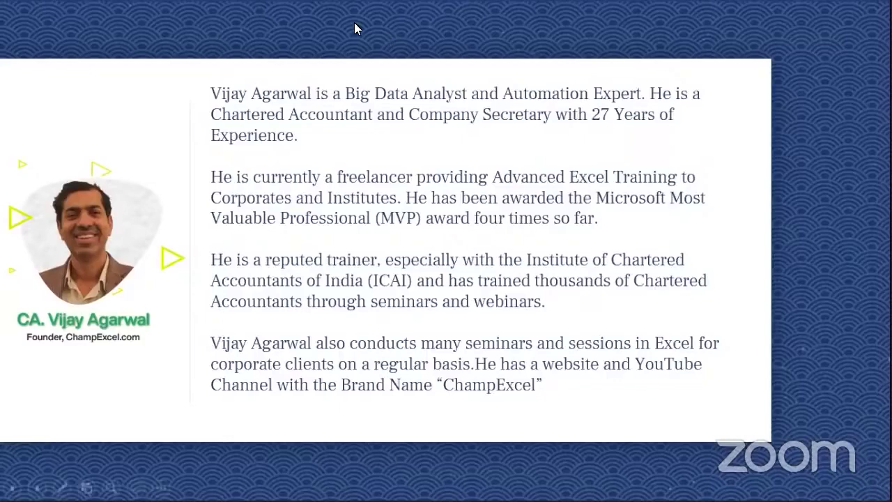
- Advance the shared slides past the speaker bio to the Question & Answer slide
{"action": "key", "text": "Right"}
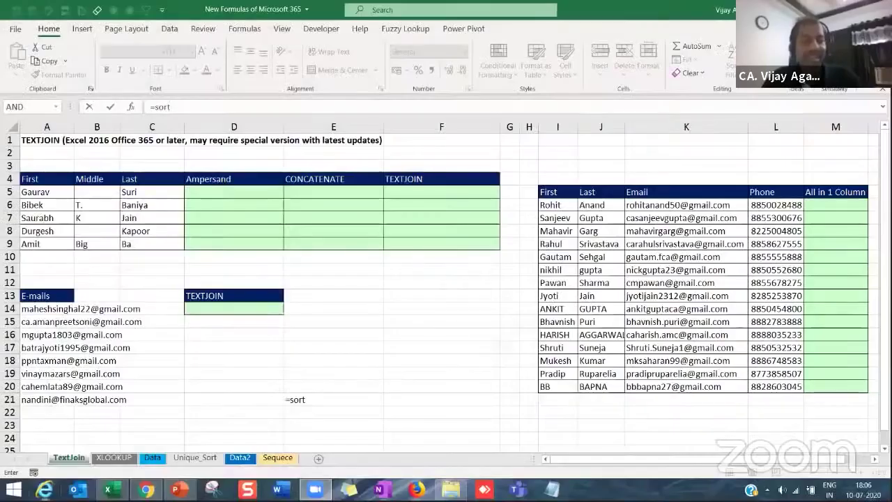
- Switch from Excel to the 'New Formulas of Microsoft 365 - Use Cases' PowerPoint deck
{"action": "mouse_move", "coordinate": [197, 488]}
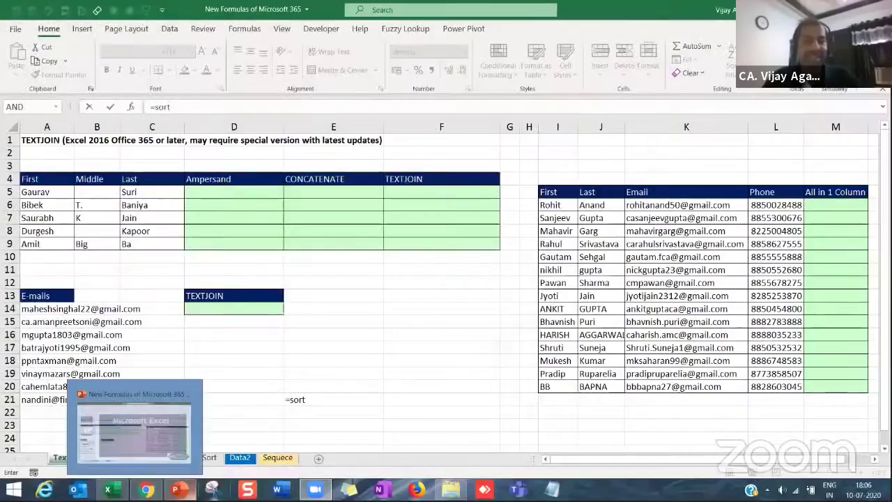
{"action": "left_click", "coordinate": [197, 488]}
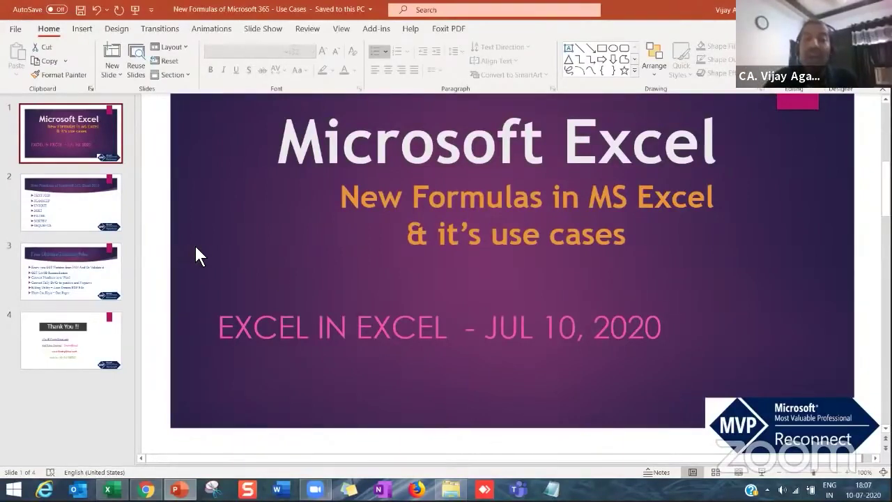
- Start the slide show from slide 2, the list of new Excel functions
{"action": "left_click", "coordinate": [78, 220]}
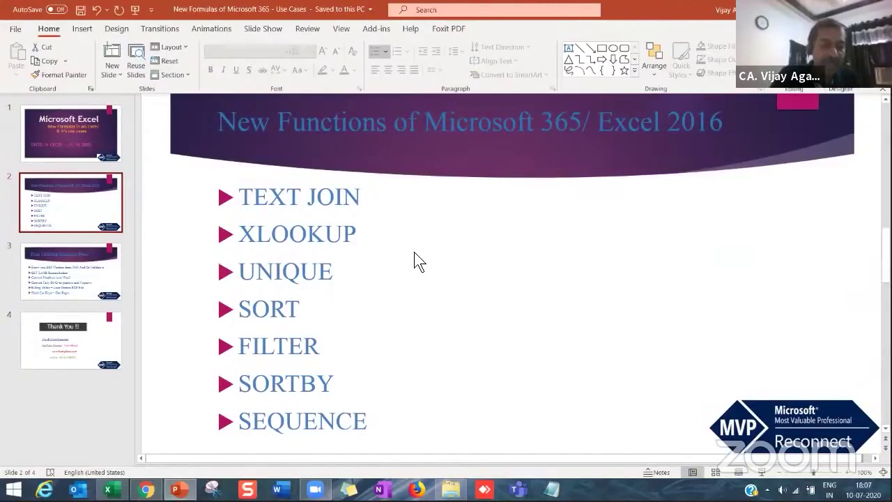
{"action": "key", "text": "shift+F5"}
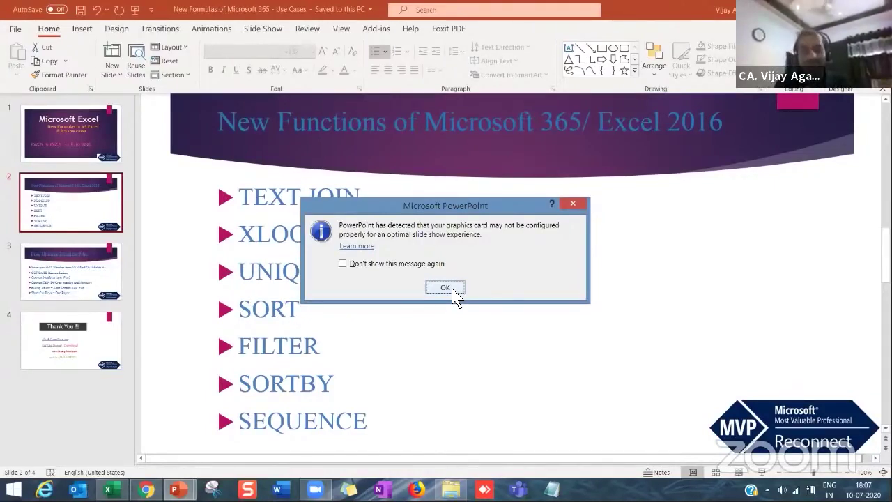
- Dismiss the graphics-card warning, present slide 2, then end the slide show
{"action": "left_click", "coordinate": [446, 288]}
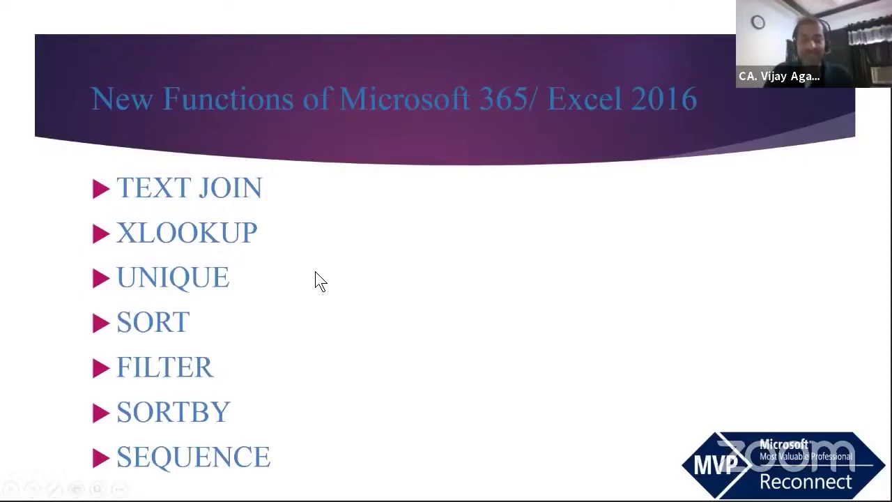
{"action": "key", "text": "Escape"}
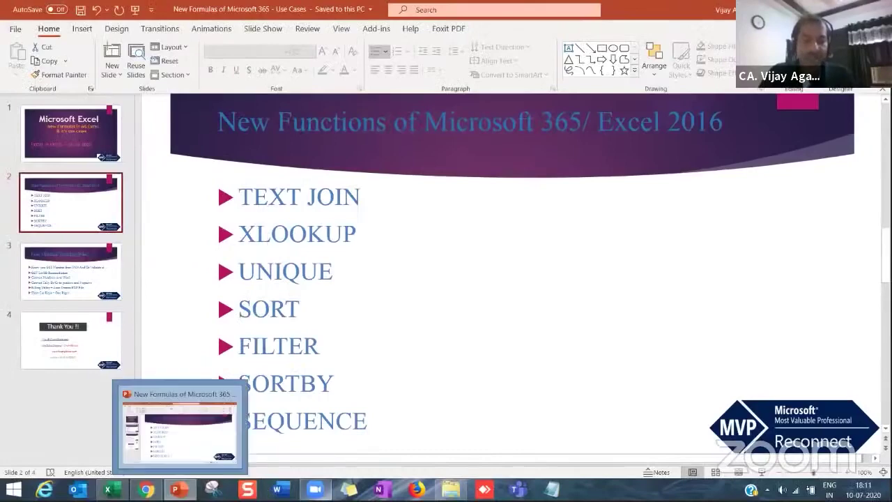
- Bring Excel's TextJoin sheet forward, collapse the ribbon and commit the E21 sort entry
{"action": "mouse_move", "coordinate": [146, 490]}
{"action": "mouse_move", "coordinate": [108, 490]}
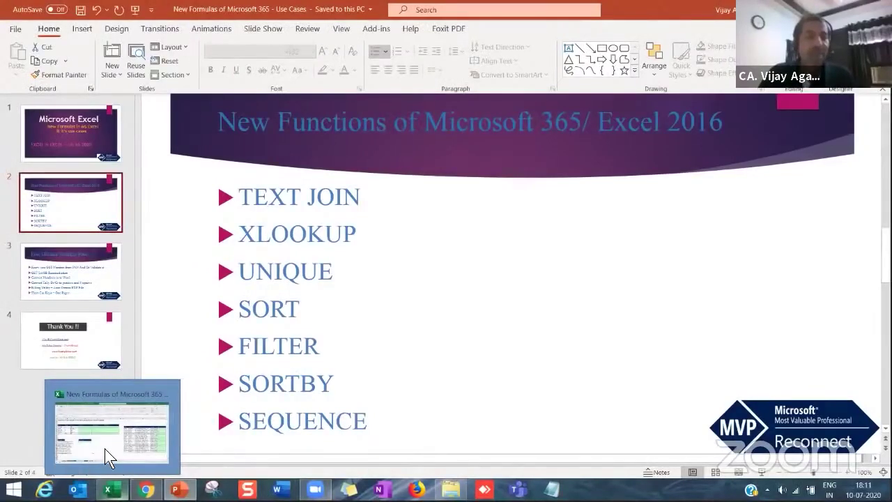
{"action": "left_click", "coordinate": [156, 399]}
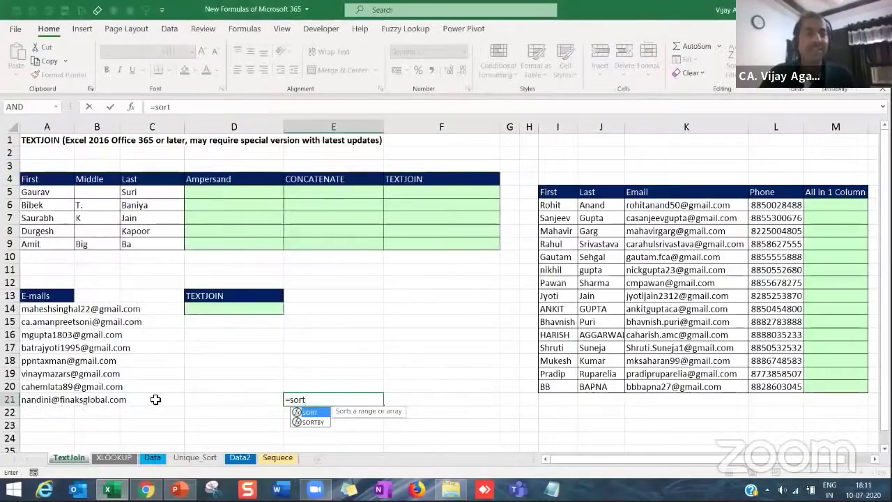
{"action": "double_click", "coordinate": [42, 30]}
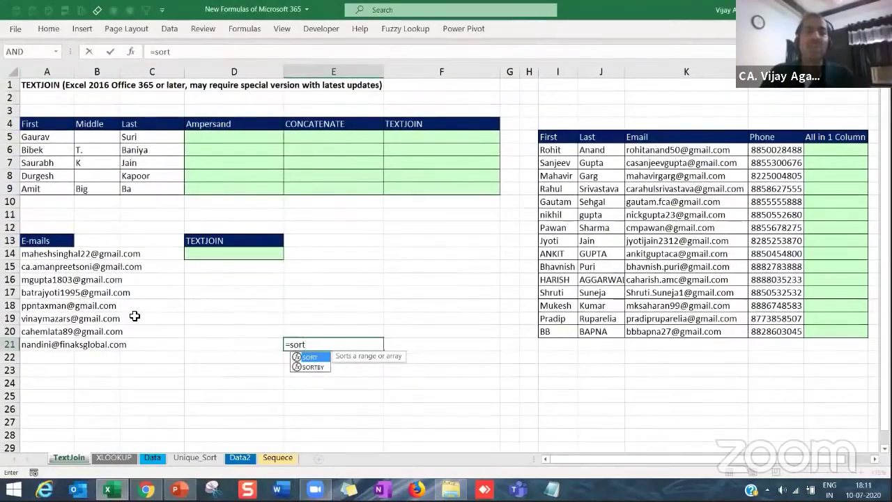
{"action": "left_click", "coordinate": [171, 344]}
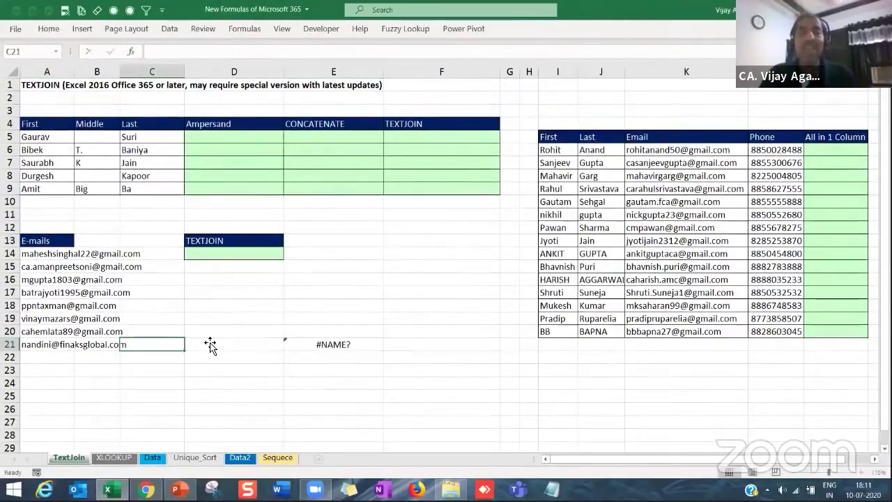
{"action": "key", "text": "alt+Tab"}
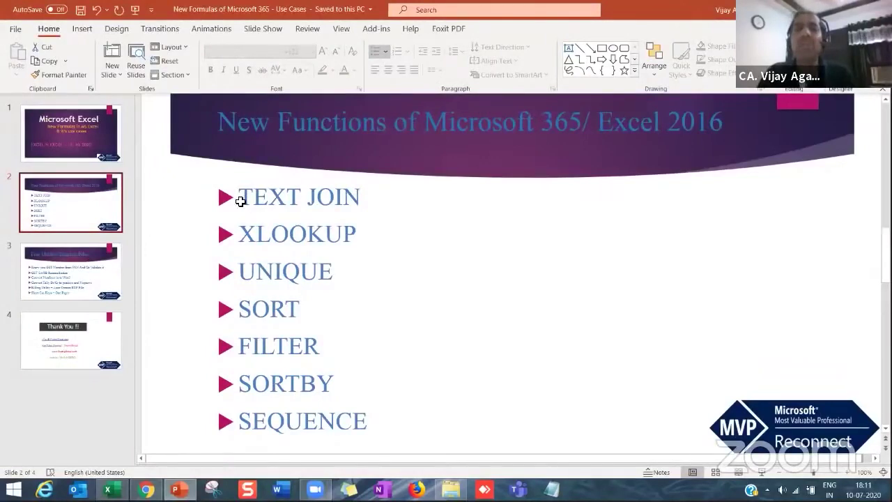
{"action": "key", "text": "alt+Tab"}
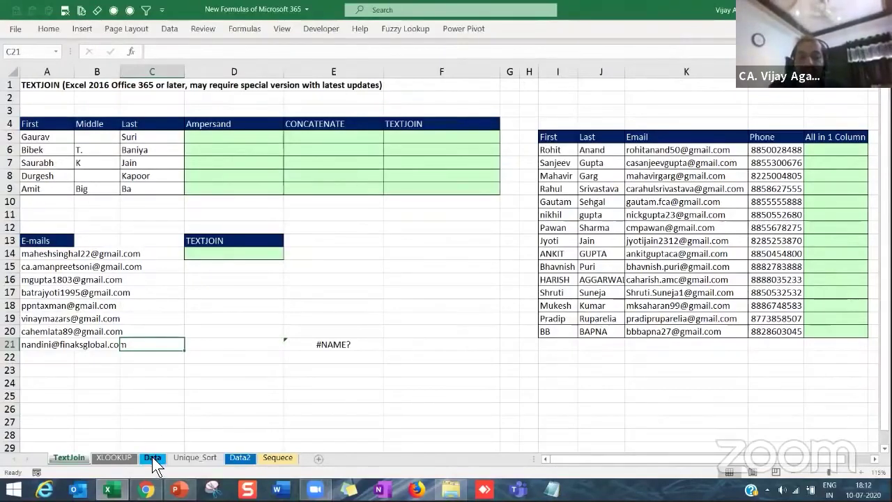
- On the XLOOKUP sheet, enter a SUM of the May column in G18
{"action": "left_click", "coordinate": [238, 458]}
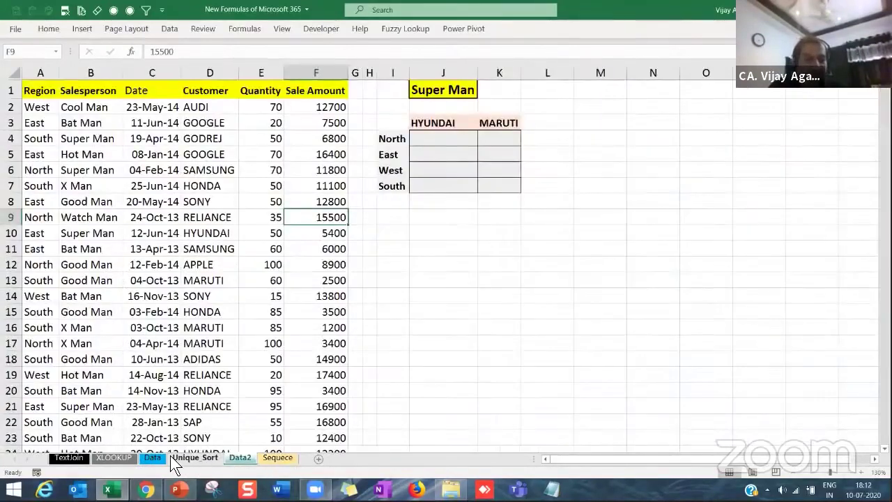
{"action": "left_click", "coordinate": [114, 458]}
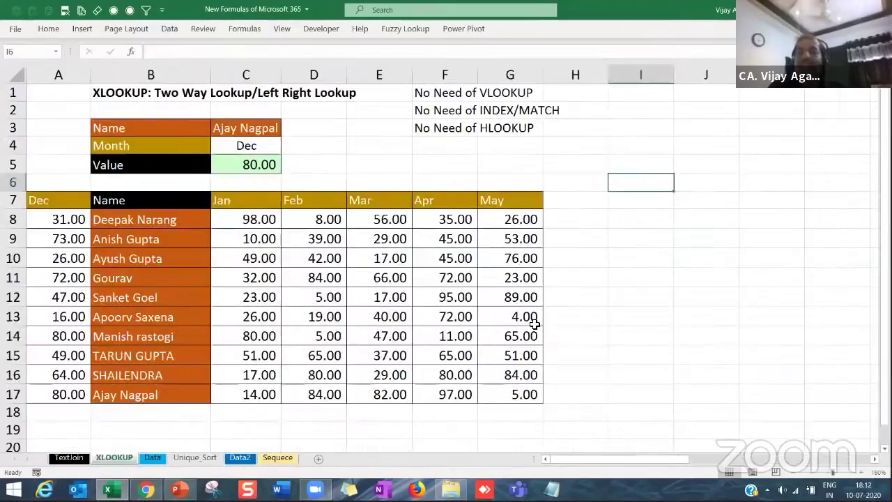
{"action": "scroll", "coordinate": [610, 285], "scroll_direction": "down", "scroll_amount": 3}
{"action": "scroll", "coordinate": [562, 251], "scroll_direction": "up", "scroll_amount": 3}
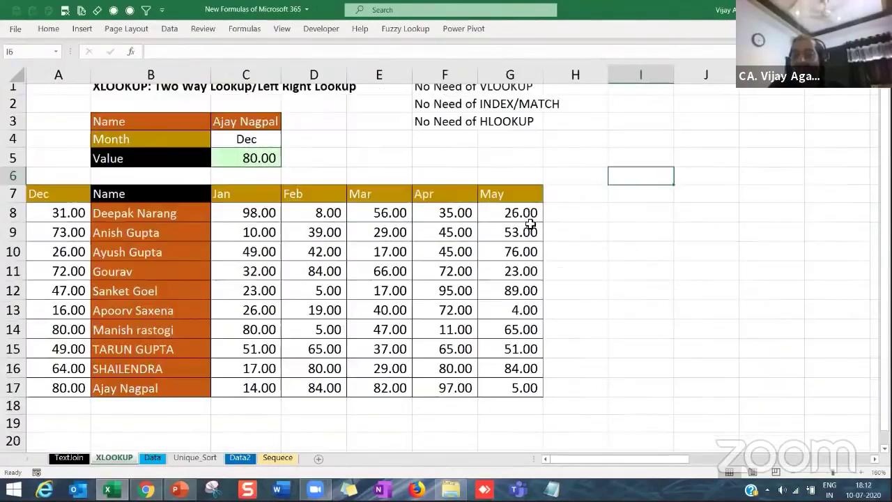
{"action": "left_click_drag", "start_coordinate": [524, 221], "coordinate": [530, 396]}
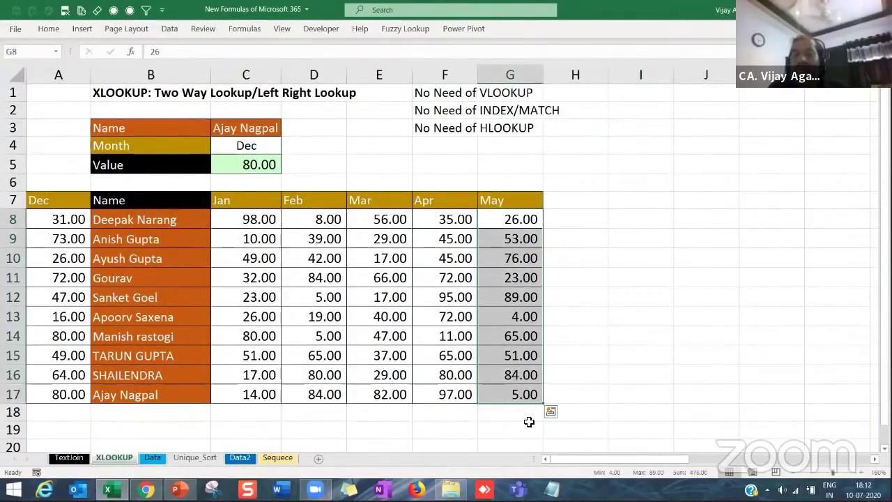
{"action": "left_click", "coordinate": [533, 416]}
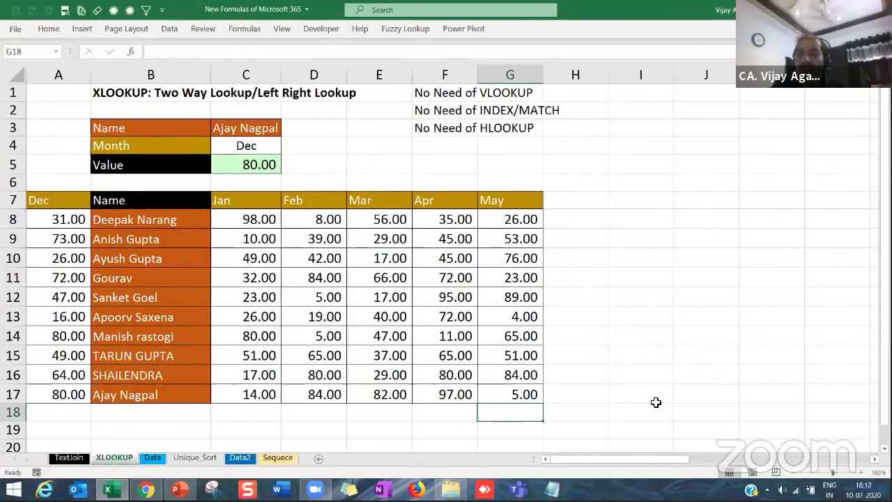
{"action": "type", "text": "=sum"}
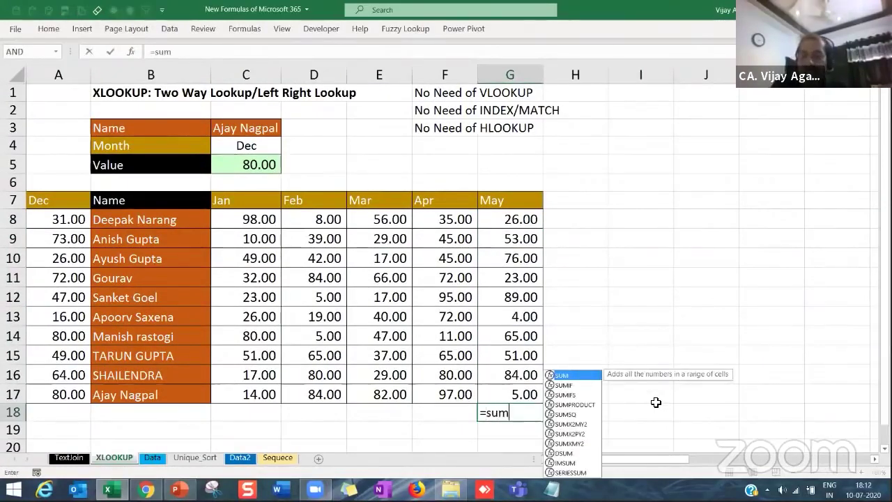
{"action": "type", "text": "("}
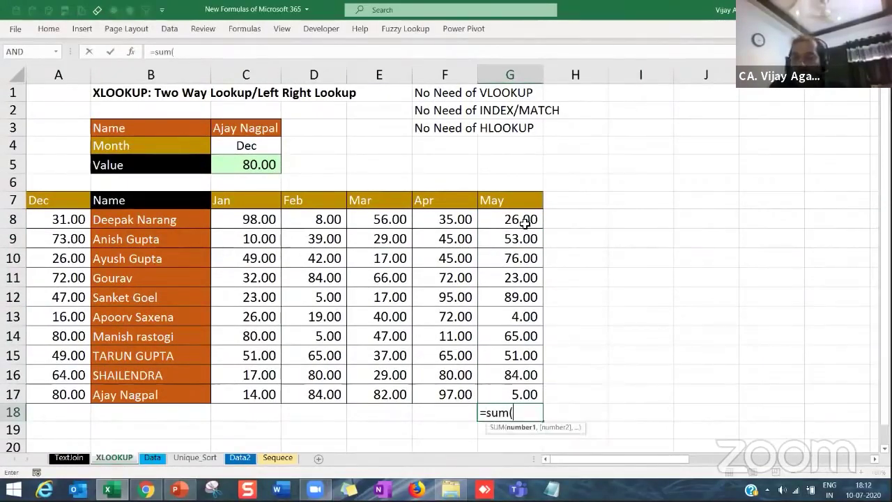
{"action": "left_click_drag", "start_coordinate": [516, 218], "coordinate": [516, 408]}
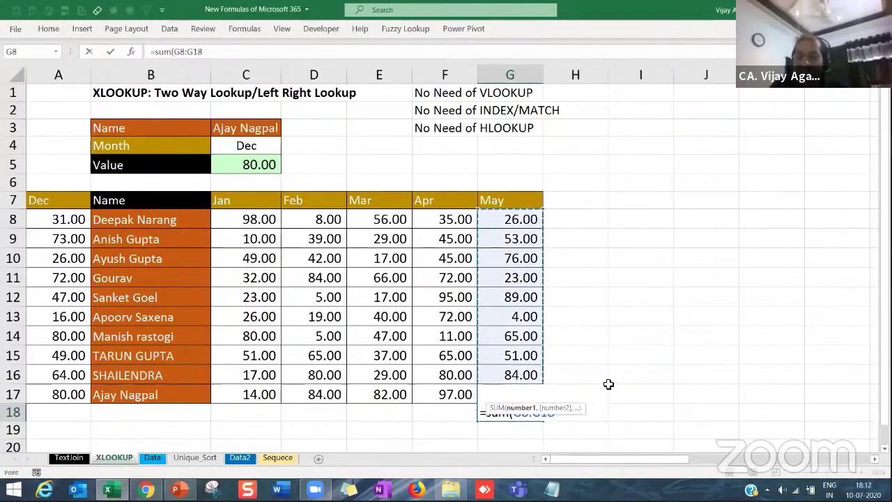
{"action": "key", "text": "Return"}
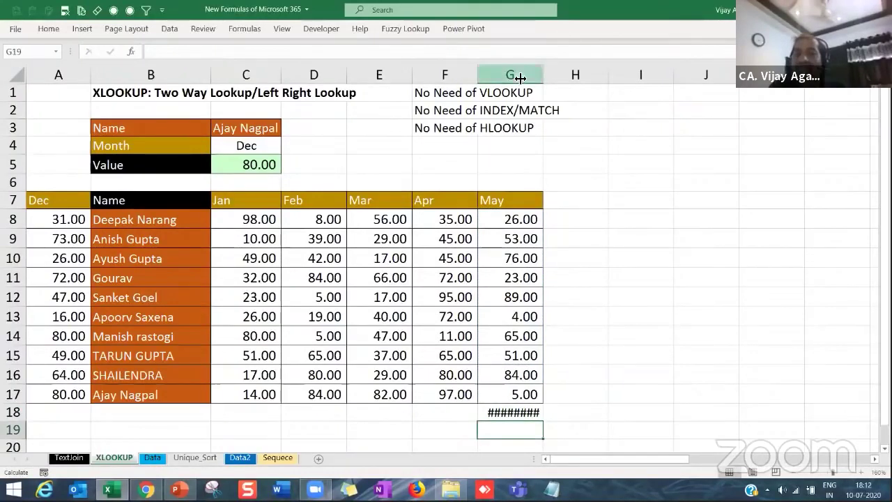
- Widen column G and correct the G18 formula to =SUM(G8:G17)
{"action": "left_click_drag", "start_coordinate": [544, 73], "coordinate": [566, 72]}
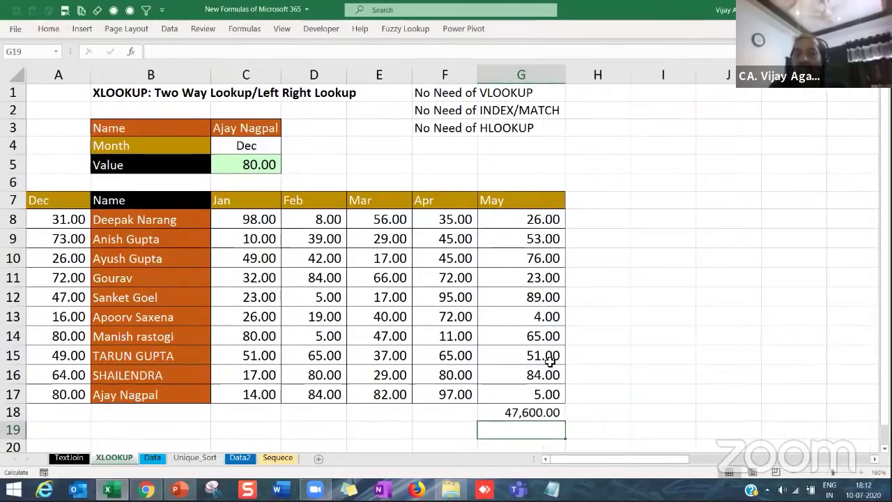
{"action": "double_click", "coordinate": [534, 411]}
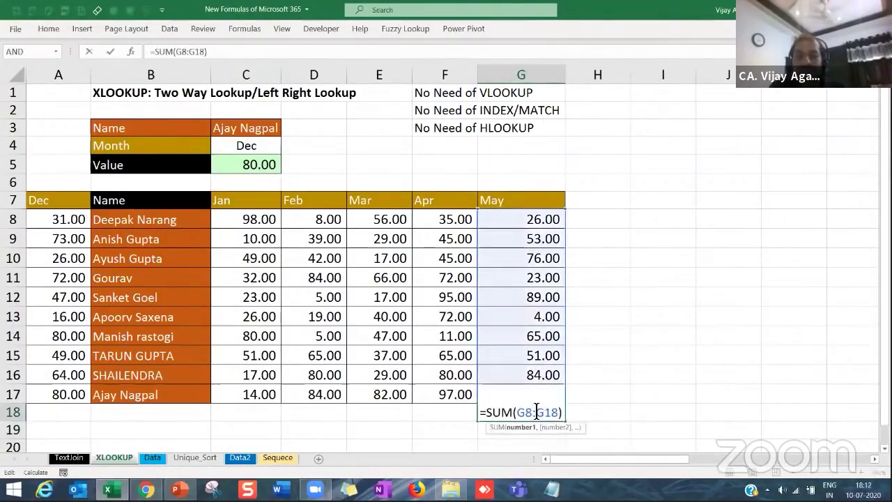
{"action": "key", "text": "Escape"}
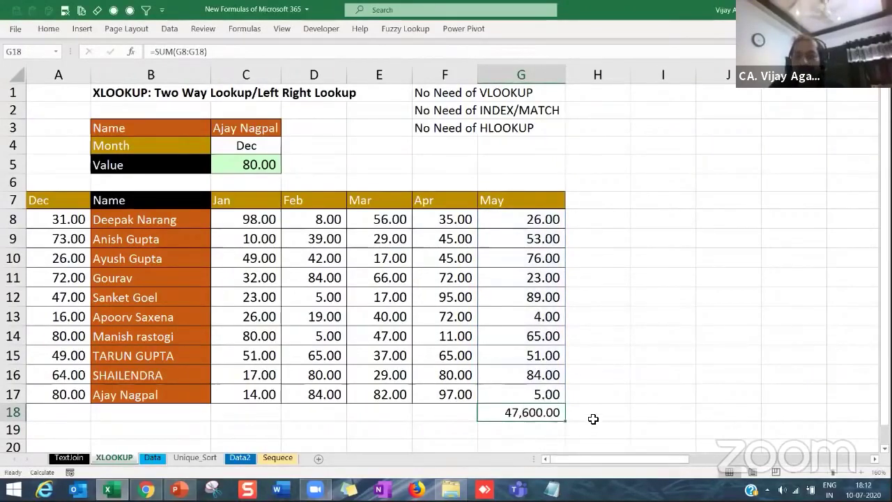
{"action": "double_click", "coordinate": [520, 416]}
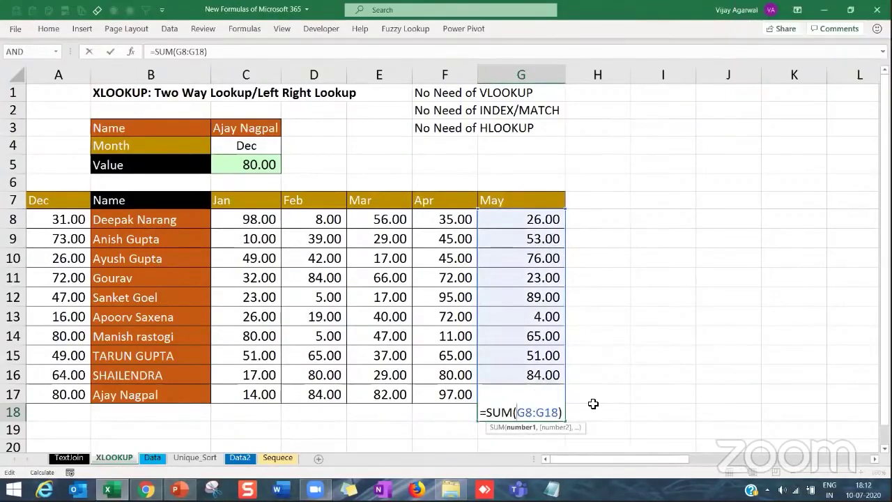
{"action": "left_click", "coordinate": [556, 411]}
{"action": "key", "text": "BackSpace"}
{"action": "key", "text": "BackSpace"}
{"action": "type", "text": "7"}
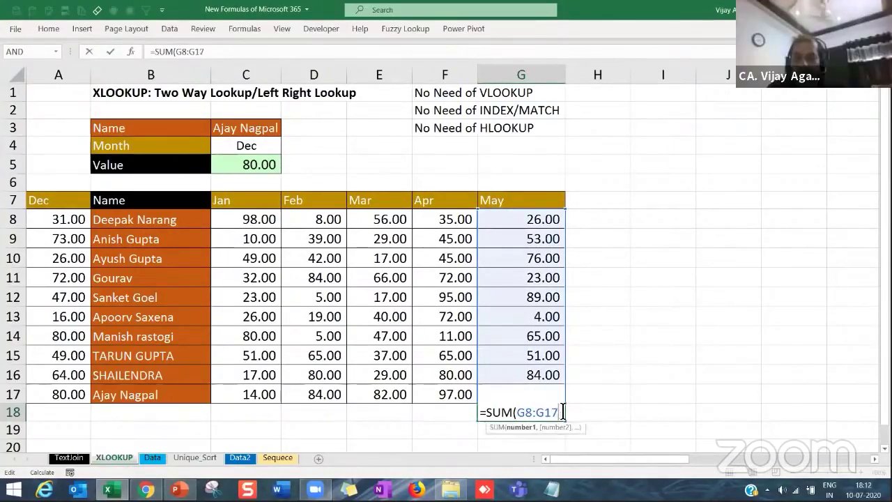
{"action": "key", "text": "ctrl+Return"}
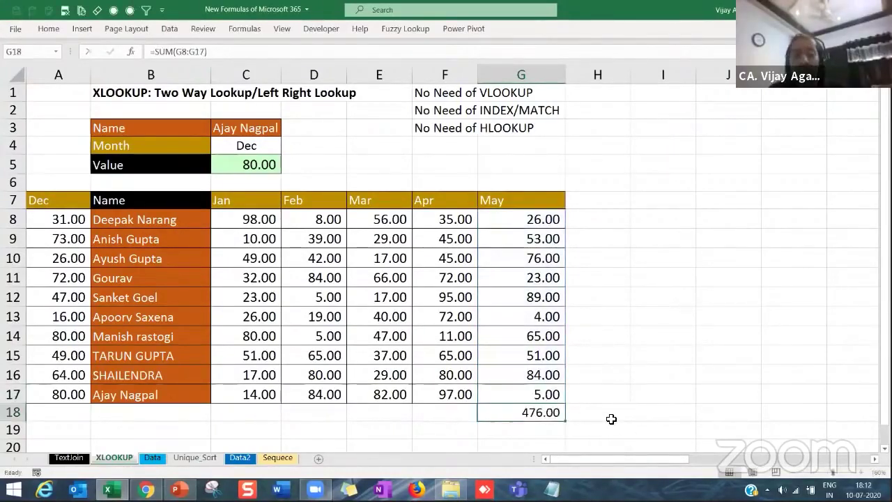
- Bold the 476.00 total and check the May values G8:G17
{"action": "key", "text": "ctrl+b"}
{"action": "left_click", "coordinate": [593, 419]}
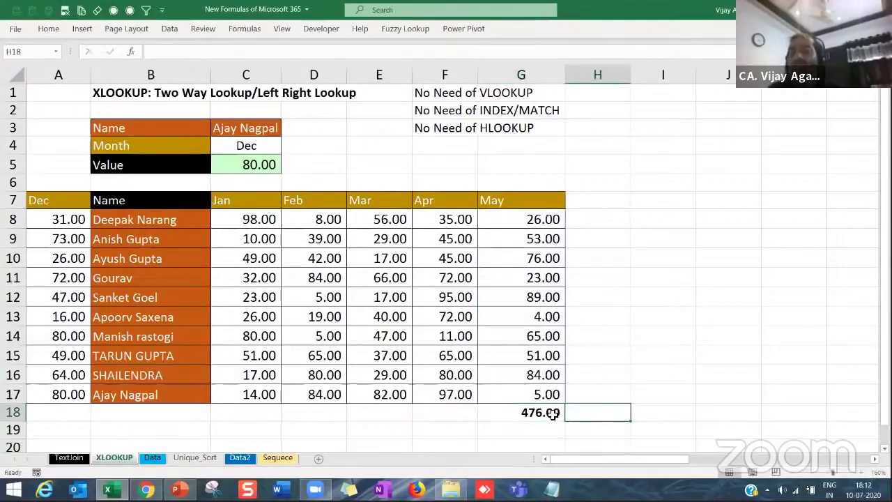
{"action": "left_click", "coordinate": [553, 414]}
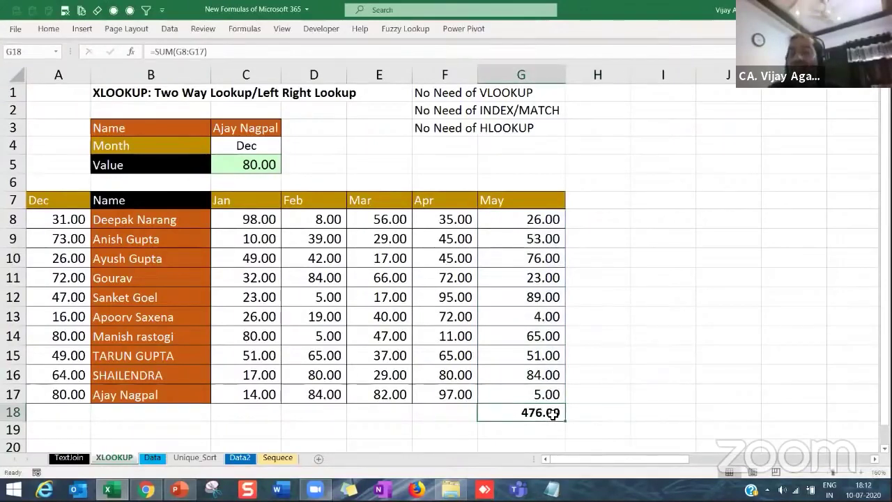
{"action": "left_click", "coordinate": [535, 221]}
{"action": "left_click_drag", "start_coordinate": [531, 331], "coordinate": [528, 395]}
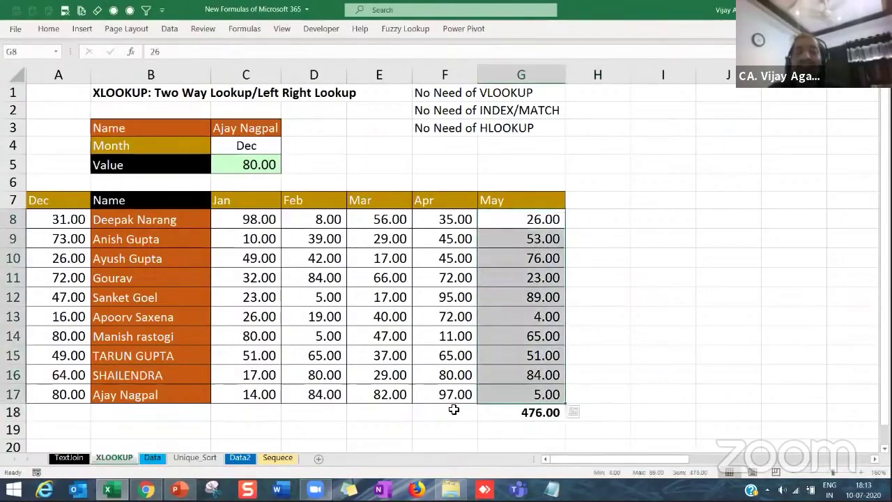
{"action": "scroll", "coordinate": [137, 361], "scroll_direction": "down", "scroll_amount": 1}
{"action": "scroll", "coordinate": [137, 360], "scroll_direction": "down", "scroll_amount": 2}
{"action": "scroll", "coordinate": [126, 420], "scroll_direction": "up", "scroll_amount": 3}
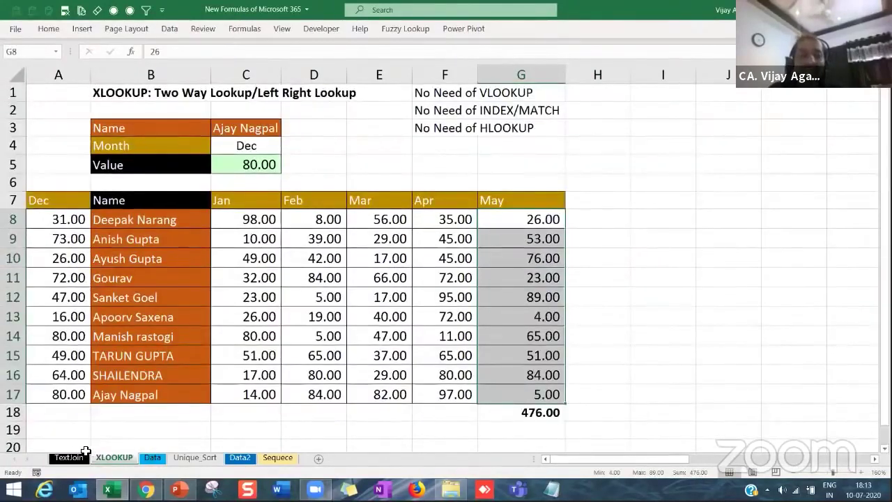
- On the TextJoin sheet, select the e-mail list and clear E21's #NAME? formula
{"action": "left_click", "coordinate": [68, 459]}
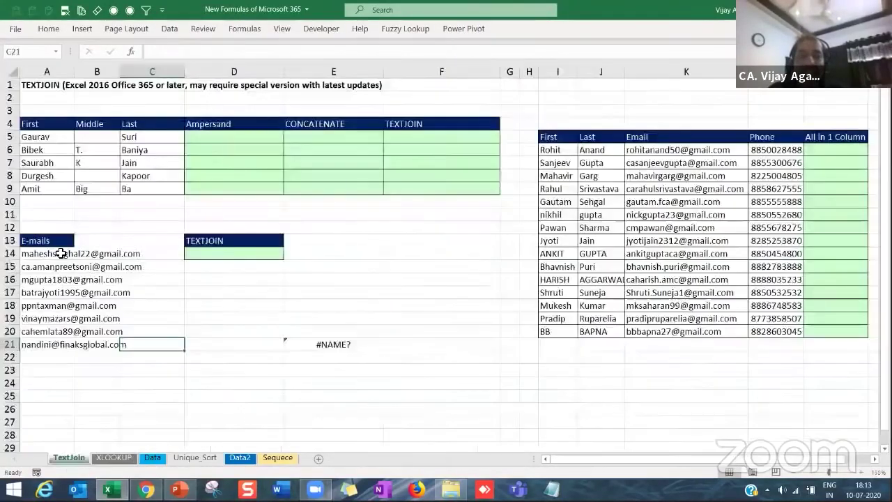
{"action": "left_click", "coordinate": [60, 305]}
{"action": "key", "text": "ctrl+Up"}
{"action": "scroll", "coordinate": [56, 307], "scroll_direction": "up", "scroll_amount": 3}
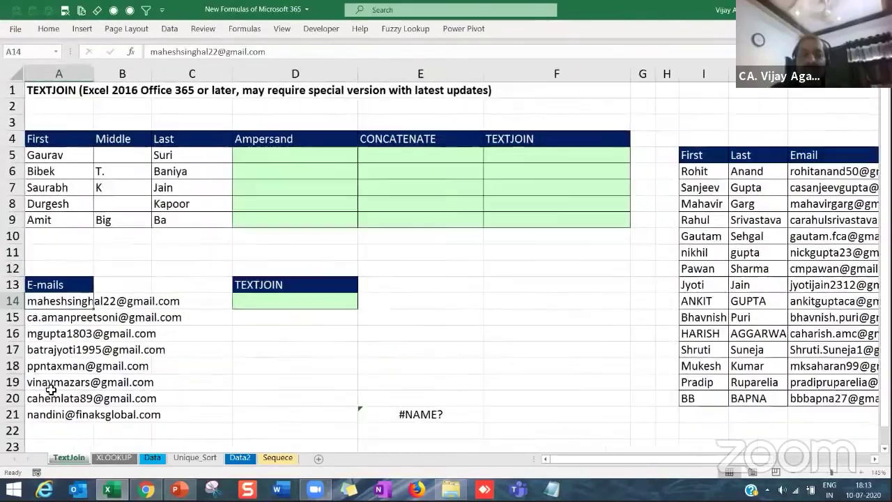
{"action": "left_click", "coordinate": [47, 416], "text": "shift"}
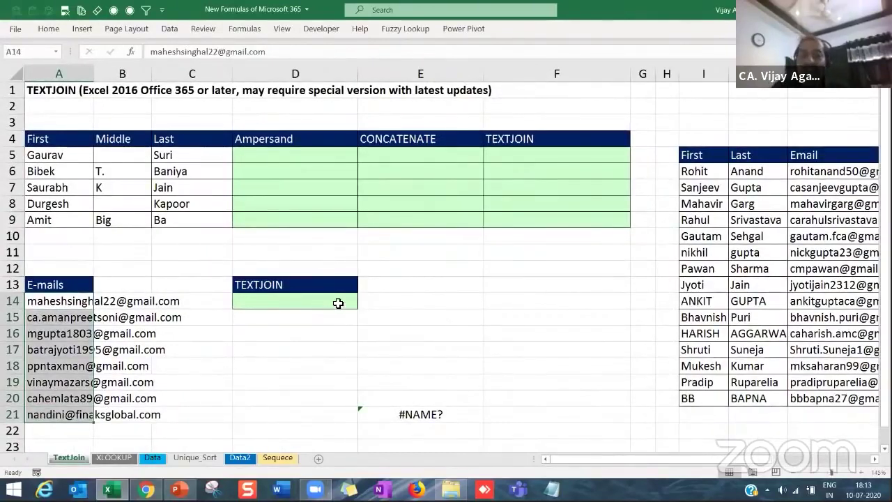
{"action": "left_click", "coordinate": [327, 338]}
{"action": "left_click", "coordinate": [421, 409]}
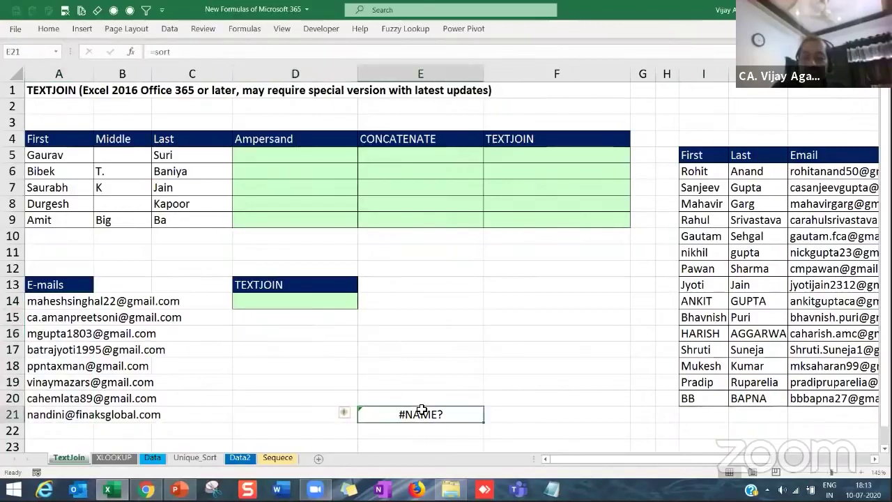
{"action": "key", "text": "Delete"}
- Enter =CONCATENATE(A14:A21) over the e-mail list in E21
{"action": "double_click", "coordinate": [421, 410]}
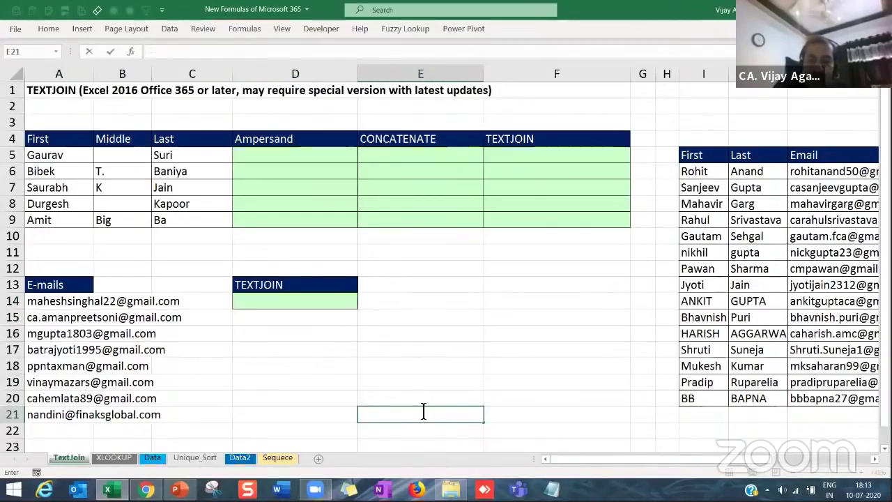
{"action": "type", "text": "="}
{"action": "type", "text": "@co"}
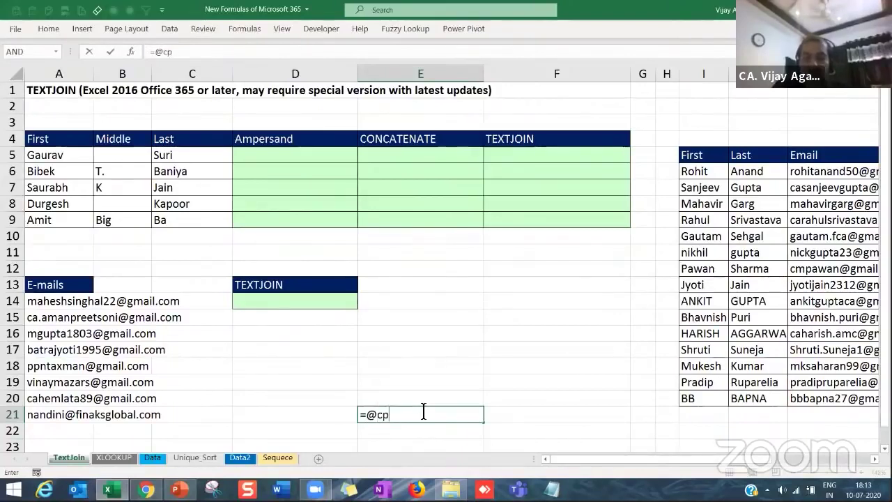
{"action": "type", "text": "ncatenate"}
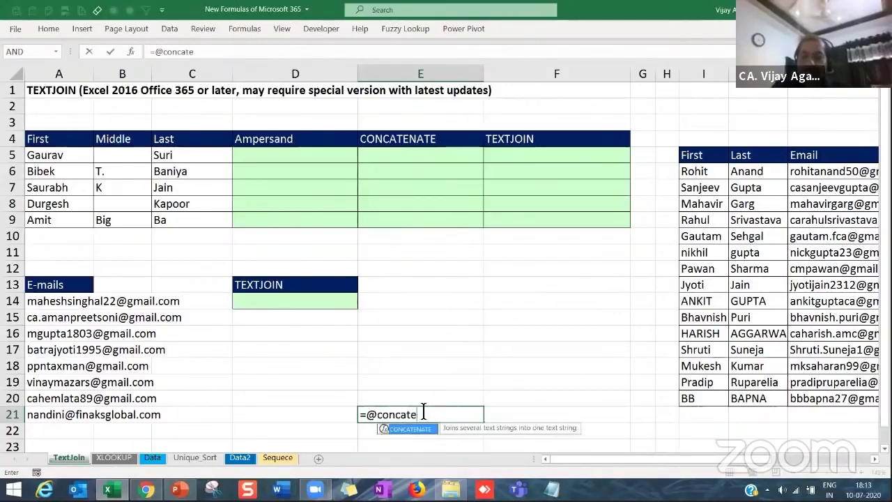
{"action": "key", "text": "Tab"}
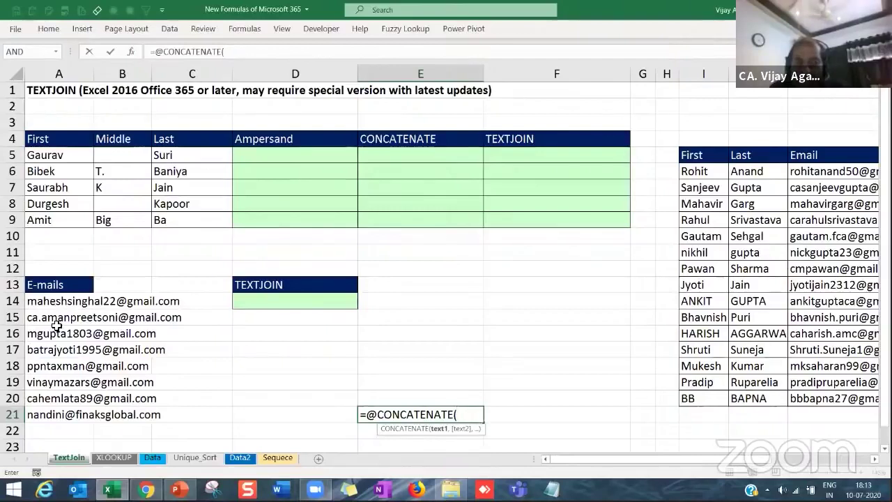
{"action": "left_click_drag", "start_coordinate": [60, 303], "coordinate": [53, 410]}
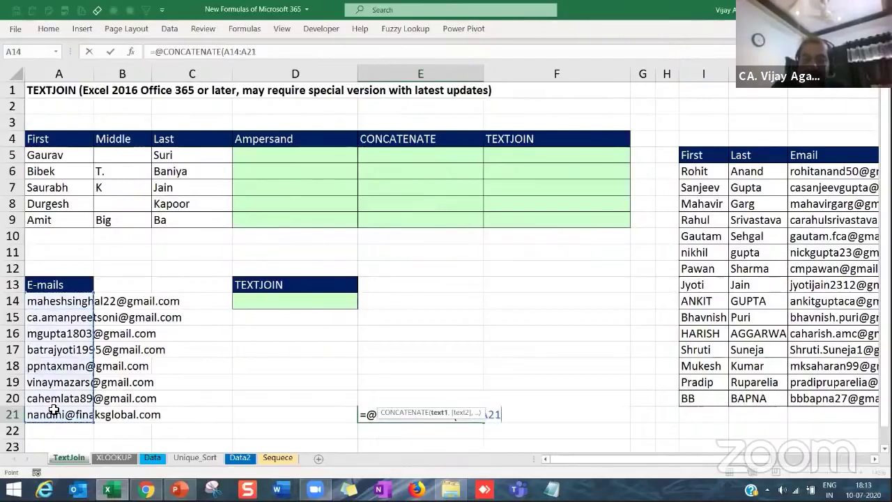
{"action": "type", "text": ")"}
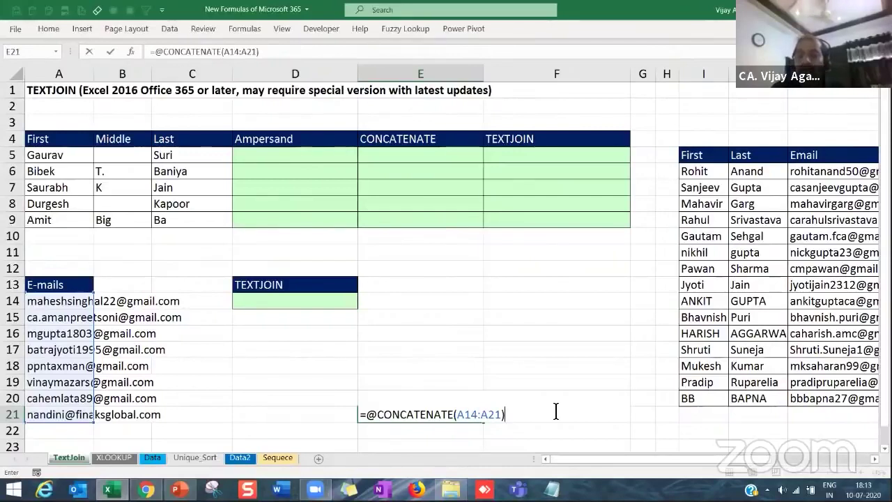
{"action": "key", "text": "Return"}
{"action": "key", "text": "Return"}
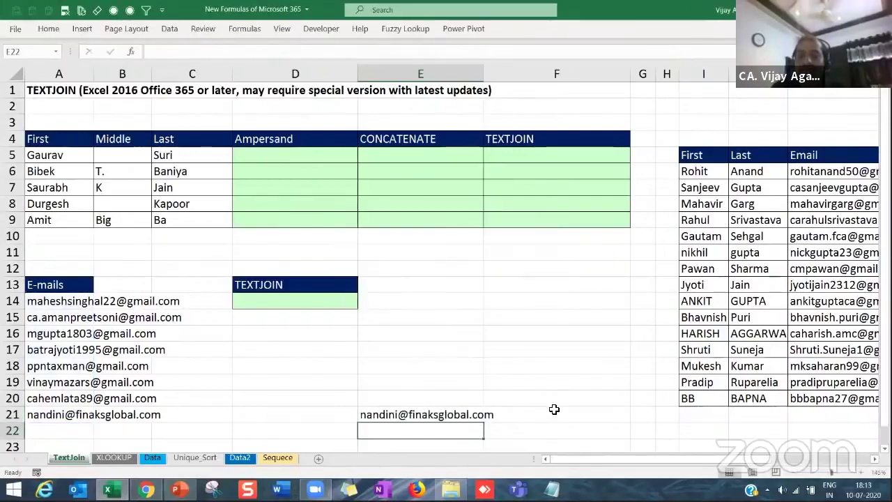
- Copy the E21 CONCATENATE formula into E22
{"action": "left_click", "coordinate": [391, 412]}
{"action": "key", "text": "ctrl+c"}
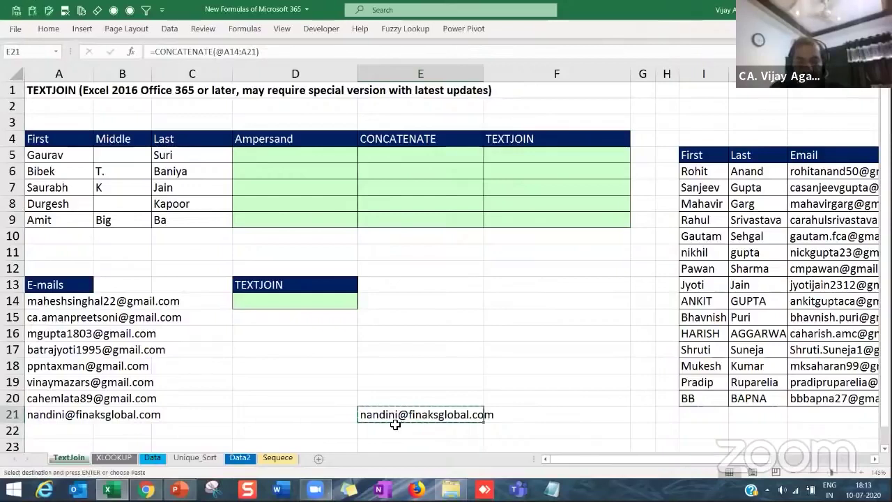
{"action": "left_click", "coordinate": [395, 432]}
{"action": "key", "text": "ctrl+v"}
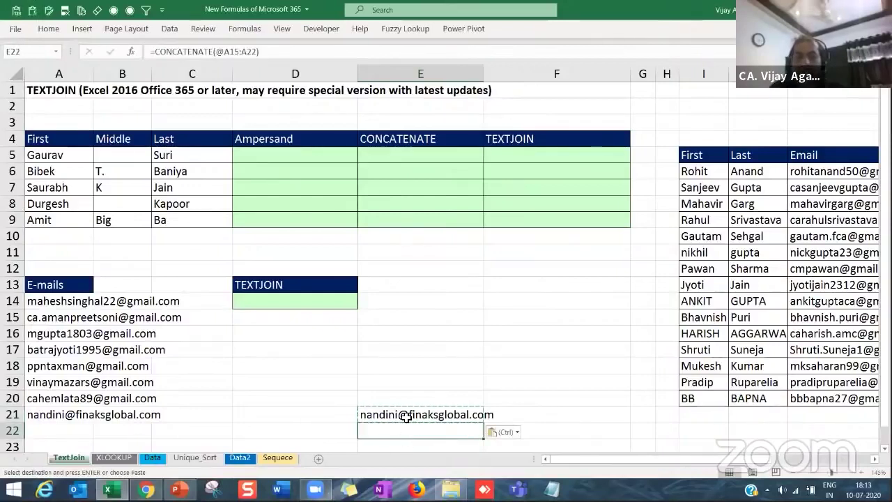
{"action": "key", "text": "ctrl+z"}
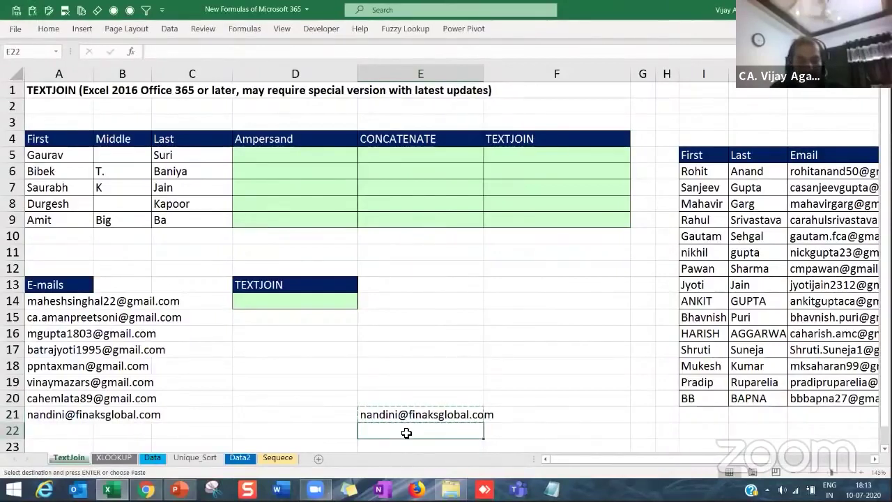
{"action": "left_click", "coordinate": [409, 412]}
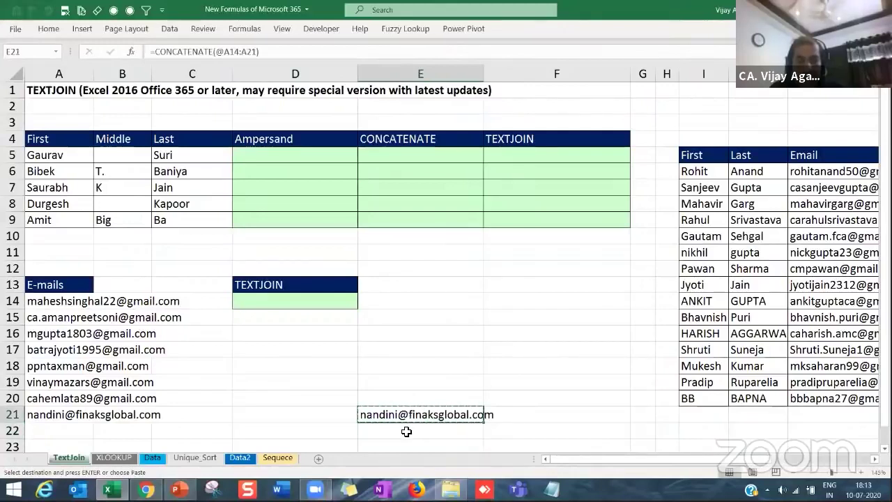
{"action": "left_click", "coordinate": [408, 433]}
{"action": "key", "text": "ctrl+v"}
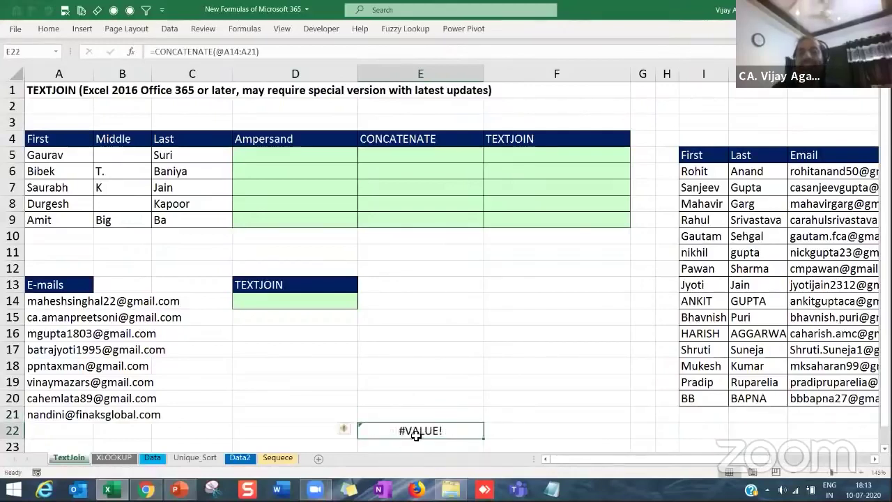
- Rewrite E22 as =CONCATENATE(A14,A15,A16,) to join the first three e-mails
{"action": "double_click", "coordinate": [413, 431]}
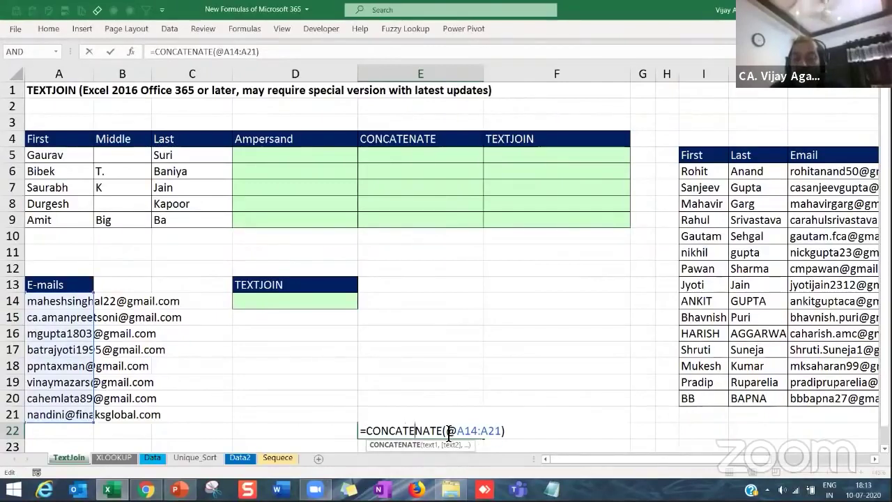
{"action": "left_click_drag", "start_coordinate": [447, 431], "coordinate": [498, 431]}
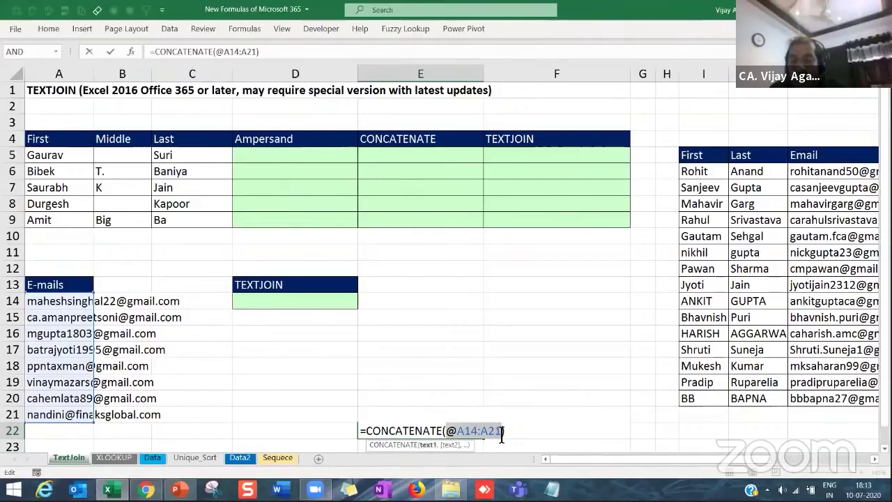
{"action": "key", "text": "BackSpace"}
{"action": "left_click", "coordinate": [62, 304]}
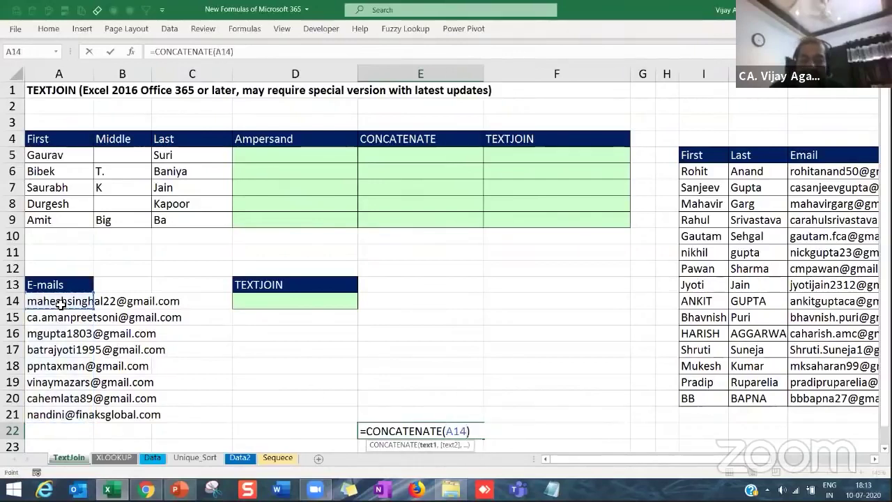
{"action": "type", "text": ","}
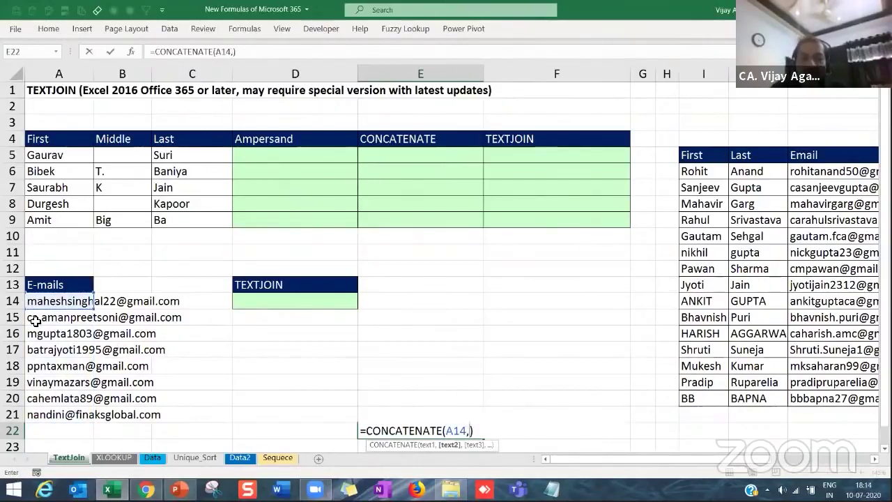
{"action": "left_click", "coordinate": [33, 320]}
{"action": "type", "text": ","}
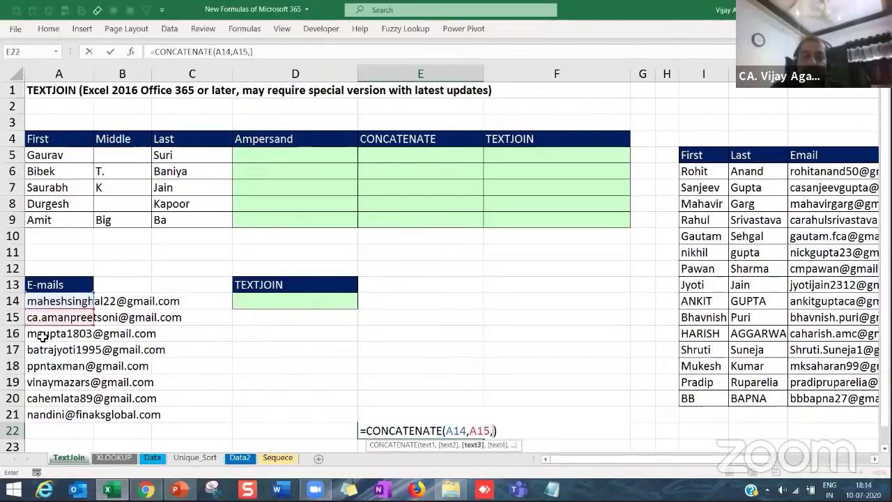
{"action": "left_click", "coordinate": [41, 335]}
{"action": "type", "text": ","}
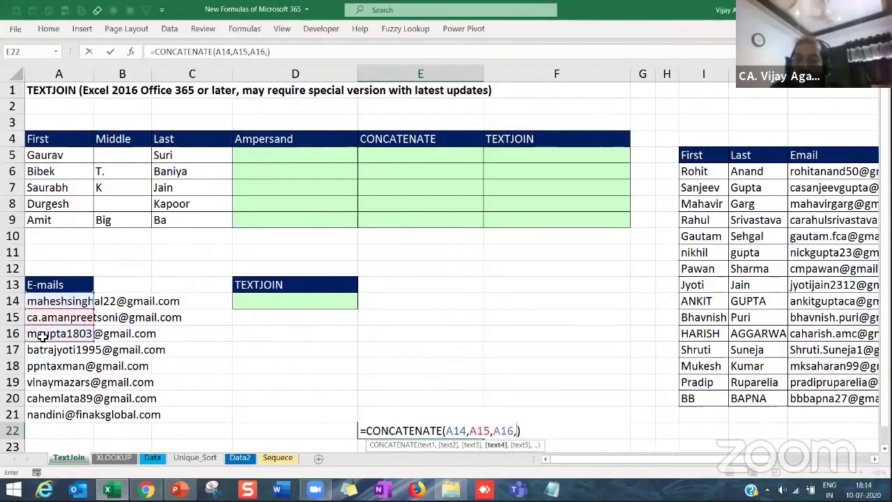
{"action": "key", "text": "Return"}
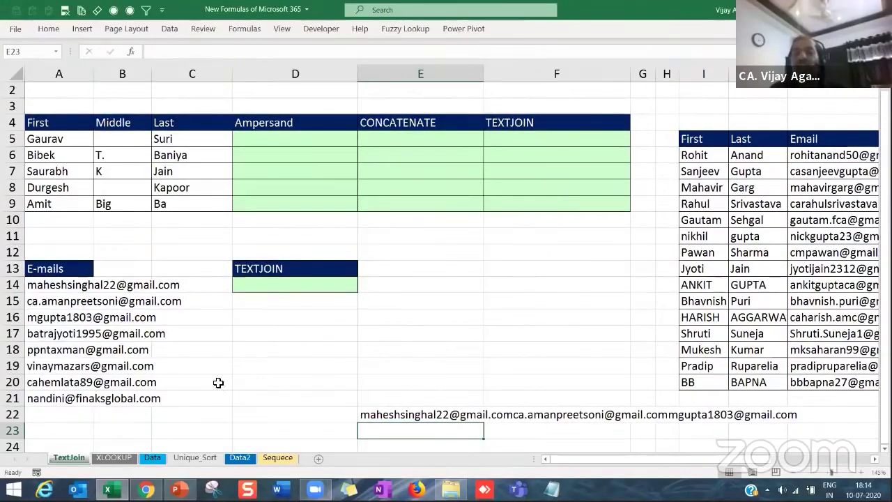
{"action": "left_click", "coordinate": [375, 417]}
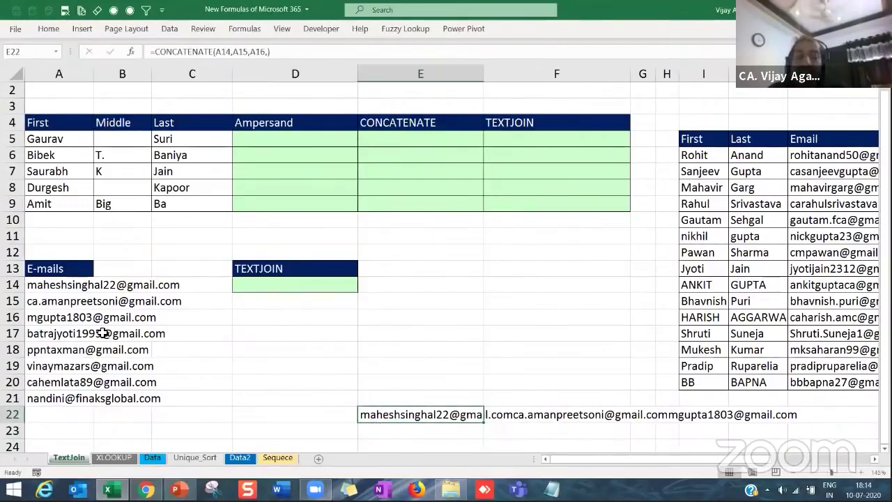
- Insert a new row 15 and type a short name in A15
{"action": "left_click", "coordinate": [50, 304]}
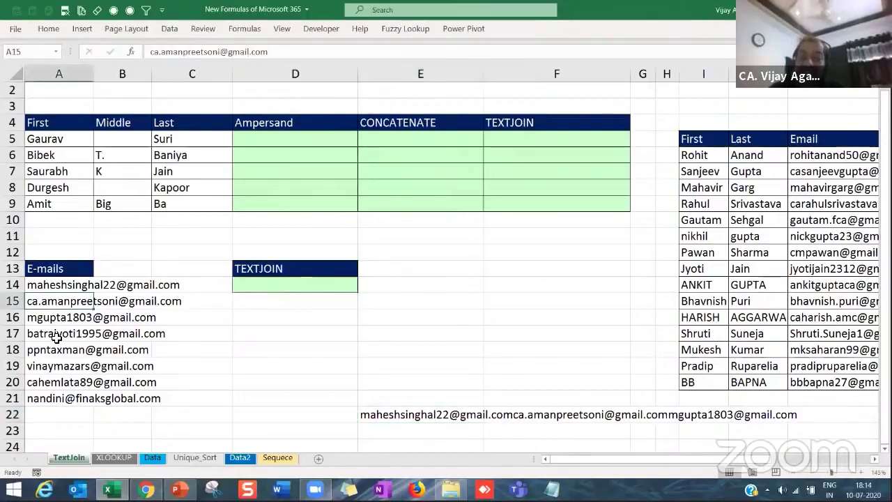
{"action": "key", "text": "Delete"}
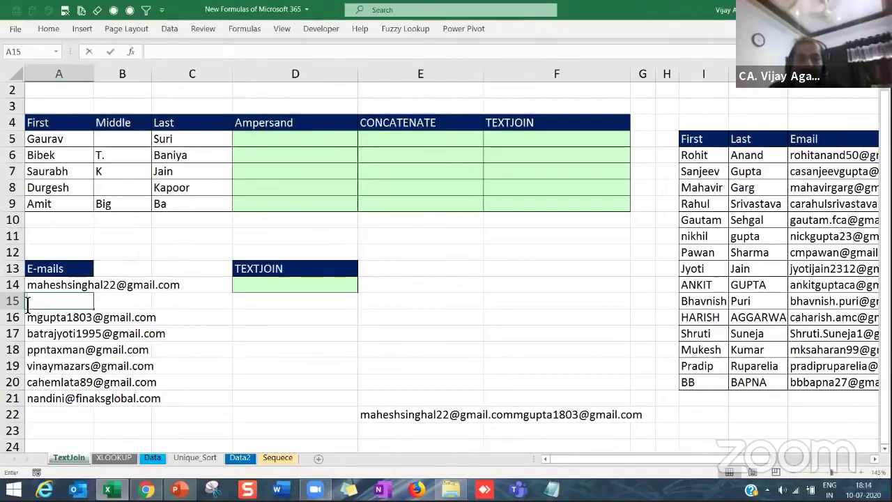
{"action": "key", "text": "ctrl+v"}
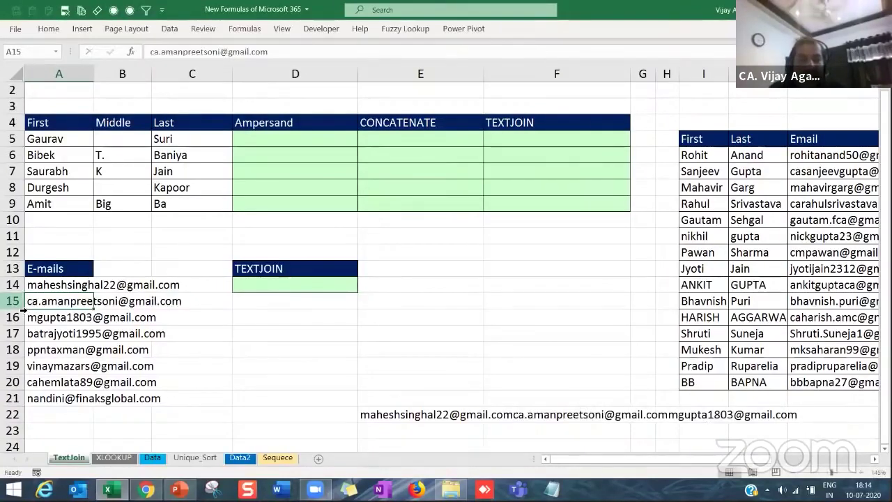
{"action": "left_click", "coordinate": [12, 302]}
{"action": "right_click", "coordinate": [16, 302]}
{"action": "left_click", "coordinate": [50, 194]}
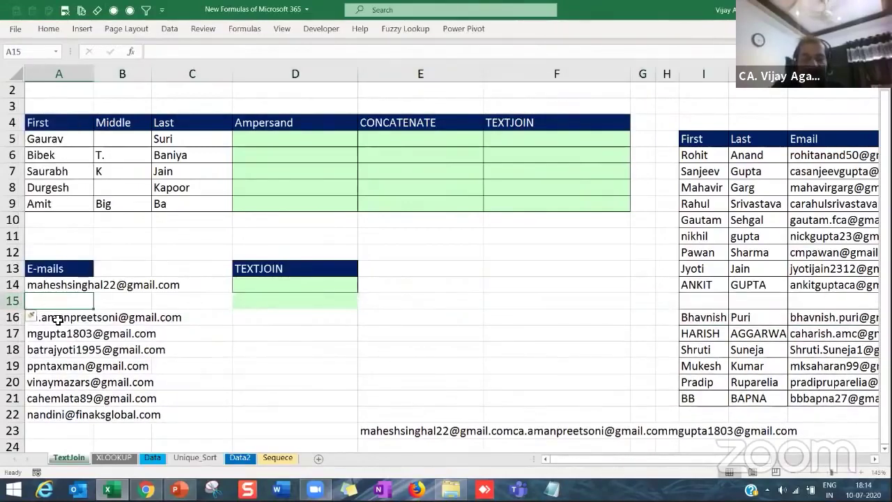
{"action": "type", "text": "vijay"}
{"action": "key", "text": "Return"}
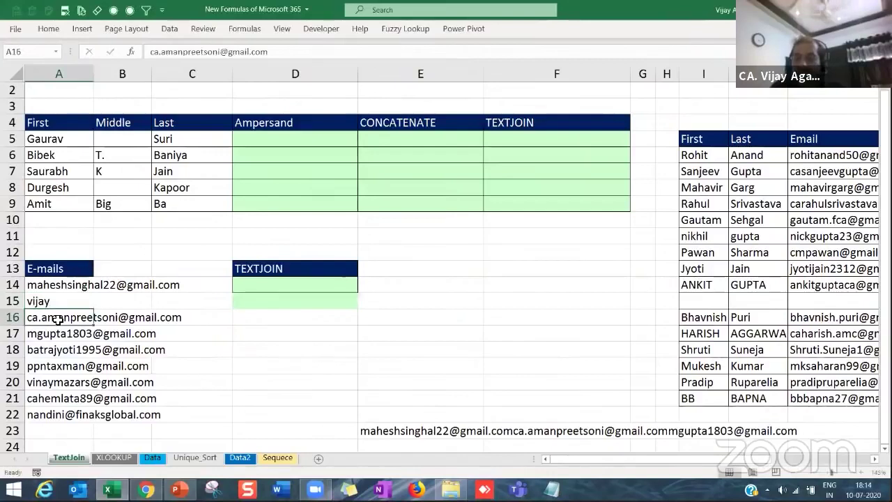
- Check that E23 now reads =CONCATENATE(A14,A16,A17,)
{"action": "double_click", "coordinate": [389, 433]}
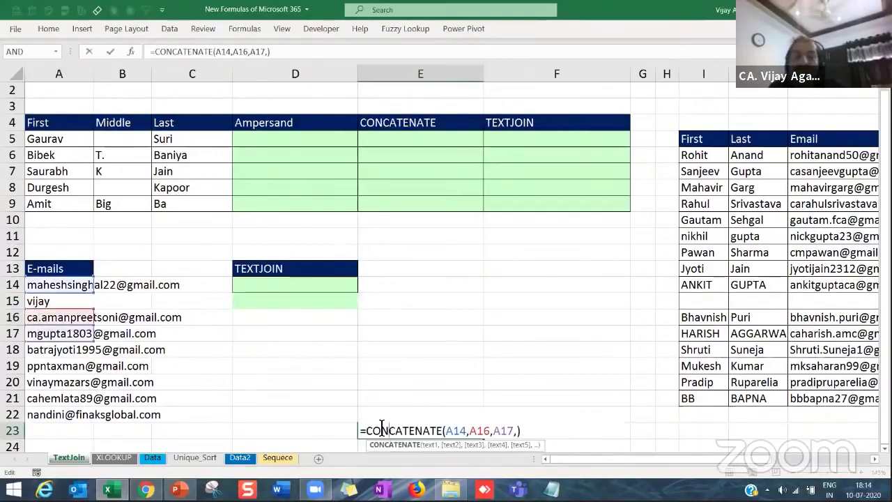
{"action": "key", "text": "Escape"}
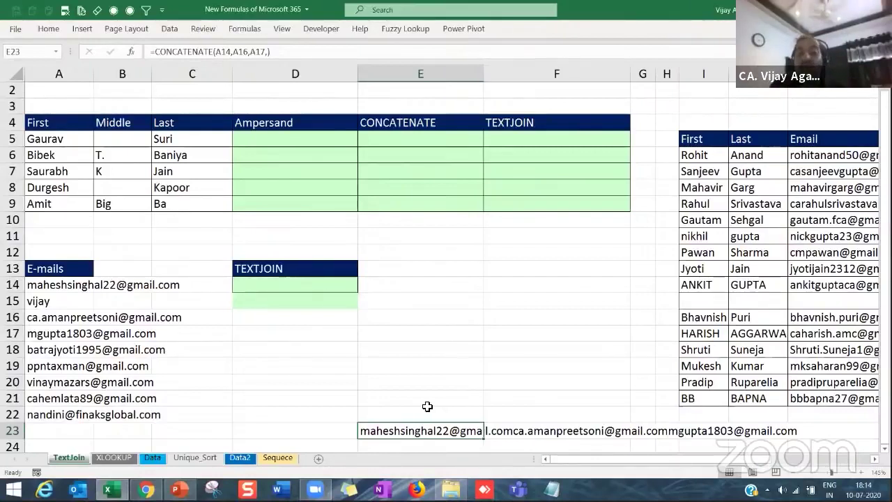
{"action": "left_click", "coordinate": [433, 441]}
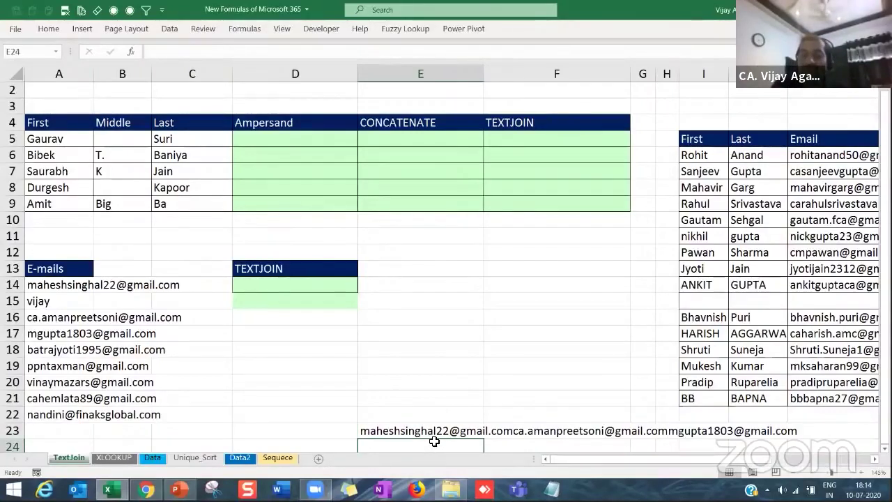
{"action": "left_click", "coordinate": [434, 437]}
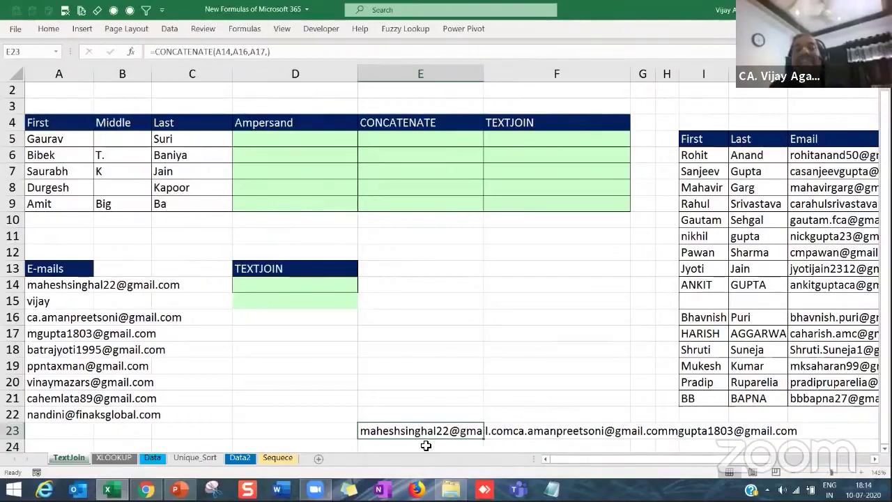
- Clear E23 and enter a trial =CONCAT(A14:A22) in D23
{"action": "key", "text": "Delete"}
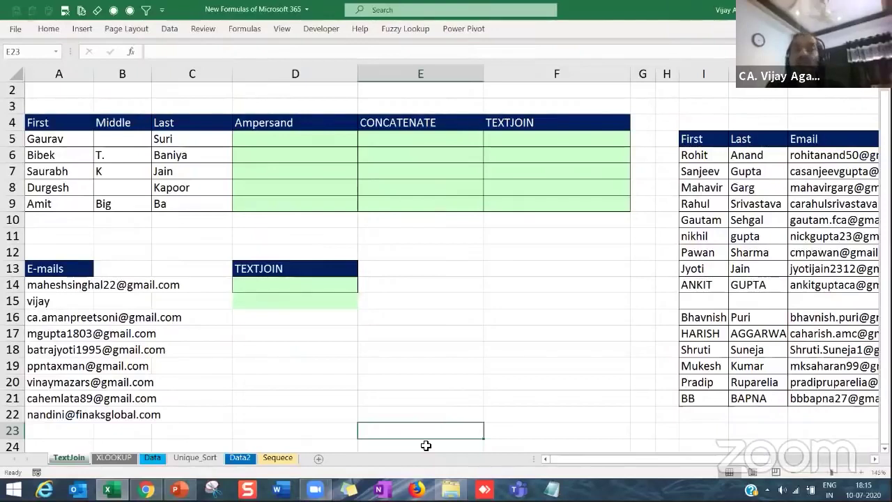
{"action": "left_click", "coordinate": [306, 434]}
{"action": "type", "text": "=co"}
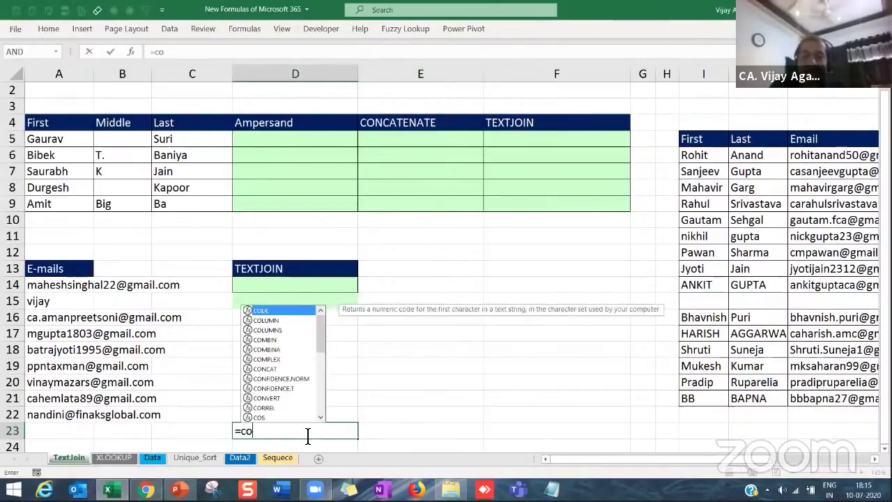
{"action": "type", "text": "ncat("}
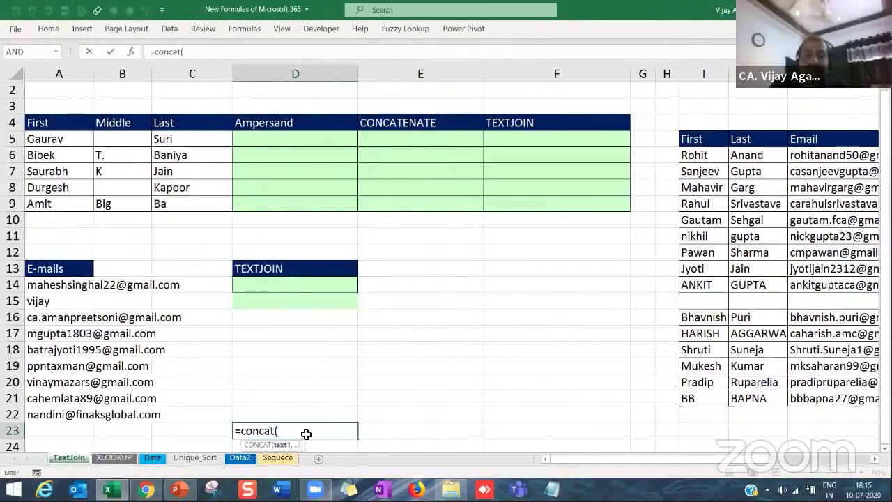
{"action": "left_click", "coordinate": [62, 287]}
{"action": "left_click_drag", "start_coordinate": [62, 288], "coordinate": [63, 406]}
{"action": "key", "text": "Return"}
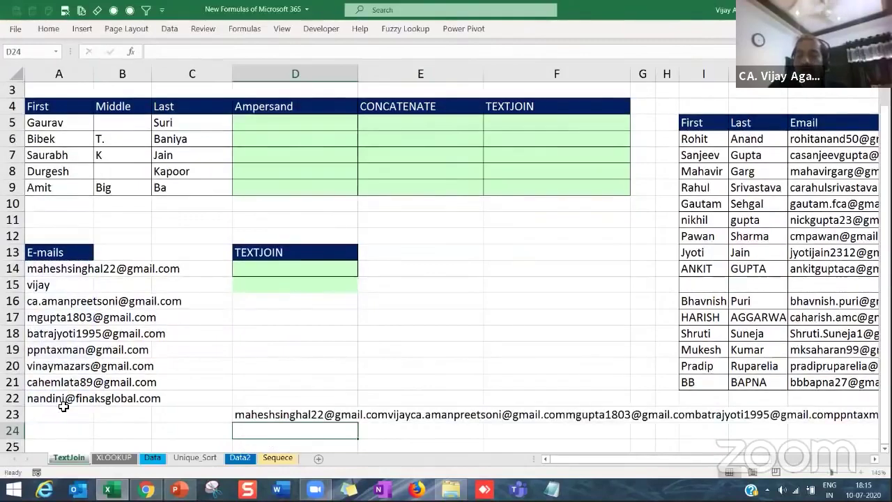
- Review the CONCAT result in D23, then delete it
{"action": "left_click", "coordinate": [255, 416]}
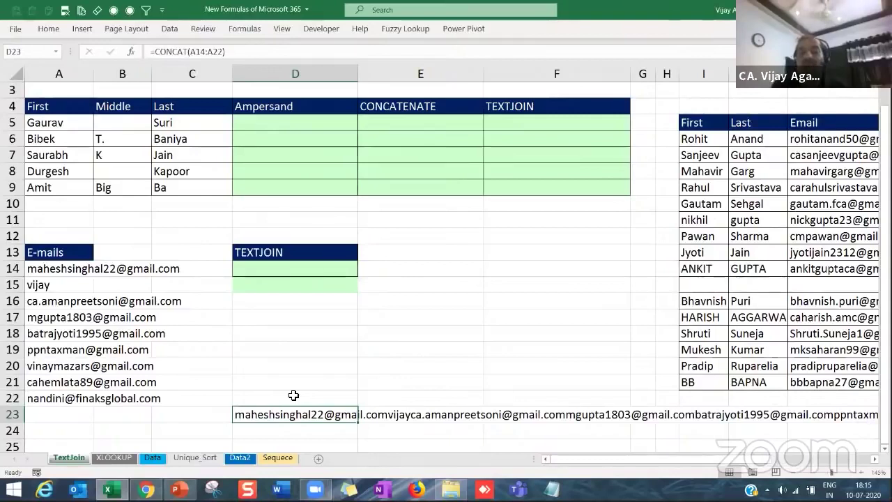
{"action": "left_click", "coordinate": [284, 269]}
{"action": "left_click", "coordinate": [272, 413]}
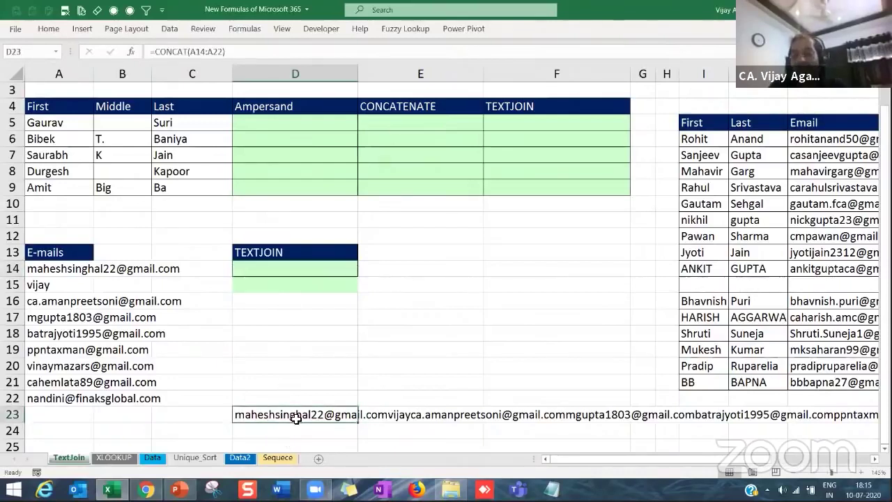
{"action": "key", "text": "Delete"}
- Start a TEXTJOIN function in D14 and bring up its Function Arguments dialog
{"action": "left_click", "coordinate": [292, 276]}
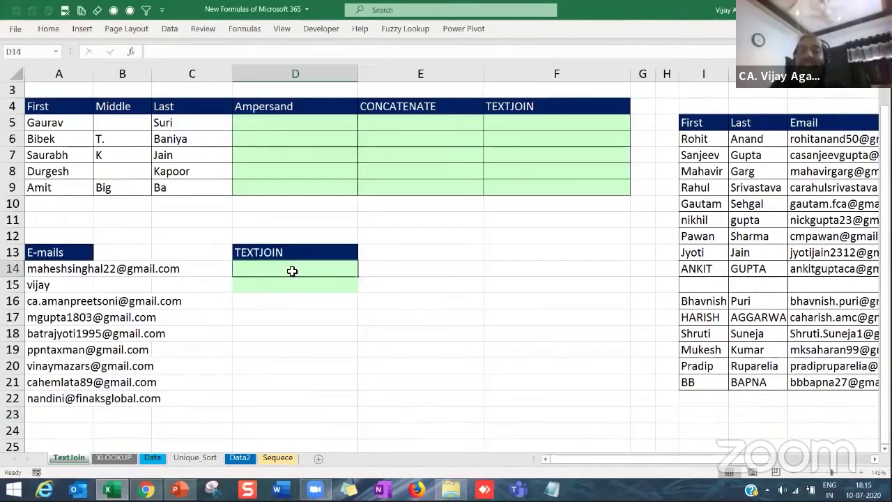
{"action": "type", "text": "=text"}
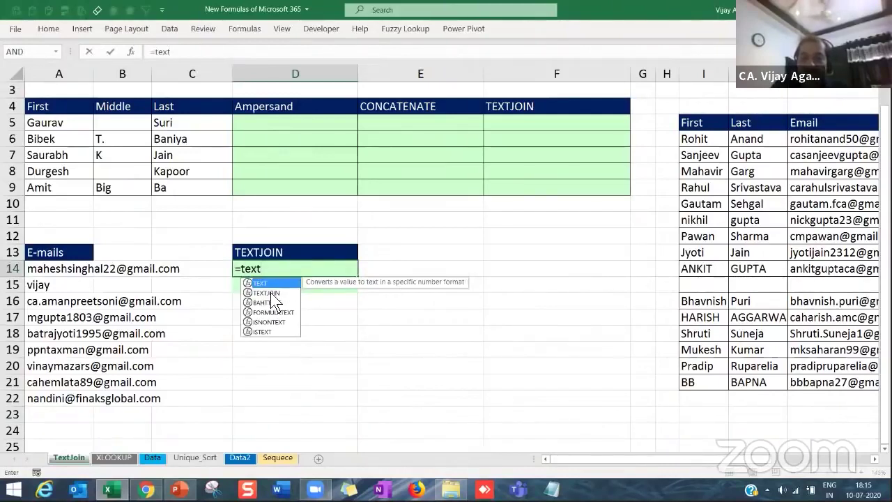
{"action": "double_click", "coordinate": [271, 292]}
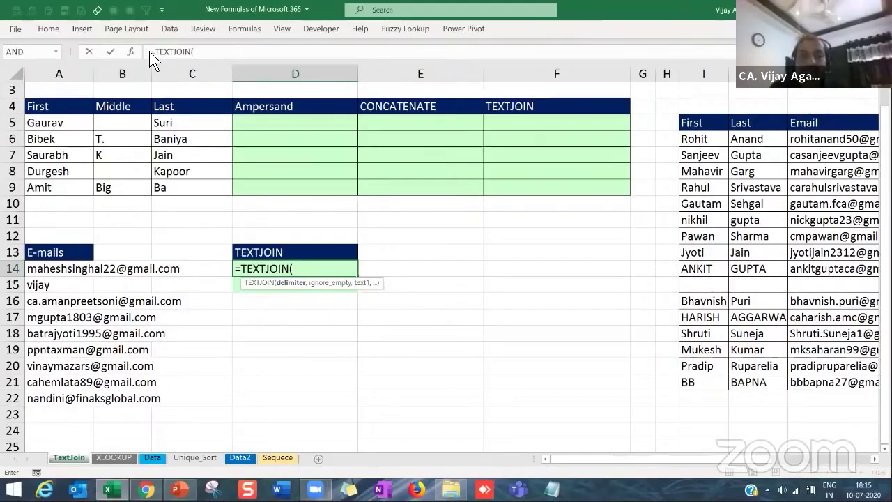
{"action": "left_click", "coordinate": [131, 52]}
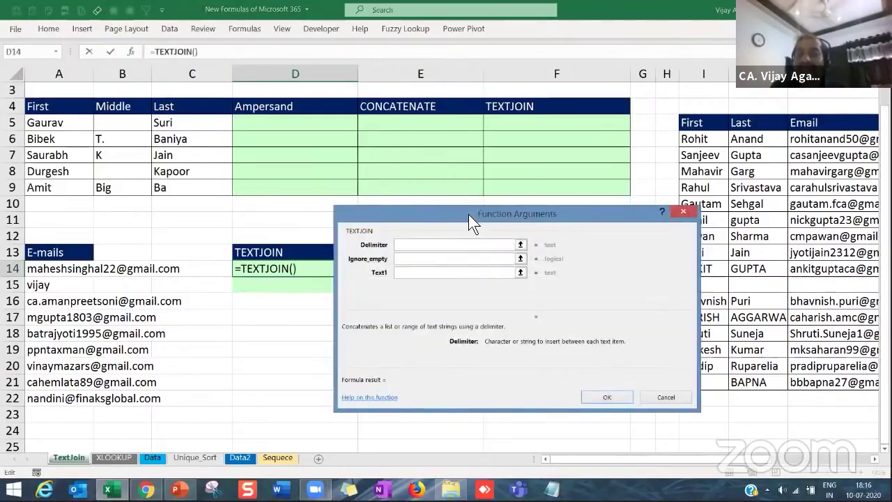
{"action": "left_click_drag", "start_coordinate": [470, 215], "coordinate": [520, 128]}
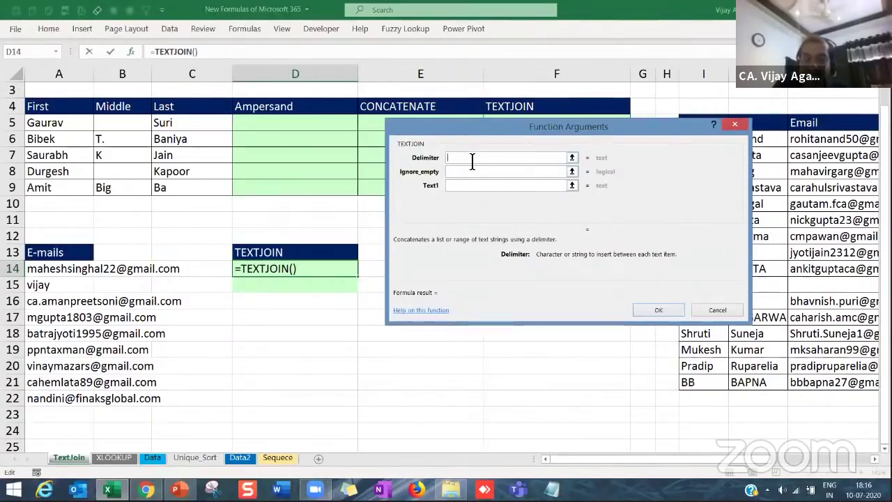
- Set the delimiter to ", " and Text1 to A14:A22, then confirm
{"action": "type", "text": "\""}
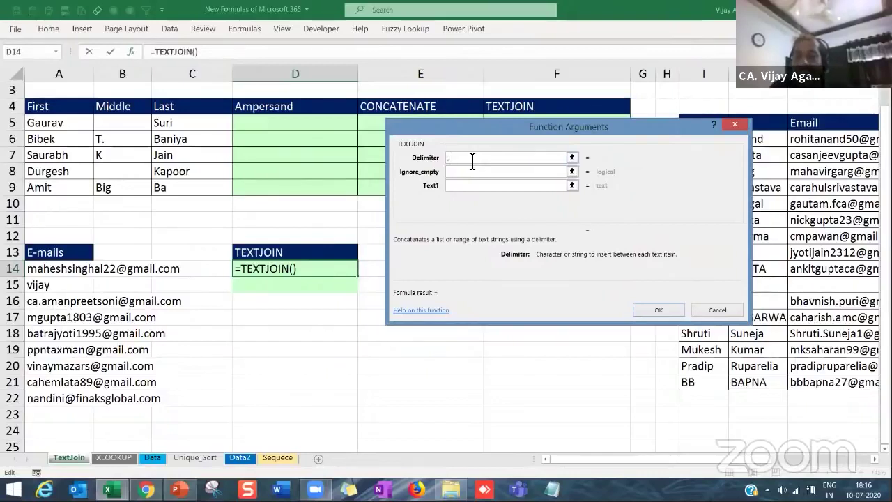
{"action": "type", "text": ","}
{"action": "left_click", "coordinate": [471, 173]}
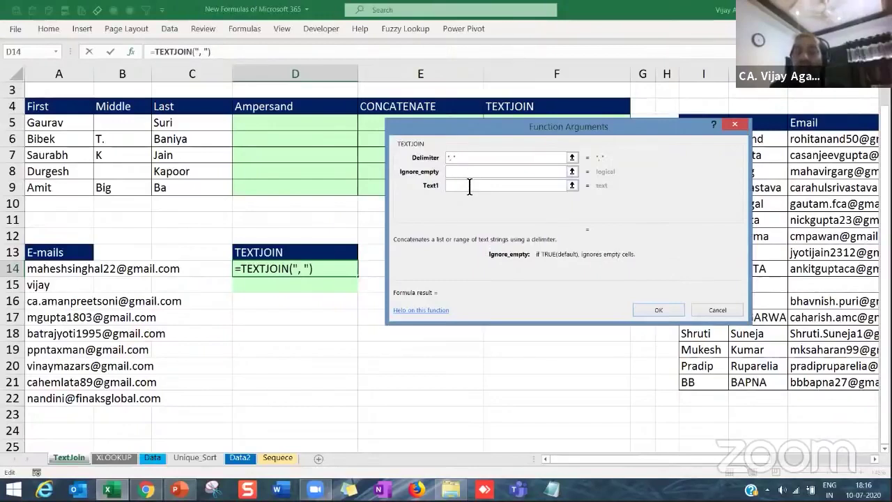
{"action": "left_click", "coordinate": [469, 185]}
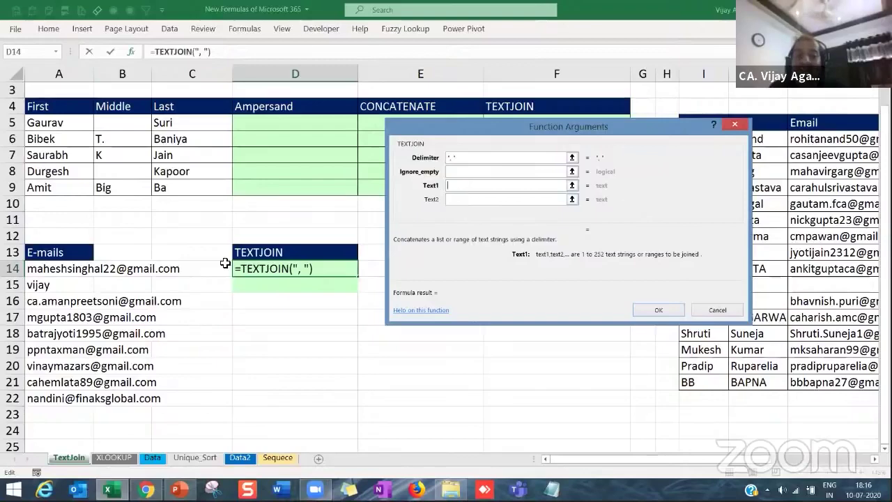
{"action": "left_click_drag", "start_coordinate": [46, 269], "coordinate": [39, 400]}
{"action": "left_click_drag", "start_coordinate": [185, 357], "coordinate": [185, 356]}
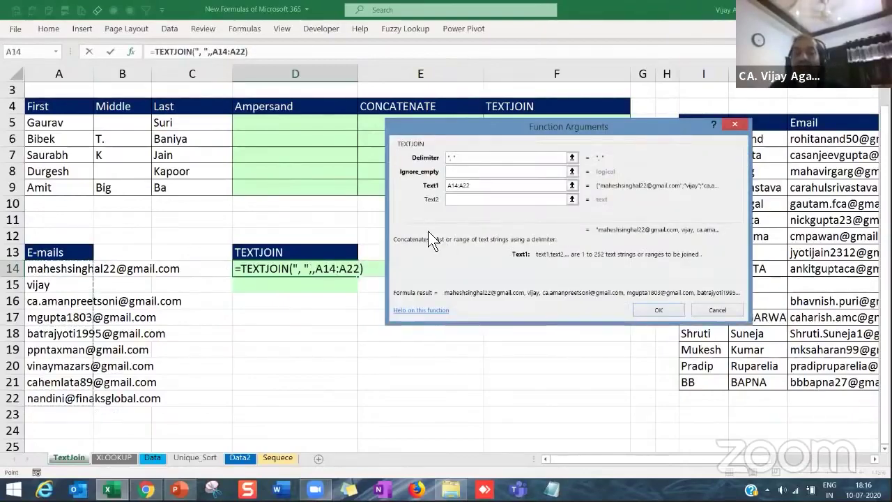
{"action": "left_click", "coordinate": [657, 313]}
- Check D14's =TEXTJOIN(", ",,A14:A22) formula without changing it
{"action": "left_click", "coordinate": [351, 307]}
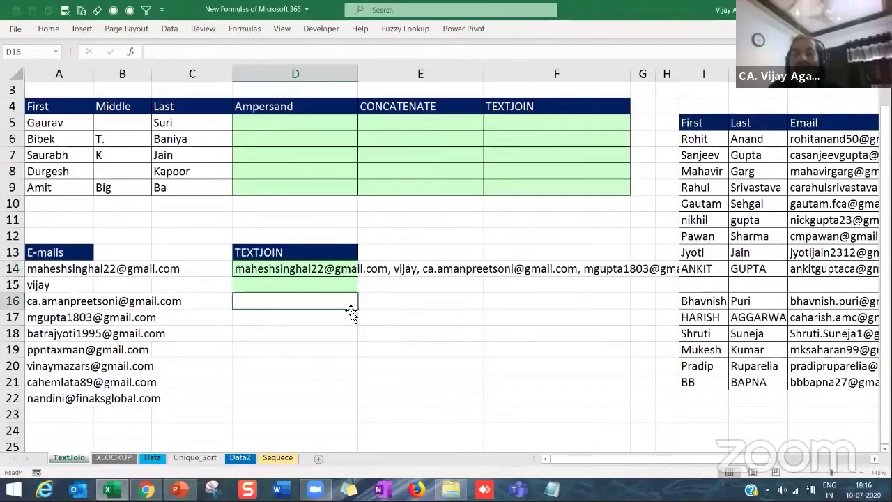
{"action": "left_click", "coordinate": [300, 268]}
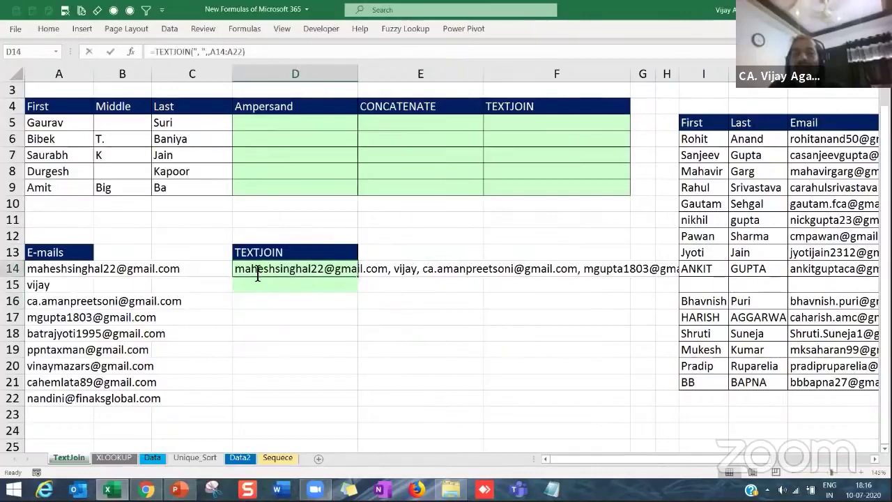
{"action": "double_click", "coordinate": [256, 273]}
{"action": "key", "text": "Escape"}
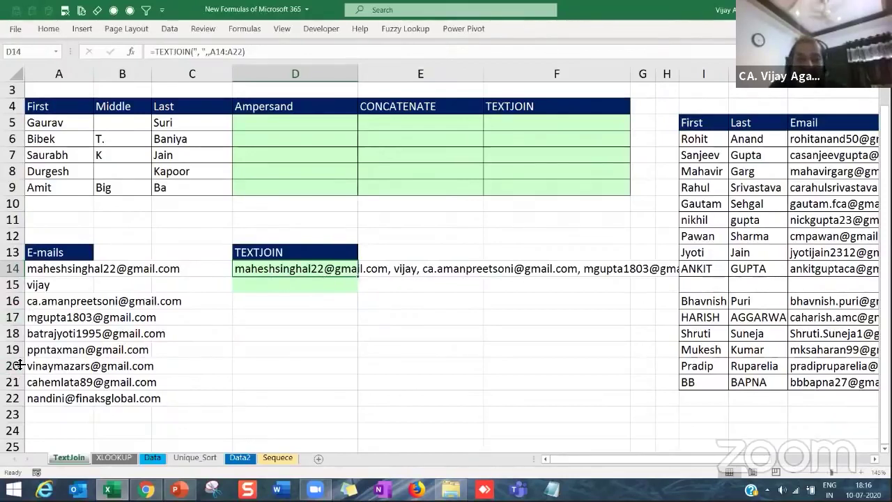
- Delete the e-mails in A19:A20 so the list ends at row 20, and check D14's range
{"action": "left_click_drag", "start_coordinate": [34, 351], "coordinate": [58, 361]}
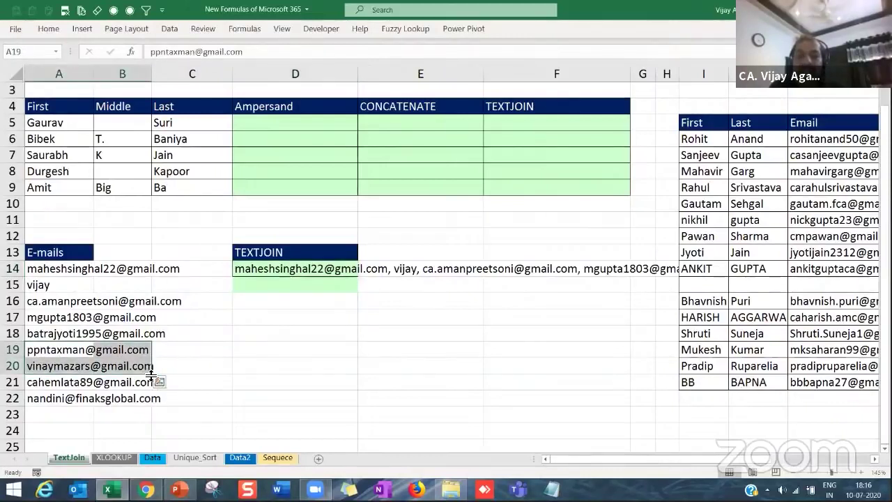
{"action": "left_click_drag", "start_coordinate": [151, 375], "coordinate": [151, 343]}
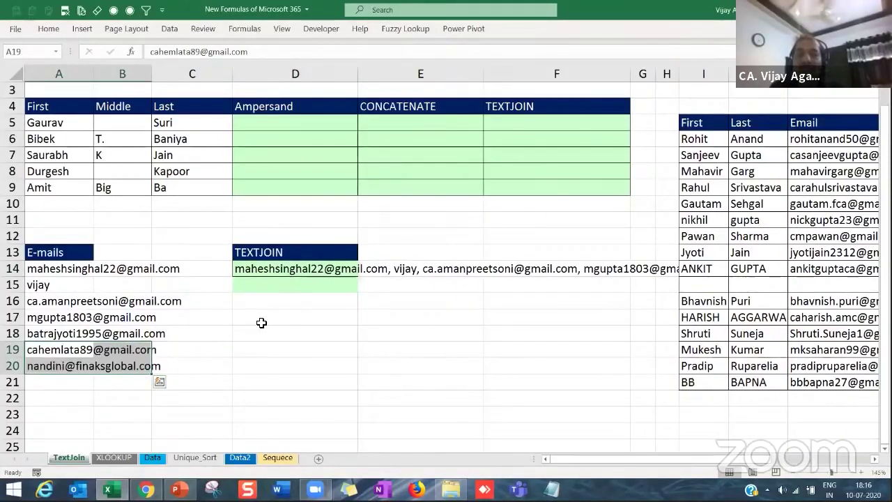
{"action": "left_click", "coordinate": [268, 263]}
{"action": "double_click", "coordinate": [264, 266]}
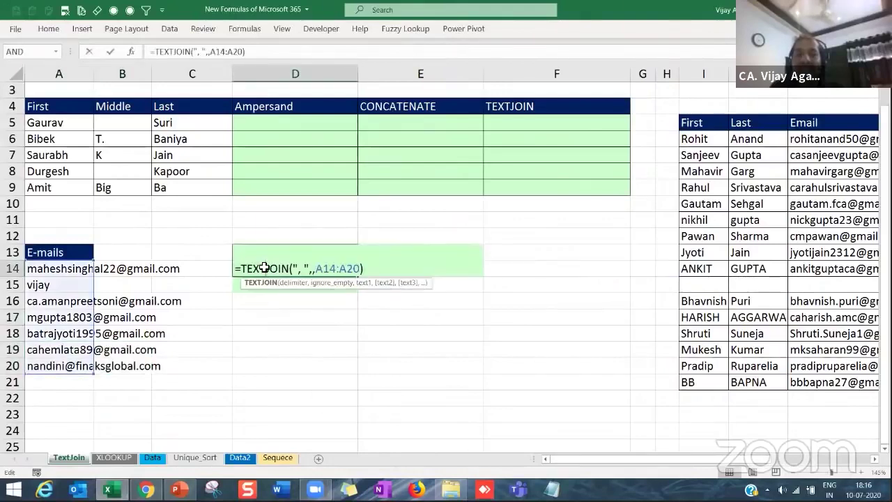
- Enter 1–4 in A14:A17 and fill the series down to A20, then check D14's result
{"action": "left_click", "coordinate": [59, 269]}
{"action": "type", "text": "1"}
{"action": "key", "text": "Return"}
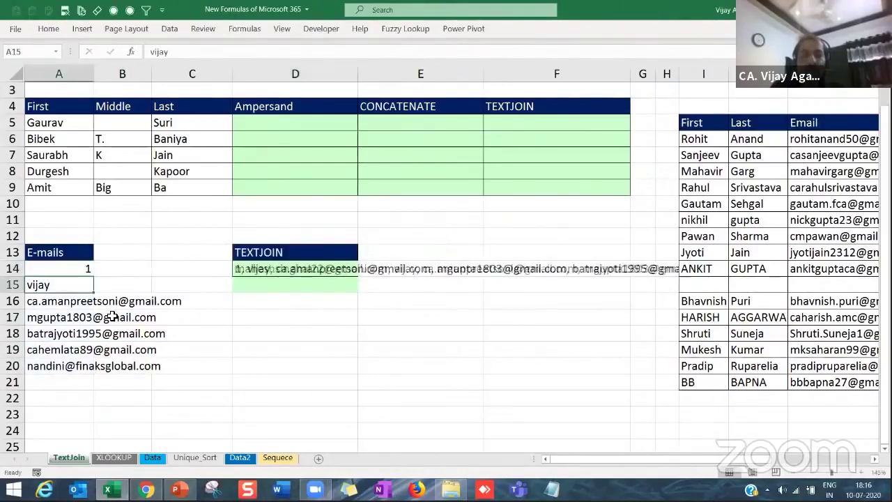
{"action": "type", "text": "2"}
{"action": "key", "text": "Return"}
{"action": "type", "text": "3"}
{"action": "key", "text": "Return"}
{"action": "type", "text": "4"}
{"action": "key", "text": "Return"}
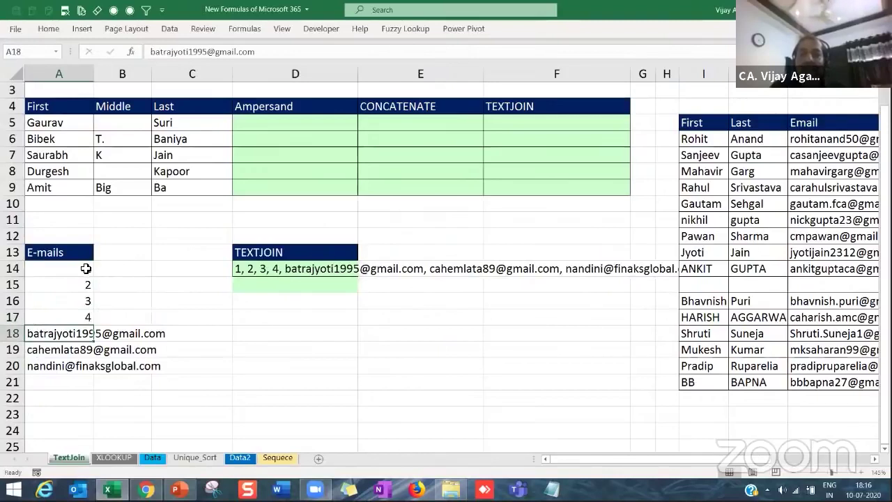
{"action": "left_click_drag", "start_coordinate": [86, 268], "coordinate": [92, 367]}
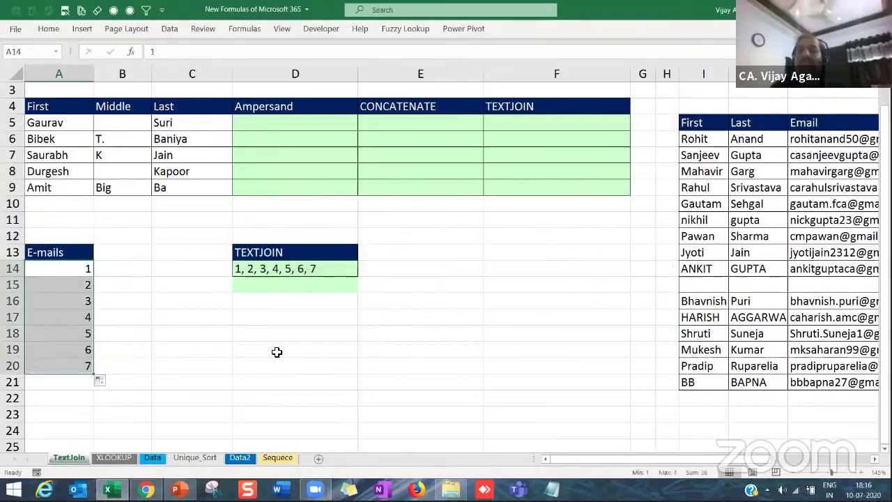
{"action": "left_click", "coordinate": [304, 274]}
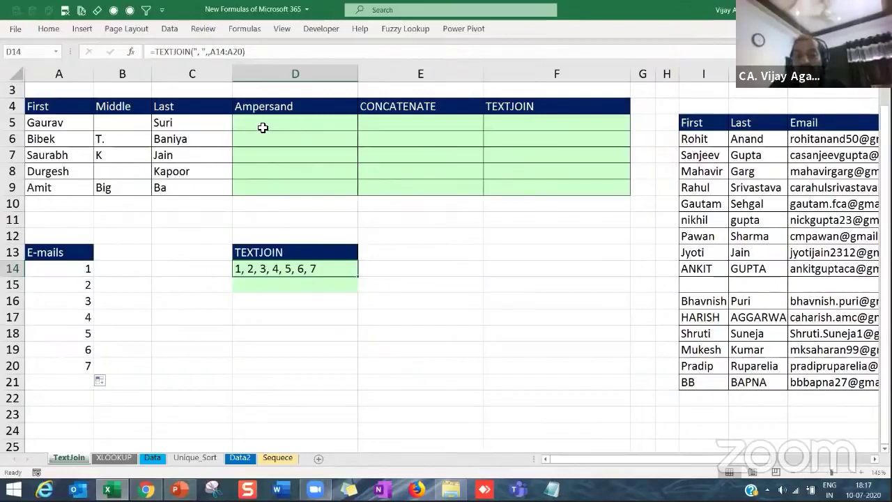
- Enter =A5&C5 in D5 to join the first and last names
{"action": "left_click", "coordinate": [71, 125]}
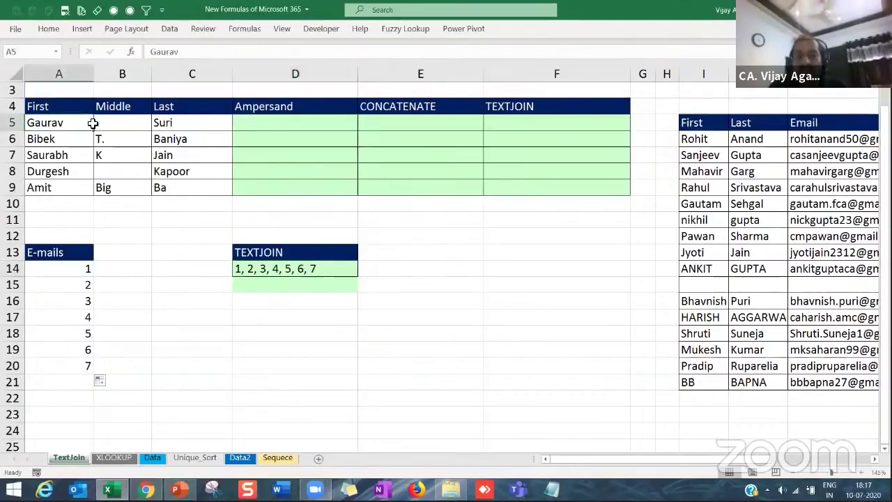
{"action": "left_click", "coordinate": [125, 125]}
{"action": "left_click", "coordinate": [174, 128]}
{"action": "left_click", "coordinate": [269, 129]}
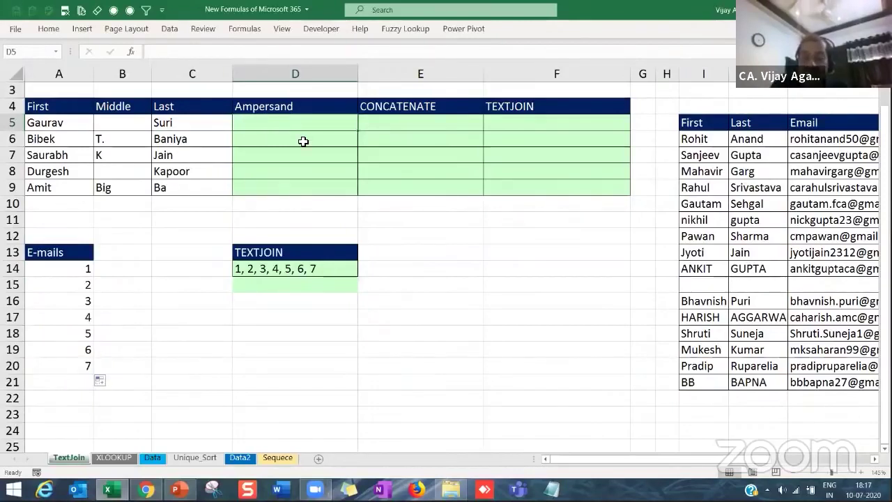
{"action": "type", "text": "="}
{"action": "key", "text": "Left"}
{"action": "key", "text": "Left"}
{"action": "key", "text": "Left"}
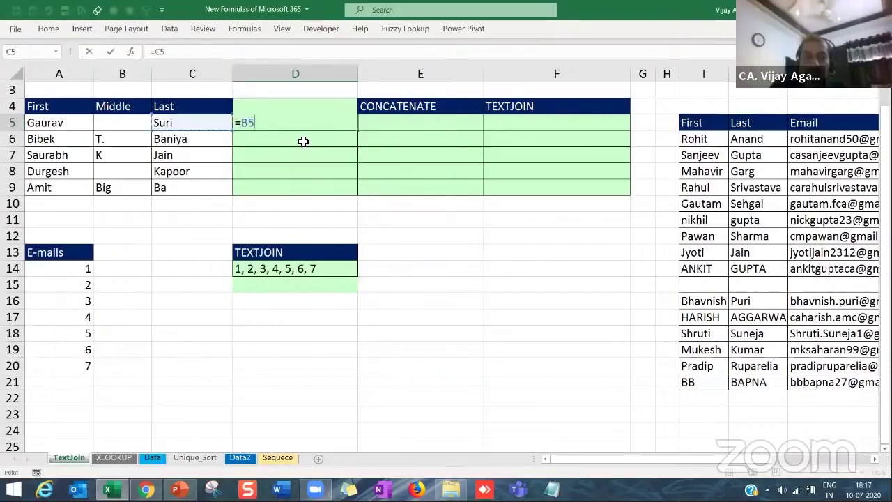
{"action": "type", "text": "&"}
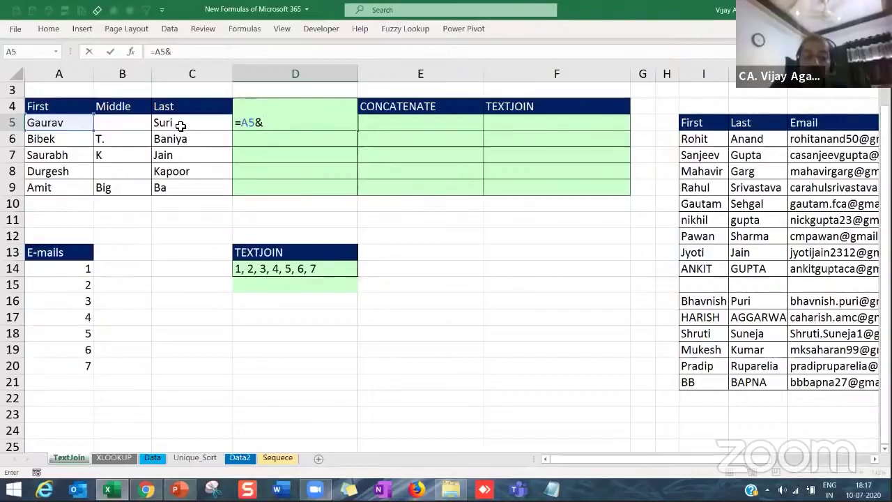
{"action": "key", "text": "Return"}
- Edit D5's formula to =A5&" "&C5 so a space separates the names
{"action": "left_click", "coordinate": [277, 128]}
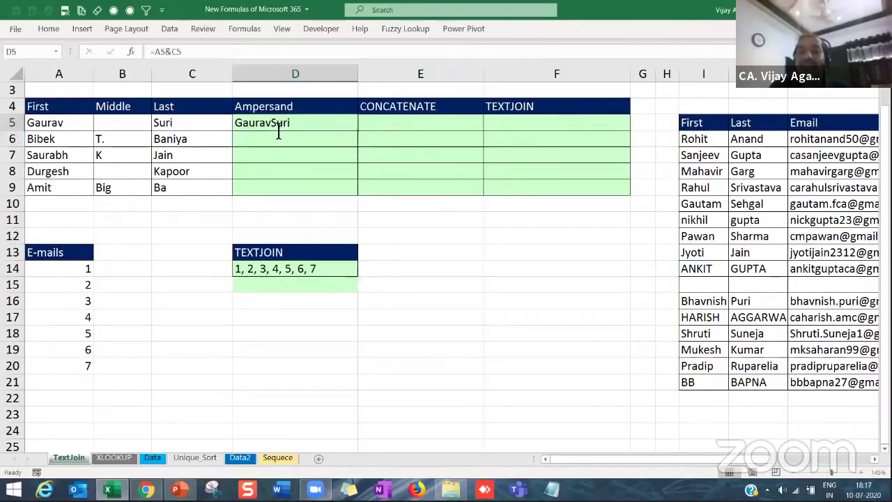
{"action": "double_click", "coordinate": [270, 126]}
{"action": "left_click", "coordinate": [262, 123]}
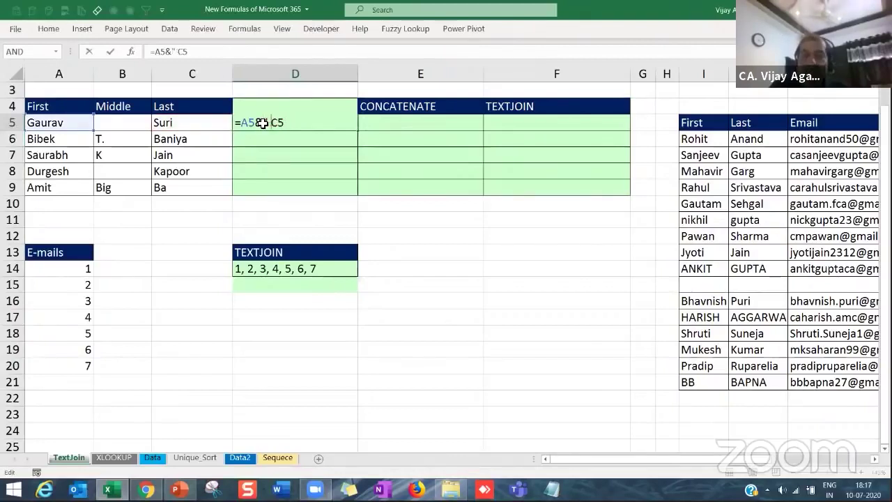
{"action": "type", "text": "\" \"&"}
{"action": "key", "text": "Return"}
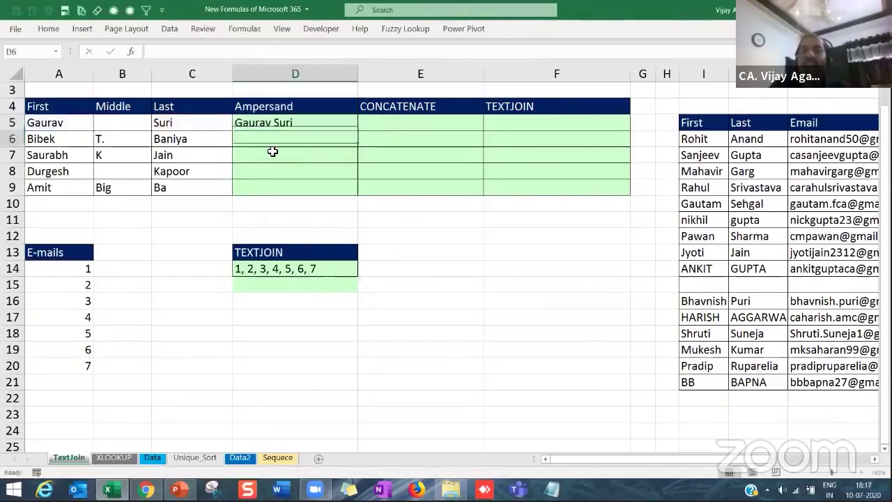
- Fill the formula down to D9 and verify D6's copied references
{"action": "left_click", "coordinate": [350, 128]}
{"action": "left_click_drag", "start_coordinate": [357, 138], "coordinate": [354, 197]}
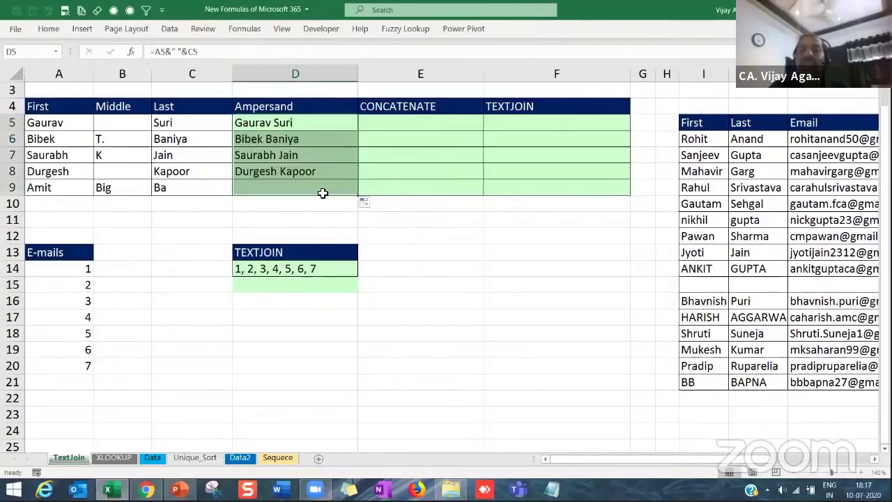
{"action": "left_click", "coordinate": [57, 144]}
{"action": "key", "text": "Right"}
{"action": "key", "text": "Right"}
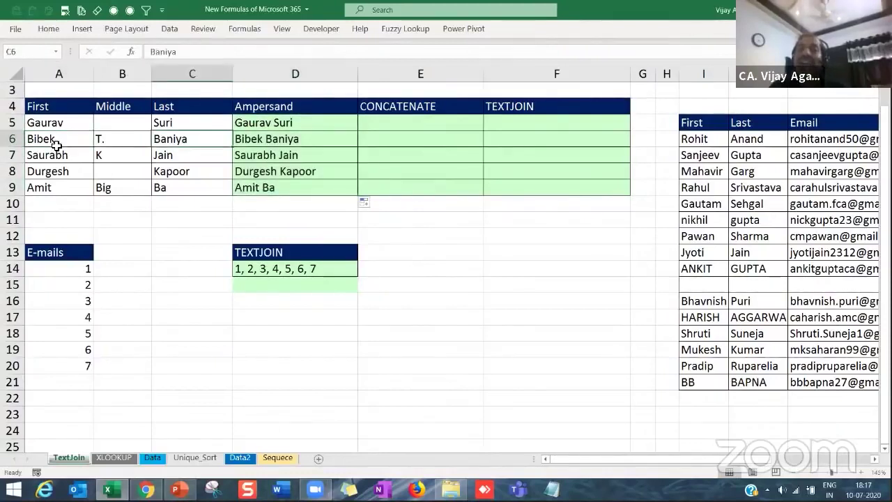
{"action": "double_click", "coordinate": [257, 138]}
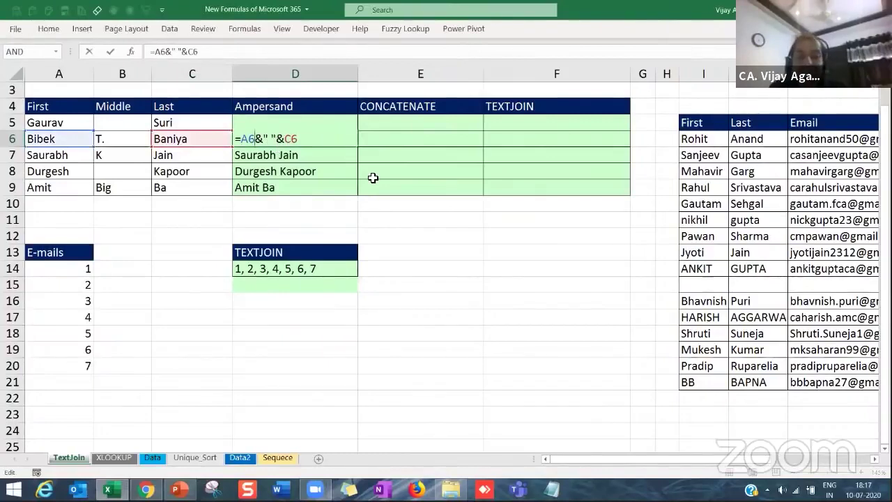
{"action": "left_click", "coordinate": [404, 135]}
{"action": "left_click_drag", "start_coordinate": [406, 126], "coordinate": [409, 188]}
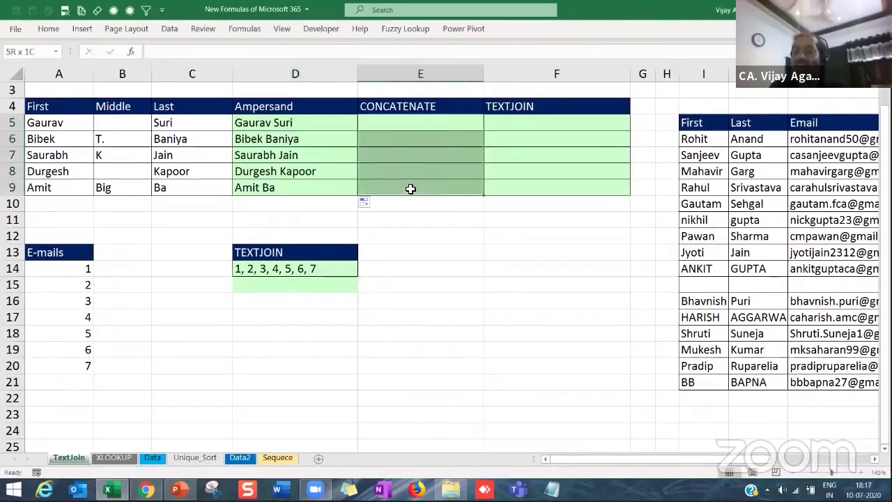
{"action": "left_click", "coordinate": [576, 128]}
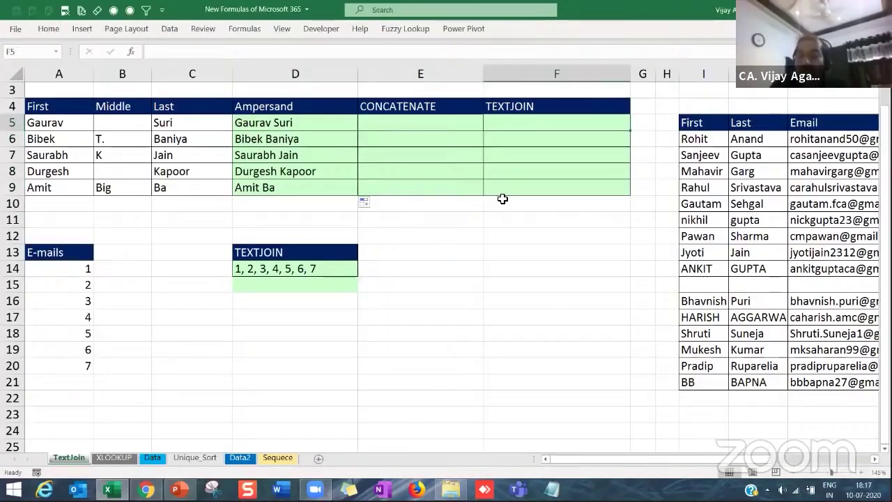
{"action": "type", "text": "=tex"}
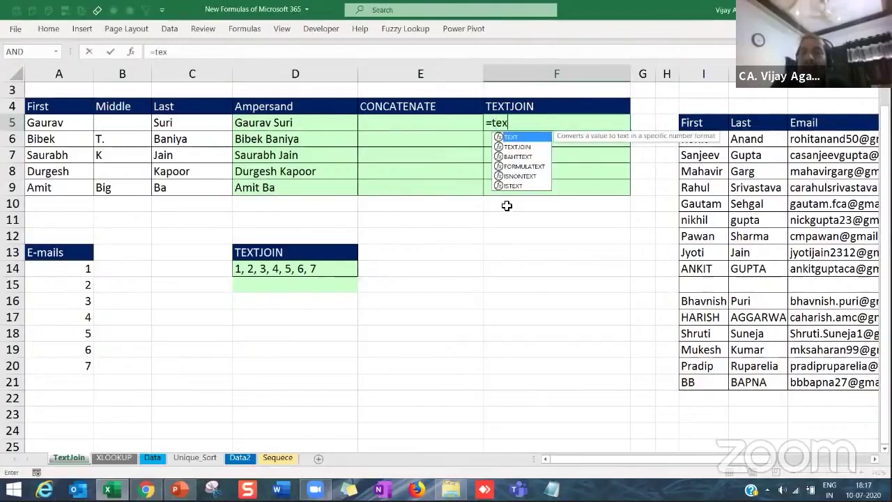
{"action": "double_click", "coordinate": [528, 147]}
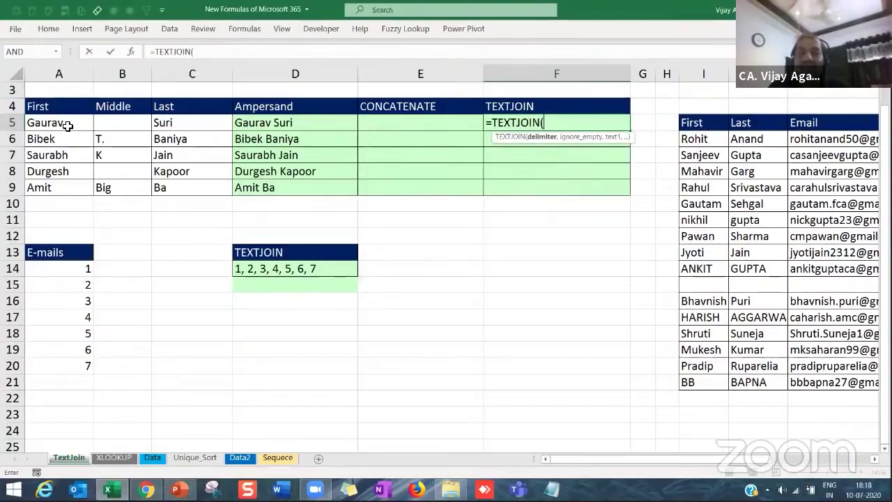
{"action": "type", "text": ","}
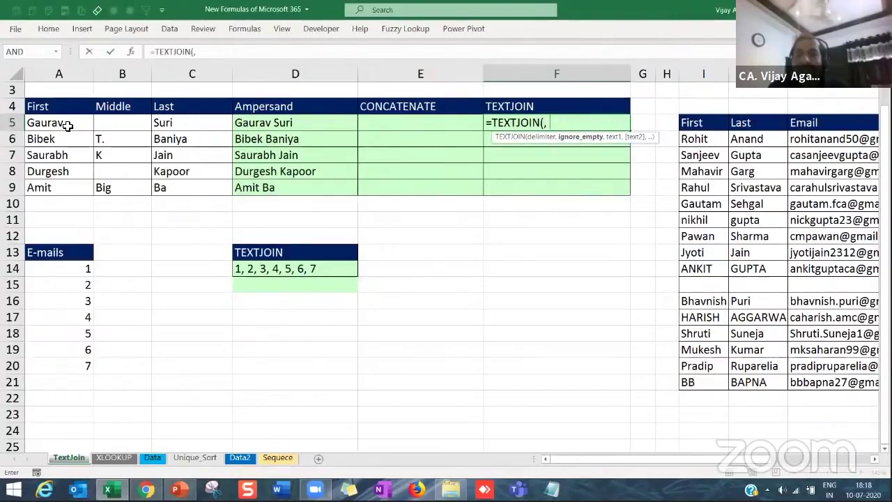
{"action": "type", "text": " ,,"}
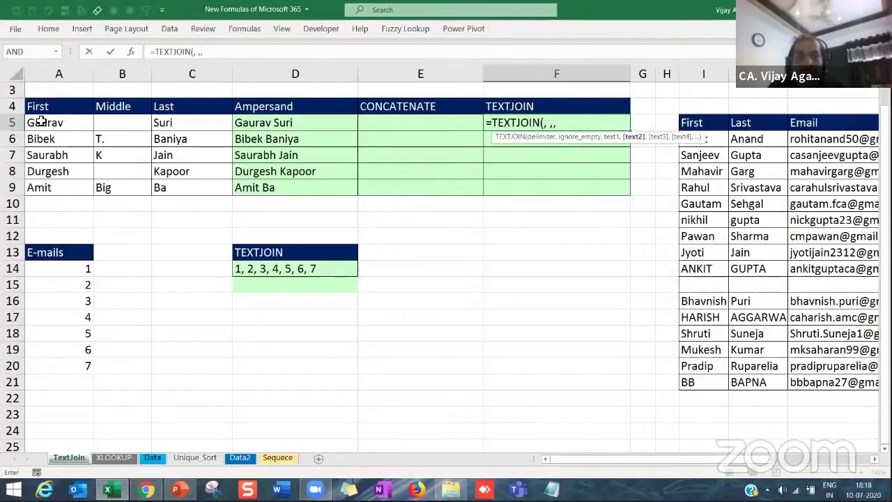
{"action": "left_click_drag", "start_coordinate": [41, 122], "coordinate": [216, 124]}
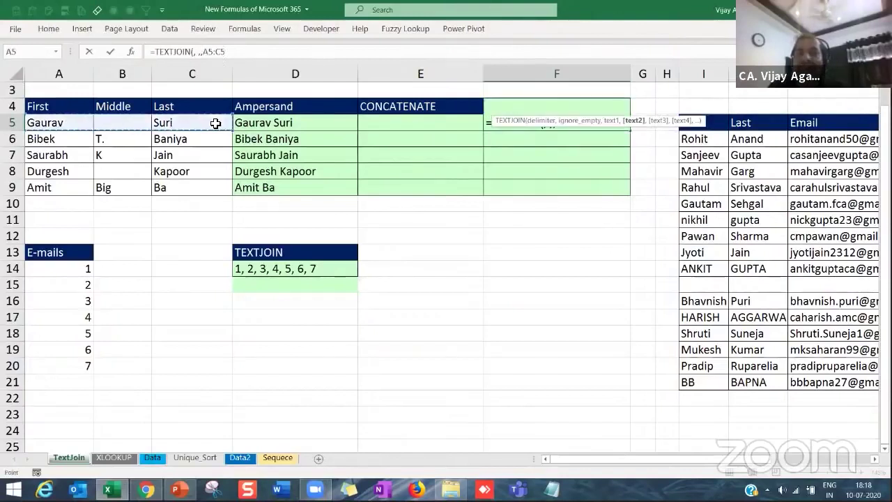
{"action": "key", "text": "Return"}
{"action": "left_click", "coordinate": [506, 128]}
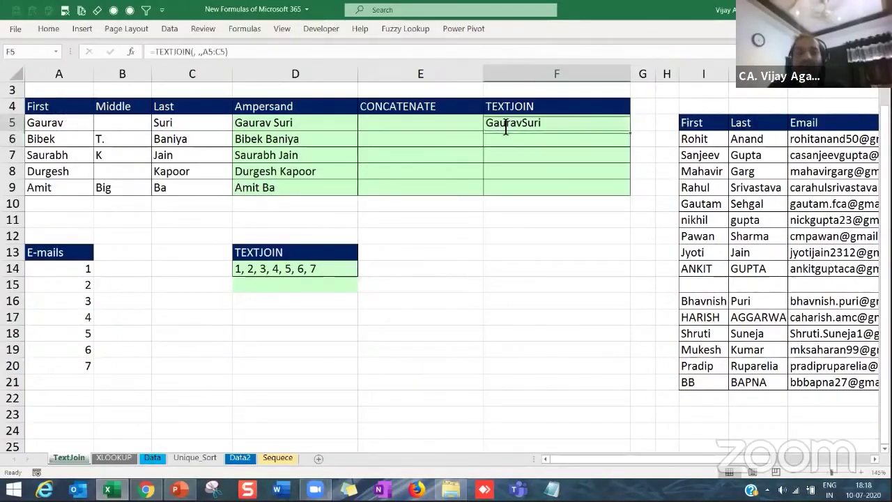
{"action": "double_click", "coordinate": [507, 129]}
{"action": "left_click", "coordinate": [201, 58]}
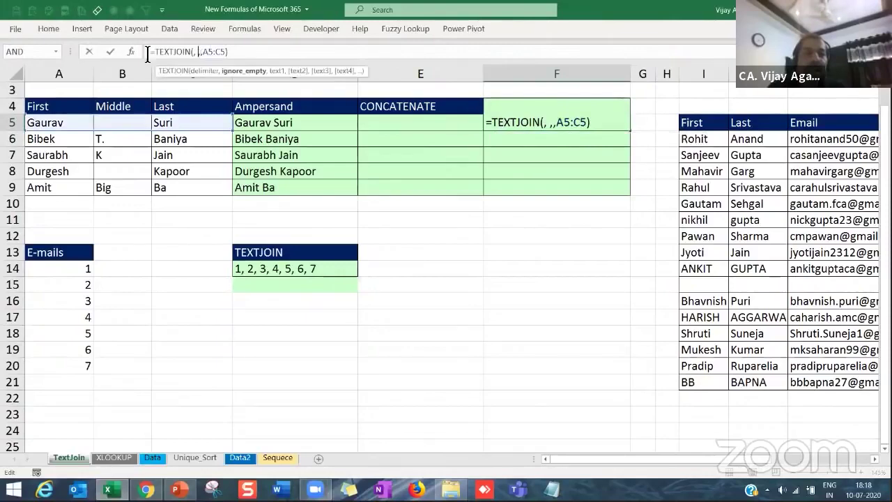
- In Function Arguments, set the delimiter to ", " and Text1 to A5:C5, then confirm
{"action": "left_click", "coordinate": [131, 52]}
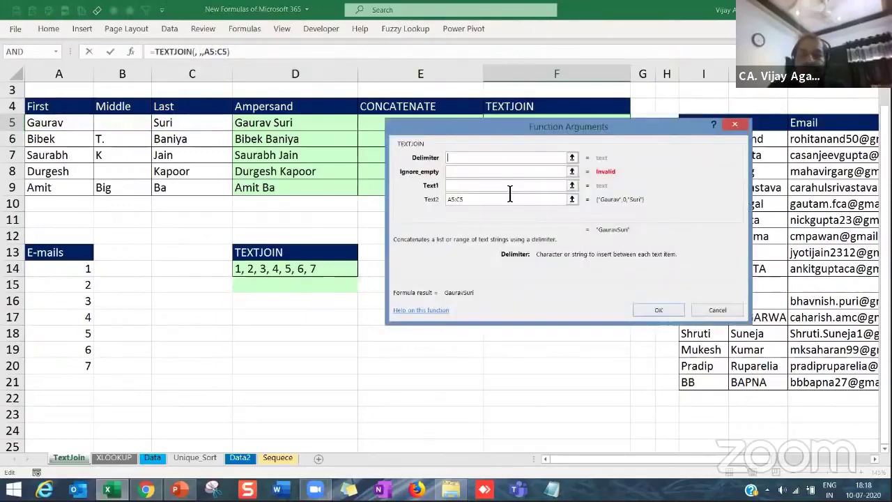
{"action": "left_click", "coordinate": [486, 158]}
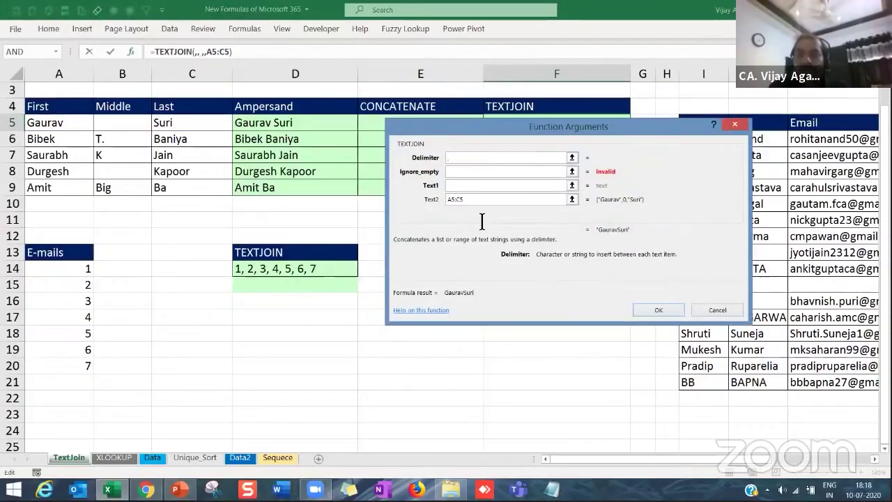
{"action": "type", "text": ","}
{"action": "double_click", "coordinate": [457, 200]}
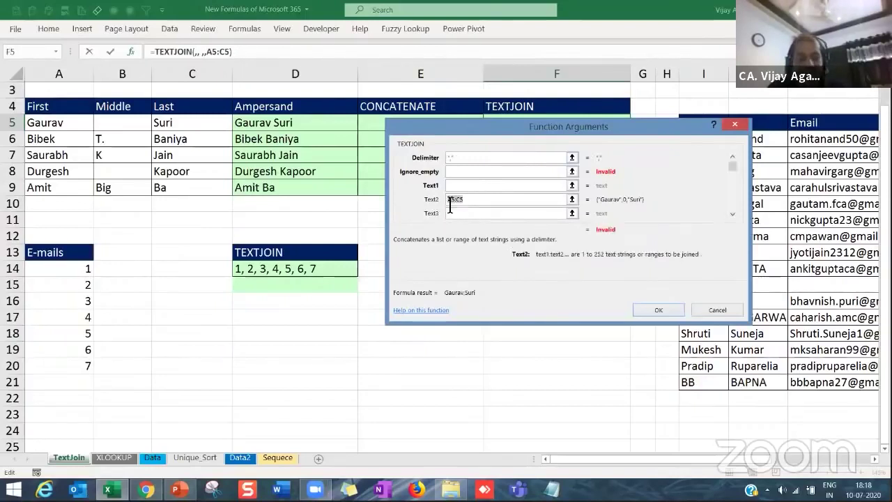
{"action": "key", "text": "BackSpace"}
{"action": "type", "text": "A5:C5"}
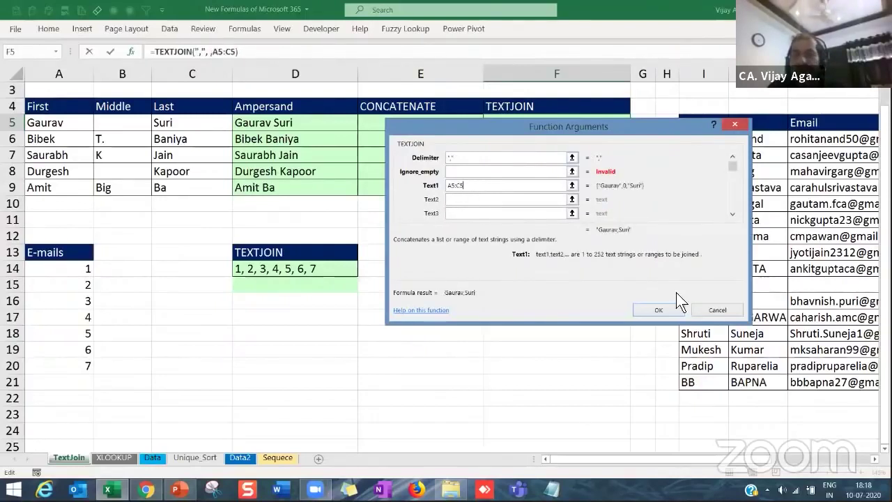
{"action": "left_click", "coordinate": [454, 157]}
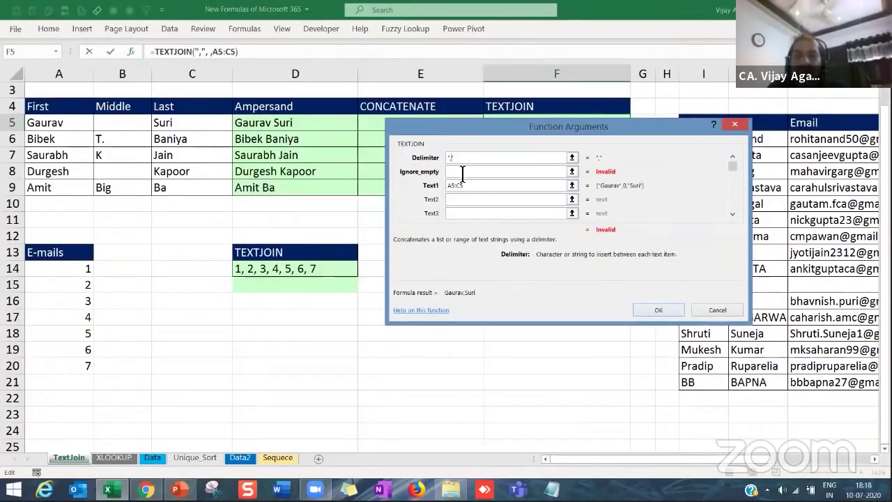
{"action": "left_click", "coordinate": [662, 310]}
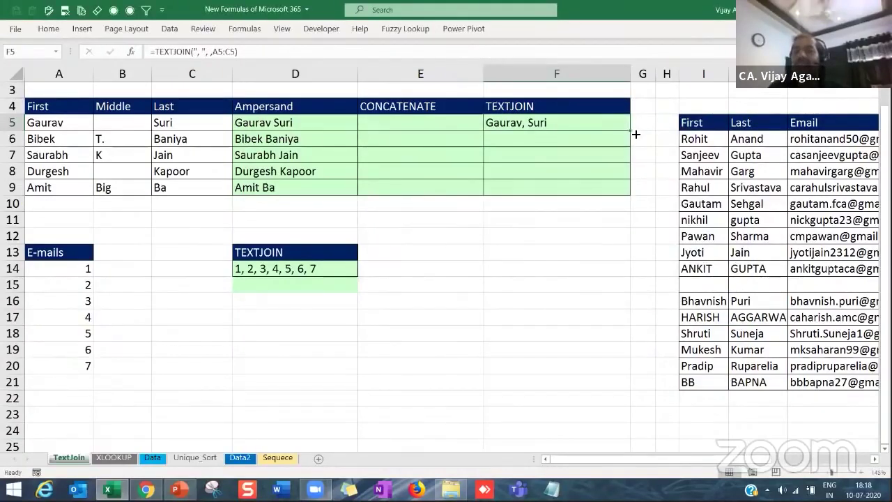
- Change F5's delimiter to a single space and refill F5:F9
{"action": "left_click_drag", "start_coordinate": [630, 130], "coordinate": [631, 198]}
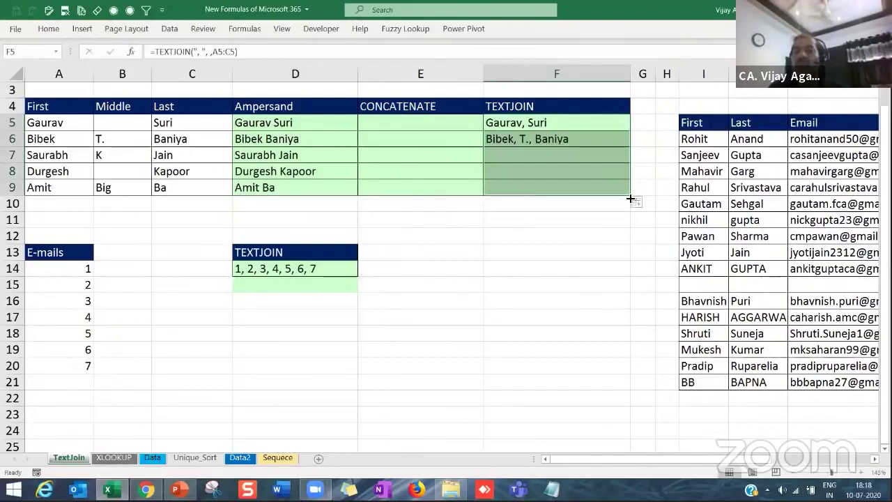
{"action": "double_click", "coordinate": [555, 124]}
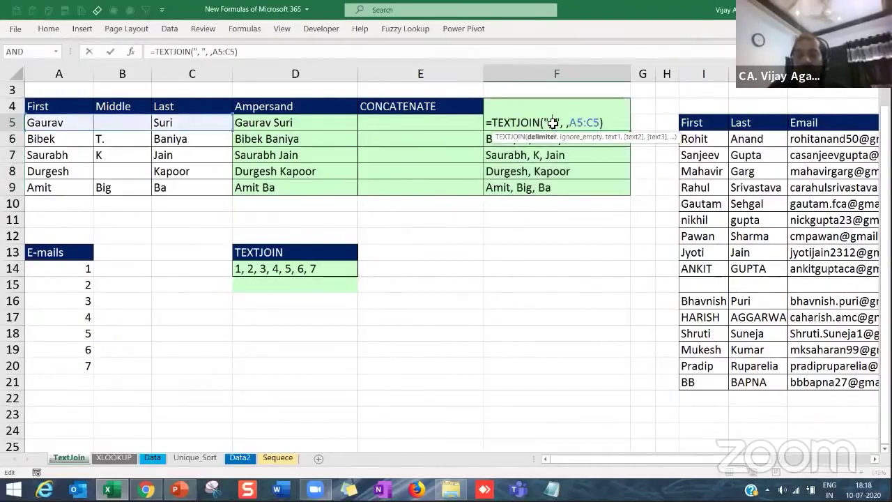
{"action": "key", "text": "BackSpace"}
{"action": "key", "text": "Return"}
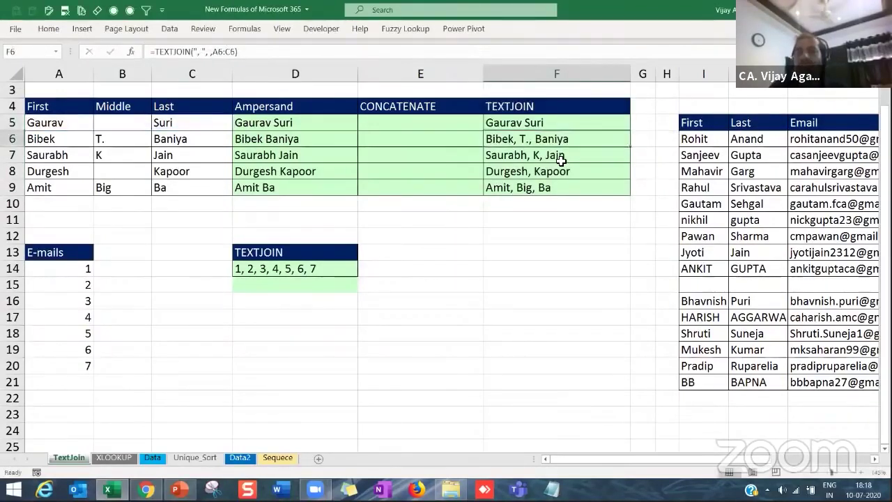
{"action": "key", "text": "Up"}
{"action": "key", "text": "Up"}
{"action": "key", "text": "Down"}
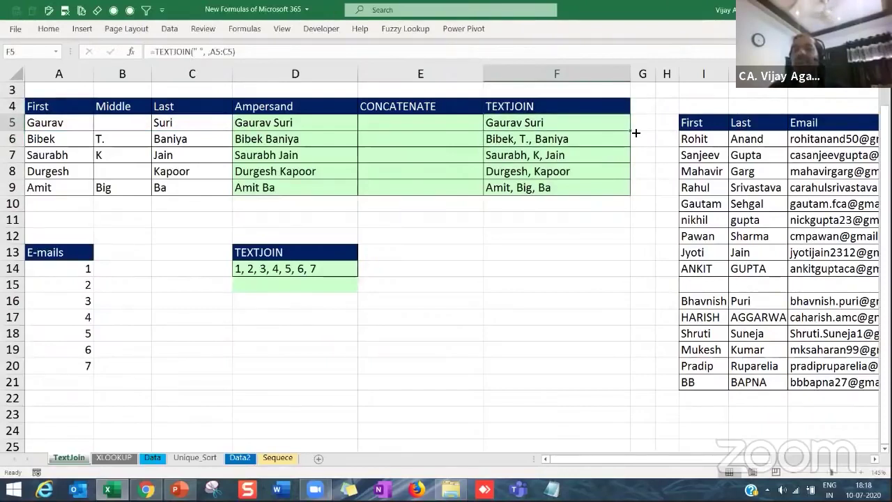
{"action": "left_click_drag", "start_coordinate": [632, 131], "coordinate": [633, 195]}
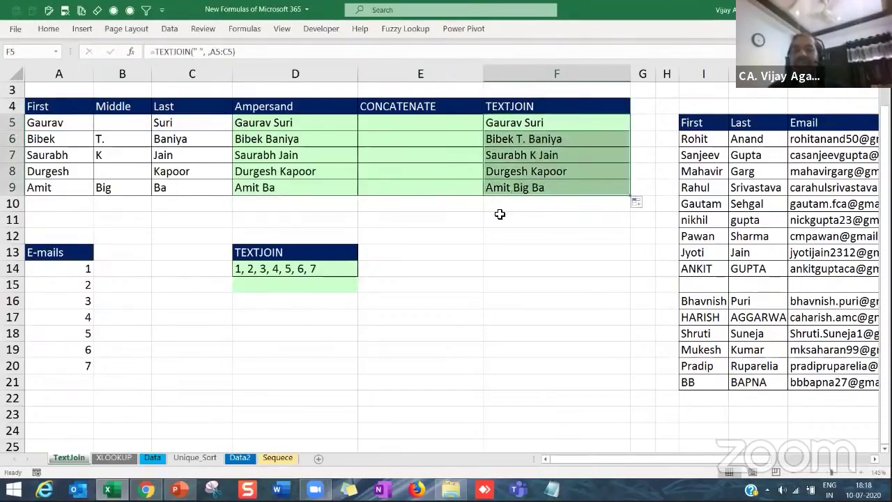
- Browse the contact table, then widen Phone column L so all numbers fit
{"action": "left_click", "coordinate": [520, 217]}
{"action": "key", "text": "Right"}
{"action": "key", "text": "Right"}
{"action": "key", "text": "Right"}
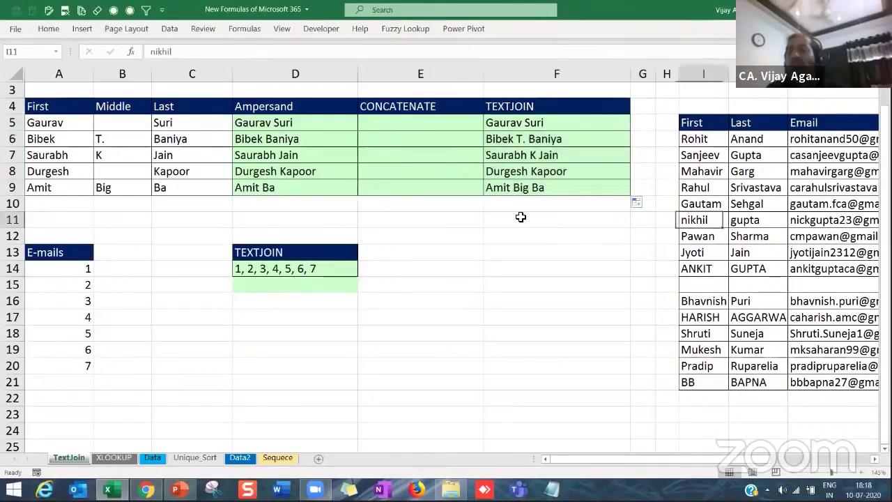
{"action": "key", "text": "Right"}
{"action": "key", "text": "Right"}
{"action": "key", "text": "Right"}
{"action": "key", "text": "Right"}
{"action": "key", "text": "Left"}
{"action": "key", "text": "Left"}
{"action": "key", "text": "Left"}
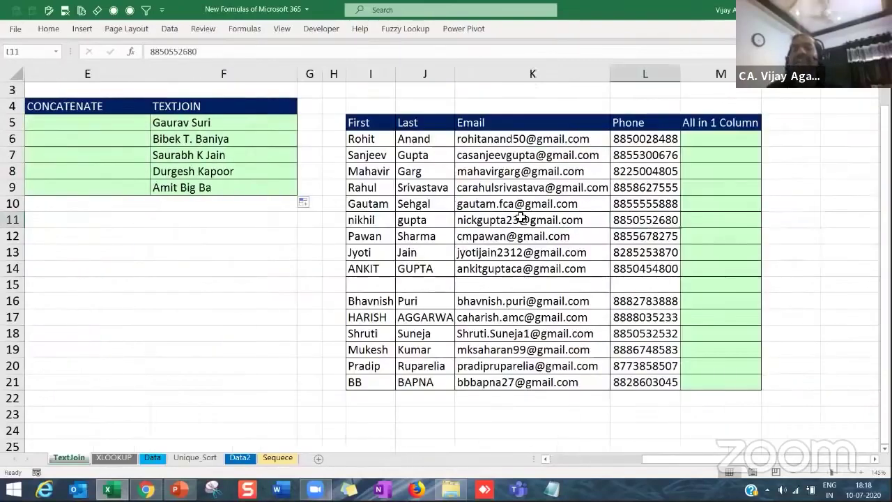
{"action": "key", "text": "Left"}
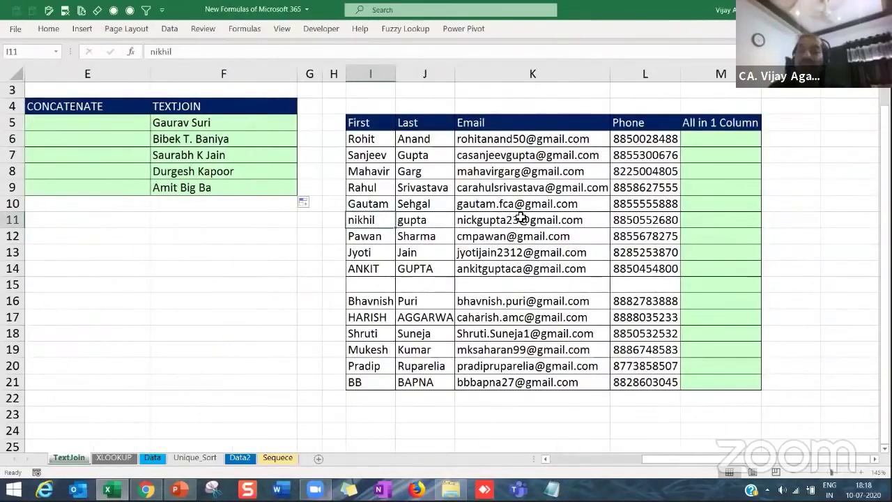
{"action": "left_click", "coordinate": [376, 140]}
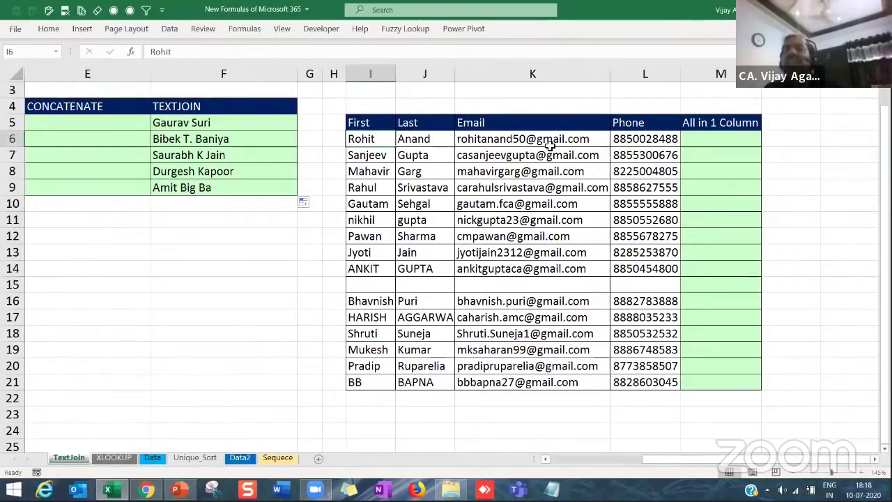
{"action": "left_click", "coordinate": [719, 136]}
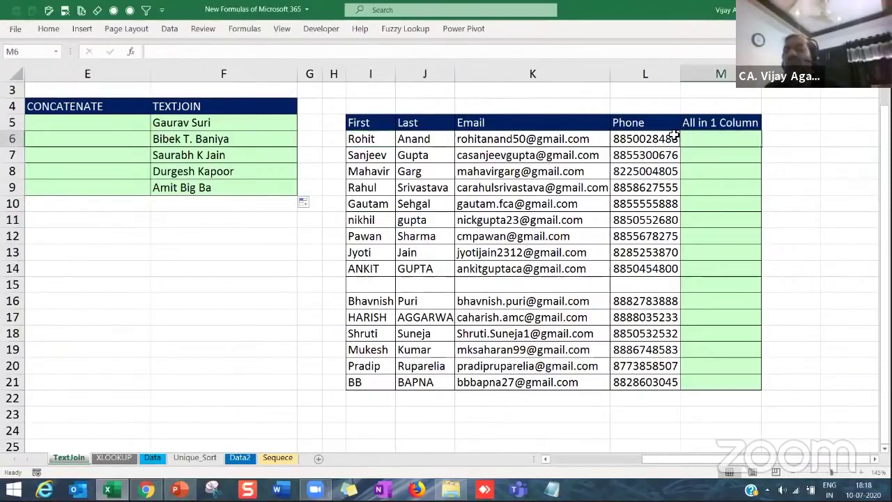
{"action": "left_click_drag", "start_coordinate": [681, 76], "coordinate": [691, 76]}
{"action": "left_click_drag", "start_coordinate": [612, 77], "coordinate": [615, 78]}
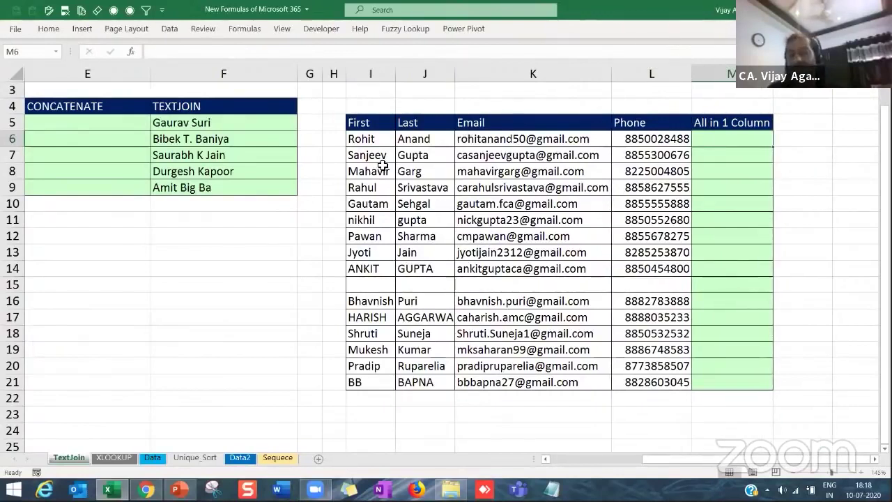
{"action": "left_click", "coordinate": [223, 127]}
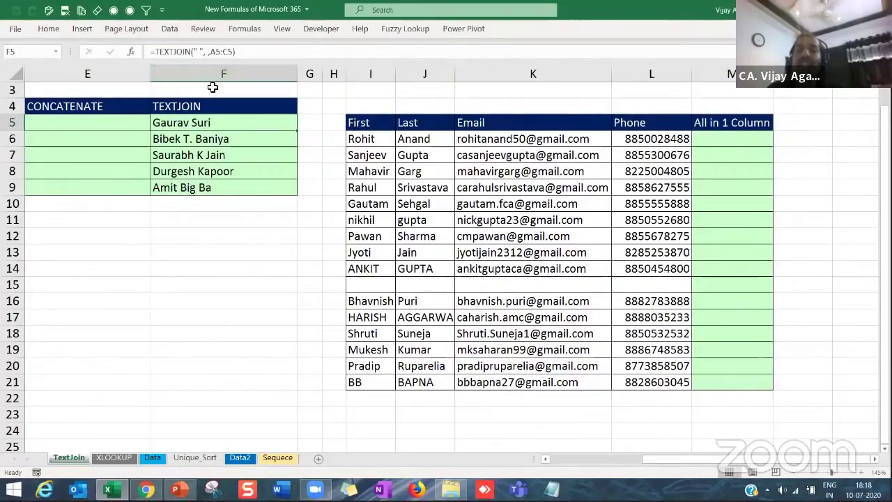
- Make F5's TEXTJOIN use absolute $F$3 as the delimiter and fill down to F9
{"action": "double_click", "coordinate": [211, 120]}
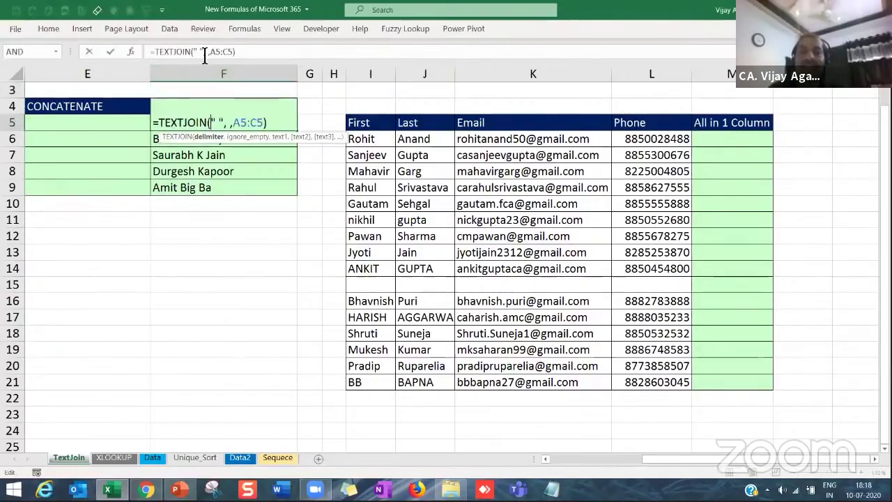
{"action": "left_click_drag", "start_coordinate": [204, 52], "coordinate": [194, 53]}
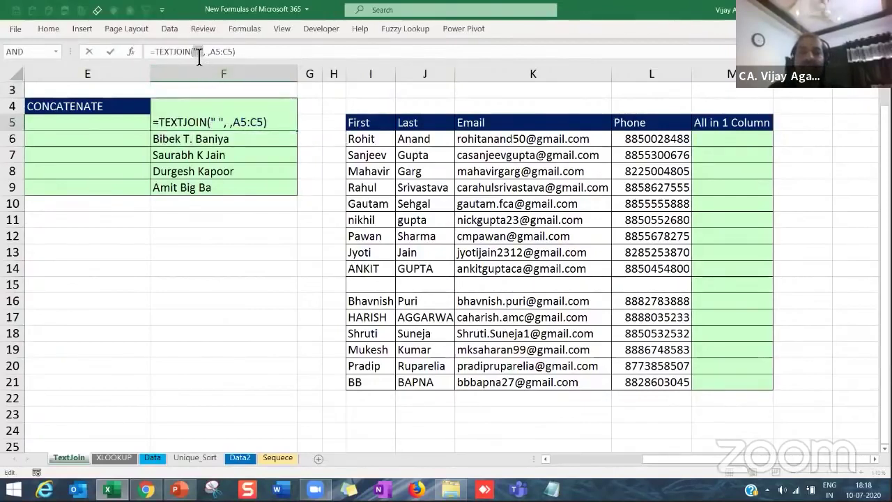
{"action": "left_click", "coordinate": [211, 91]}
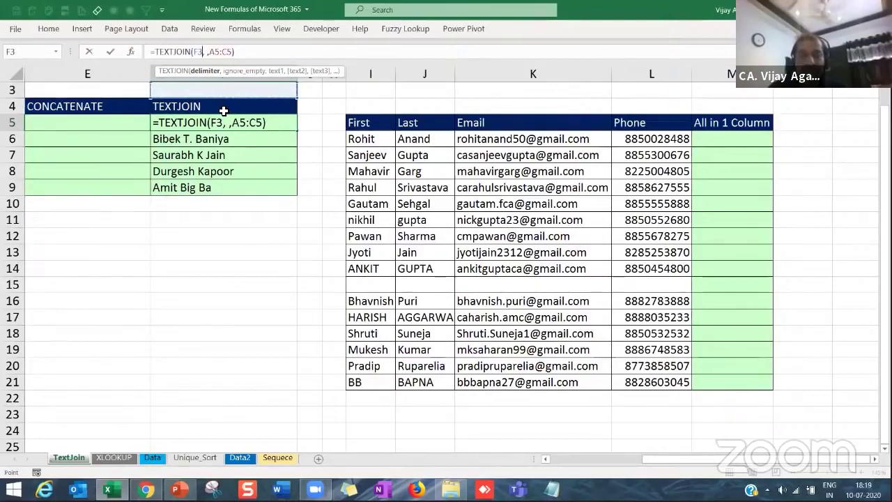
{"action": "key", "text": "F4"}
{"action": "key", "text": "ctrl+Return"}
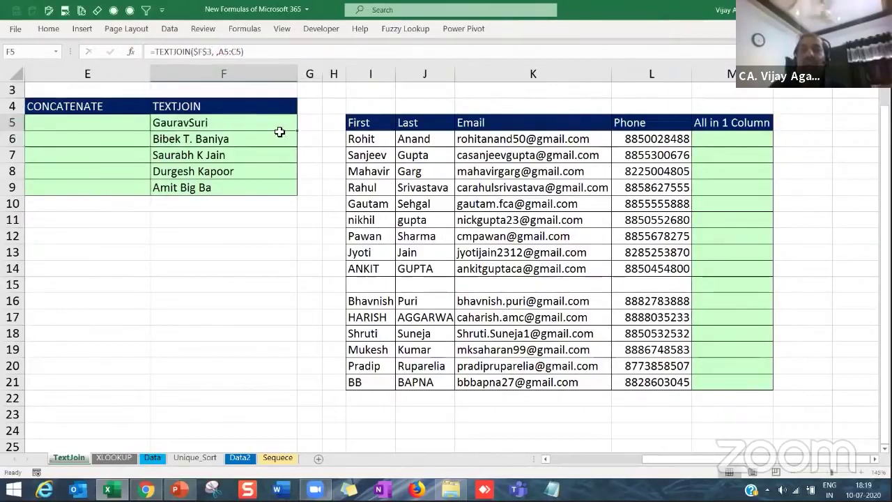
{"action": "double_click", "coordinate": [297, 131]}
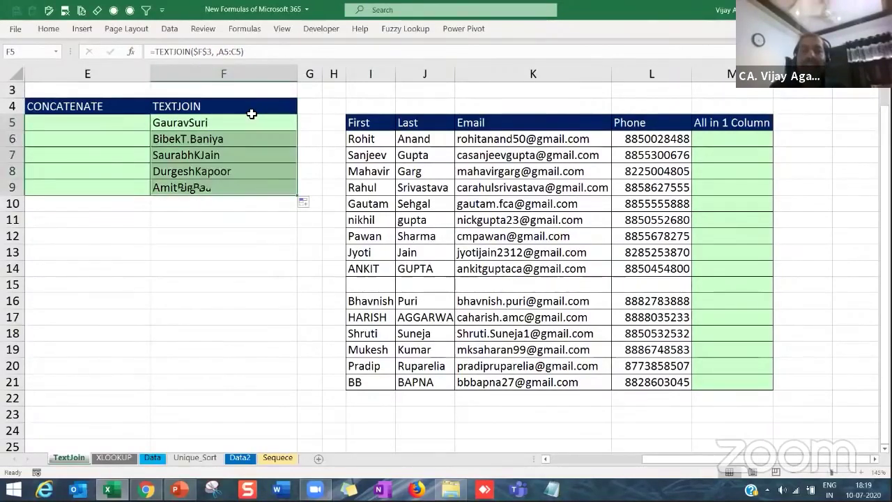
- Try # and then ^^^^^^^ as the separator in F3
{"action": "key", "text": "Up"}
{"action": "key", "text": "Up"}
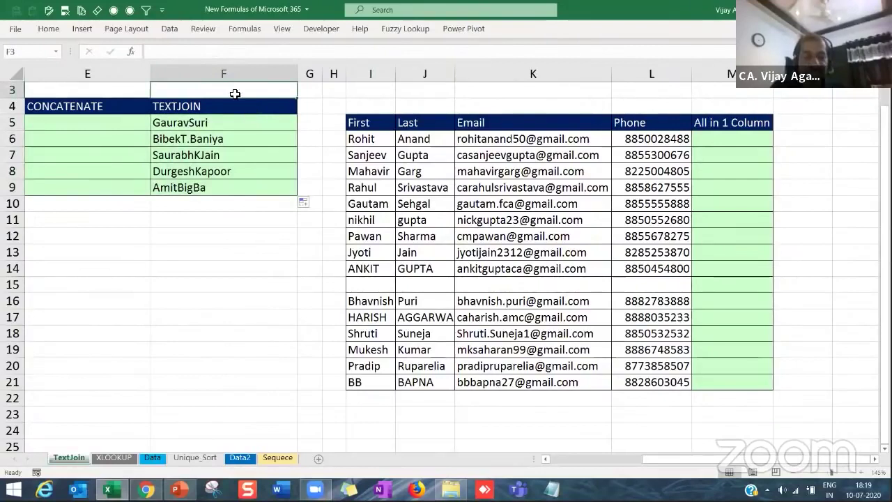
{"action": "type", "text": "#"}
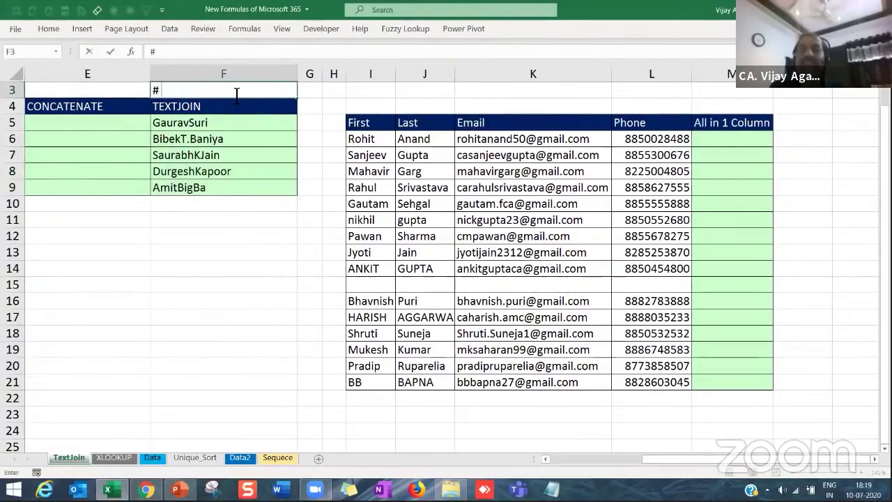
{"action": "key", "text": "Return"}
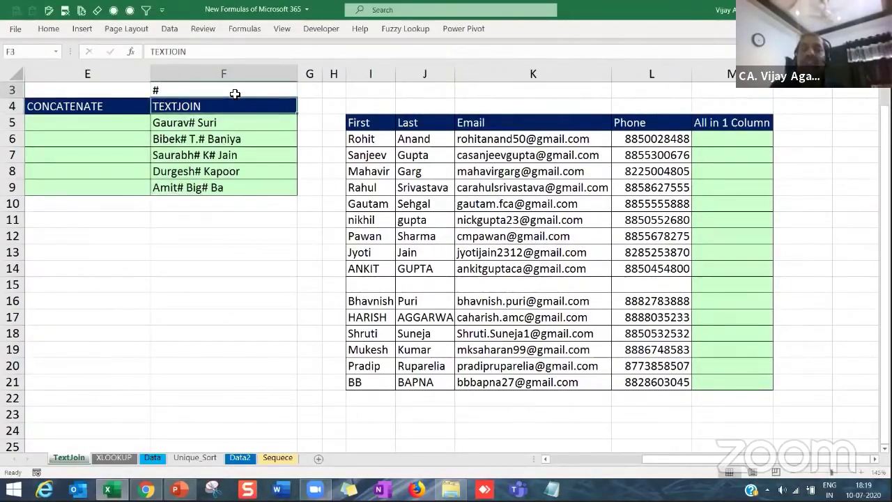
{"action": "left_click", "coordinate": [235, 93]}
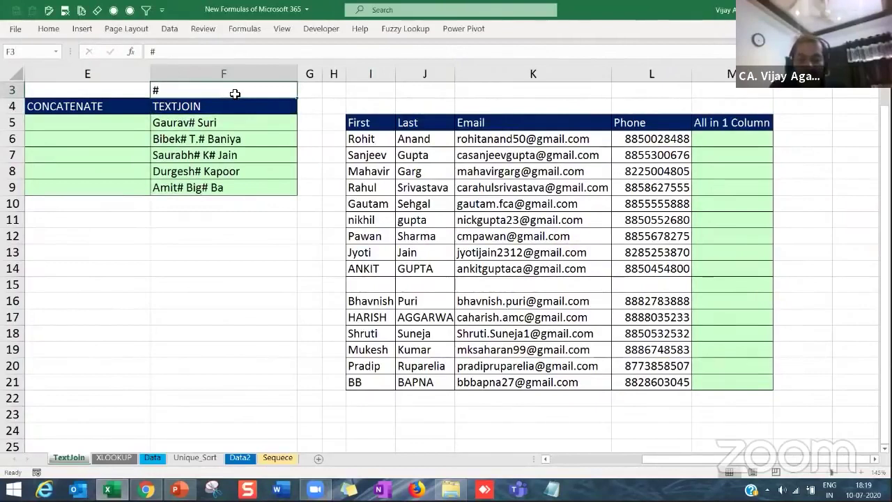
{"action": "type", "text": "^^^^^^^"}
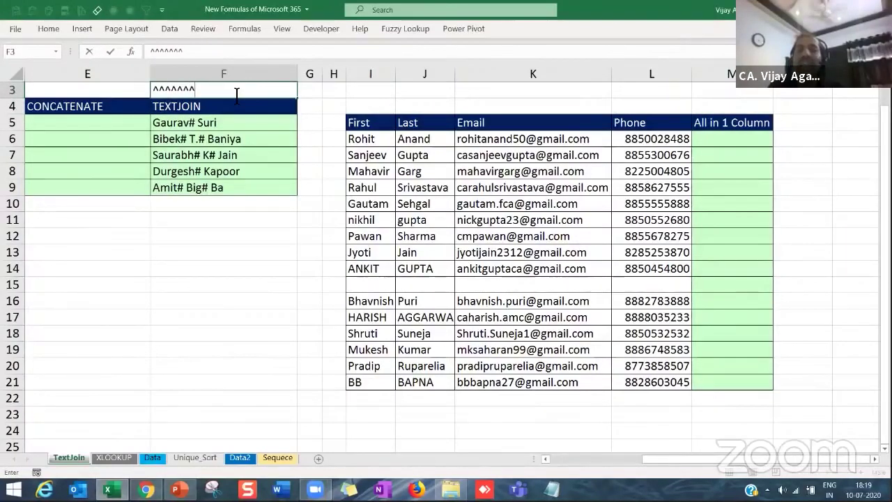
{"action": "key", "text": "Return"}
- Set the F3 separator to "**** " with a trailing space
{"action": "key", "text": "Left"}
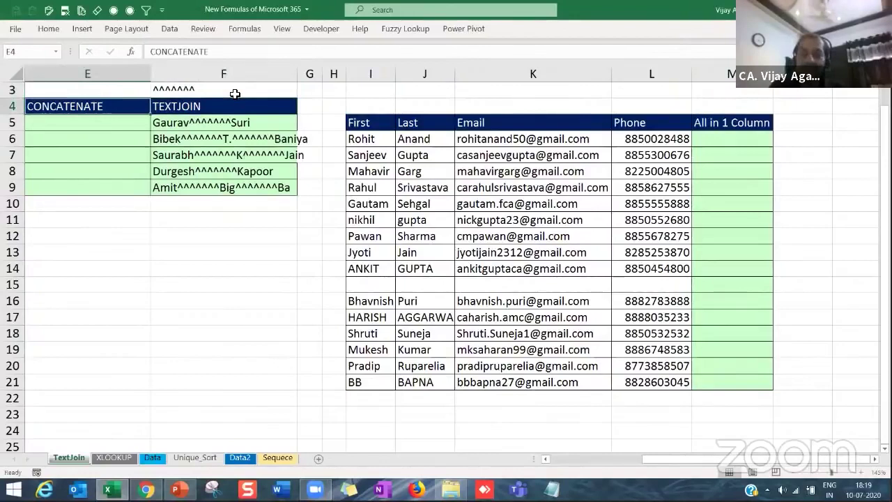
{"action": "key", "text": "Up"}
{"action": "key", "text": "Right"}
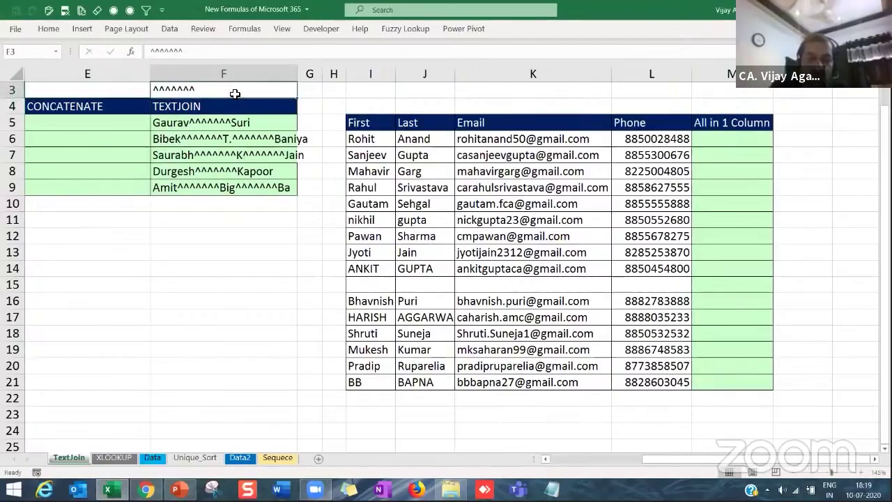
{"action": "type", "text": "**"}
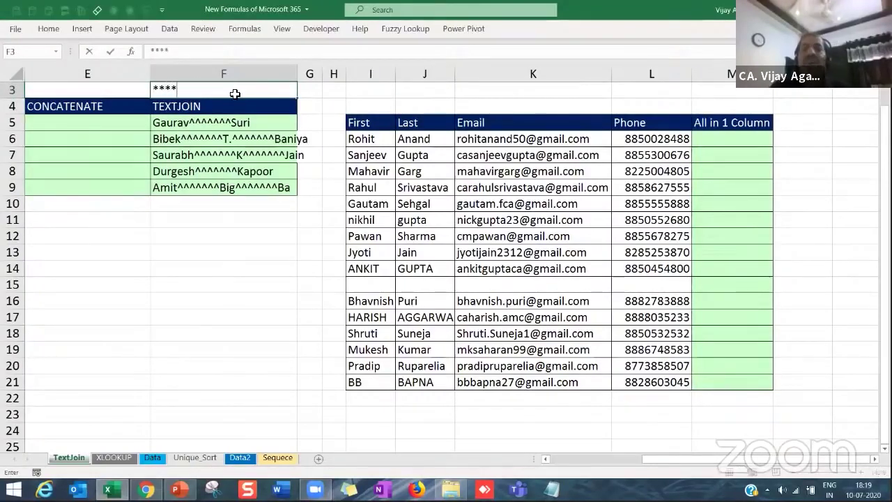
{"action": "key", "text": "Return"}
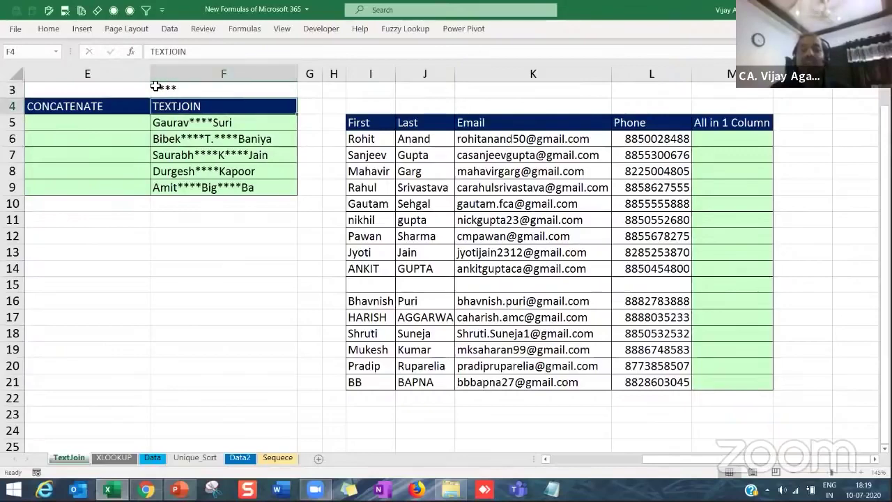
{"action": "left_click", "coordinate": [178, 89]}
{"action": "double_click", "coordinate": [178, 90]}
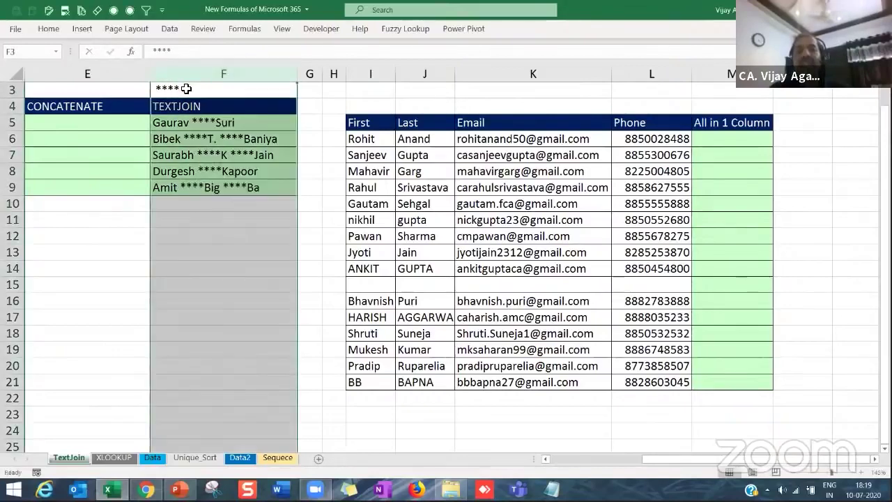
{"action": "key", "text": "Return"}
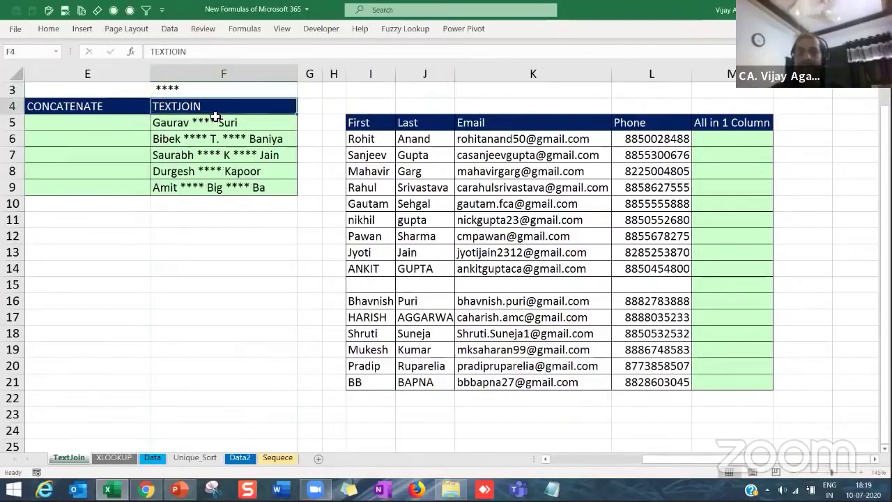
- Glance at the presentation slide, then switch back to the workbook
{"action": "mouse_move", "coordinate": [179, 490]}
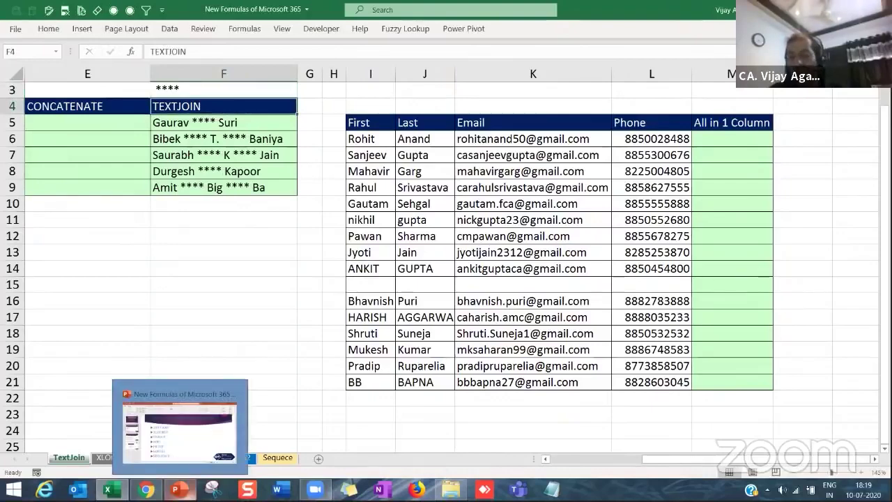
{"action": "left_click", "coordinate": [195, 460]}
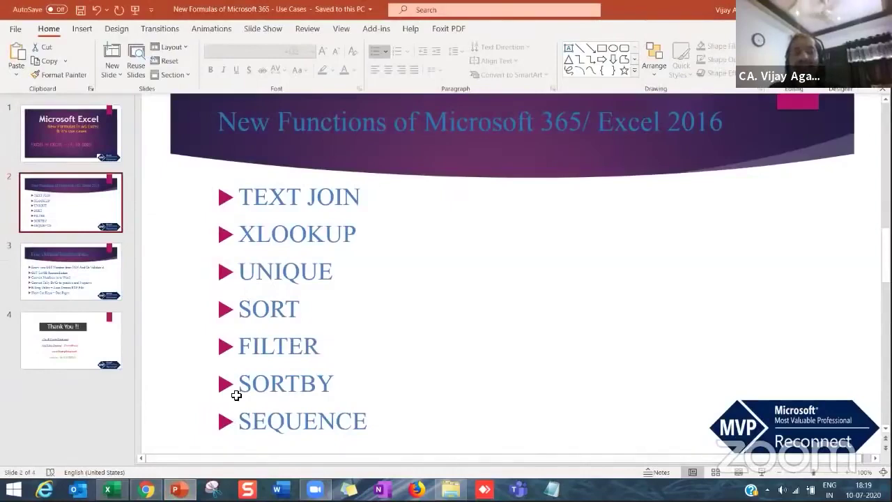
{"action": "key", "text": "alt+Tab"}
- Go to the XLOOKUP sheet and narrow column A slightly
{"action": "left_click", "coordinate": [115, 459]}
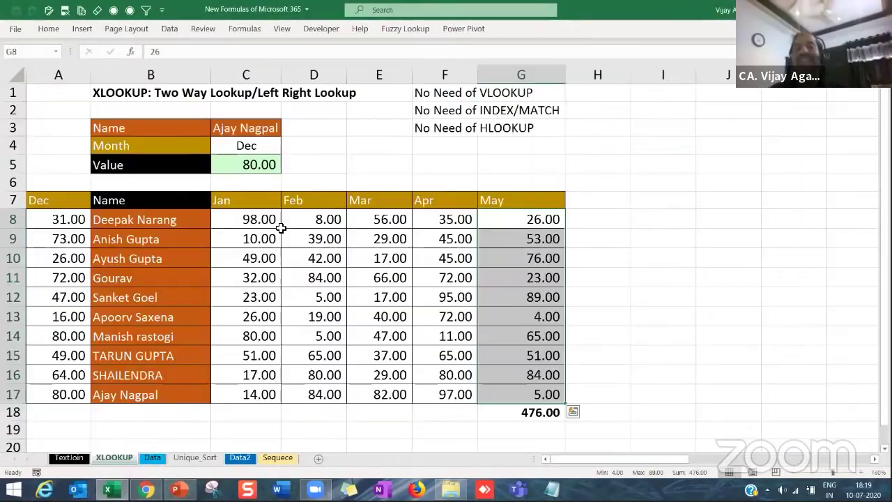
{"action": "left_click", "coordinate": [168, 242]}
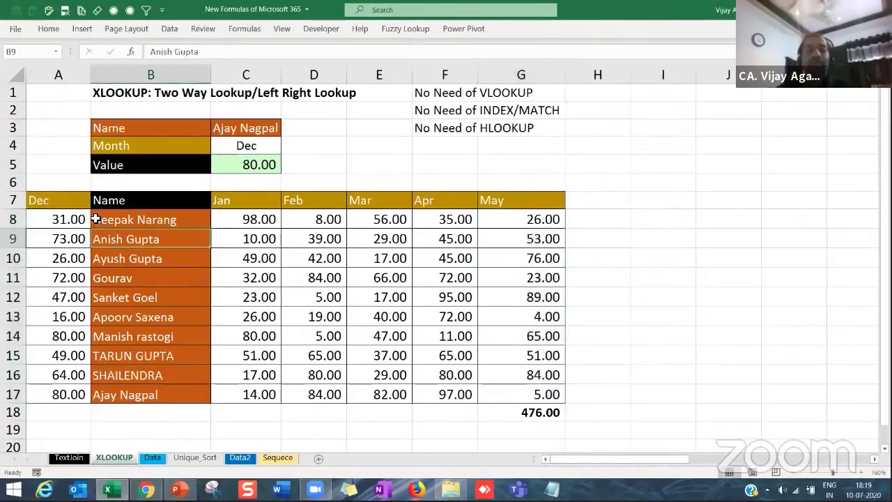
{"action": "left_click", "coordinate": [86, 219]}
{"action": "left_click_drag", "start_coordinate": [91, 72], "coordinate": [88, 72]}
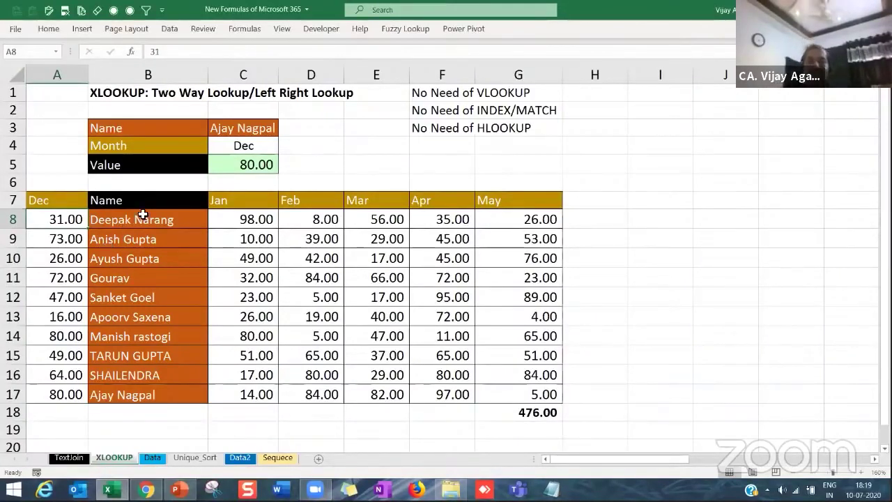
- Review the name list in B8:B17 and delete the 476.00 total from G18
{"action": "left_click", "coordinate": [185, 200]}
{"action": "left_click", "coordinate": [139, 224]}
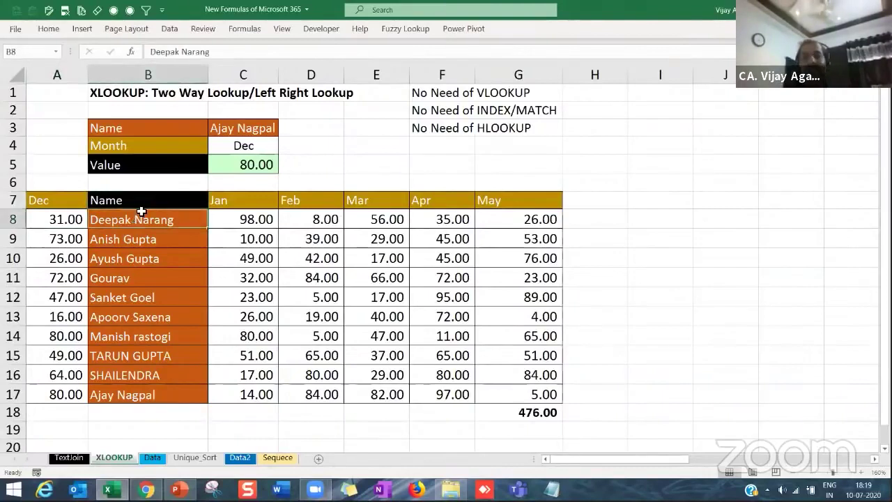
{"action": "left_click", "coordinate": [142, 206]}
{"action": "left_click_drag", "start_coordinate": [155, 223], "coordinate": [152, 395]}
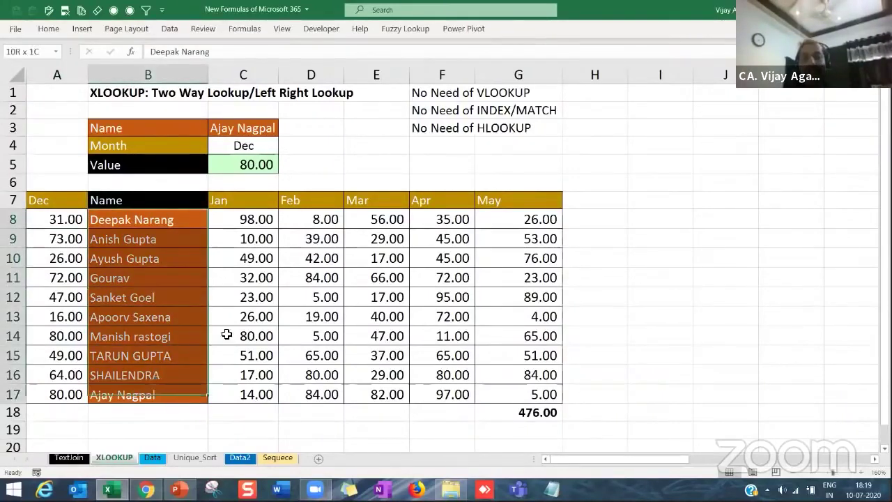
{"action": "left_click", "coordinate": [251, 200]}
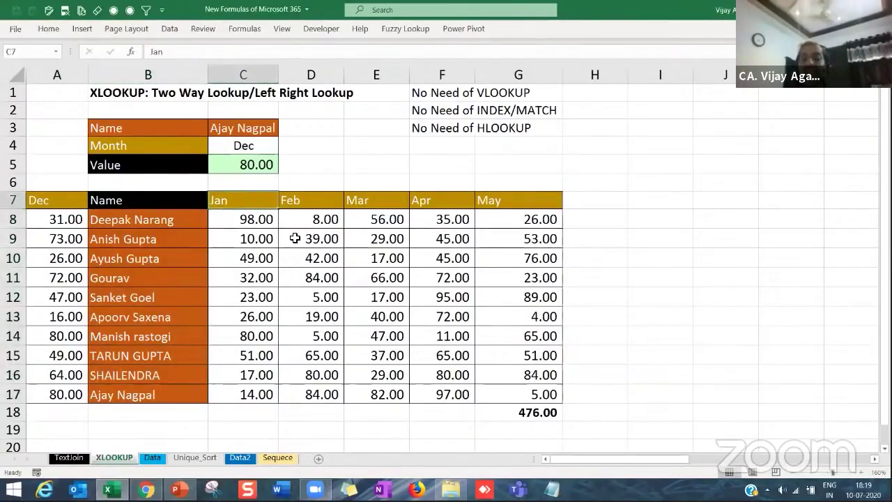
{"action": "left_click", "coordinate": [551, 412]}
{"action": "key", "text": "Delete"}
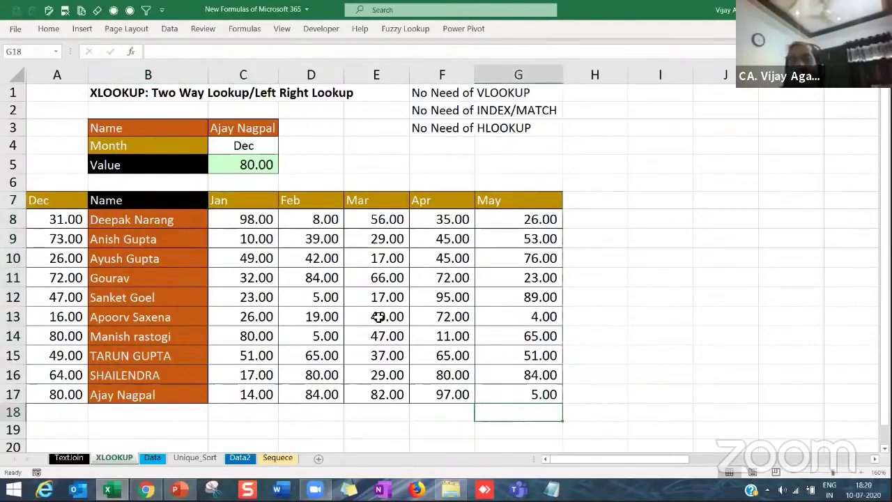
- Review the month headers and monthly values in the A7:G17 table
{"action": "left_click", "coordinate": [378, 318]}
{"action": "left_click", "coordinate": [245, 203]}
{"action": "left_click", "coordinate": [301, 206]}
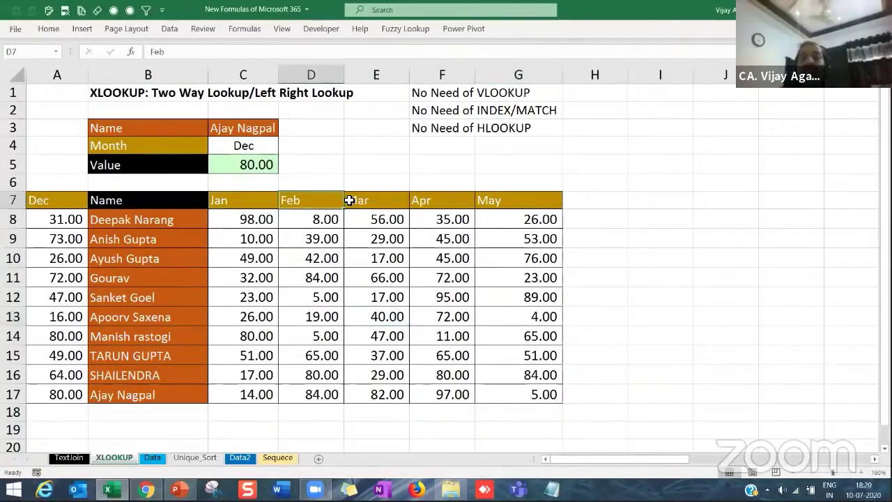
{"action": "left_click", "coordinate": [366, 208]}
{"action": "left_click", "coordinate": [271, 206]}
{"action": "left_click", "coordinate": [313, 202]}
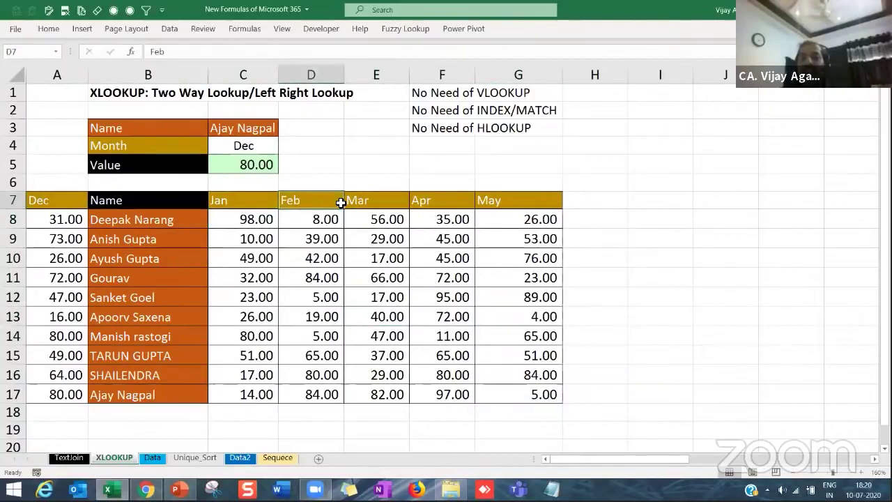
{"action": "left_click", "coordinate": [433, 202]}
{"action": "left_click", "coordinate": [499, 201]}
{"action": "left_click", "coordinate": [358, 242]}
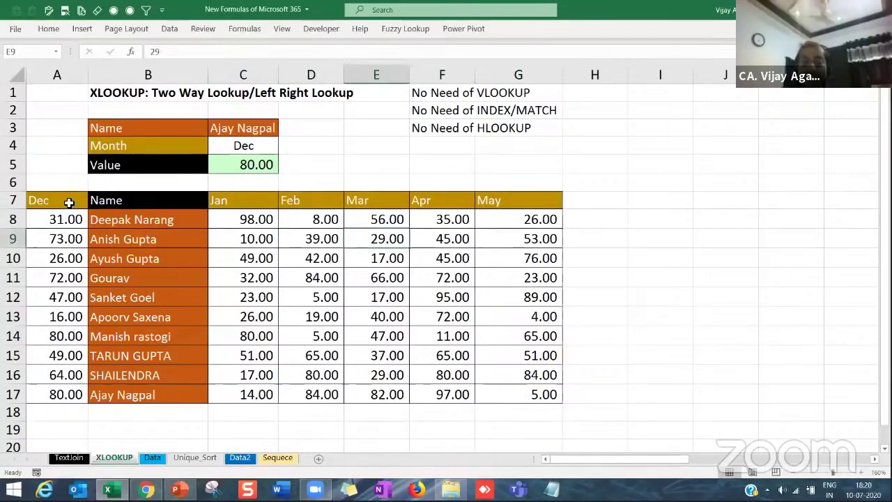
{"action": "left_click", "coordinate": [69, 202]}
{"action": "left_click_drag", "start_coordinate": [72, 219], "coordinate": [53, 389]}
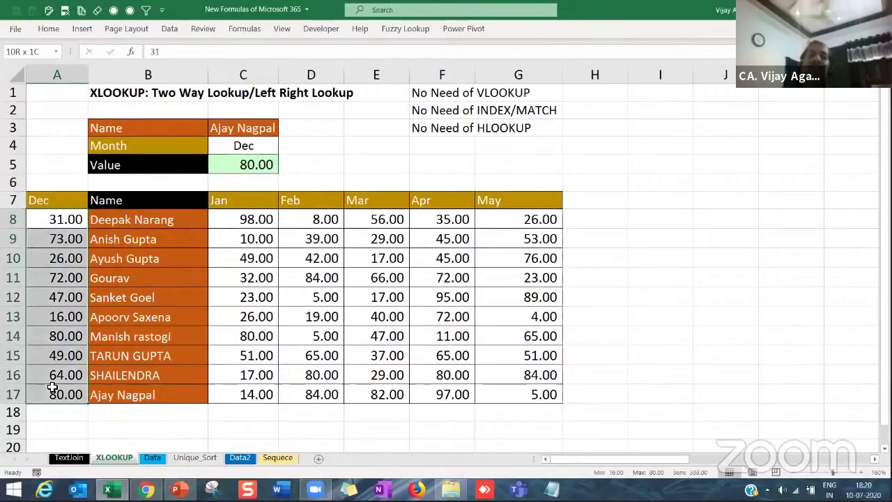
{"action": "left_click", "coordinate": [265, 203]}
{"action": "left_click_drag", "start_coordinate": [414, 327], "coordinate": [518, 392]}
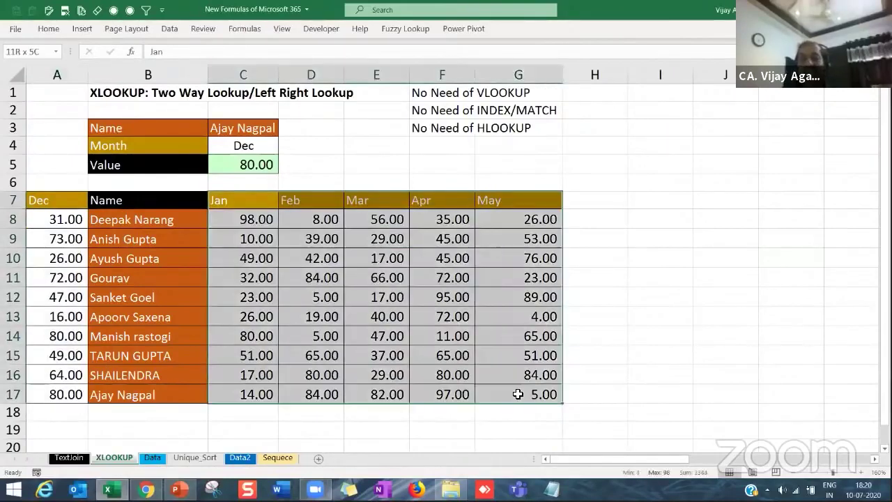
{"action": "left_click", "coordinate": [460, 183]}
- Check the Name and Month inputs, then clear the lookup formula from C5
{"action": "left_click", "coordinate": [136, 127]}
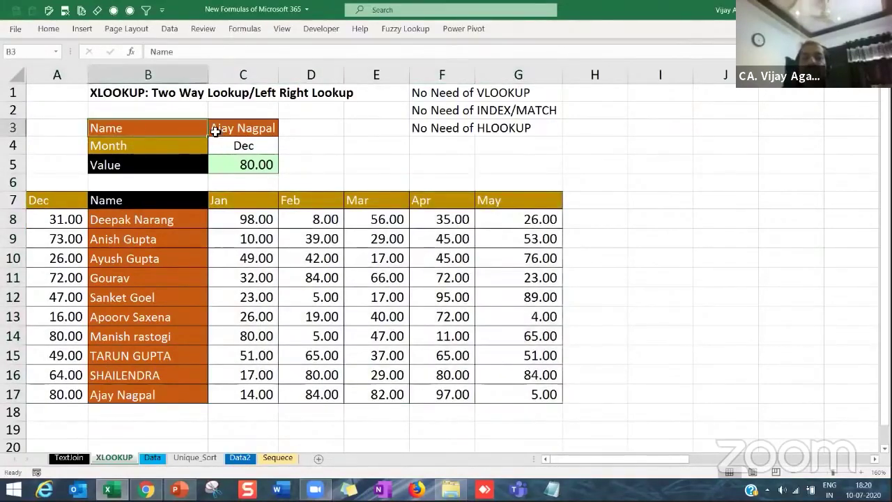
{"action": "left_click", "coordinate": [222, 131]}
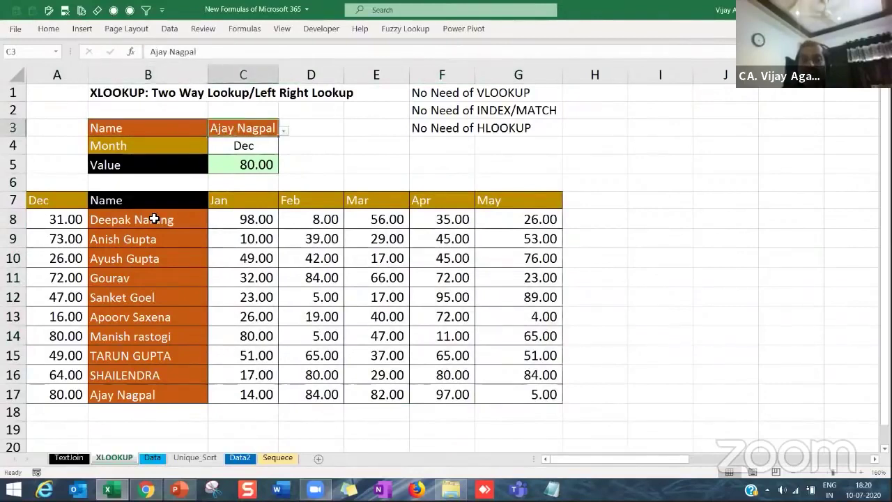
{"action": "left_click_drag", "start_coordinate": [156, 219], "coordinate": [154, 397]}
{"action": "left_click", "coordinate": [245, 146]}
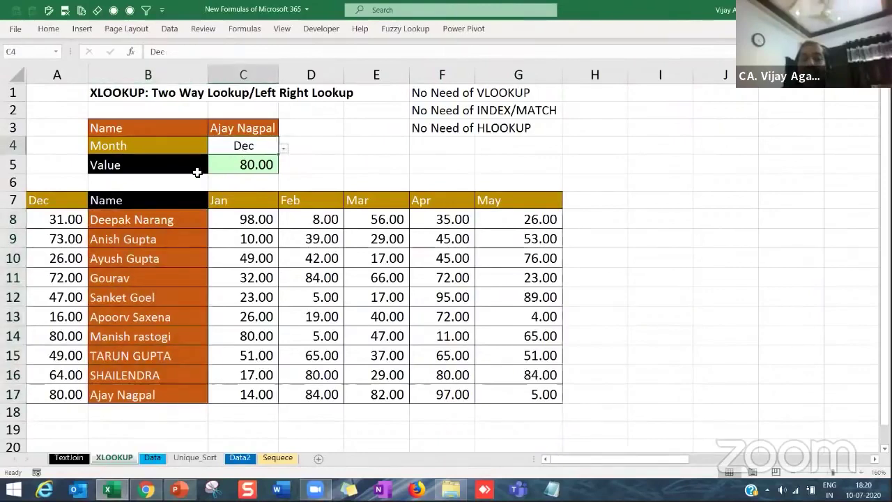
{"action": "left_click", "coordinate": [148, 167]}
{"action": "left_click", "coordinate": [261, 161]}
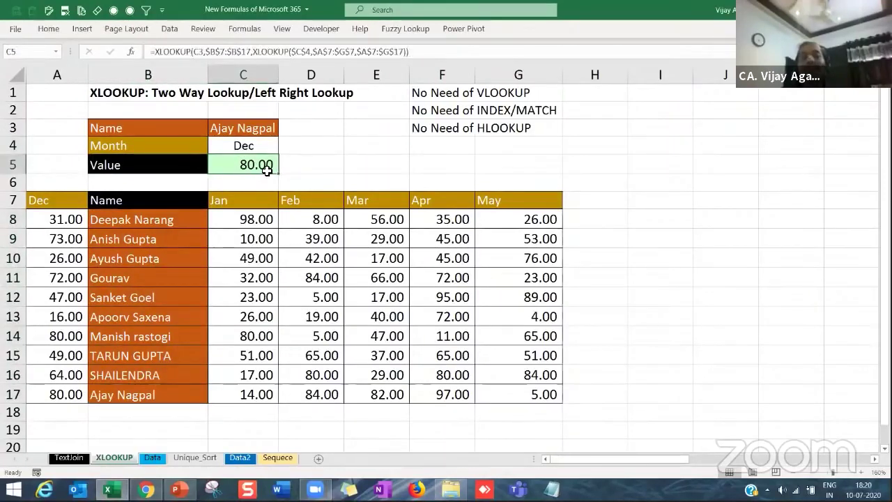
{"action": "key", "text": "Delete"}
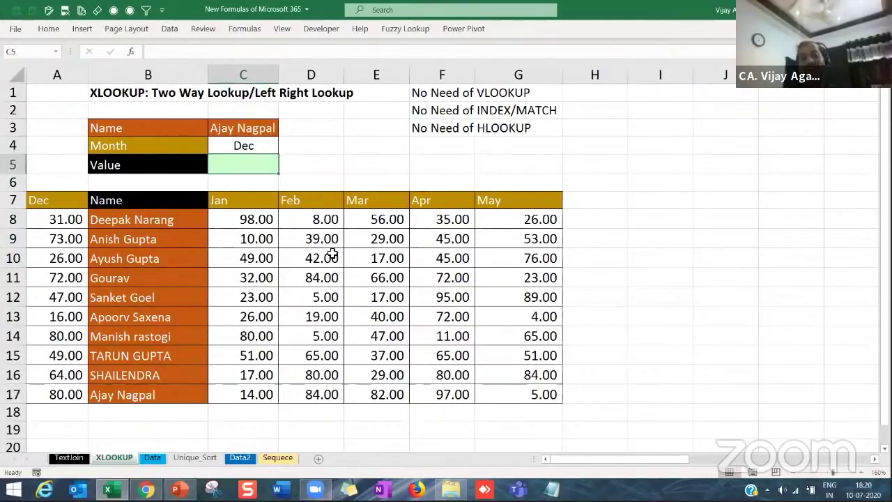
- Set the Month input in C4 to Feb and select C5
{"action": "left_click", "coordinate": [277, 152]}
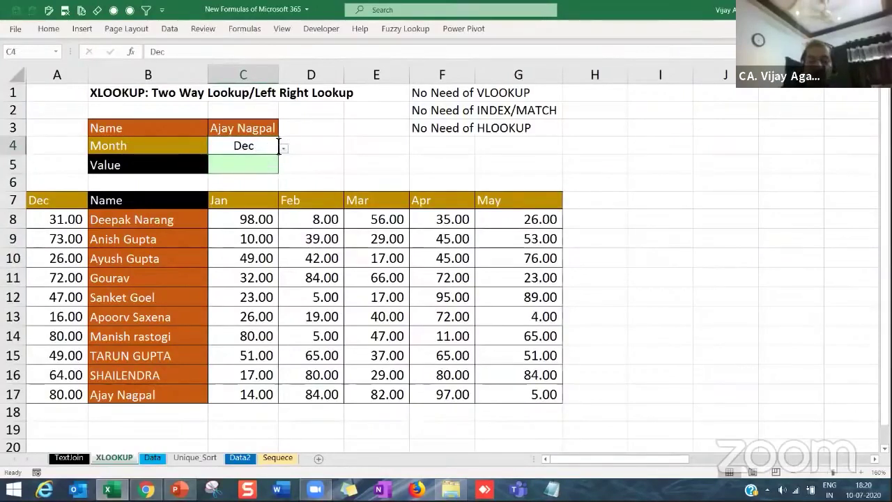
{"action": "type", "text": "Feb"}
{"action": "key", "text": "Return"}
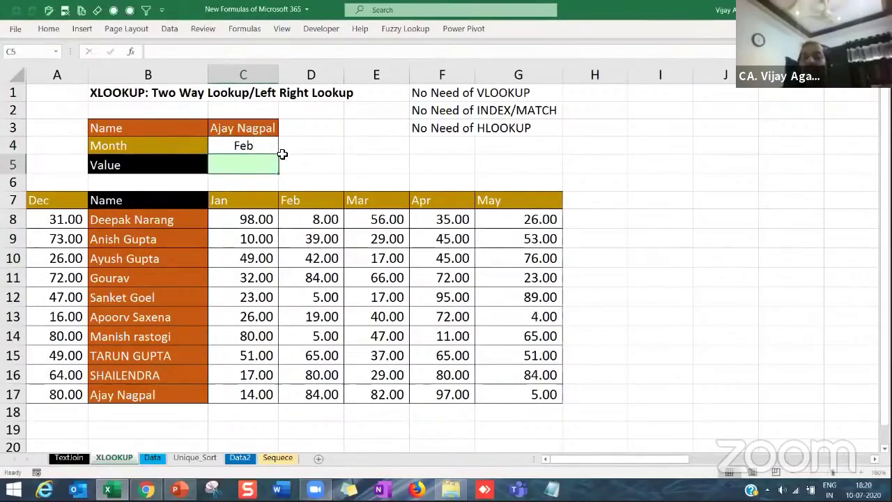
{"action": "left_click", "coordinate": [277, 151]}
{"action": "left_click", "coordinate": [285, 150]}
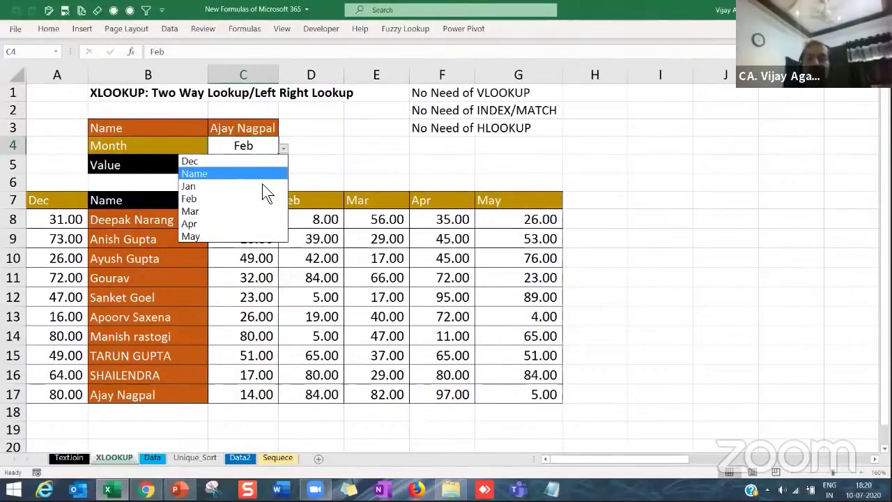
{"action": "left_click", "coordinate": [237, 198]}
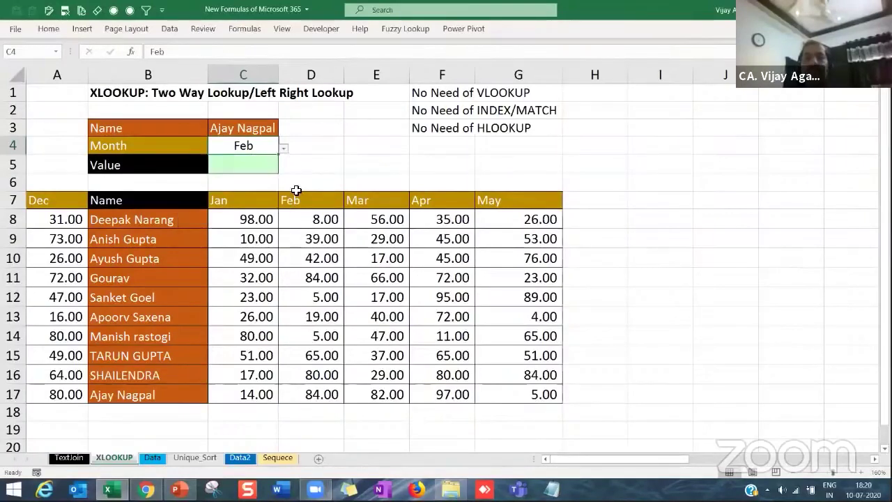
{"action": "left_click", "coordinate": [344, 166]}
{"action": "left_click", "coordinate": [264, 164]}
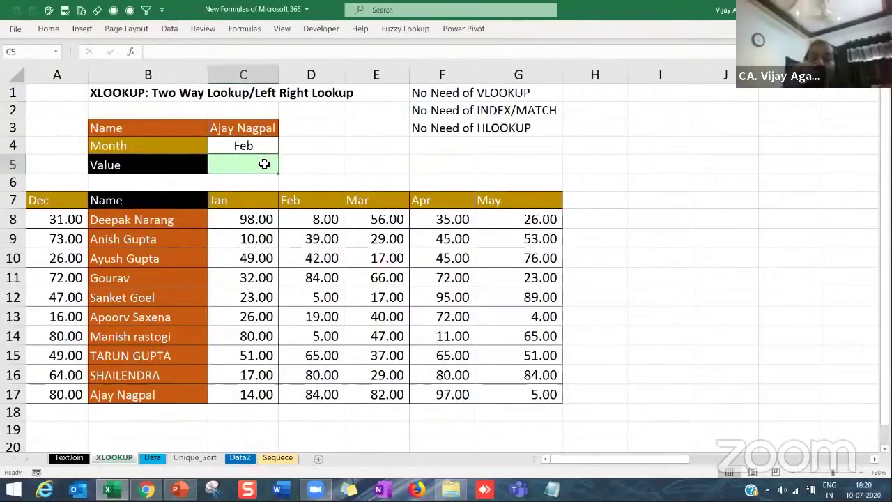
- Enter =VLOOKUP(C3,$B$7:$G$17,3,0) in C5, which returns 84.00 for Feb
{"action": "type", "text": "="}
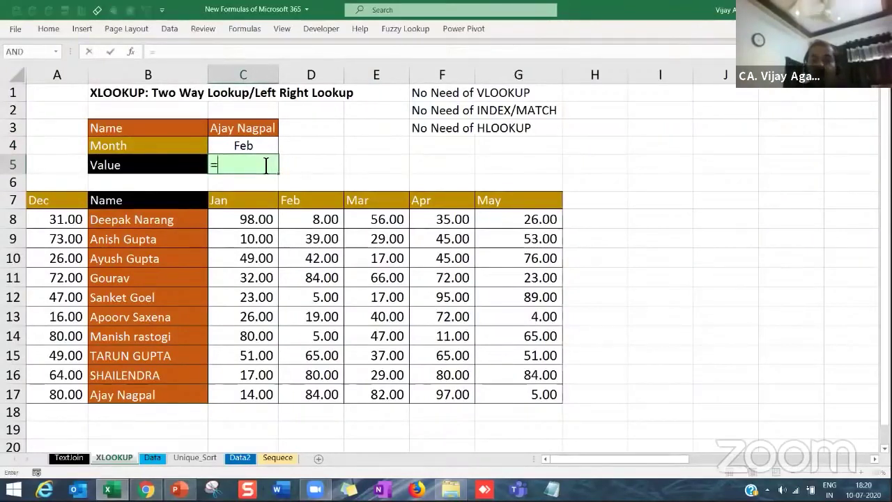
{"action": "type", "text": "vl"}
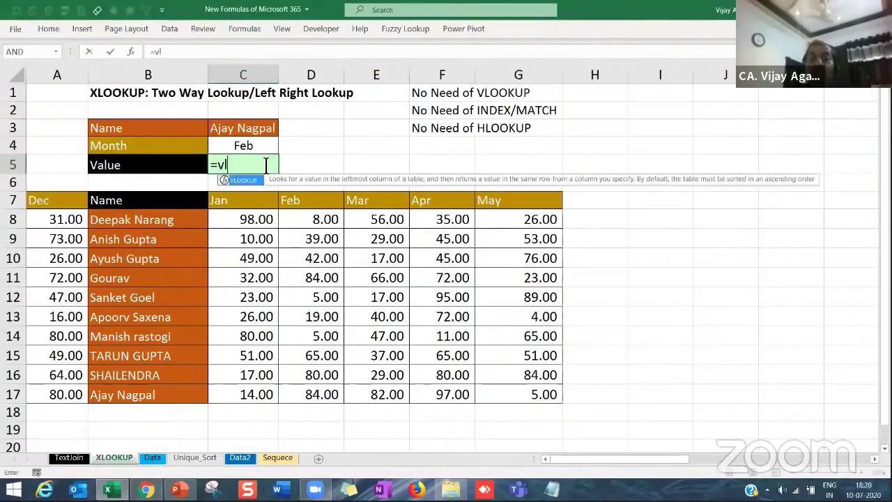
{"action": "key", "text": "Tab"}
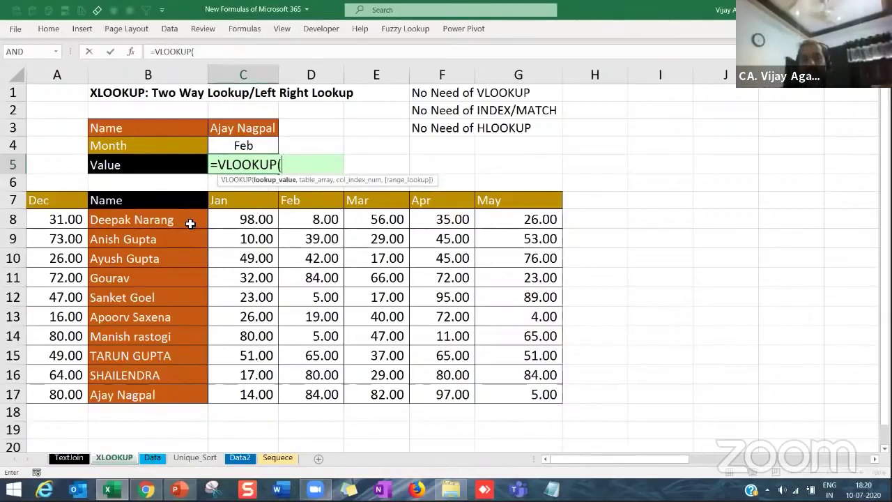
{"action": "left_click", "coordinate": [244, 128]}
{"action": "type", "text": ","}
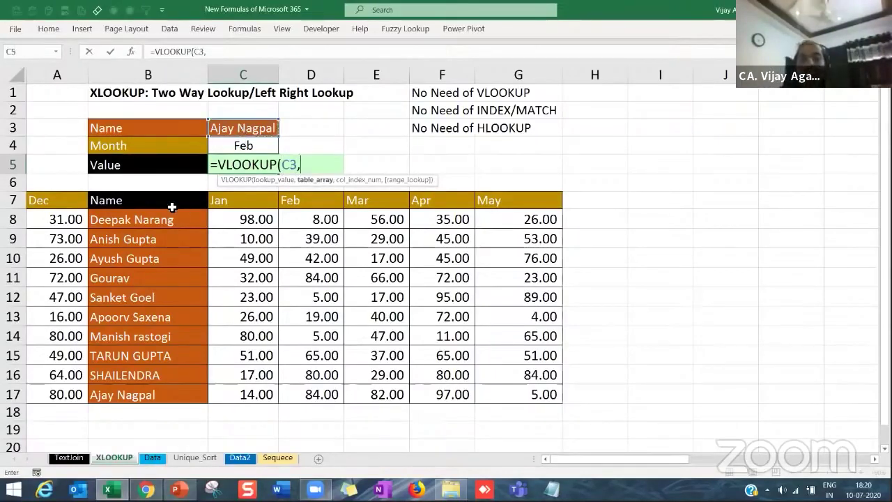
{"action": "left_click_drag", "start_coordinate": [172, 207], "coordinate": [514, 395]}
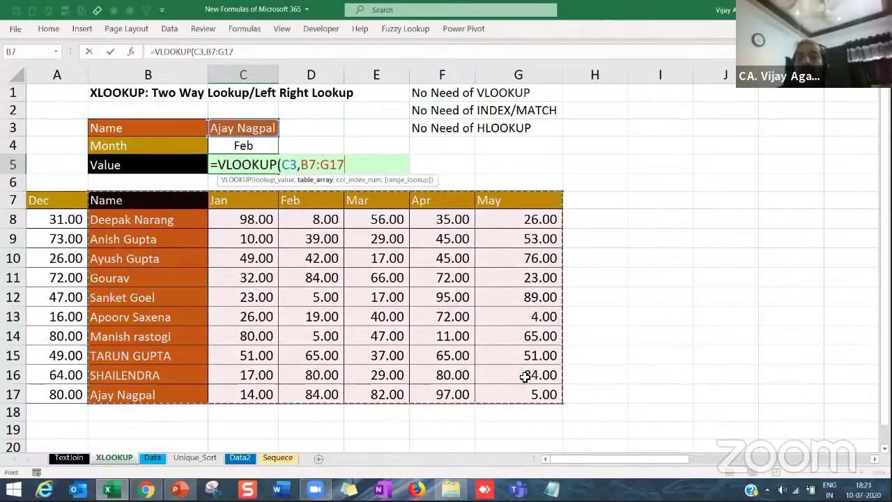
{"action": "key", "text": "F4"}
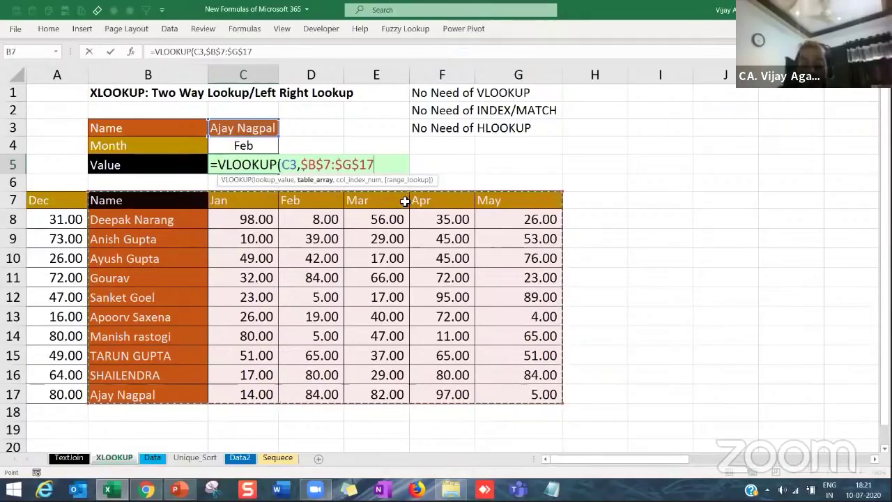
{"action": "type", "text": ","}
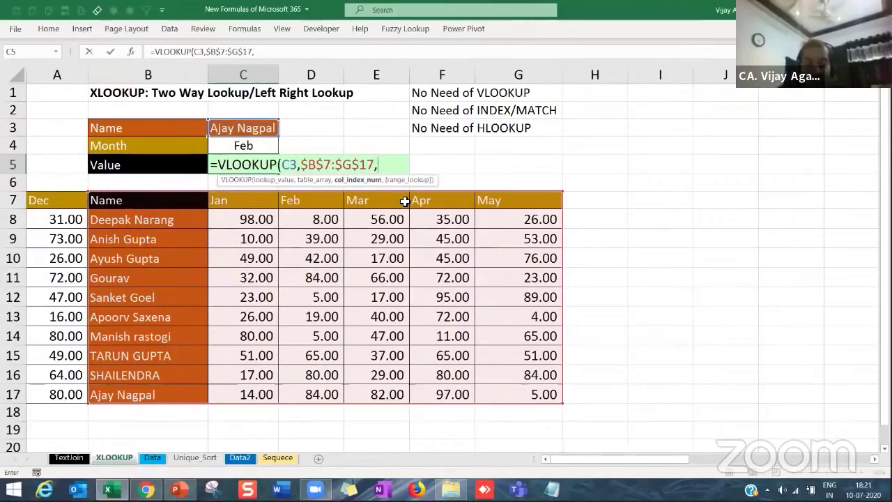
{"action": "type", "text": "3,0"}
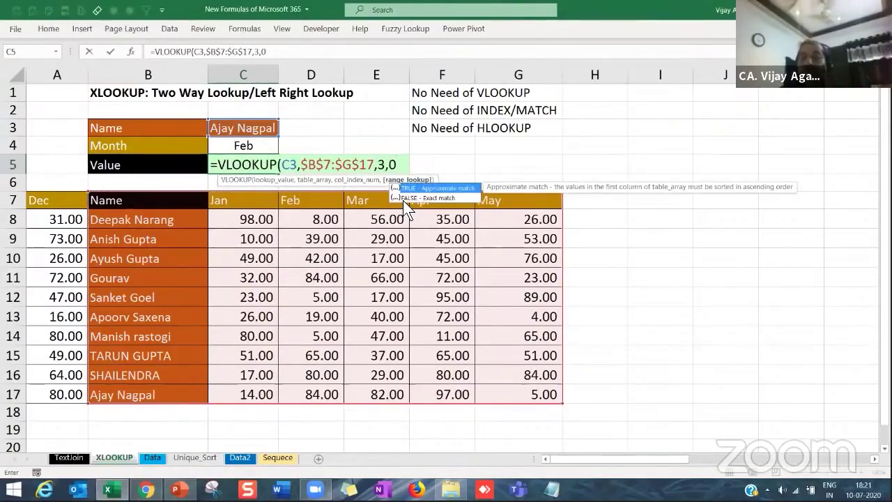
{"action": "key", "text": "Up"}
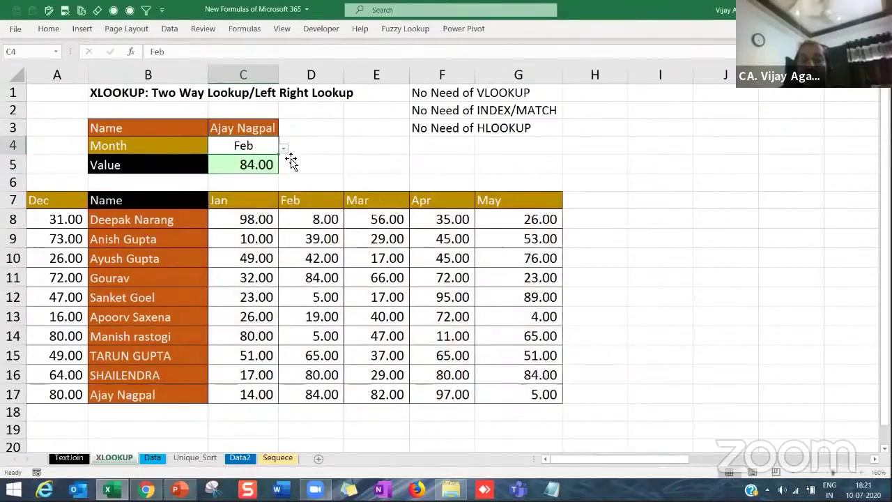
{"action": "left_click", "coordinate": [264, 131]}
{"action": "left_click", "coordinate": [264, 166]}
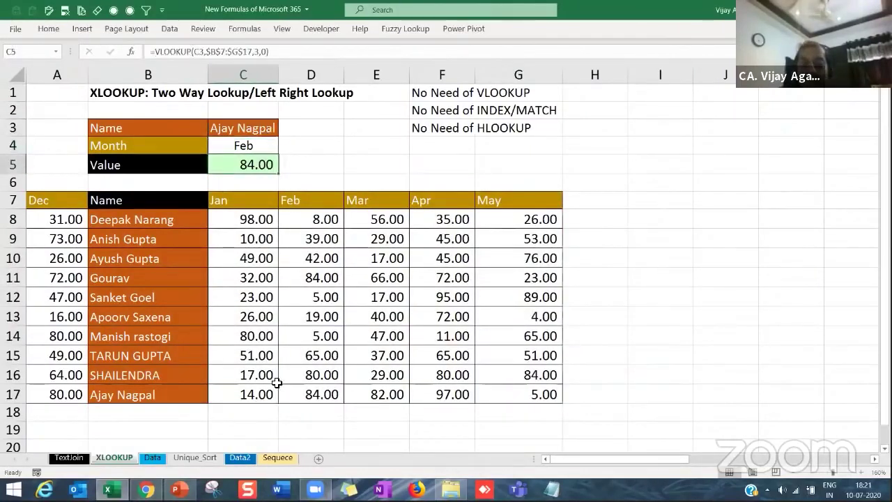
- Pick a different customer name in the C3 dropdown and check their Feb value, 8.00
{"action": "left_click", "coordinate": [323, 394]}
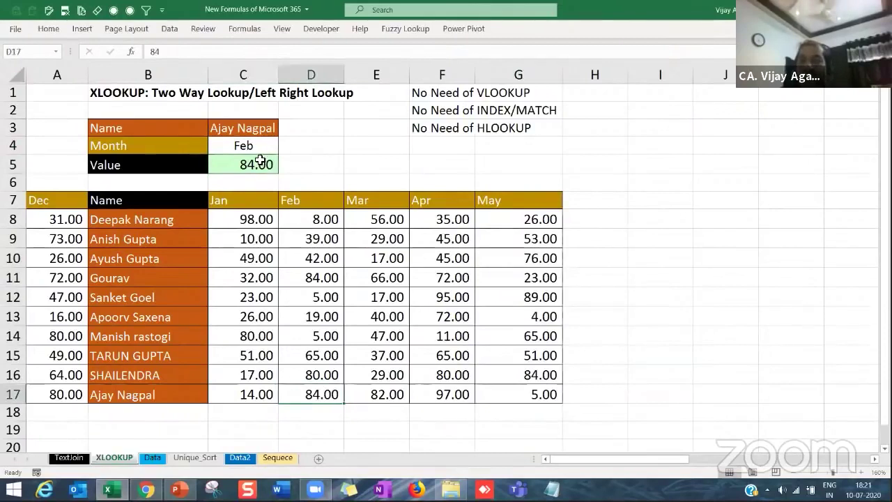
{"action": "left_click", "coordinate": [258, 131]}
{"action": "left_click", "coordinate": [283, 130]}
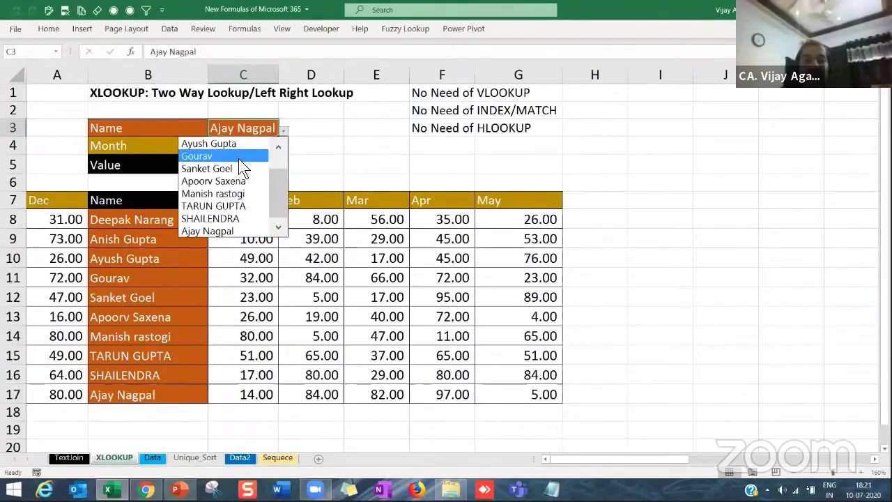
{"action": "scroll", "coordinate": [253, 154], "scroll_direction": "up", "scroll_amount": 2}
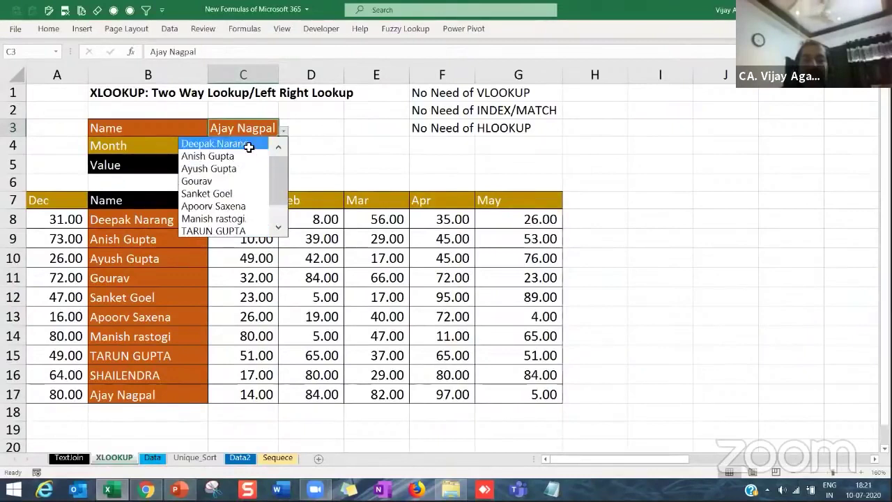
{"action": "left_click", "coordinate": [248, 143]}
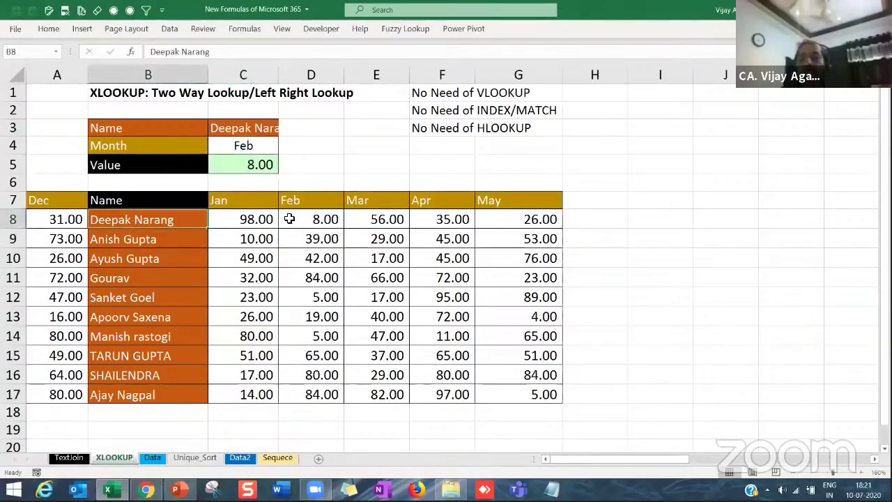
{"action": "left_click", "coordinate": [298, 228]}
- Switch the Month in C4 to Apr and reopen C5's VLOOKUP formula for editing
{"action": "left_click", "coordinate": [243, 145]}
{"action": "left_click", "coordinate": [284, 149]}
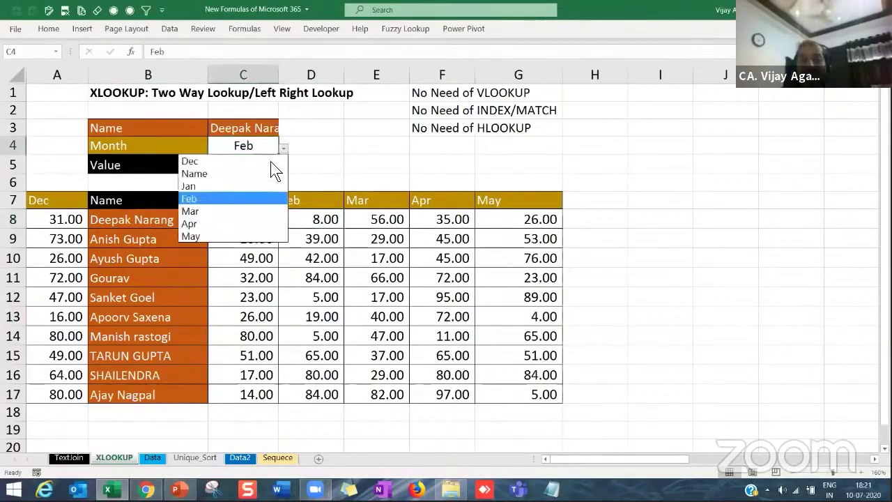
{"action": "left_click", "coordinate": [224, 223]}
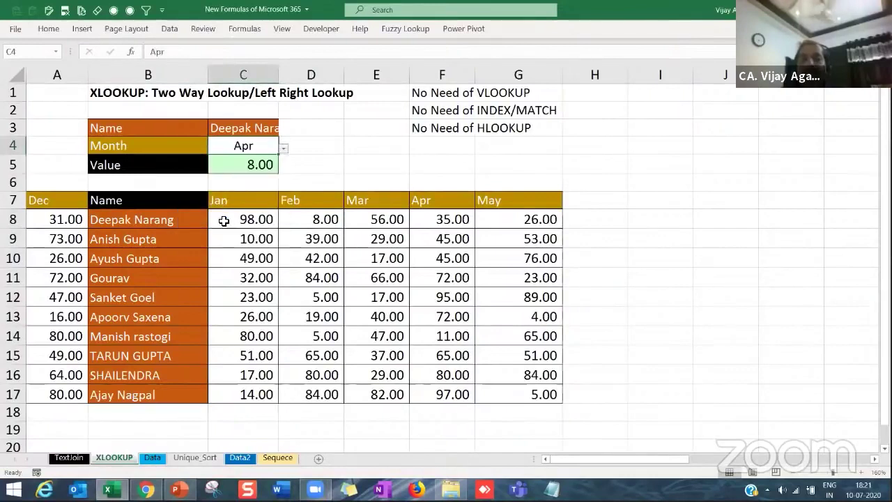
{"action": "left_click", "coordinate": [257, 167]}
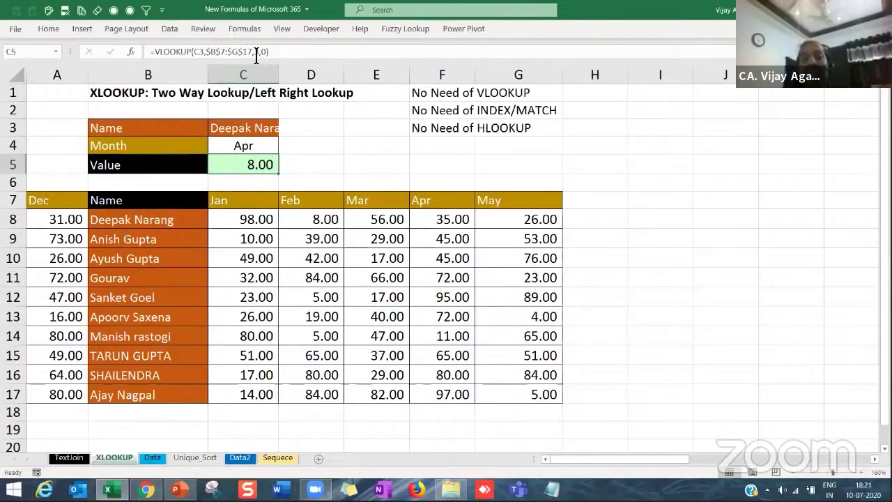
{"action": "left_click", "coordinate": [261, 53]}
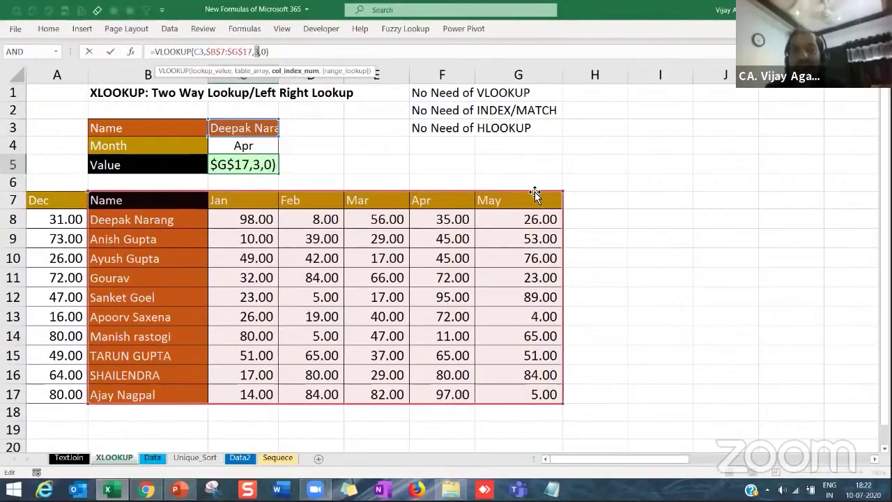
{"action": "left_click", "coordinate": [418, 93]}
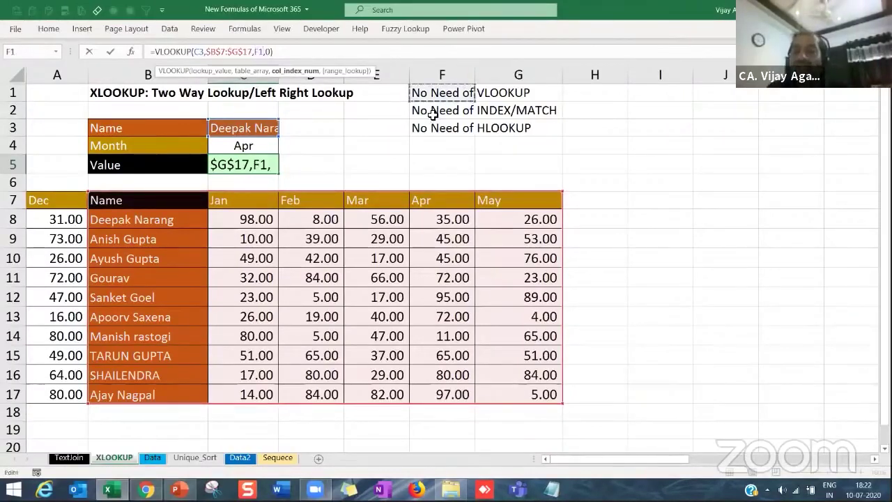
{"action": "key", "text": "Escape"}
{"action": "left_click", "coordinate": [422, 112]}
{"action": "left_click", "coordinate": [421, 128]}
{"action": "left_click_drag", "start_coordinate": [442, 93], "coordinate": [441, 121]}
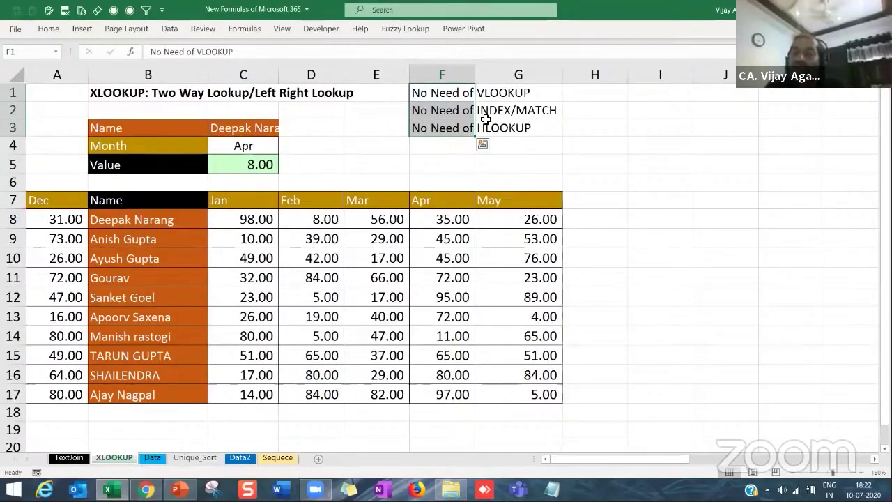
- Widen column C so the full customer name in C3 is visible
{"action": "left_click", "coordinate": [450, 93]}
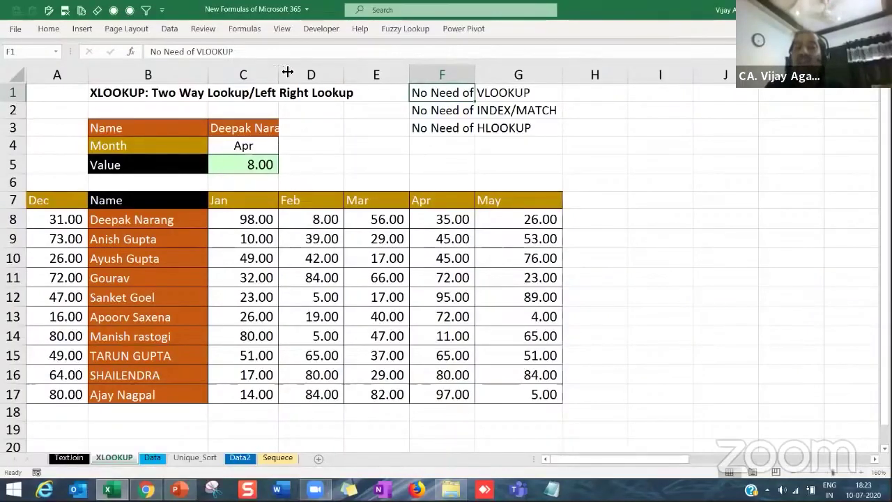
{"action": "left_click_drag", "start_coordinate": [279, 74], "coordinate": [291, 74]}
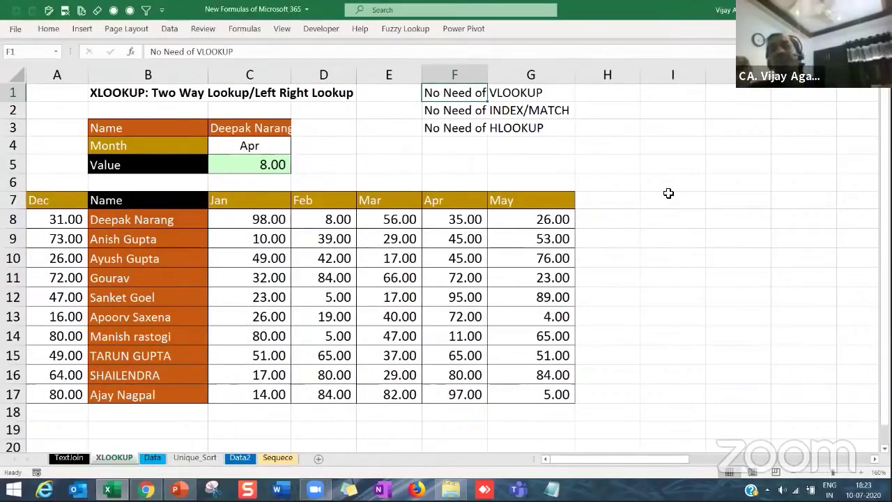
{"action": "left_click", "coordinate": [275, 168]}
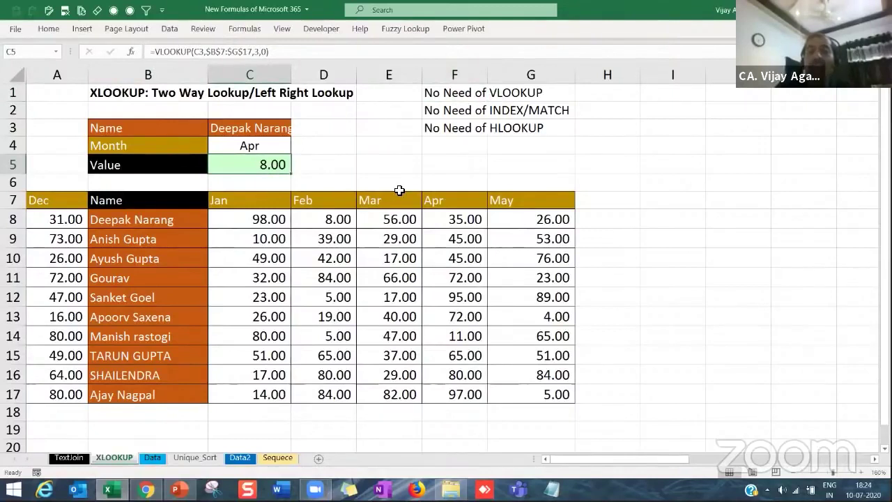
- Replace C5's VLOOKUP with XLOOKUP and bring up its Function Arguments dialog
{"action": "key", "text": "Delete"}
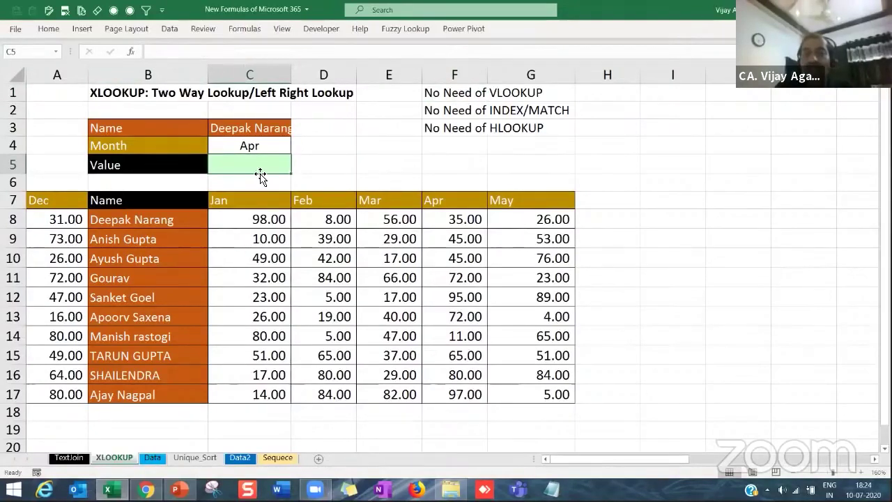
{"action": "type", "text": "=xl"}
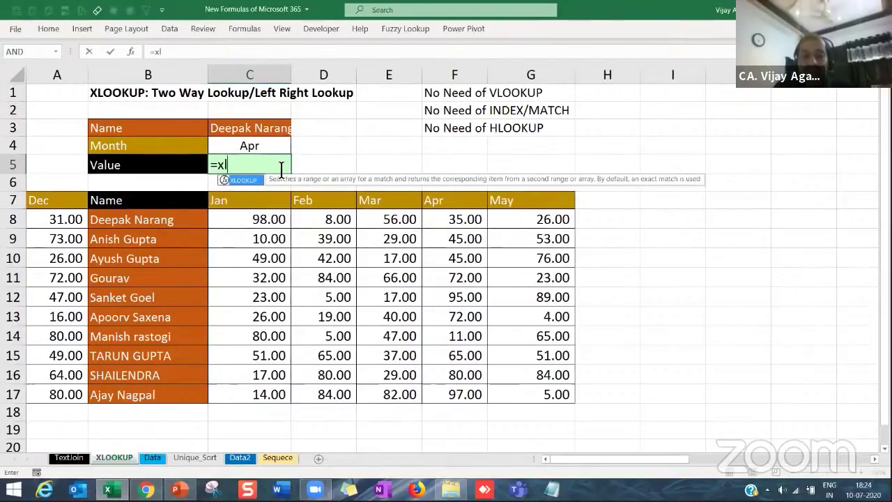
{"action": "key", "text": "Tab"}
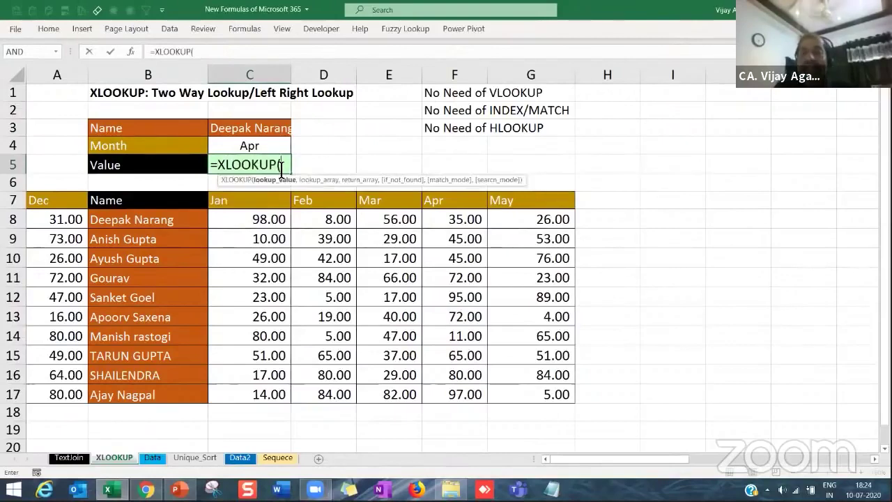
{"action": "left_click", "coordinate": [130, 51]}
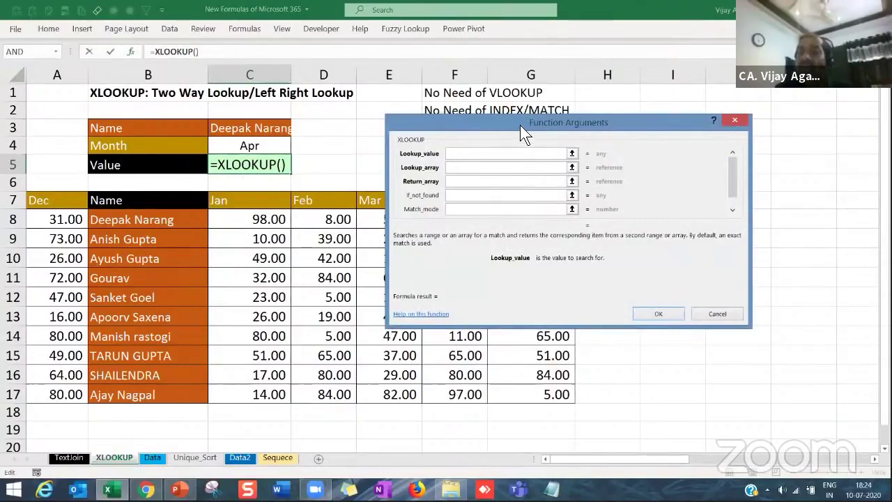
{"action": "left_click_drag", "start_coordinate": [520, 125], "coordinate": [718, 143]}
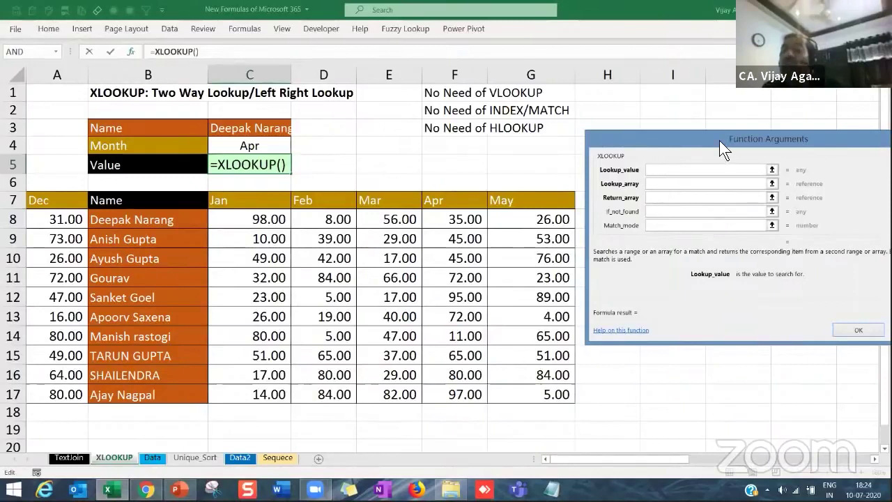
{"action": "left_click_drag", "start_coordinate": [719, 140], "coordinate": [707, 137]}
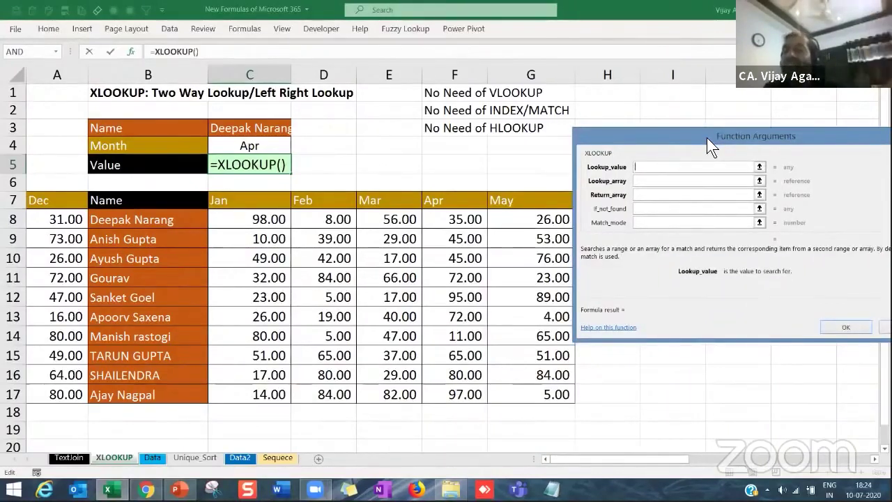
{"action": "left_click_drag", "start_coordinate": [707, 137], "coordinate": [723, 146]}
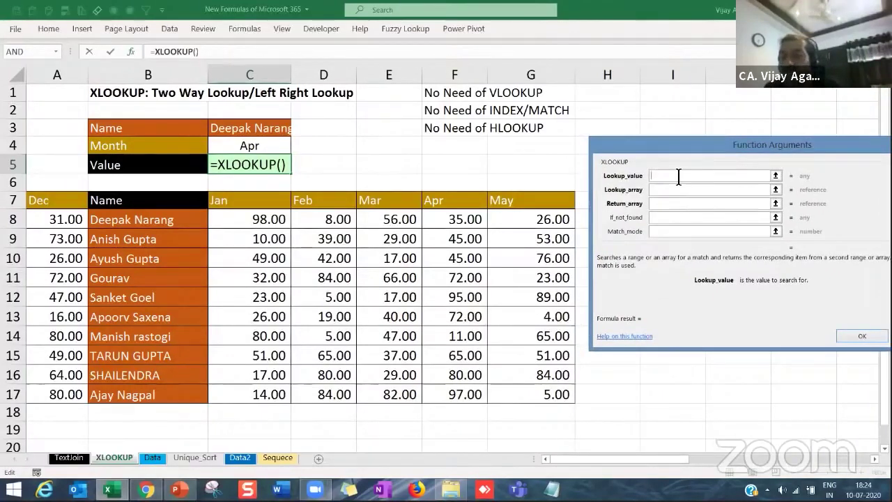
- Set the XLOOKUP arguments to C3, $B$8:$B$17 and $F$8:$F$17, returning 35.00
{"action": "left_click", "coordinate": [256, 128]}
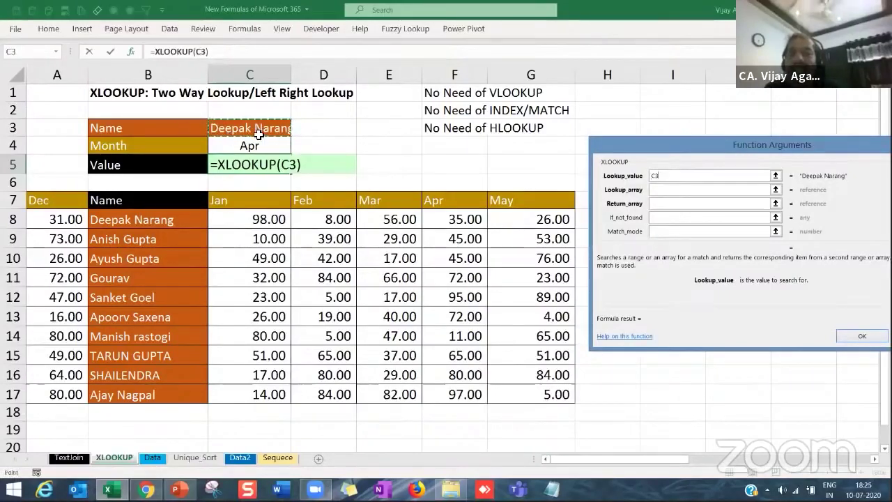
{"action": "left_click", "coordinate": [668, 195]}
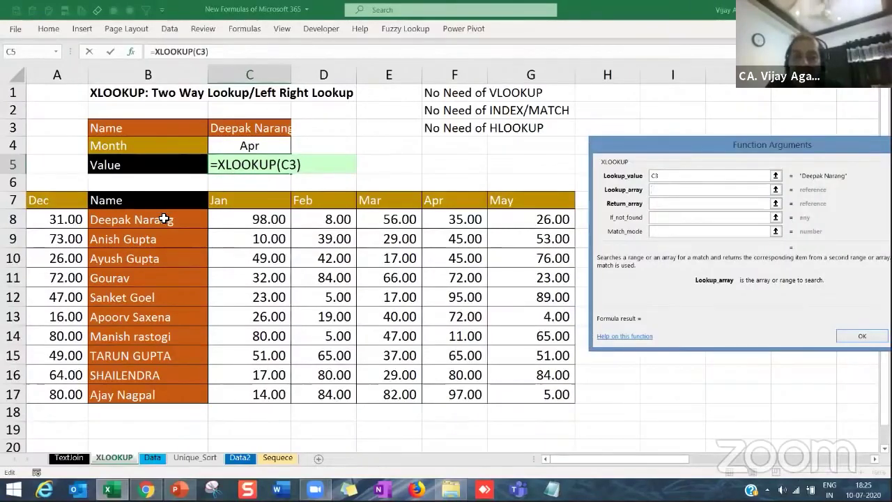
{"action": "left_click_drag", "start_coordinate": [163, 219], "coordinate": [153, 394]}
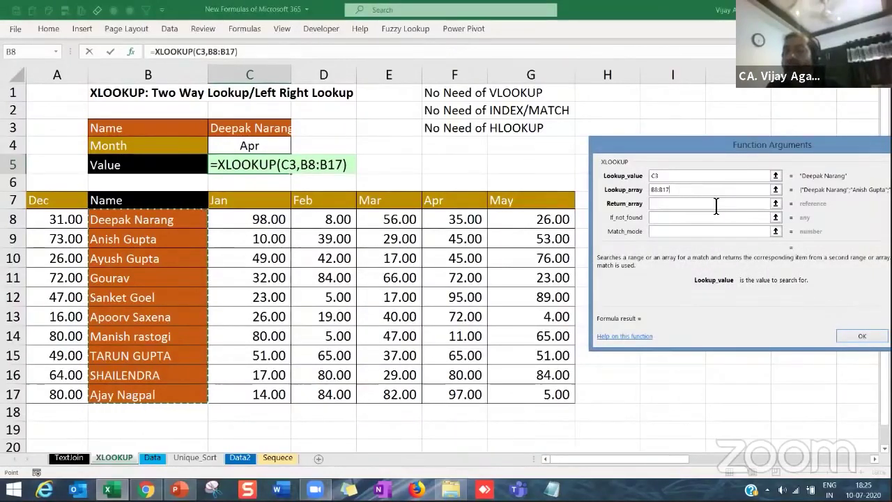
{"action": "key", "text": "F4"}
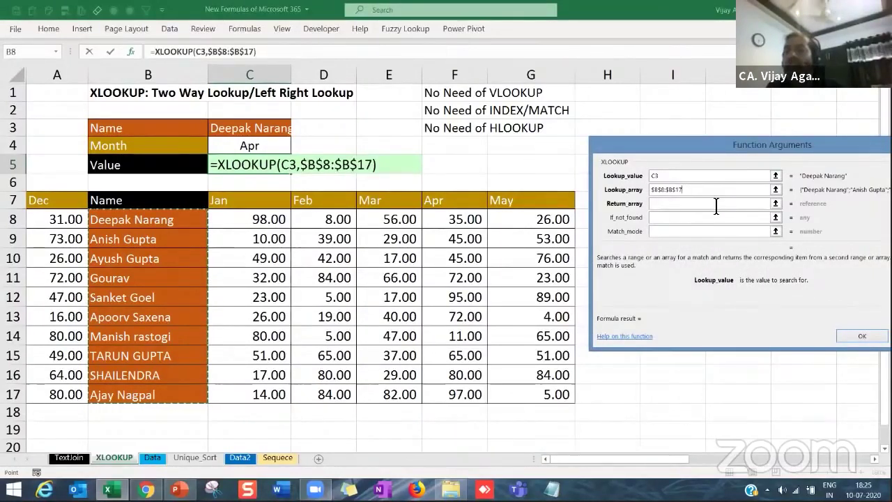
{"action": "left_click", "coordinate": [668, 205]}
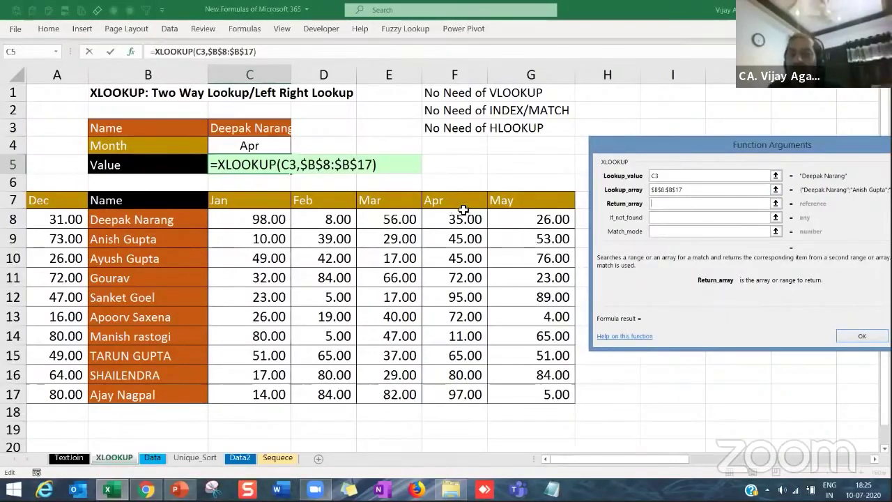
{"action": "left_click_drag", "start_coordinate": [466, 219], "coordinate": [466, 392]}
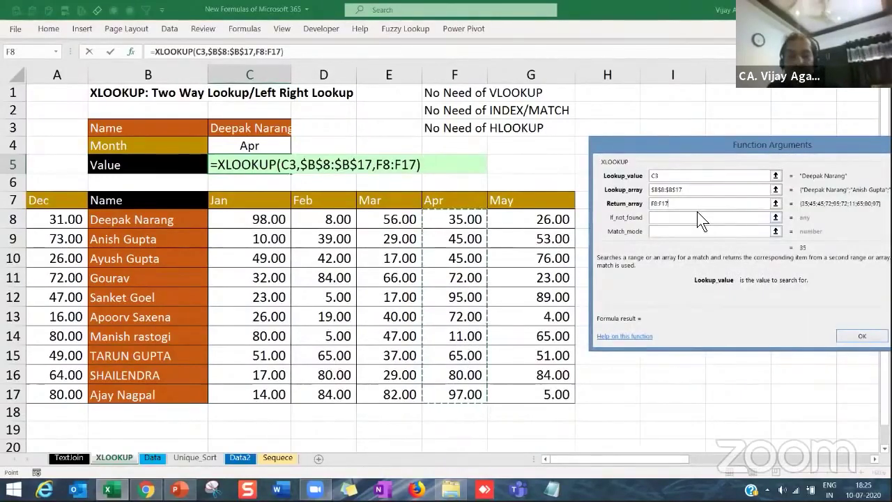
{"action": "key", "text": "F4"}
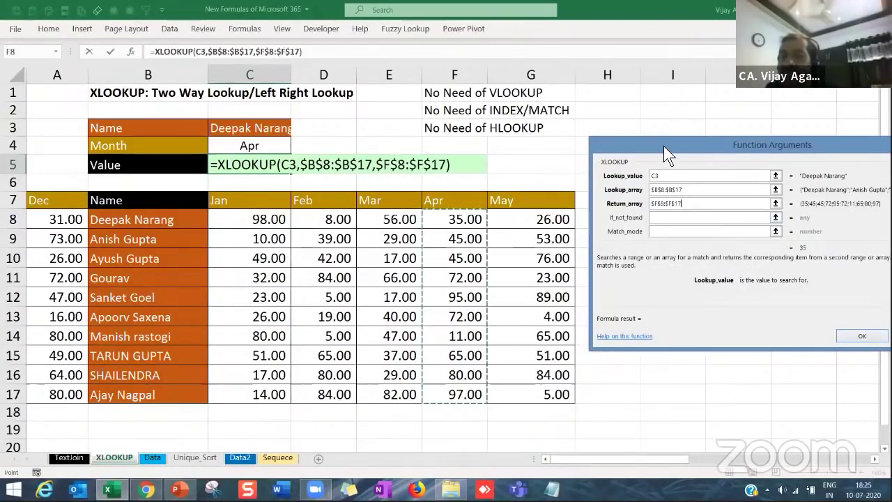
{"action": "left_click_drag", "start_coordinate": [664, 146], "coordinate": [585, 94]}
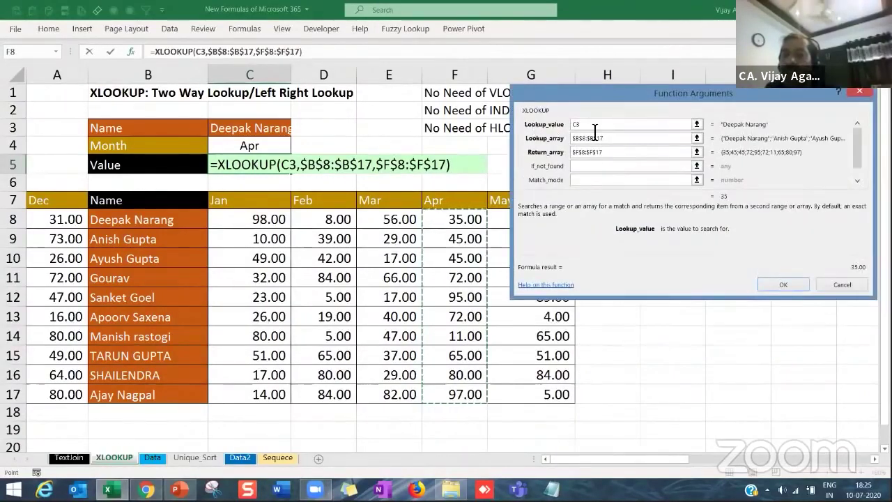
{"action": "left_click", "coordinate": [587, 167]}
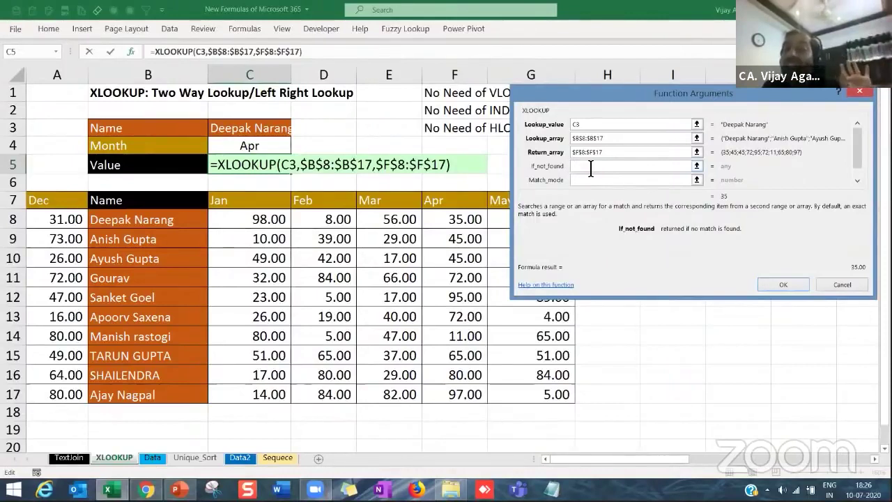
{"action": "left_click", "coordinate": [783, 284]}
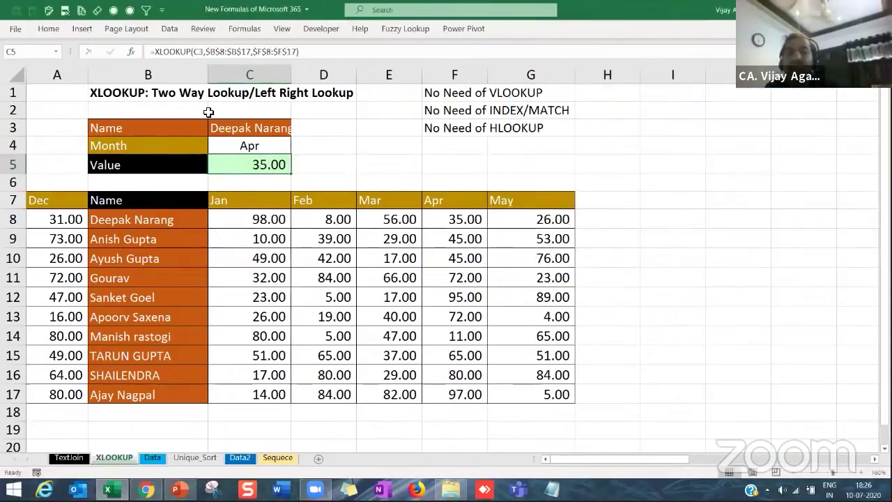
- Choose the third customer name in C3 and compare C5 with the April value in F10
{"action": "left_click", "coordinate": [454, 222]}
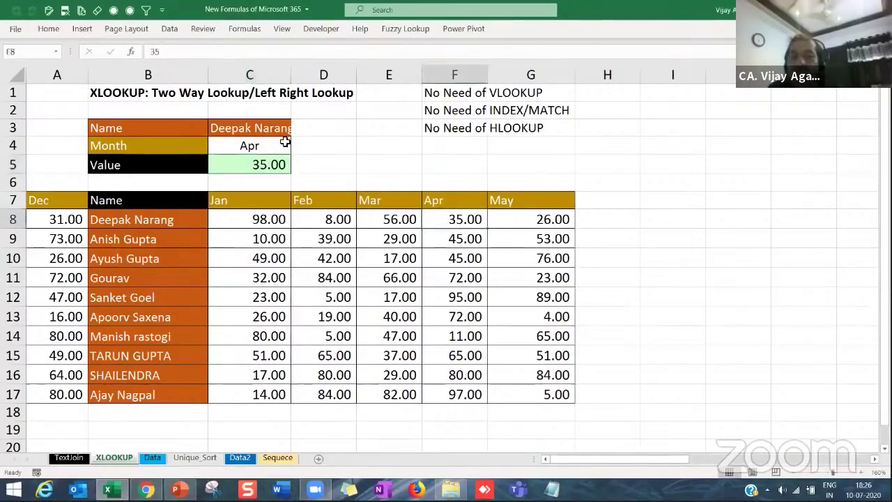
{"action": "left_click", "coordinate": [284, 133]}
{"action": "left_click", "coordinate": [296, 130]}
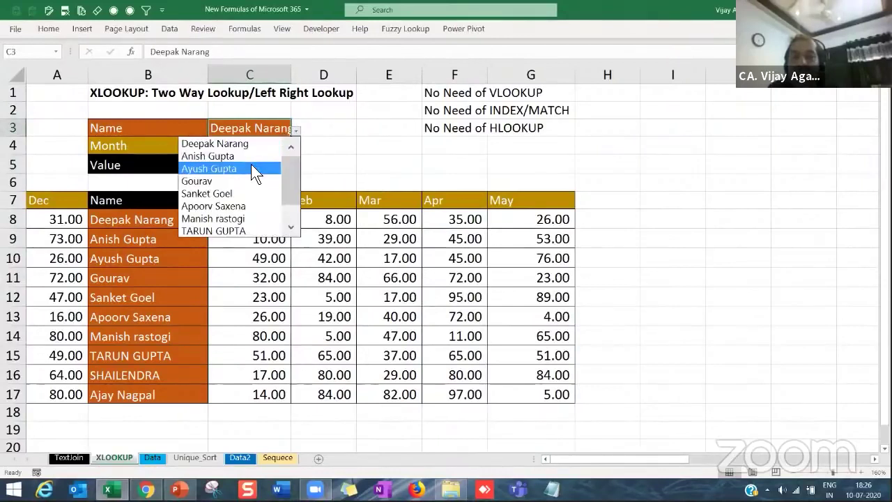
{"action": "left_click", "coordinate": [251, 165]}
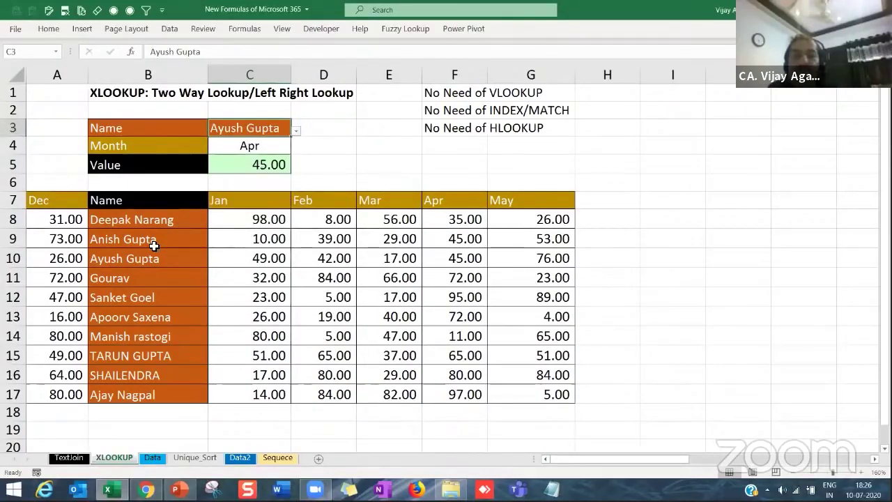
{"action": "left_click", "coordinate": [463, 256]}
{"action": "left_click", "coordinate": [226, 162]}
- Change the Month in C4 to Jan and confirm C5 still shows the April figure
{"action": "left_click", "coordinate": [267, 151]}
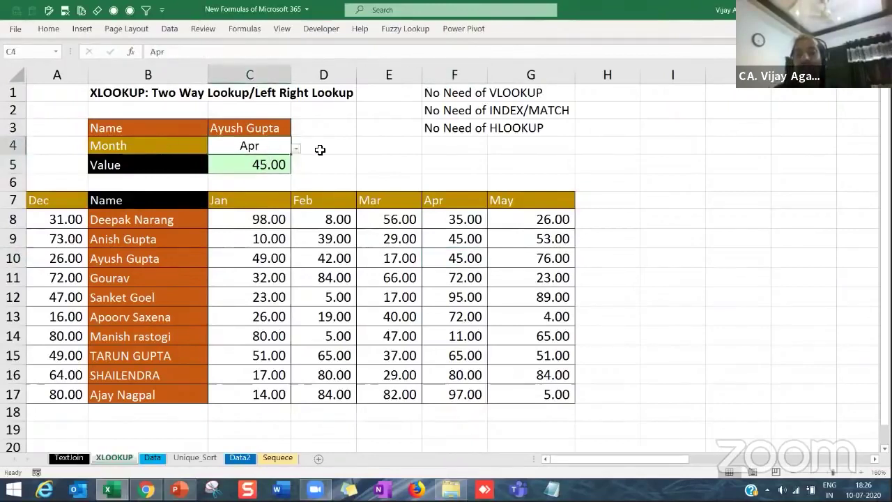
{"action": "left_click", "coordinate": [296, 148]}
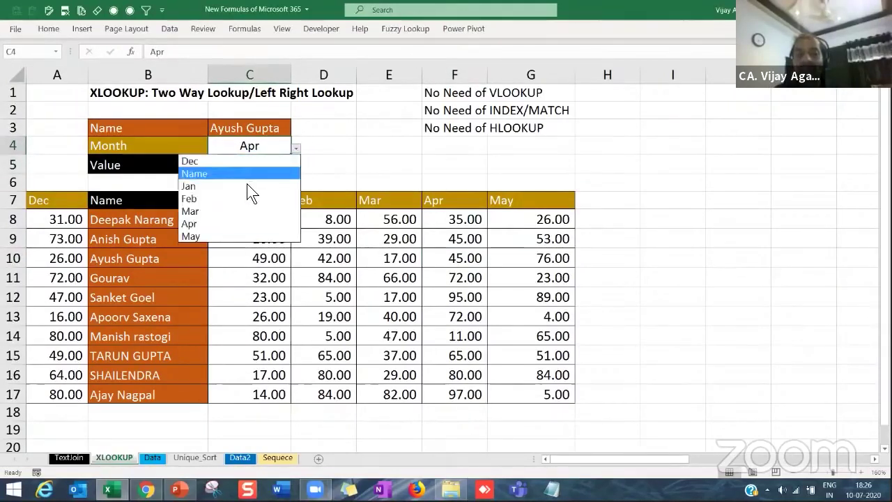
{"action": "left_click", "coordinate": [247, 185]}
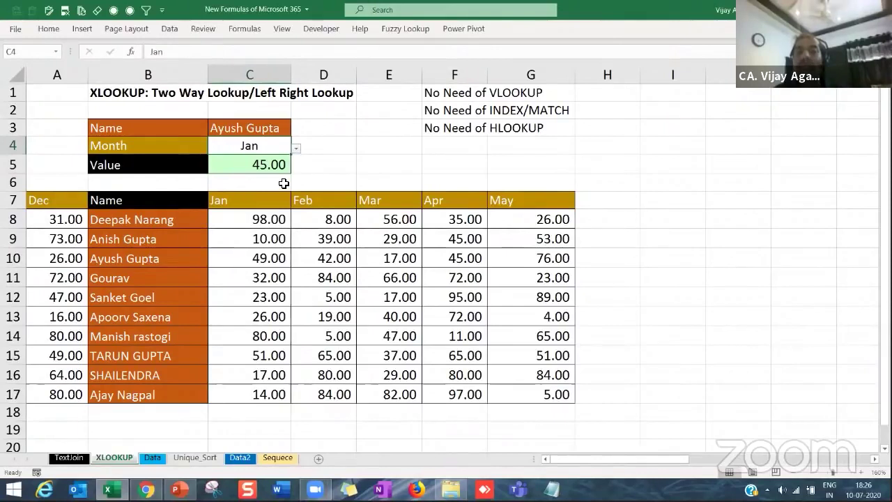
{"action": "left_click", "coordinate": [276, 164]}
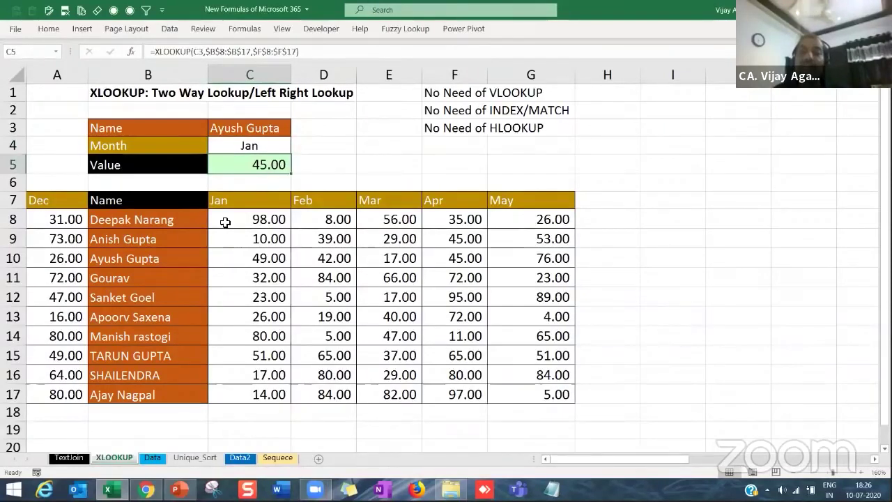
{"action": "left_click", "coordinate": [233, 256]}
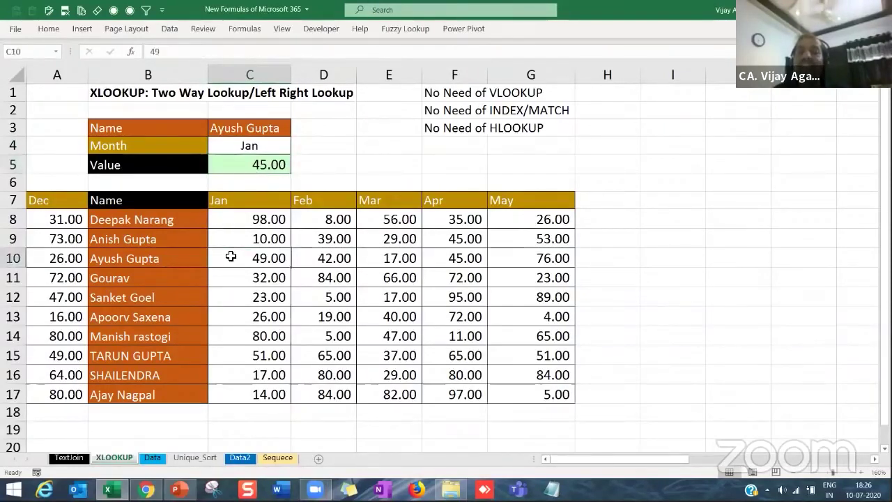
{"action": "left_click", "coordinate": [271, 166]}
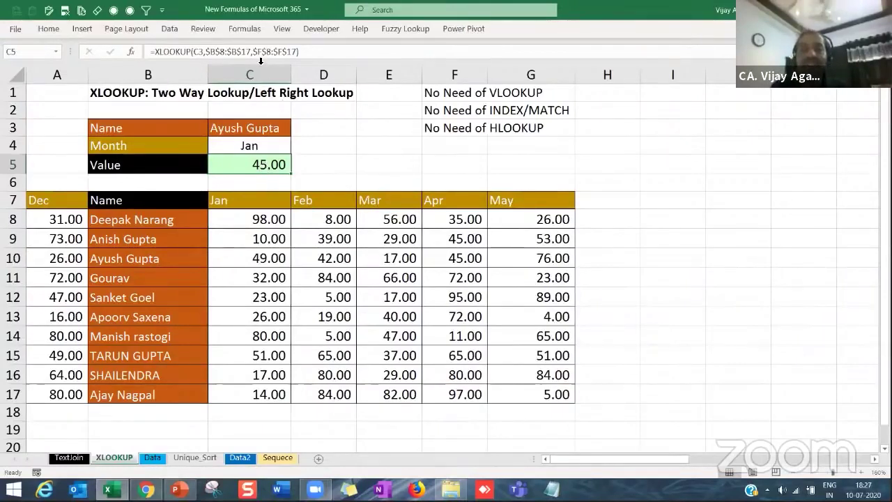
{"action": "left_click", "coordinate": [131, 52]}
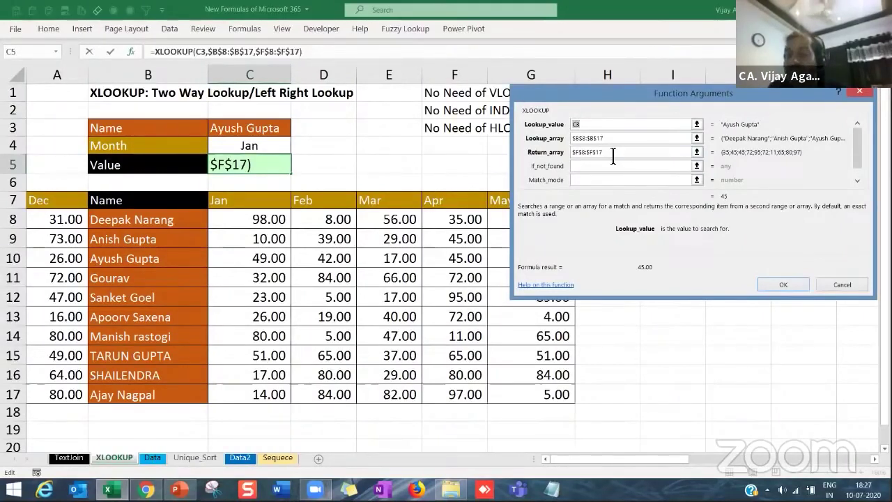
- Replace C5's fixed return range with a nested XLOOKUP over $A$7:$G$7 and $A$8:$G$17
{"action": "left_click", "coordinate": [841, 283]}
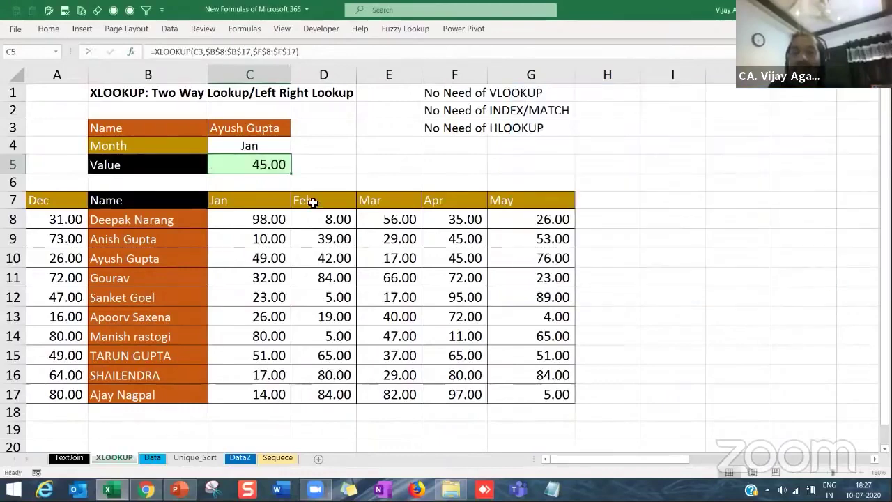
{"action": "left_click_drag", "start_coordinate": [255, 51], "coordinate": [346, 54]}
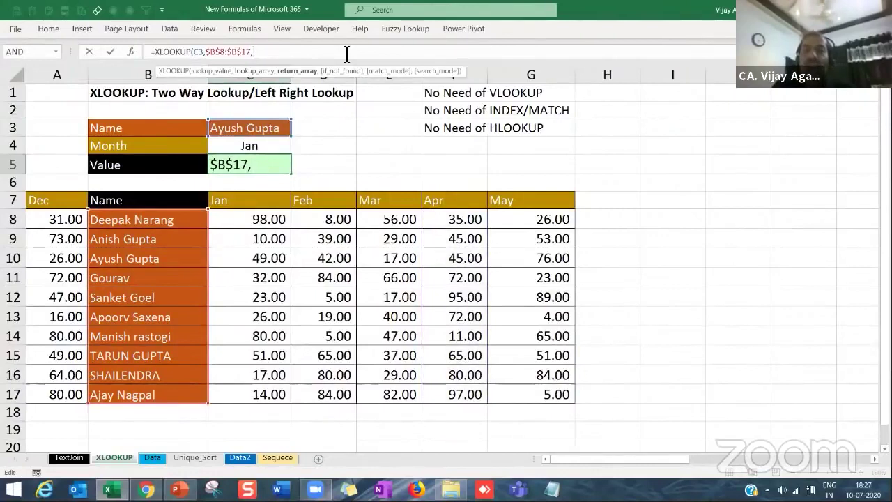
{"action": "type", "text": "XL"}
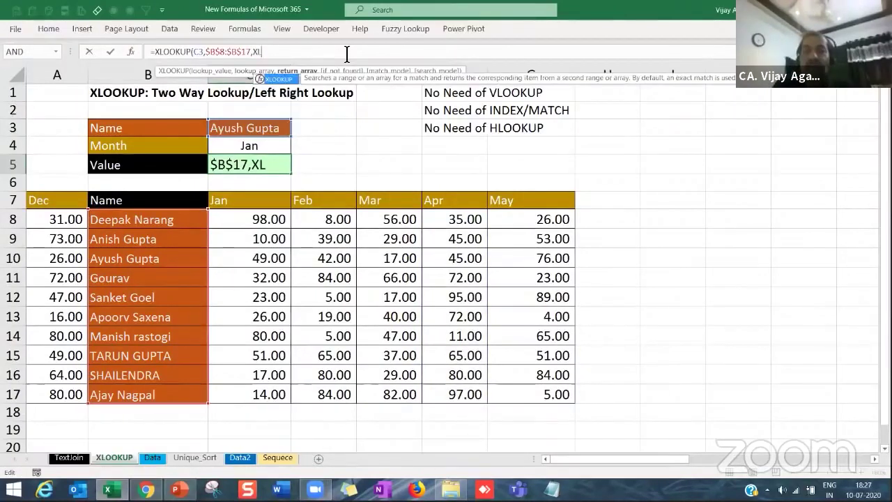
{"action": "key", "text": "Tab"}
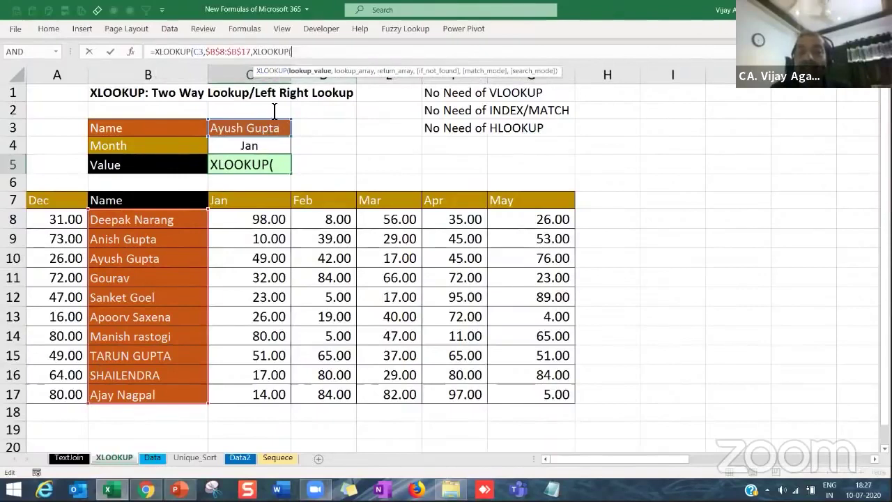
{"action": "left_click", "coordinate": [251, 148]}
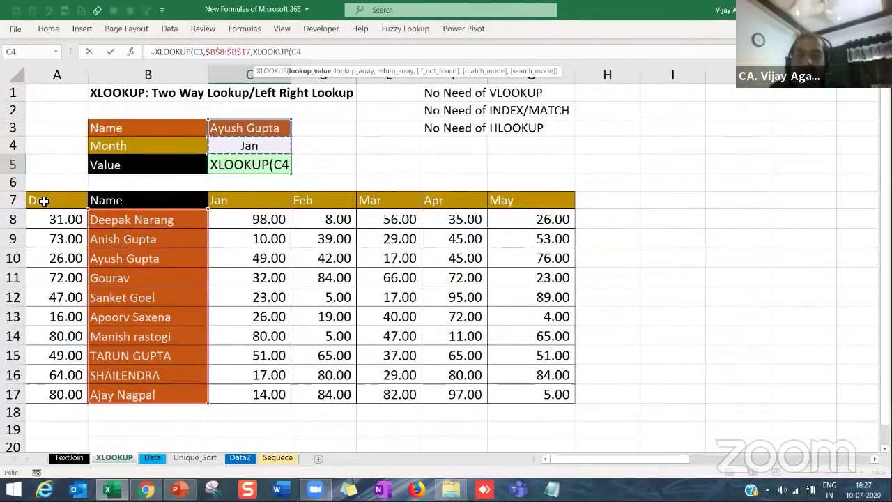
{"action": "left_click_drag", "start_coordinate": [43, 201], "coordinate": [528, 199]}
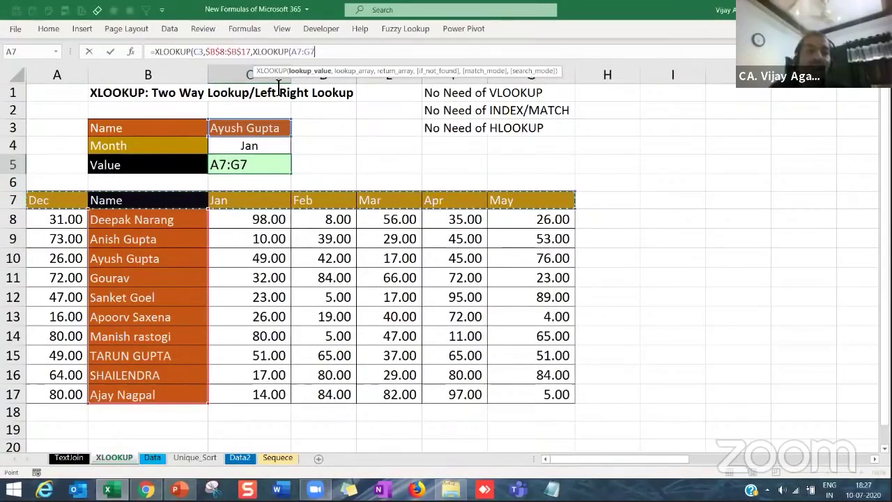
{"action": "left_click", "coordinate": [262, 127]}
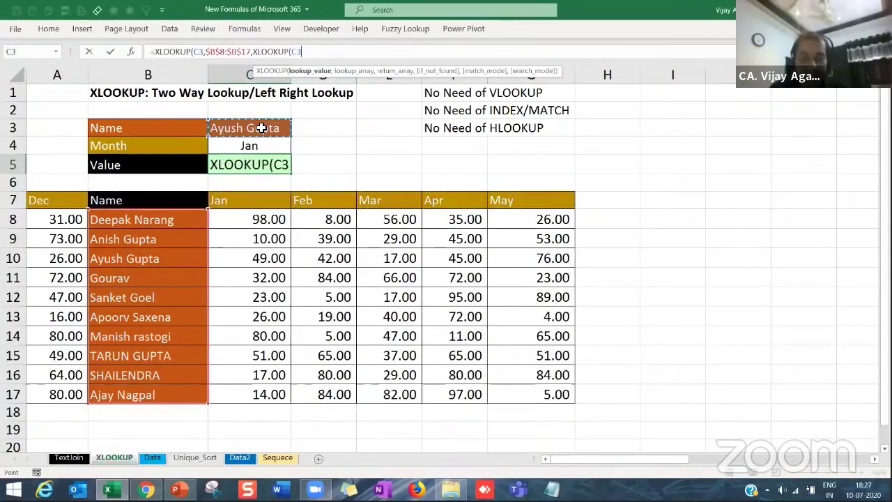
{"action": "type", "text": ","}
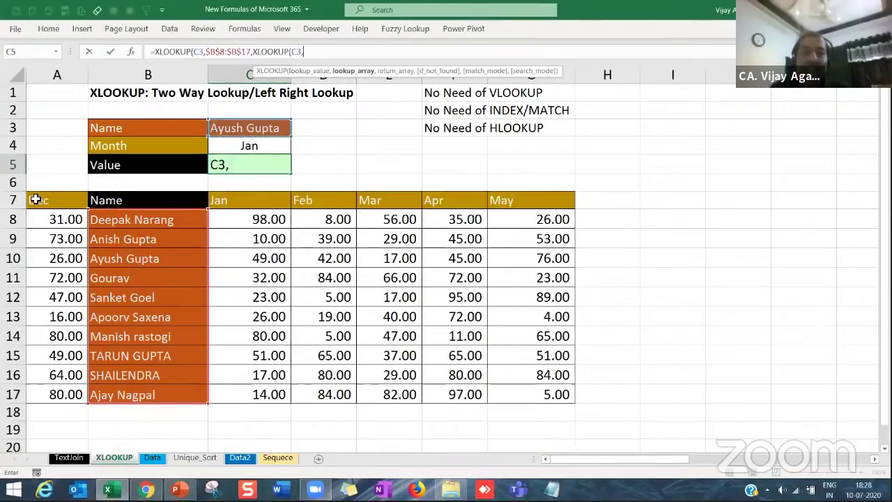
{"action": "left_click_drag", "start_coordinate": [35, 200], "coordinate": [532, 206]}
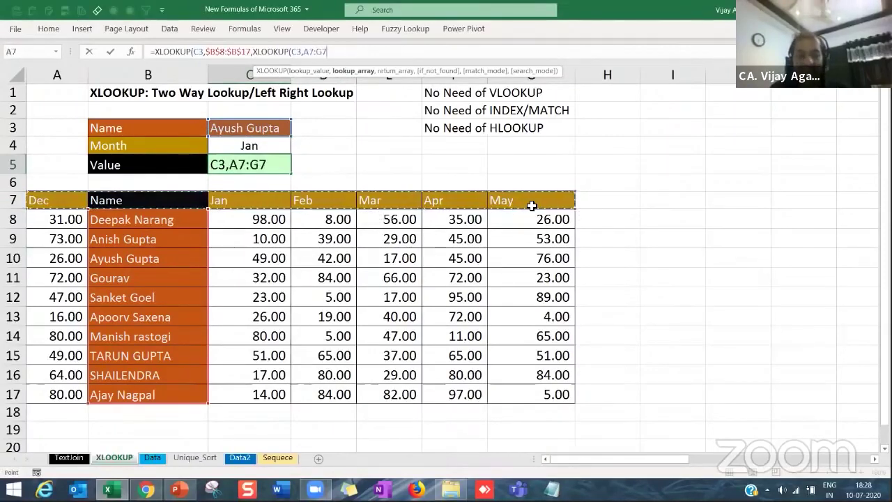
{"action": "key", "text": "F4"}
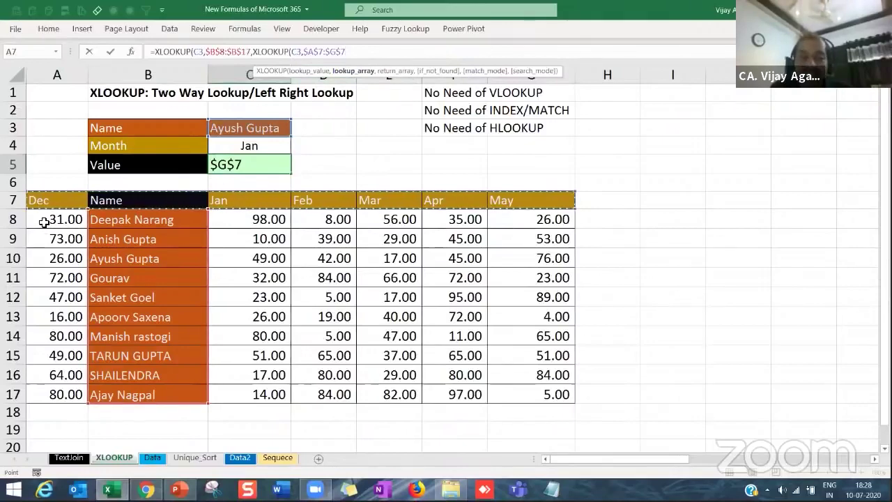
{"action": "left_click_drag", "start_coordinate": [43, 223], "coordinate": [541, 397]}
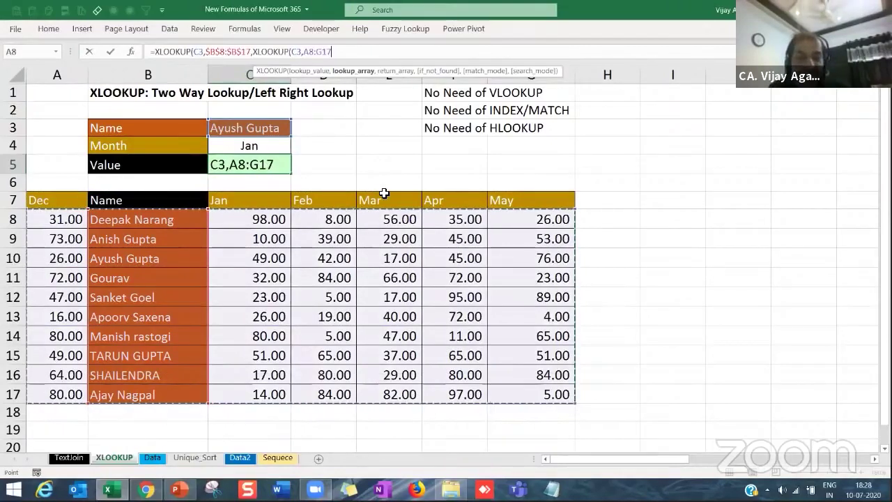
{"action": "key", "text": "F4"}
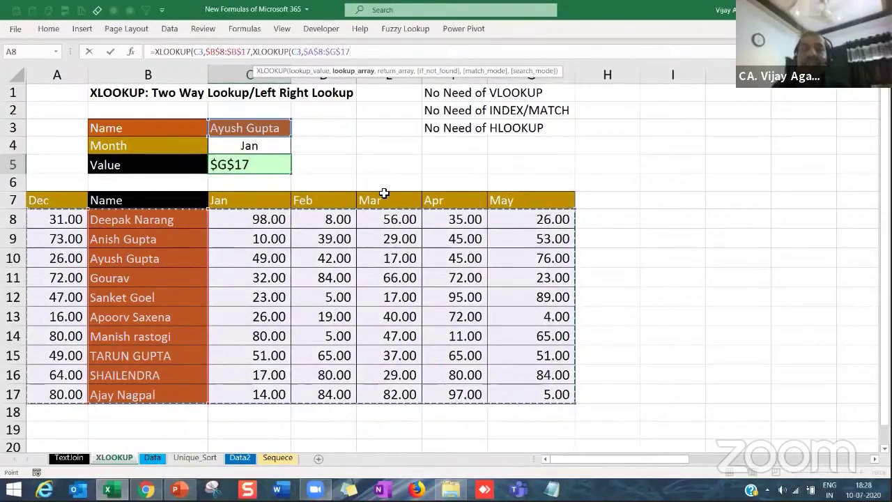
- Fix the misplaced ranges so the inner XLOOKUP reads C3,$A$7:$G$7,$A$8:$G$17, and enter the formula
{"action": "left_click_drag", "start_coordinate": [303, 51], "coordinate": [365, 54]}
{"action": "key", "text": "BackSpace"}
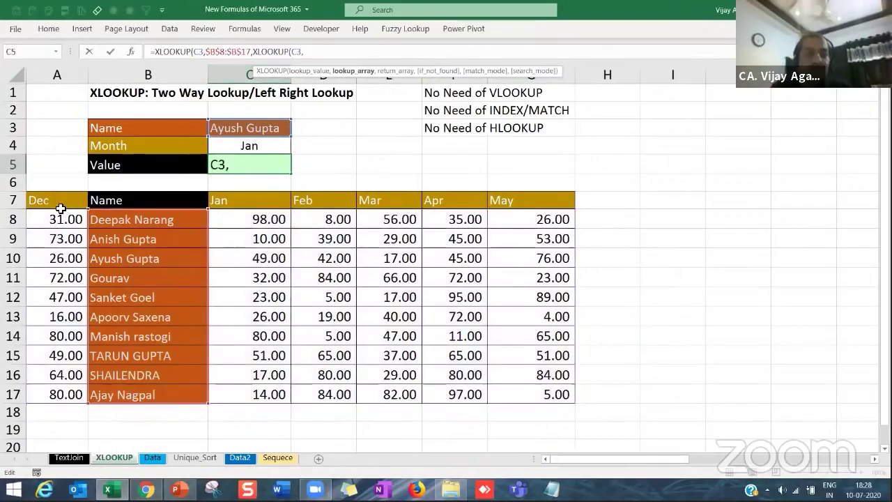
{"action": "left_click_drag", "start_coordinate": [61, 204], "coordinate": [555, 204]}
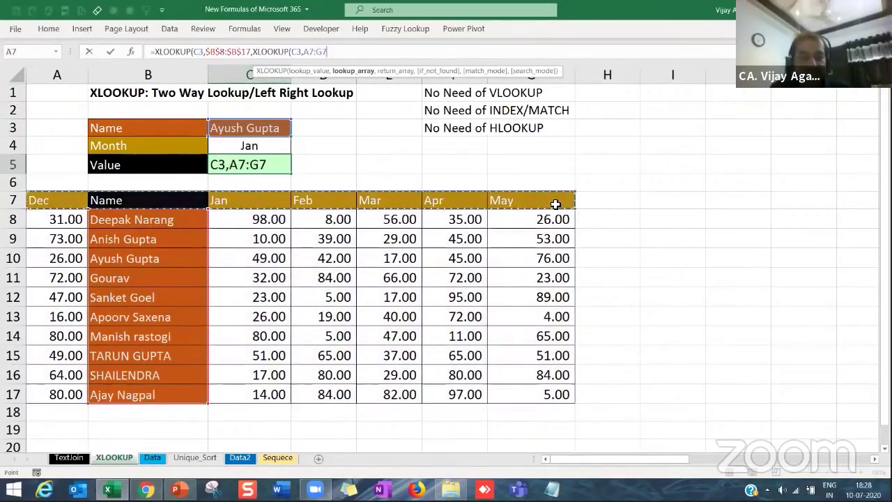
{"action": "key", "text": "F4"}
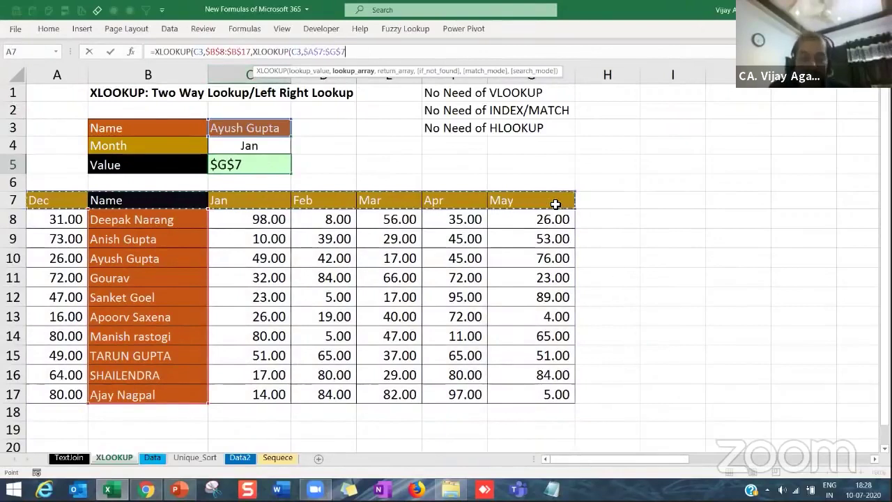
{"action": "type", "text": ","}
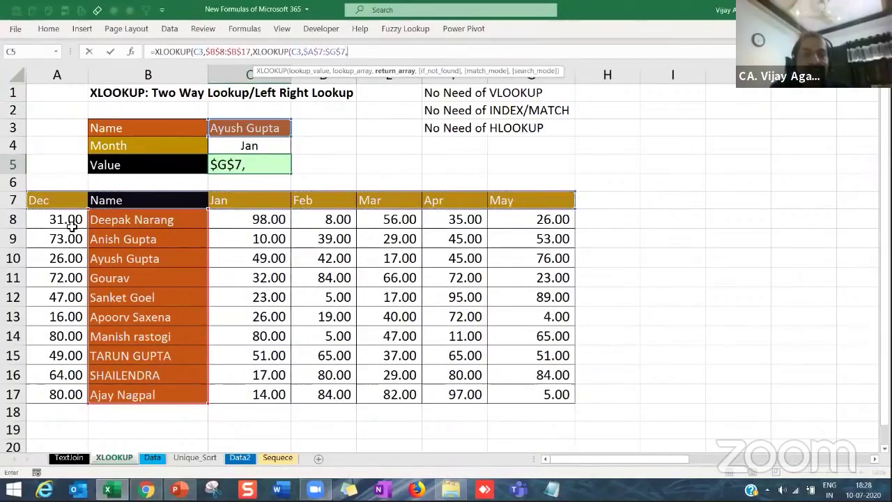
{"action": "left_click_drag", "start_coordinate": [70, 221], "coordinate": [518, 394]}
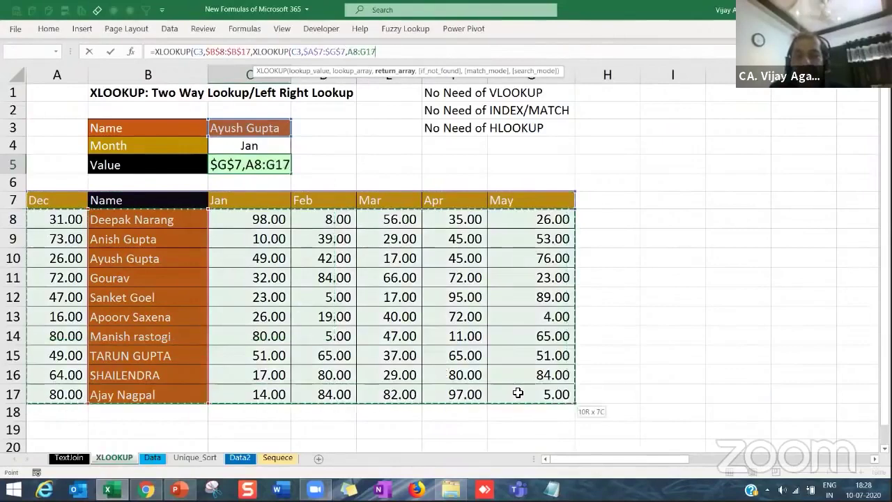
{"action": "key", "text": "F4"}
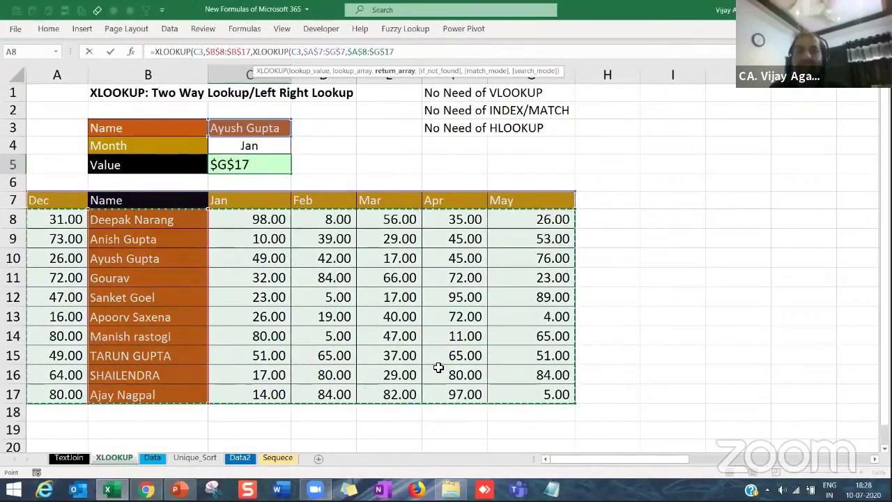
{"action": "type", "text": ")"}
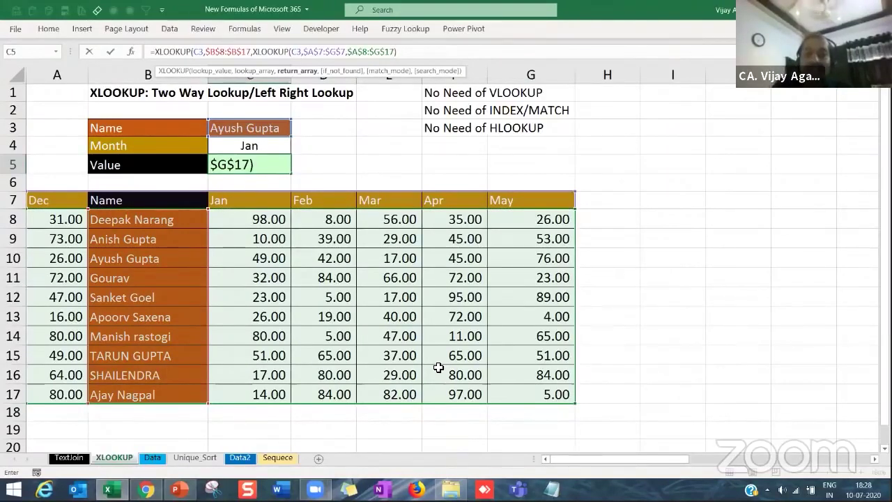
{"action": "key", "text": "Return"}
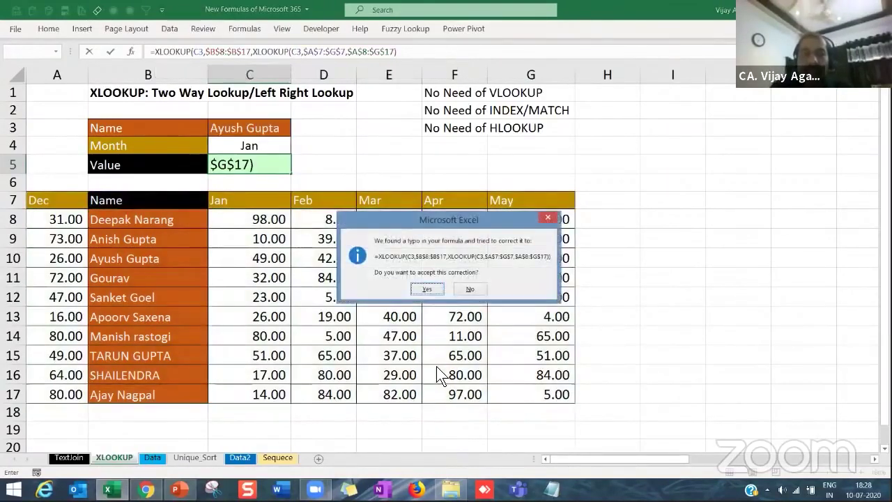
- Accept the parenthesis correction and change the inner XLOOKUP's lookup value from C3 to C4, giving 49.00
{"action": "key", "text": "Return"}
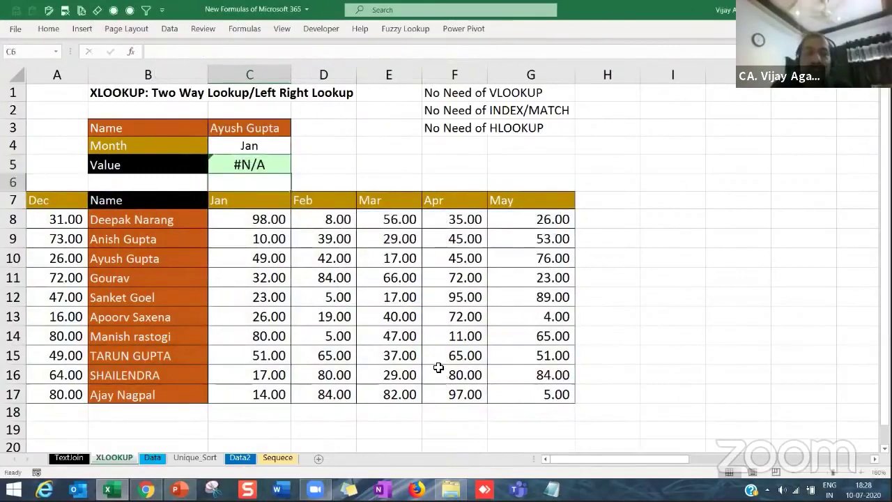
{"action": "left_click", "coordinate": [260, 166]}
{"action": "double_click", "coordinate": [260, 166]}
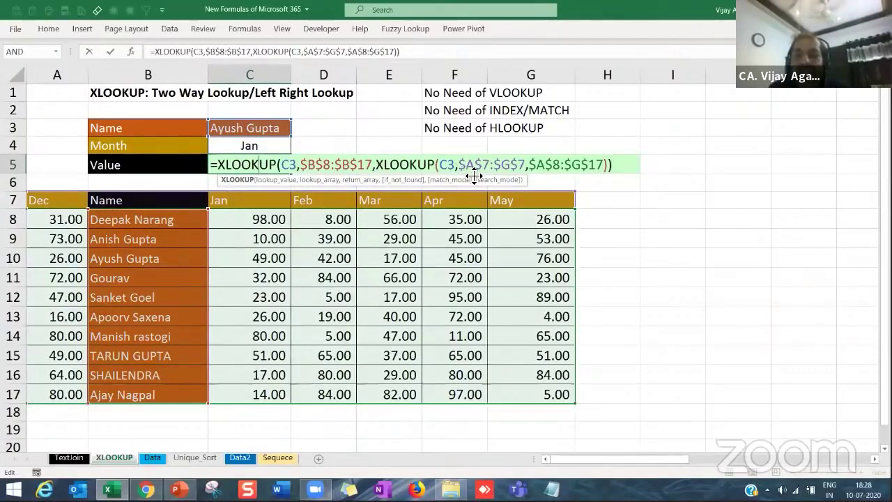
{"action": "left_click", "coordinate": [395, 165]}
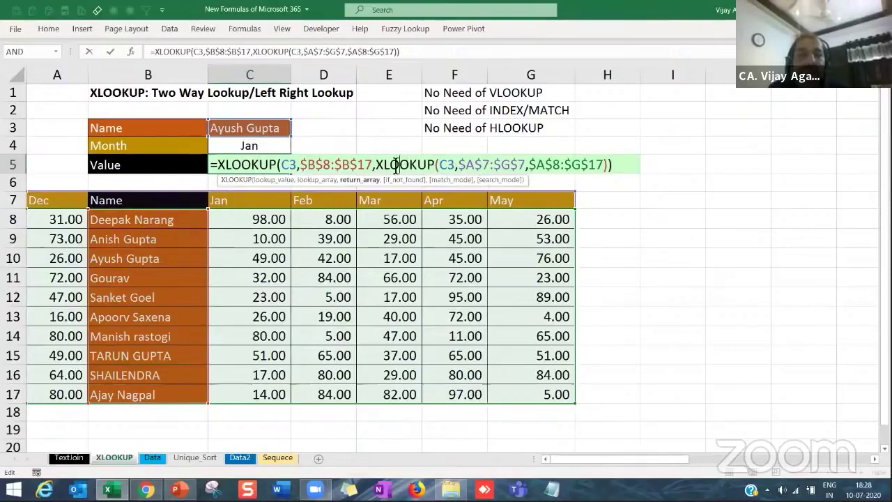
{"action": "left_click", "coordinate": [130, 52]}
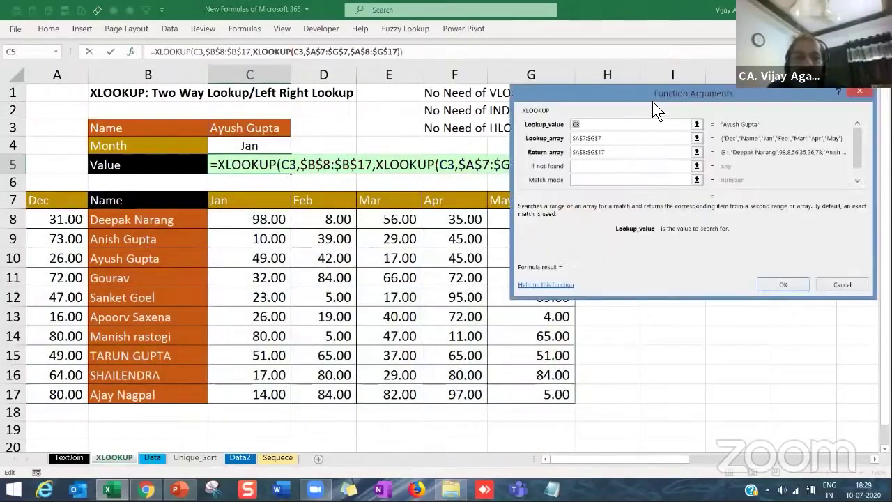
{"action": "left_click_drag", "start_coordinate": [653, 102], "coordinate": [519, 204]}
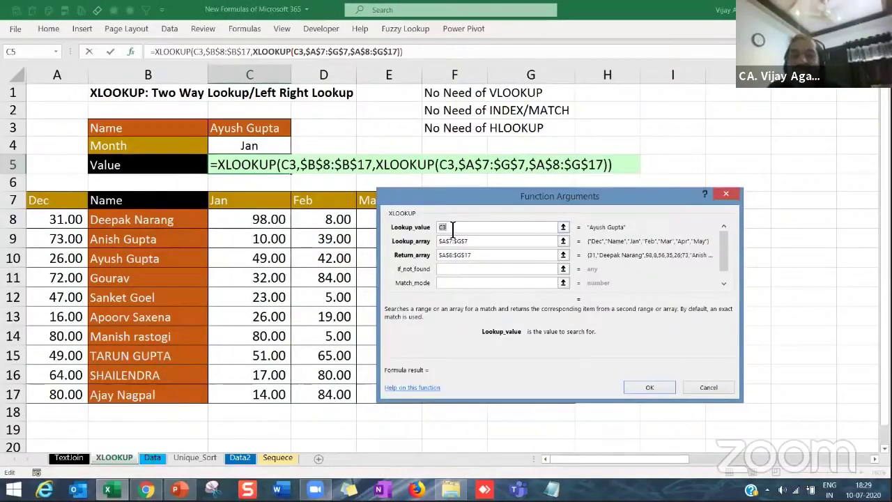
{"action": "left_click", "coordinate": [265, 147]}
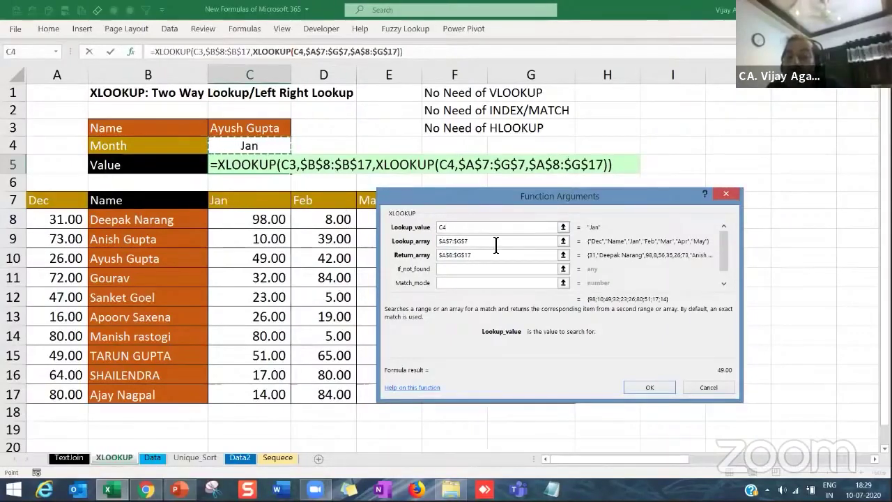
{"action": "left_click", "coordinate": [650, 389]}
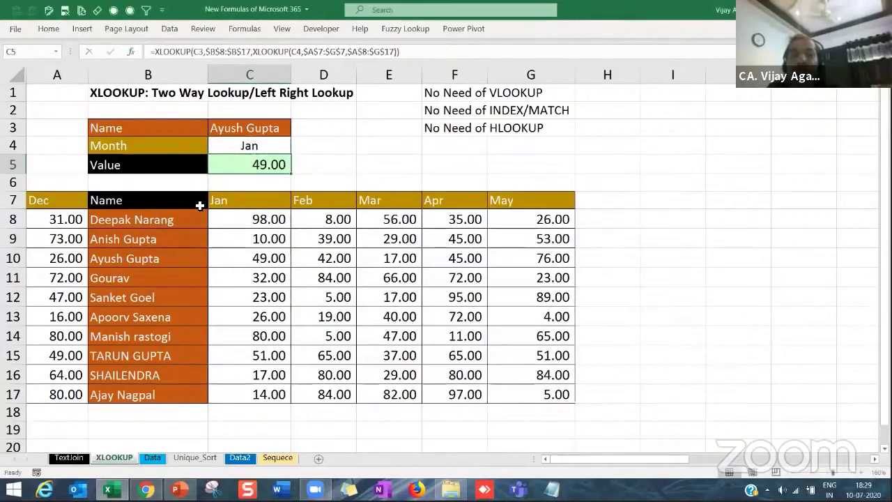
- Verify C5's 49.00 against the selected customer's Jan value in the table
{"action": "left_click", "coordinate": [245, 135]}
{"action": "left_click", "coordinate": [249, 148]}
{"action": "left_click", "coordinate": [261, 169]}
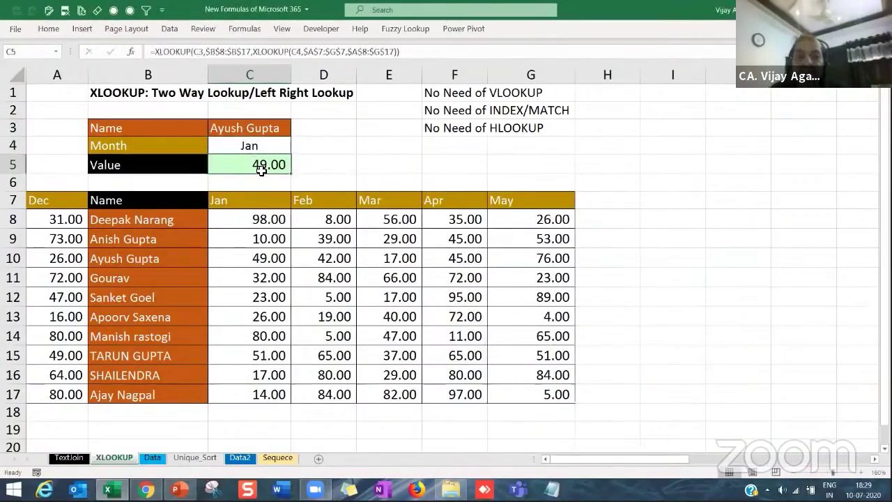
{"action": "left_click", "coordinate": [137, 260]}
{"action": "left_click", "coordinate": [259, 258]}
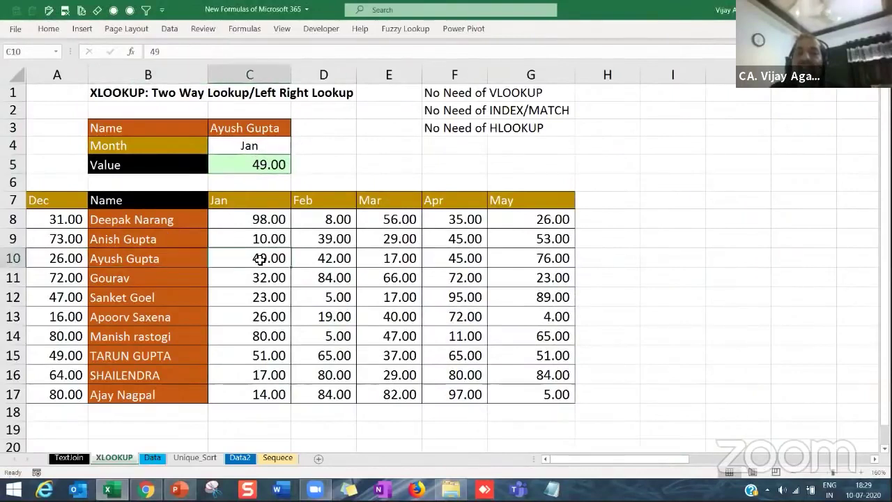
- Switch the Month in C4 to Dec and confirm C5 returns 26.00 from column A
{"action": "left_click", "coordinate": [265, 148]}
{"action": "left_click", "coordinate": [296, 148]}
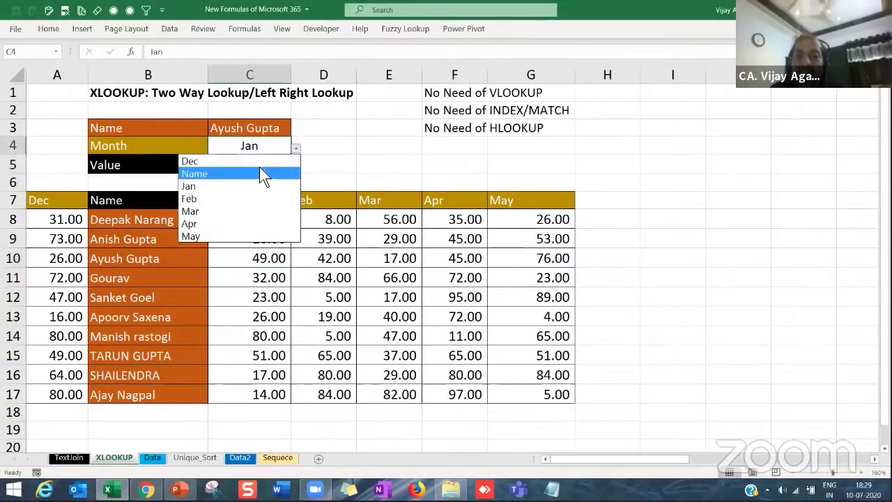
{"action": "left_click", "coordinate": [258, 162]}
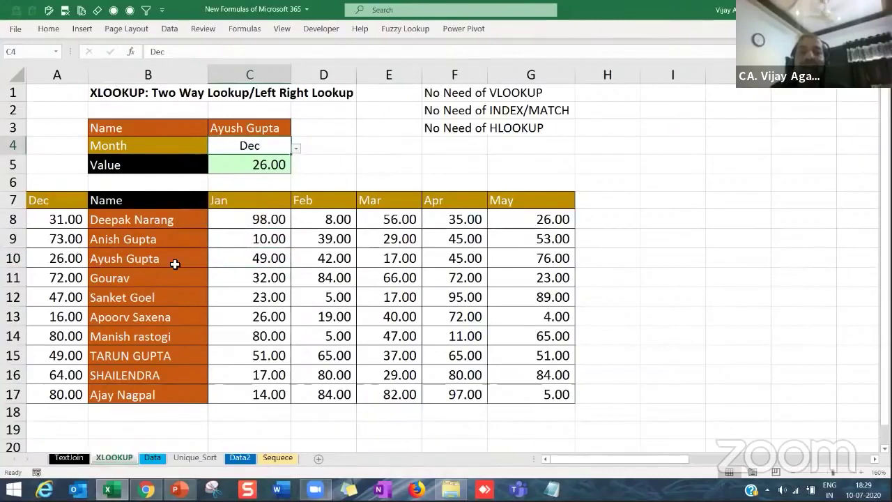
{"action": "left_click", "coordinate": [221, 261]}
{"action": "left_click", "coordinate": [66, 259]}
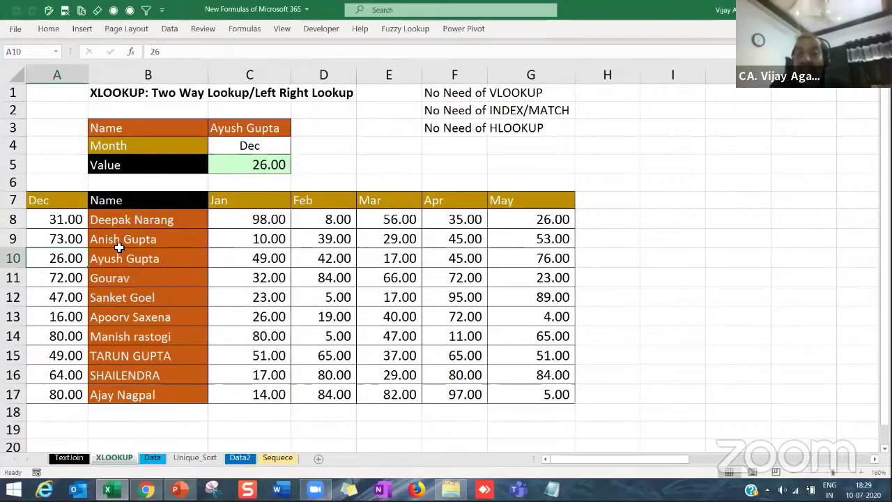
{"action": "left_click", "coordinate": [244, 179]}
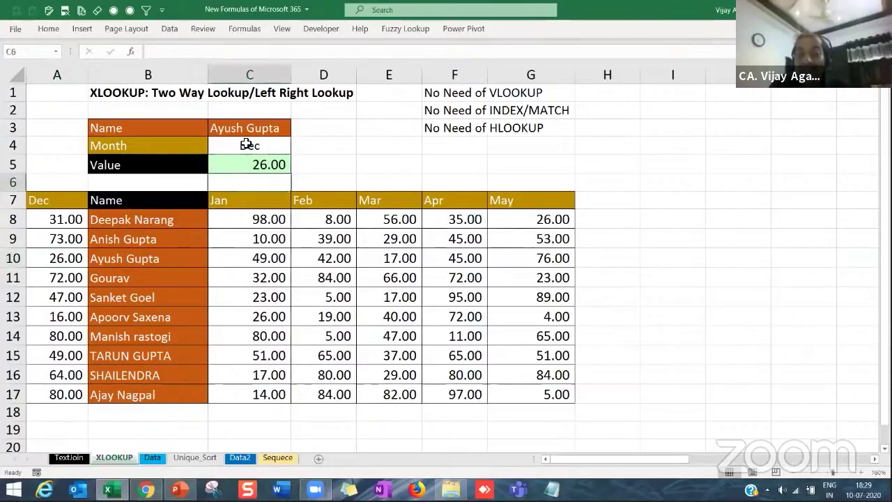
{"action": "left_click", "coordinate": [246, 145]}
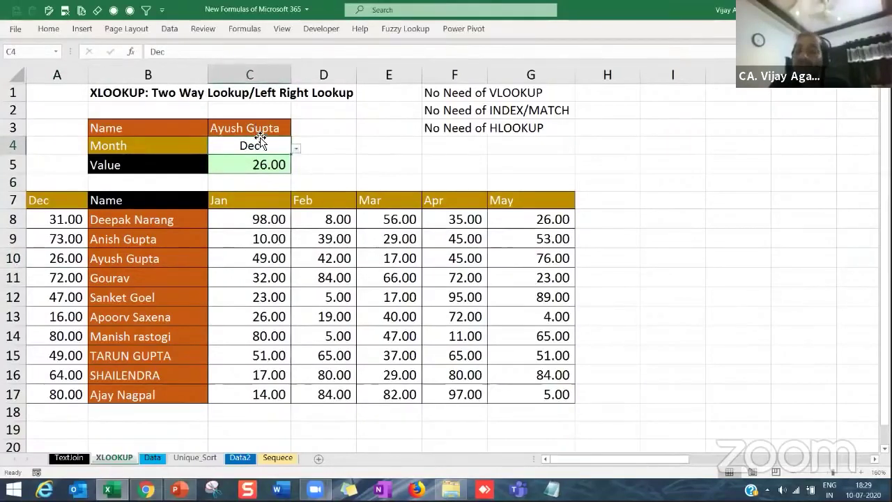
{"action": "left_click", "coordinate": [261, 165]}
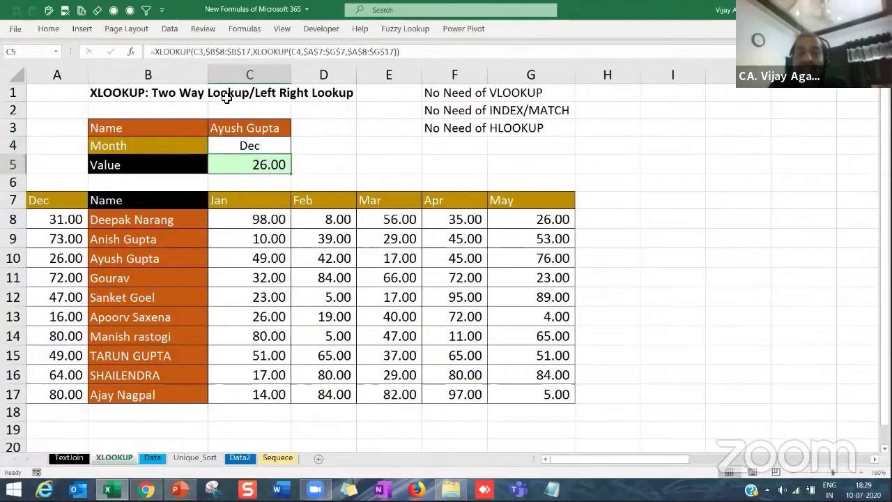
{"action": "left_click", "coordinate": [131, 52]}
{"action": "left_click_drag", "start_coordinate": [421, 199], "coordinate": [371, 198]}
{"action": "left_click", "coordinate": [183, 58]}
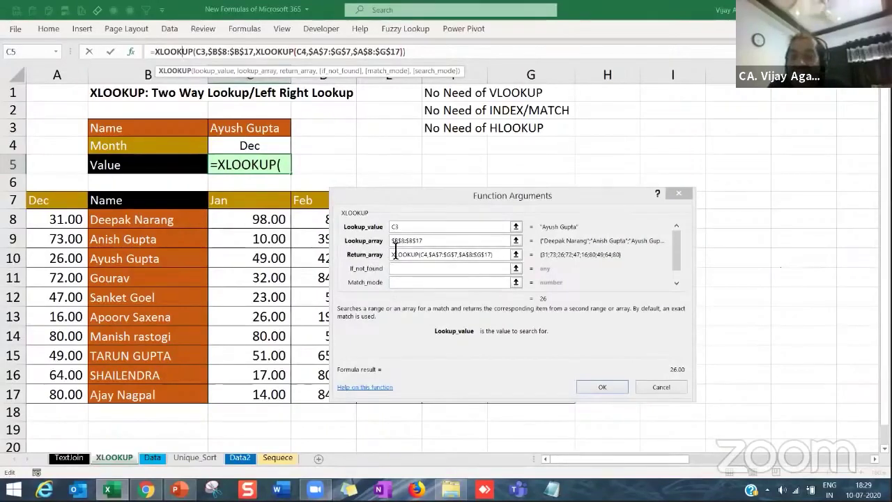
{"action": "left_click", "coordinate": [282, 51]}
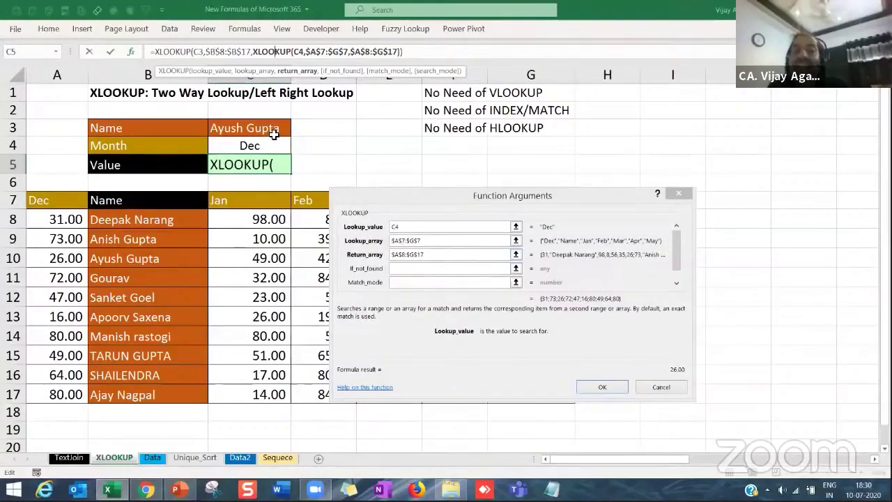
{"action": "left_click", "coordinate": [170, 55]}
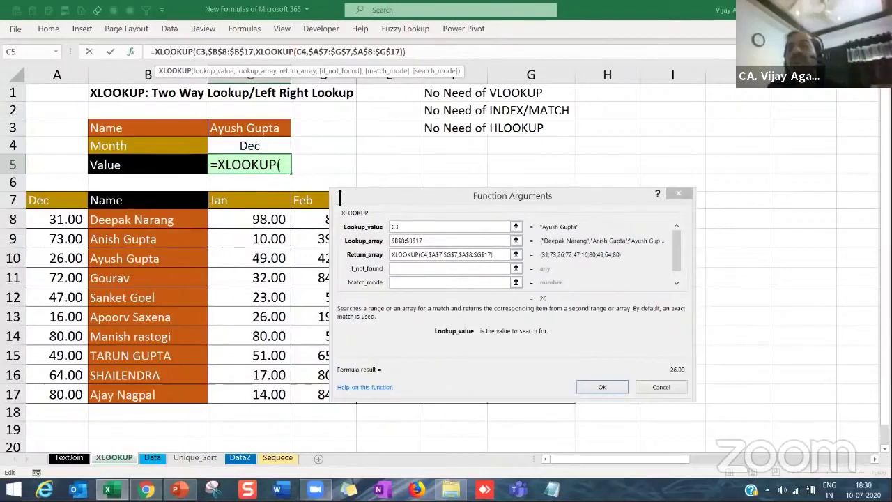
{"action": "left_click", "coordinate": [613, 386]}
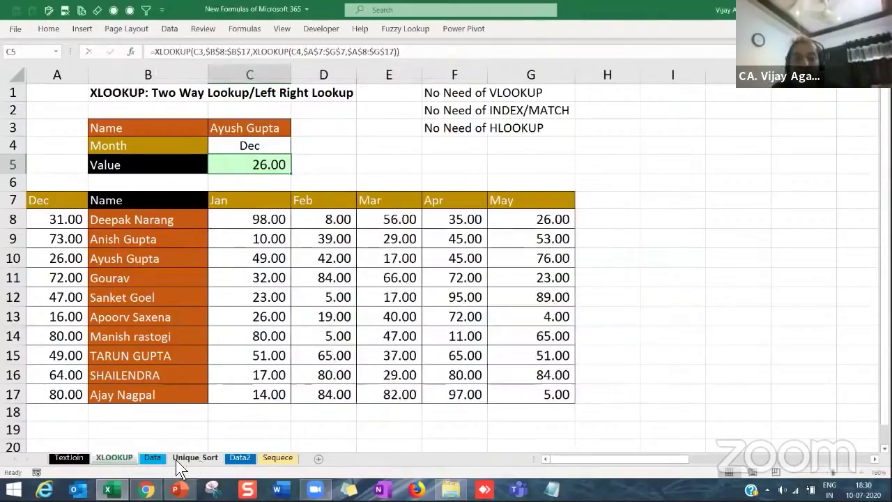
{"action": "key", "text": "alt+Tab"}
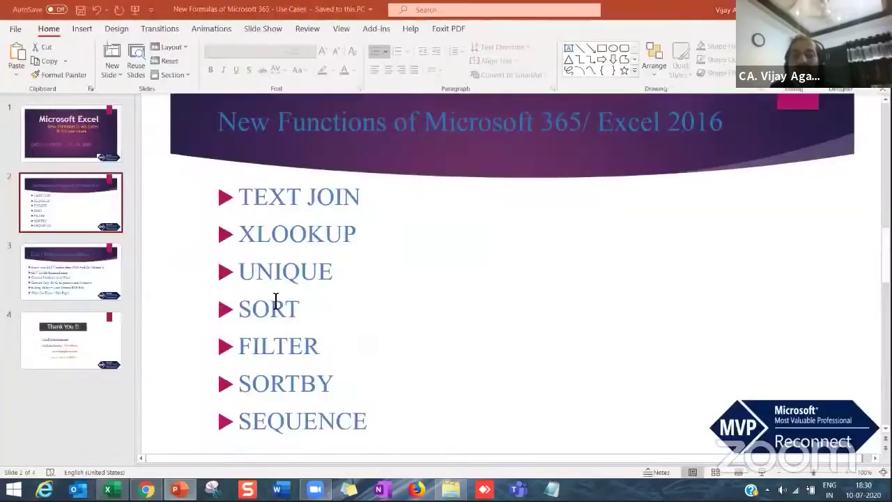
{"action": "double_click", "coordinate": [334, 277]}
{"action": "left_click", "coordinate": [324, 304]}
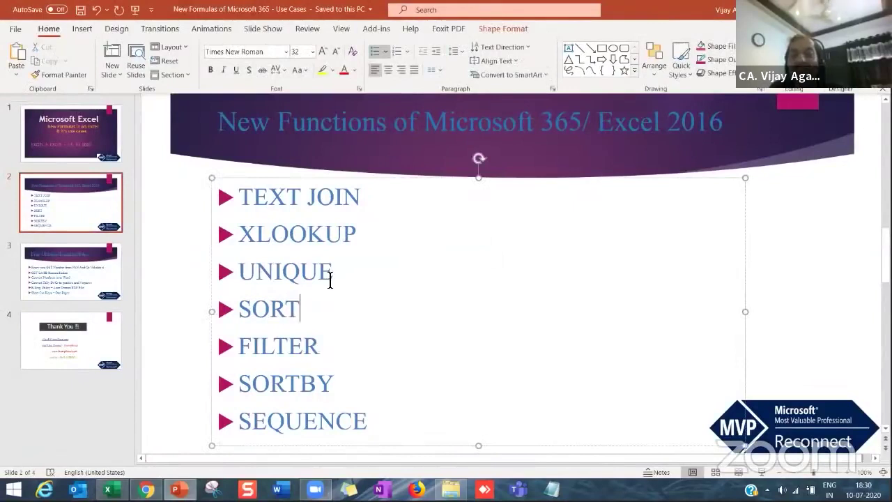
{"action": "mouse_move", "coordinate": [330, 278]}
{"action": "left_mouse_down"}
{"action": "mouse_move", "coordinate": [255, 286]}
{"action": "mouse_move", "coordinate": [338, 273]}
{"action": "left_mouse_up"}
{"action": "left_click", "coordinate": [286, 311]}
{"action": "key", "text": "alt+Tab"}
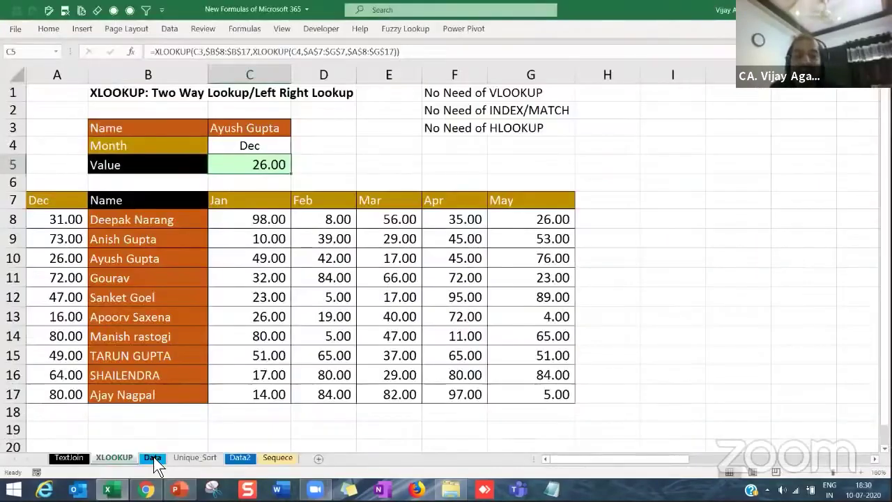
- On the Data sheet, AutoFit column D so the Customer Name header fits
{"action": "left_click", "coordinate": [153, 456]}
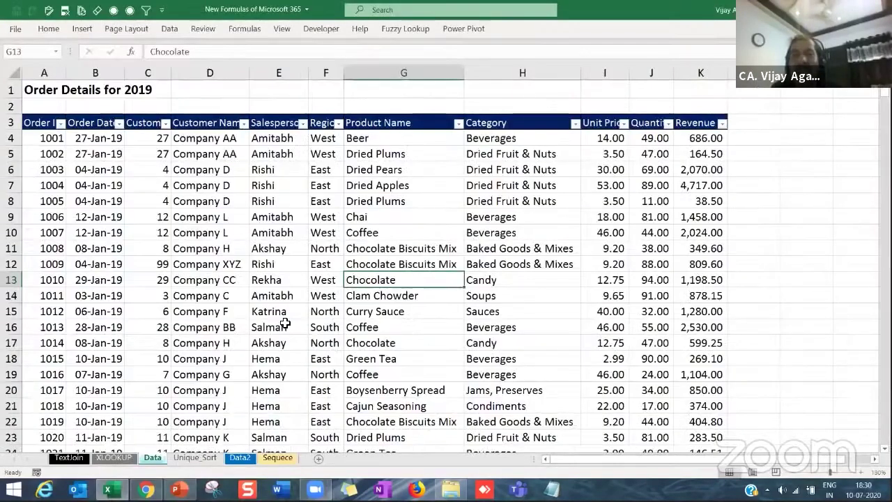
{"action": "left_click", "coordinate": [215, 279]}
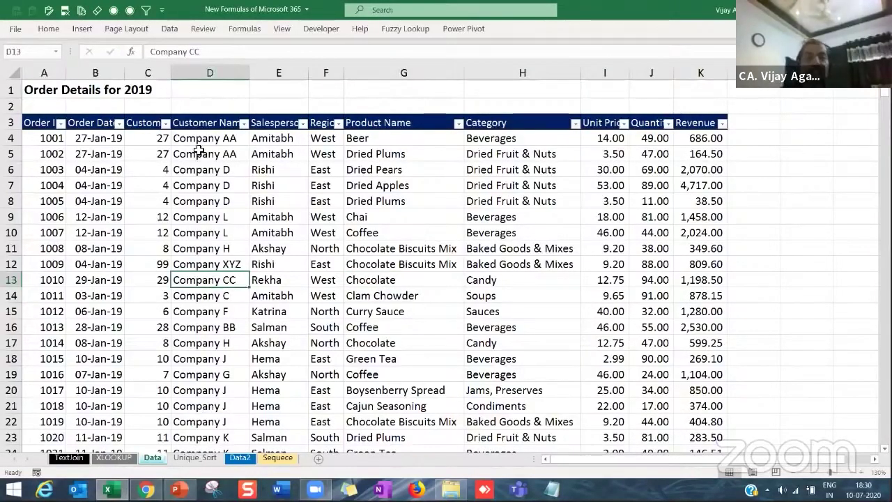
{"action": "left_click", "coordinate": [213, 123]}
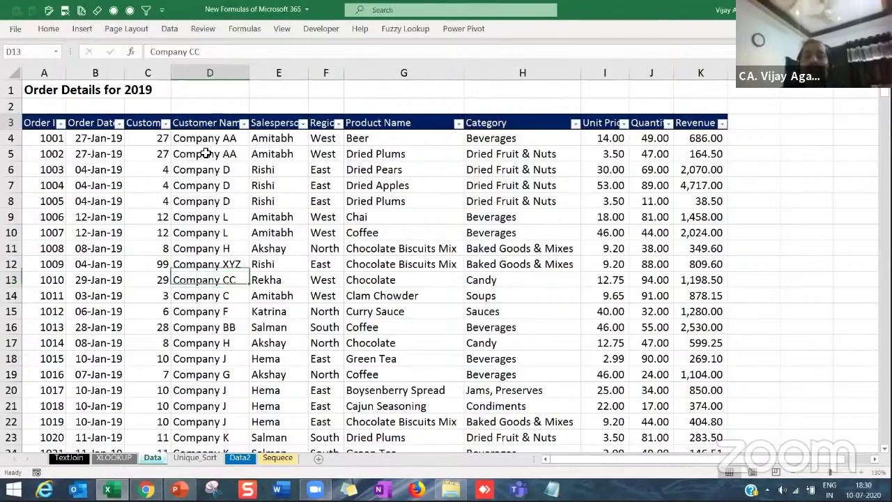
{"action": "left_click", "coordinate": [223, 137]}
{"action": "left_click", "coordinate": [230, 123]}
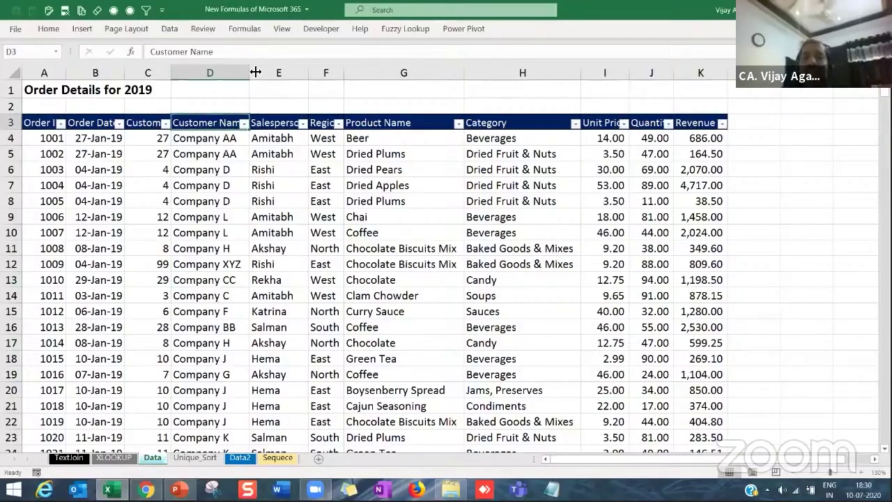
{"action": "double_click", "coordinate": [253, 72]}
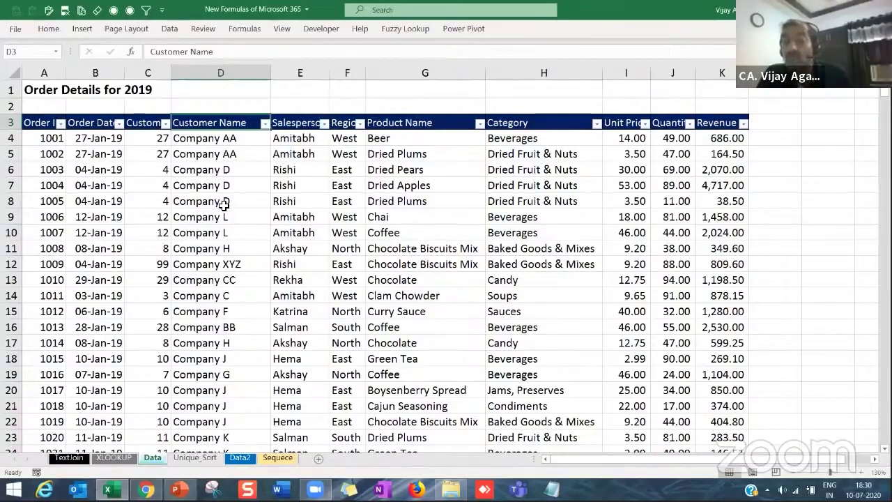
- Copy the Customer Name column D into empty column N
{"action": "left_click", "coordinate": [231, 72]}
{"action": "key", "text": "ctrl+c"}
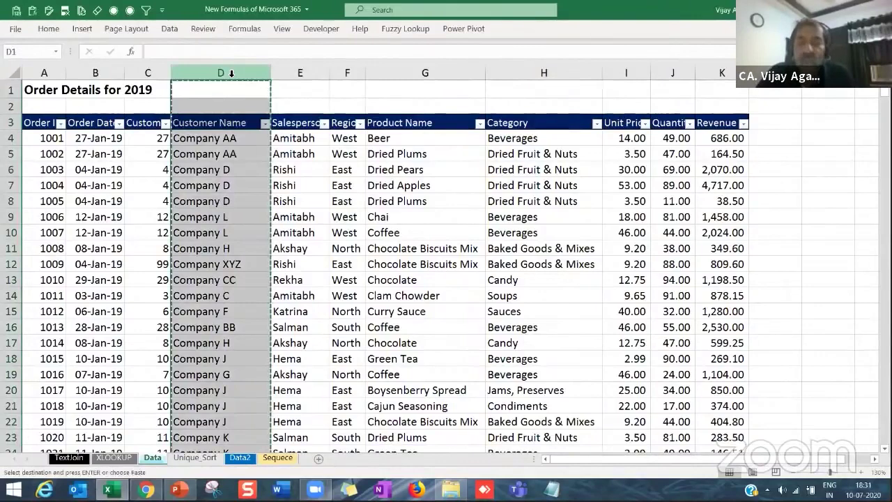
{"action": "scroll", "coordinate": [230, 72], "scroll_direction": "right", "scroll_amount": 3}
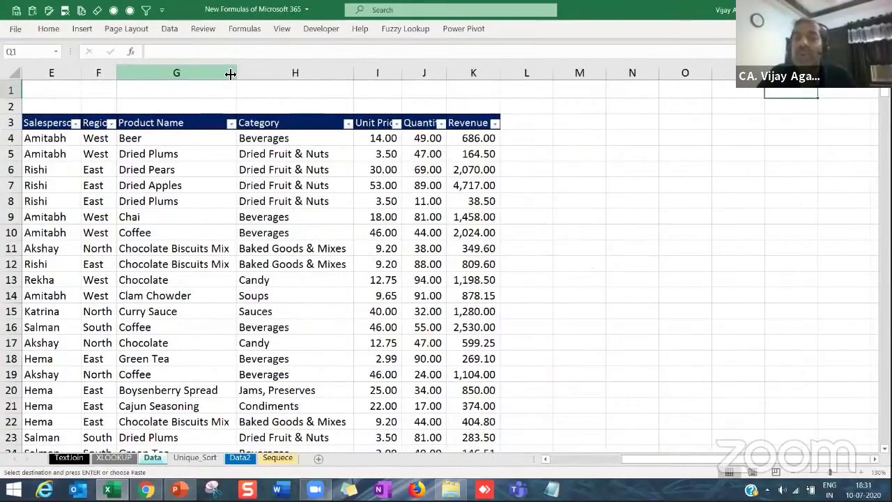
{"action": "left_click", "coordinate": [656, 73]}
{"action": "key", "text": "ctrl+v"}
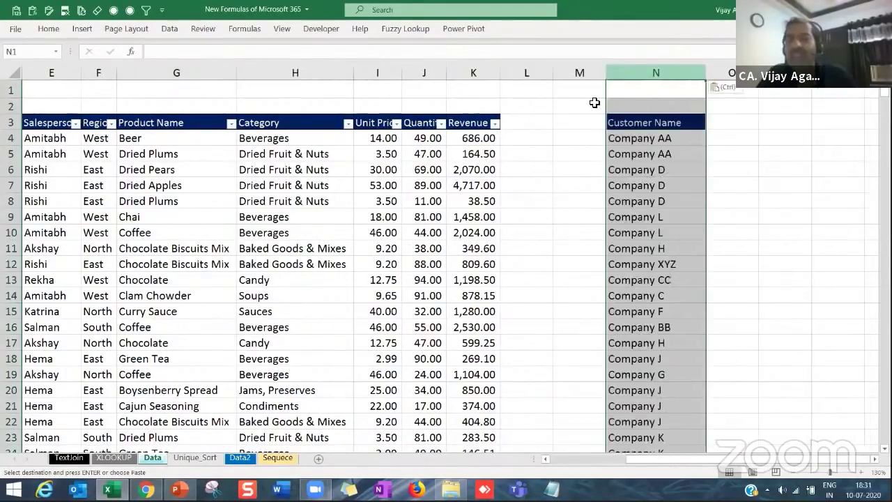
- Run Remove Duplicates on column N, leaving 20 unique customer names
{"action": "left_click", "coordinate": [83, 30]}
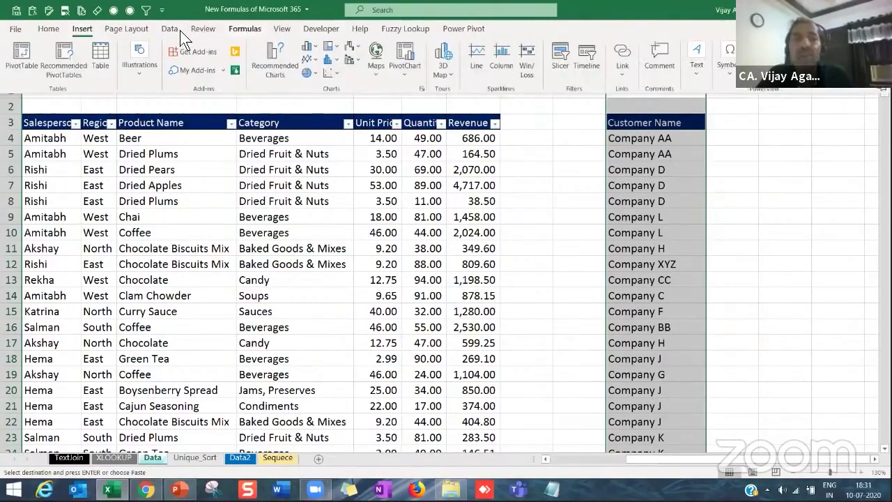
{"action": "left_click", "coordinate": [178, 29]}
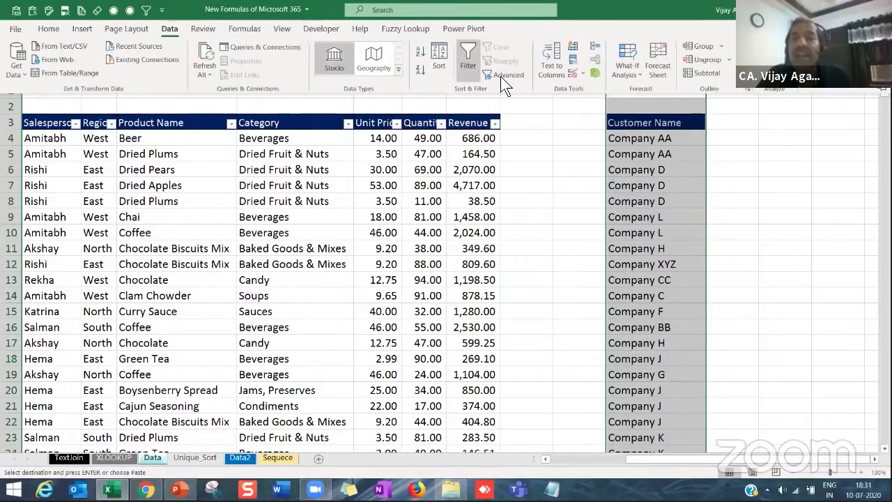
{"action": "left_click", "coordinate": [571, 61]}
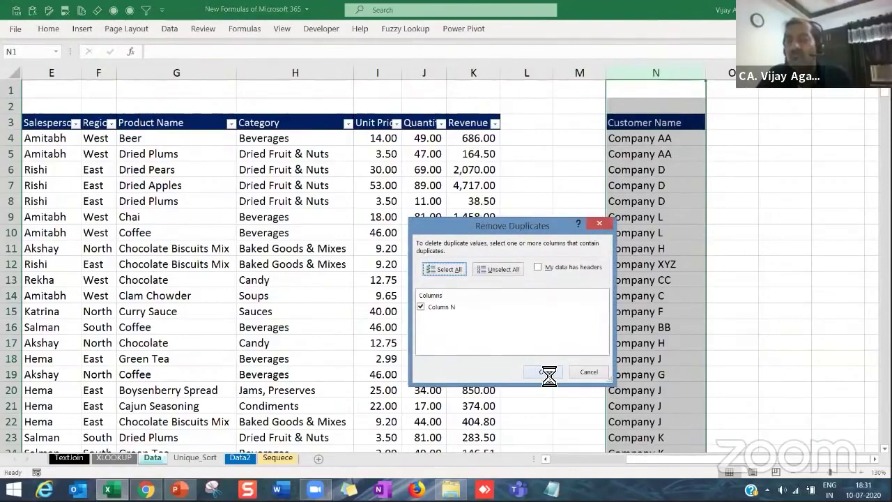
{"action": "left_click", "coordinate": [545, 373]}
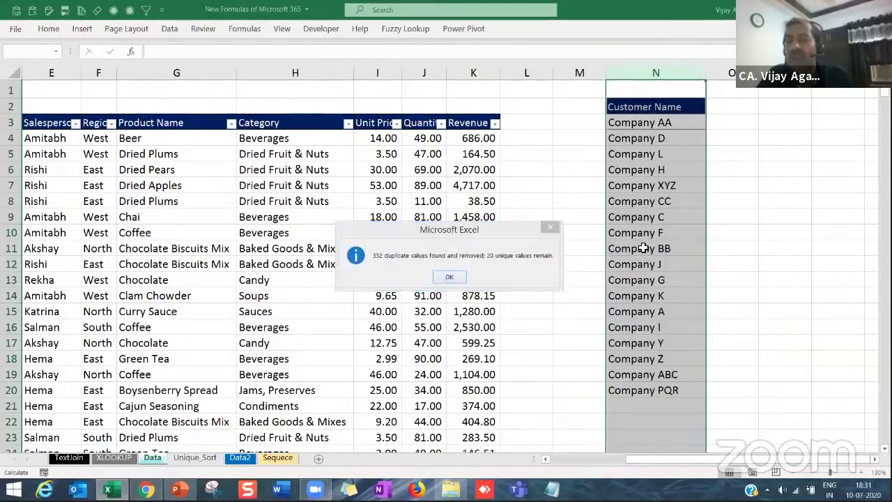
- Dismiss the duplicates-removed message and review the unique list in N3:N20
{"action": "left_click", "coordinate": [449, 278]}
{"action": "left_click_drag", "start_coordinate": [656, 123], "coordinate": [663, 387]}
{"action": "left_click_drag", "start_coordinate": [667, 123], "coordinate": [662, 391]}
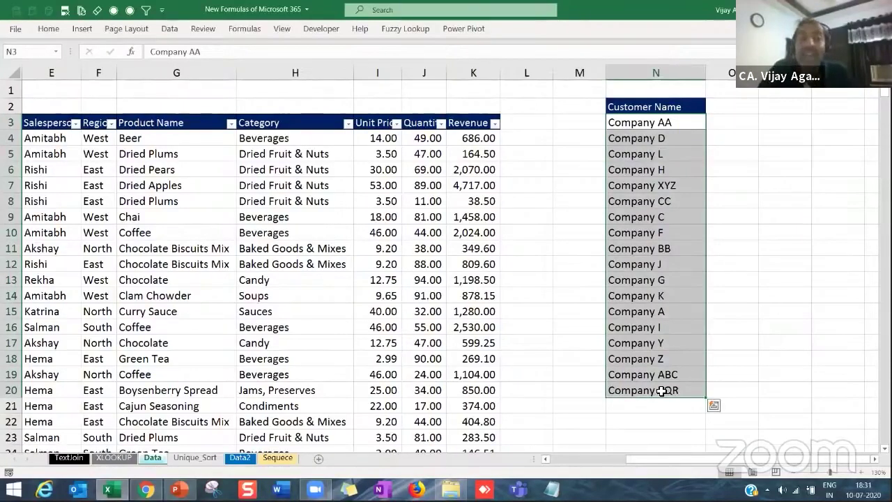
{"action": "left_click", "coordinate": [342, 295]}
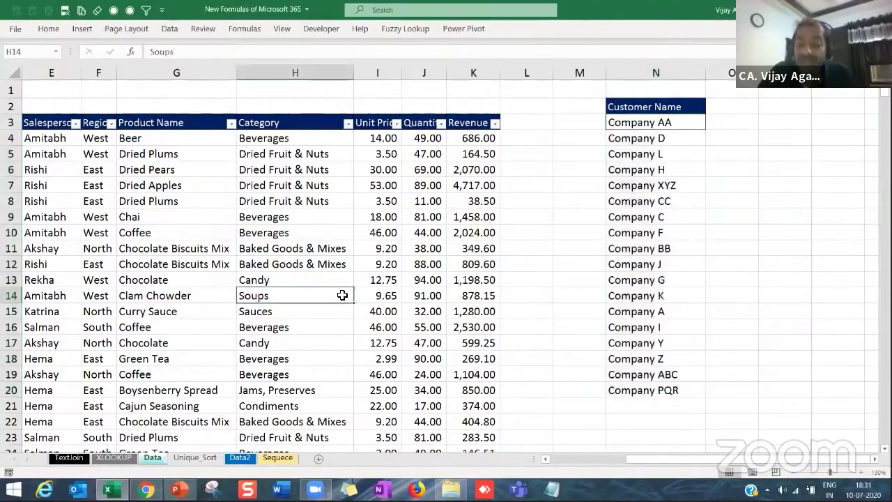
{"action": "key", "text": "Left"}
{"action": "key", "text": "Left"}
{"action": "key", "text": "Left"}
{"action": "key", "text": "Left"}
{"action": "key", "text": "Left"}
{"action": "key", "text": "Left"}
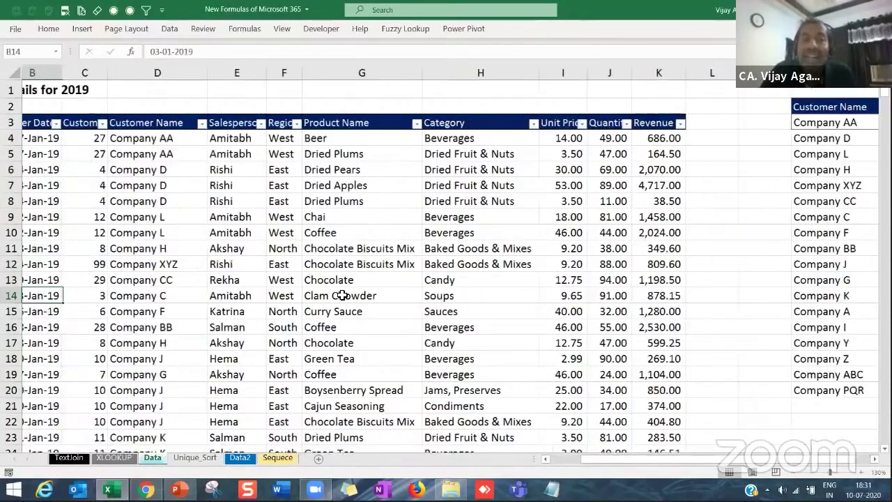
- Replace Company D in cell D8 with a person's name
{"action": "left_click", "coordinate": [165, 201]}
{"action": "type", "text": "D"}
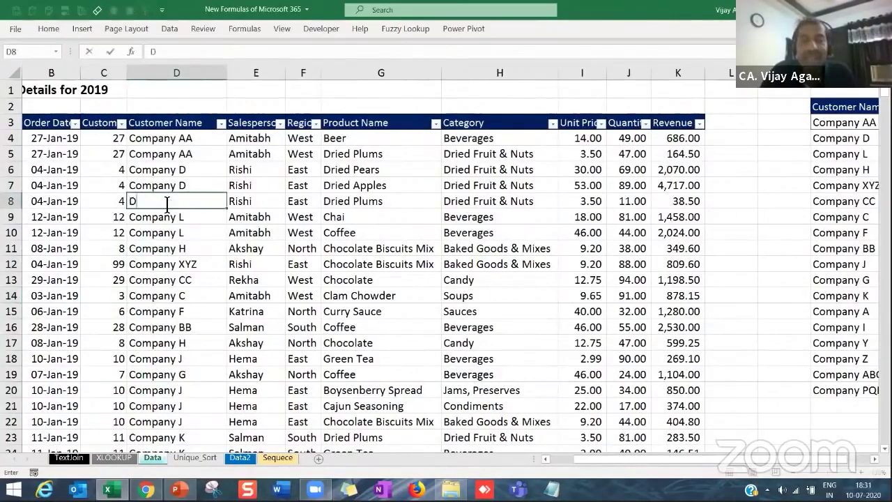
{"action": "type", "text": "eepak"}
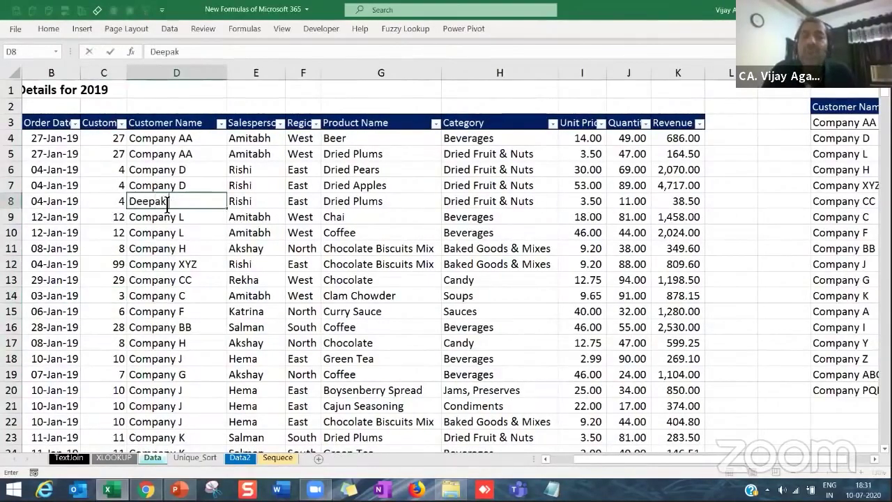
{"action": "type", "text": " Ji"}
{"action": "key", "text": "Up"}
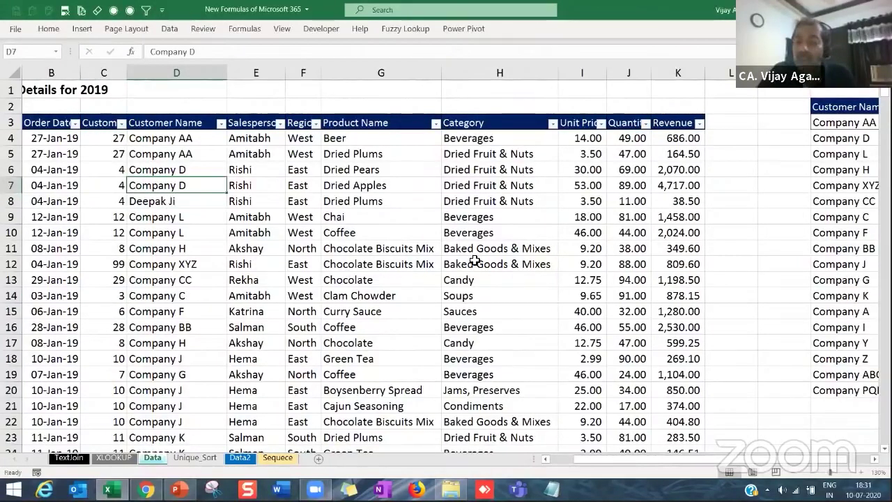
{"action": "key", "text": "Right"}
{"action": "key", "text": "Right"}
{"action": "key", "text": "Right"}
{"action": "key", "text": "Right"}
{"action": "key", "text": "Right"}
{"action": "key", "text": "Right"}
{"action": "key", "text": "Right"}
{"action": "key", "text": "Right"}
{"action": "key", "text": "Right"}
{"action": "key", "text": "Right"}
{"action": "key", "text": "Right"}
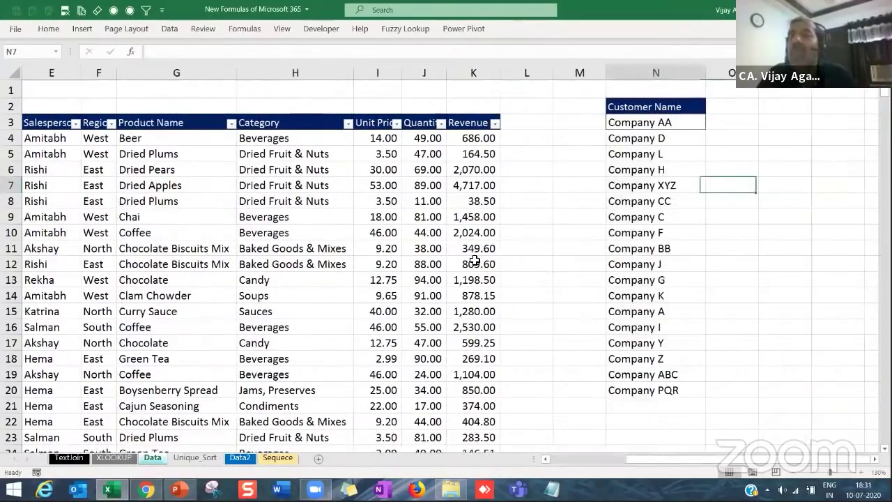
{"action": "key", "text": "Left"}
{"action": "key", "text": "Down"}
{"action": "key", "text": "Down"}
{"action": "key", "text": "Down"}
{"action": "key", "text": "Down"}
{"action": "key", "text": "Down"}
{"action": "key", "text": "Down"}
{"action": "key", "text": "Down"}
{"action": "key", "text": "Down"}
{"action": "key", "text": "Down"}
{"action": "key", "text": "Down"}
{"action": "key", "text": "Down"}
{"action": "key", "text": "Down"}
{"action": "key", "text": "Down"}
{"action": "key", "text": "Down"}
{"action": "key", "text": "Down"}
{"action": "key", "text": "Down"}
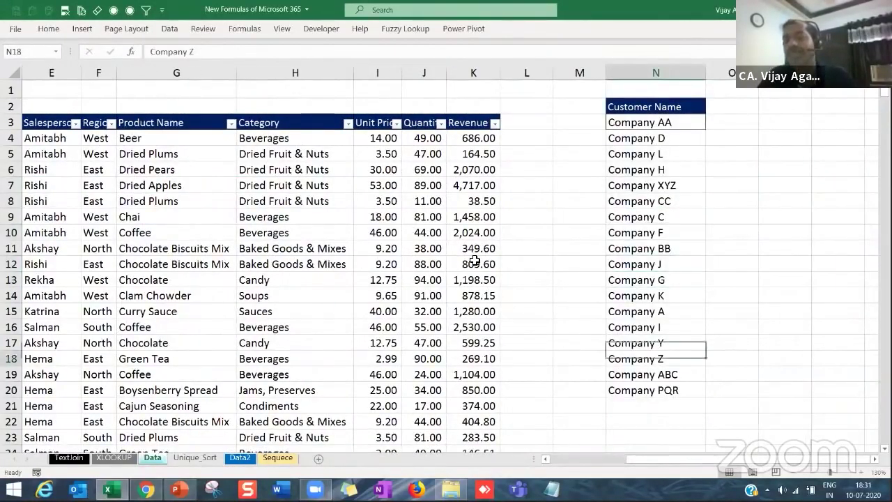
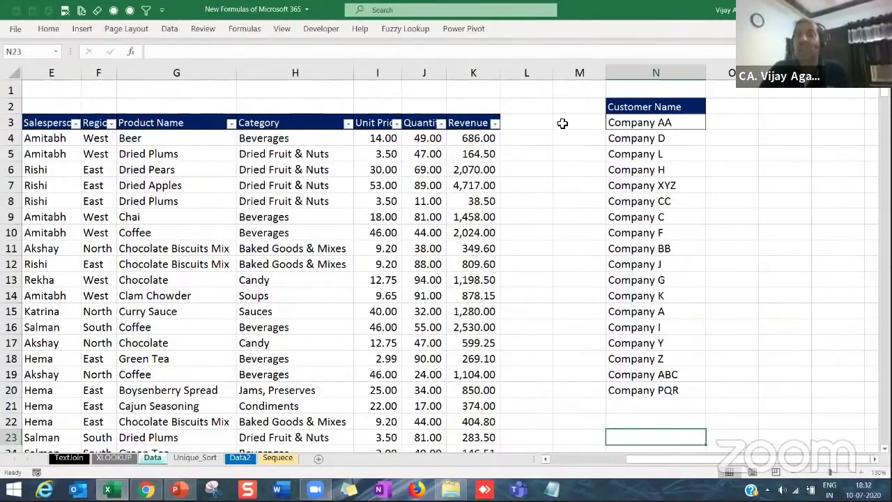
- Delete the Customer Name list from column N of the Data sheet
{"action": "left_click", "coordinate": [632, 77]}
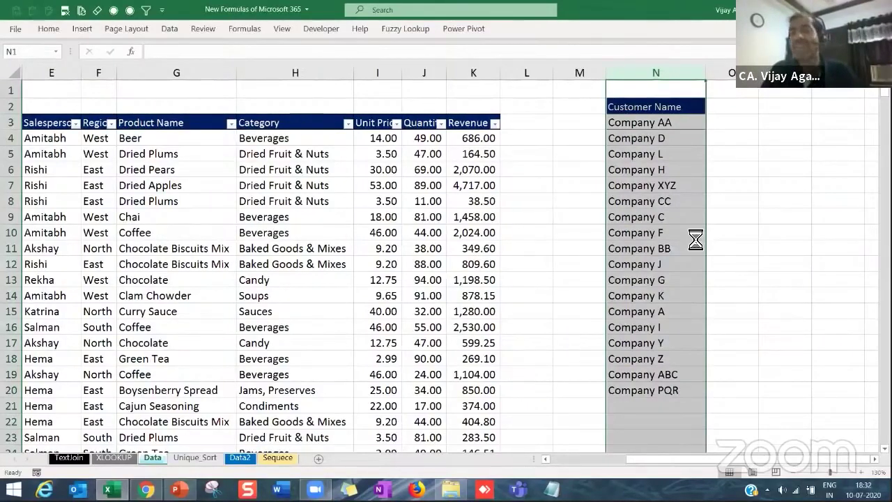
{"action": "key", "text": "Delete"}
{"action": "left_click", "coordinate": [662, 237]}
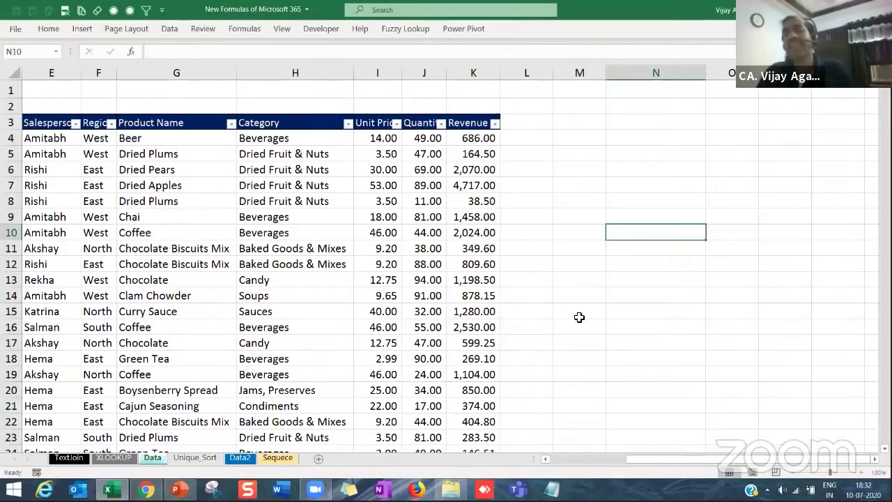
{"action": "left_click", "coordinate": [575, 252]}
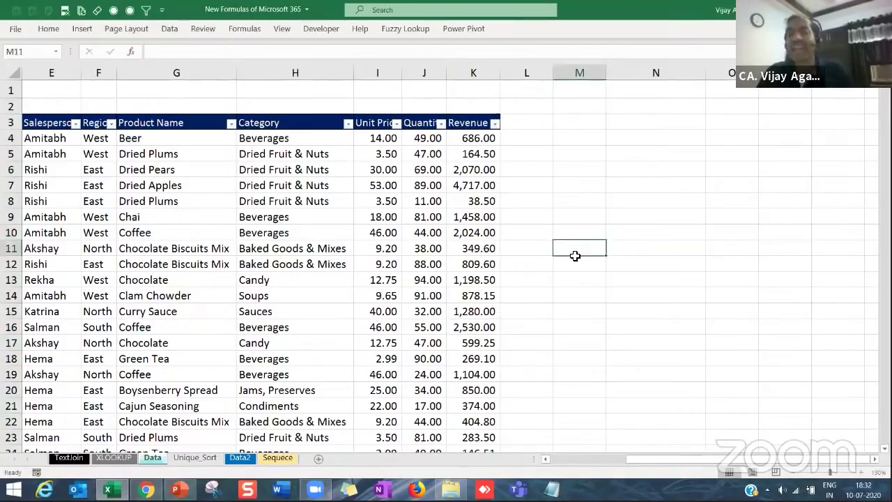
- Browse the TextJoin, Sequece, Data2, Unique_Sort and Data sheets, ending on XLOOKUP
{"action": "left_click", "coordinate": [69, 458]}
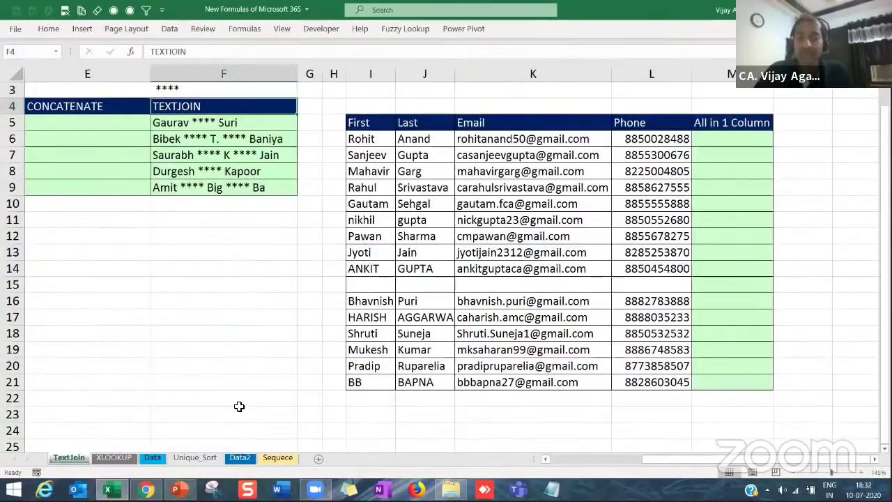
{"action": "key", "text": "ctrl+Home"}
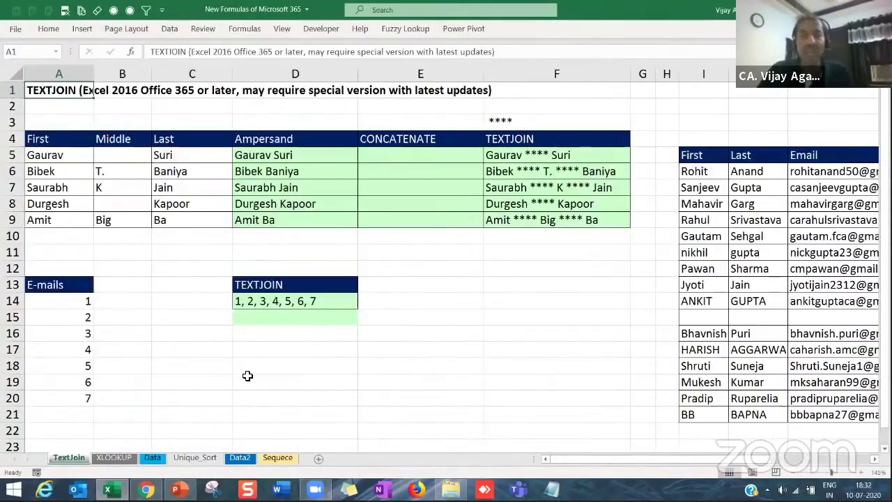
{"action": "scroll", "coordinate": [247, 376], "scroll_direction": "down", "scroll_amount": 3}
{"action": "left_click", "coordinate": [273, 459]}
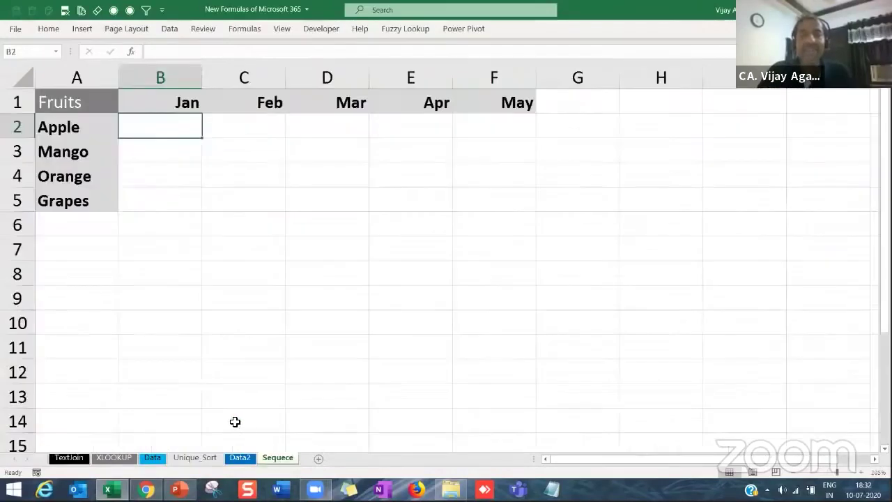
{"action": "left_click", "coordinate": [237, 460]}
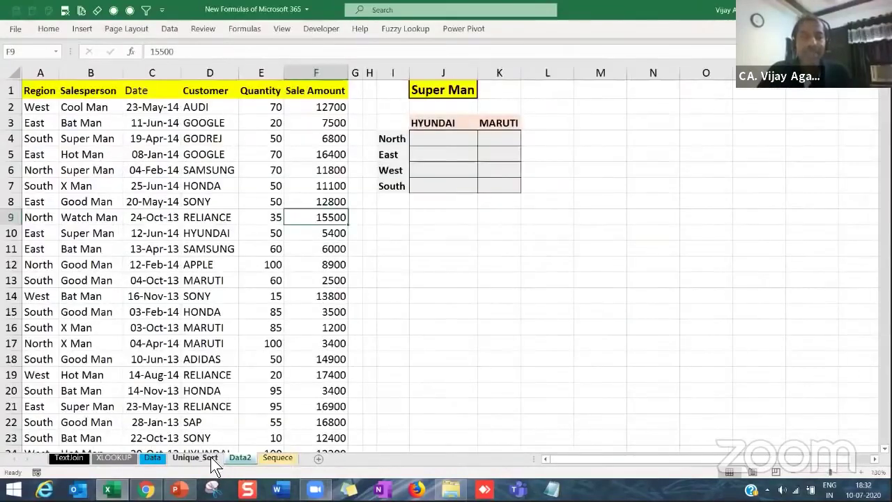
{"action": "left_click", "coordinate": [210, 458]}
{"action": "left_click", "coordinate": [155, 460]}
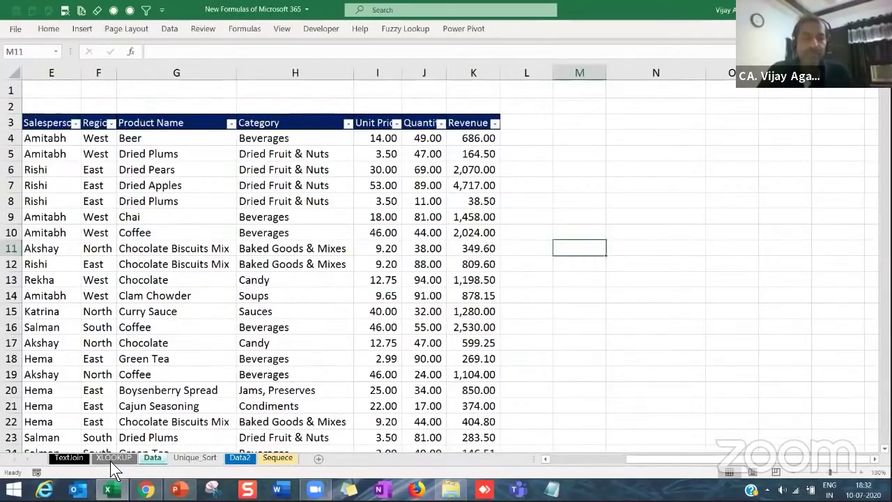
{"action": "left_click", "coordinate": [113, 461]}
{"action": "left_click", "coordinate": [243, 355]}
- Enter a test =B8 reference in B21, then clear it
{"action": "scroll", "coordinate": [235, 361], "scroll_direction": "down", "scroll_amount": 3}
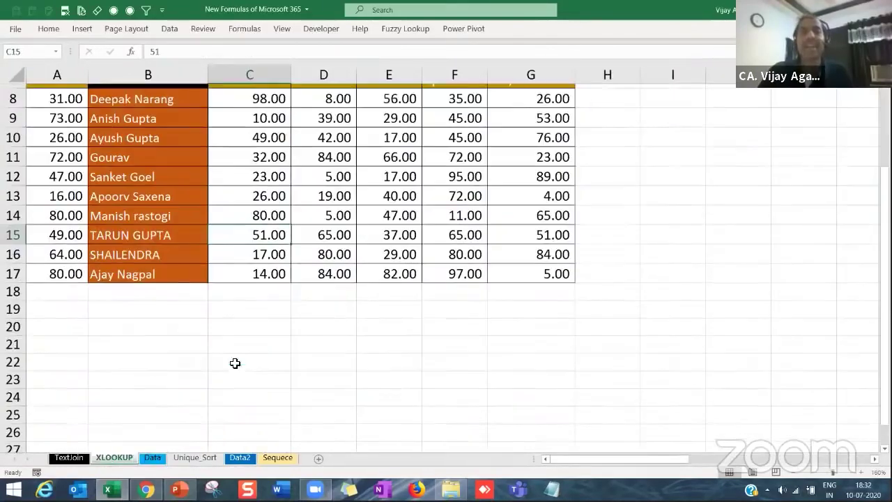
{"action": "scroll", "coordinate": [121, 411], "scroll_direction": "up", "scroll_amount": 2}
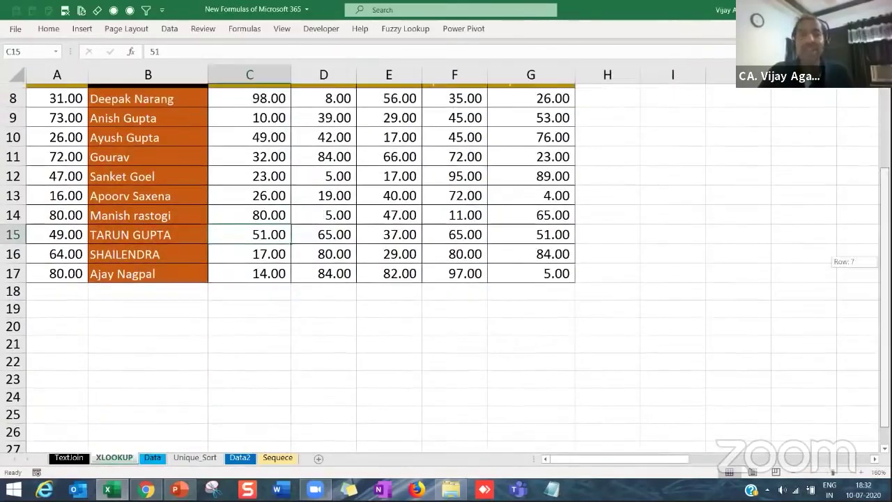
{"action": "left_click", "coordinate": [125, 355]}
{"action": "type", "text": "="}
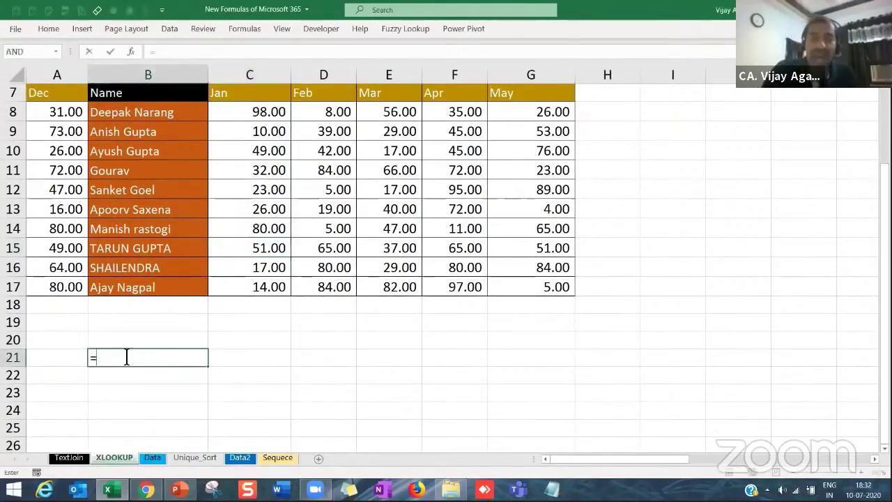
{"action": "left_click", "coordinate": [162, 115]}
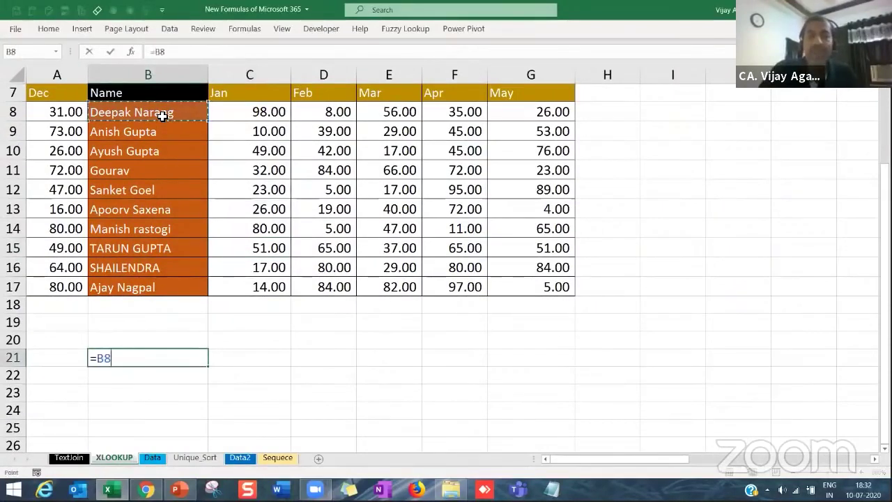
{"action": "key", "text": "Return"}
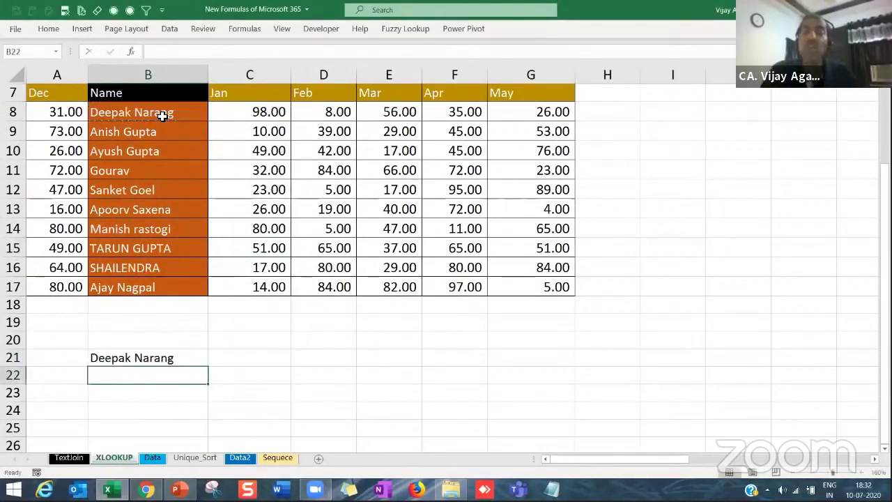
{"action": "key", "text": "Up"}
{"action": "key", "text": "Delete"}
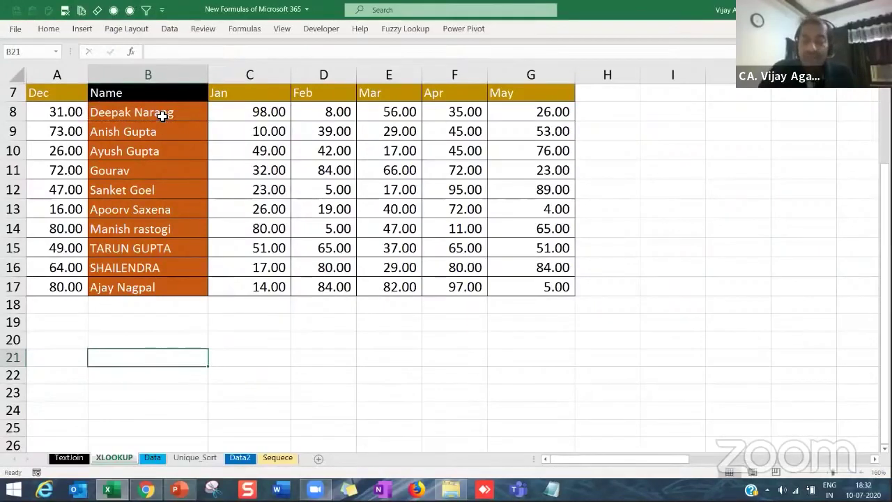
- Enter =B7:G17 in B21 so the names-and-scores table spills below
{"action": "type", "text": "="}
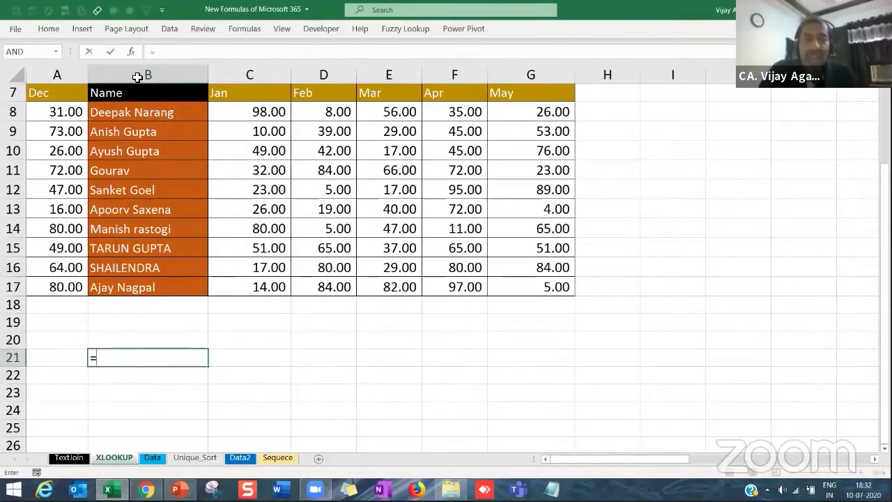
{"action": "left_click_drag", "start_coordinate": [132, 94], "coordinate": [541, 285]}
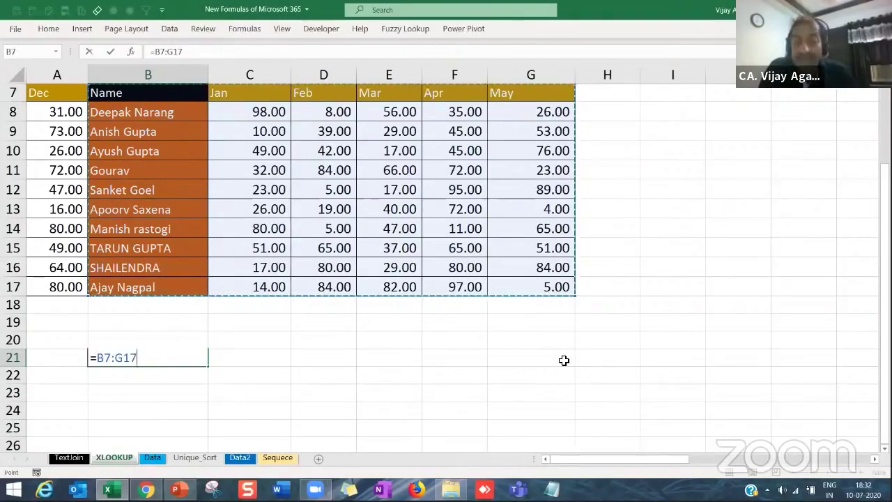
{"action": "key", "text": "Return"}
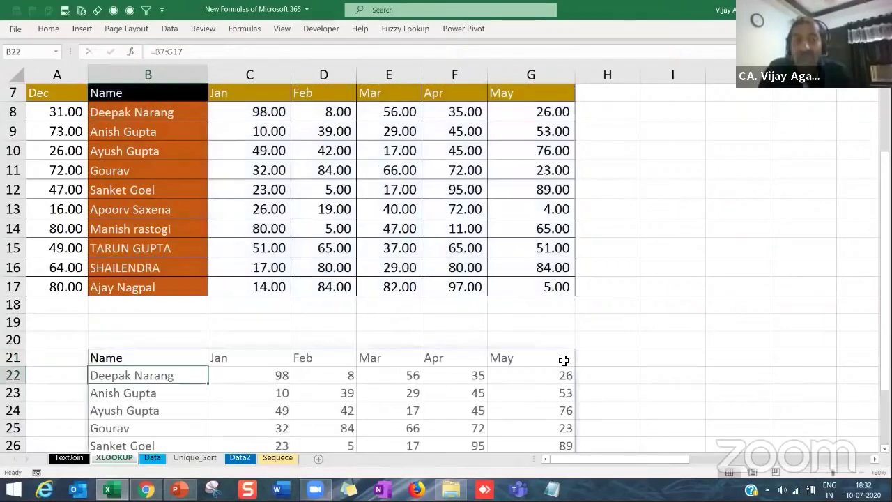
{"action": "scroll", "coordinate": [564, 360], "scroll_direction": "down", "scroll_amount": 3}
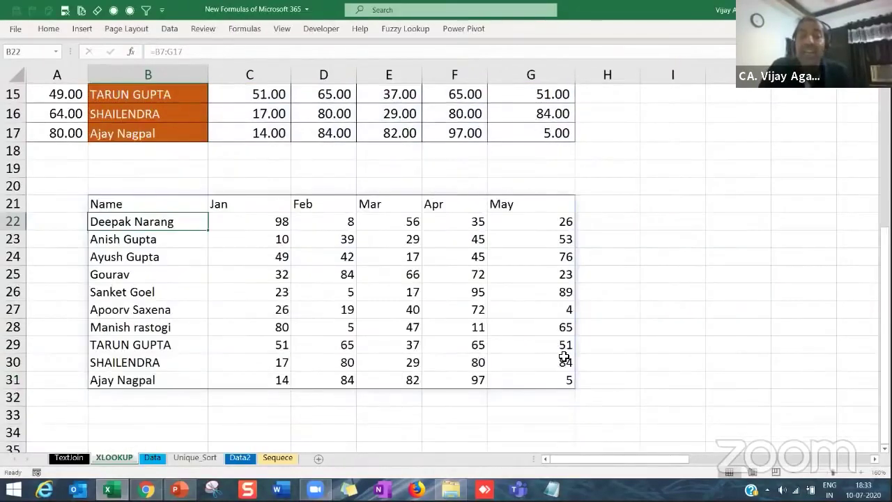
{"action": "scroll", "coordinate": [564, 361], "scroll_direction": "up", "scroll_amount": 3}
{"action": "left_click_drag", "start_coordinate": [155, 117], "coordinate": [552, 294]}
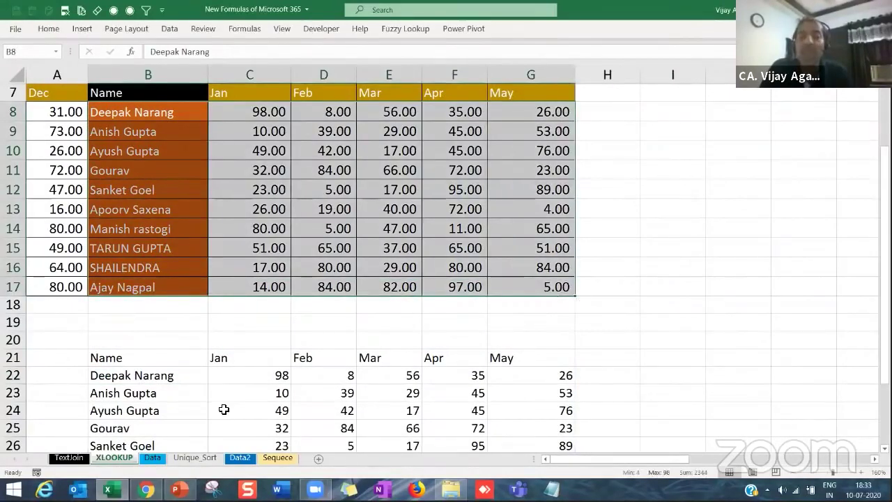
{"action": "scroll", "coordinate": [195, 367], "scroll_direction": "down", "scroll_amount": 3}
{"action": "left_click", "coordinate": [127, 204]}
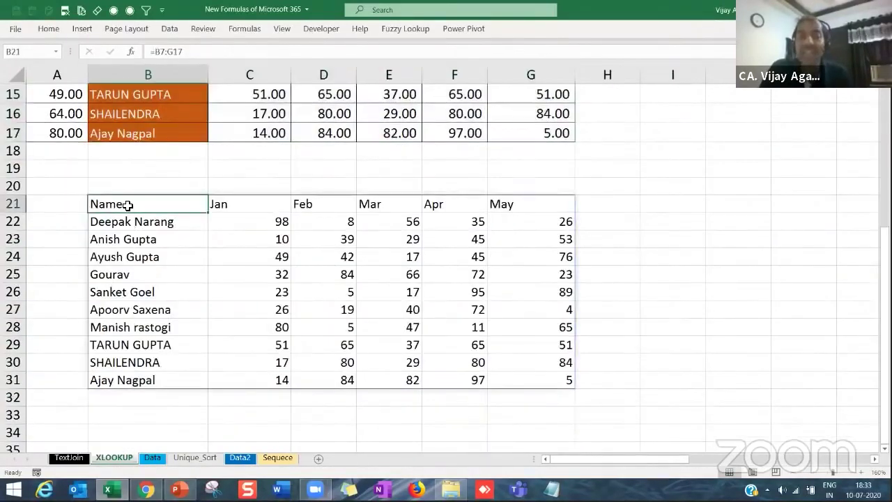
{"action": "double_click", "coordinate": [129, 205]}
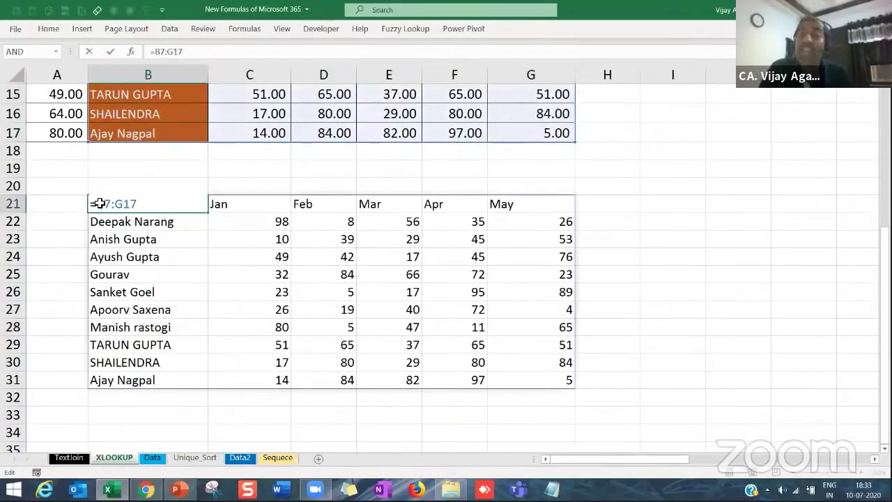
{"action": "type", "text": "@"}
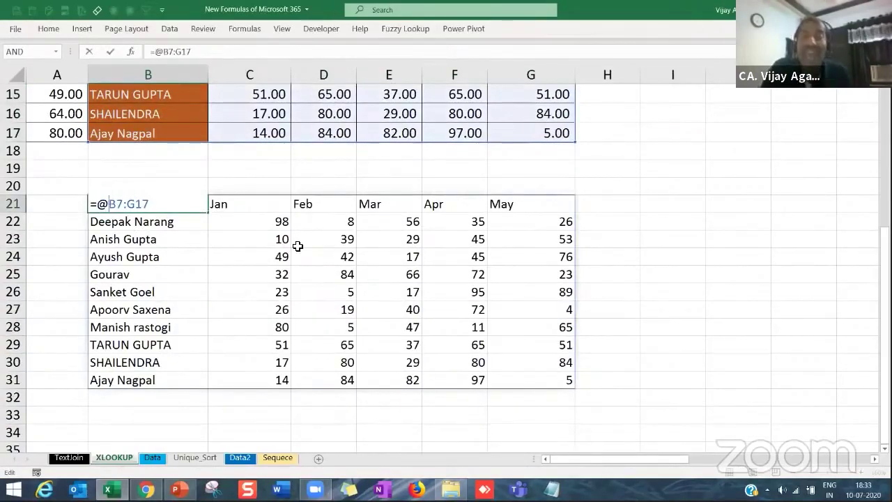
{"action": "key", "text": "Return"}
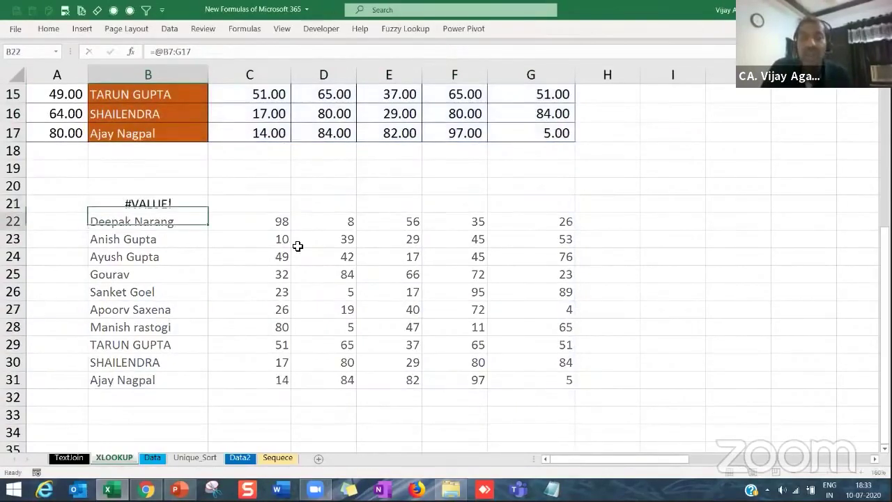
- Remove the @ so B21 reads =B7:G17 and the table spills again
{"action": "key", "text": "Up"}
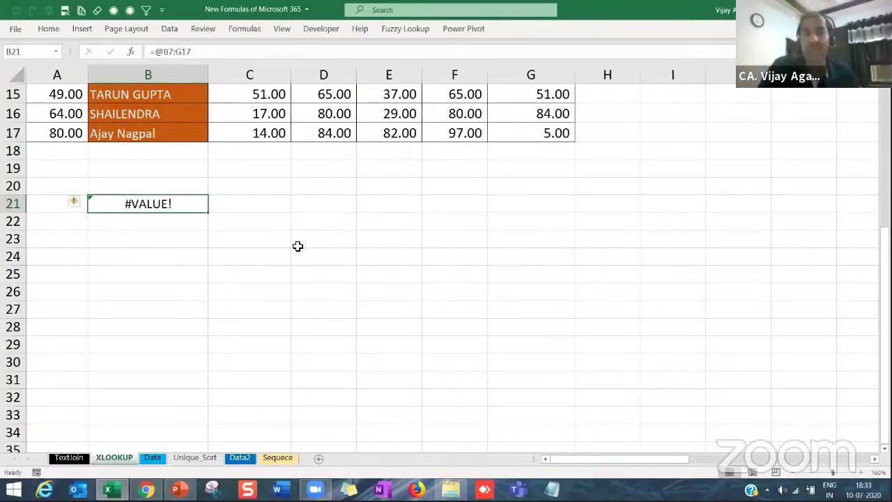
{"action": "scroll", "coordinate": [307, 269], "scroll_direction": "up", "scroll_amount": 5}
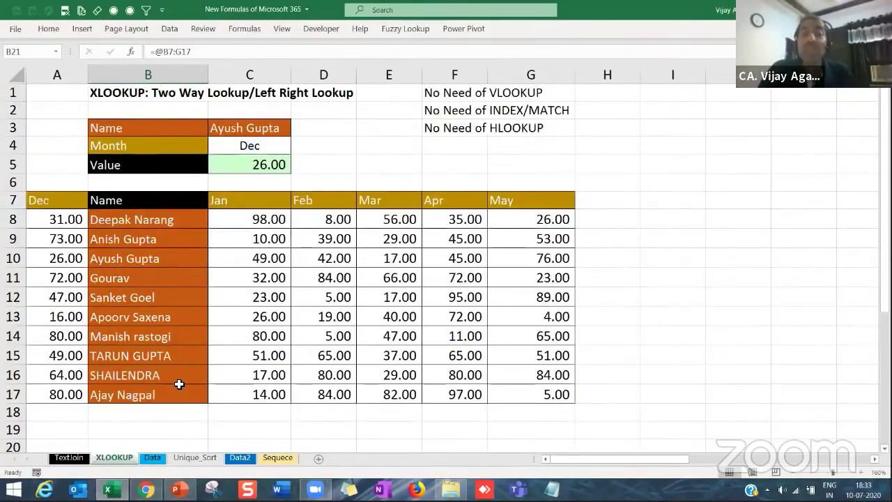
{"action": "scroll", "coordinate": [168, 335], "scroll_direction": "down", "scroll_amount": 3}
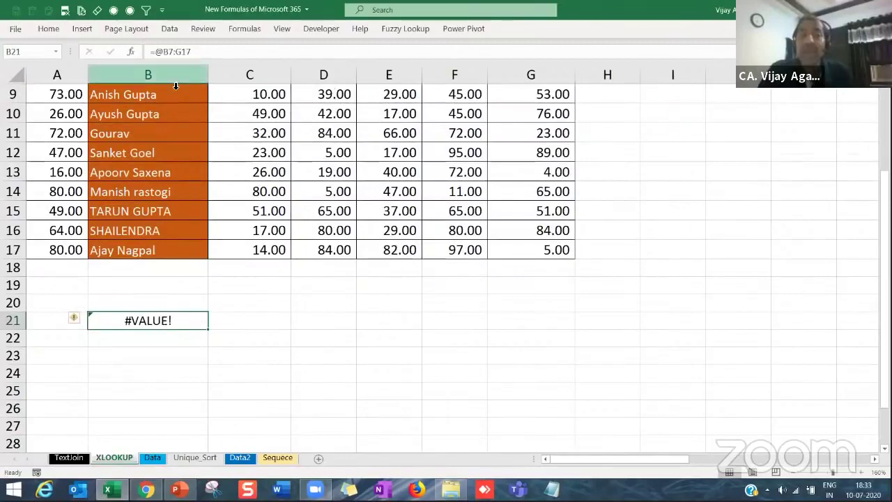
{"action": "left_click", "coordinate": [164, 53]}
{"action": "key", "text": "BackSpace"}
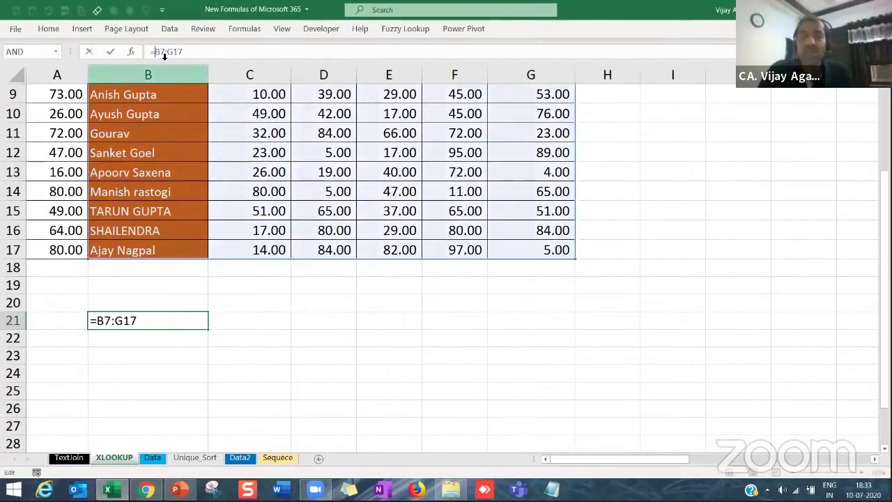
{"action": "key", "text": "Return"}
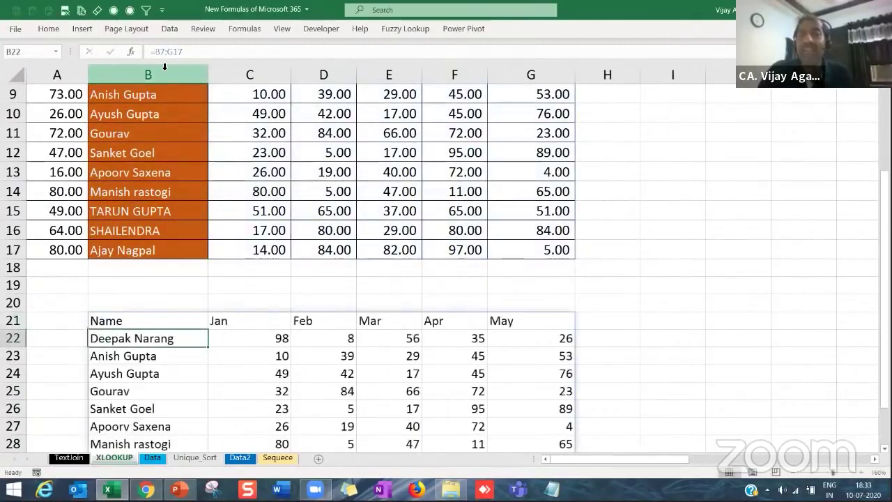
- Fill the monthly values C10:G14 with 1000
{"action": "left_click", "coordinate": [159, 113]}
{"action": "left_click_drag", "start_coordinate": [243, 116], "coordinate": [540, 199]}
{"action": "type", "text": "1000"}
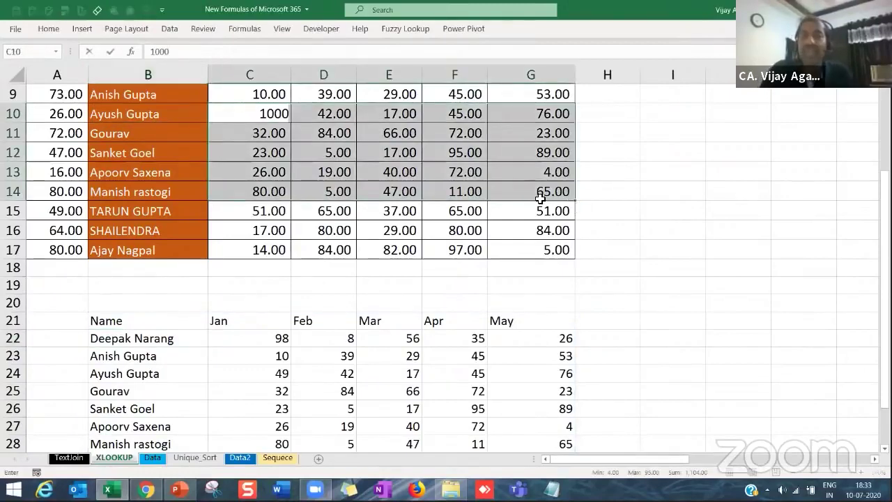
{"action": "key", "text": "ctrl+Return"}
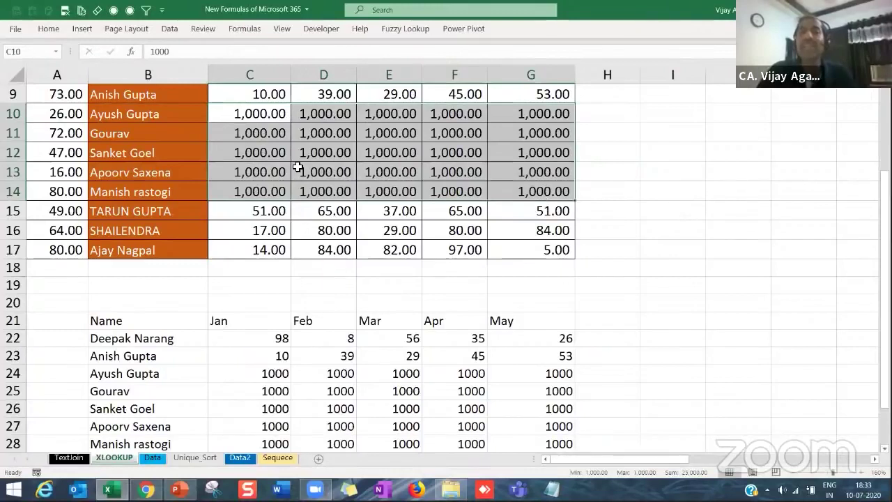
- Rename B10 to Neha and B11 to Deepak
{"action": "left_click", "coordinate": [190, 115]}
{"action": "type", "text": "Neha"}
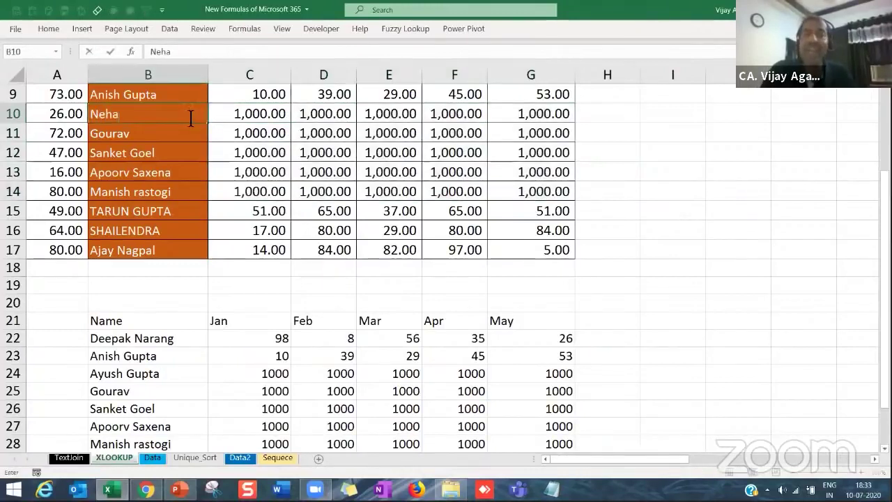
{"action": "key", "text": "Return"}
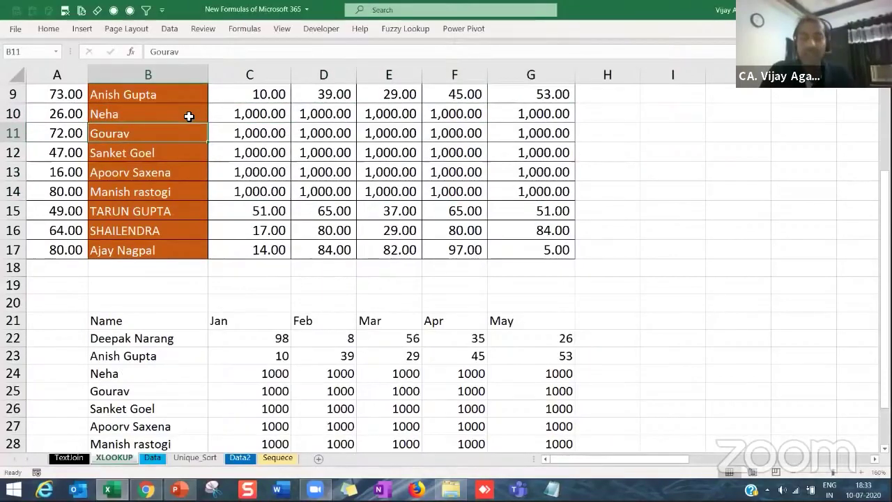
{"action": "type", "text": "Deepak"}
{"action": "key", "text": "Delete"}
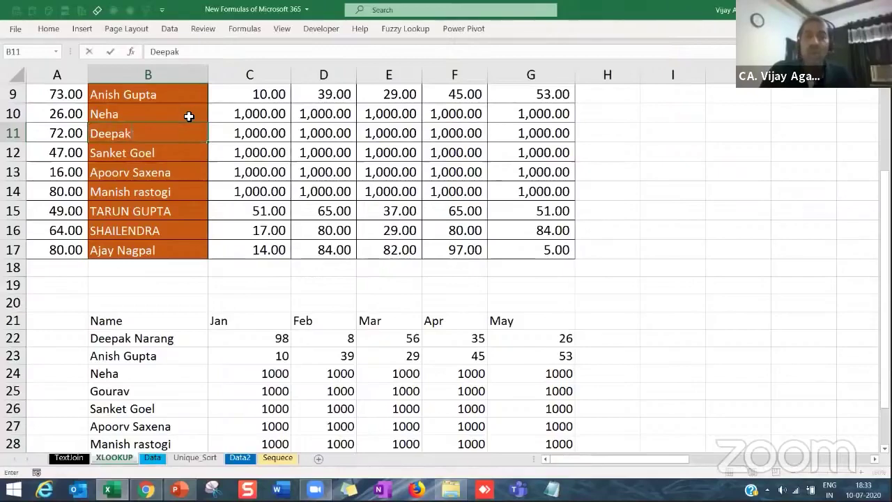
{"action": "key", "text": "Return"}
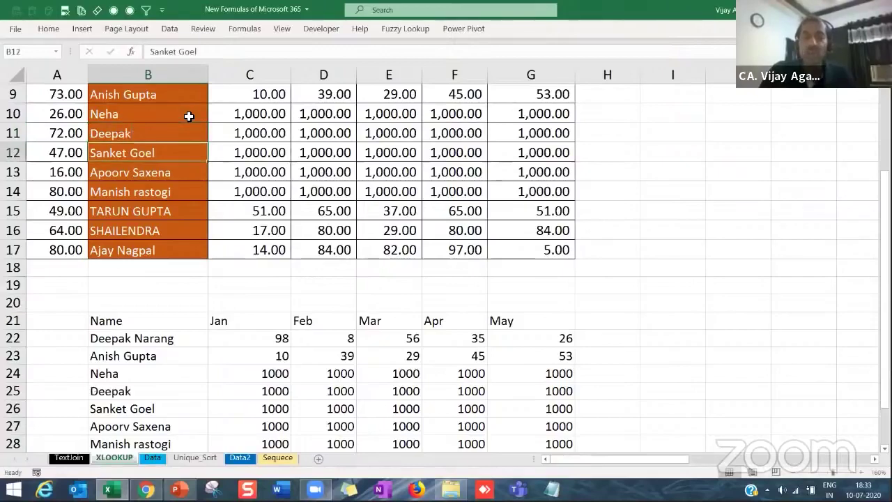
- Delete rows 12 through 14 from the source table
{"action": "left_click", "coordinate": [117, 376]}
{"action": "left_click_drag", "start_coordinate": [19, 155], "coordinate": [19, 200]}
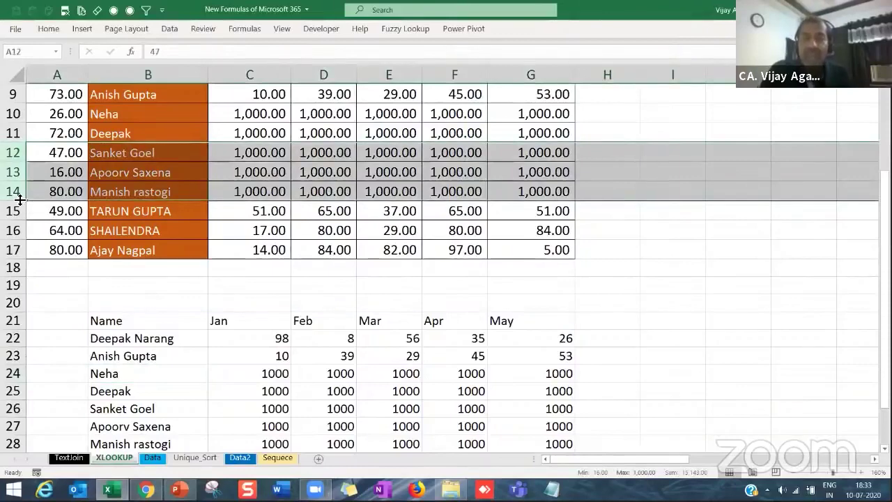
{"action": "key", "text": "ctrl+minus"}
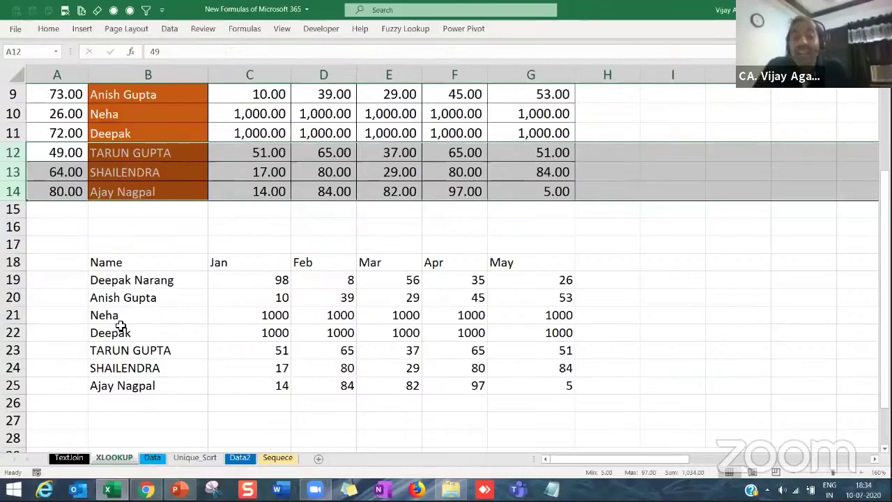
- On the Data sheet, review the Customer Name column and select empty cell N2
{"action": "left_click", "coordinate": [152, 459]}
{"action": "left_click", "coordinate": [188, 276]}
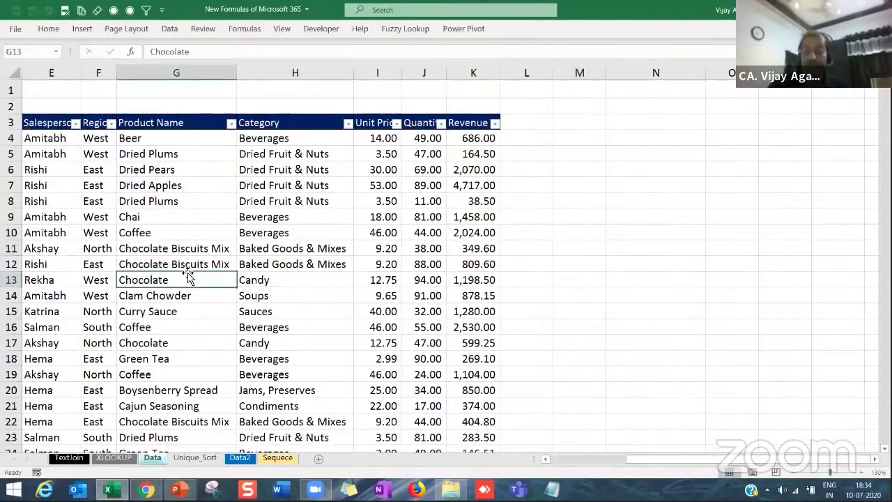
{"action": "key", "text": "ctrl+Home"}
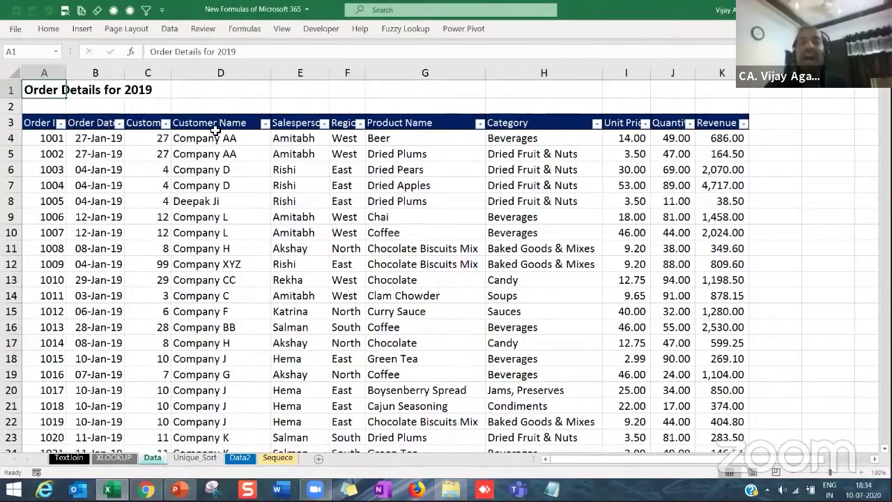
{"action": "left_click", "coordinate": [217, 126]}
{"action": "left_click", "coordinate": [219, 142]}
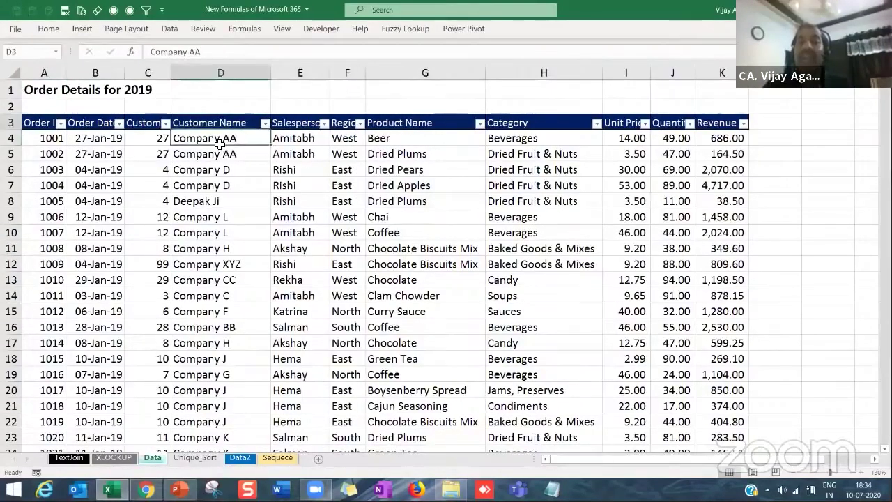
{"action": "key", "text": "Up"}
{"action": "left_click", "coordinate": [237, 171]}
{"action": "key", "text": "ctrl+Up"}
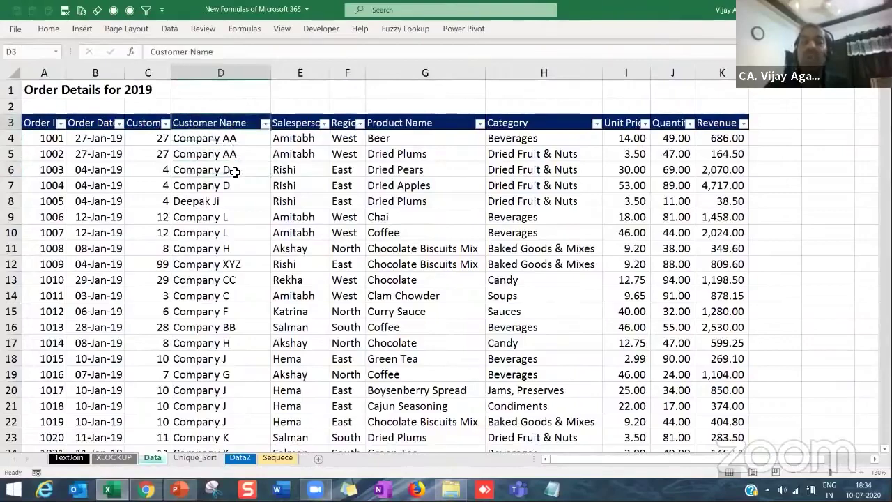
{"action": "left_click", "coordinate": [237, 172]}
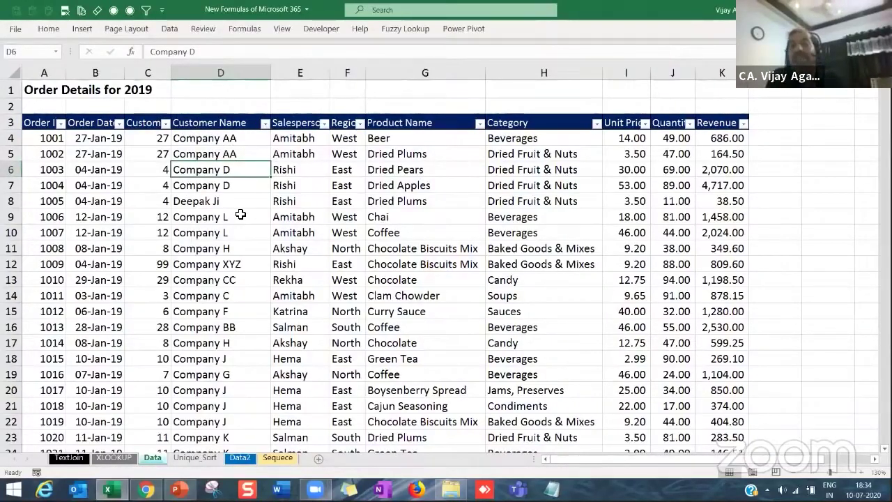
{"action": "key", "text": "Right"}
{"action": "key", "text": "Right"}
{"action": "key", "text": "Right"}
{"action": "key", "text": "Right"}
{"action": "key", "text": "Right"}
{"action": "key", "text": "Right"}
{"action": "key", "text": "Right"}
{"action": "key", "text": "Right"}
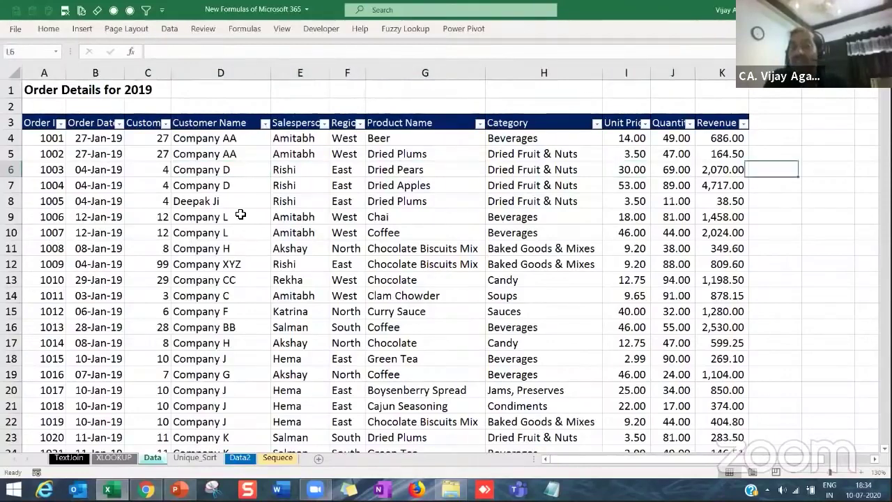
{"action": "key", "text": "Right"}
{"action": "key", "text": "Right"}
{"action": "key", "text": "Right"}
{"action": "key", "text": "Right"}
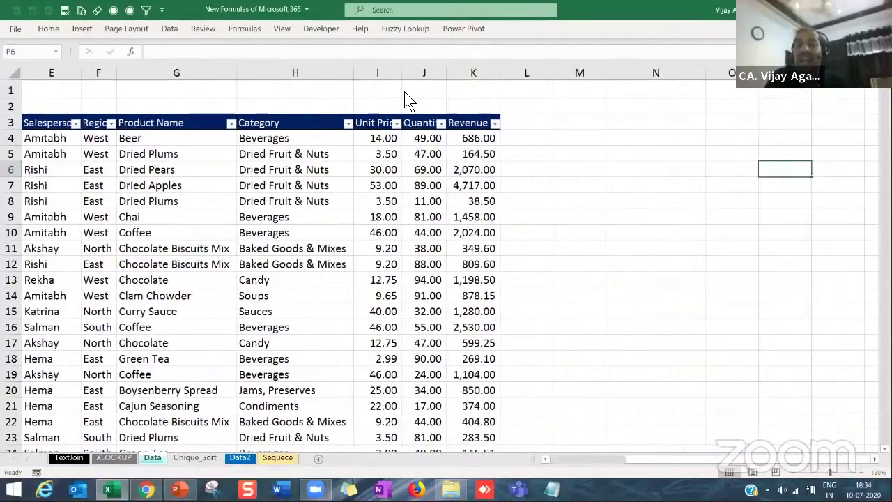
{"action": "left_click", "coordinate": [643, 111]}
- Enter =UNIQUE(D4:D372) in N2 with the Array argument set to the Customer Name column
{"action": "type", "text": "=un"}
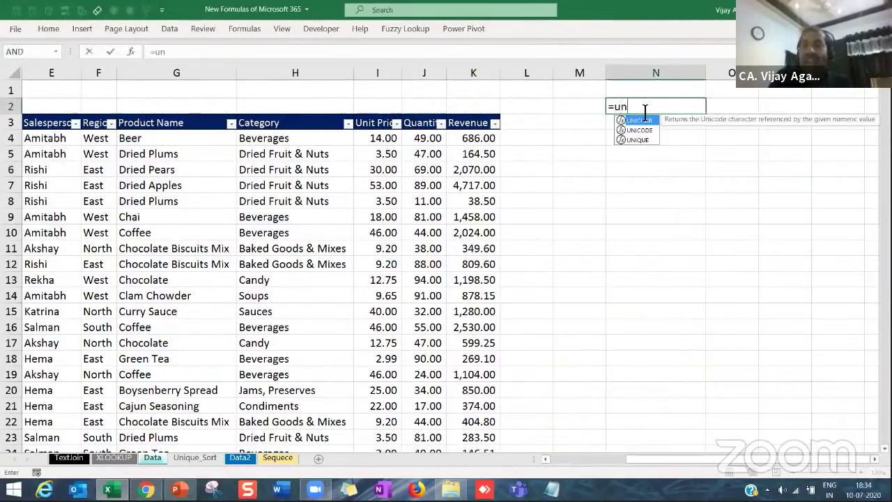
{"action": "type", "text": "ique"}
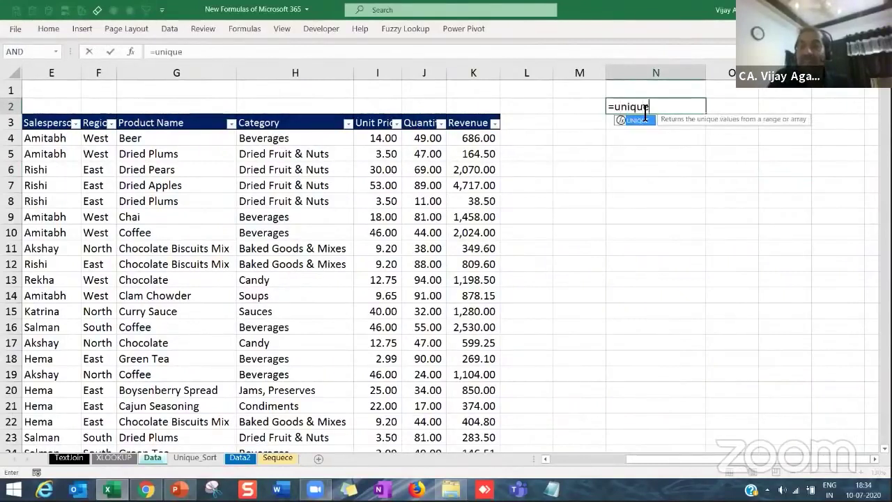
{"action": "type", "text": "("}
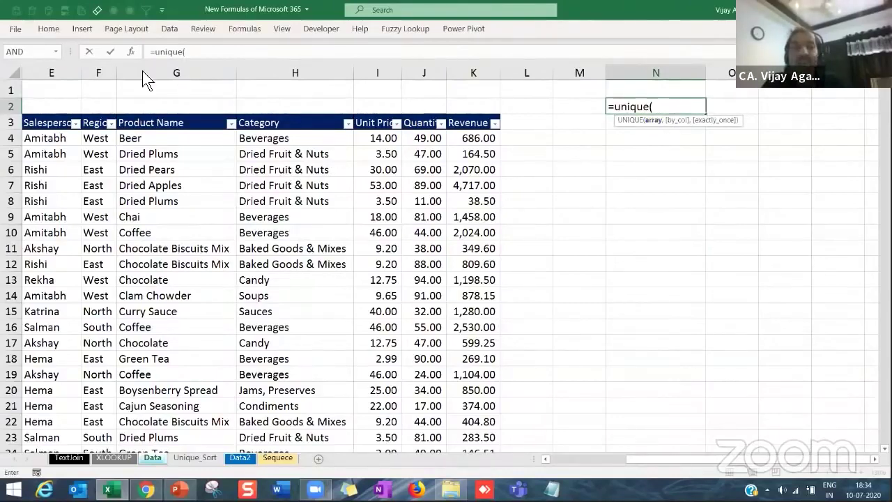
{"action": "left_click", "coordinate": [131, 52]}
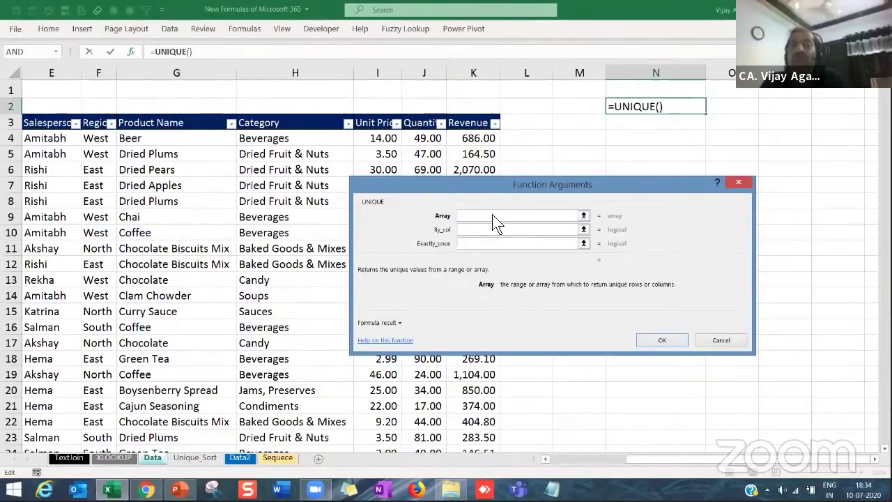
{"action": "left_click", "coordinate": [53, 139]}
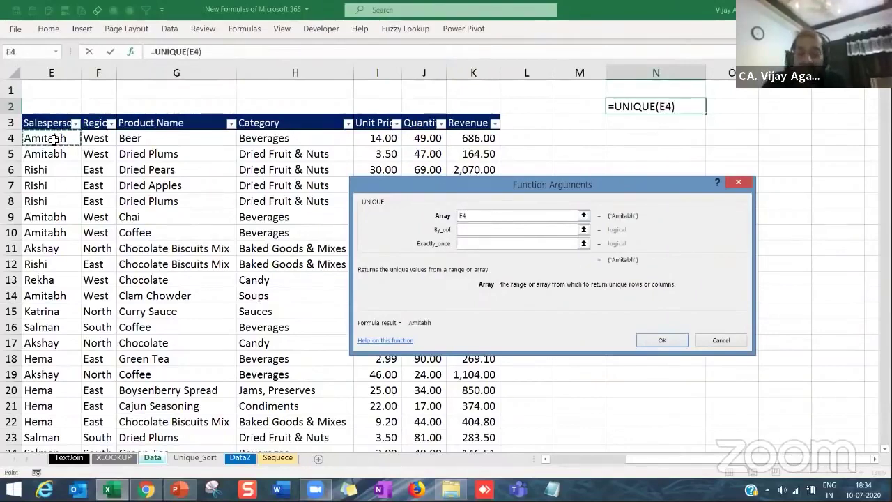
{"action": "key", "text": "Left"}
{"action": "scroll", "coordinate": [53, 139], "scroll_direction": "left", "scroll_amount": 2}
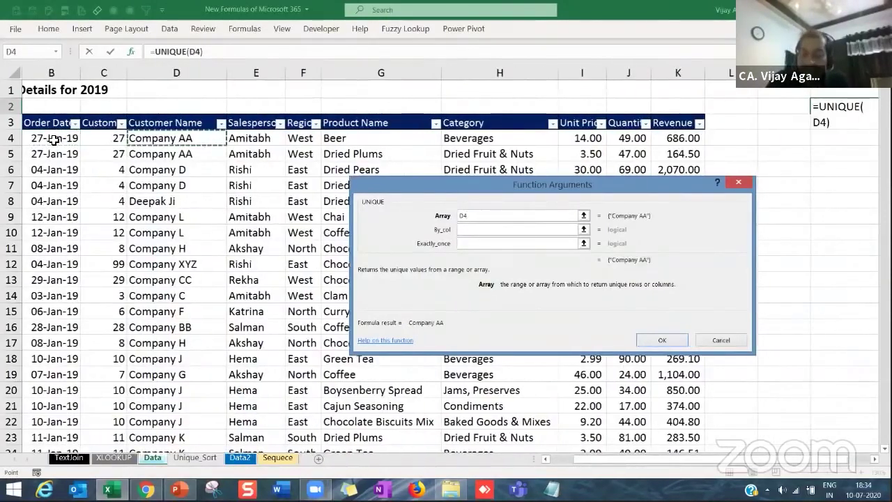
{"action": "key", "text": "End"}
{"action": "key", "text": "shift+Down"}
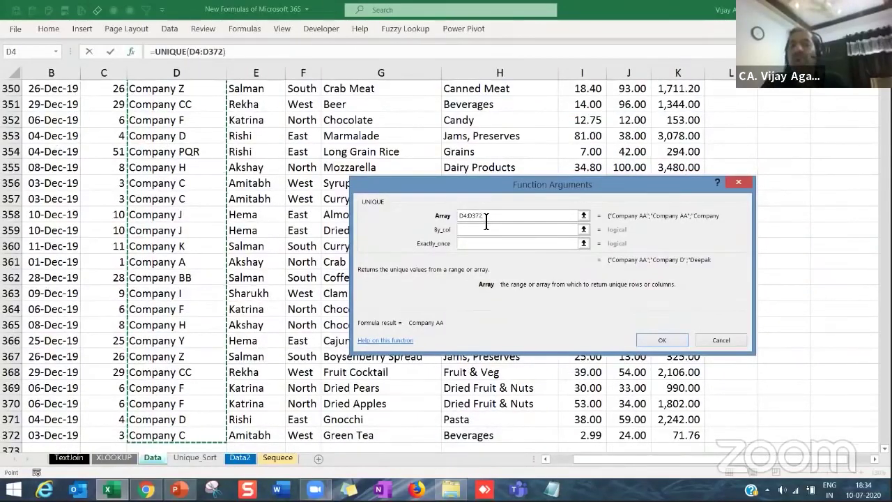
{"action": "left_click", "coordinate": [675, 347]}
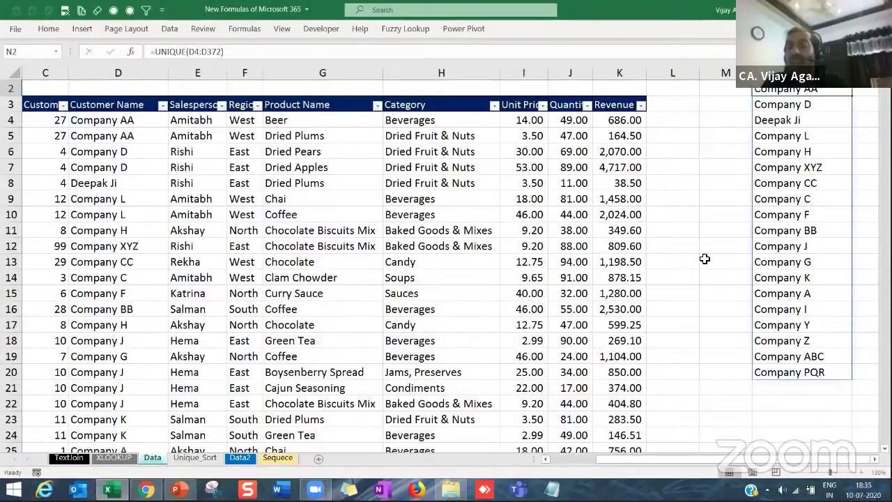
- Inspect the spilled distinct customer names and the N2 formula
{"action": "left_click", "coordinate": [705, 258]}
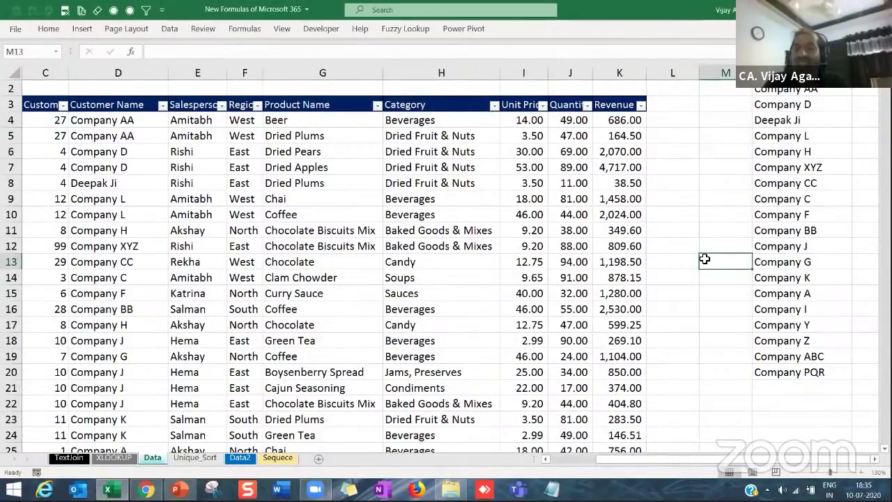
{"action": "scroll", "coordinate": [705, 259], "scroll_direction": "right", "scroll_amount": 3}
{"action": "left_click", "coordinate": [678, 87]}
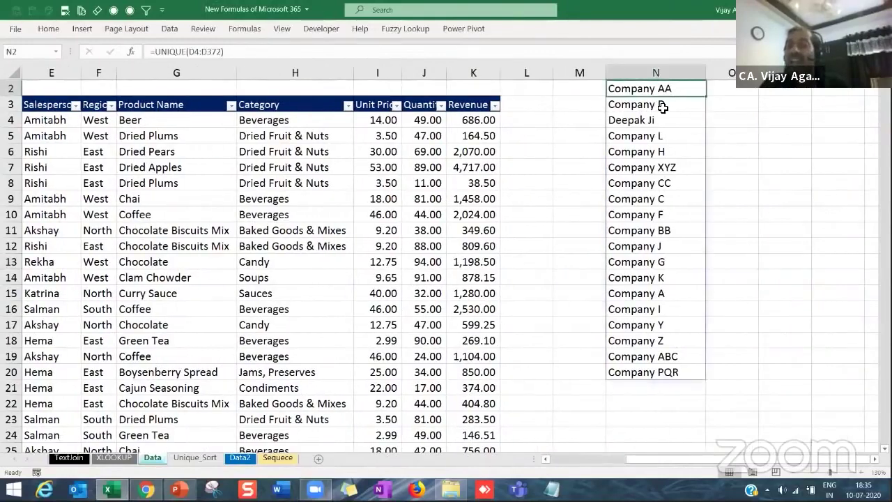
{"action": "left_click", "coordinate": [662, 106]}
{"action": "left_click", "coordinate": [651, 122]}
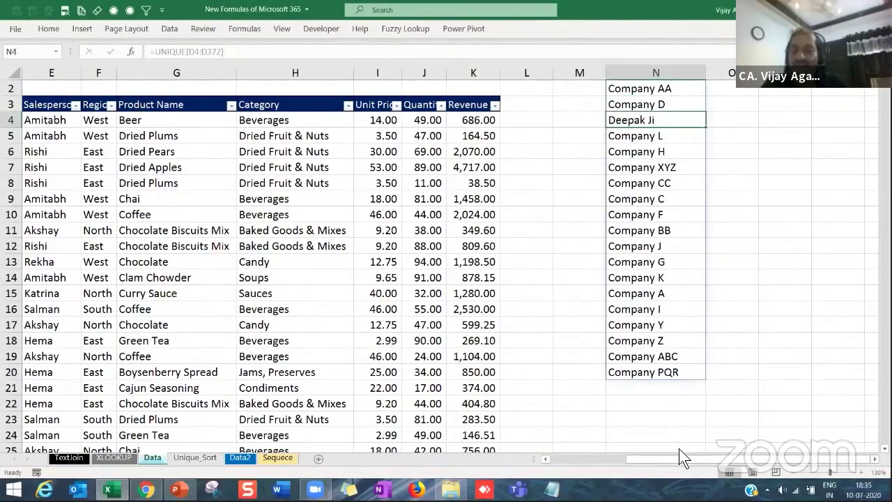
{"action": "left_click_drag", "start_coordinate": [679, 459], "coordinate": [650, 460]}
{"action": "left_click", "coordinate": [202, 131]}
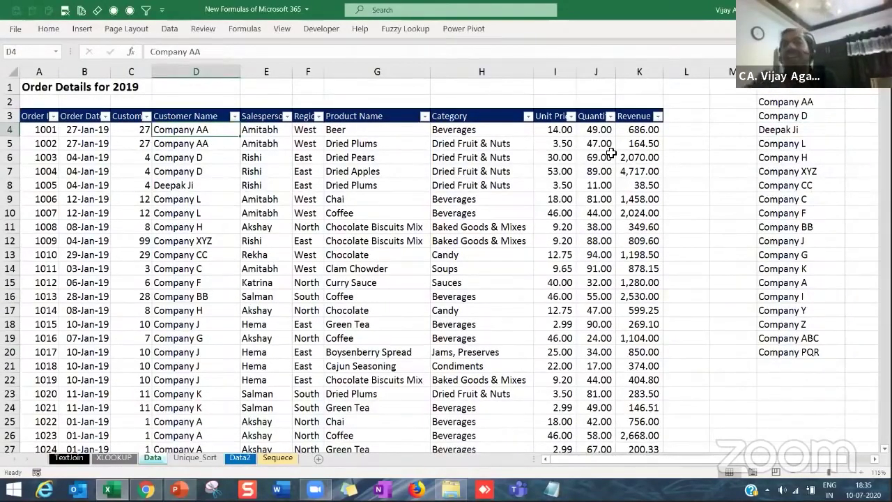
{"action": "left_click", "coordinate": [201, 160]}
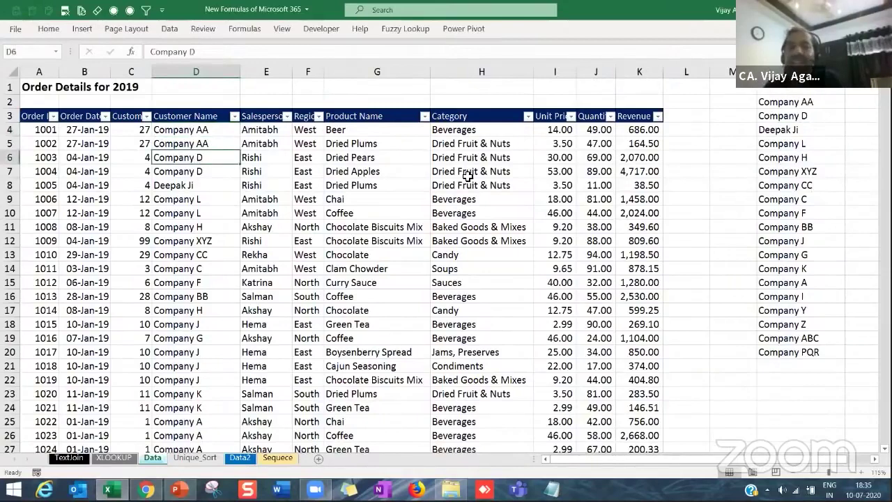
{"action": "left_click", "coordinate": [214, 143]}
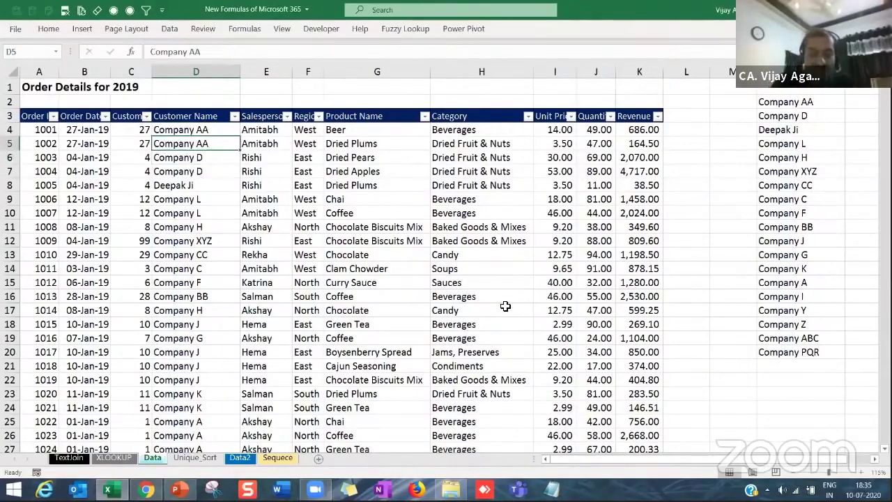
{"action": "type", "text": "Relianc"}
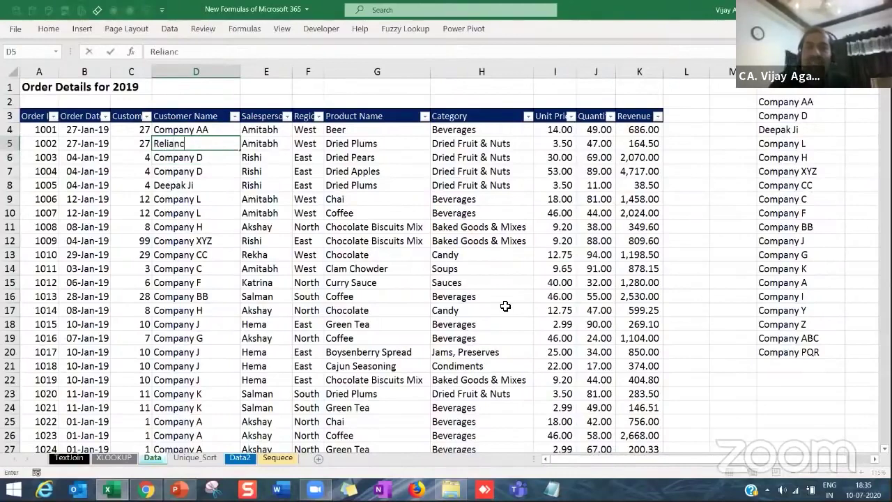
{"action": "type", "text": "e"}
{"action": "key", "text": "Return"}
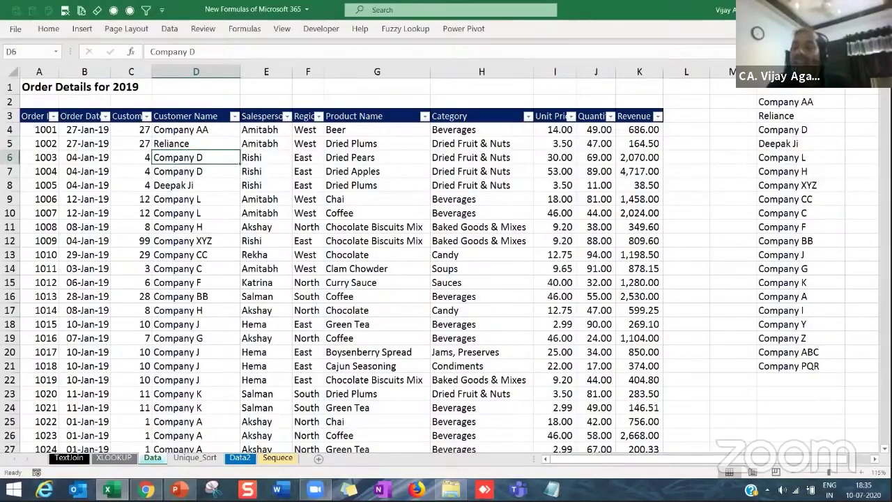
{"action": "left_click", "coordinate": [787, 106]}
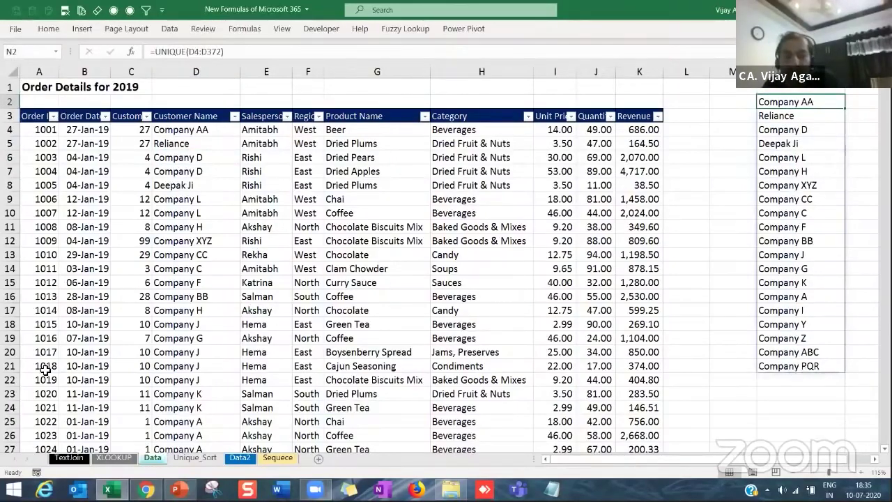
{"action": "left_click", "coordinate": [210, 146]}
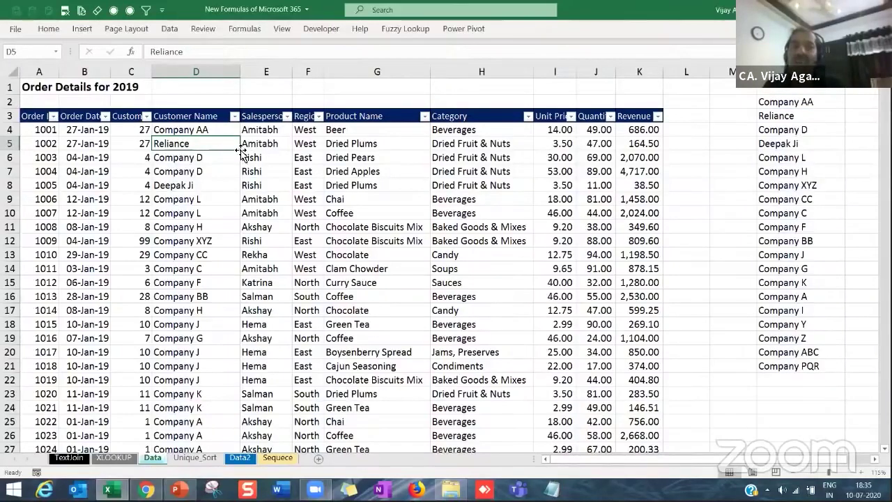
{"action": "double_click", "coordinate": [238, 151]}
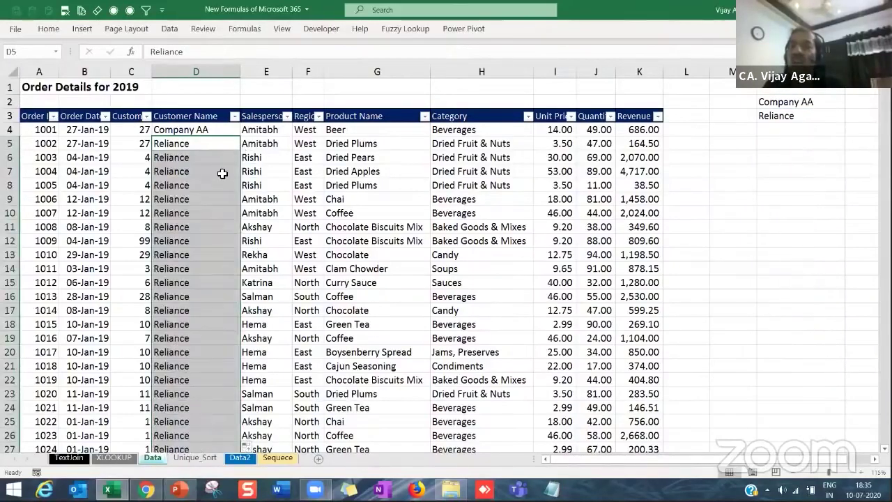
{"action": "left_click", "coordinate": [800, 101]}
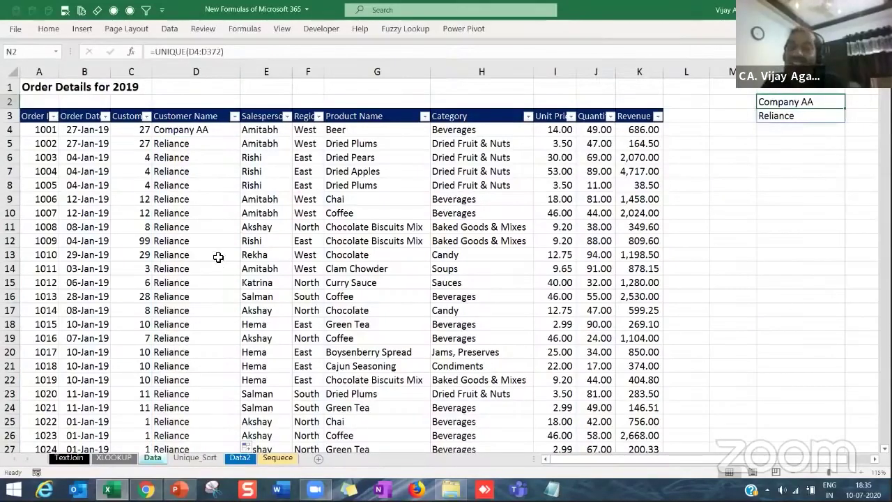
{"action": "left_click", "coordinate": [212, 186]}
{"action": "type", "text": "Deepak"}
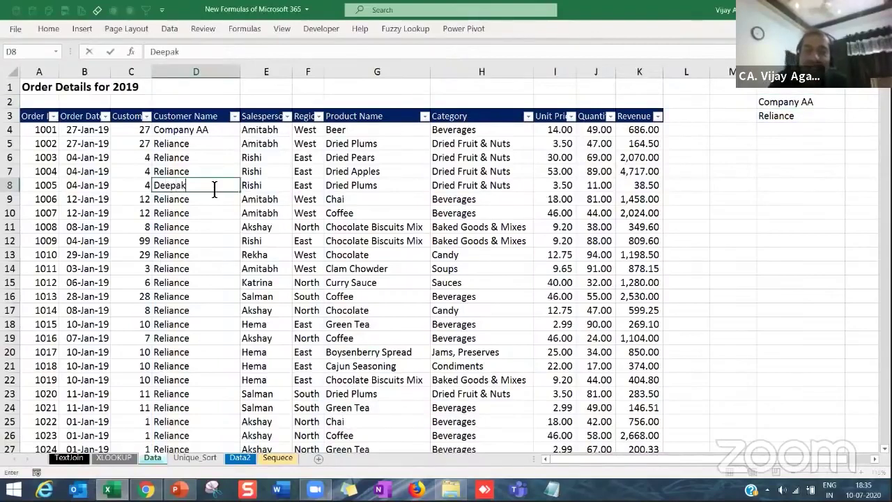
{"action": "key", "text": "Return"}
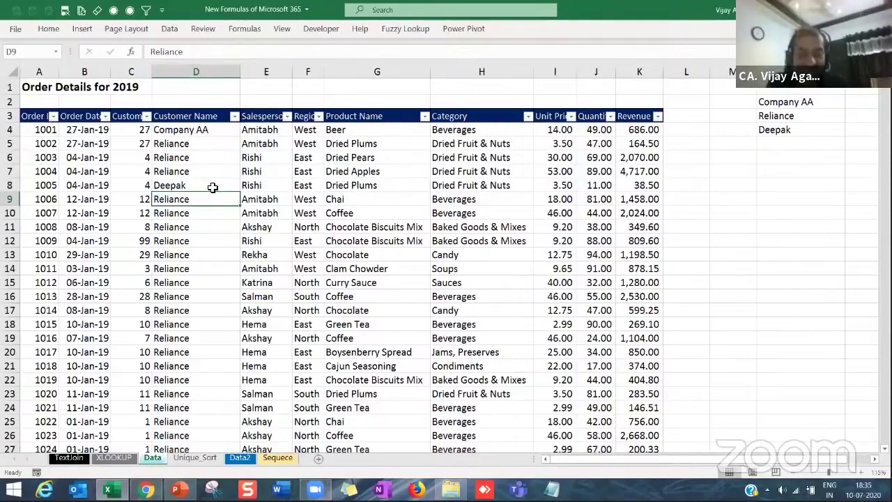
{"action": "key", "text": "ctrl+z"}
{"action": "key", "text": "ctrl+z"}
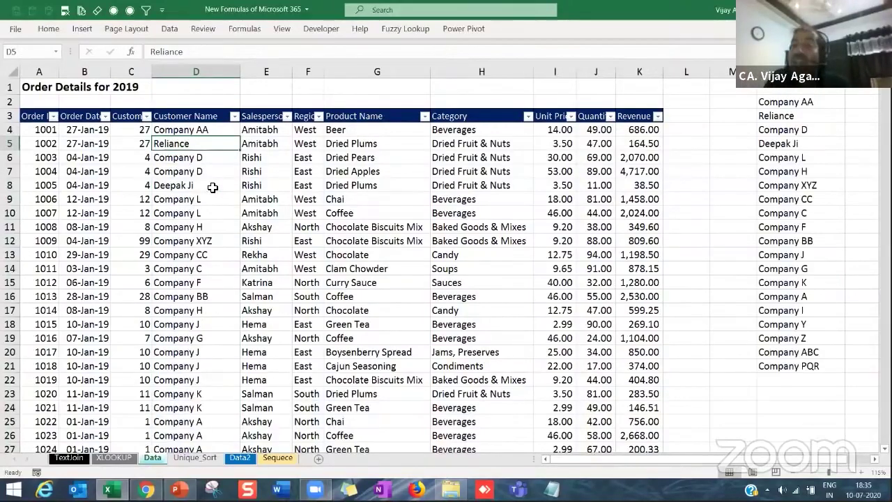
{"action": "left_click", "coordinate": [792, 226]}
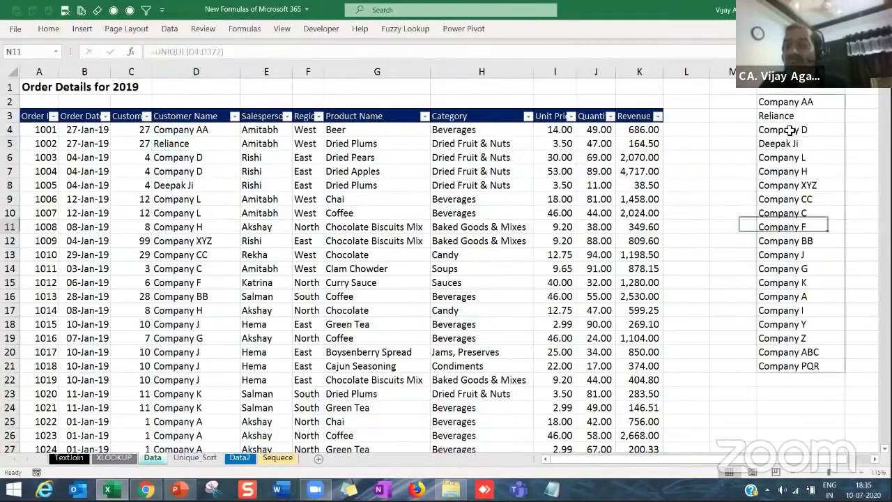
{"action": "left_click_drag", "start_coordinate": [792, 107], "coordinate": [790, 364]}
{"action": "left_click", "coordinate": [209, 117]}
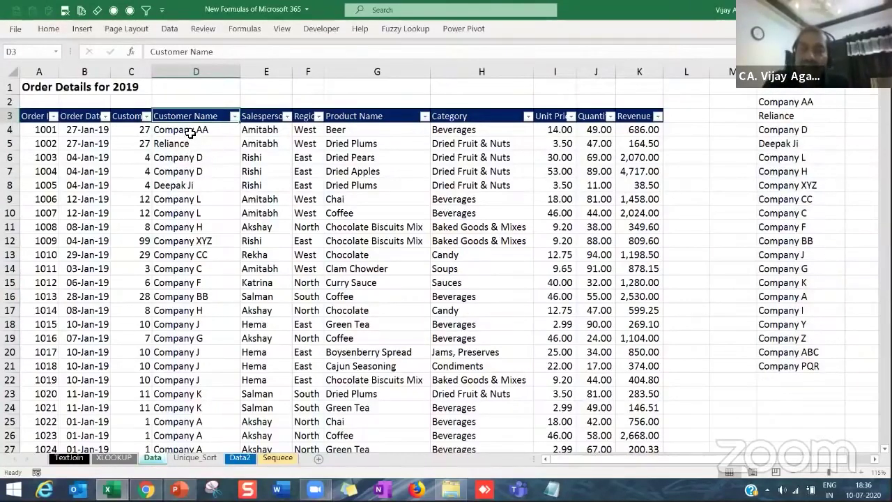
{"action": "left_click_drag", "start_coordinate": [189, 133], "coordinate": [192, 395]}
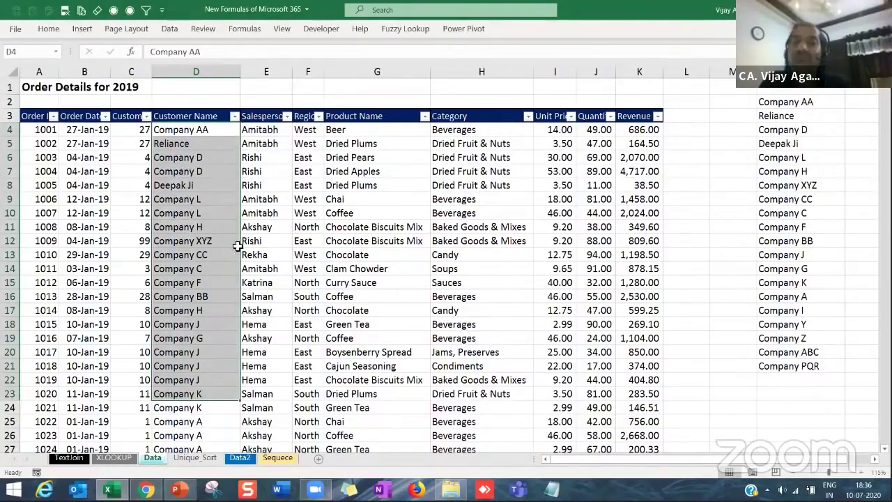
{"action": "left_click", "coordinate": [201, 267]}
{"action": "left_click", "coordinate": [198, 116]}
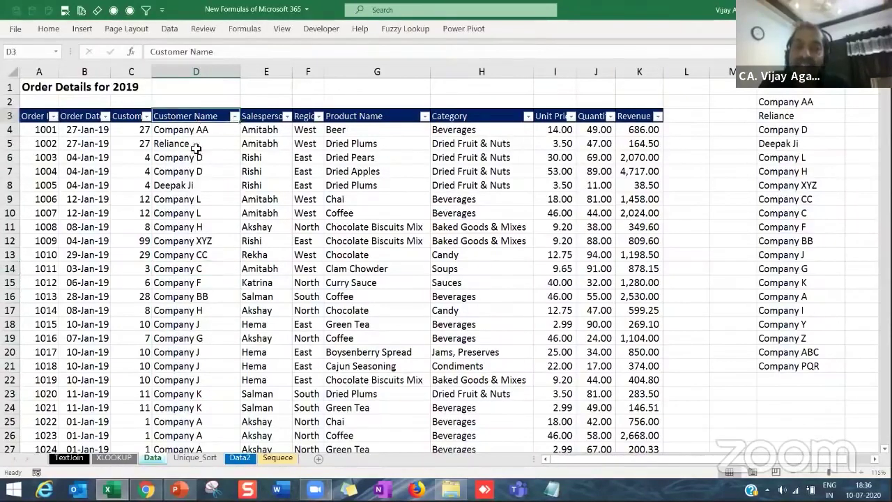
{"action": "left_click", "coordinate": [235, 117]}
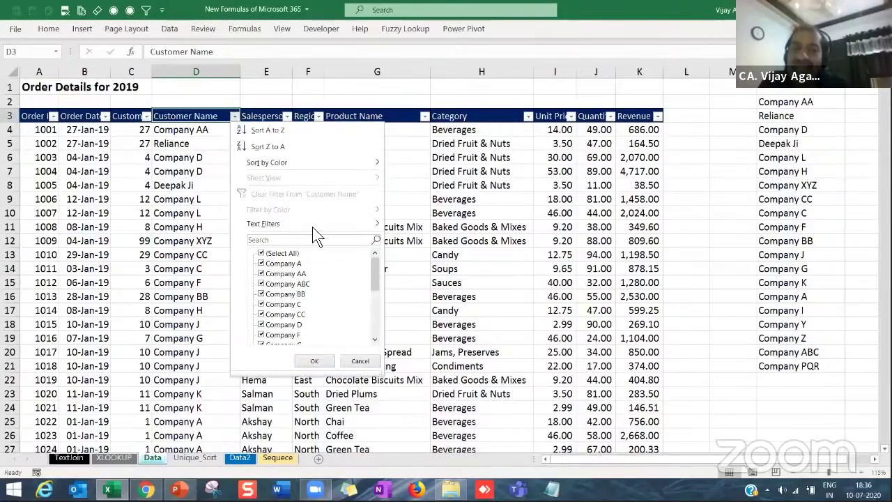
{"action": "key", "text": "Escape"}
{"action": "left_click", "coordinate": [184, 131]}
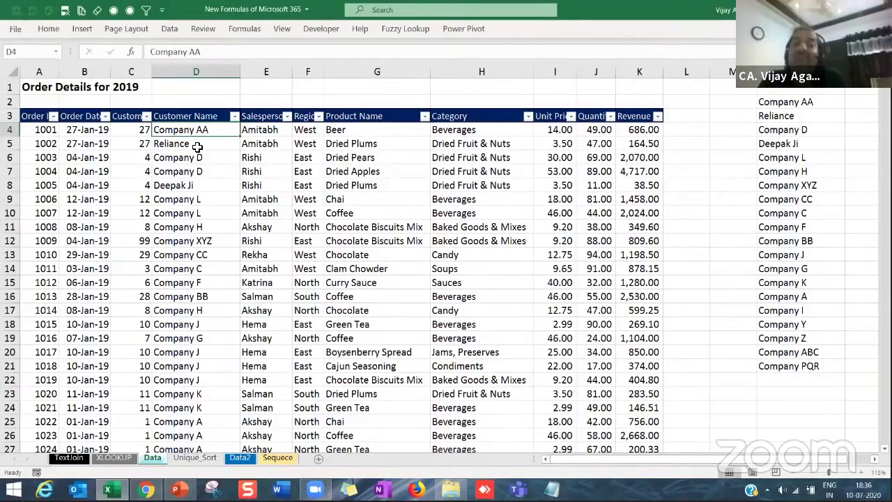
{"action": "left_click_drag", "start_coordinate": [198, 131], "coordinate": [189, 350]}
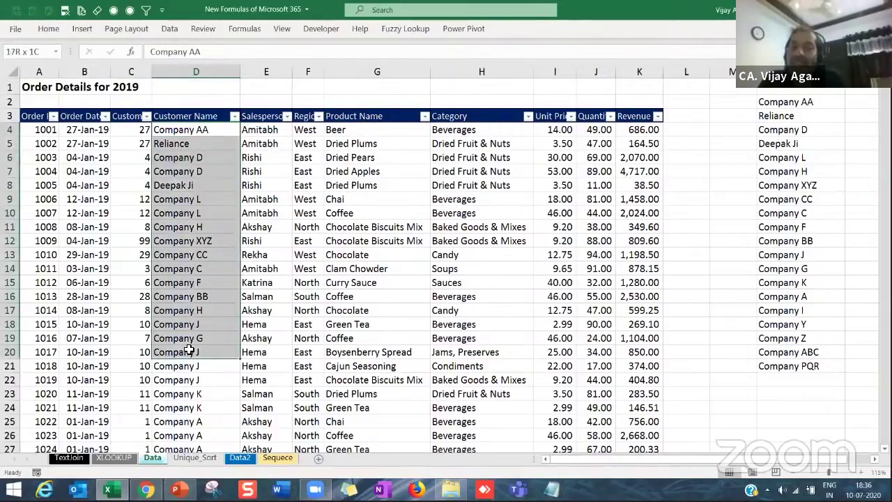
{"action": "left_click", "coordinate": [235, 117]}
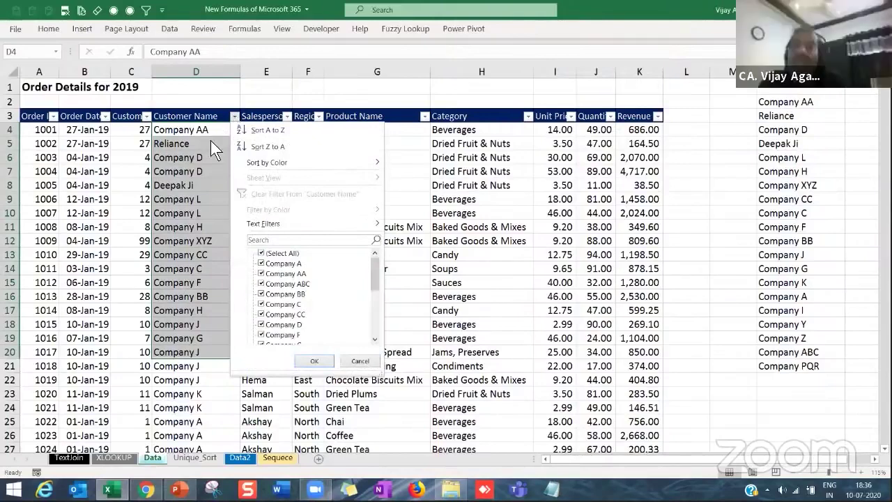
{"action": "key", "text": "Escape"}
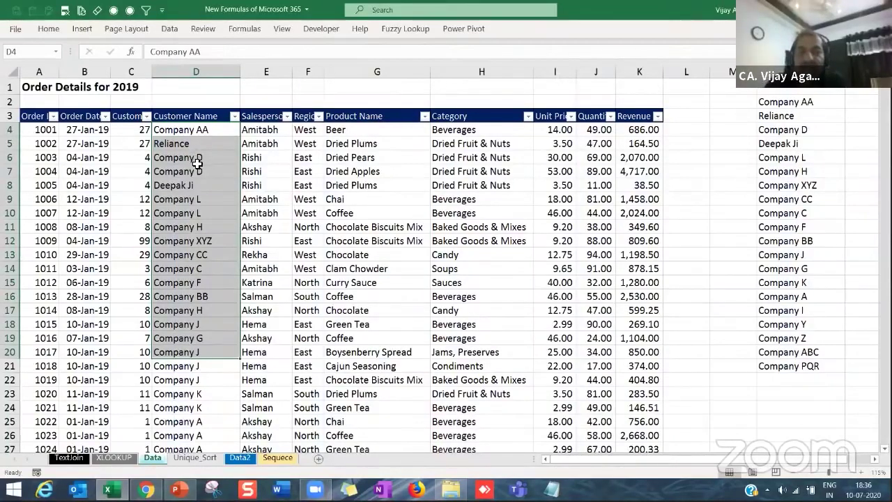
{"action": "left_click", "coordinate": [209, 118]}
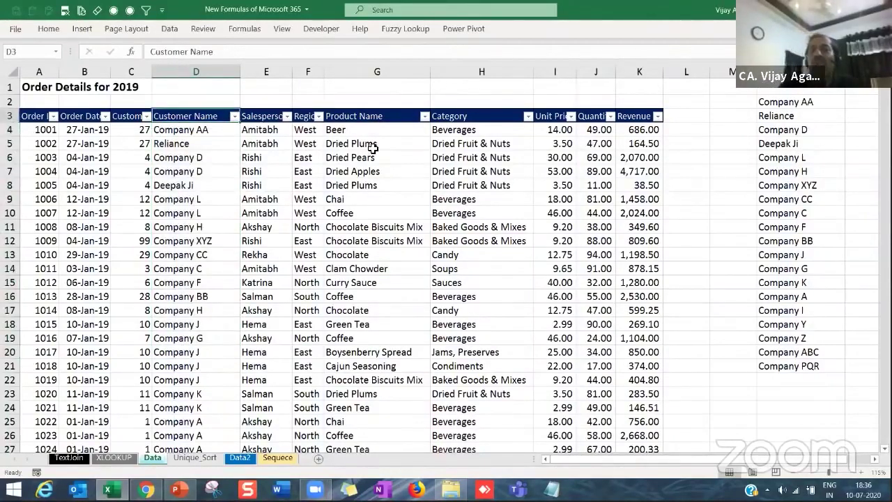
{"action": "left_click", "coordinate": [471, 120]}
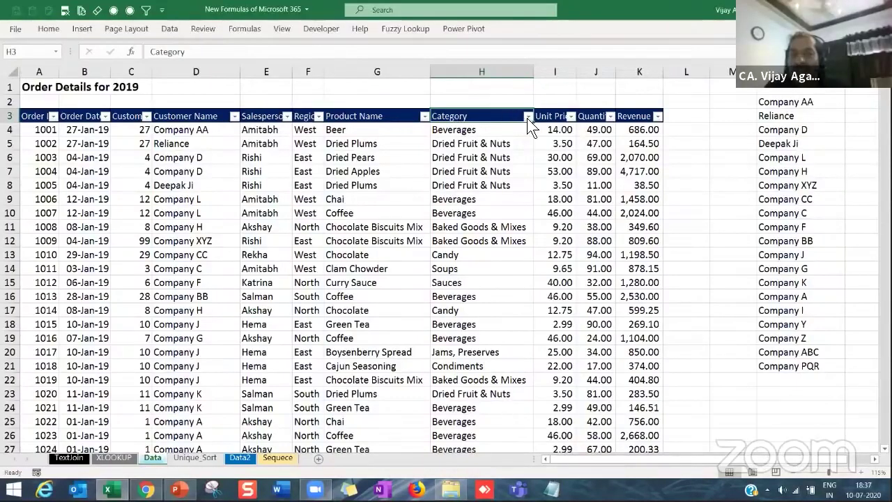
{"action": "left_click", "coordinate": [528, 117]}
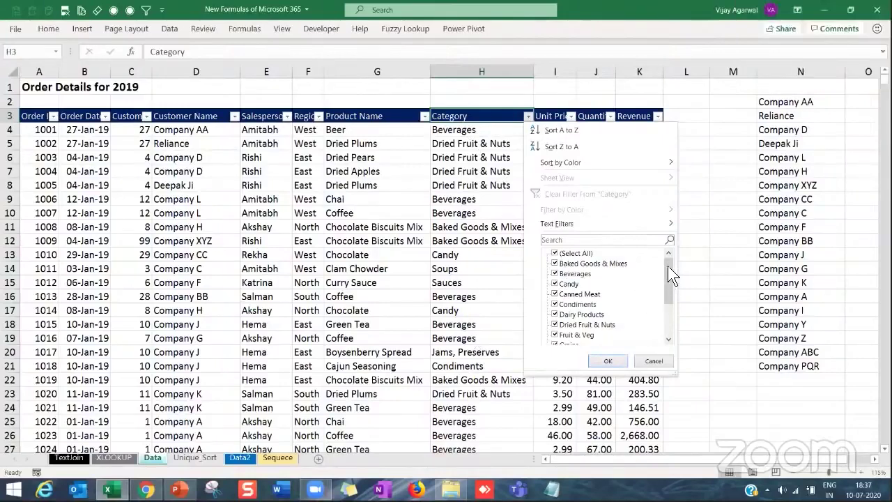
{"action": "left_click_drag", "start_coordinate": [668, 265], "coordinate": [665, 299]}
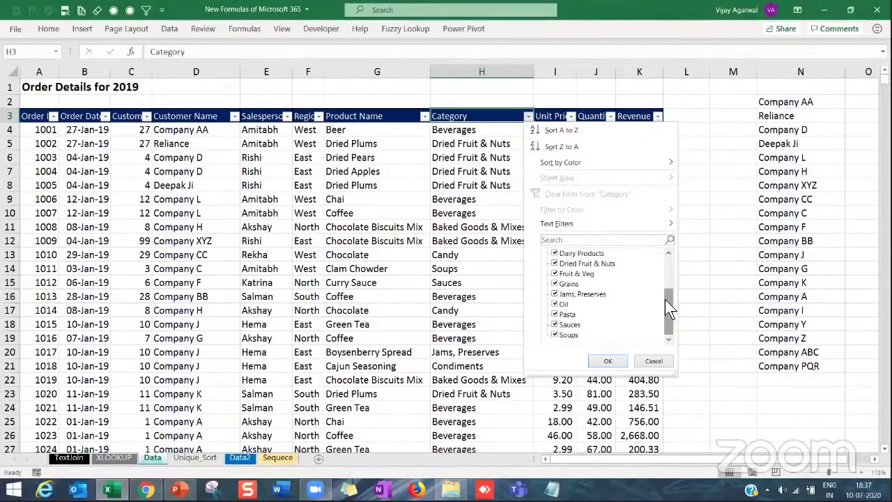
{"action": "key", "text": "Escape"}
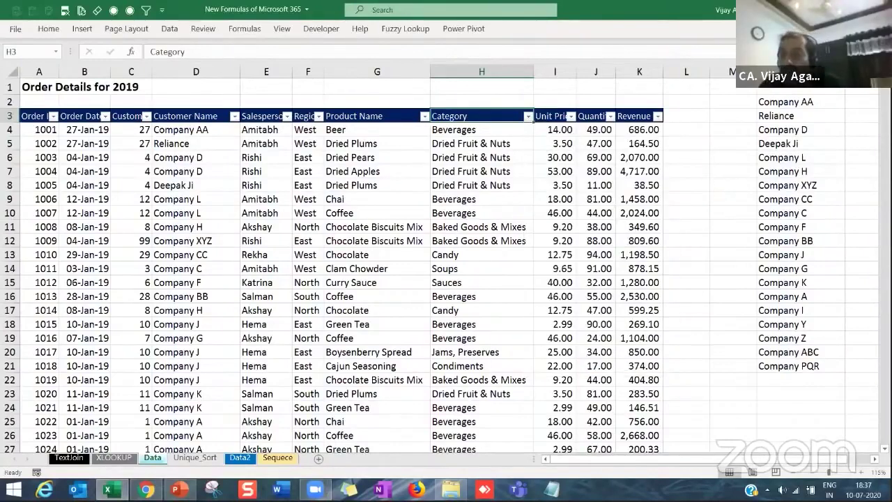
{"action": "left_click", "coordinate": [781, 104]}
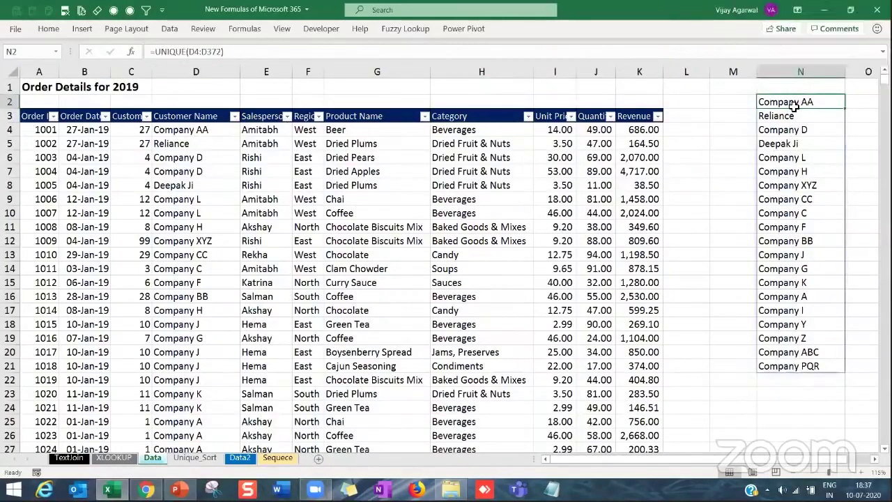
- Widen column O beside the spilled N2# unique customer list
{"action": "left_click_drag", "start_coordinate": [796, 104], "coordinate": [763, 361]}
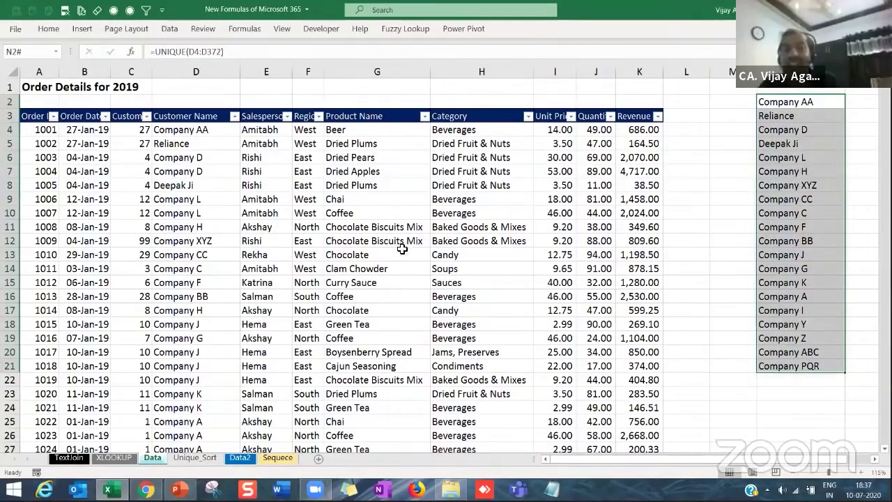
{"action": "left_click", "coordinate": [200, 131]}
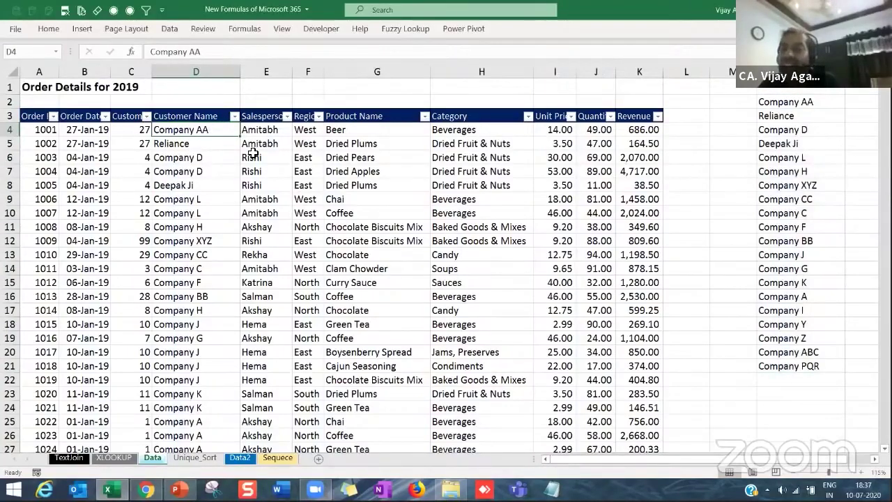
{"action": "key", "text": "Return"}
{"action": "left_click", "coordinate": [819, 185]}
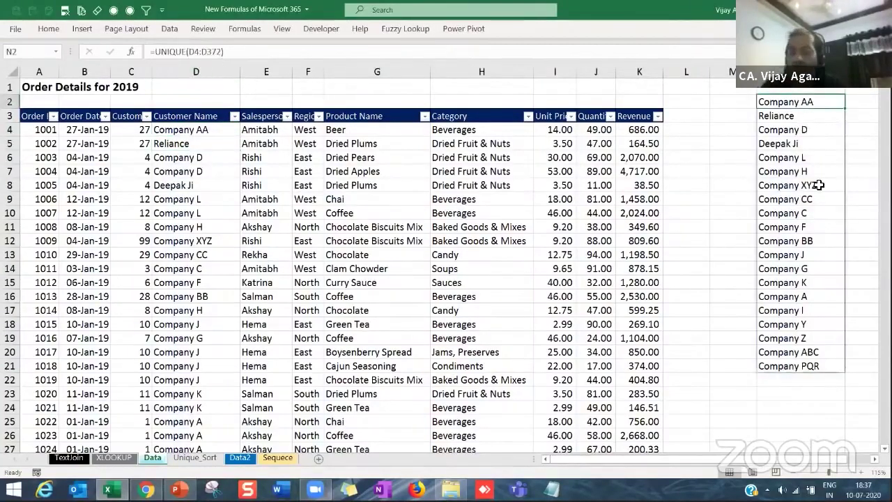
{"action": "key", "text": "Right"}
{"action": "key", "text": "Right"}
{"action": "key", "text": "Right"}
{"action": "key", "text": "Right"}
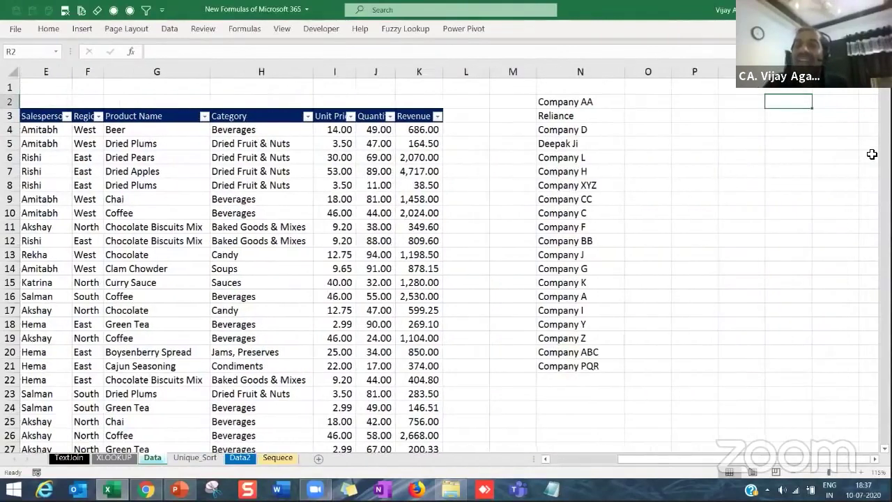
{"action": "key", "text": "Left"}
{"action": "key", "text": "Left"}
{"action": "key", "text": "Left"}
{"action": "left_click_drag", "start_coordinate": [672, 72], "coordinate": [692, 71]}
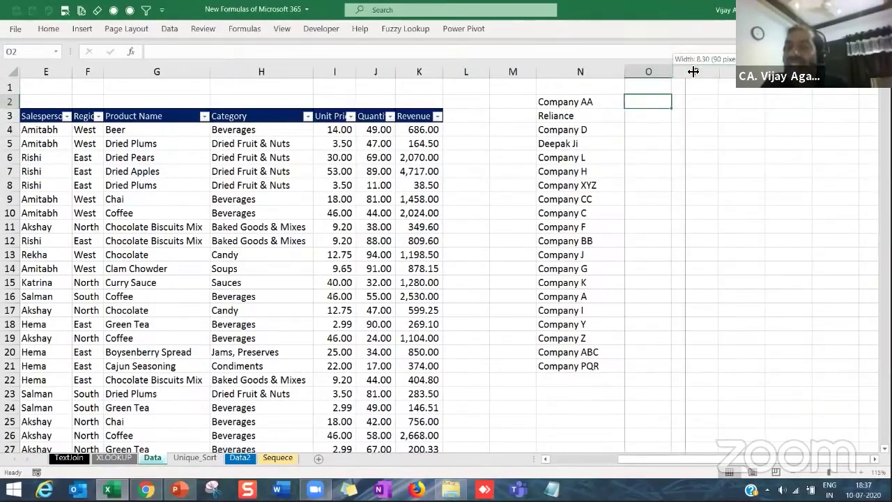
{"action": "left_click_drag", "start_coordinate": [610, 102], "coordinate": [590, 367]}
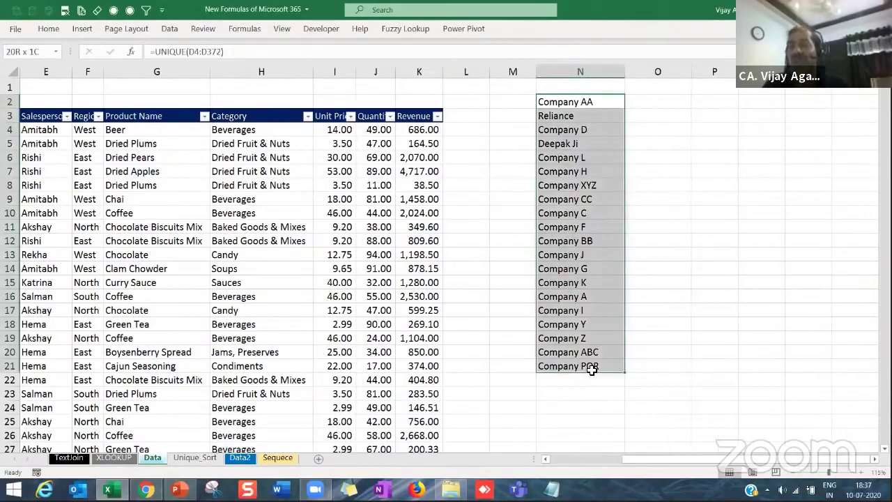
{"action": "left_click", "coordinate": [683, 104]}
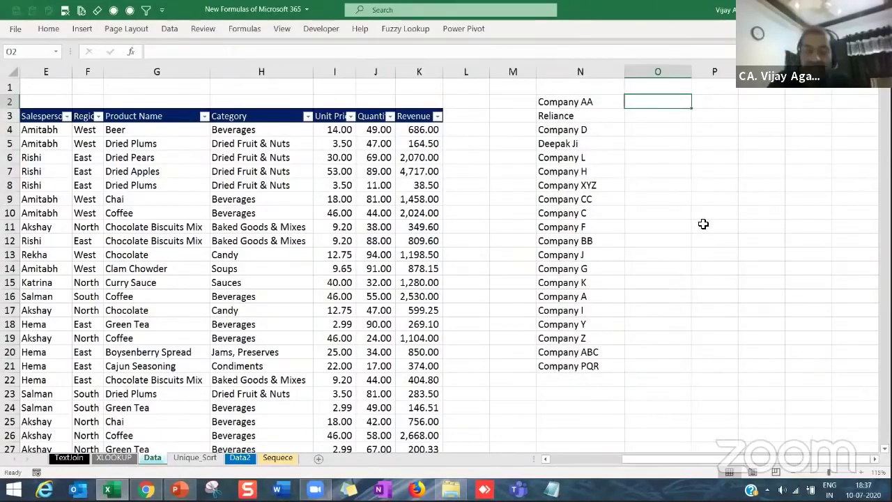
- Enter =SORT(N2#) in O2 to list the unique customers alphabetically
{"action": "type", "text": "=sort"}
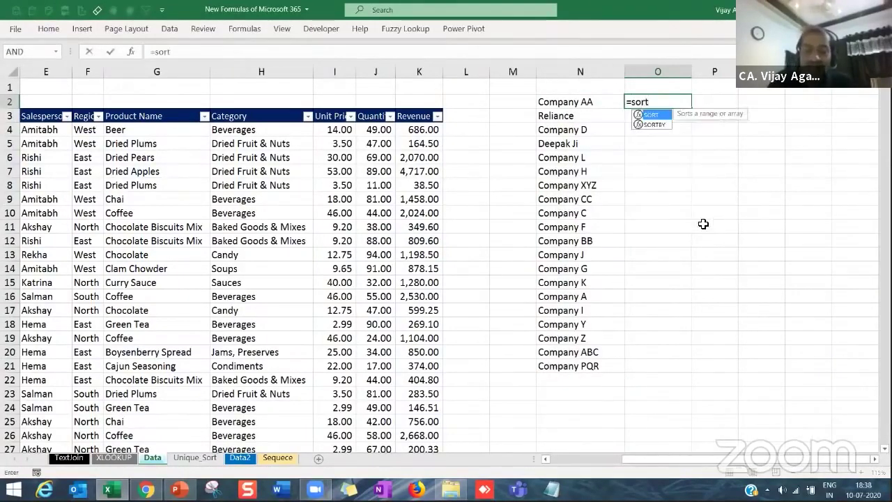
{"action": "type", "text": "("}
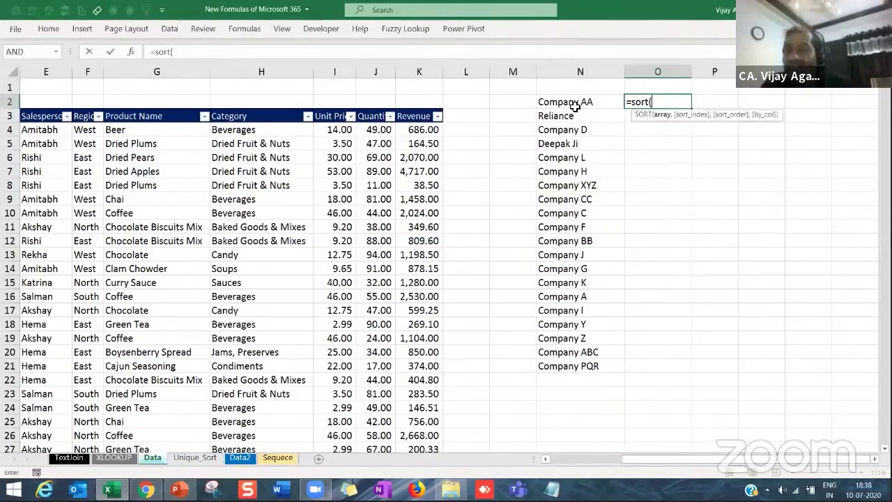
{"action": "left_click_drag", "start_coordinate": [574, 102], "coordinate": [574, 366]}
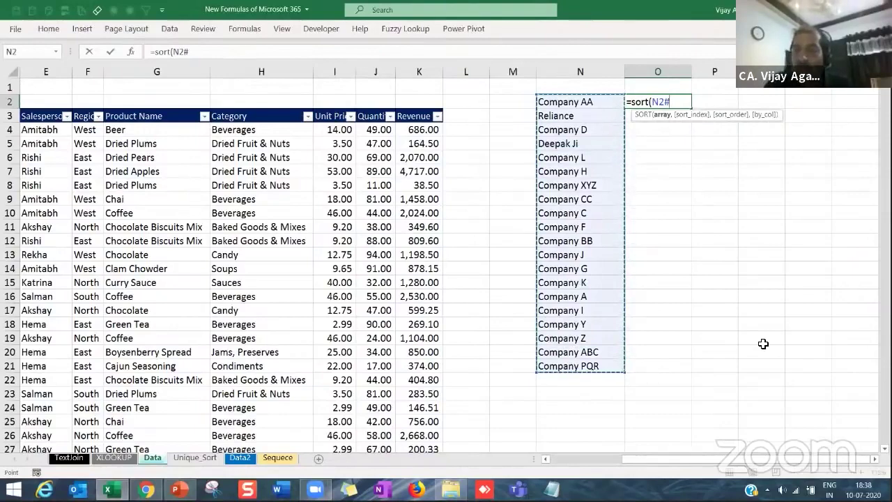
{"action": "key", "text": "Return"}
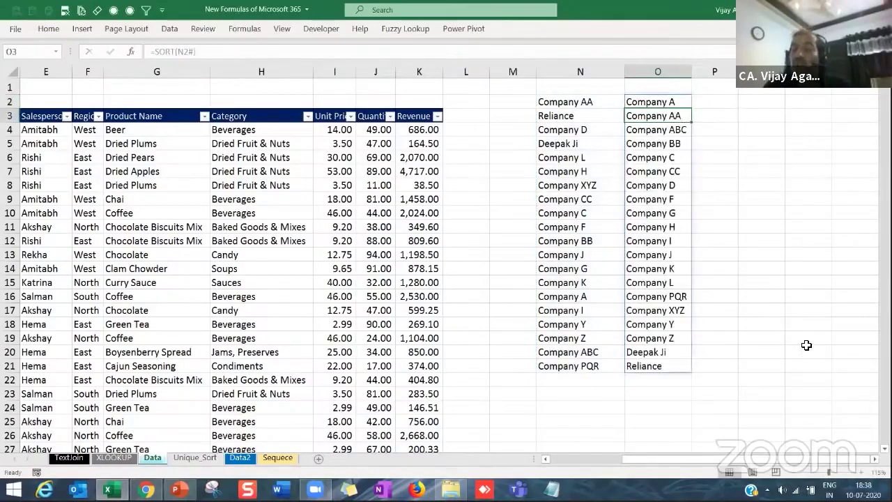
{"action": "left_click_drag", "start_coordinate": [655, 102], "coordinate": [656, 363]}
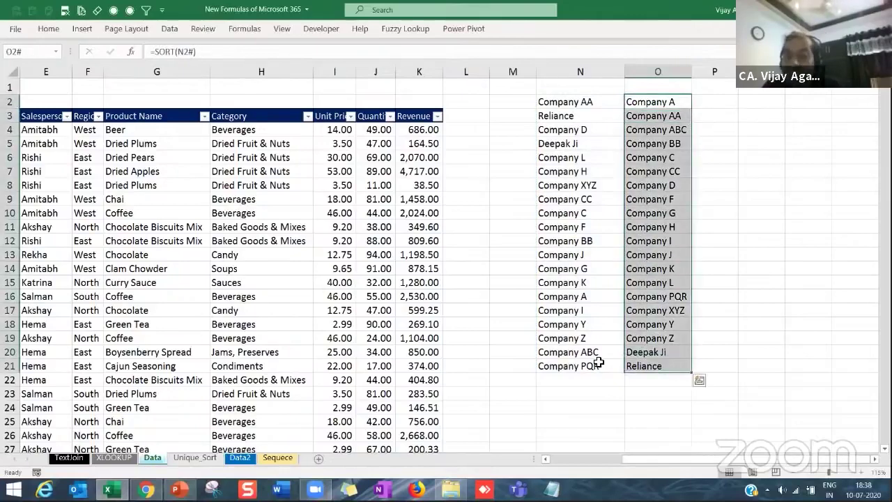
{"action": "left_click", "coordinate": [61, 224]}
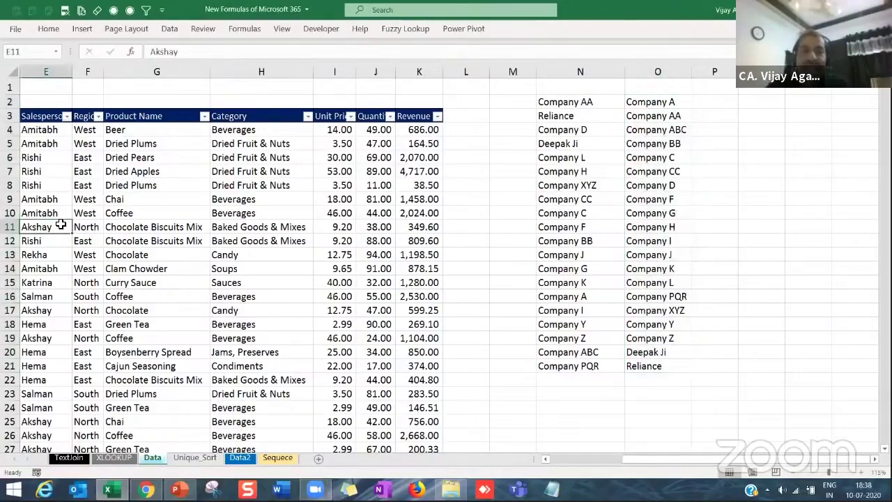
- Select the Company D entry in D6 to overwrite it
{"action": "key", "text": "ctrl+Left"}
{"action": "left_click", "coordinate": [170, 155]}
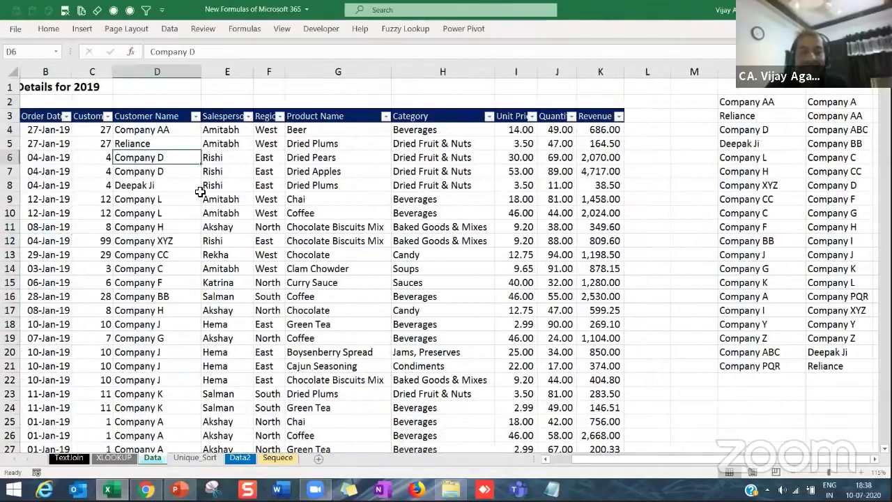
{"action": "type", "text": "D"}
{"action": "key", "text": "BackSpace"}
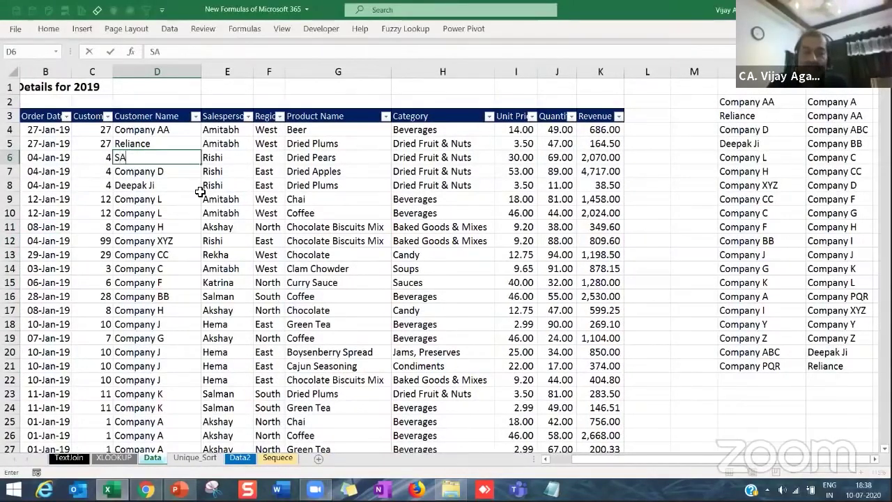
- Change customer D6 to SAP and D9 to AAAAAAAAAAAA
{"action": "type", "text": "SAP"}
{"action": "key", "text": "Return"}
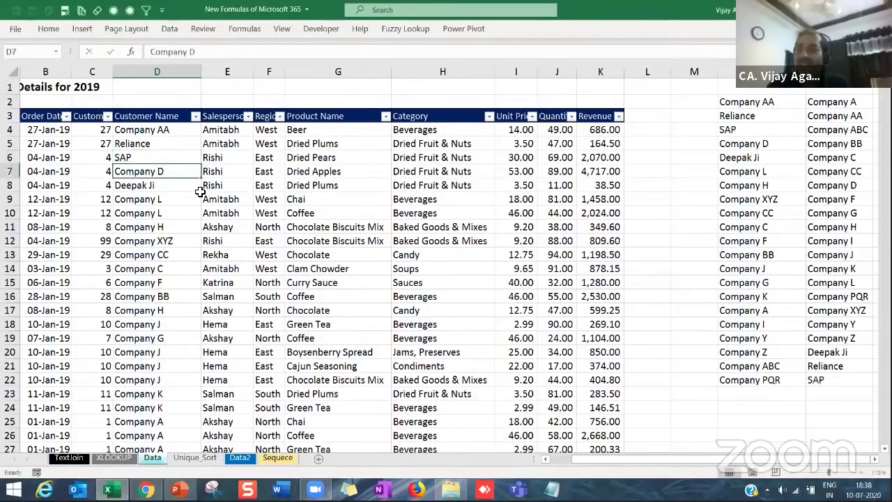
{"action": "left_click", "coordinate": [743, 129]}
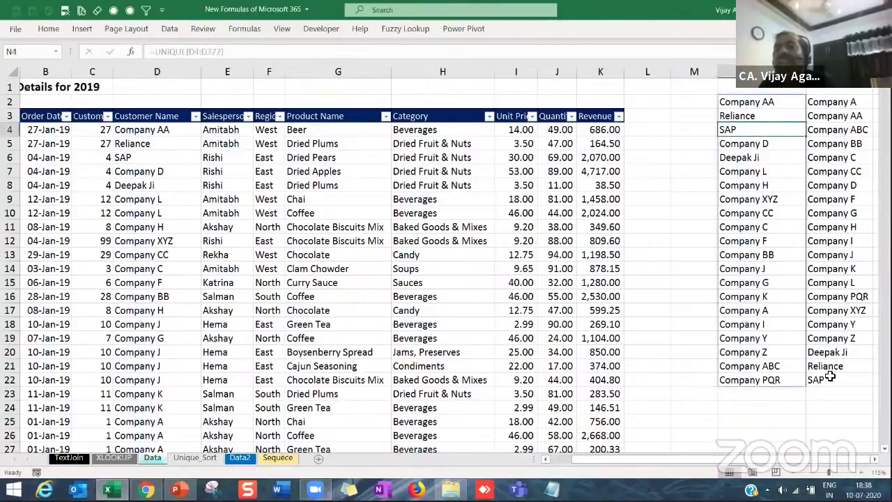
{"action": "left_click", "coordinate": [137, 198]}
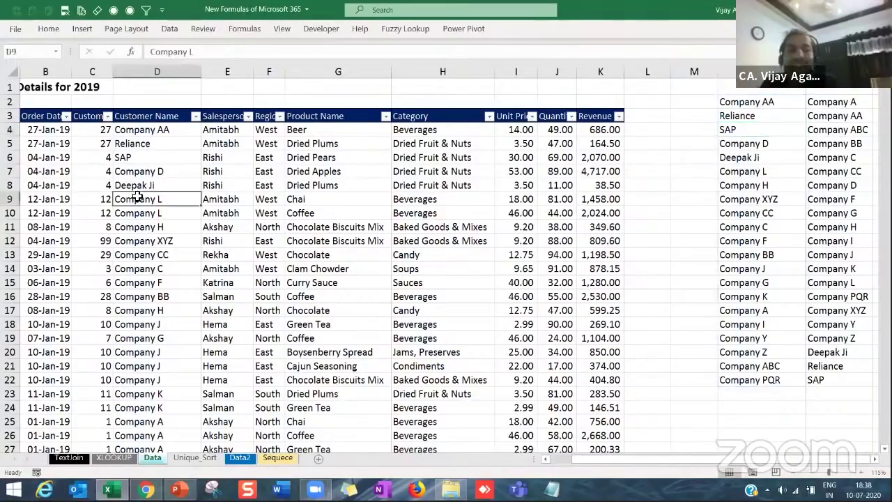
{"action": "type", "text": "AAAAAAAAAAAA"}
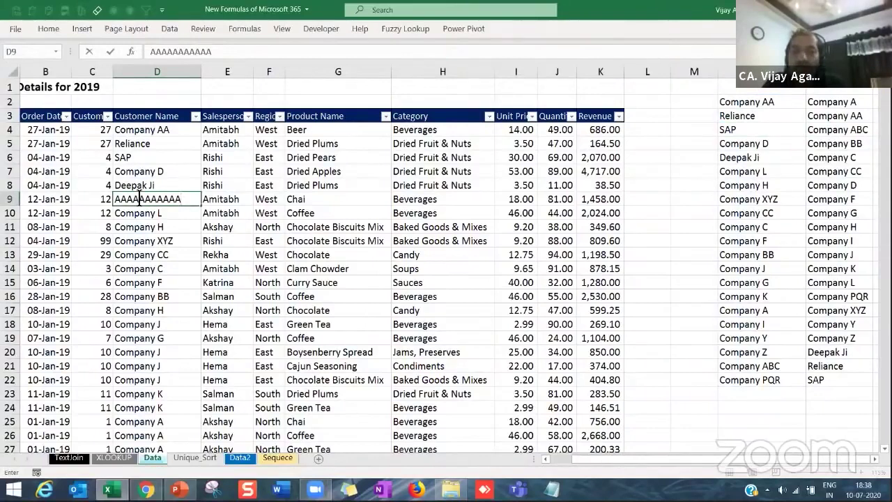
{"action": "key", "text": "Return"}
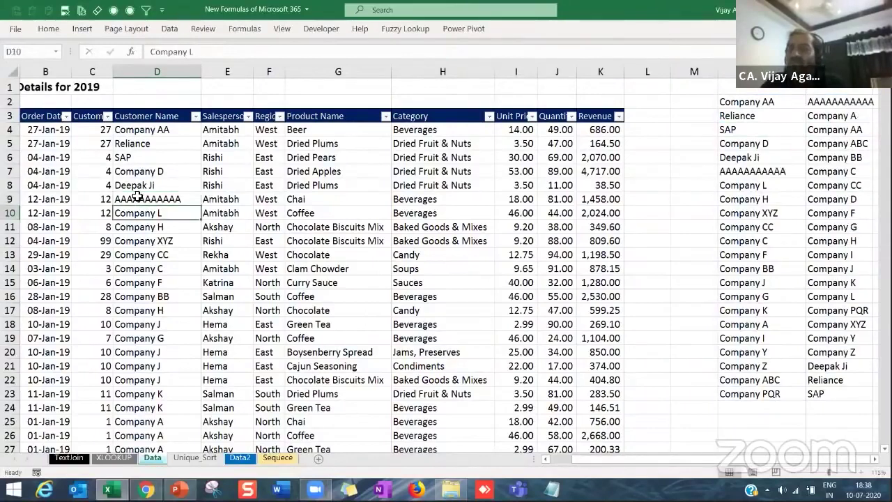
{"action": "left_click", "coordinate": [748, 170]}
- Check the new names in the UNIQUE spill range (N) and SORT spill range (O)
{"action": "left_click", "coordinate": [840, 102]}
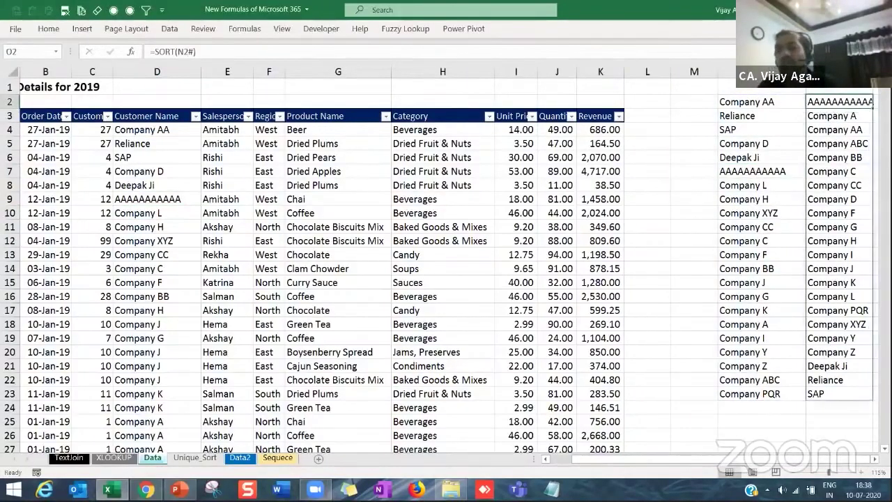
{"action": "scroll", "coordinate": [740, 327], "scroll_direction": "right", "scroll_amount": 5}
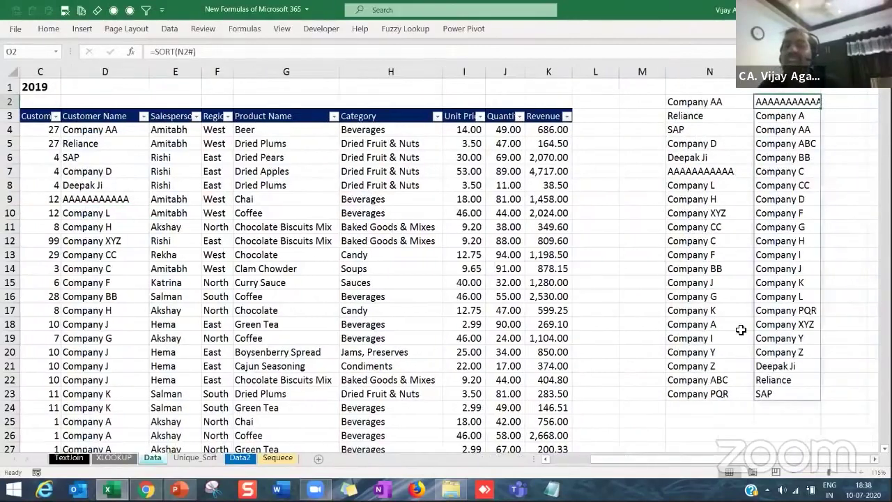
{"action": "left_click", "coordinate": [746, 325]}
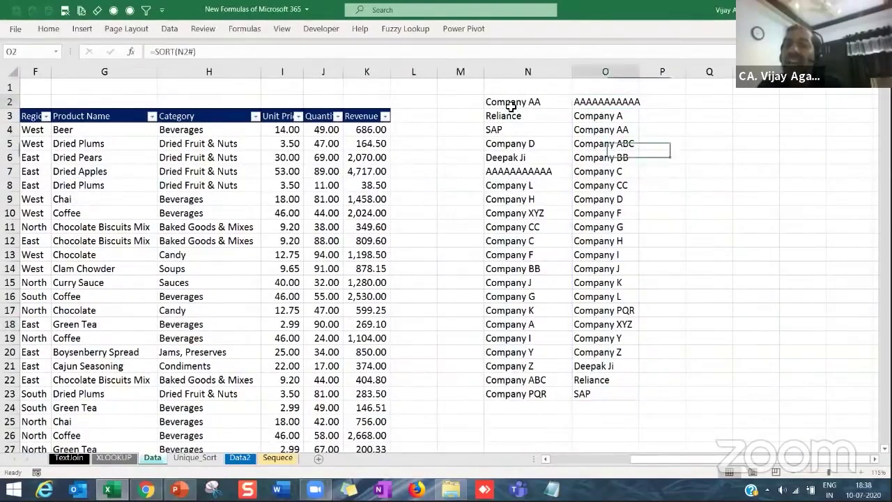
{"action": "left_click_drag", "start_coordinate": [511, 104], "coordinate": [519, 393]}
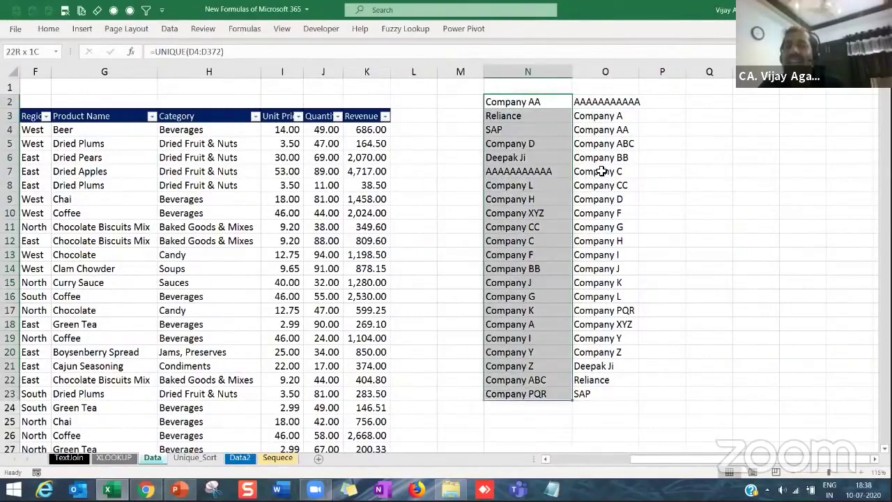
{"action": "left_click_drag", "start_coordinate": [628, 104], "coordinate": [638, 393]}
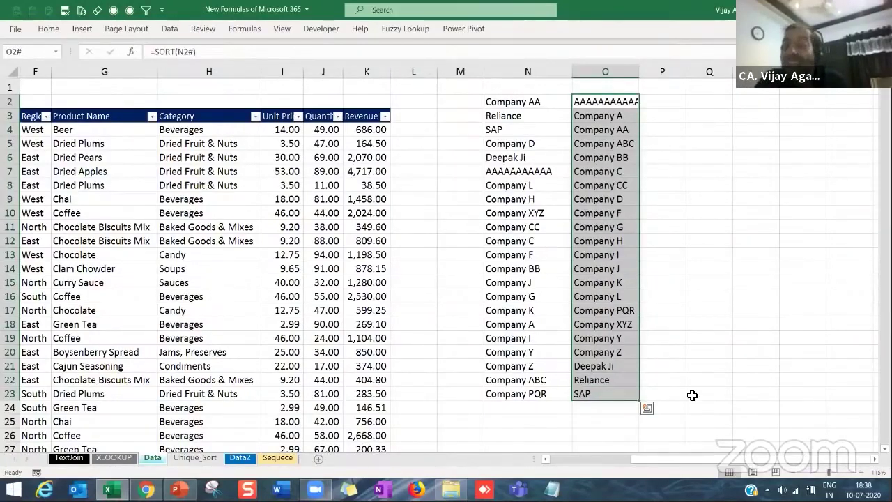
- Replace N2# in O2's formula with UNIQUE(D4:D372), giving =SORT(UNIQUE(D4:D372))
{"action": "left_click", "coordinate": [612, 102]}
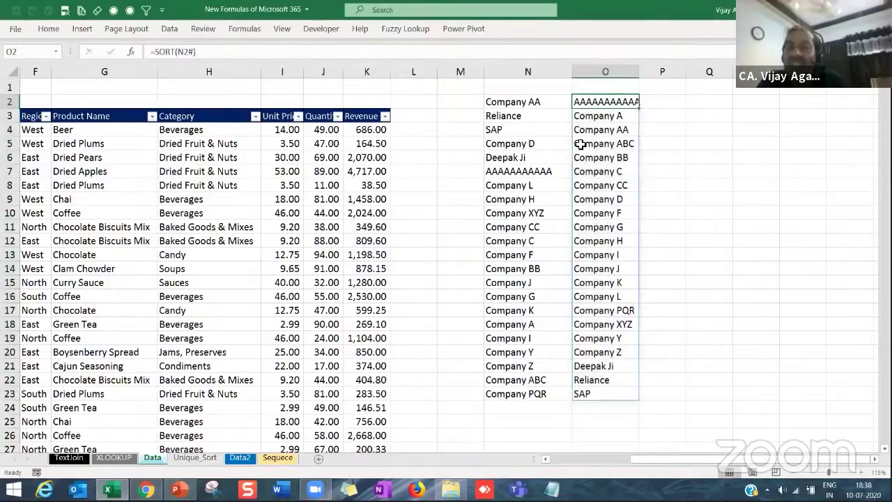
{"action": "left_click", "coordinate": [486, 103]}
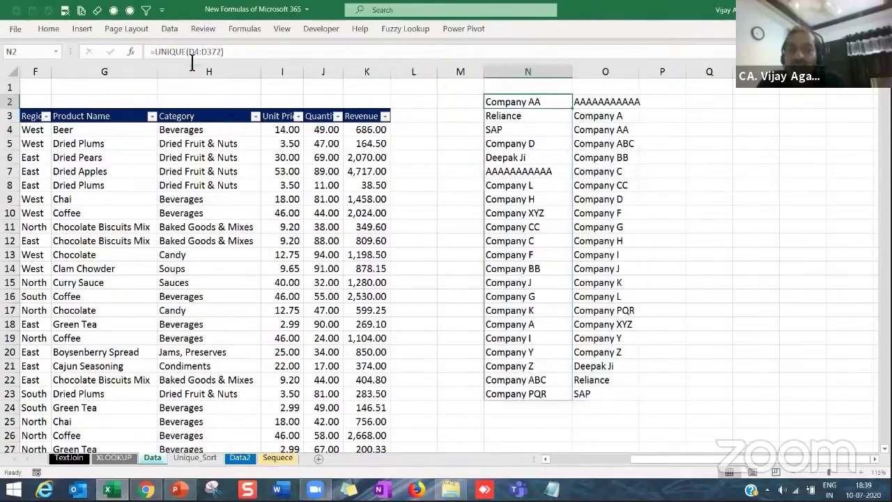
{"action": "left_click", "coordinate": [164, 52]}
{"action": "left_click_drag", "start_coordinate": [156, 52], "coordinate": [259, 62]}
{"action": "key", "text": "ctrl+c"}
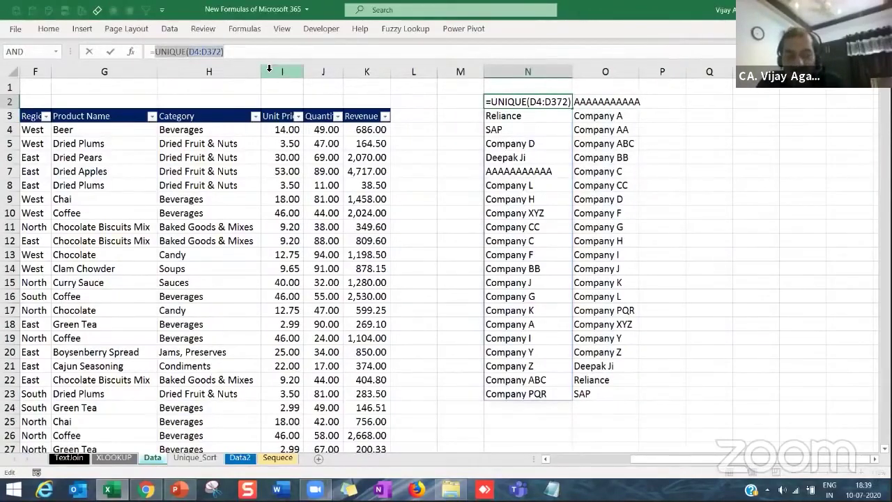
{"action": "key", "text": "Escape"}
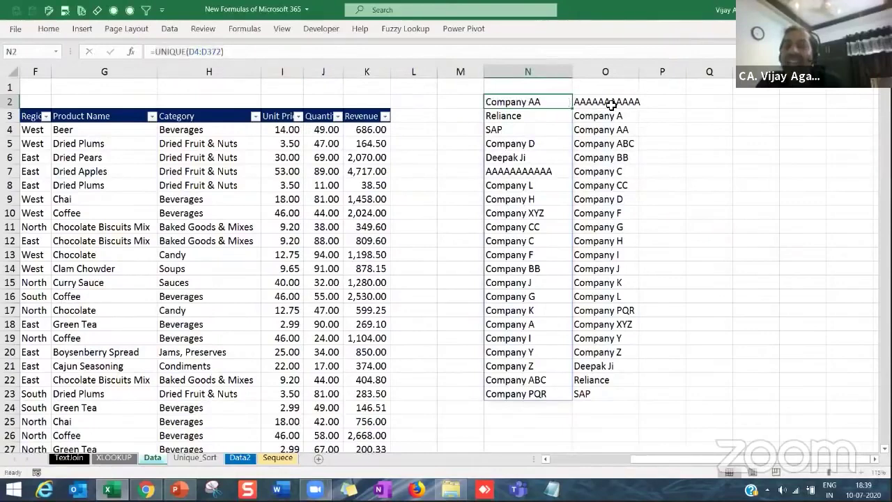
{"action": "double_click", "coordinate": [611, 101]}
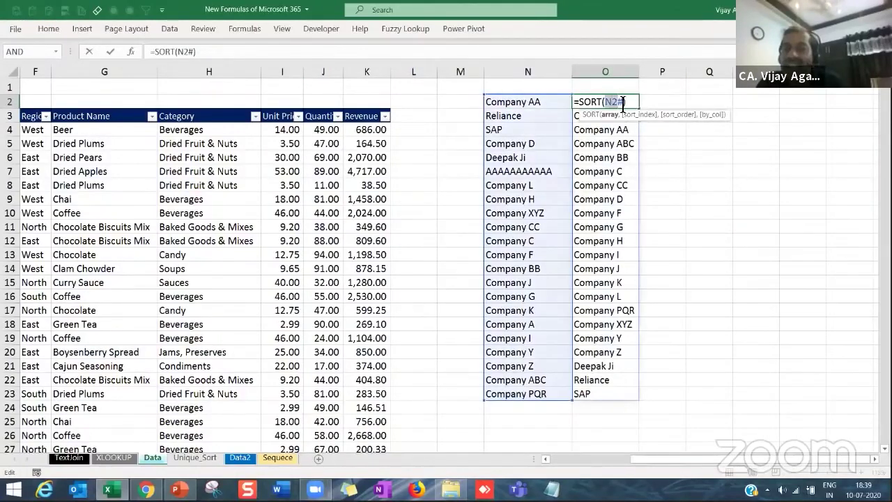
{"action": "key", "text": "ctrl+v"}
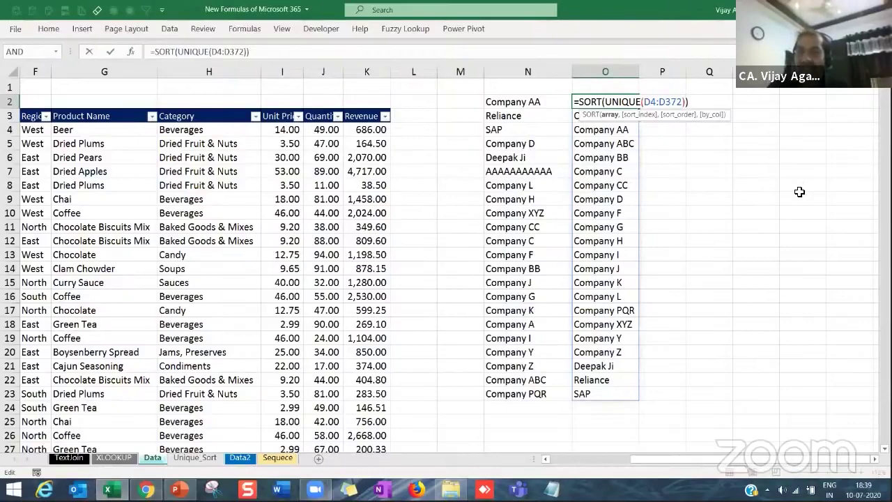
{"action": "key", "text": "Return"}
{"action": "left_click", "coordinate": [542, 103]}
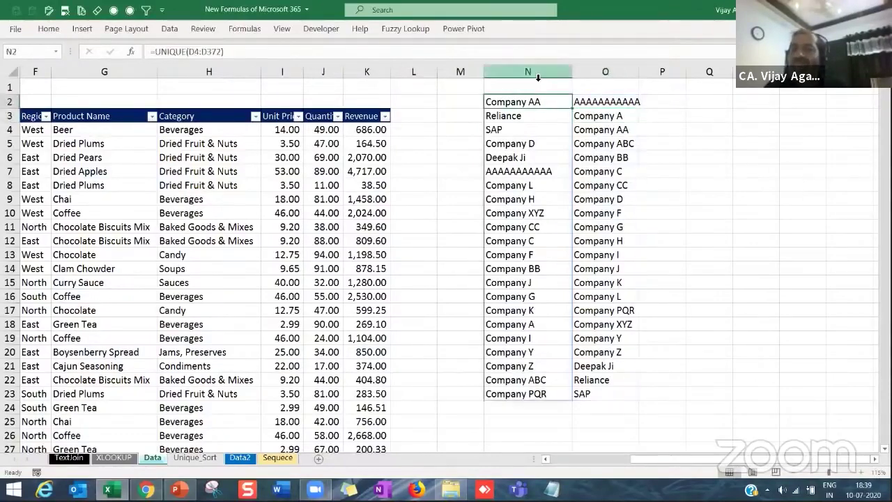
- Clear the helper column N and confirm the sorted list still spills
{"action": "left_click", "coordinate": [527, 72]}
{"action": "key", "text": "Delete"}
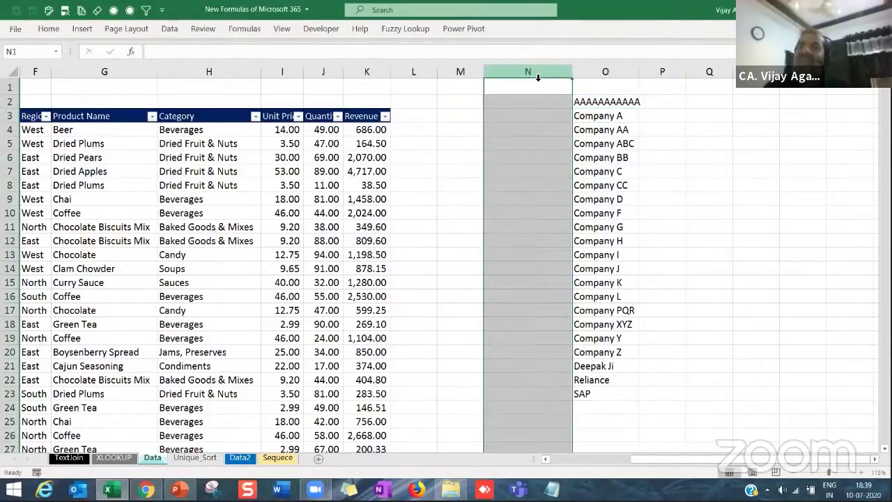
{"action": "left_click", "coordinate": [614, 133]}
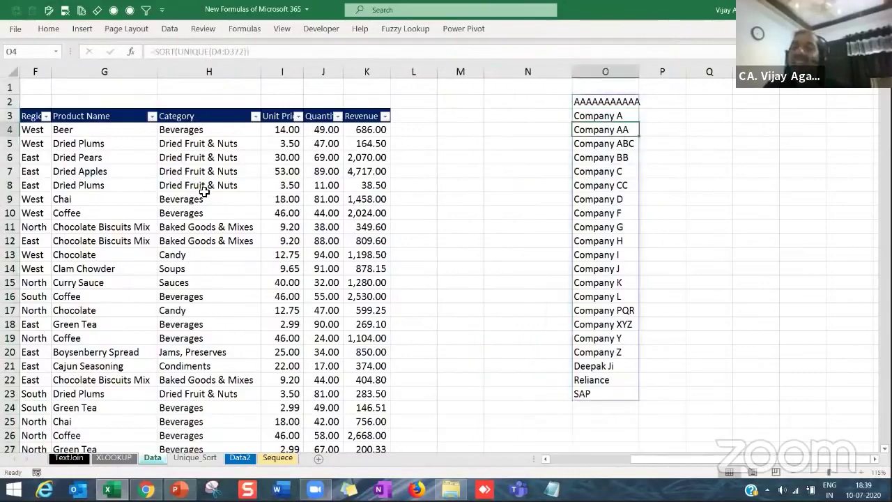
{"action": "left_click", "coordinate": [62, 176]}
{"action": "key", "text": "Left"}
{"action": "key", "text": "Left"}
{"action": "key", "text": "Left"}
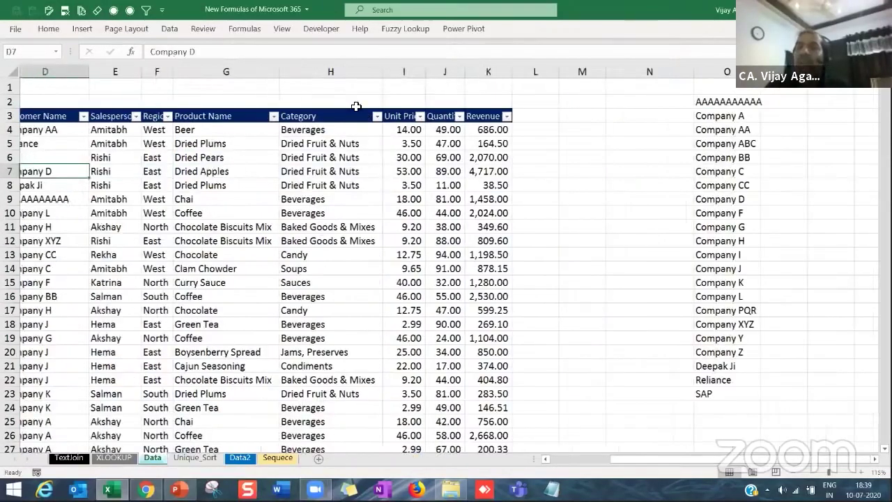
- Delete the empty columns M and N
{"action": "left_click", "coordinate": [649, 72]}
{"action": "left_click_drag", "start_coordinate": [609, 77], "coordinate": [608, 76]}
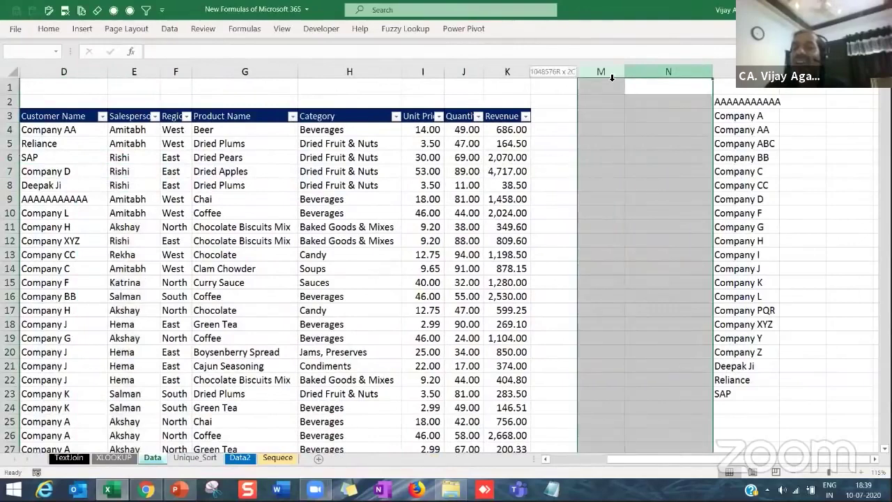
{"action": "right_click", "coordinate": [608, 76]}
{"action": "left_click", "coordinate": [642, 191]}
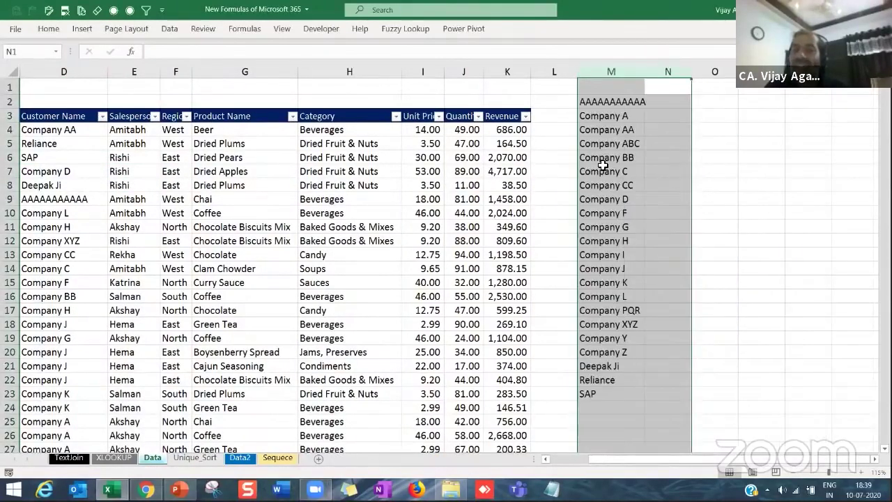
- Select the D4:D372 reference inside M2's SORT(UNIQUE) formula
{"action": "left_click", "coordinate": [599, 169]}
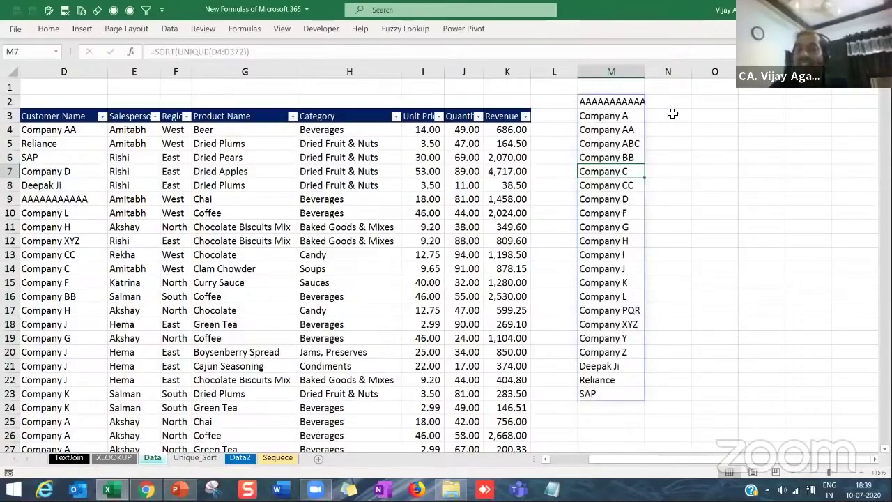
{"action": "left_click", "coordinate": [611, 103]}
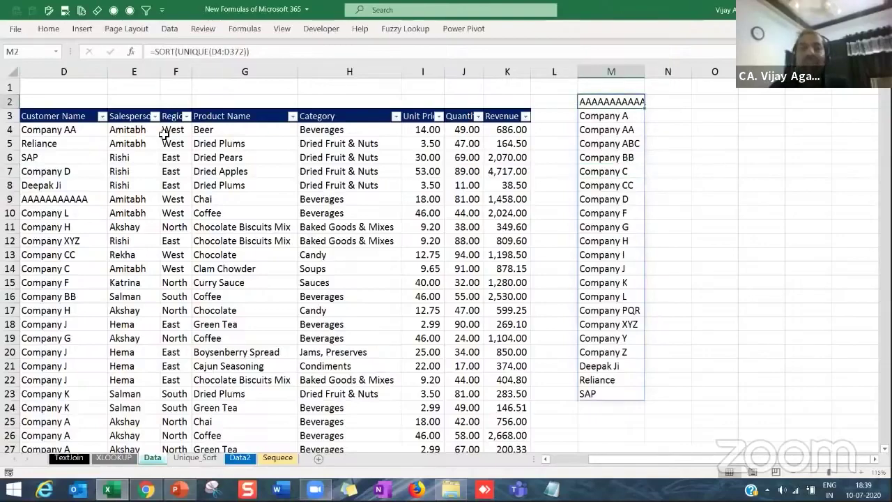
{"action": "double_click", "coordinate": [232, 53]}
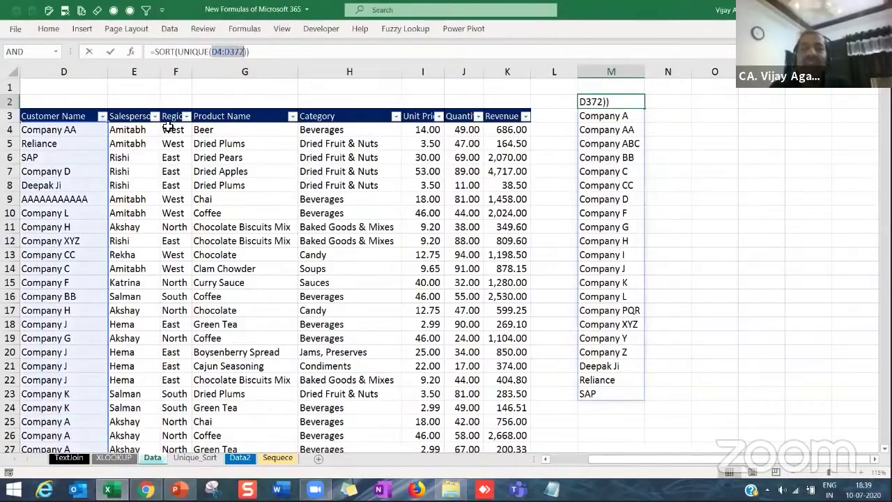
- Repoint M2's formula to E4:E372, spilling eight sorted salesperson names from Akshay to Sharukh
{"action": "left_click", "coordinate": [145, 131]}
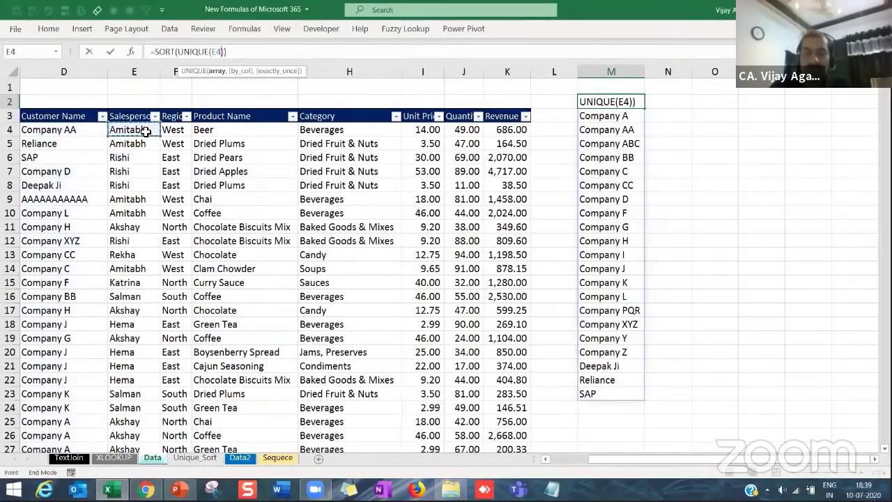
{"action": "key", "text": "ctrl+shift+Down"}
{"action": "key", "text": "Return"}
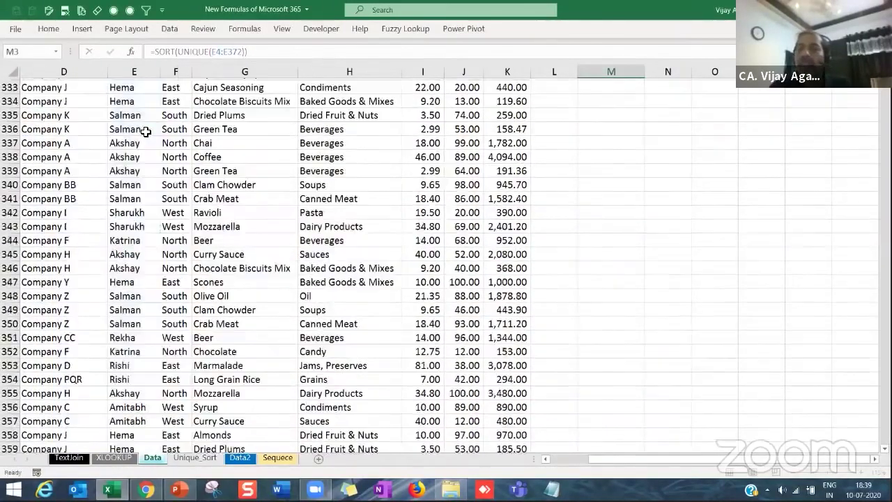
{"action": "scroll", "coordinate": [145, 132], "scroll_direction": "up", "scroll_amount": 1}
{"action": "key", "text": "Up"}
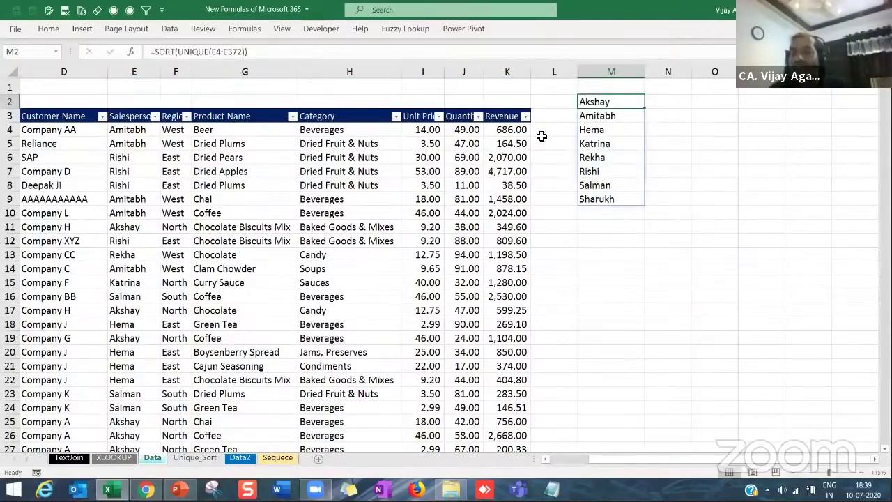
{"action": "left_click", "coordinate": [608, 128]}
{"action": "left_click", "coordinate": [605, 145]}
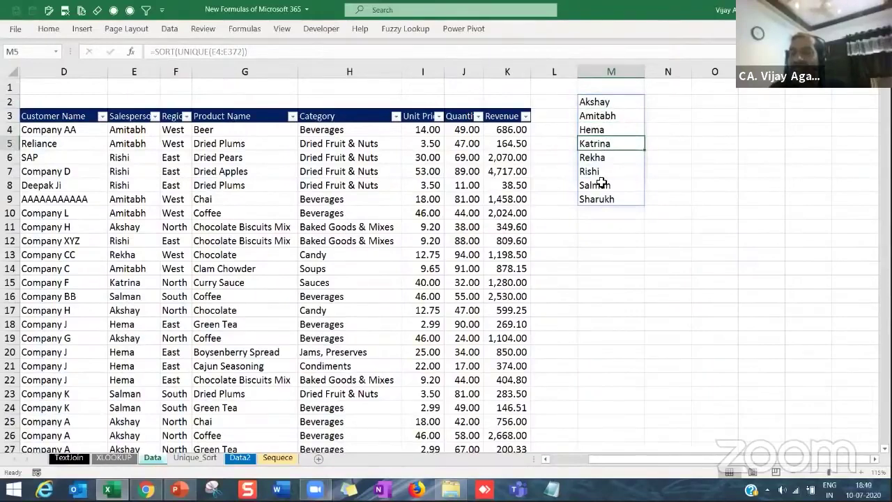
- Overwrite salesperson cell E7 with 'Neha'
{"action": "left_click", "coordinate": [140, 130]}
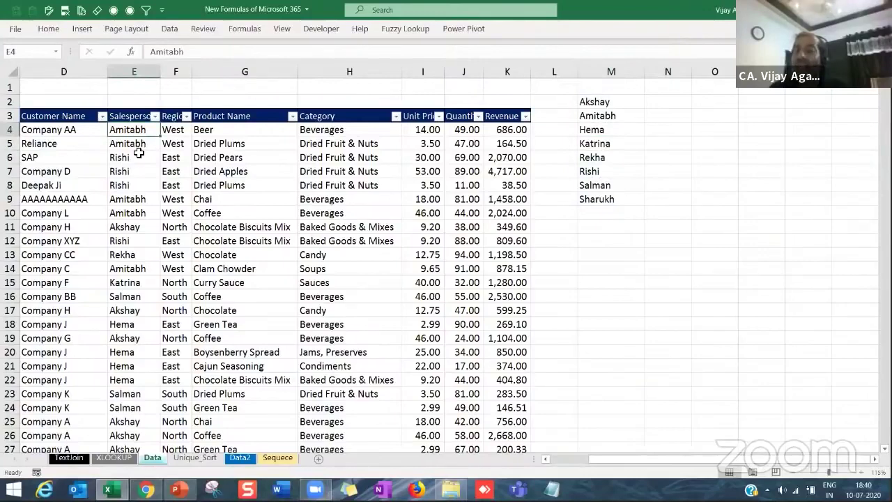
{"action": "left_click", "coordinate": [140, 160]}
{"action": "left_click", "coordinate": [140, 170]}
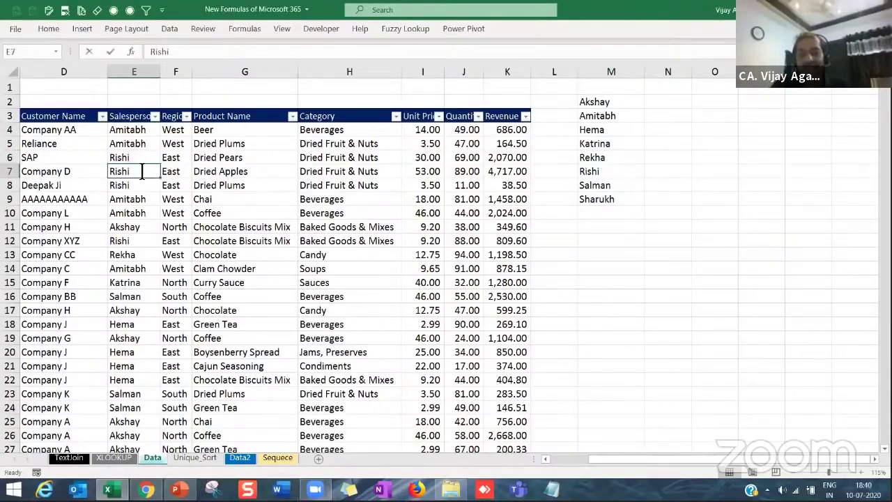
{"action": "type", "text": "Neha"}
{"action": "key", "text": "Return"}
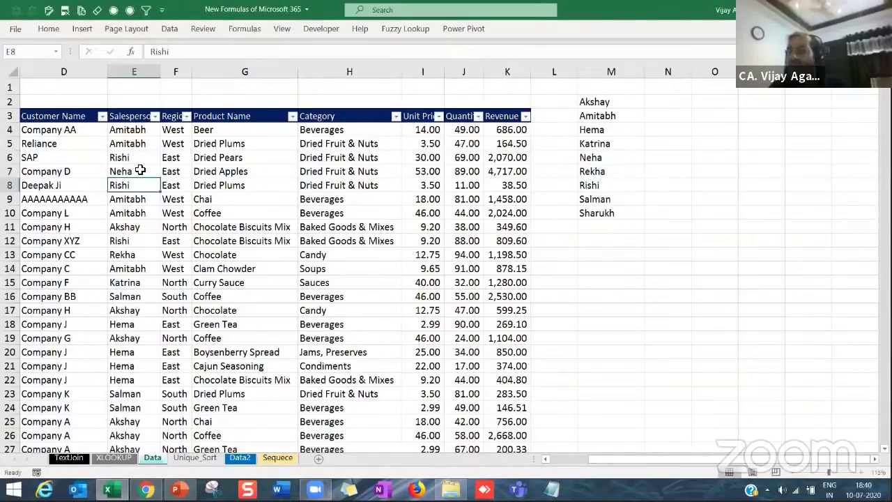
{"action": "key", "text": "Right"}
{"action": "key", "text": "Right"}
{"action": "key", "text": "Right"}
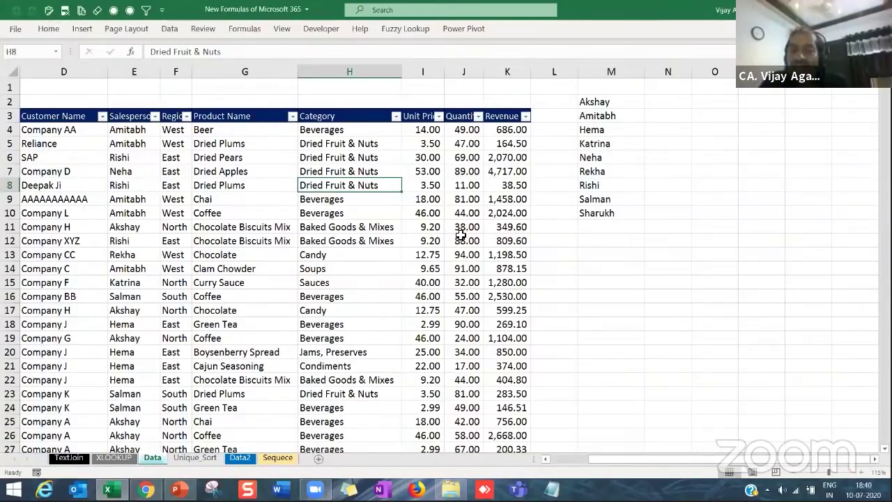
- Select salesperson cells E4 through E22
{"action": "left_click", "coordinate": [207, 129]}
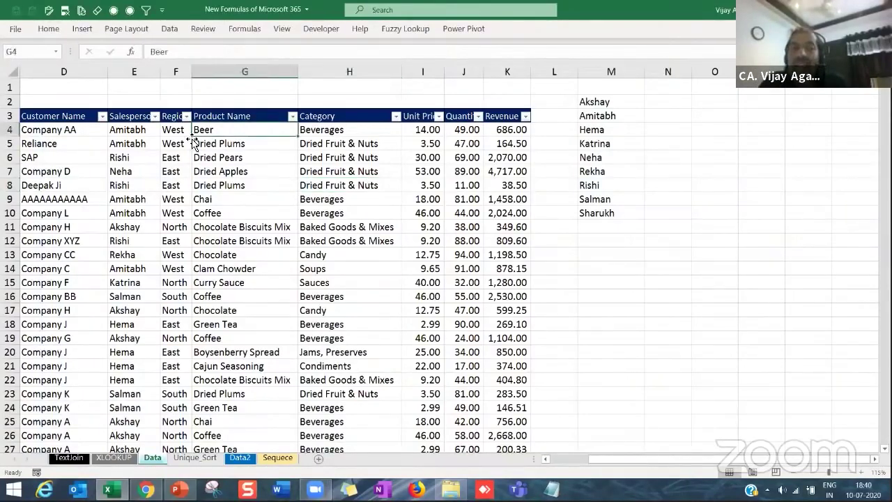
{"action": "left_click", "coordinate": [139, 129]}
{"action": "left_click_drag", "start_coordinate": [124, 235], "coordinate": [127, 384]}
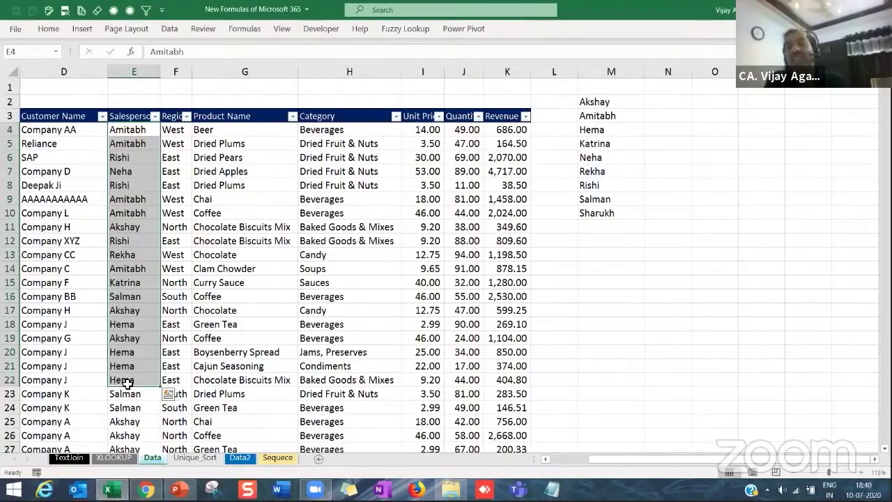
- Copy column E into column O and remove duplicate salesperson names there
{"action": "left_click", "coordinate": [145, 71]}
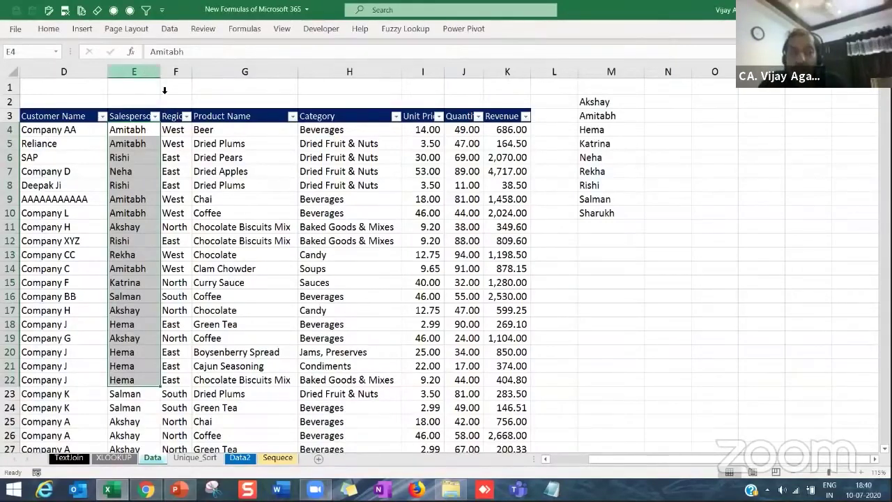
{"action": "key", "text": "ctrl+c"}
{"action": "left_click", "coordinate": [713, 74]}
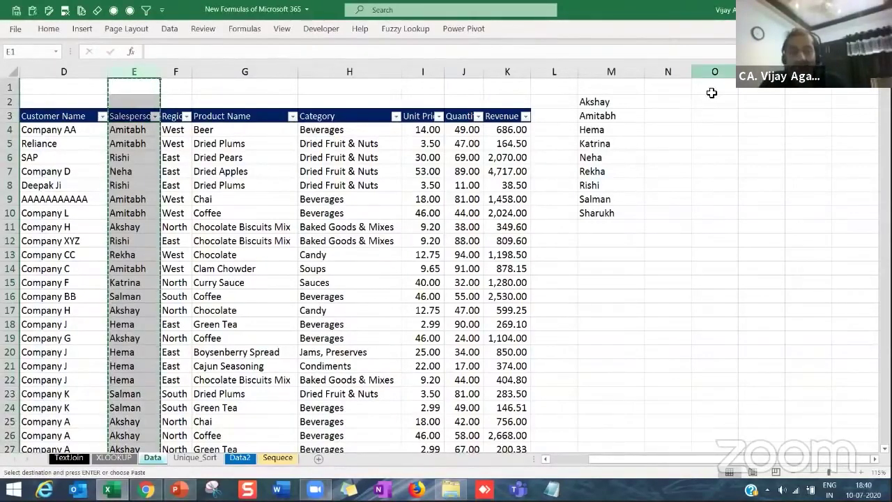
{"action": "key", "text": "ctrl+v"}
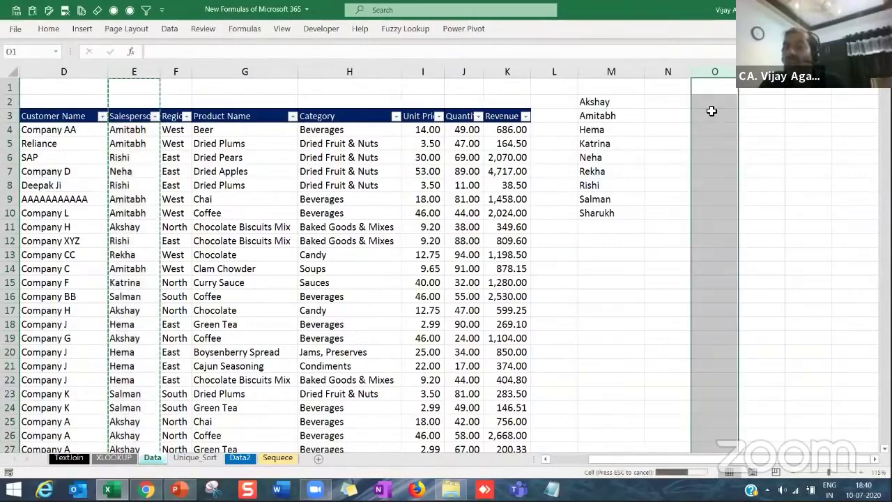
{"action": "key", "text": "alt+a"}
{"action": "key", "text": "m"}
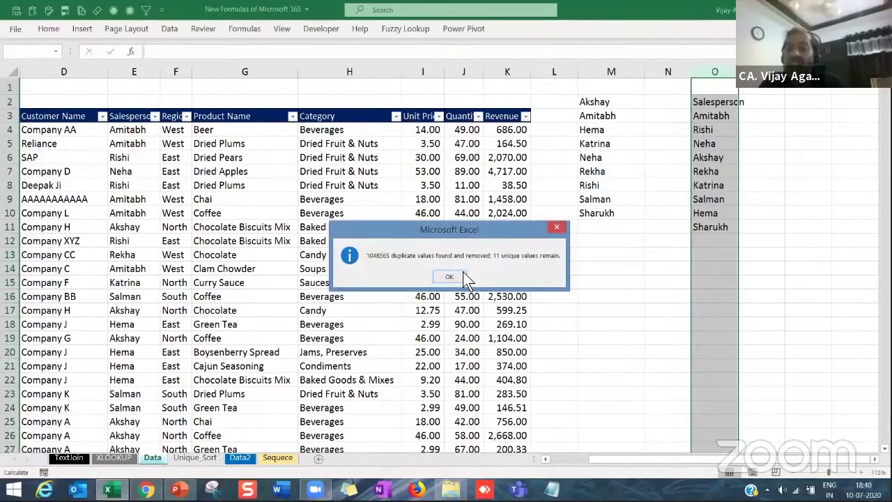
{"action": "left_click", "coordinate": [459, 276]}
- Select the deduplicated names O3:O11, then cell M16
{"action": "left_click", "coordinate": [134, 185]}
{"action": "left_click_drag", "start_coordinate": [730, 115], "coordinate": [713, 230]}
{"action": "left_click", "coordinate": [632, 300]}
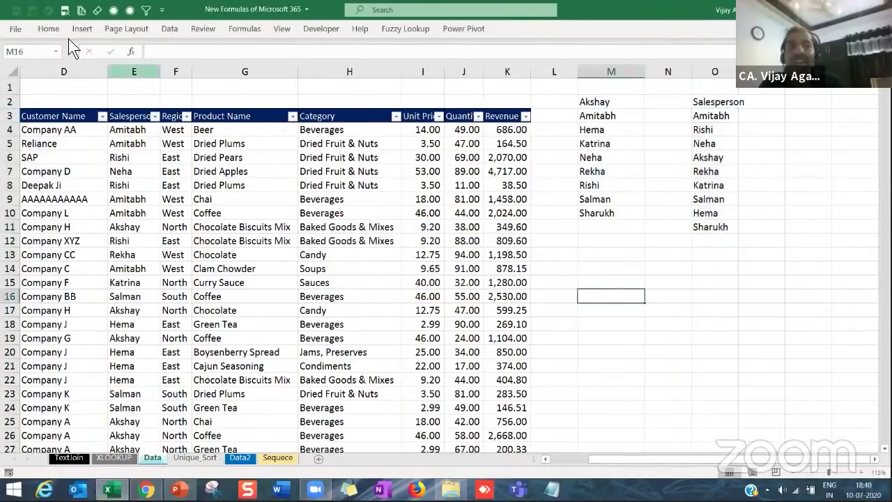
- Fill cell M16 with yellow
{"action": "left_click", "coordinate": [169, 27]}
{"action": "left_click", "coordinate": [50, 30]}
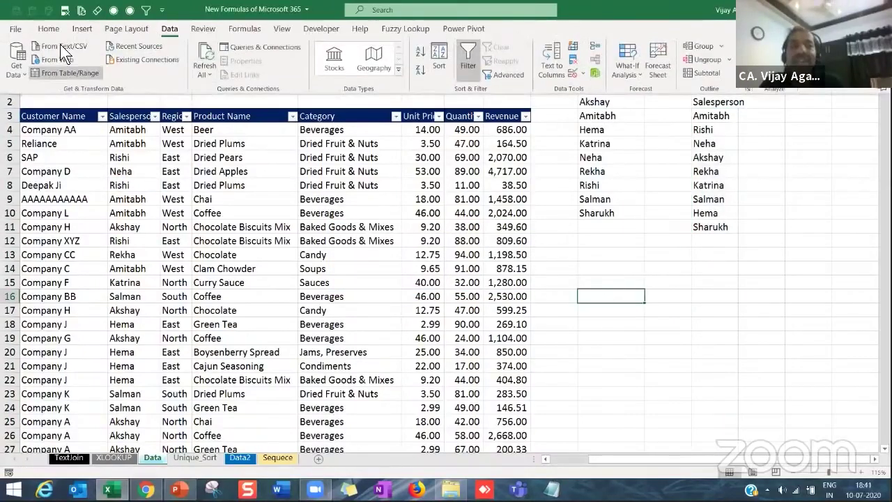
{"action": "left_click", "coordinate": [195, 69]}
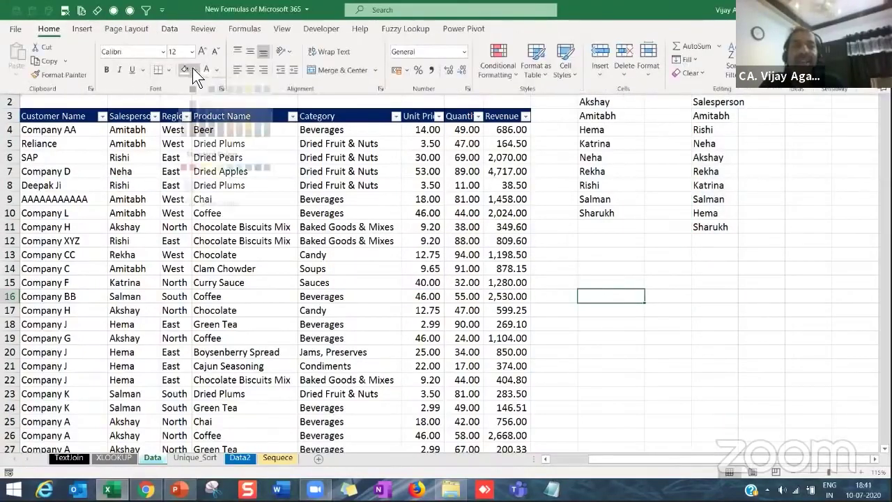
{"action": "left_click", "coordinate": [211, 177]}
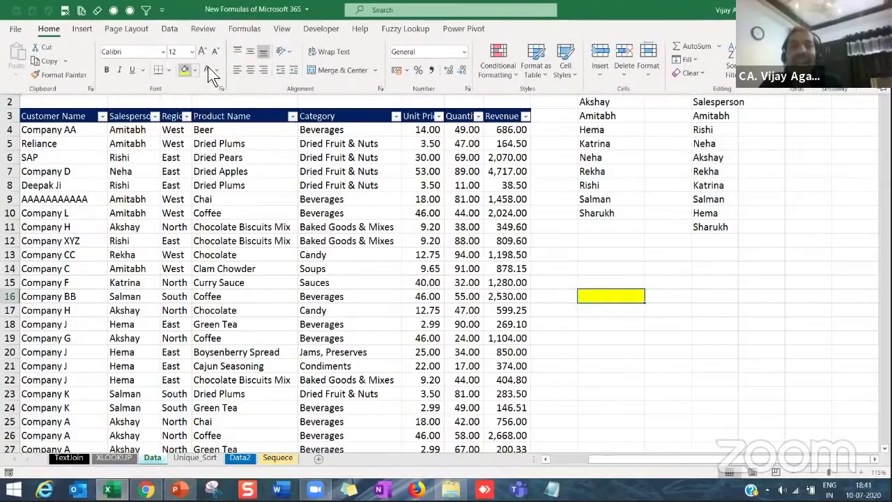
- Add list data validation to M16 sourced from =$O$3:$O$11 and check its dropdown
{"action": "left_click", "coordinate": [169, 28]}
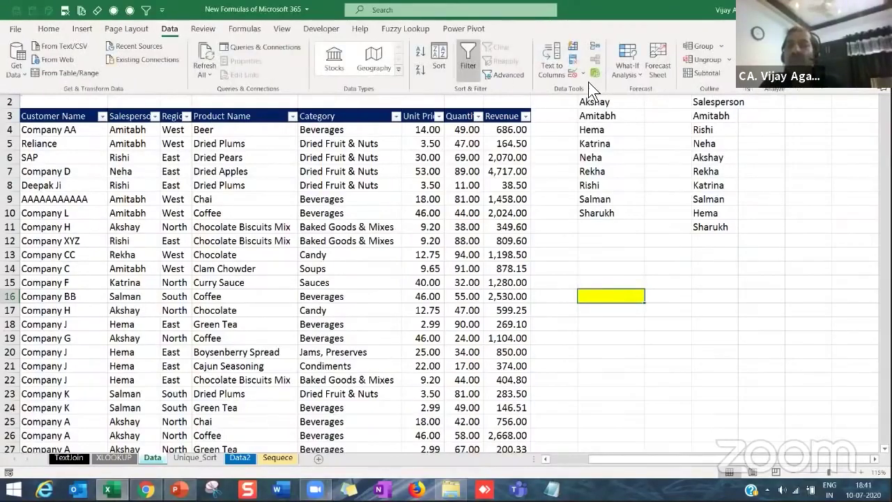
{"action": "left_click", "coordinate": [583, 74]}
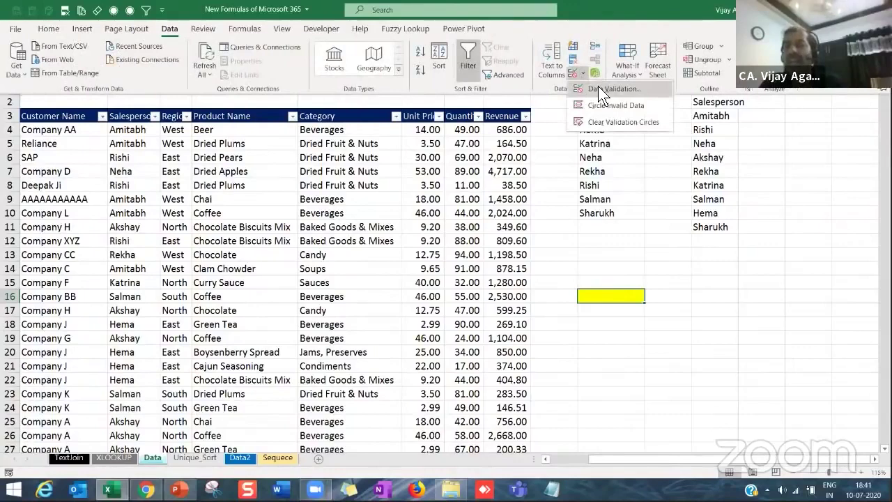
{"action": "left_click", "coordinate": [599, 86]}
{"action": "left_click", "coordinate": [512, 237]}
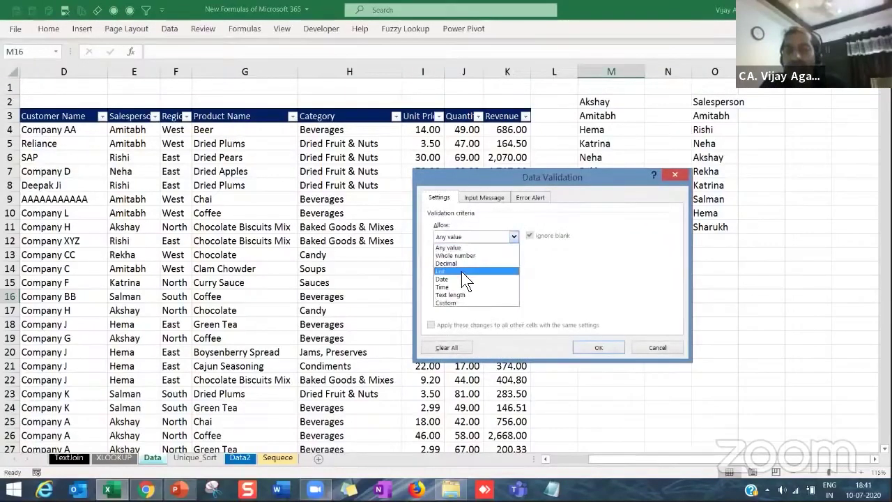
{"action": "left_click", "coordinate": [462, 271]}
{"action": "left_click_drag", "start_coordinate": [505, 176], "coordinate": [280, 171]}
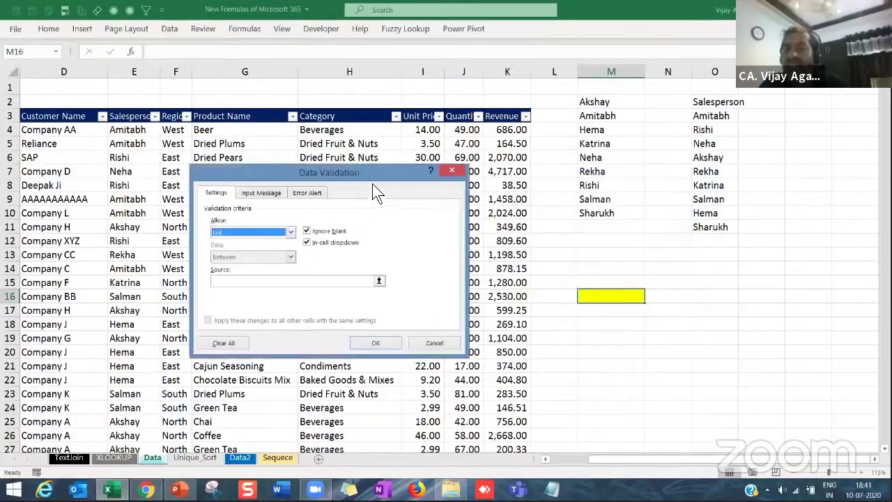
{"action": "left_click", "coordinate": [362, 279]}
{"action": "left_click_drag", "start_coordinate": [701, 117], "coordinate": [710, 232]}
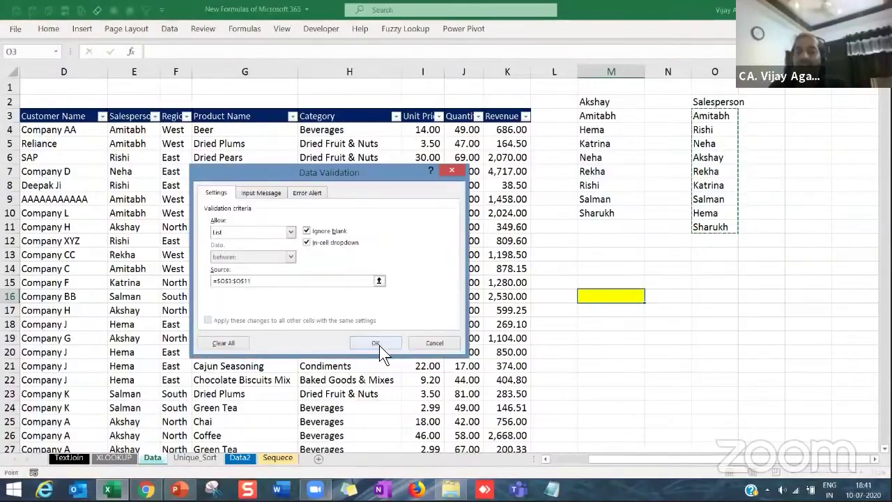
{"action": "left_click", "coordinate": [377, 343]}
{"action": "left_click", "coordinate": [649, 297]}
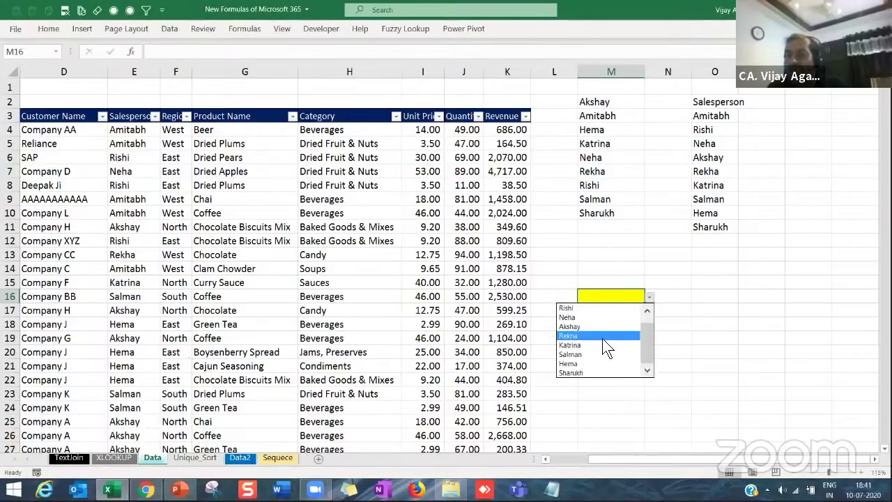
{"action": "key", "text": "Escape"}
{"action": "left_click", "coordinate": [122, 199]}
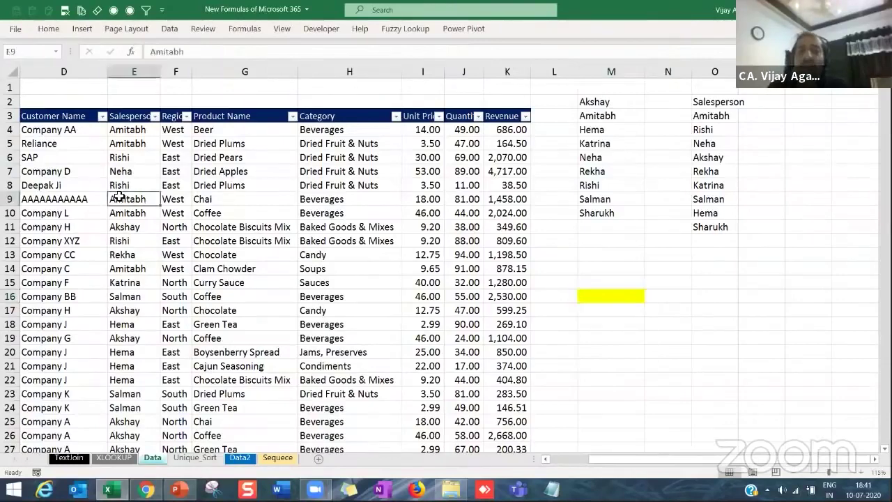
- Lengthen E4 to 'Amitabh Bachhan' and auto-fit column E
{"action": "left_click", "coordinate": [142, 129]}
{"action": "double_click", "coordinate": [145, 129]}
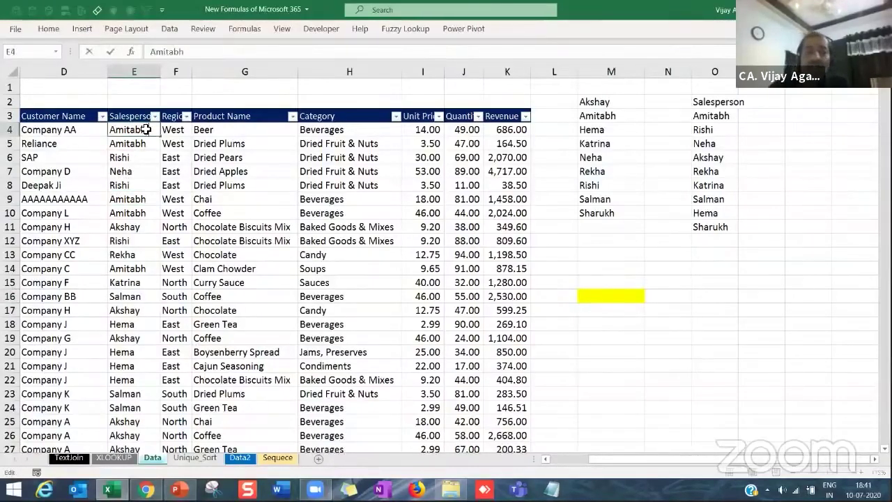
{"action": "type", "text": "Bachhan"}
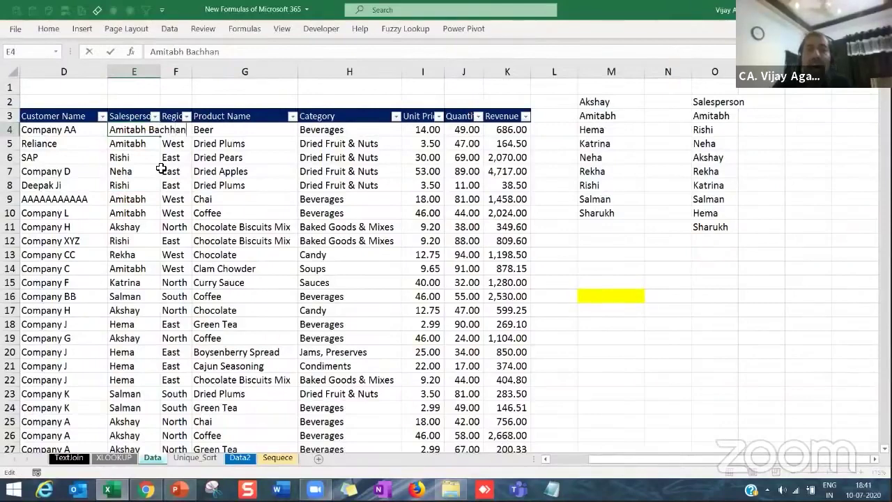
{"action": "key", "text": "Return"}
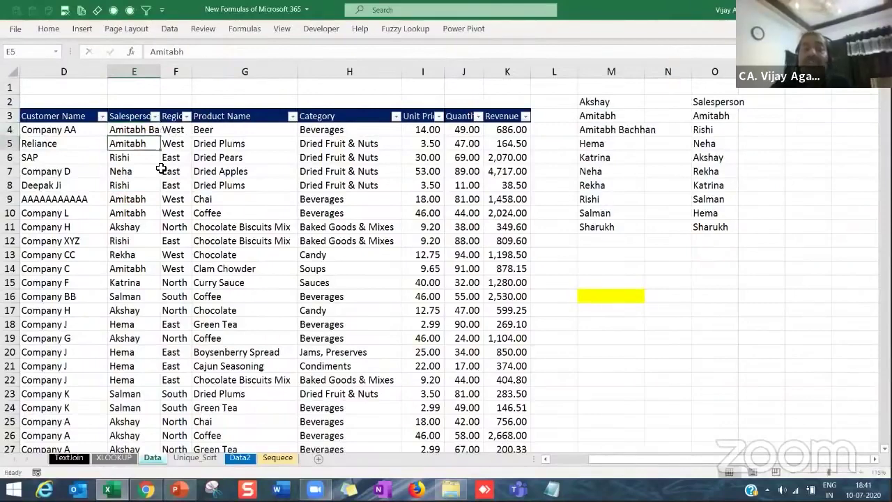
{"action": "double_click", "coordinate": [161, 71]}
- Change salesperson cell E11 to 'Vijay'
{"action": "left_click", "coordinate": [160, 232]}
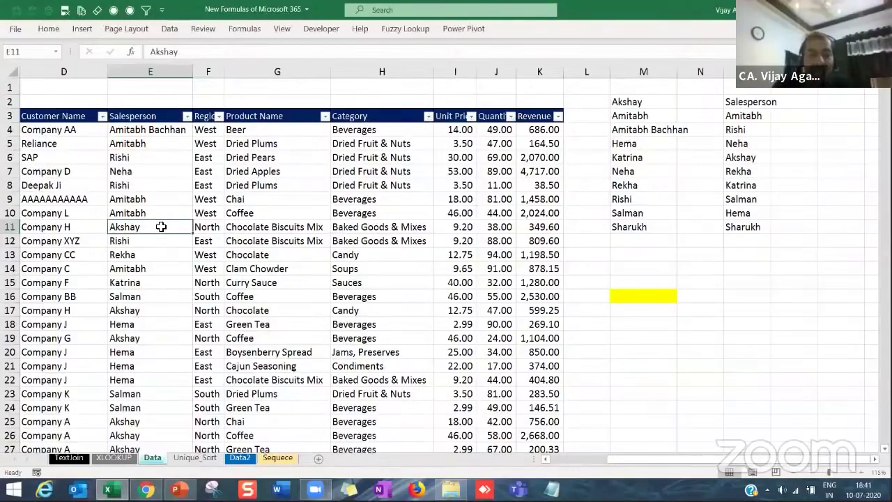
{"action": "type", "text": "Vijay"}
{"action": "key", "text": "Return"}
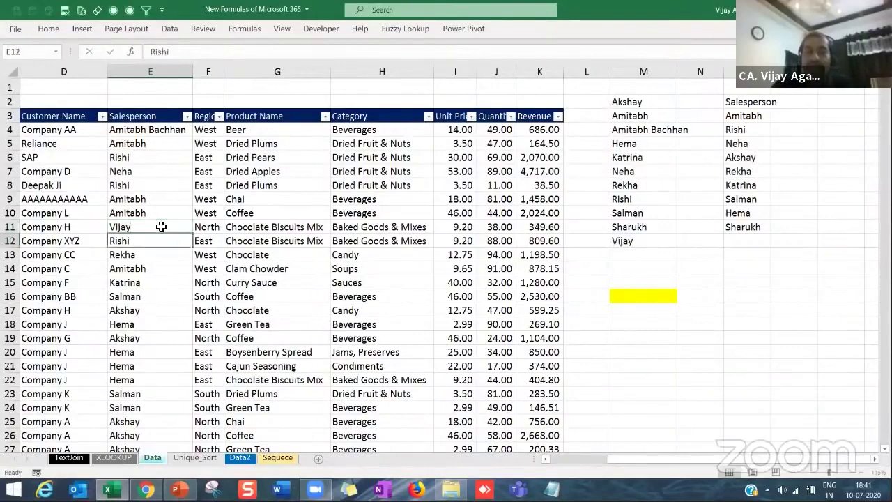
{"action": "left_click", "coordinate": [759, 118]}
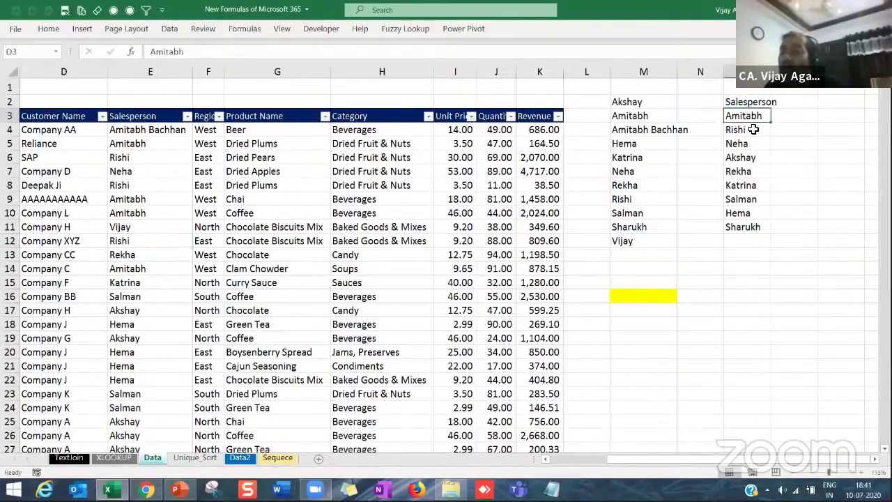
- Move the yellow dropdown cell M16 to O16
{"action": "left_click", "coordinate": [673, 300]}
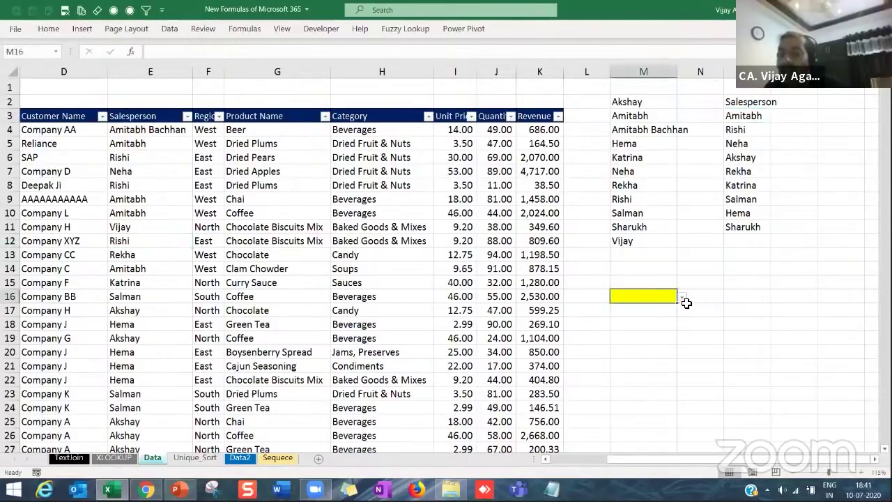
{"action": "left_click", "coordinate": [683, 298]}
{"action": "left_click_drag", "start_coordinate": [677, 338], "coordinate": [676, 350]}
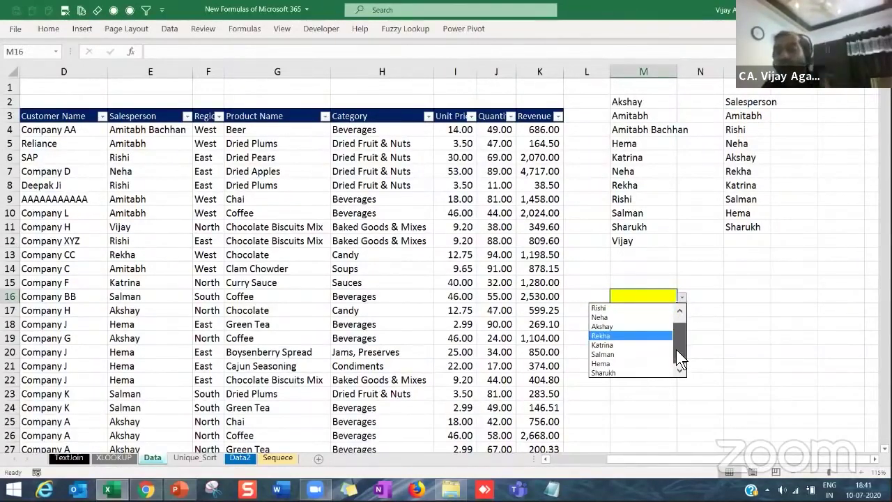
{"action": "left_click", "coordinate": [771, 358]}
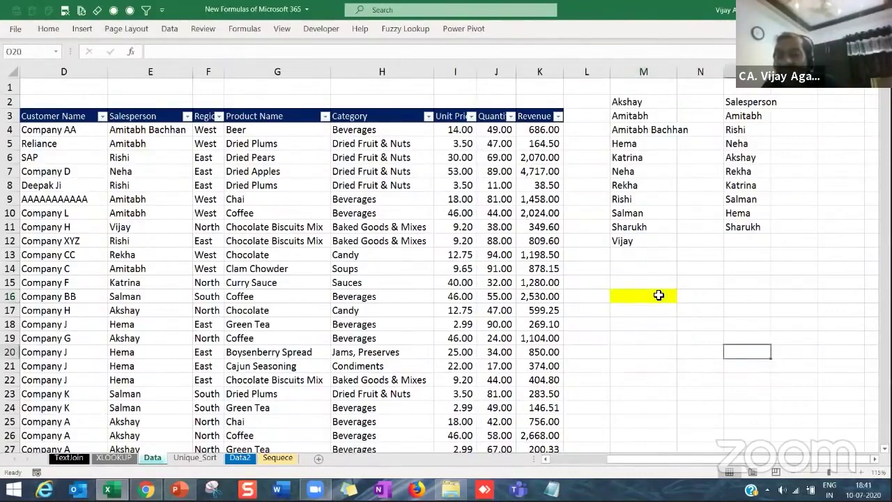
{"action": "key", "text": "ctrl+c"}
{"action": "key", "text": "Right"}
{"action": "key", "text": "Right"}
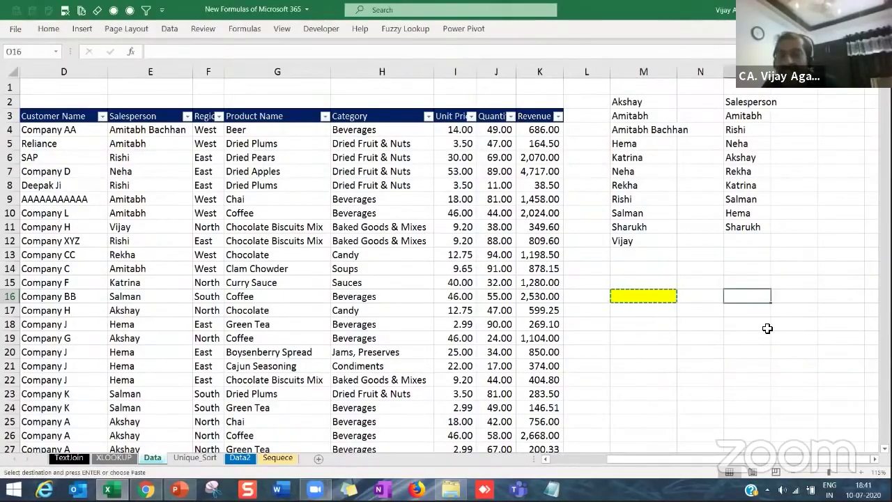
{"action": "key", "text": "Return"}
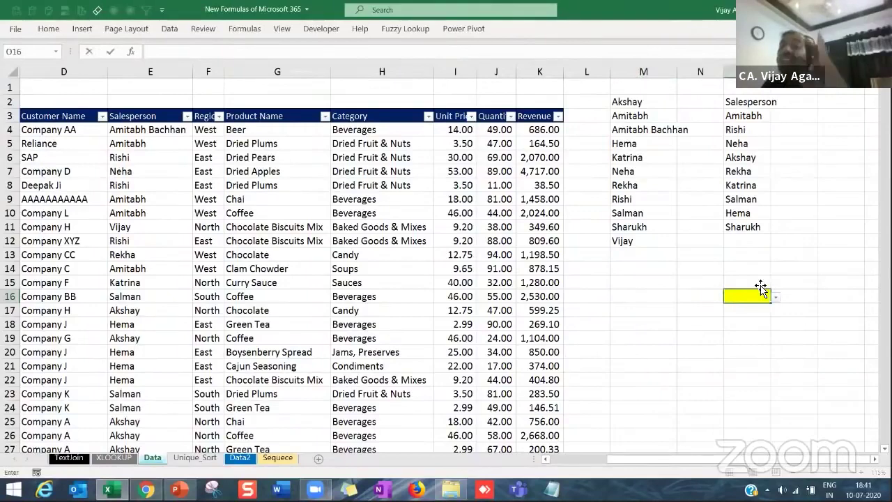
- Copy O16's yellow dropdown cell back into M16
{"action": "left_click", "coordinate": [776, 298]}
{"action": "left_click", "coordinate": [647, 302]}
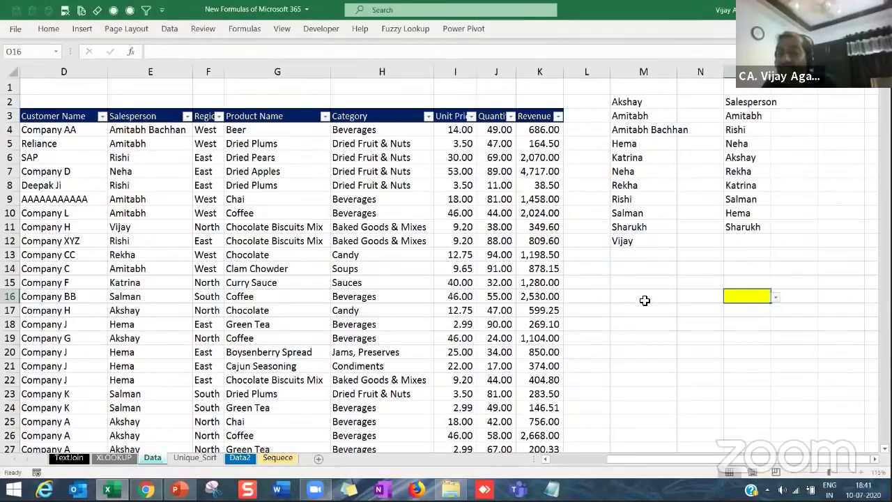
{"action": "left_click", "coordinate": [646, 304]}
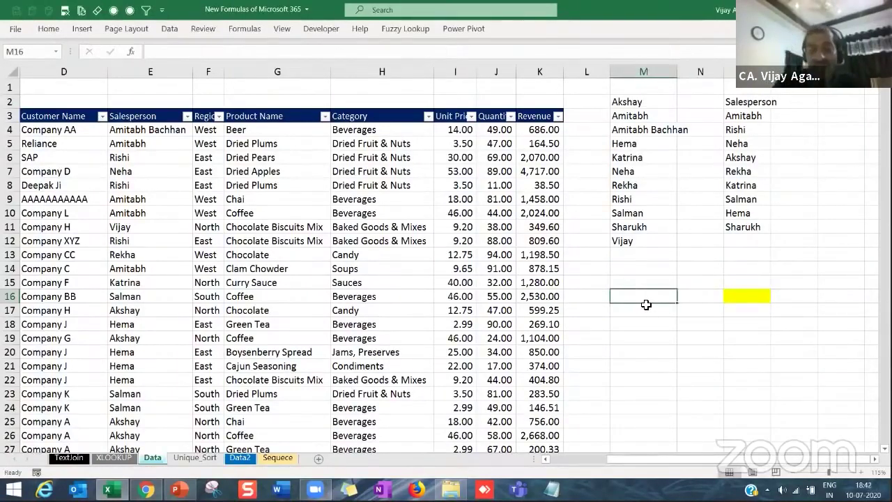
{"action": "type", "text": "="}
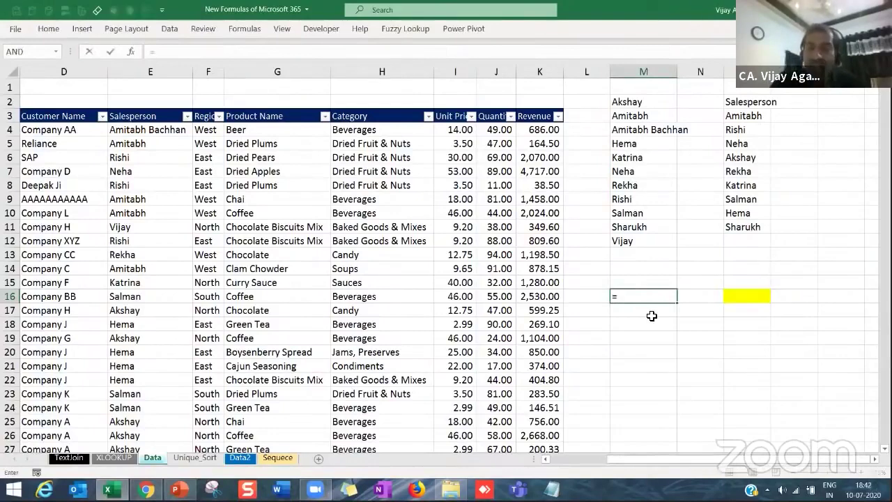
{"action": "key", "text": "Escape"}
{"action": "left_click", "coordinate": [732, 300]}
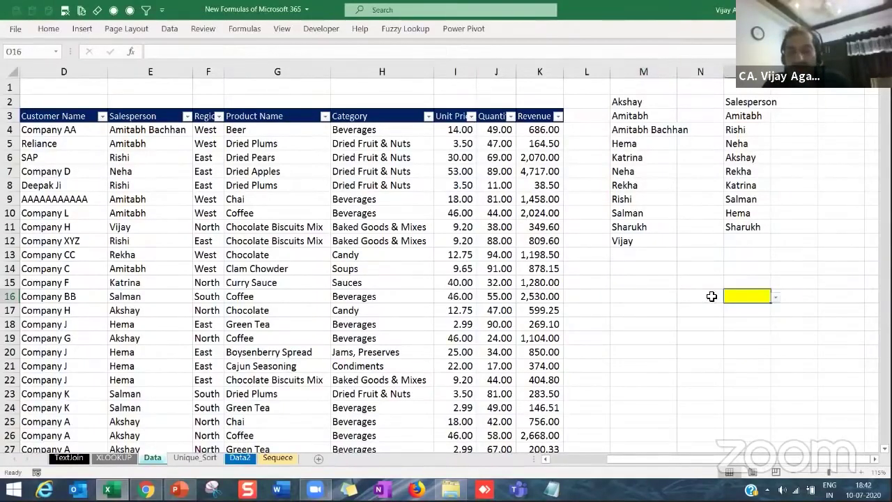
{"action": "key", "text": "ctrl+c"}
{"action": "left_click", "coordinate": [646, 295]}
{"action": "key", "text": "ctrl+v"}
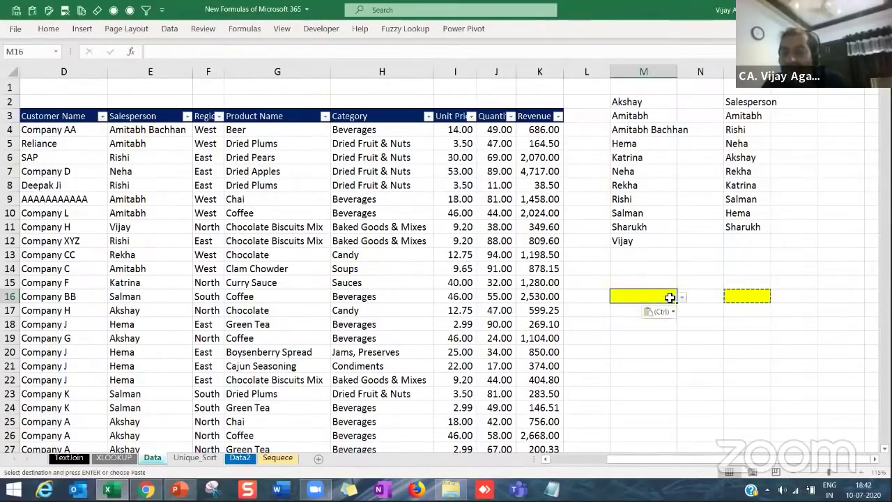
- Change M16's validation list source to =$M$2:$M$12 and check its dropdown
{"action": "double_click", "coordinate": [170, 28]}
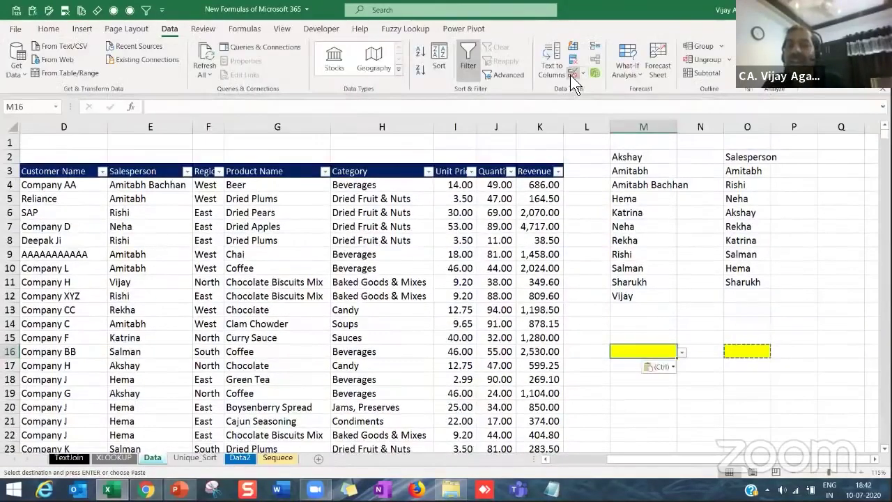
{"action": "left_click", "coordinate": [570, 74]}
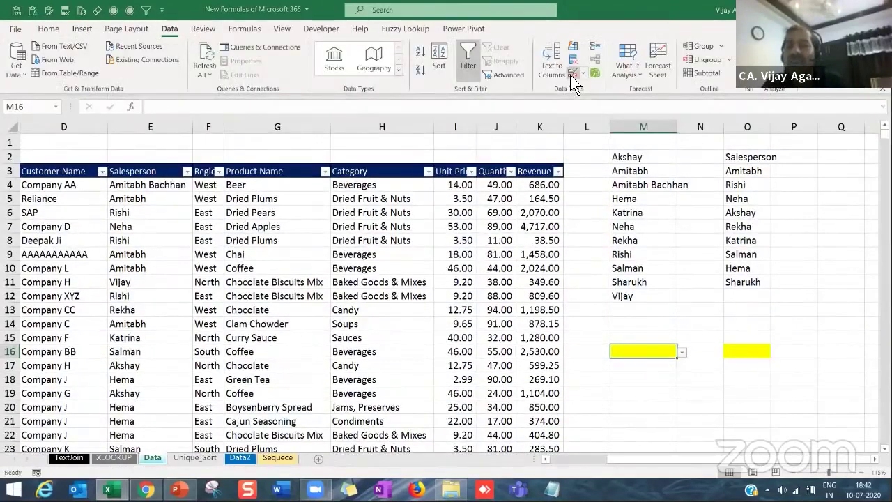
{"action": "left_click", "coordinate": [289, 286]}
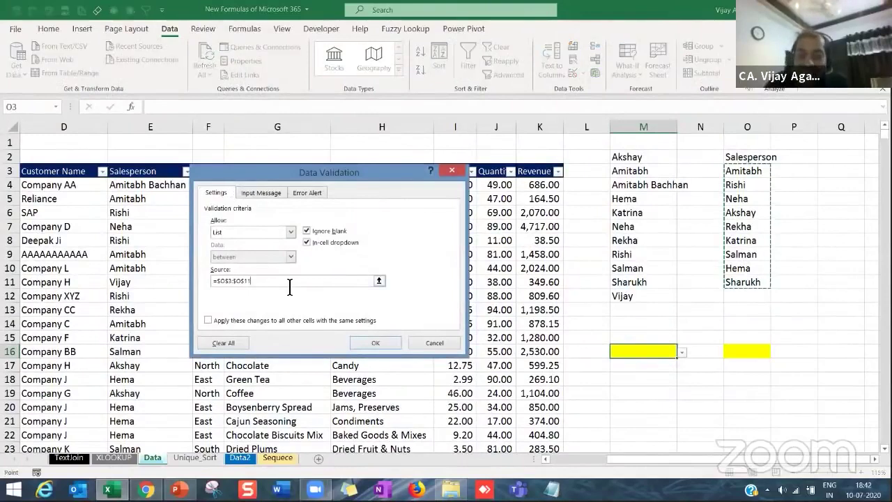
{"action": "key", "text": "BackSpace"}
{"action": "key", "text": "BackSpace"}
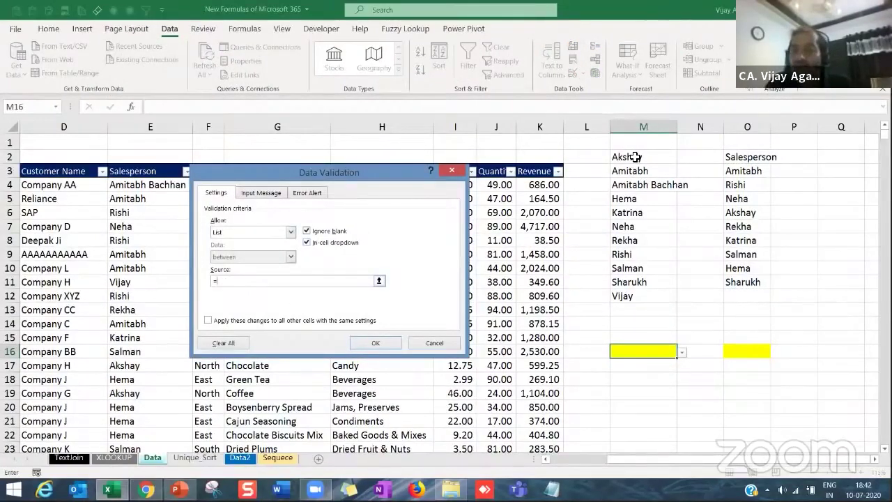
{"action": "left_click_drag", "start_coordinate": [635, 157], "coordinate": [631, 295]}
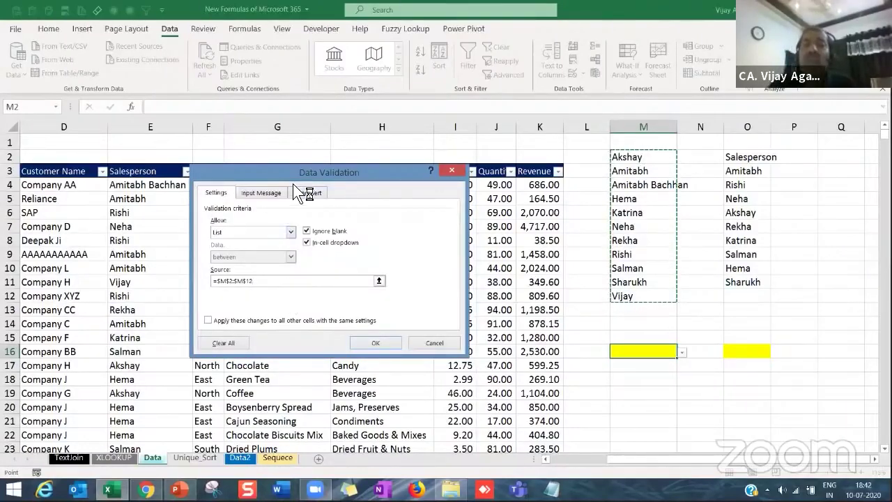
{"action": "left_click_drag", "start_coordinate": [293, 176], "coordinate": [355, 118]}
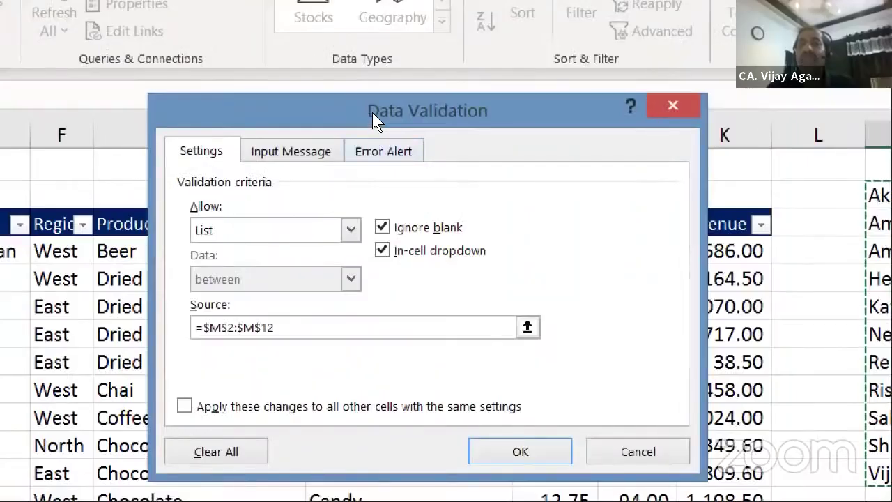
{"action": "left_click_drag", "start_coordinate": [348, 85], "coordinate": [299, 29]}
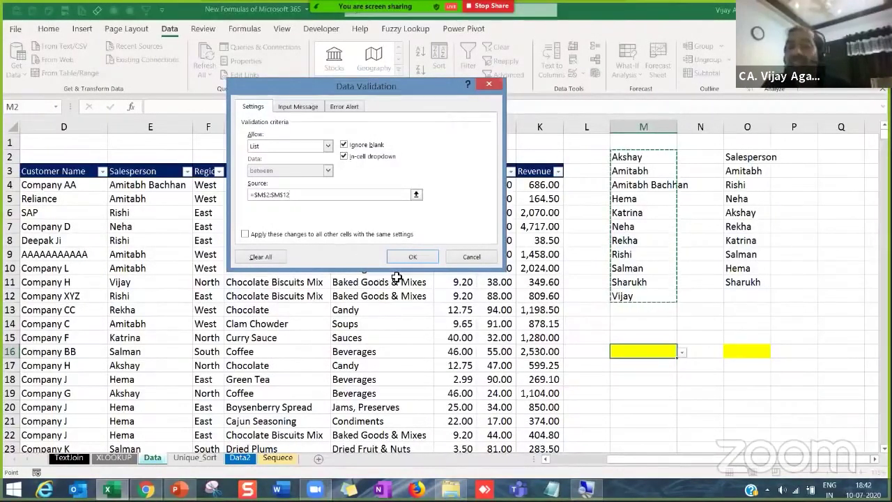
{"action": "left_click", "coordinate": [415, 254]}
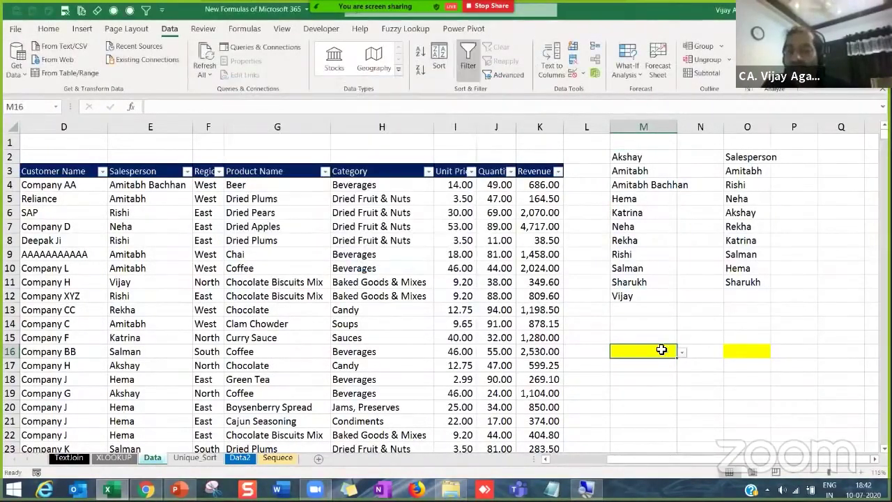
{"action": "left_click", "coordinate": [681, 352]}
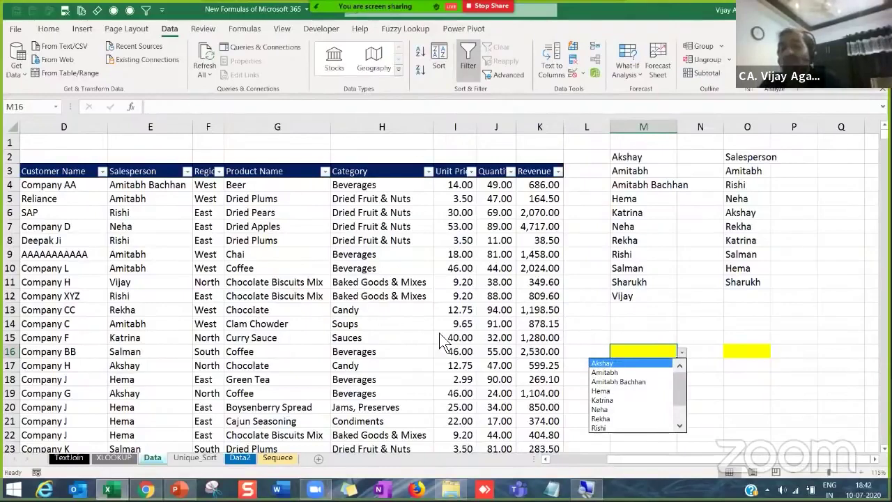
- Enter the salesperson names 'a' in E12 and 'b' in E14
{"action": "key", "text": "Escape"}
{"action": "left_click", "coordinate": [143, 256]}
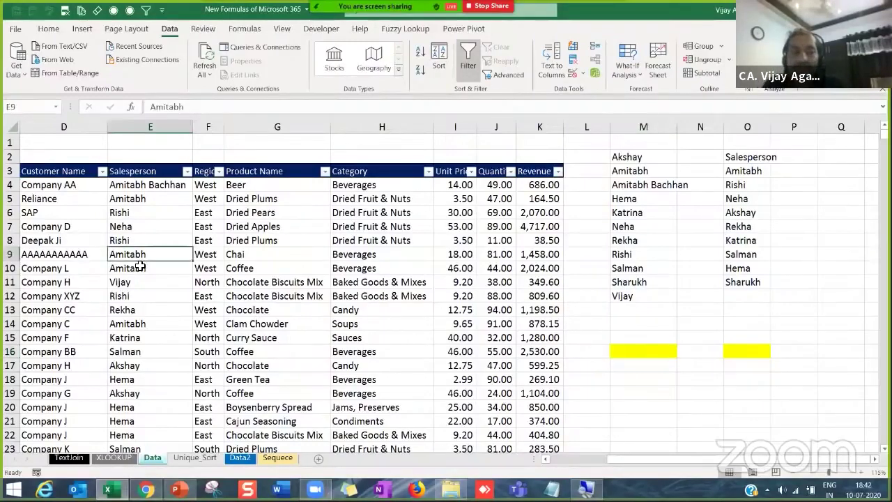
{"action": "left_click", "coordinate": [150, 286]}
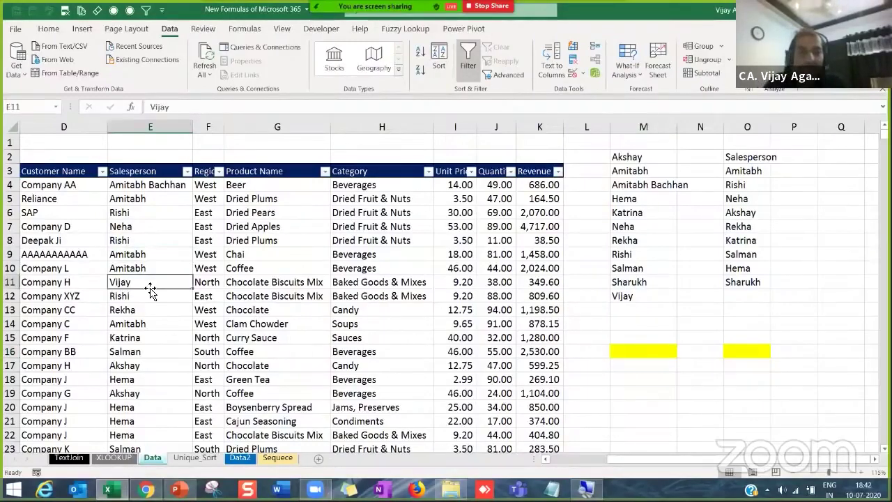
{"action": "key", "text": "Down"}
{"action": "type", "text": "a"}
{"action": "key", "text": "Return"}
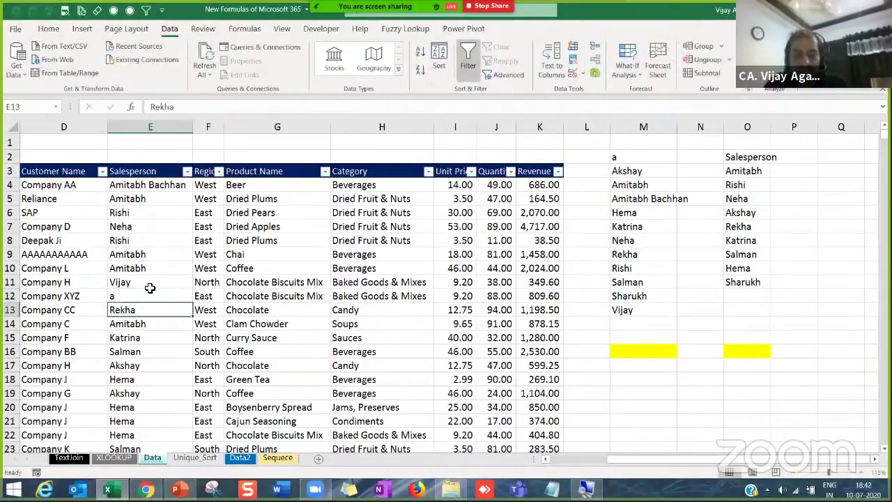
{"action": "key", "text": "Down"}
{"action": "type", "text": "b"}
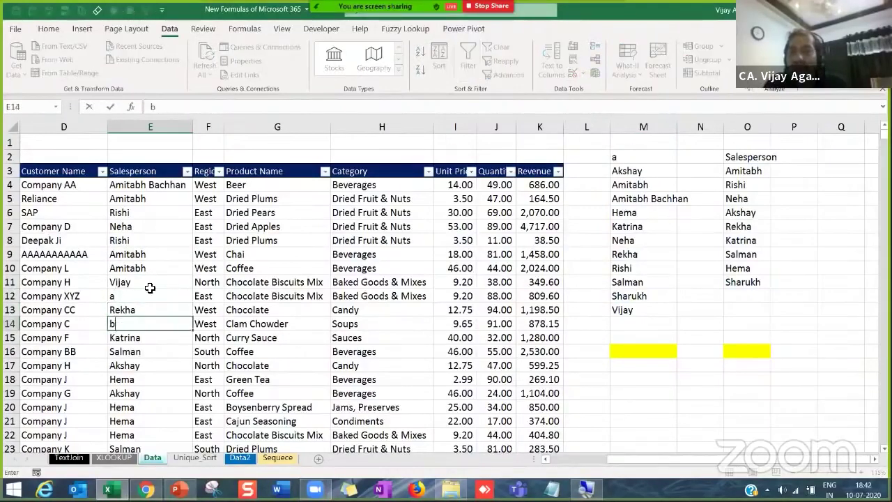
{"action": "key", "text": "Return"}
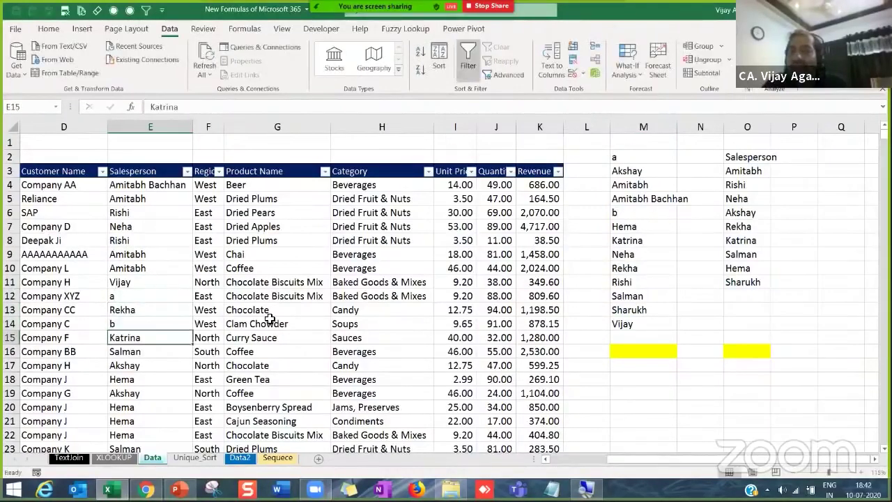
- Verify M16's dropdown now lists a, Akshay, Amitabh and Amitabh Bachhan from the spill
{"action": "left_click", "coordinate": [667, 354]}
{"action": "left_click", "coordinate": [683, 353]}
{"action": "mouse_move", "coordinate": [675, 382]}
{"action": "left_mouse_down"}
{"action": "mouse_move", "coordinate": [676, 412]}
{"action": "mouse_move", "coordinate": [677, 384]}
{"action": "mouse_move", "coordinate": [678, 397]}
{"action": "left_mouse_up"}
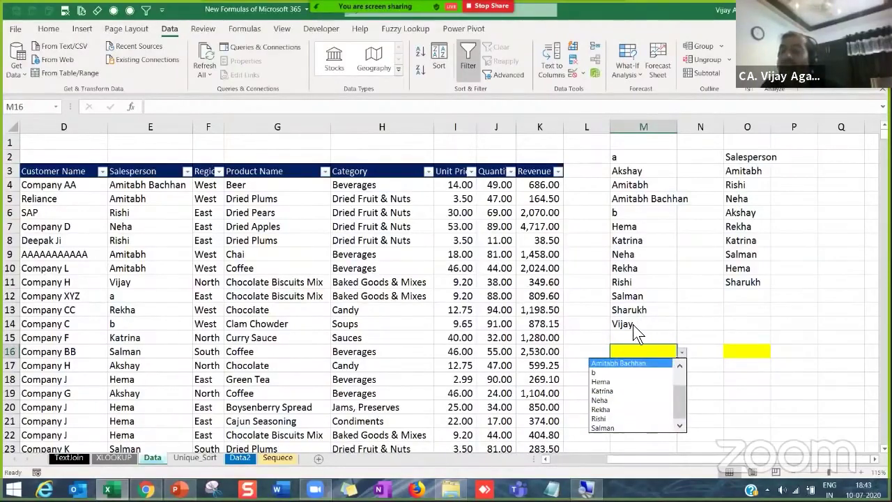
{"action": "left_click_drag", "start_coordinate": [633, 300], "coordinate": [630, 152]}
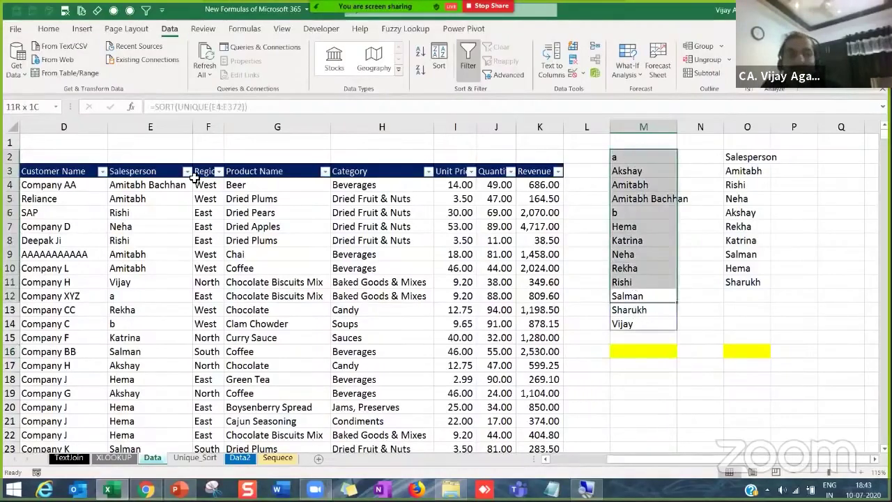
{"action": "left_click", "coordinate": [648, 355]}
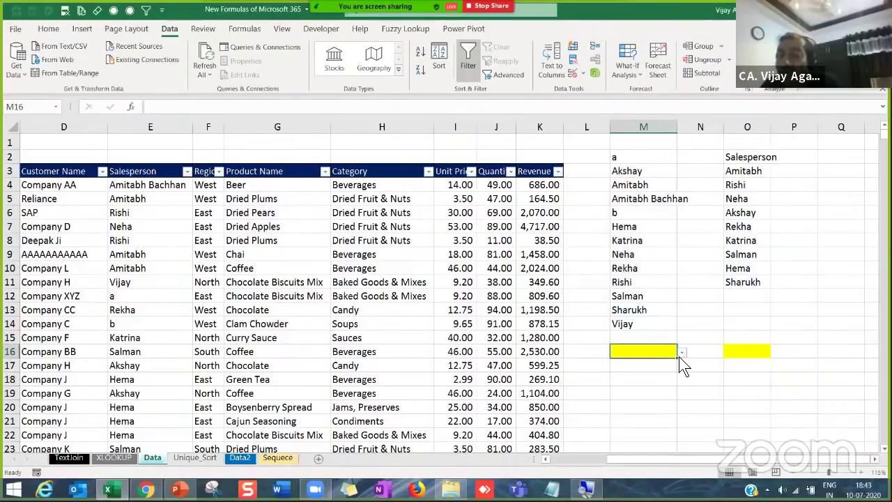
{"action": "left_click", "coordinate": [680, 354]}
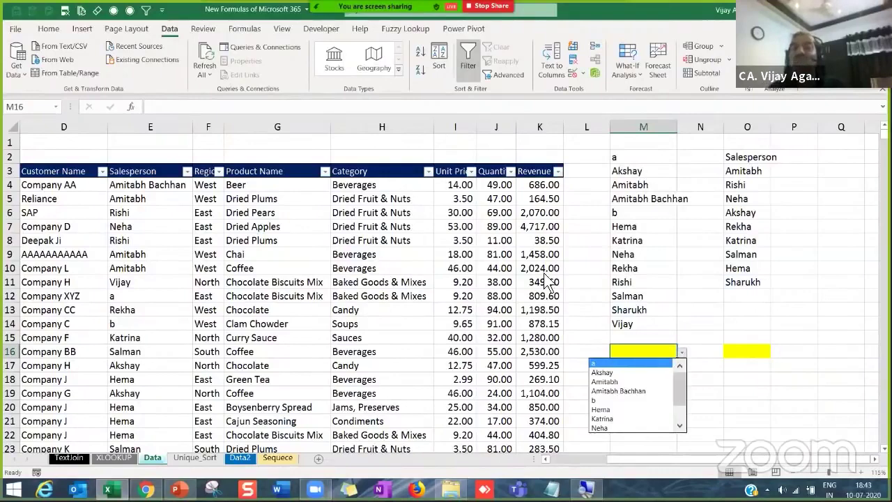
- Change M16's validation list source to the spill range =$M$2# and check its dropdown
{"action": "left_click", "coordinate": [576, 71]}
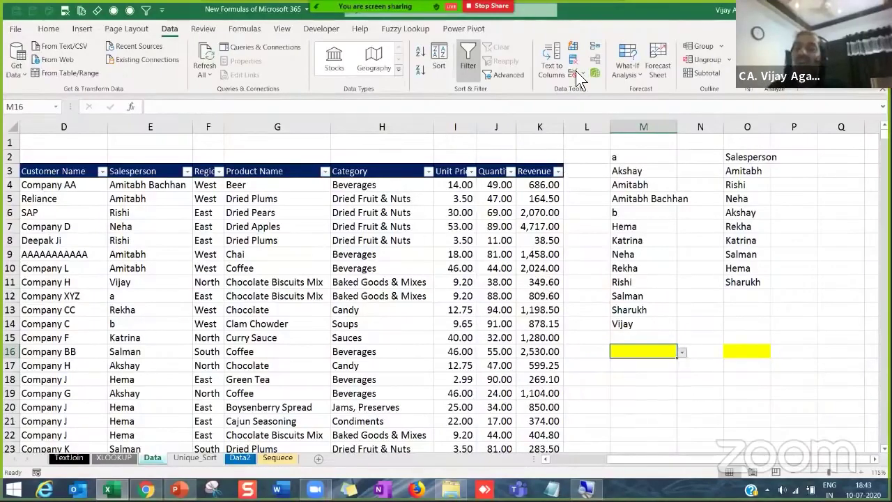
{"action": "left_click", "coordinate": [575, 75]}
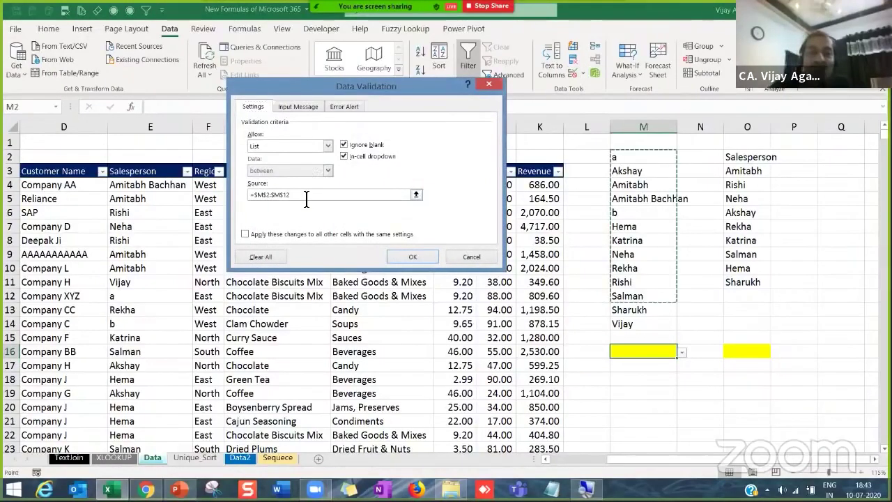
{"action": "left_click", "coordinate": [307, 199]}
{"action": "key", "text": "BackSpace"}
{"action": "key", "text": "BackSpace"}
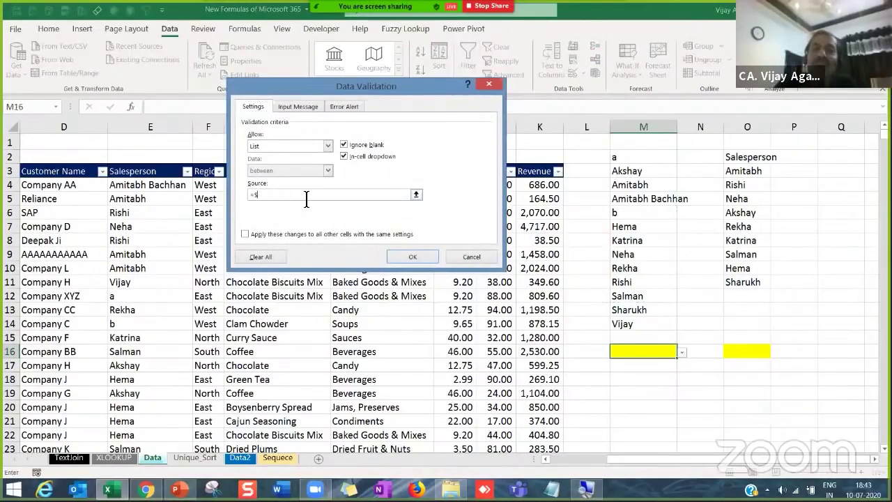
{"action": "key", "text": "BackSpace"}
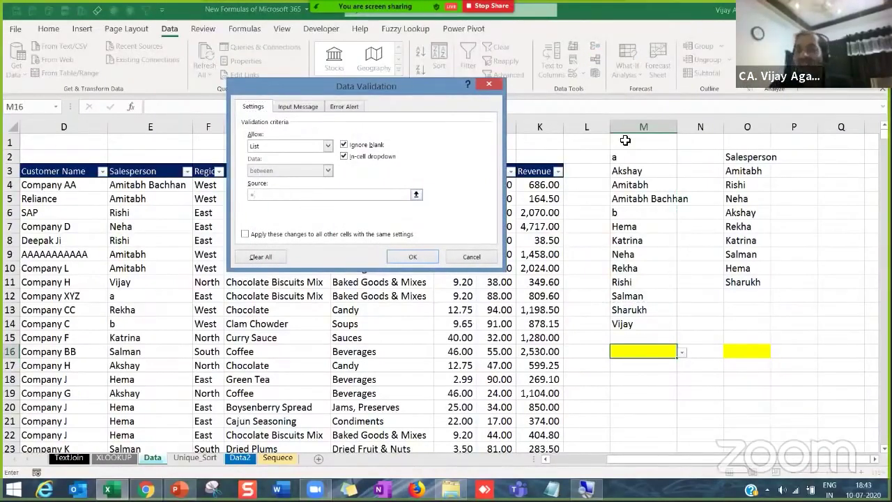
{"action": "left_click", "coordinate": [643, 158]}
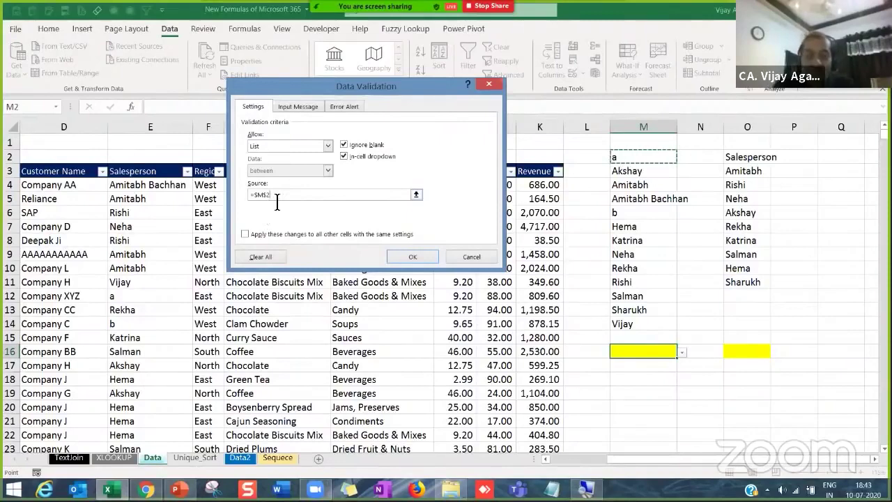
{"action": "type", "text": "#"}
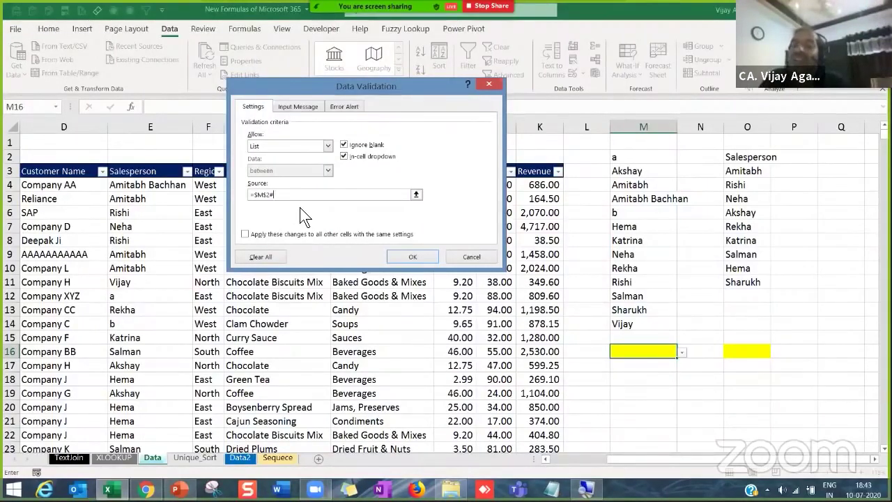
{"action": "left_click", "coordinate": [413, 257]}
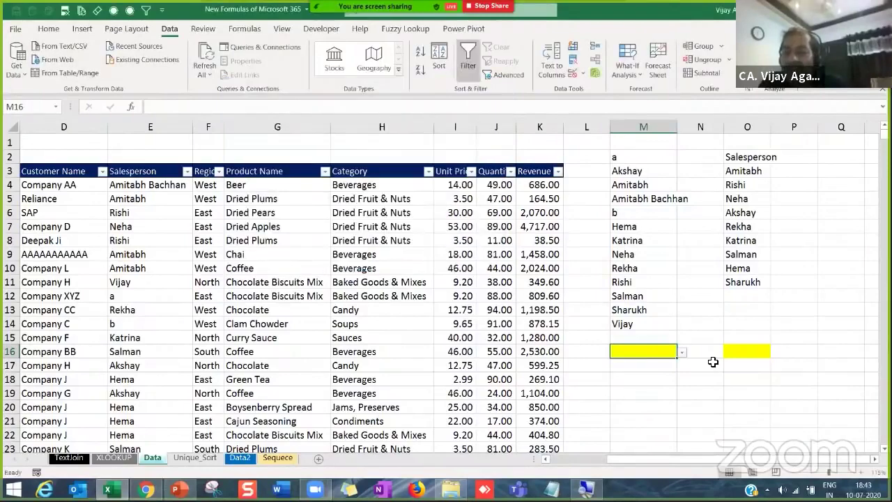
{"action": "left_click", "coordinate": [684, 352]}
{"action": "left_click_drag", "start_coordinate": [678, 380], "coordinate": [678, 405]}
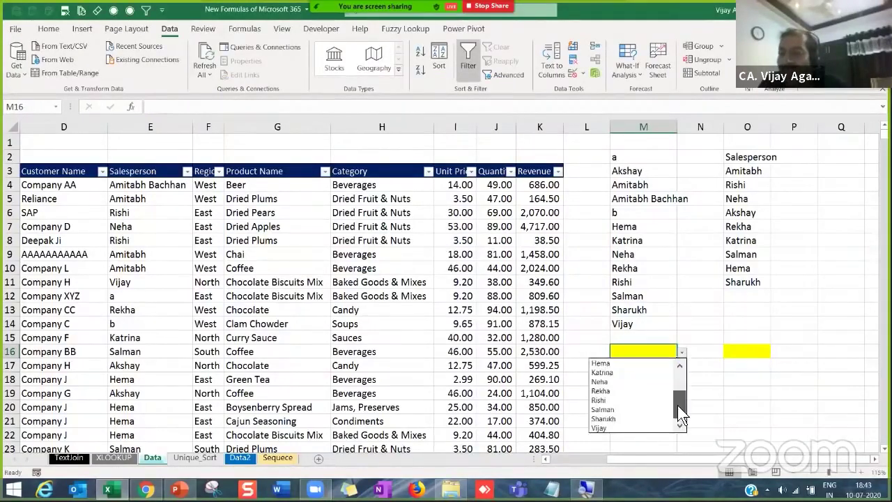
{"action": "left_click", "coordinate": [681, 366]}
{"action": "key", "text": "Escape"}
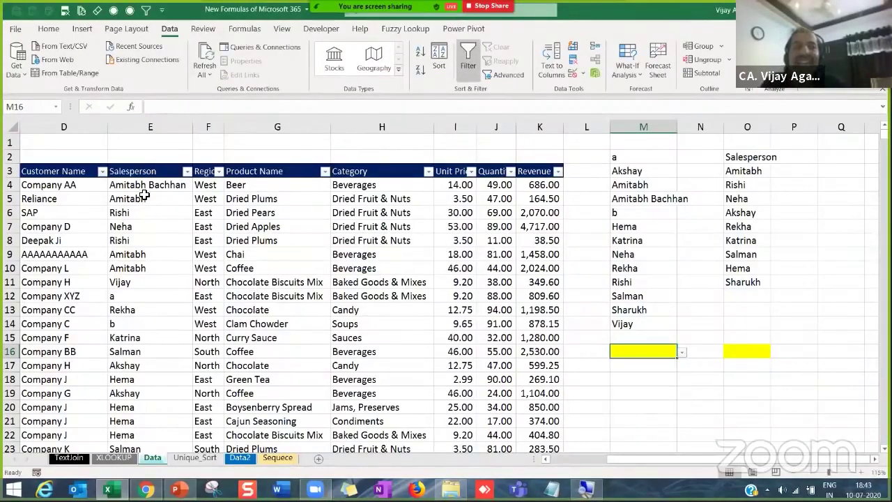
- Overwrite Salesperson cells E4 and E5 with a
{"action": "left_click", "coordinate": [146, 304]}
{"action": "left_click", "coordinate": [148, 296]}
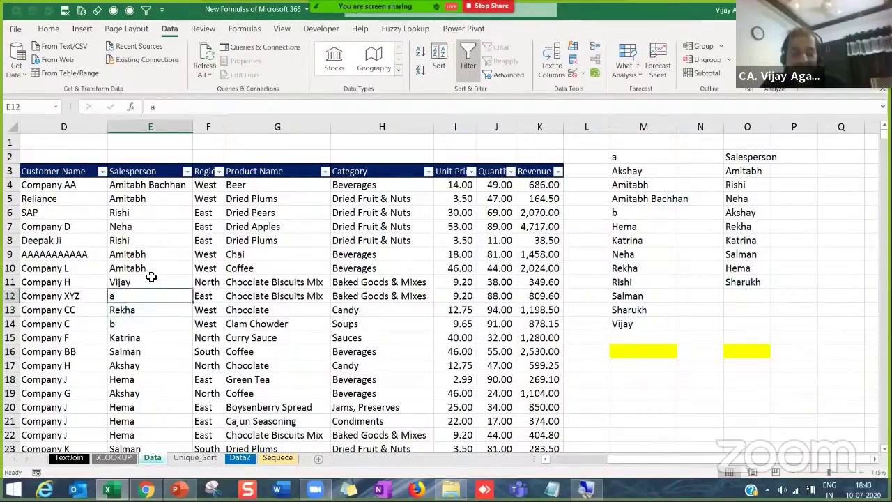
{"action": "left_click", "coordinate": [151, 187]}
{"action": "type", "text": "a"}
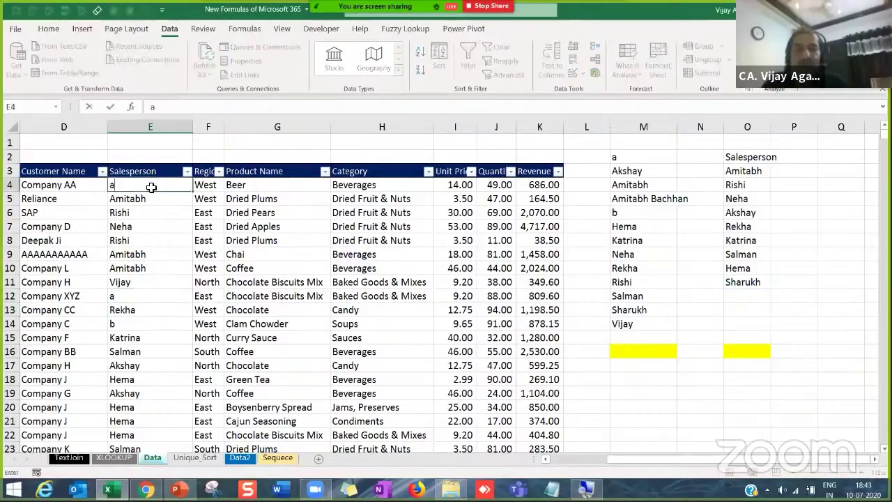
{"action": "key", "text": "Return"}
{"action": "type", "text": "a"}
{"action": "key", "text": "Return"}
- Fill a down the Salesperson column and enter b in E8, E9 and E10
{"action": "left_click_drag", "start_coordinate": [151, 187], "coordinate": [152, 200]}
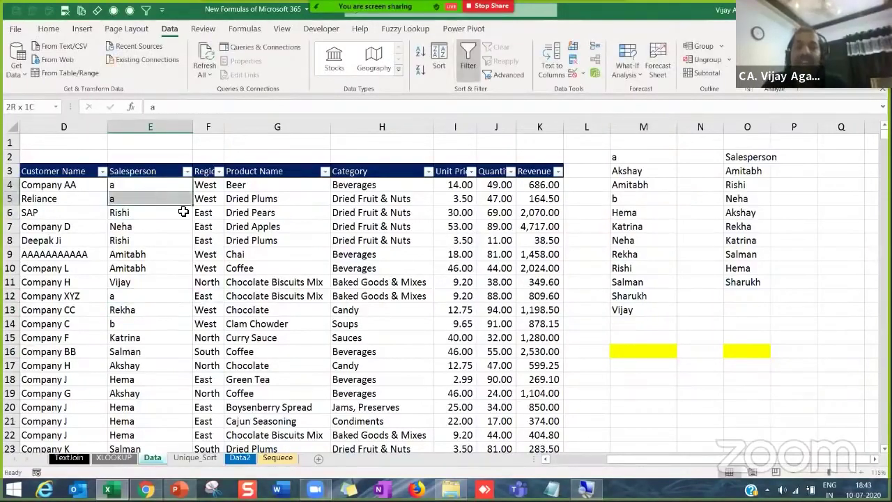
{"action": "double_click", "coordinate": [192, 205]}
{"action": "left_click", "coordinate": [140, 239]}
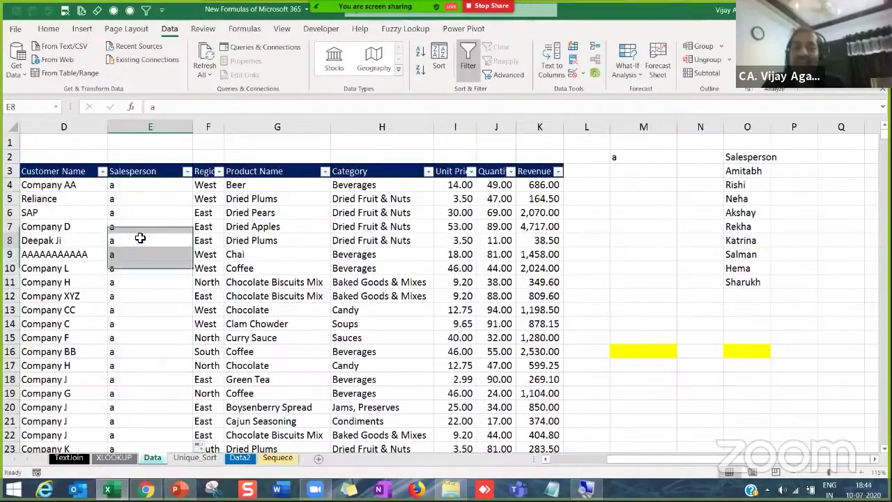
{"action": "type", "text": "b"}
{"action": "key", "text": "Return"}
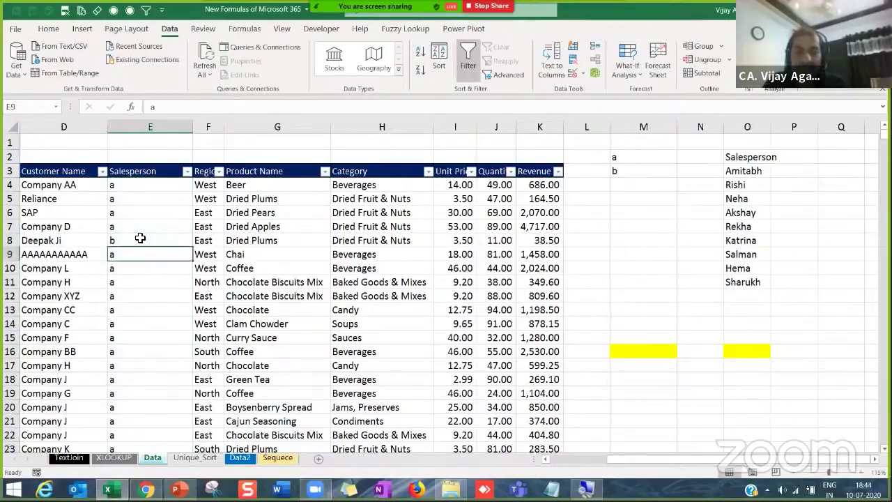
{"action": "type", "text": "b"}
{"action": "key", "text": "Return"}
{"action": "type", "text": "b"}
{"action": "key", "text": "Return"}
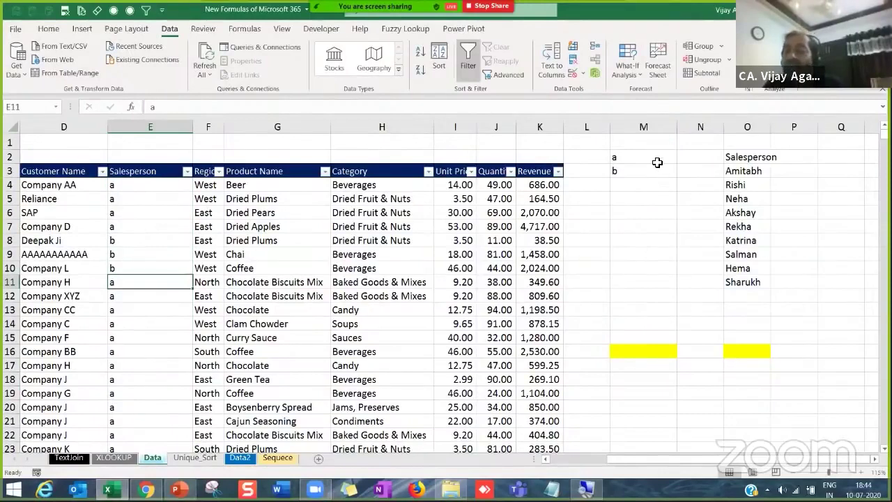
- Check that the M16 dropdown now offers just a and b
{"action": "left_click_drag", "start_coordinate": [652, 159], "coordinate": [648, 171]}
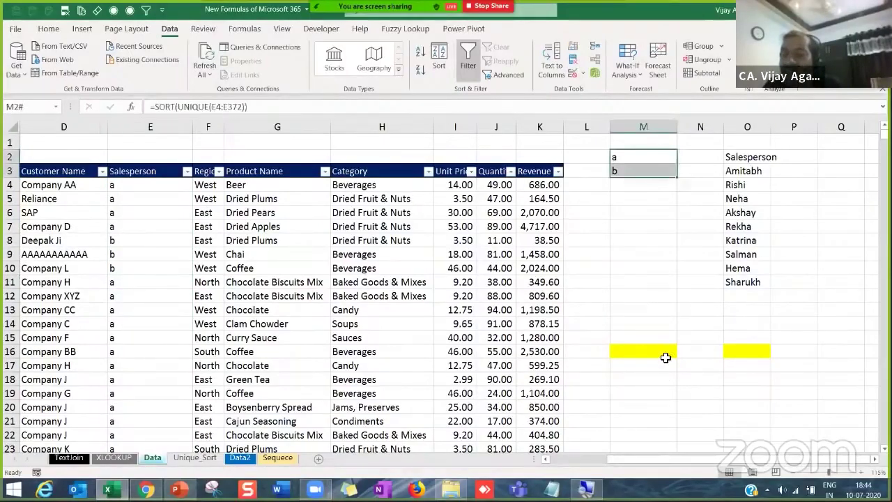
{"action": "left_click", "coordinate": [669, 353]}
{"action": "left_click", "coordinate": [681, 353]}
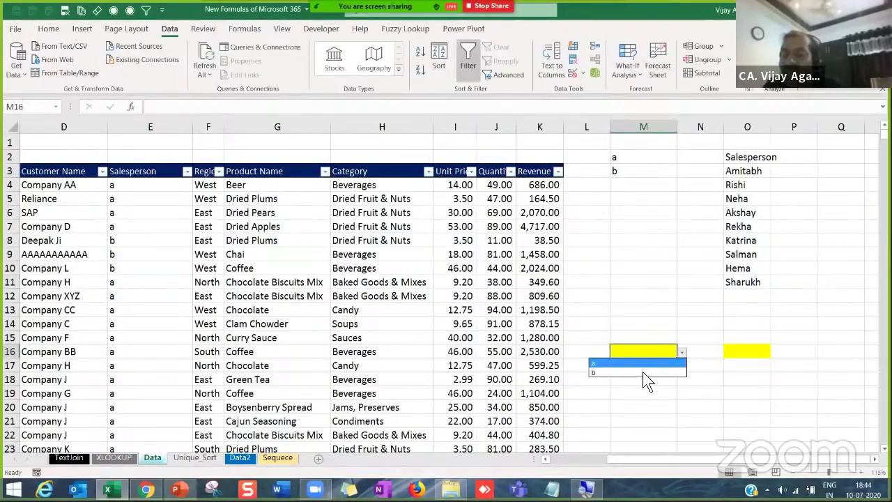
{"action": "key", "text": "Down"}
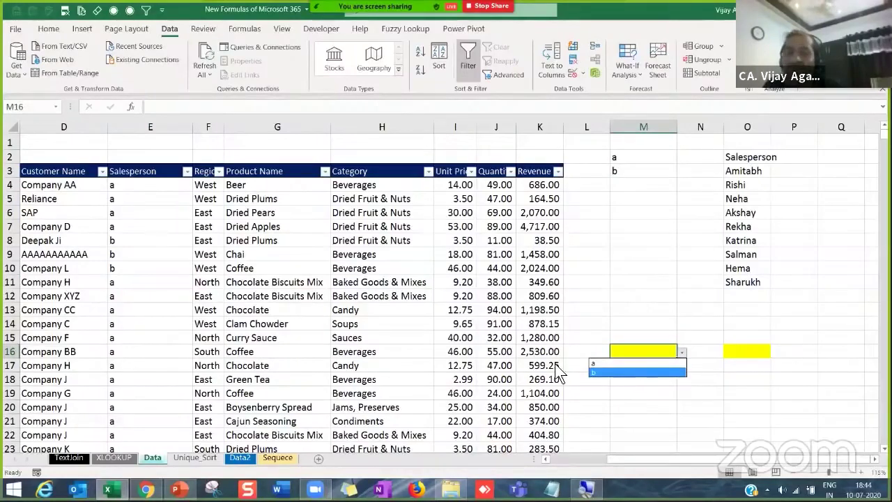
{"action": "key", "text": "Escape"}
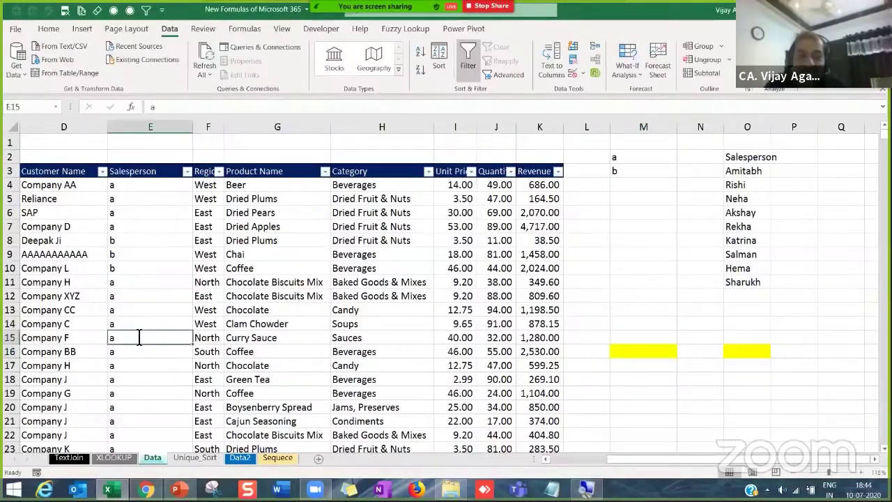
- Enter c, d, e, f in E15:E18 and repeat that pattern down to E23
{"action": "type", "text": "c"}
{"action": "key", "text": "Return"}
{"action": "type", "text": "d"}
{"action": "key", "text": "Return"}
{"action": "type", "text": "e"}
{"action": "key", "text": "Return"}
{"action": "type", "text": "f"}
{"action": "key", "text": "Return"}
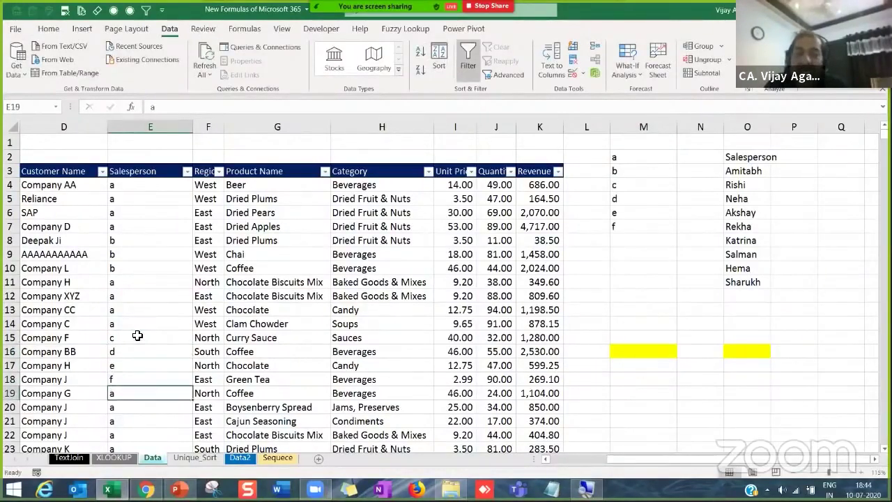
{"action": "left_click_drag", "start_coordinate": [137, 338], "coordinate": [161, 377]}
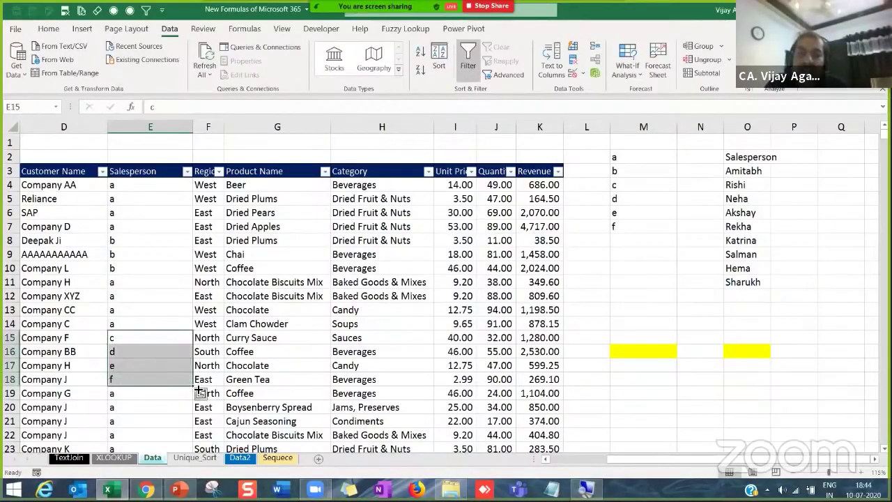
{"action": "left_click_drag", "start_coordinate": [192, 386], "coordinate": [195, 448]}
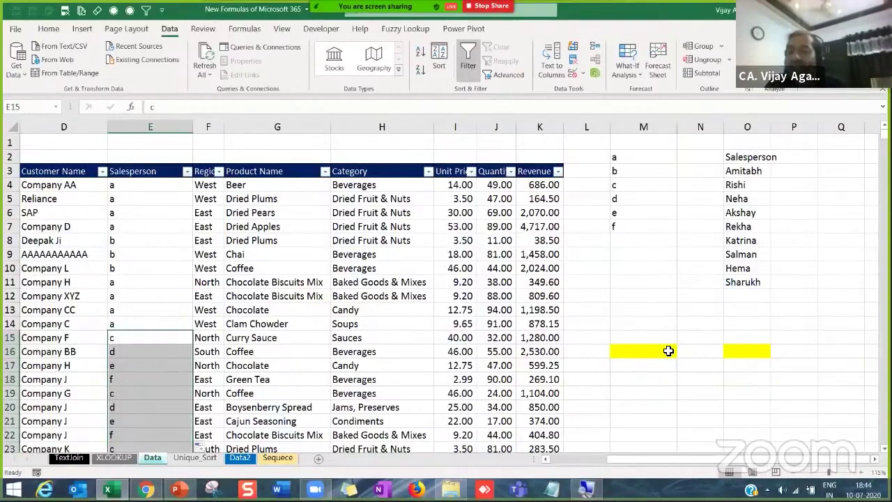
{"action": "left_click", "coordinate": [666, 351]}
{"action": "left_click_drag", "start_coordinate": [642, 160], "coordinate": [640, 224]}
- Confirm the M16 dropdown lists a through f, matching the spilled list in column M
{"action": "left_click", "coordinate": [662, 352]}
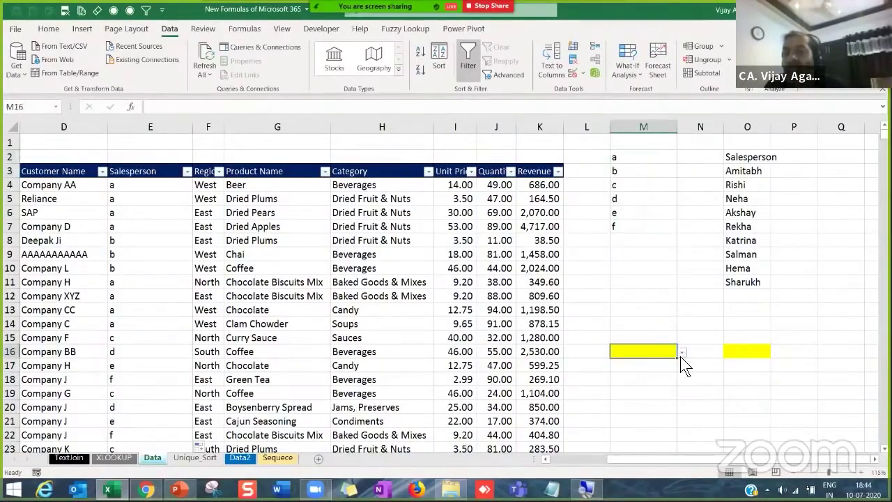
{"action": "left_click", "coordinate": [681, 353]}
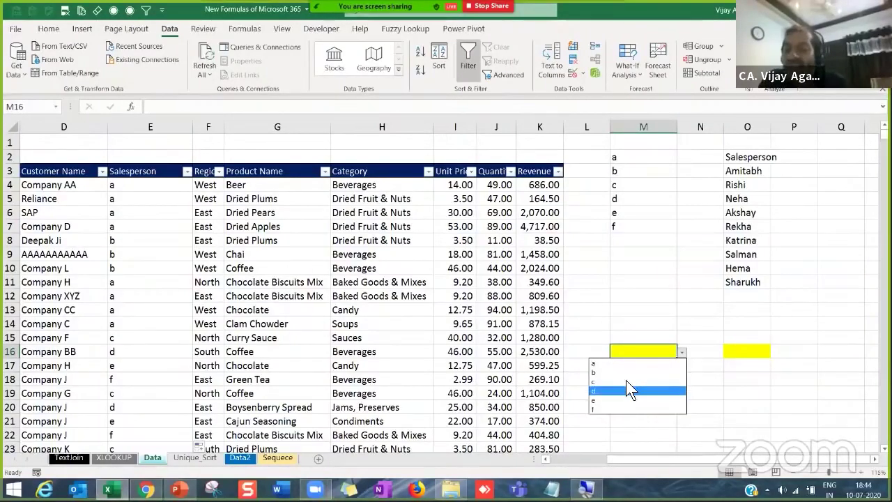
{"action": "key", "text": "Escape"}
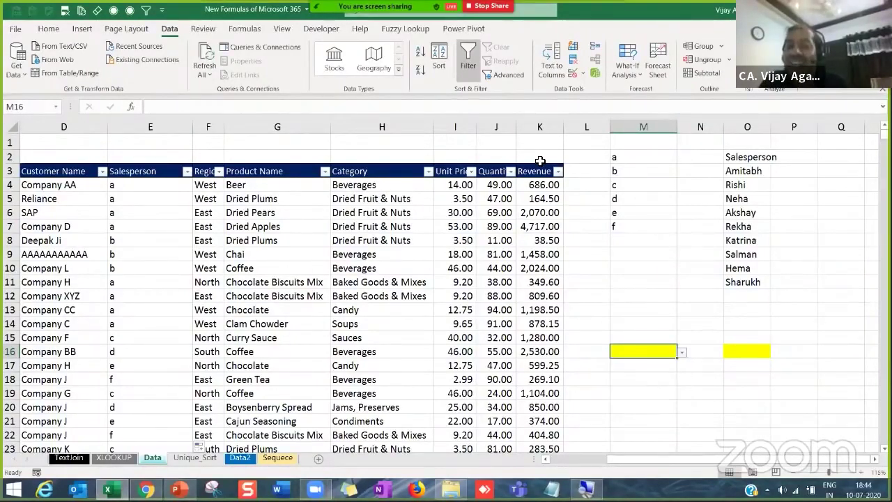
{"action": "left_click_drag", "start_coordinate": [648, 159], "coordinate": [647, 212]}
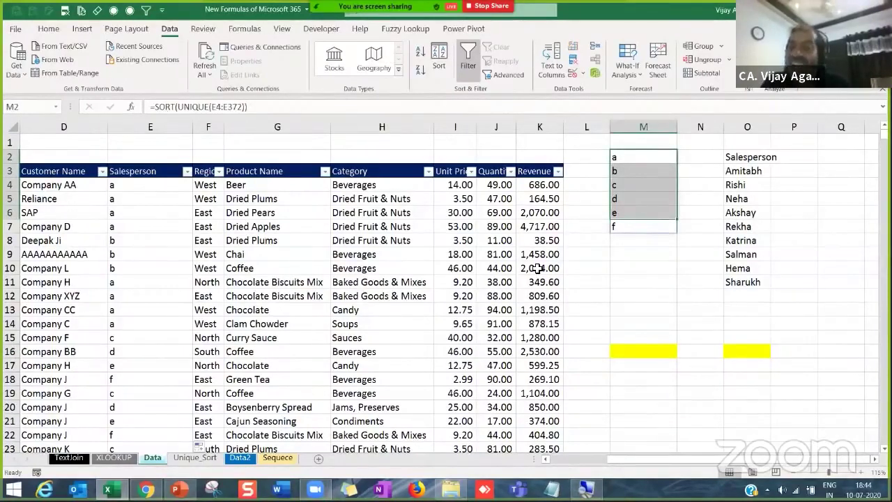
{"action": "left_click", "coordinate": [655, 355]}
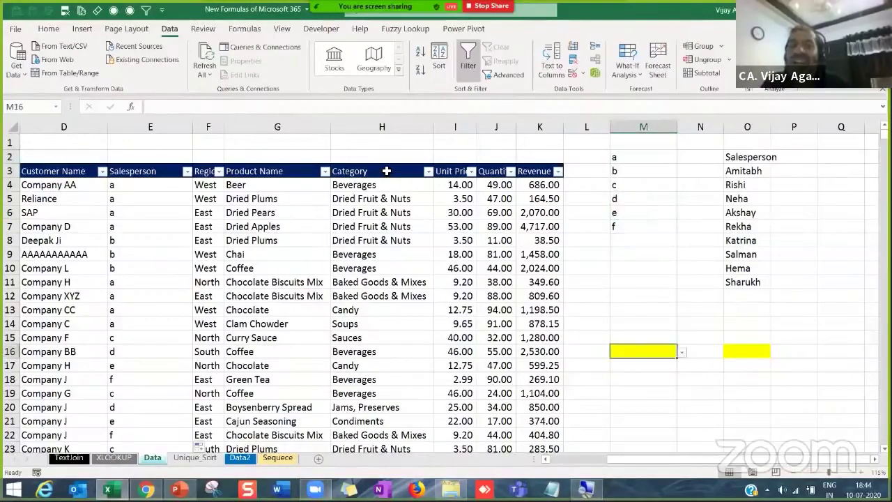
- Review M16's validation settings without changes, then bring up the new-functions slide
{"action": "left_click", "coordinate": [577, 72]}
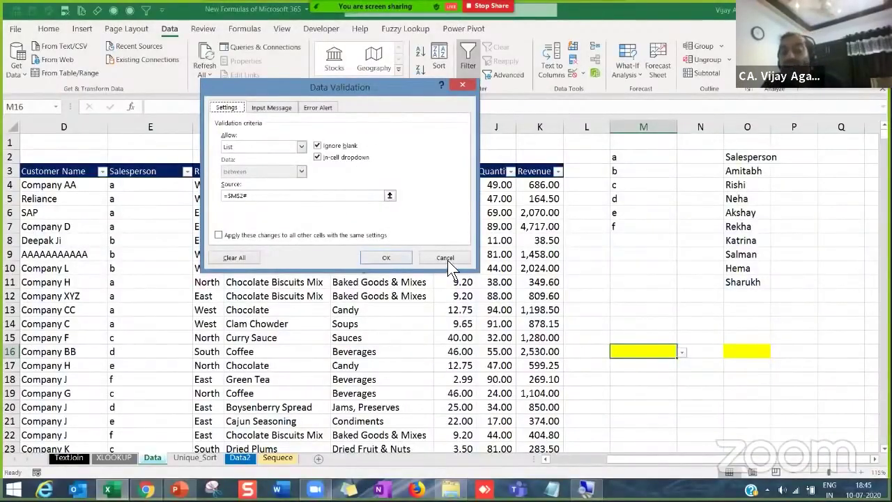
{"action": "left_click", "coordinate": [446, 258]}
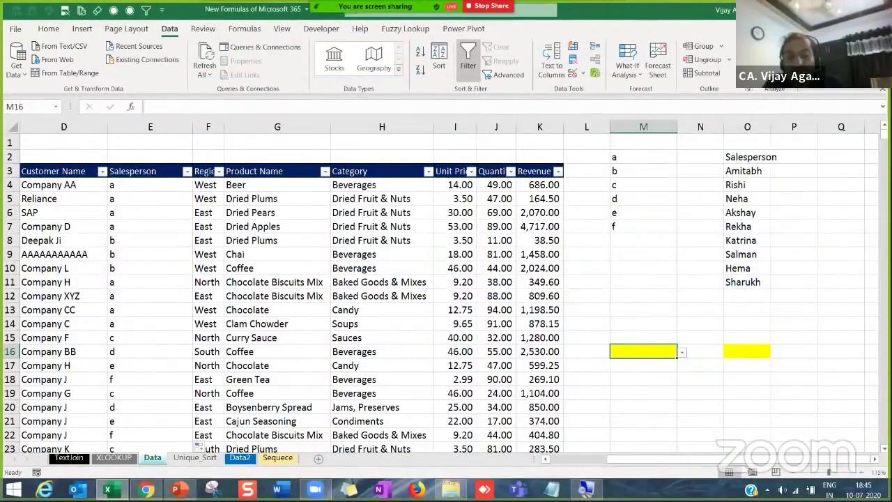
{"action": "mouse_move", "coordinate": [176, 490]}
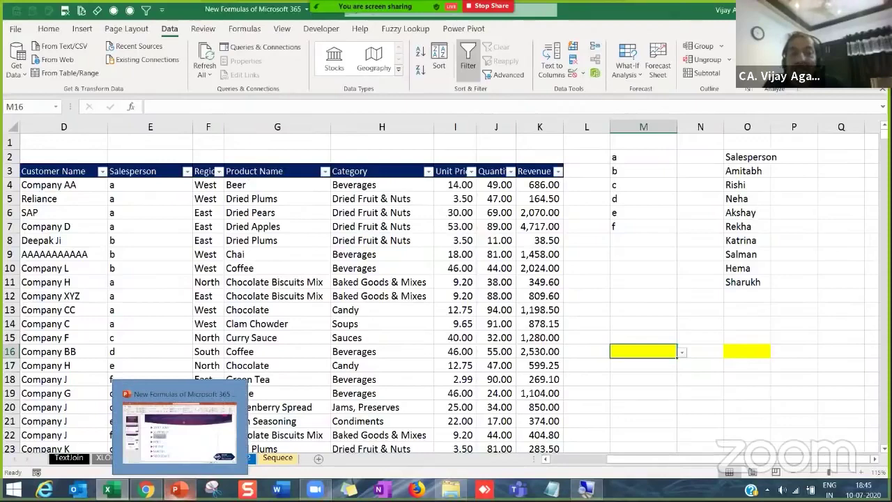
{"action": "left_click", "coordinate": [179, 427]}
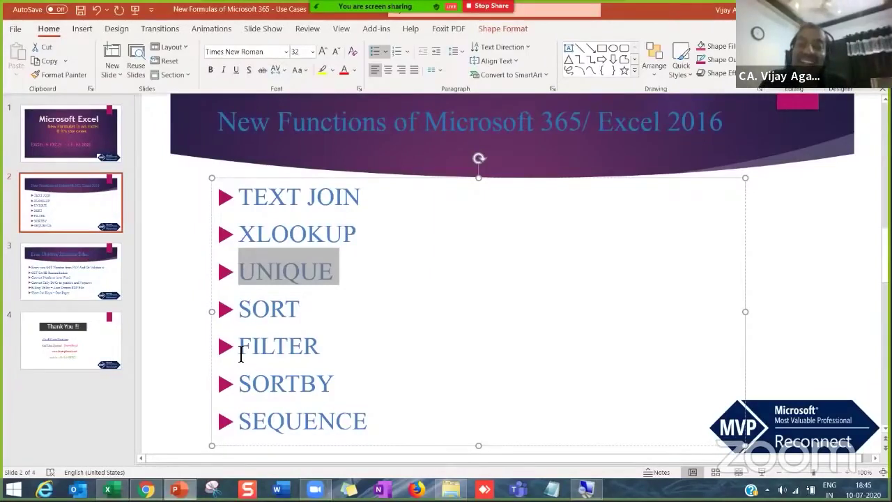
- Highlight FILTER in the slide's new-functions list, then return to the Excel workbook
{"action": "double_click", "coordinate": [323, 356]}
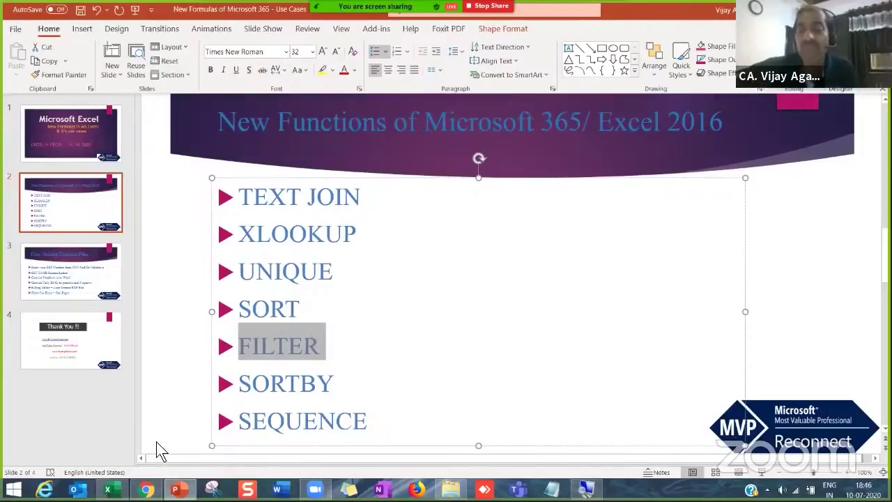
{"action": "left_click", "coordinate": [264, 344]}
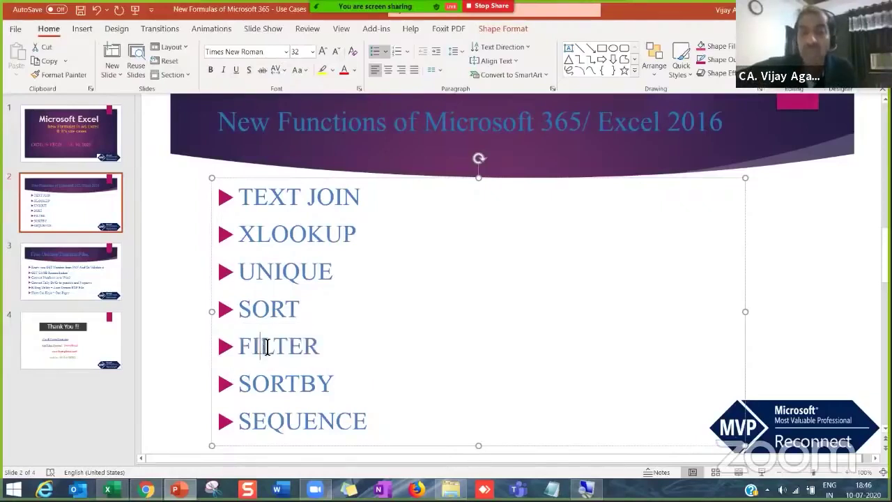
{"action": "left_click_drag", "start_coordinate": [246, 346], "coordinate": [323, 345]}
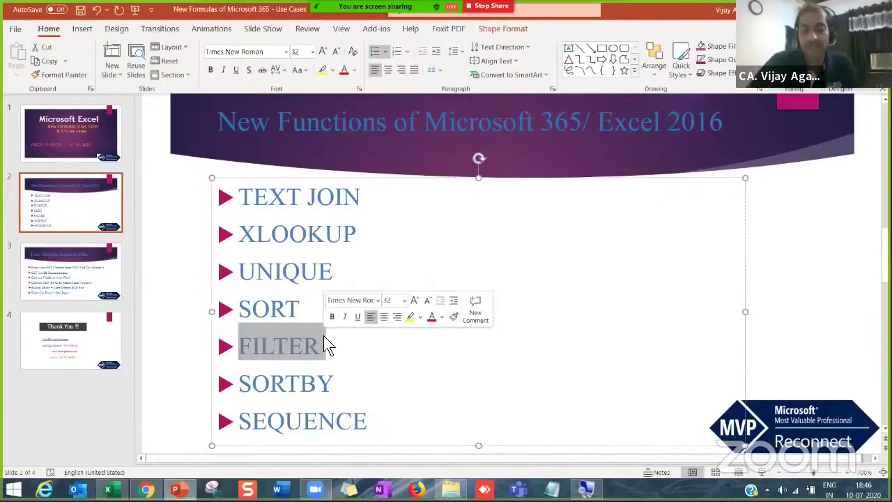
{"action": "left_click", "coordinate": [326, 345]}
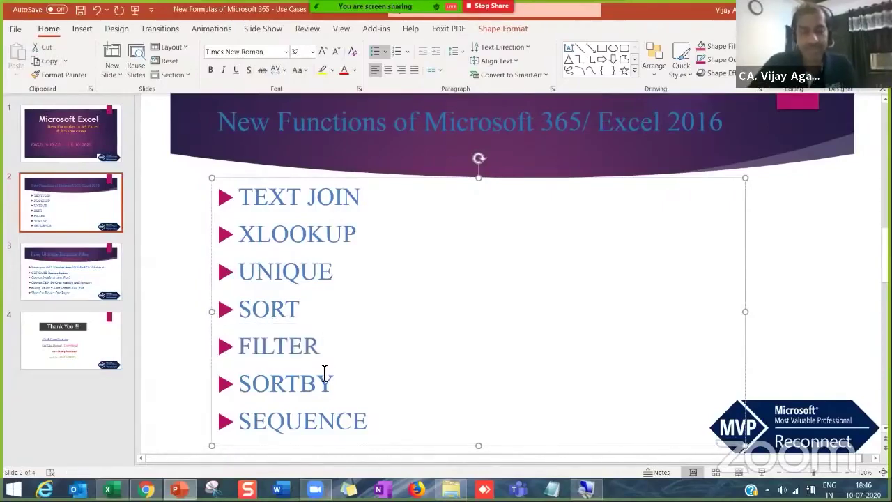
{"action": "key", "text": "alt+Tab"}
- Clear the old helper lists from the area L1:Q17
{"action": "left_click", "coordinate": [581, 281]}
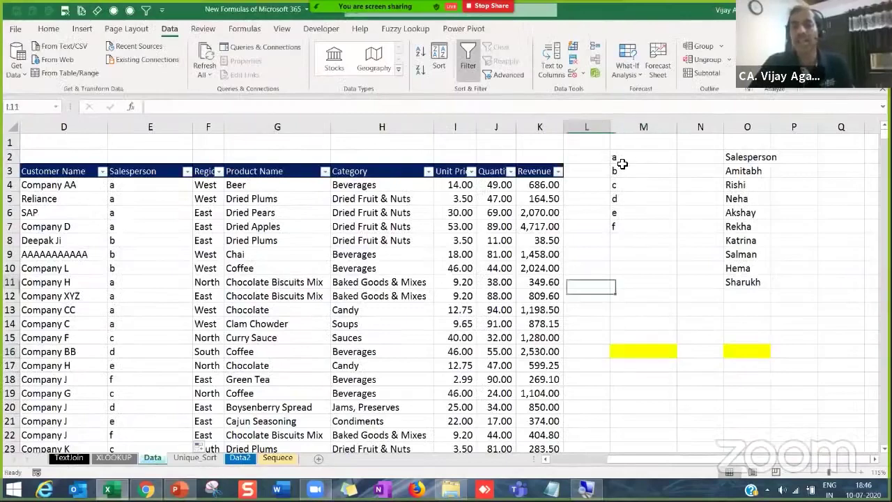
{"action": "left_click_drag", "start_coordinate": [598, 141], "coordinate": [847, 370]}
{"action": "key", "text": "ctrl+z"}
{"action": "left_click", "coordinate": [737, 304]}
- Review the K8 revenue formula and mark the Product Name and Category columns
{"action": "left_click", "coordinate": [551, 240]}
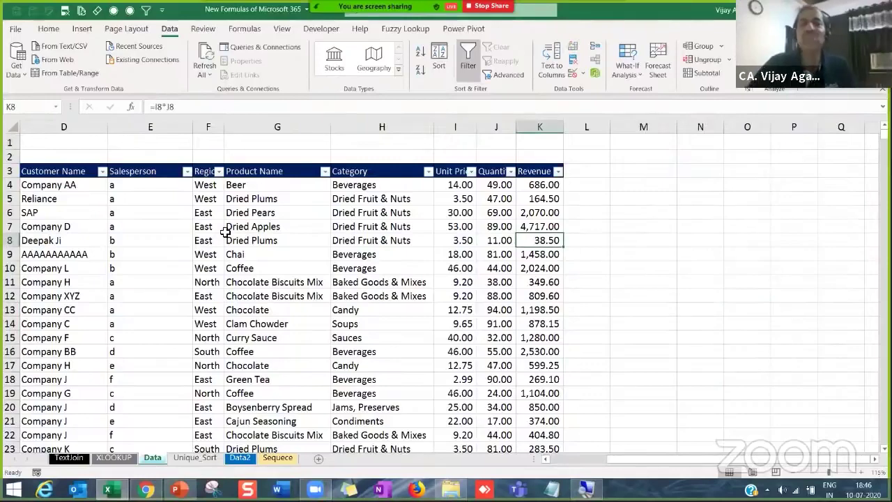
{"action": "left_click", "coordinate": [277, 176]}
{"action": "left_click", "coordinate": [383, 178]}
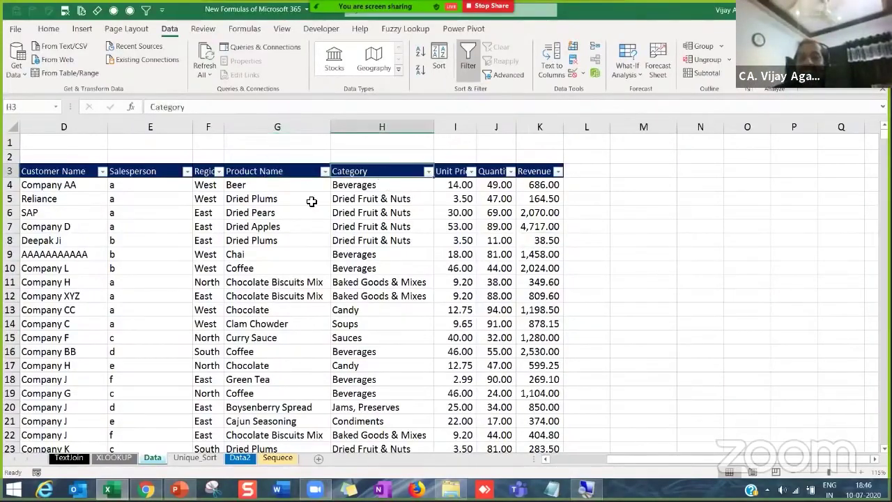
{"action": "left_click_drag", "start_coordinate": [280, 171], "coordinate": [355, 195]}
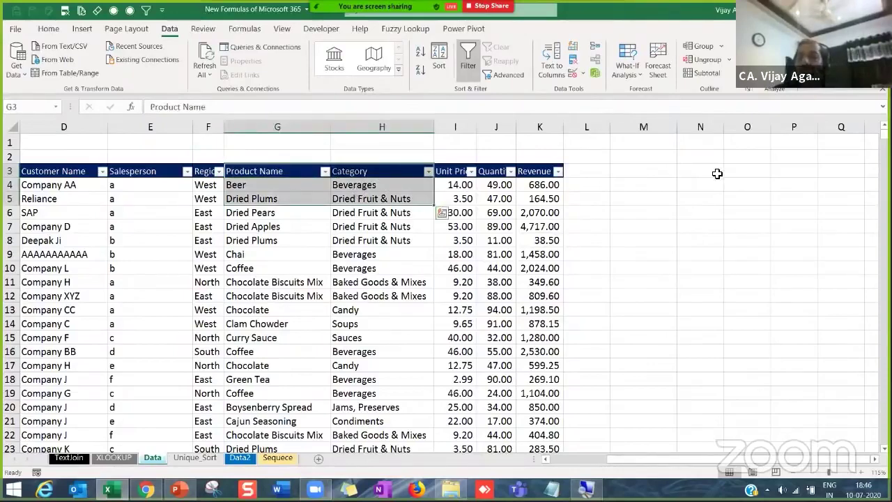
{"action": "left_click", "coordinate": [706, 141]}
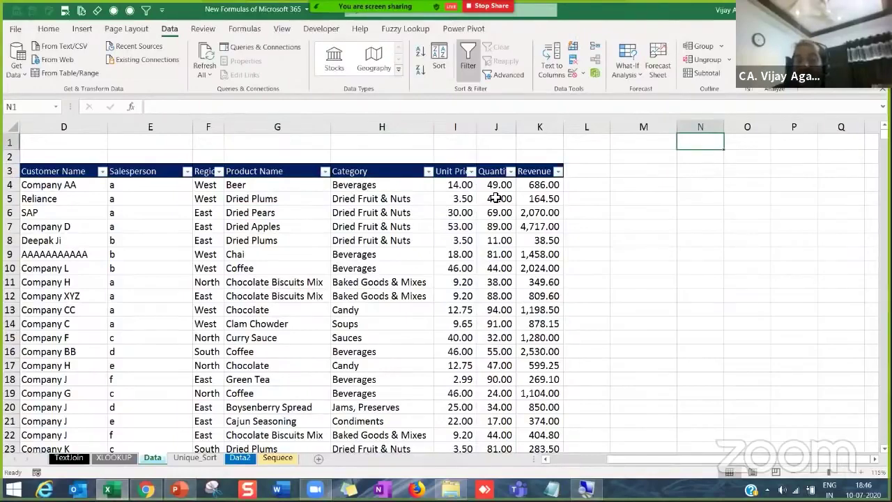
- Copy Beverages from H4 into O1 and widen column O to fit it
{"action": "left_click", "coordinate": [371, 184]}
{"action": "key", "text": "ctrl+c"}
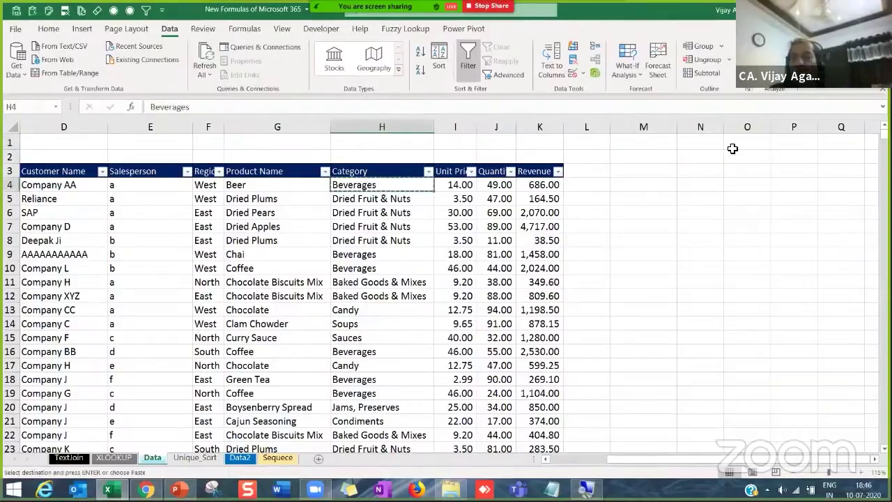
{"action": "left_click", "coordinate": [736, 143]}
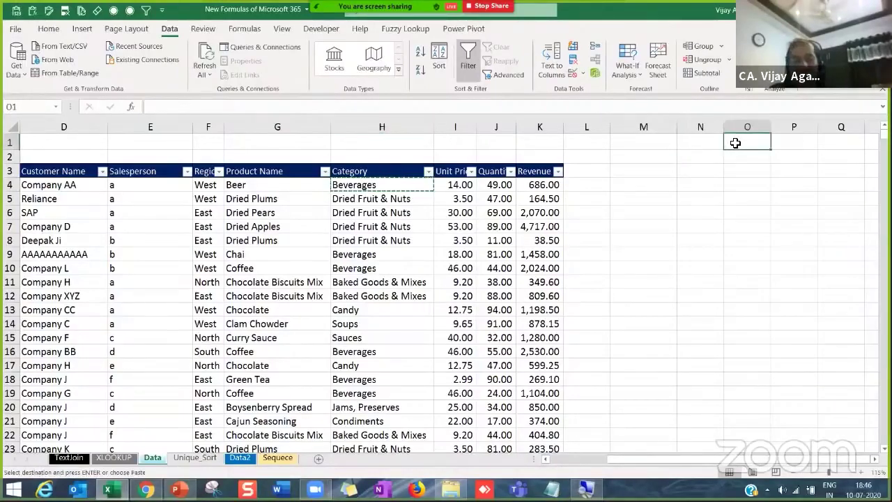
{"action": "key", "text": "ctrl+v"}
{"action": "key", "text": "Return"}
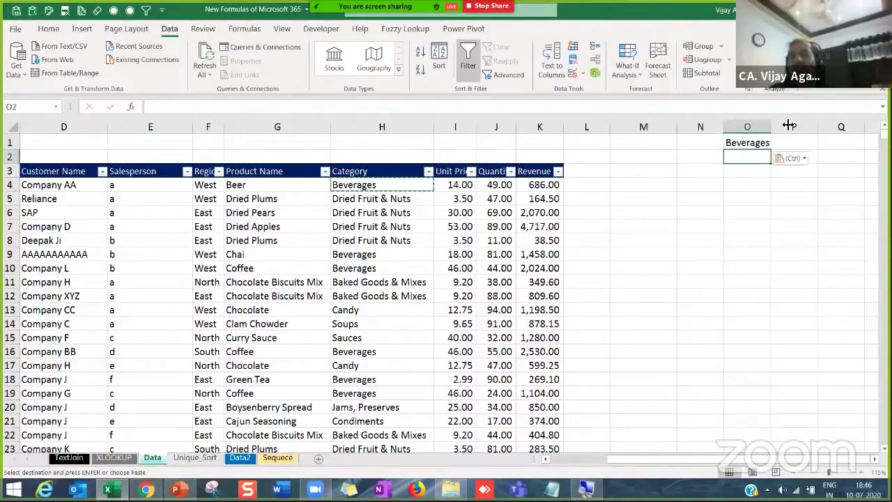
{"action": "left_click_drag", "start_coordinate": [774, 125], "coordinate": [788, 126]}
{"action": "key", "text": "Up"}
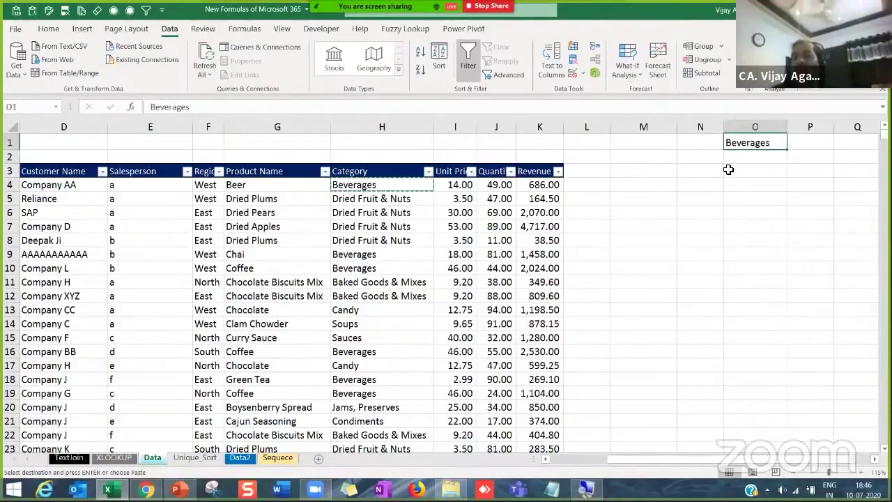
- Widen column N and pick N3 as the cell for the FILTER formula
{"action": "left_click", "coordinate": [699, 191]}
{"action": "left_click", "coordinate": [662, 171]}
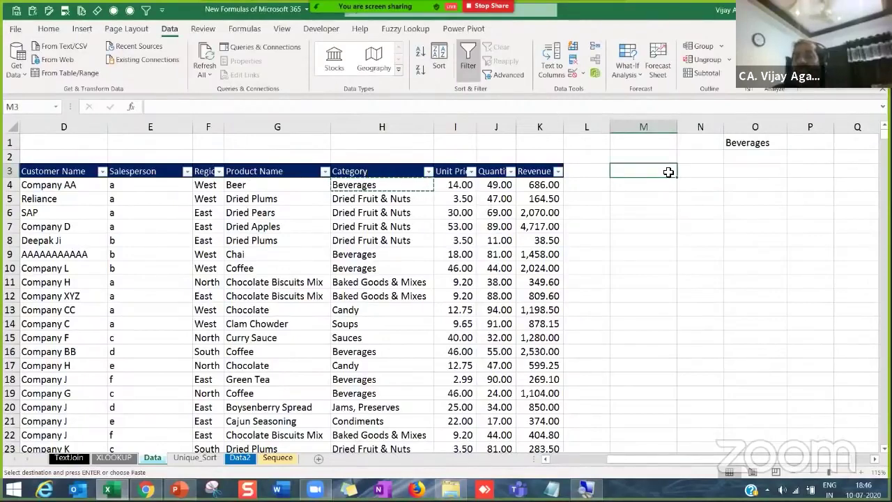
{"action": "left_click_drag", "start_coordinate": [724, 127], "coordinate": [730, 128]}
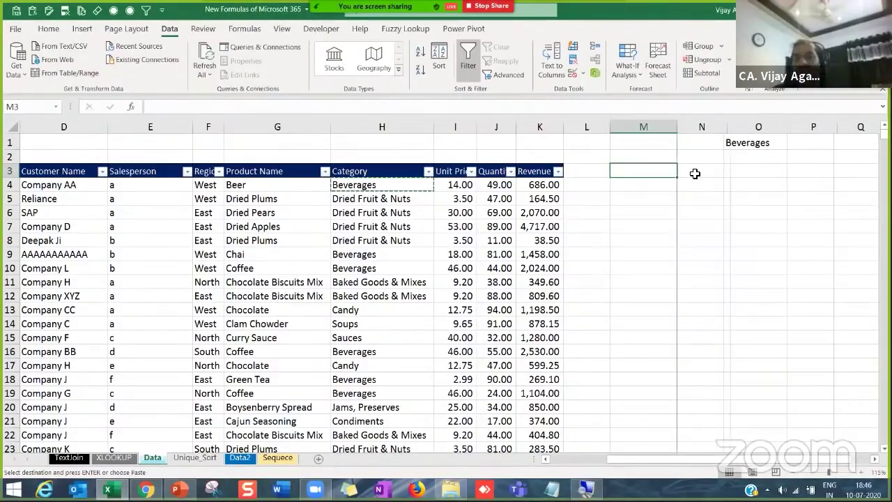
{"action": "left_click", "coordinate": [696, 171]}
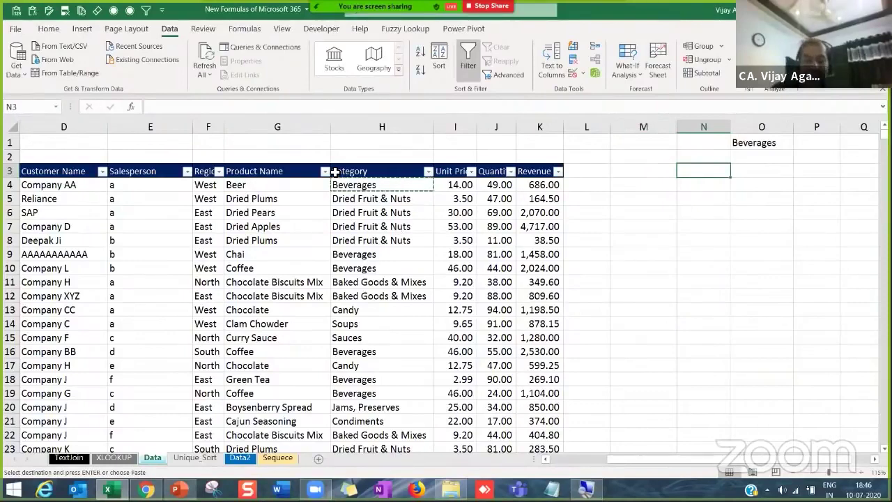
- Start =FILTER in N3 with the absolute array $G$3:$H$372 covering Product Name and Category
{"action": "type", "text": "=filter"}
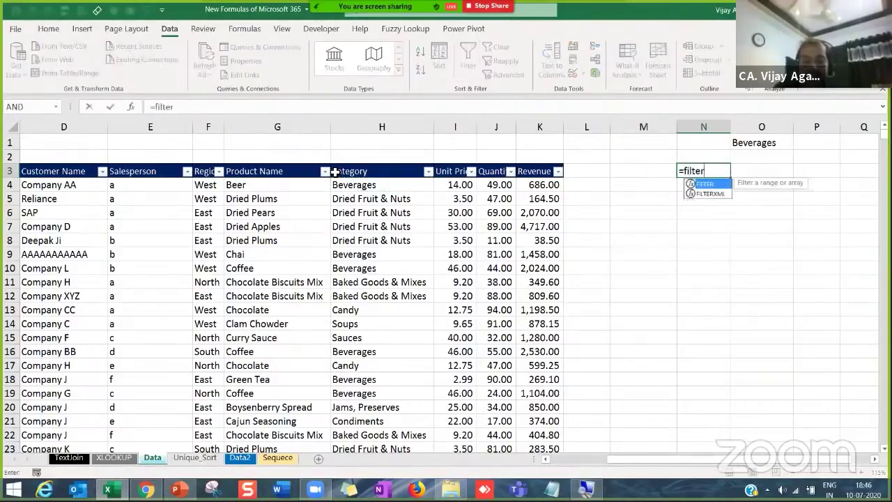
{"action": "type", "text": "("}
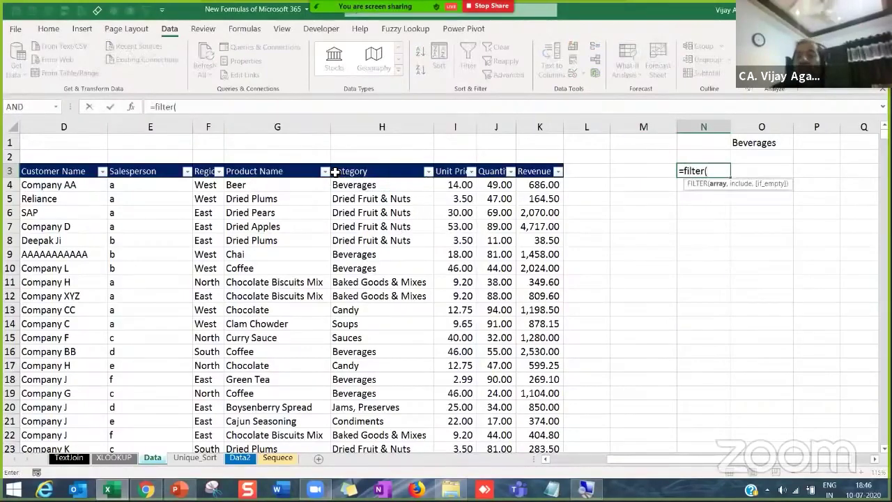
{"action": "left_click", "coordinate": [132, 106]}
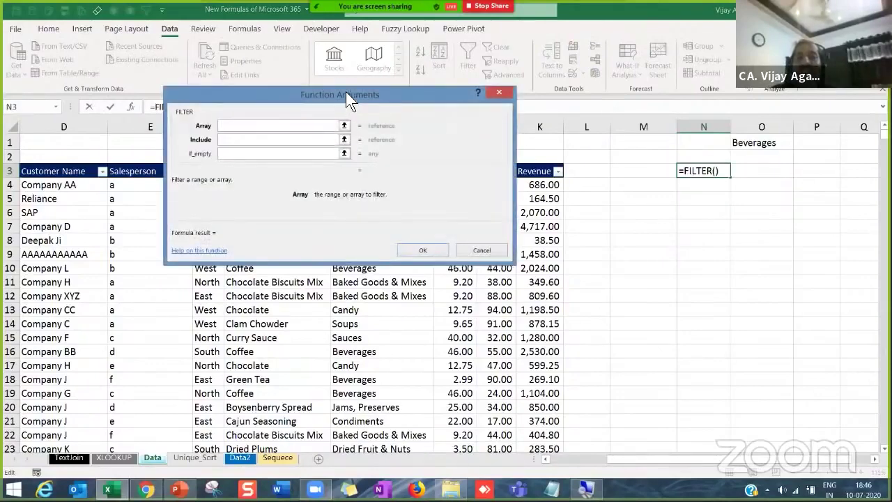
{"action": "left_click_drag", "start_coordinate": [346, 91], "coordinate": [664, 260]}
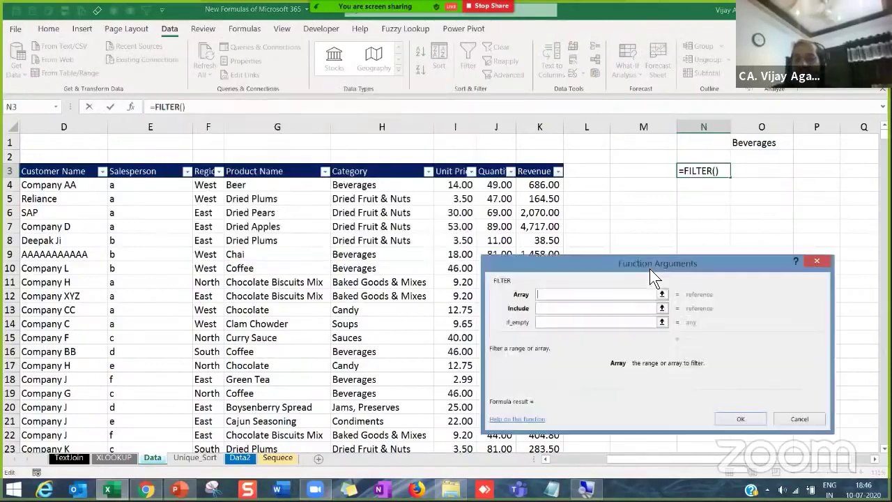
{"action": "left_click", "coordinate": [270, 174]}
{"action": "key", "text": "shift+Right"}
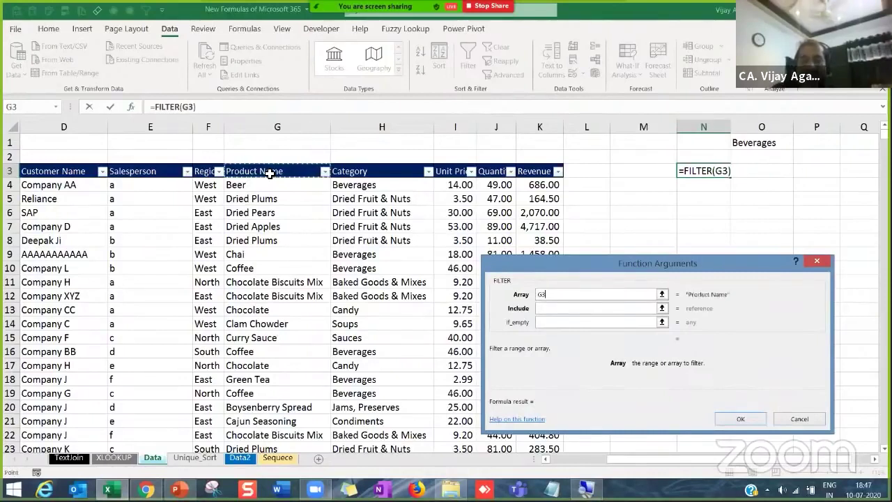
{"action": "key", "text": "End"}
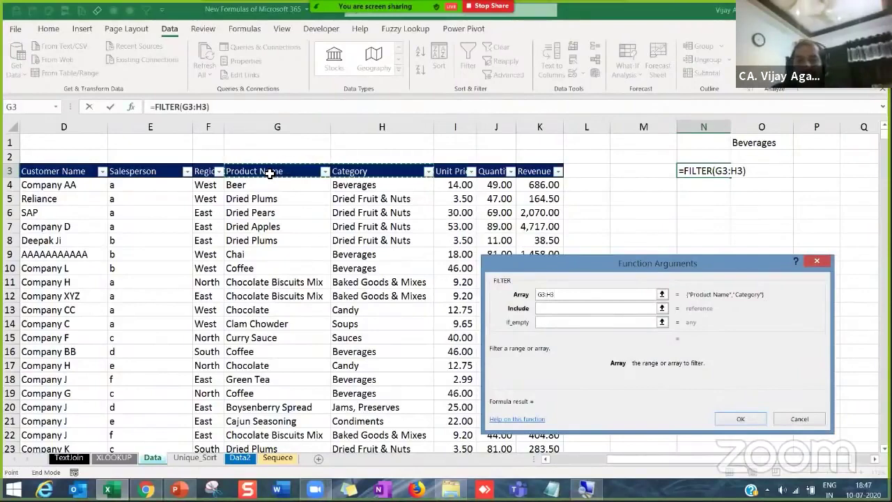
{"action": "key", "text": "shift+Down"}
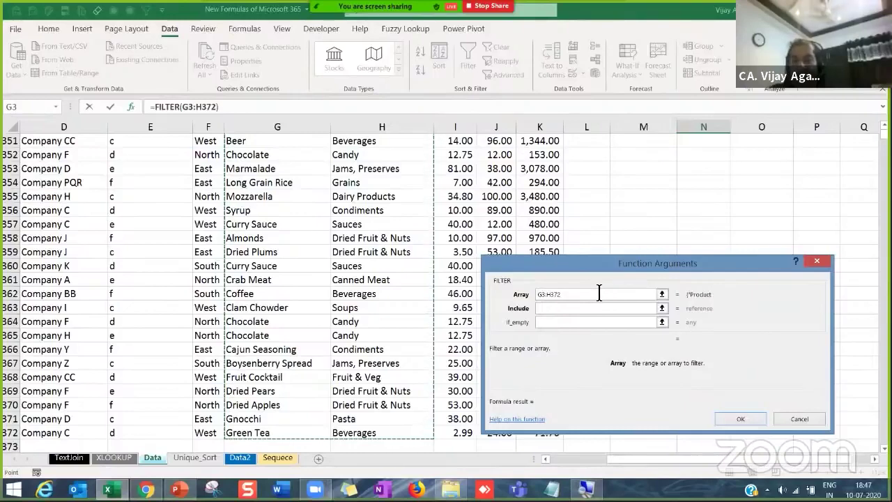
{"action": "key", "text": "F4"}
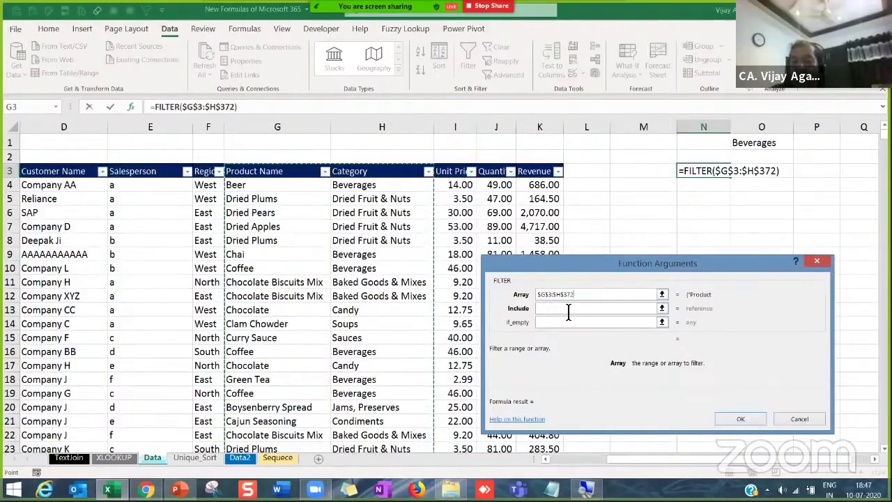
{"action": "left_click", "coordinate": [568, 311]}
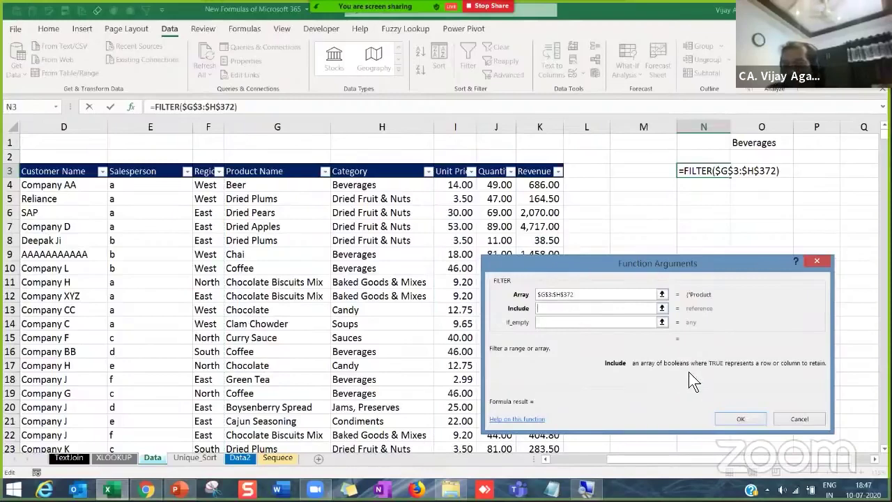
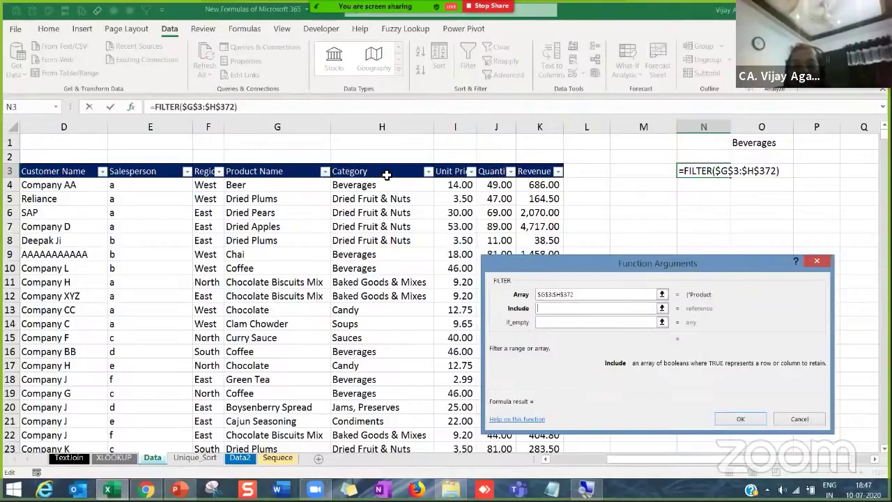
- Set the FILTER Include argument to $H$3:$H$372=$O$1, matching categories against O1
{"action": "left_click", "coordinate": [387, 175]}
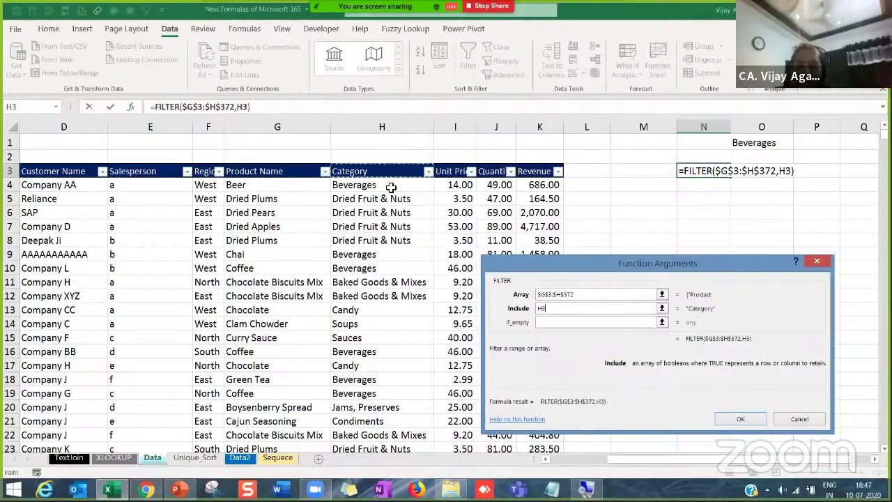
{"action": "key", "text": "End"}
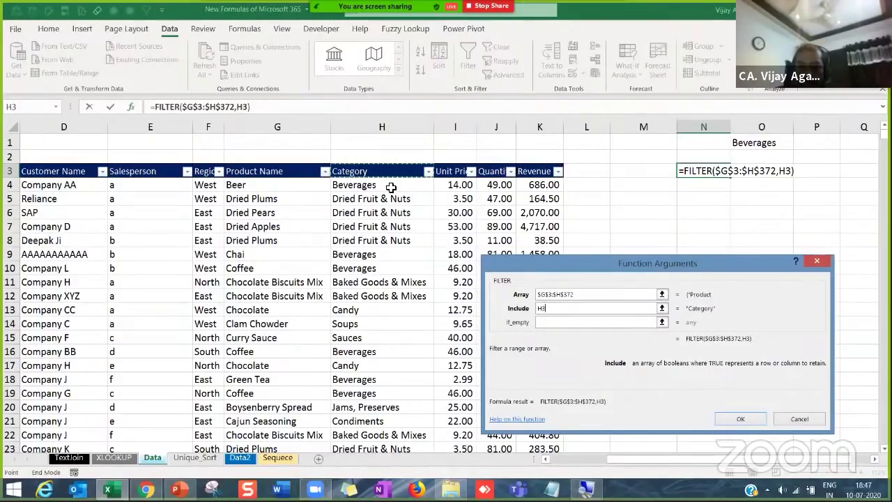
{"action": "key", "text": "shift+Down"}
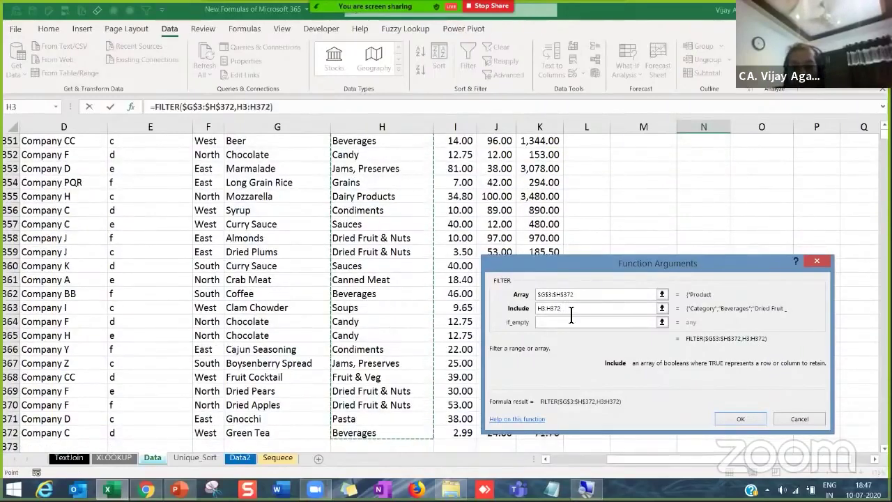
{"action": "key", "text": "F4"}
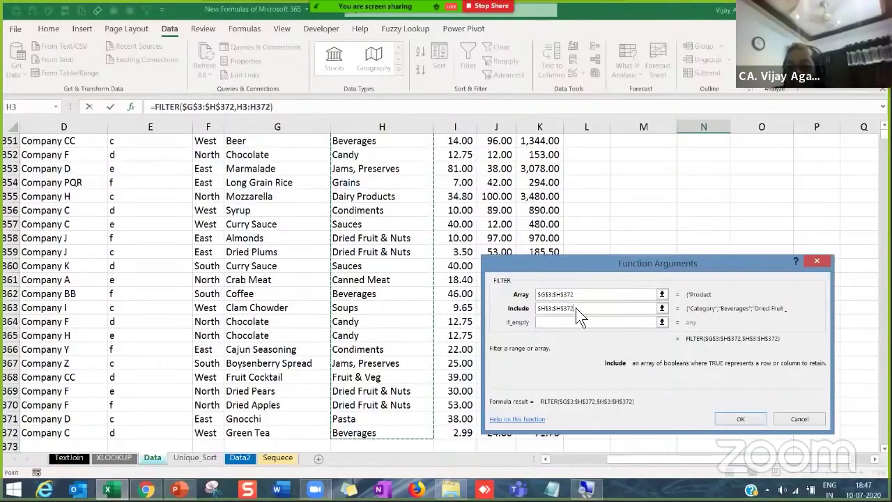
{"action": "type", "text": "="}
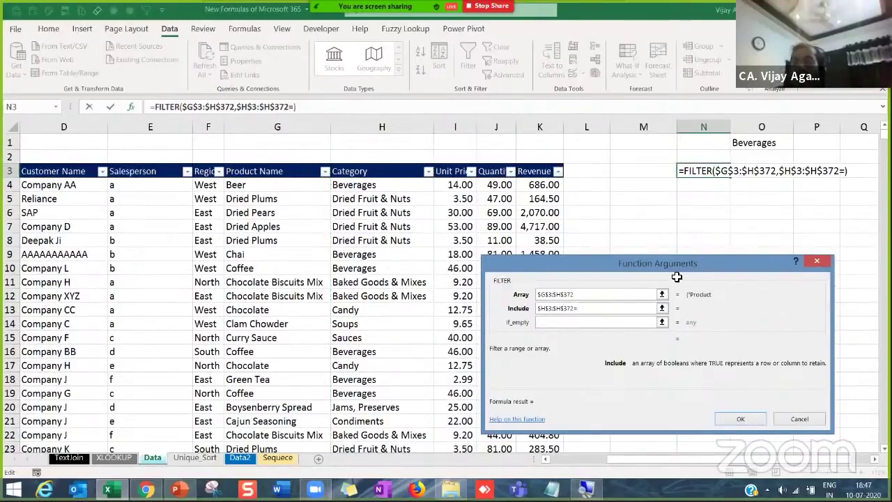
{"action": "left_click", "coordinate": [769, 144]}
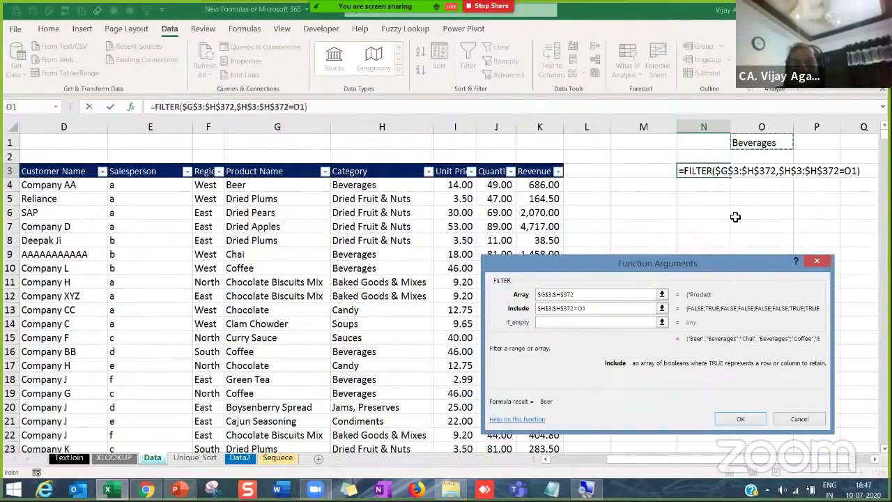
{"action": "key", "text": "F4"}
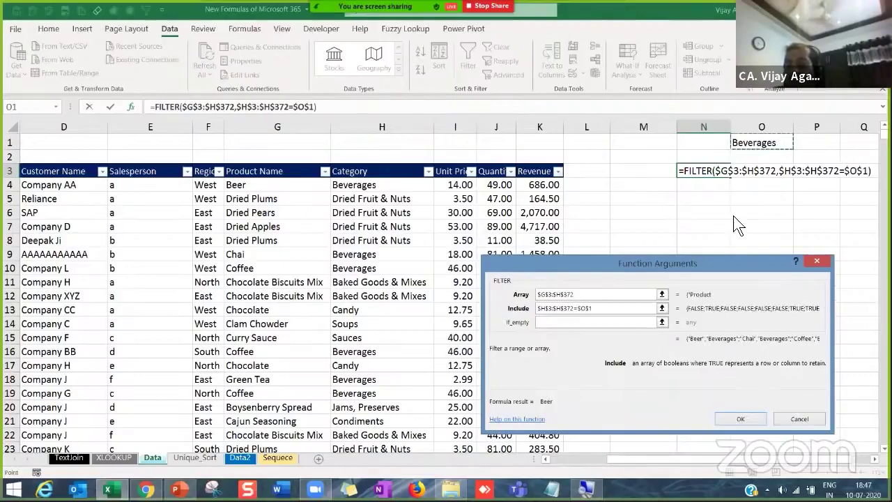
- Enter the FILTER formula and check the spilled Beverages rows against the source table
{"action": "left_click", "coordinate": [746, 420]}
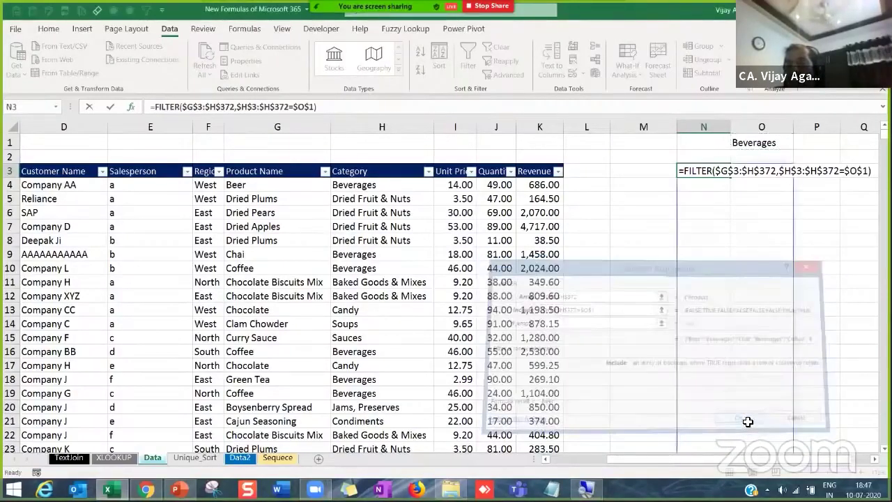
{"action": "left_click", "coordinate": [700, 295]}
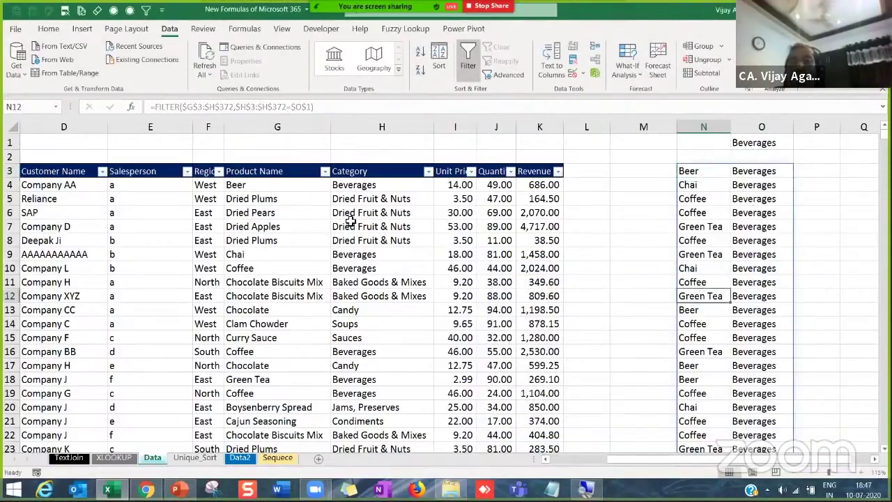
{"action": "left_click", "coordinate": [276, 188]}
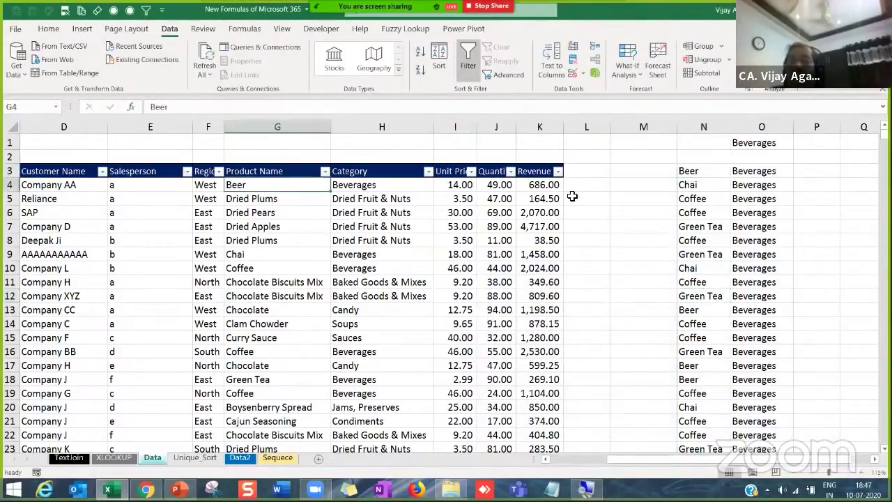
{"action": "left_click", "coordinate": [711, 175]}
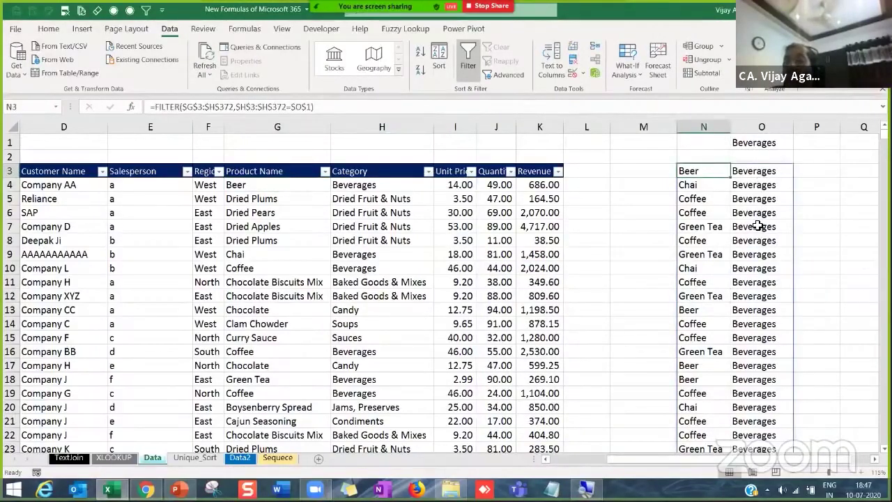
{"action": "left_click", "coordinate": [259, 191]}
{"action": "left_click", "coordinate": [342, 184]}
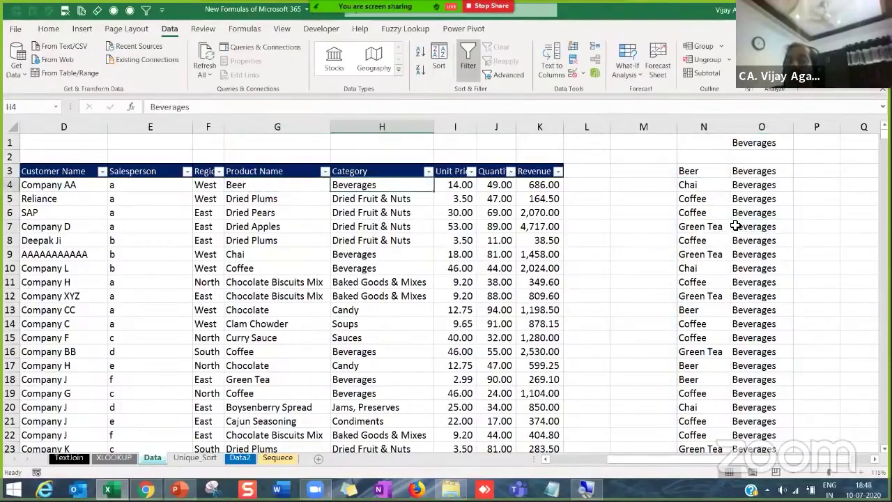
{"action": "left_click", "coordinate": [767, 213]}
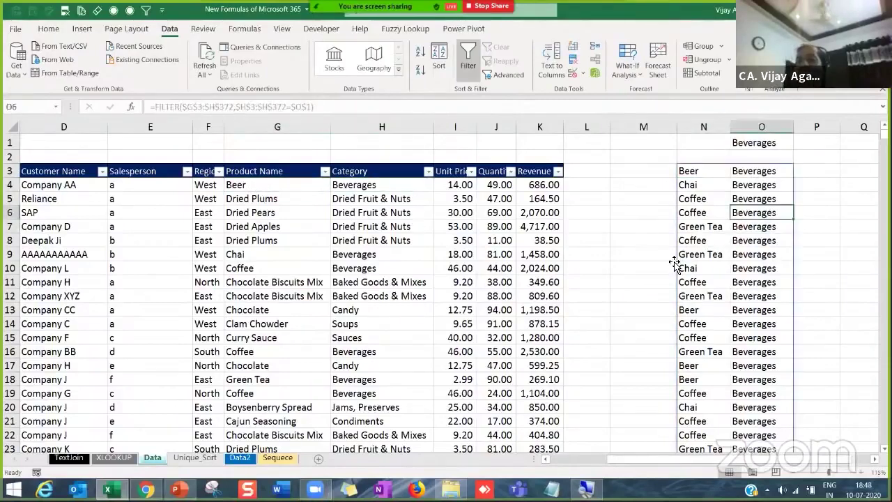
{"action": "left_click", "coordinate": [700, 229]}
{"action": "scroll", "coordinate": [699, 229], "scroll_direction": "down", "scroll_amount": 20}
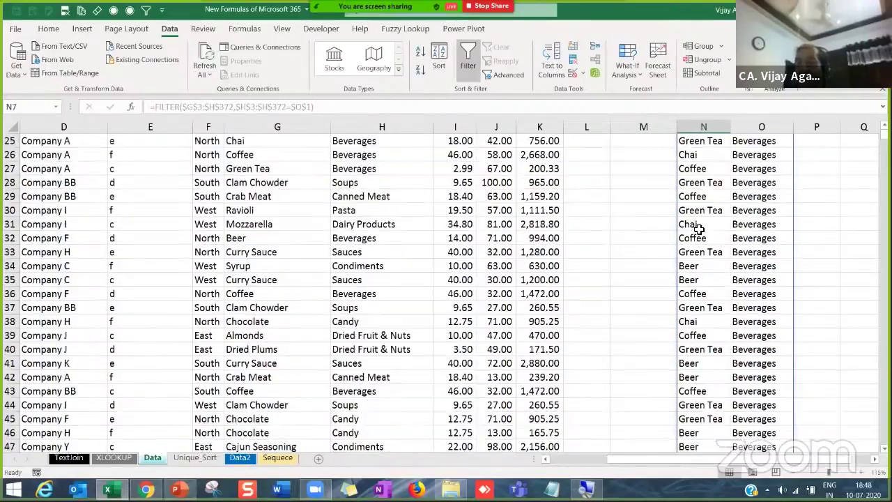
{"action": "scroll", "coordinate": [702, 230], "scroll_direction": "up", "scroll_amount": 20}
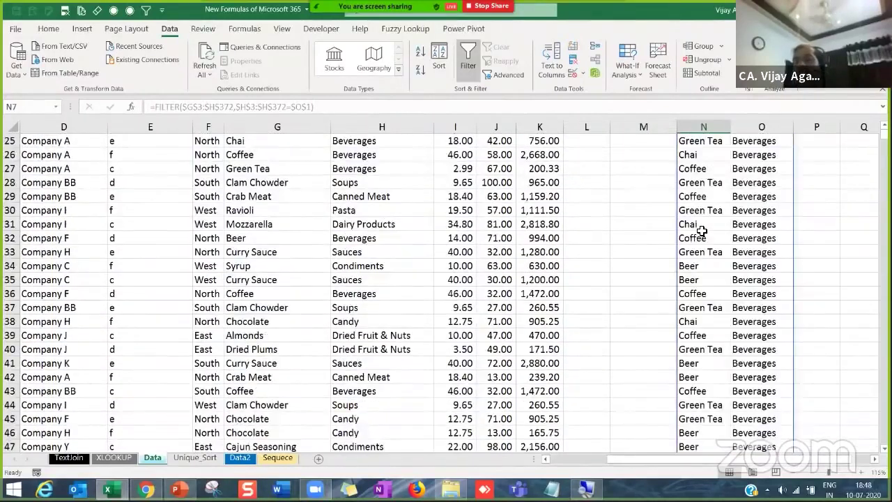
{"action": "left_click", "coordinate": [688, 173]}
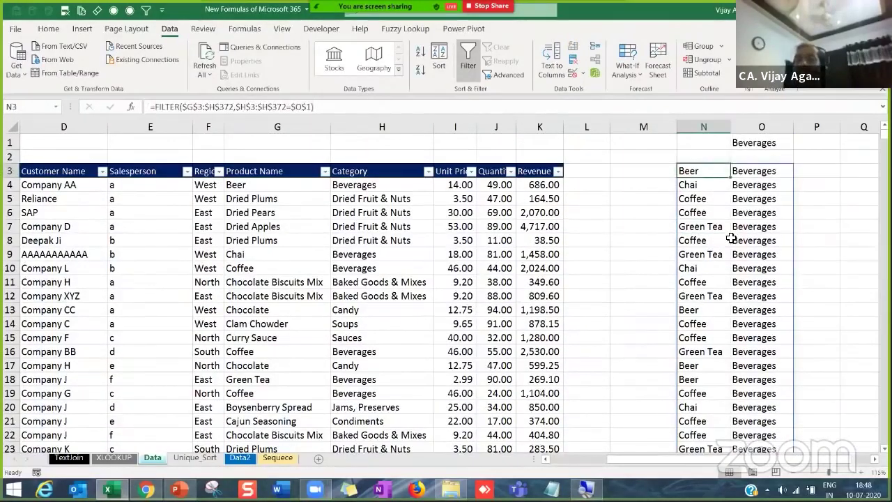
- Autofit column N and widen column O so names like Green Tea fit
{"action": "double_click", "coordinate": [730, 126]}
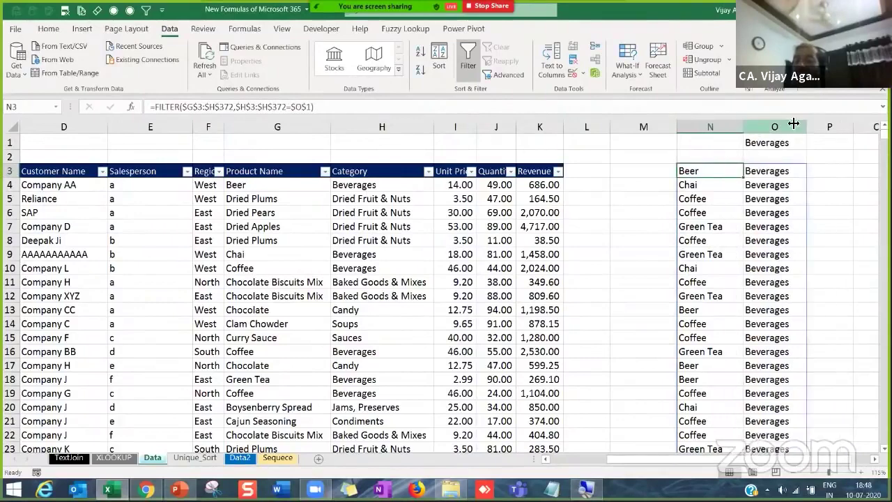
{"action": "left_click_drag", "start_coordinate": [805, 126], "coordinate": [814, 126]}
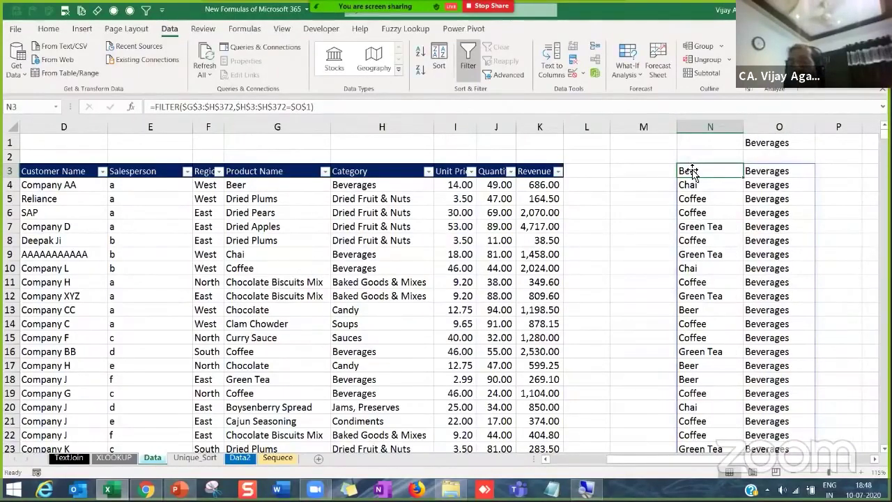
{"action": "left_click", "coordinate": [702, 312]}
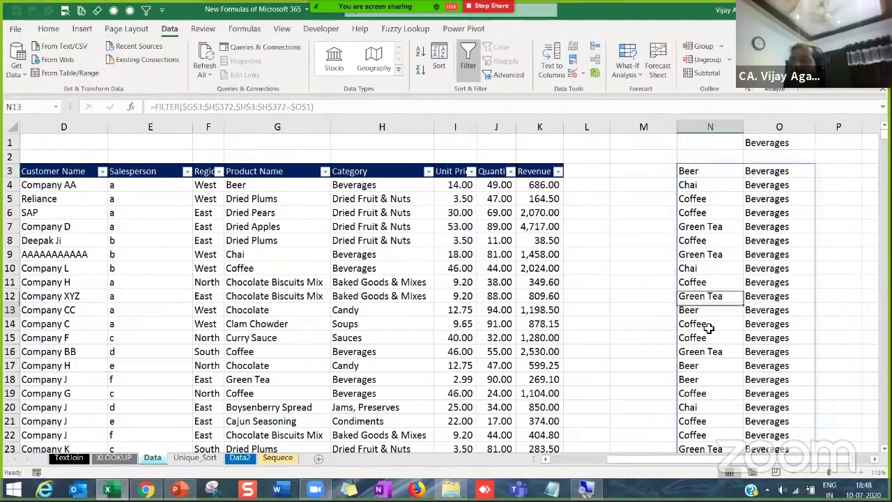
{"action": "left_click", "coordinate": [705, 386]}
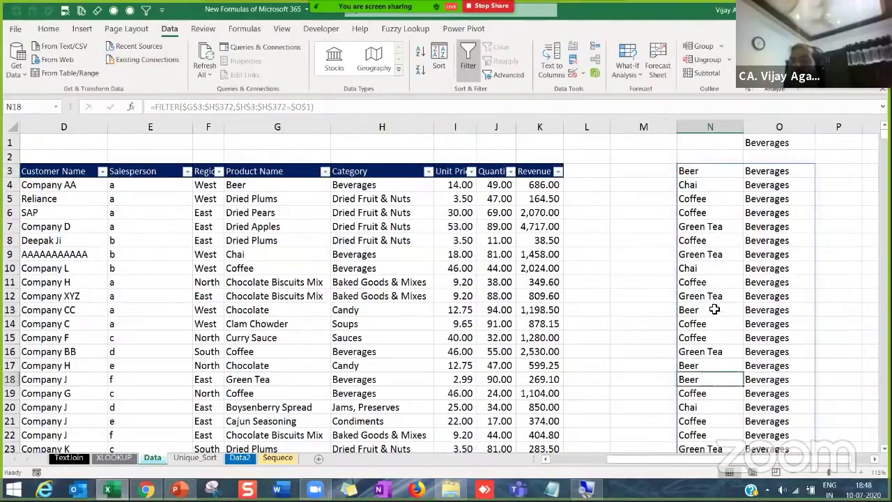
{"action": "left_click", "coordinate": [705, 171]}
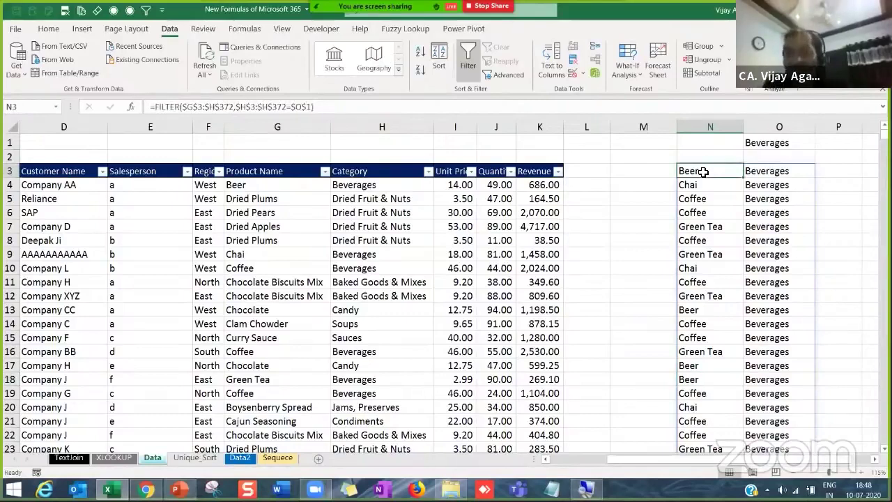
- Wrap the N3 FILTER formula in UNIQUE, leaving Beer, Chai, Coffee and Green Tea
{"action": "left_click", "coordinate": [158, 109]}
{"action": "type", "text": "unique"}
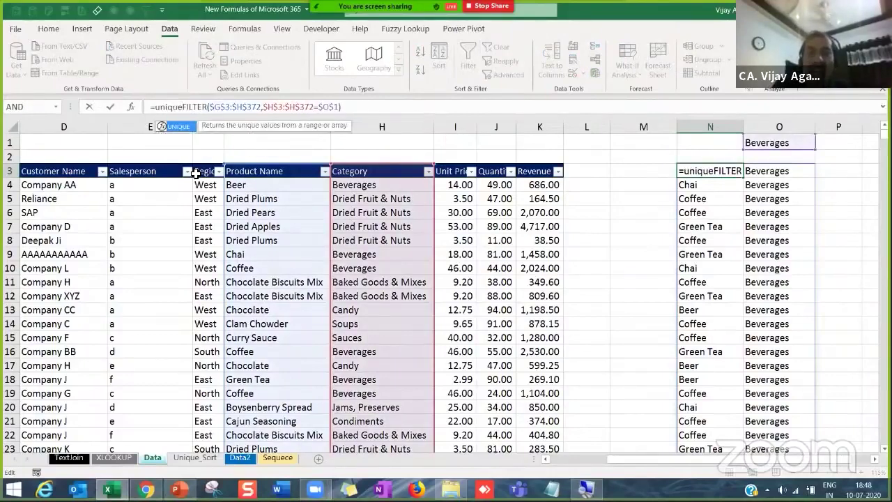
{"action": "type", "text": "("}
{"action": "left_click", "coordinate": [363, 115]}
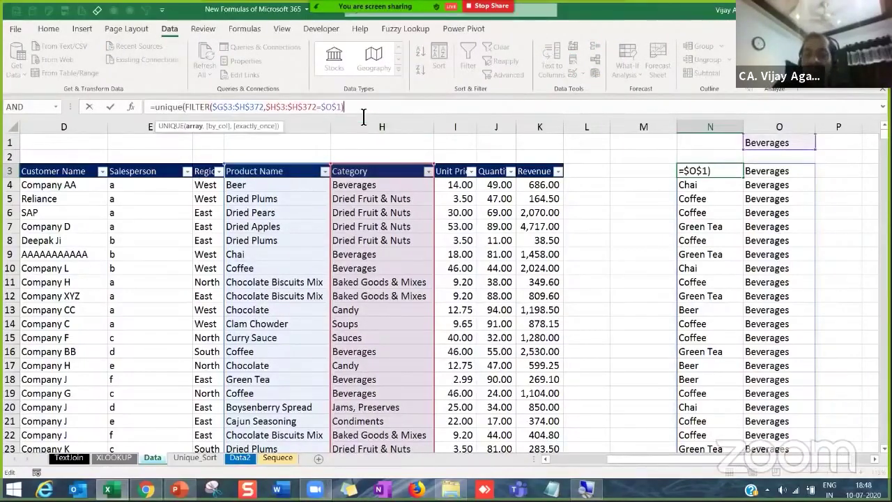
{"action": "type", "text": ")"}
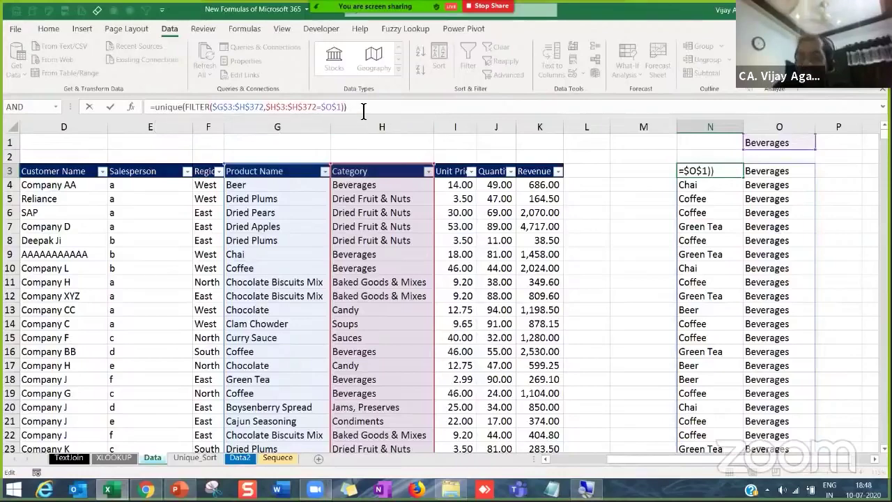
{"action": "key", "text": "ctrl+Return"}
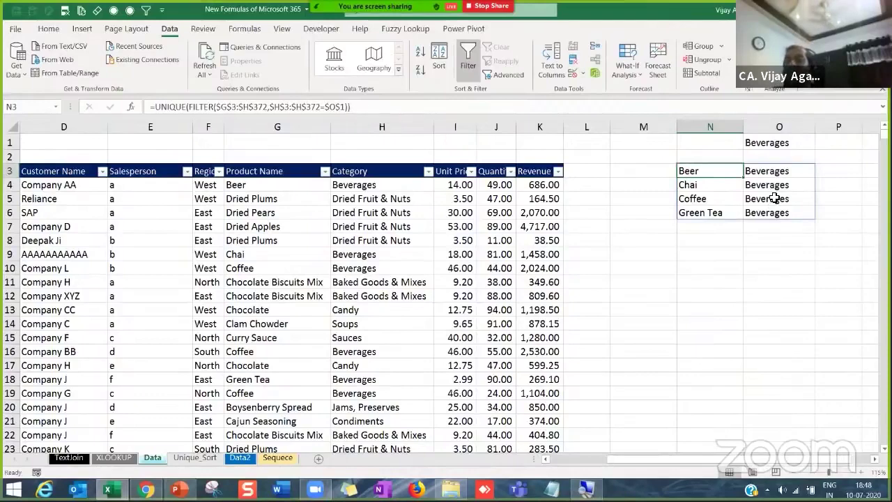
- Copy the Dried Fruit & Nuts category from H7 into criteria cell O1
{"action": "left_click", "coordinate": [376, 244]}
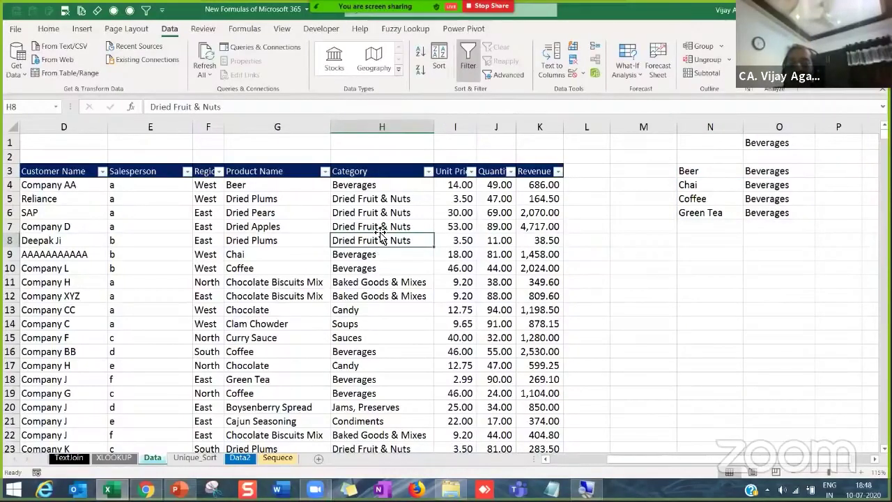
{"action": "left_click", "coordinate": [391, 228]}
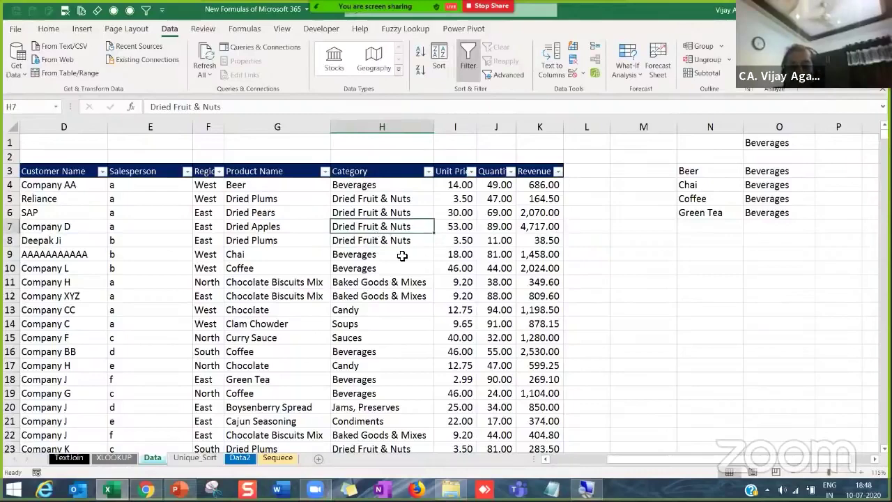
{"action": "key", "text": "ctrl+c"}
{"action": "left_click", "coordinate": [795, 143]}
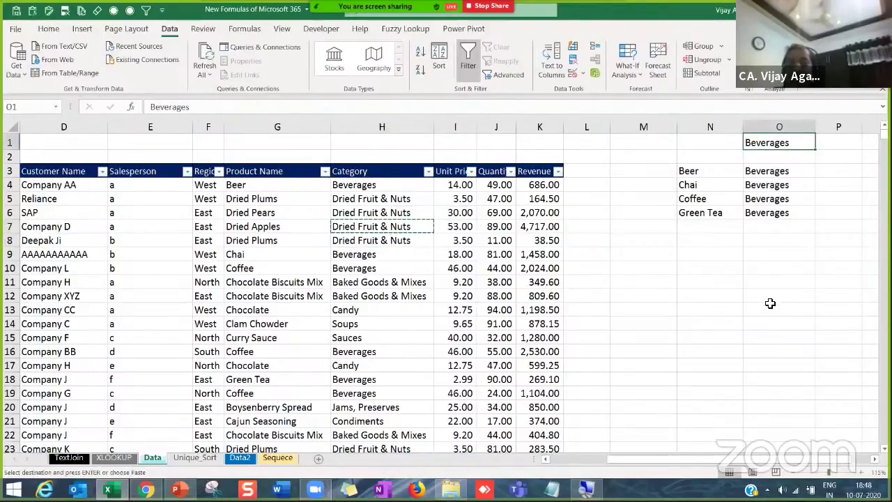
{"action": "key", "text": "ctrl+v"}
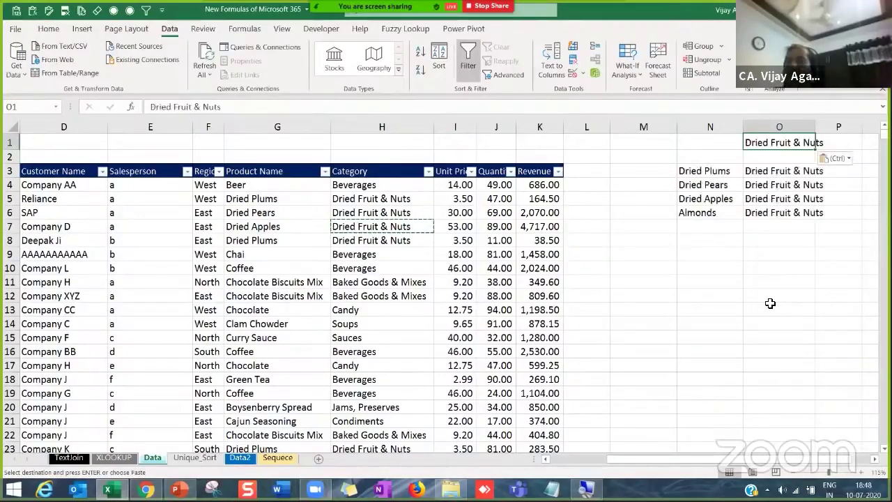
- Test the filter by pasting Candy, then Soups, into O1
{"action": "left_click", "coordinate": [385, 312]}
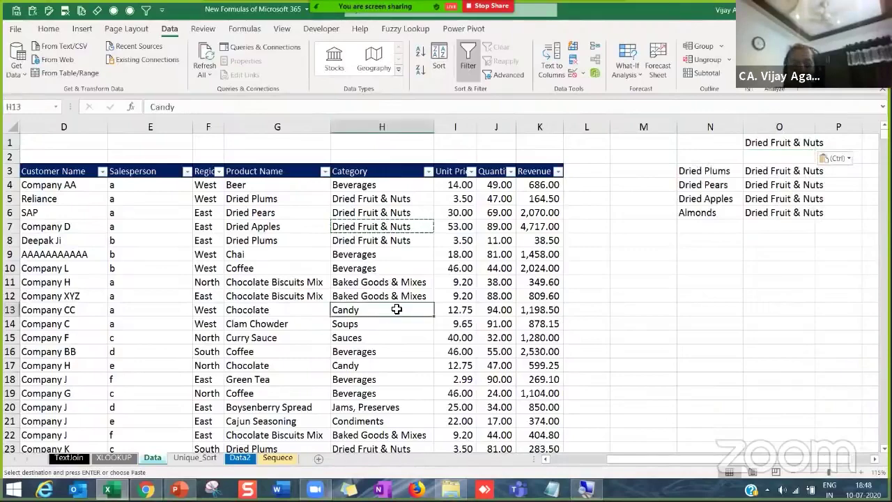
{"action": "key", "text": "ctrl+c"}
{"action": "left_click", "coordinate": [761, 142]}
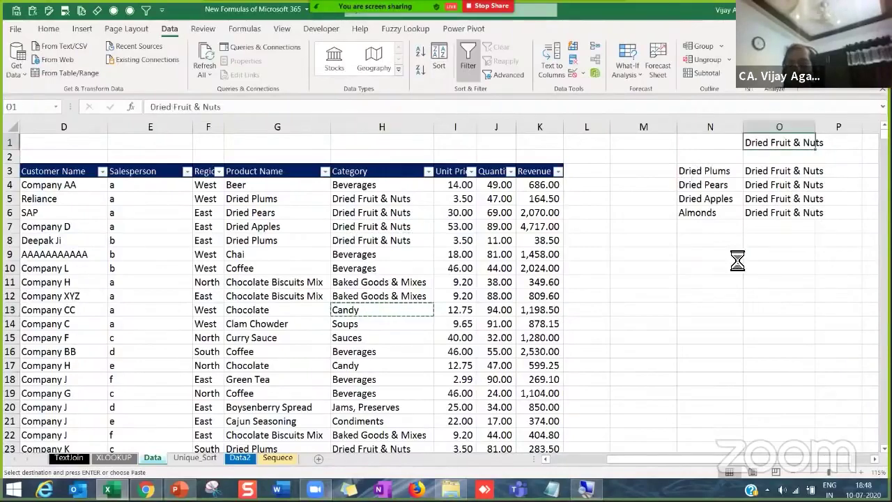
{"action": "key", "text": "ctrl+v"}
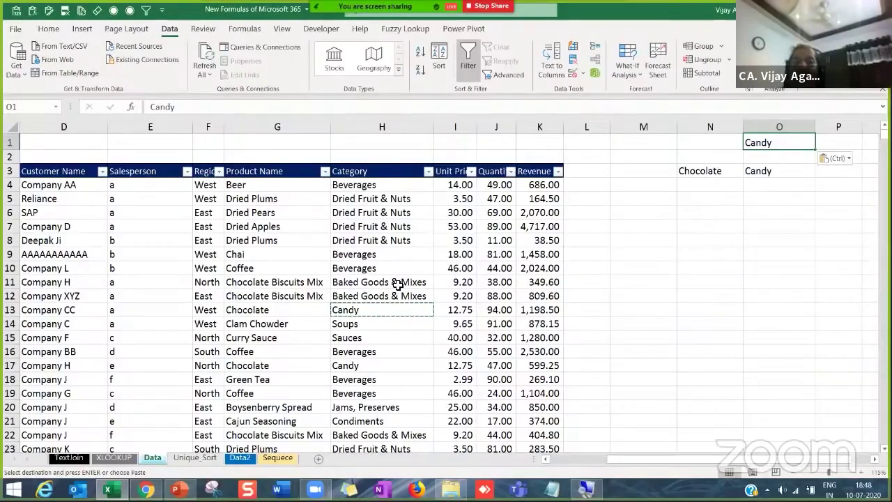
{"action": "left_click", "coordinate": [363, 323]}
{"action": "key", "text": "ctrl+c"}
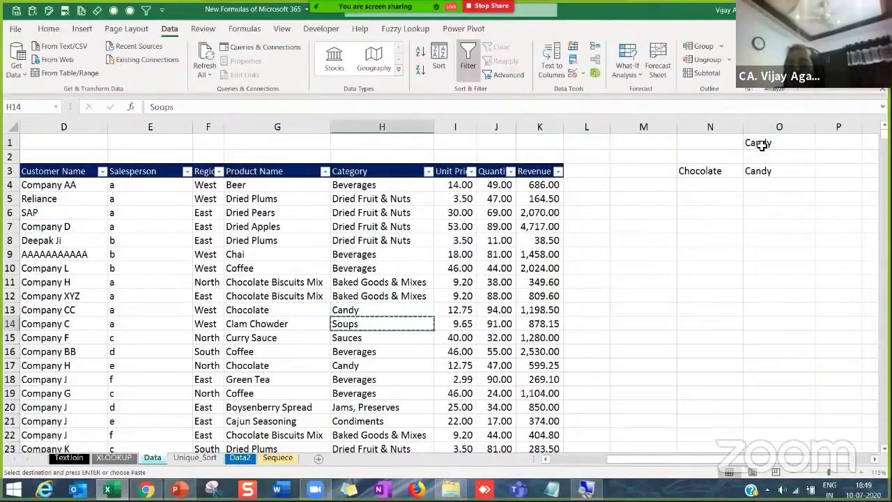
{"action": "left_click", "coordinate": [760, 145]}
{"action": "key", "text": "ctrl+v"}
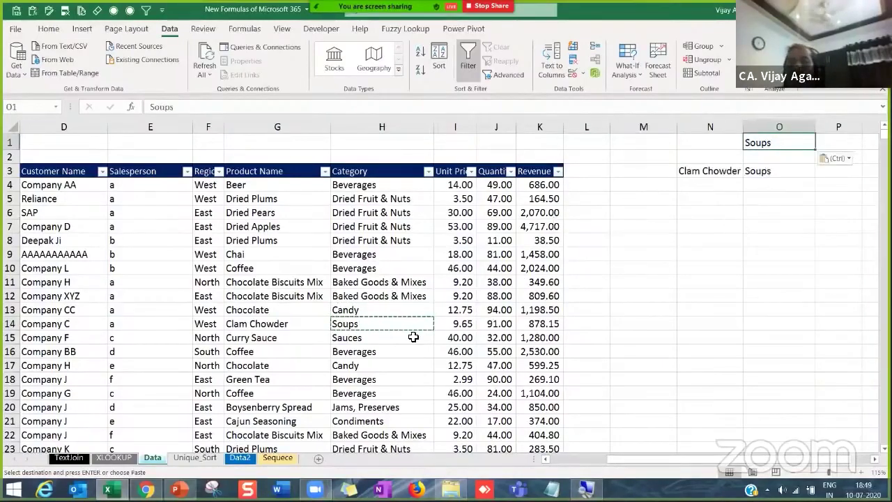
- Paste Baked Goods & Mixes into O1 and check the spilled results in N3
{"action": "left_click", "coordinate": [369, 377]}
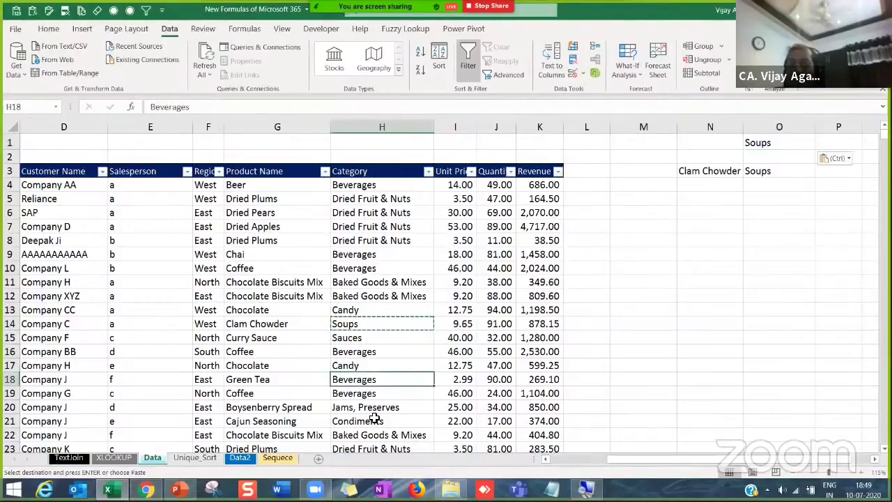
{"action": "scroll", "coordinate": [375, 419], "scroll_direction": "down", "scroll_amount": 3}
{"action": "left_click", "coordinate": [395, 322]}
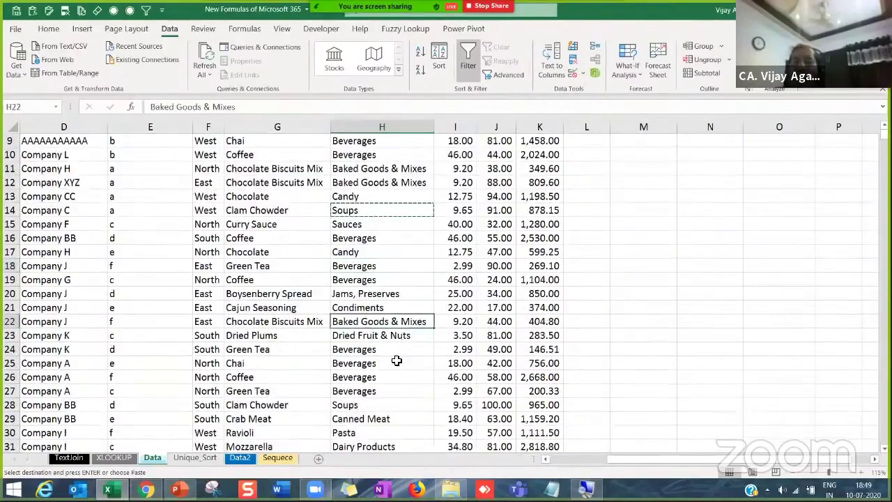
{"action": "key", "text": "ctrl+c"}
{"action": "scroll", "coordinate": [711, 187], "scroll_direction": "up", "scroll_amount": 3}
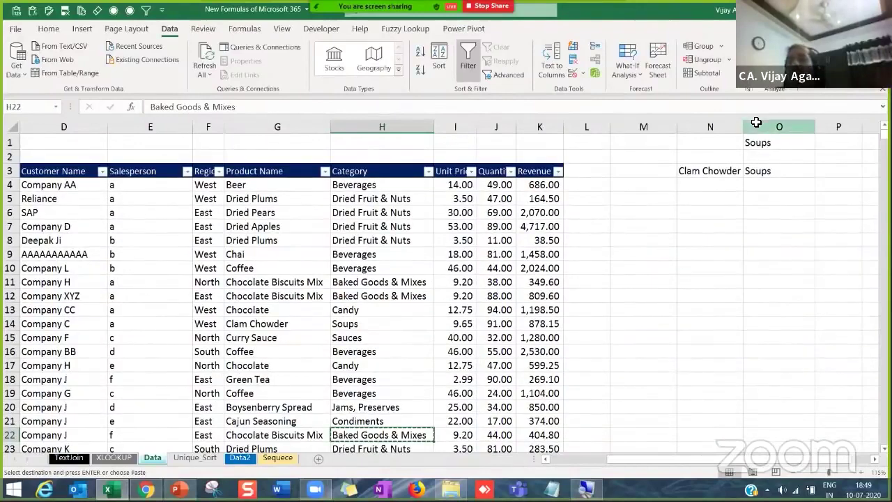
{"action": "left_click", "coordinate": [756, 139]}
{"action": "key", "text": "ctrl+v"}
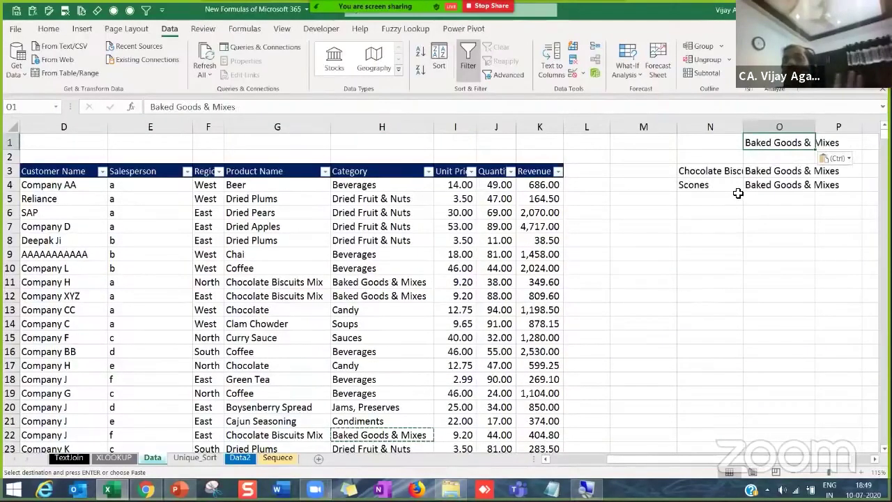
{"action": "left_click", "coordinate": [718, 173]}
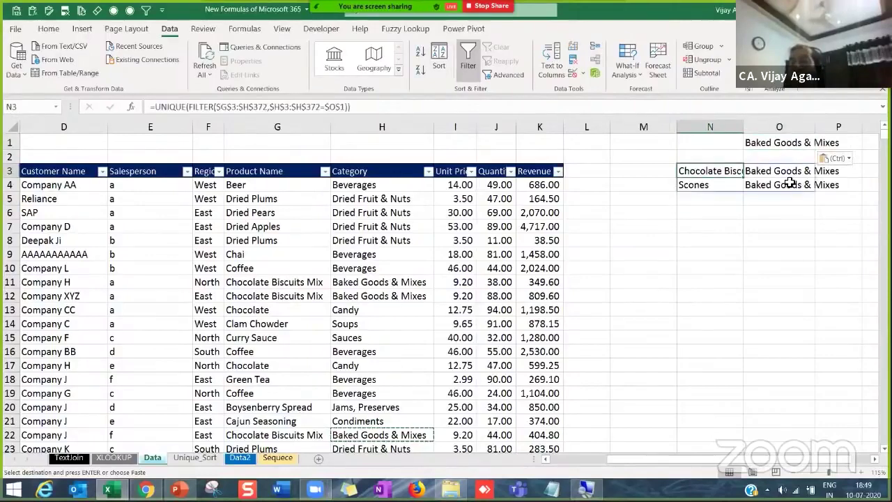
{"action": "left_click", "coordinate": [797, 185]}
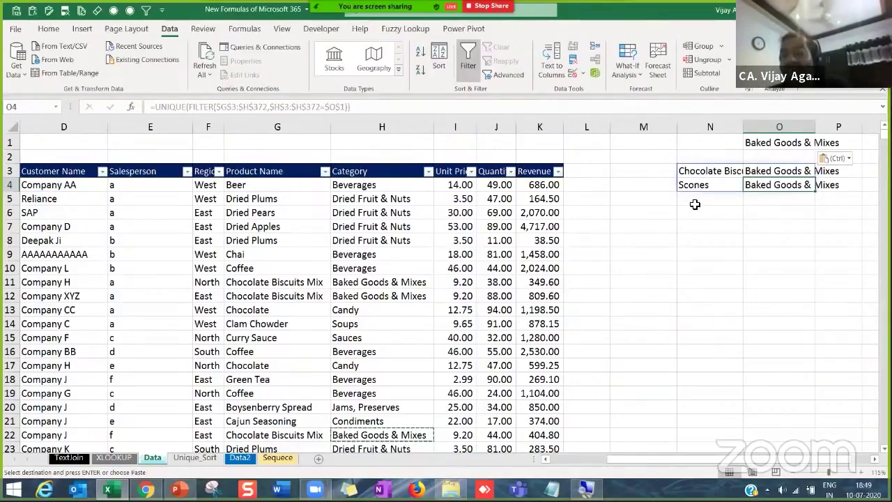
{"action": "left_click", "coordinate": [709, 171]}
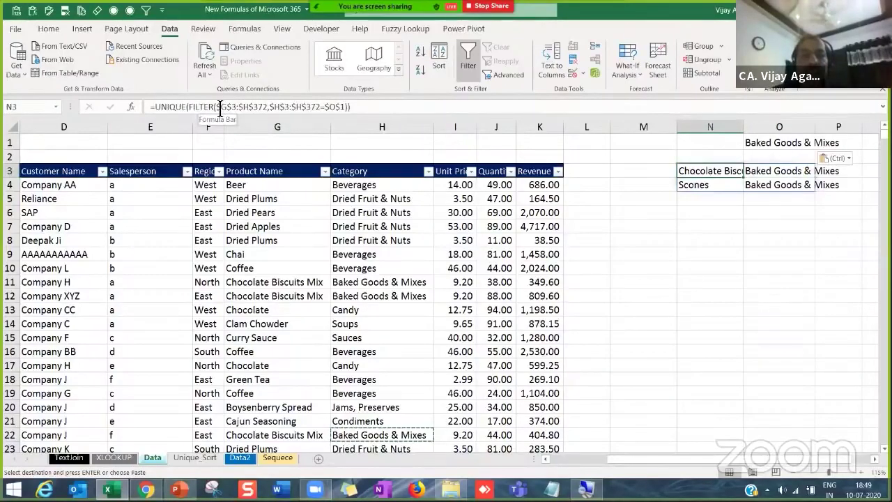
- Change the N3 filter range to $G$3:$K$372 so price, quantity and revenue spill too
{"action": "left_click", "coordinate": [218, 108]}
{"action": "left_click_drag", "start_coordinate": [217, 108], "coordinate": [268, 114]}
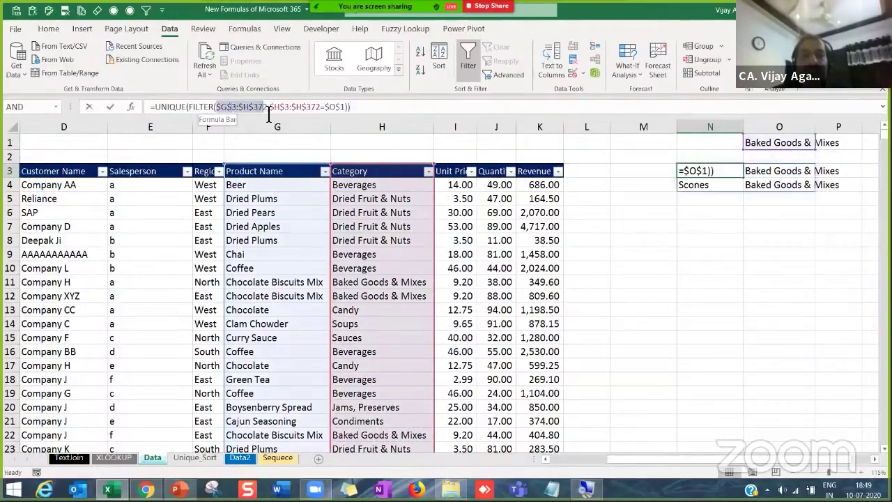
{"action": "left_click_drag", "start_coordinate": [262, 167], "coordinate": [257, 171]}
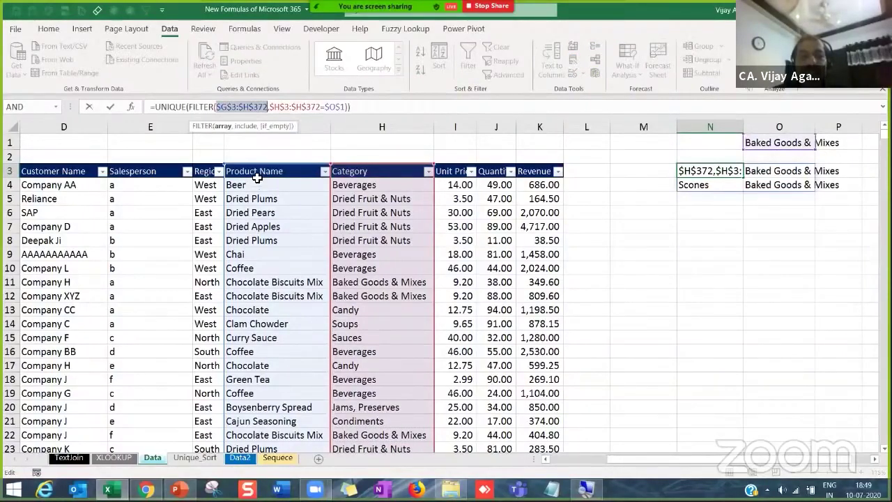
{"action": "left_click", "coordinate": [257, 174]}
{"action": "key", "text": "shift+Right"}
{"action": "key", "text": "shift+Right"}
{"action": "key", "text": "shift+Right"}
{"action": "key", "text": "shift+Right"}
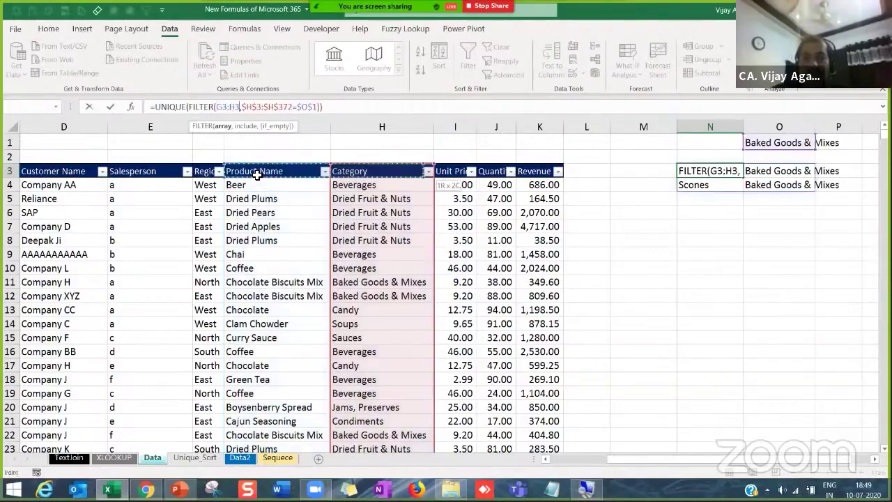
{"action": "key", "text": "End"}
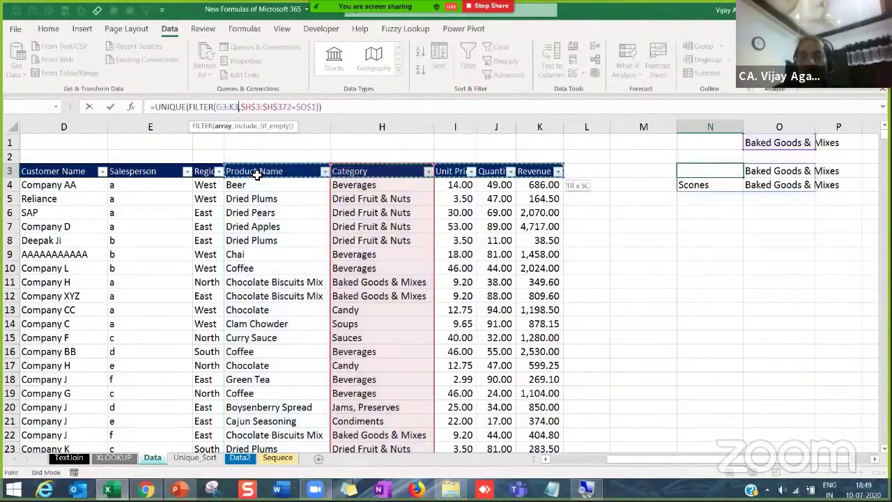
{"action": "key", "text": "shift+Down"}
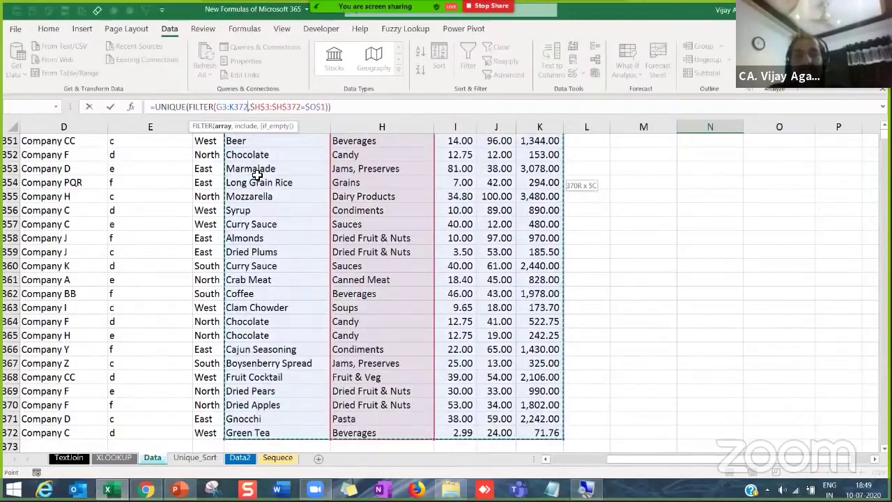
{"action": "key", "text": "F4"}
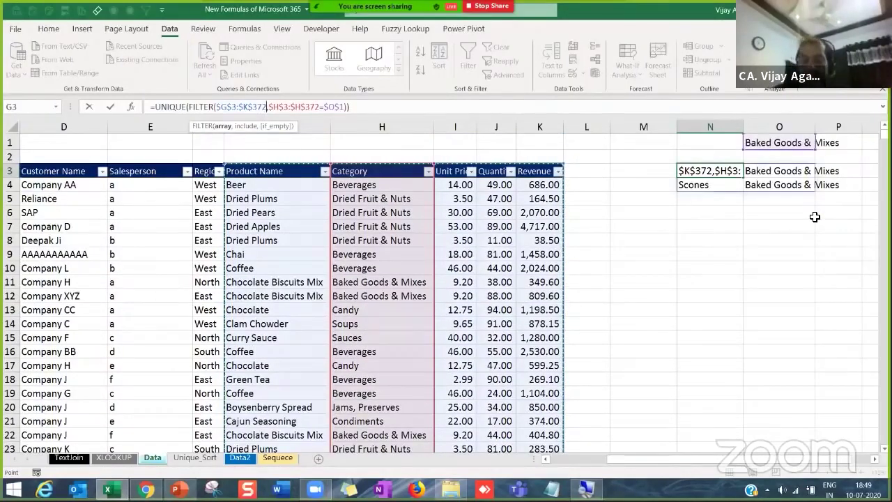
{"action": "key", "text": "Return"}
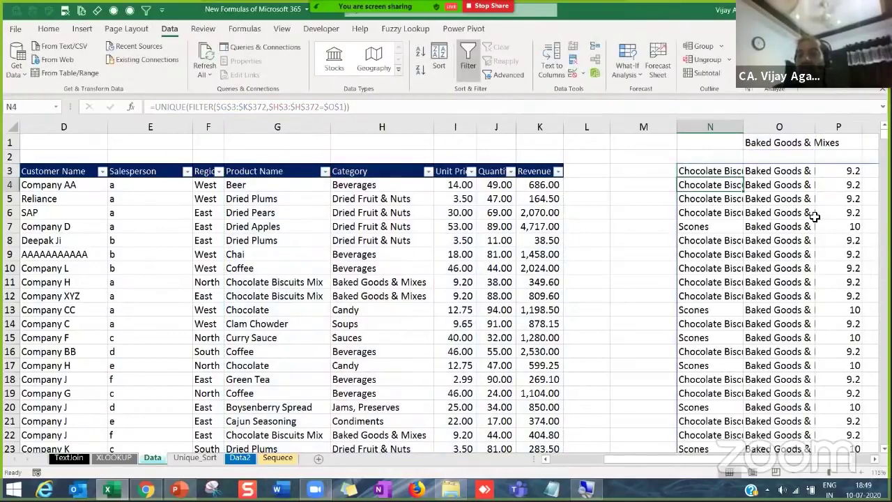
- Widen columns N and O to show more product and Baked Goods & Mixes text
{"action": "key", "text": "Down"}
{"action": "key", "text": "Down"}
{"action": "key", "text": "Down"}
{"action": "key", "text": "Down"}
{"action": "key", "text": "Down"}
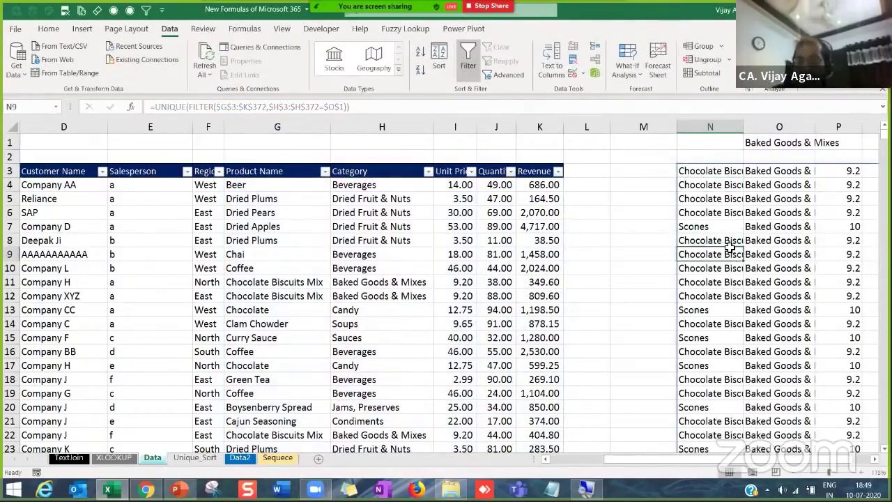
{"action": "key", "text": "Right"}
{"action": "key", "text": "Right"}
{"action": "key", "text": "Right"}
{"action": "key", "text": "Right"}
{"action": "left_click", "coordinate": [632, 144]}
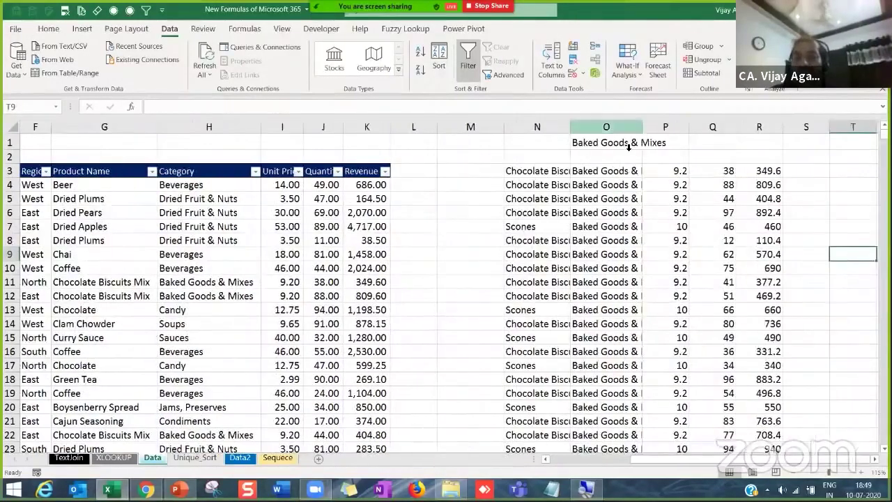
{"action": "left_click", "coordinate": [551, 171]}
{"action": "left_click_drag", "start_coordinate": [572, 127], "coordinate": [590, 127]}
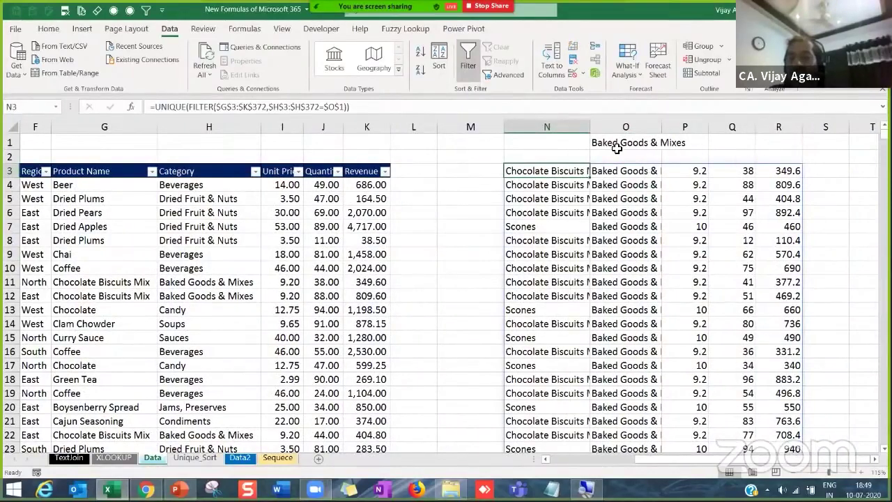
{"action": "left_click_drag", "start_coordinate": [658, 127], "coordinate": [676, 122]}
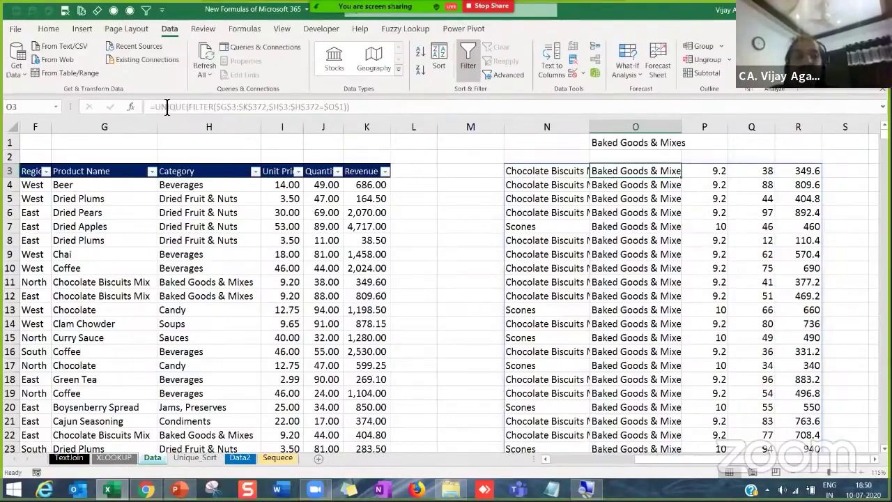
{"action": "key", "text": "BackSpace"}
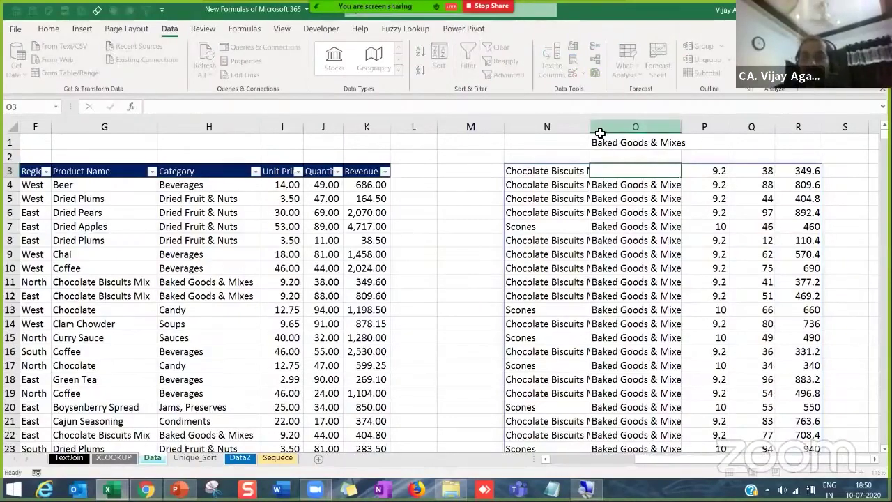
{"action": "key", "text": "Escape"}
{"action": "left_click", "coordinate": [551, 172]}
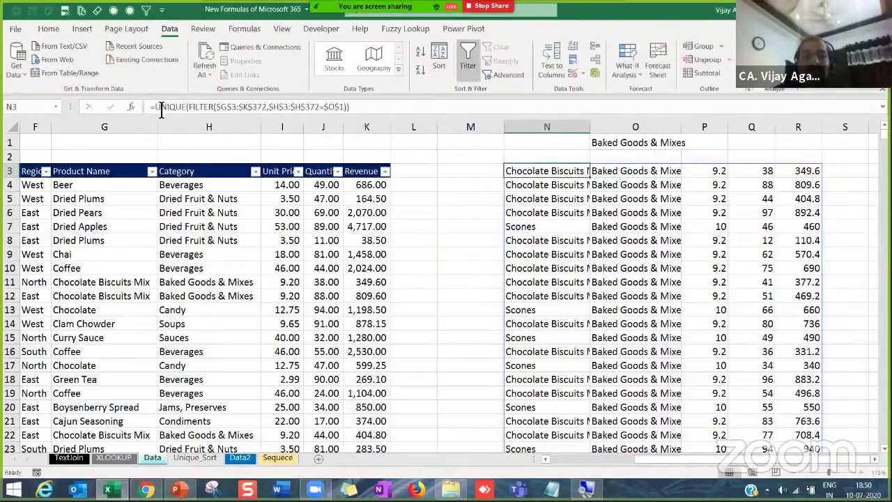
- Strip the UNIQUE wrapper so N3 holds the plain FILTER formula
{"action": "left_click", "coordinate": [160, 109]}
{"action": "key", "text": "BackSpace"}
{"action": "key", "text": "BackSpace"}
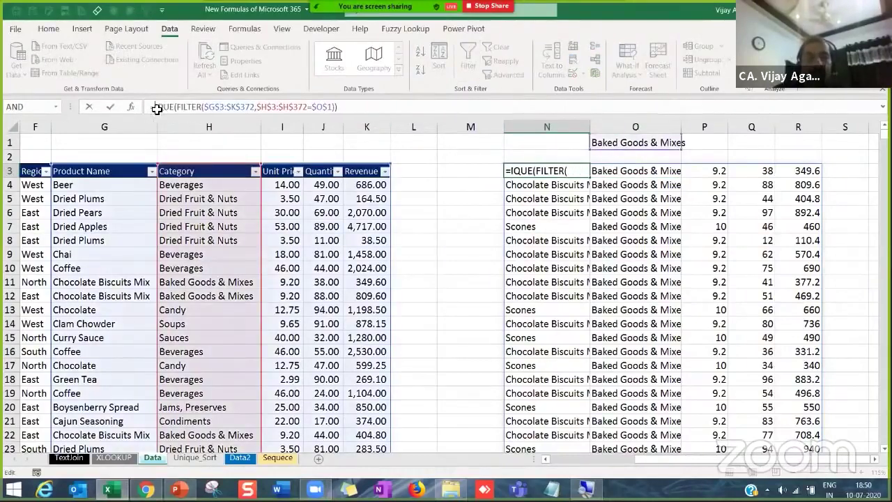
{"action": "key", "text": "Delete"}
{"action": "key", "text": "Delete"}
{"action": "key", "text": "Delete"}
{"action": "key", "text": "Delete"}
{"action": "key", "text": "Delete"}
{"action": "key", "text": "End"}
{"action": "key", "text": "BackSpace"}
{"action": "key", "text": "Return"}
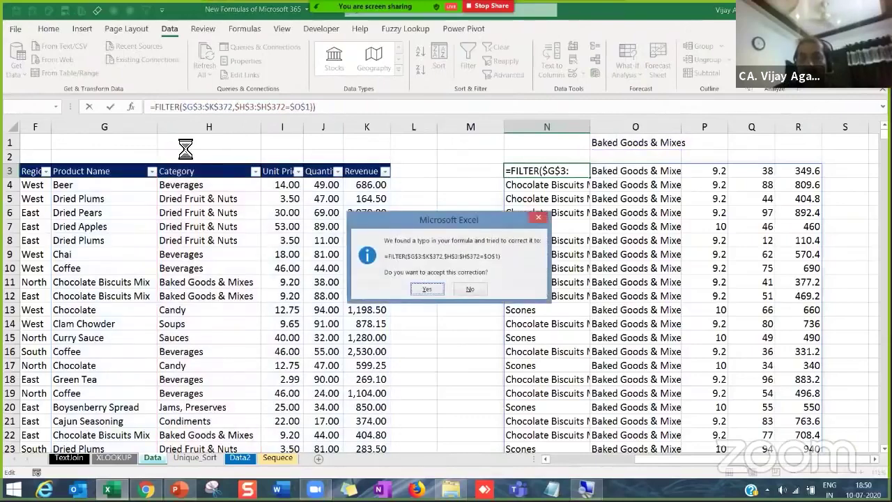
{"action": "key", "text": "Return"}
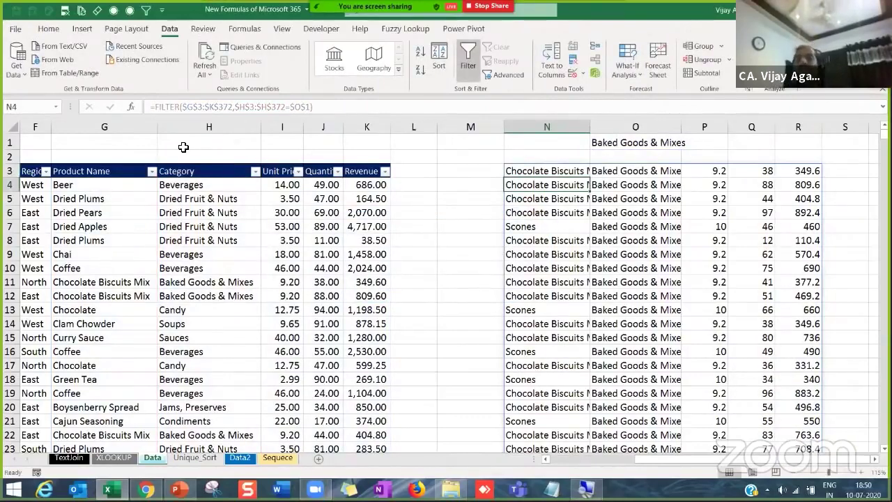
{"action": "left_click", "coordinate": [550, 172]}
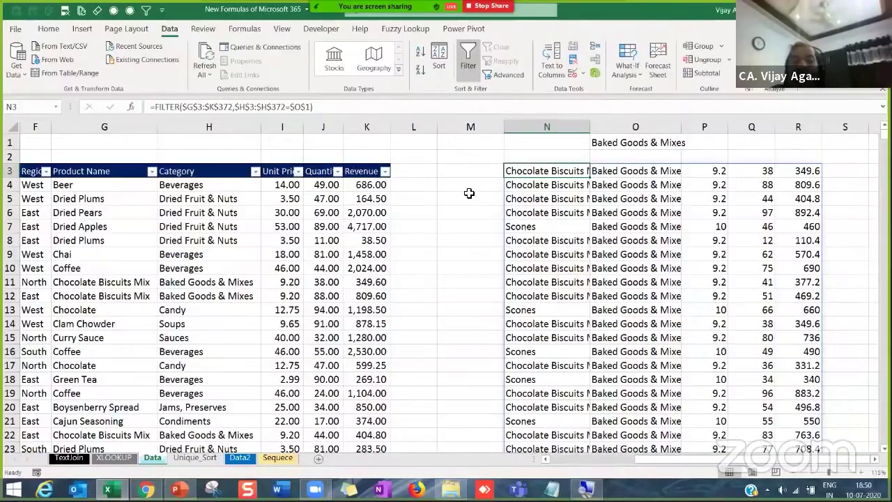
- Wrap the FILTER formula in SORT: =Sort(FILTER($G$3:$K$372,$H$3:$H$372=$O$1))
{"action": "left_click", "coordinate": [160, 106]}
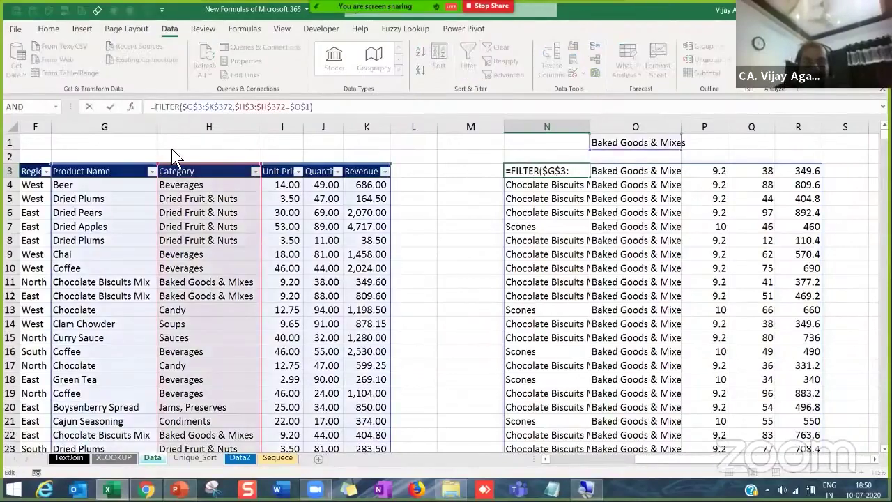
{"action": "type", "text": "Sort("}
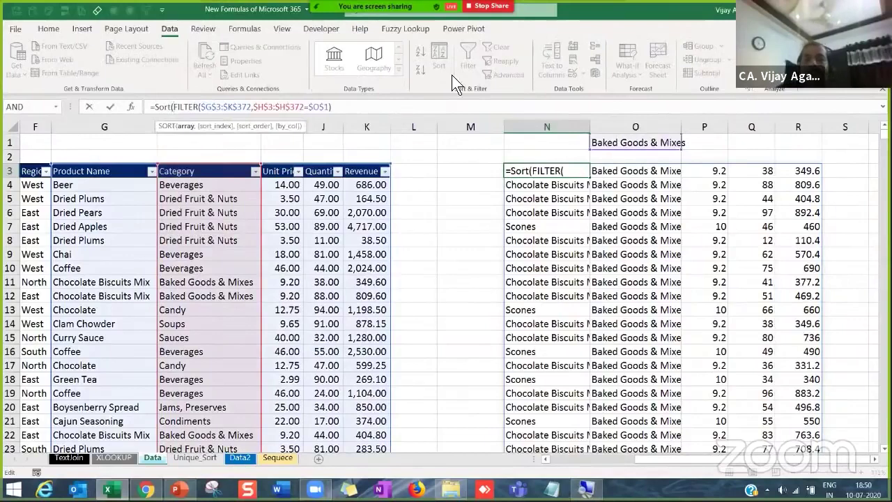
{"action": "left_click", "coordinate": [357, 108]}
{"action": "type", "text": ")"}
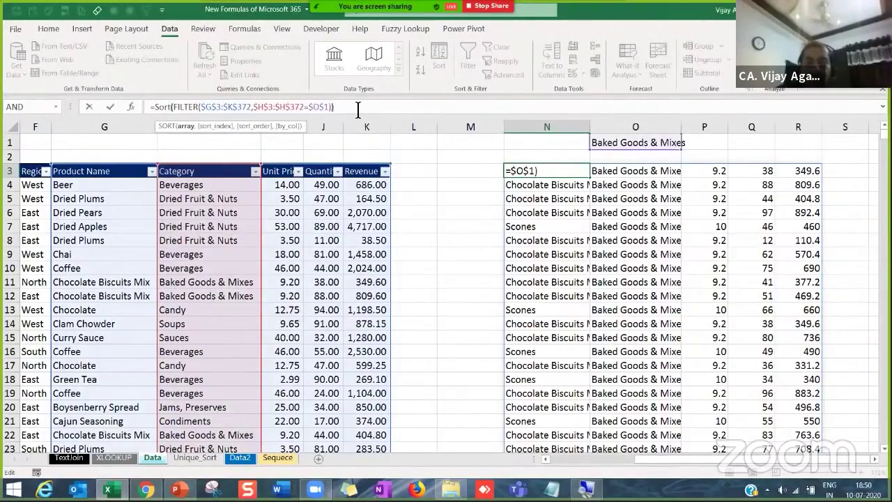
{"action": "key", "text": "Return"}
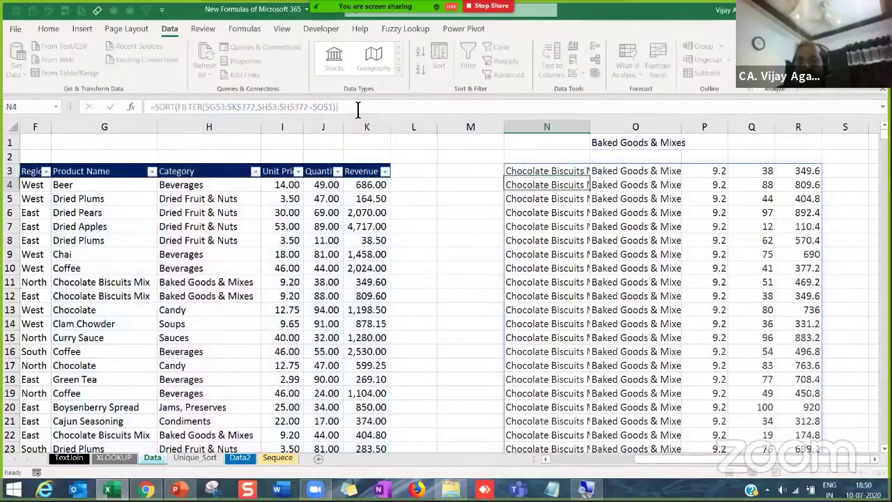
{"action": "left_click", "coordinate": [551, 237]}
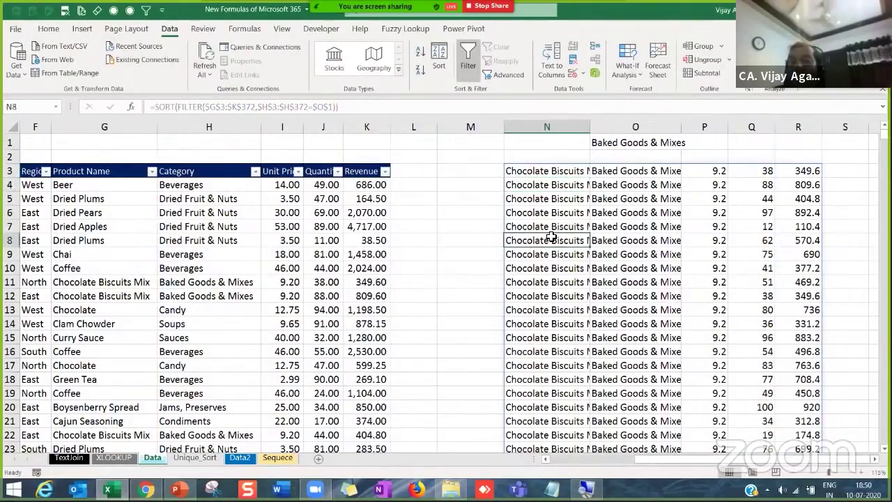
{"action": "scroll", "coordinate": [551, 237], "scroll_direction": "down", "scroll_amount": 8}
{"action": "scroll", "coordinate": [551, 237], "scroll_direction": "up", "scroll_amount": 3}
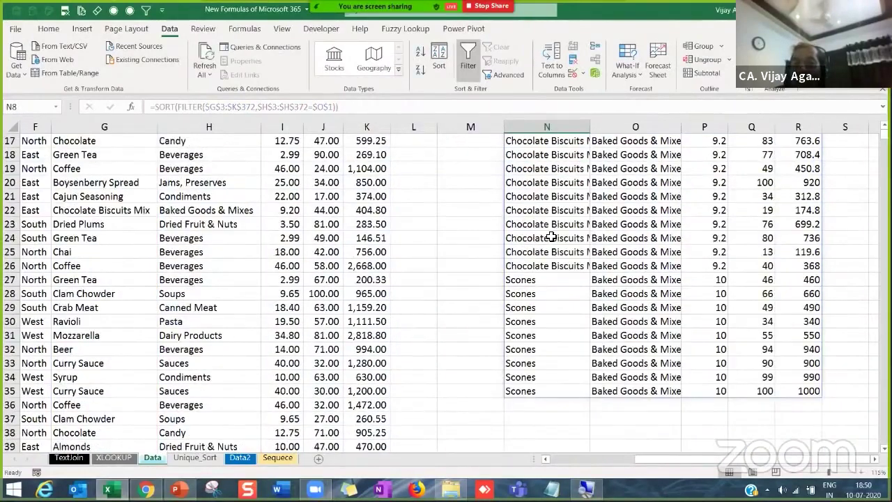
{"action": "scroll", "coordinate": [551, 237], "scroll_direction": "up", "scroll_amount": 5}
{"action": "left_click", "coordinate": [545, 172]}
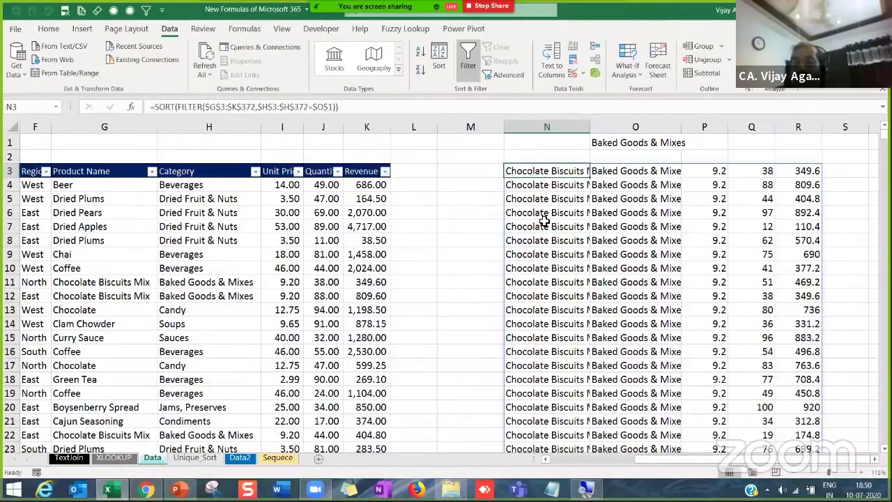
{"action": "scroll", "coordinate": [545, 221], "scroll_direction": "down", "scroll_amount": 5}
{"action": "left_click", "coordinate": [544, 282]}
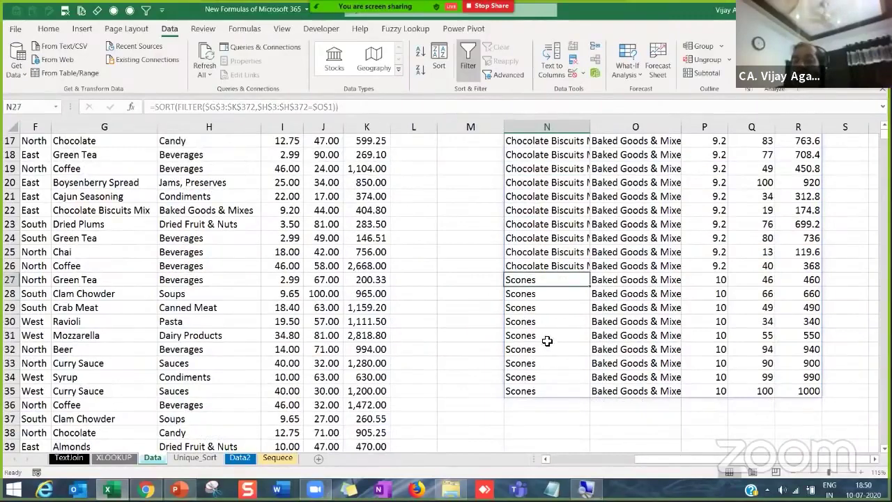
{"action": "left_click", "coordinate": [547, 336]}
{"action": "scroll", "coordinate": [609, 282], "scroll_direction": "up", "scroll_amount": 5}
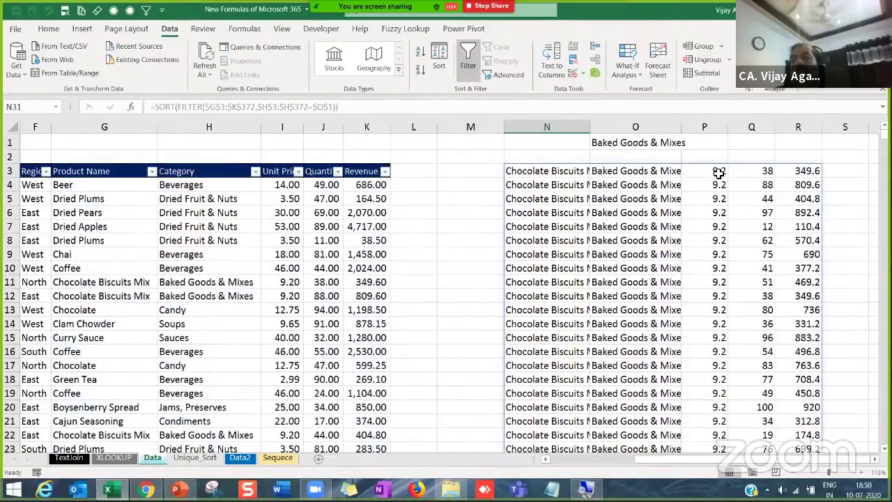
{"action": "left_click", "coordinate": [717, 172]}
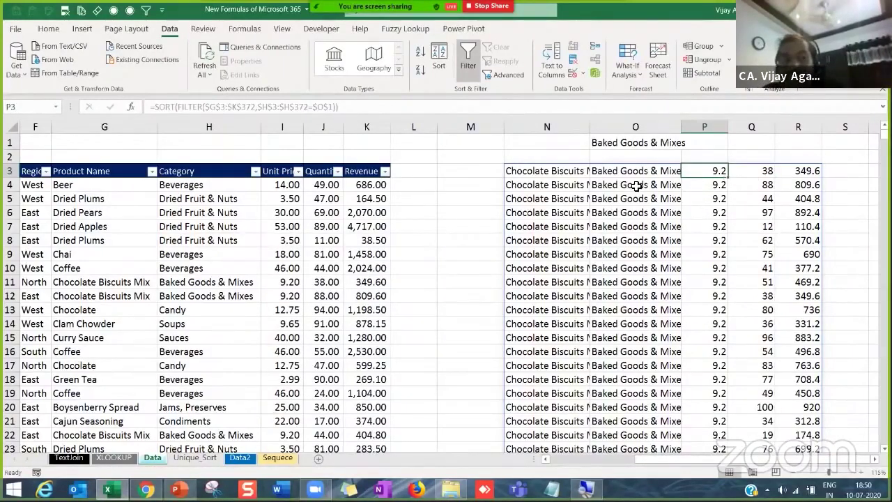
- Insert a blank row above row 1, pushing the table down
{"action": "left_click", "coordinate": [34, 173]}
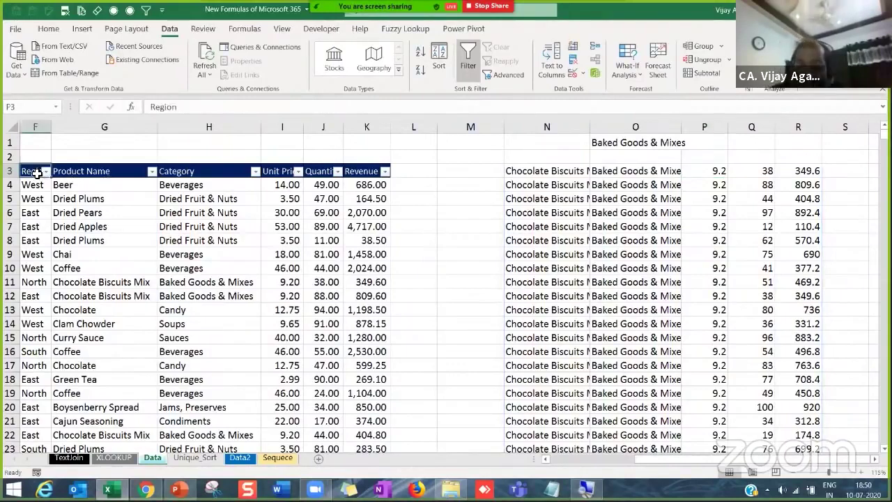
{"action": "key", "text": "ctrl+Left"}
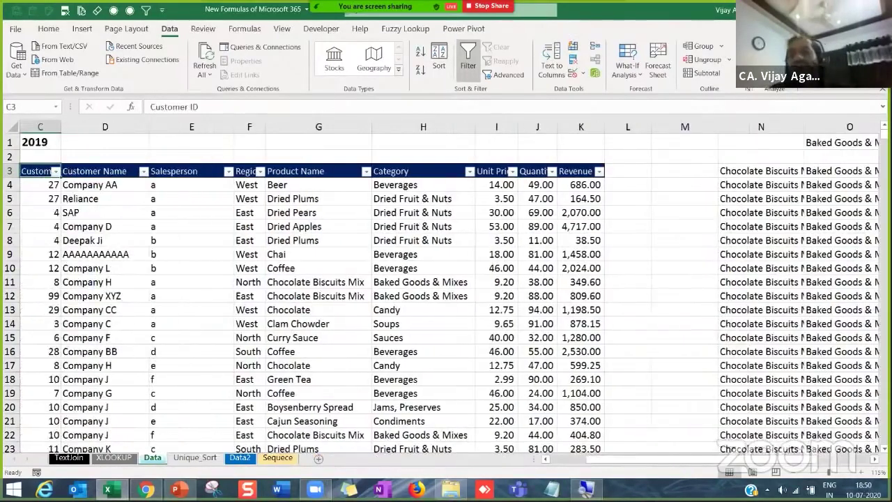
{"action": "left_click", "coordinate": [739, 140]}
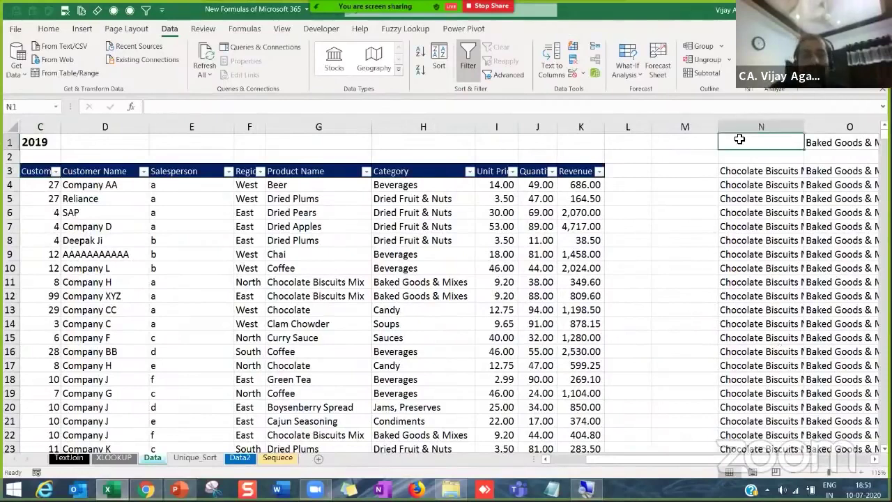
{"action": "left_click", "coordinate": [9, 142]}
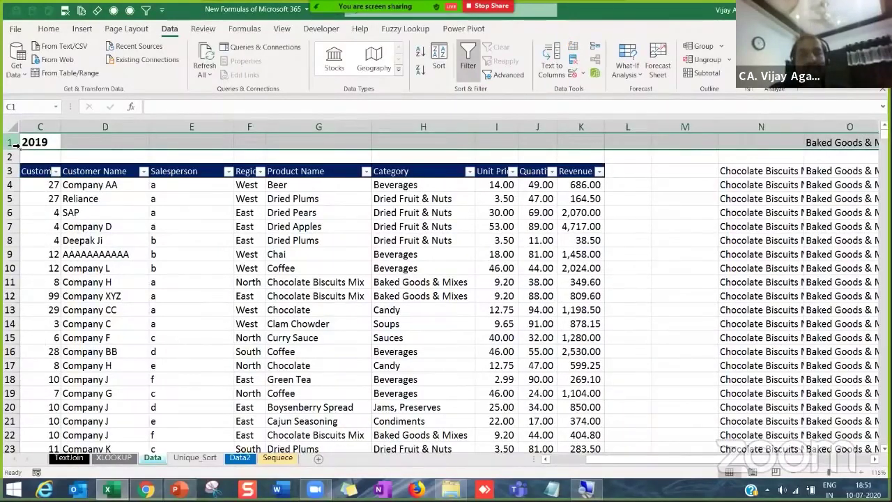
{"action": "right_click", "coordinate": [14, 145]}
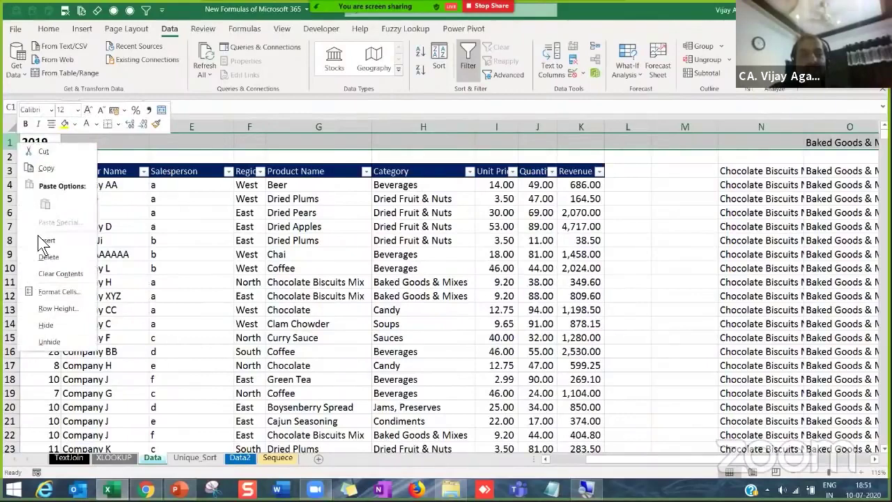
{"action": "left_click", "coordinate": [501, 258]}
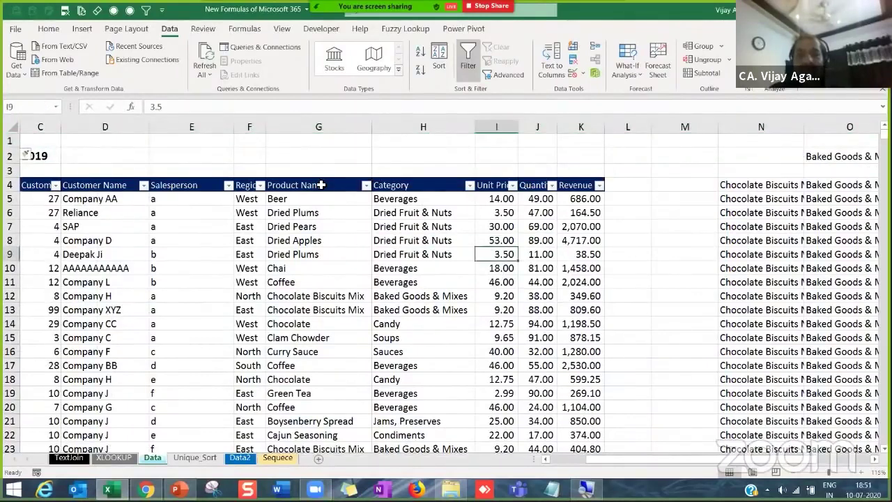
- Copy the Region header with West into N1:N2 and the Category header into O1
{"action": "left_click_drag", "start_coordinate": [250, 186], "coordinate": [412, 180]}
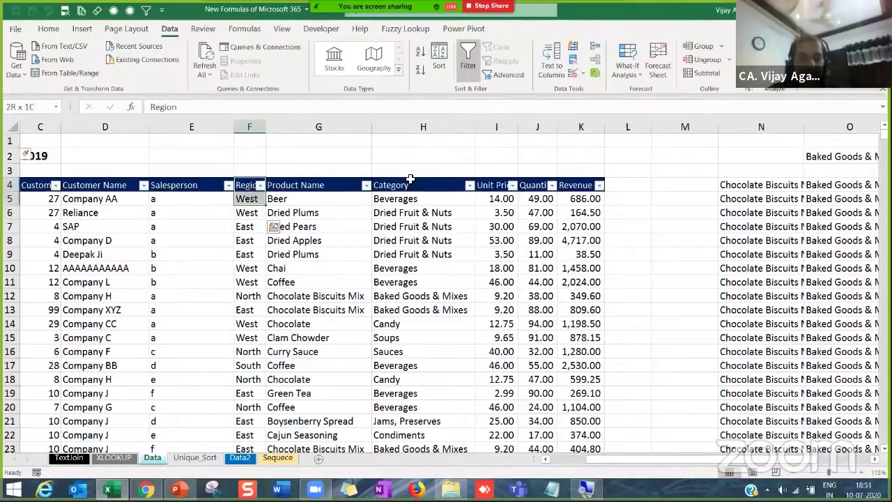
{"action": "key", "text": "ctrl+c"}
{"action": "left_click", "coordinate": [793, 141]}
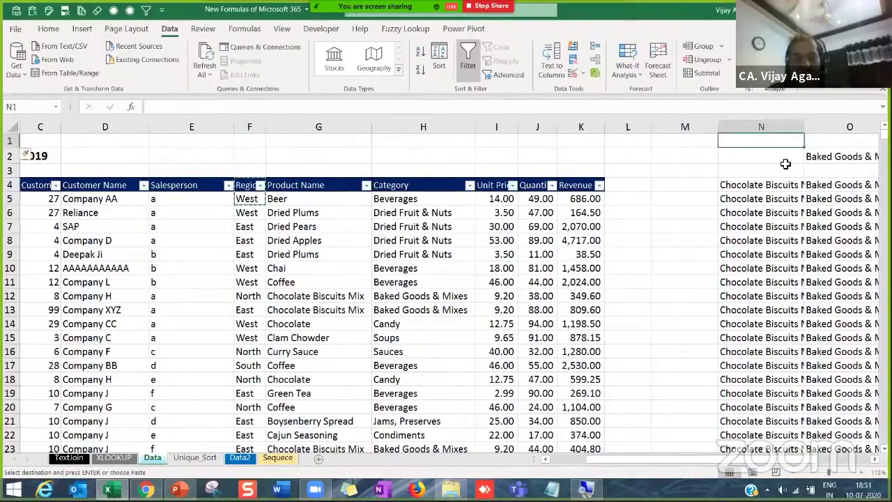
{"action": "key", "text": "ctrl+v"}
{"action": "left_click", "coordinate": [429, 188]}
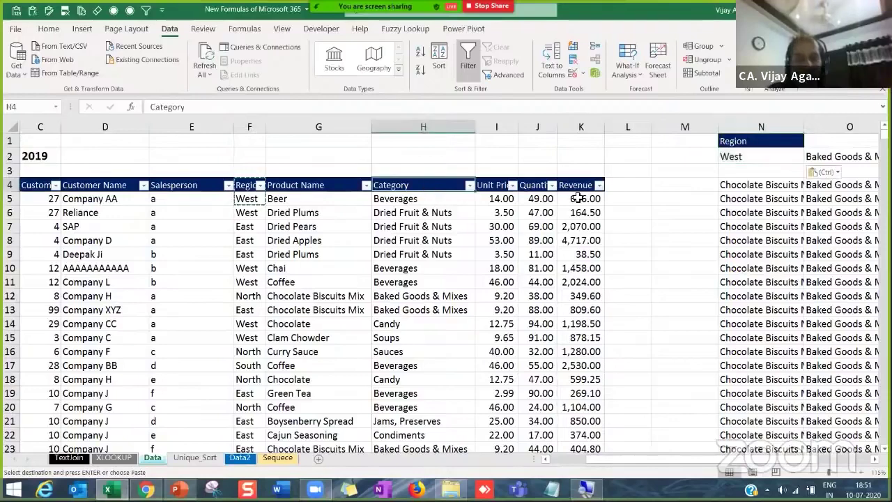
{"action": "key", "text": "ctrl+c"}
{"action": "left_click", "coordinate": [831, 144]}
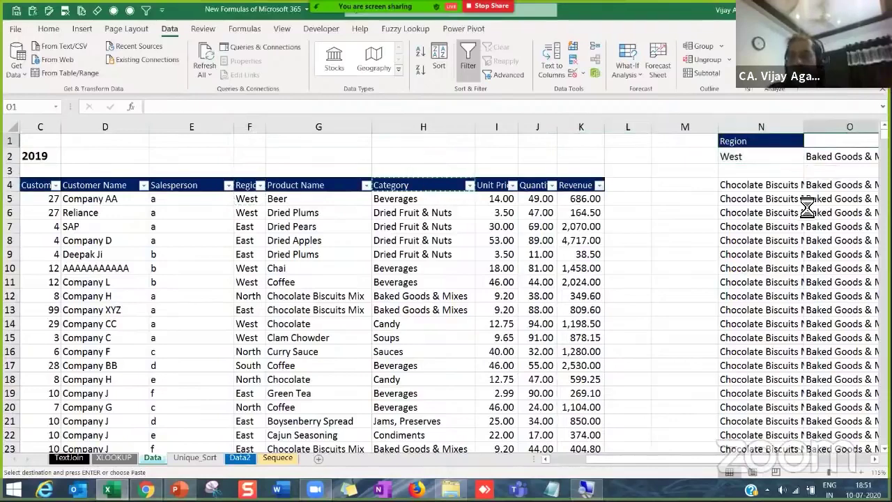
{"action": "key", "text": "ctrl+v"}
{"action": "left_click", "coordinate": [428, 227]}
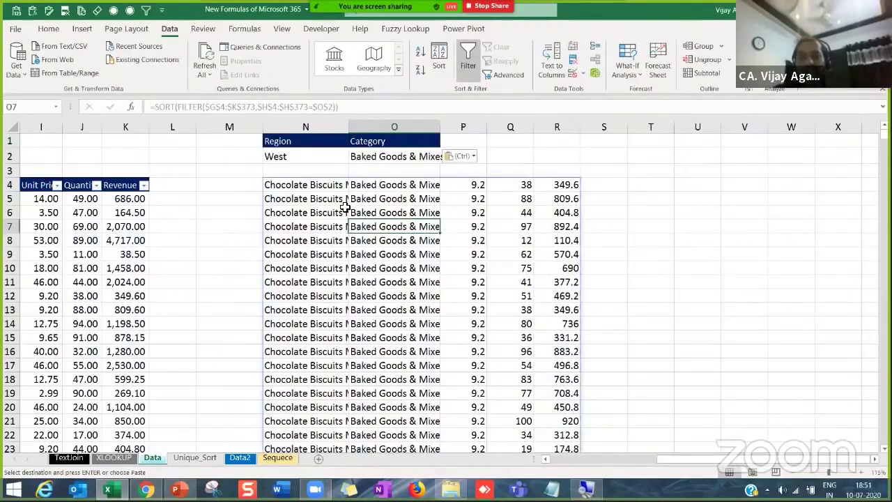
{"action": "key", "text": "Escape"}
{"action": "left_click", "coordinate": [305, 185]}
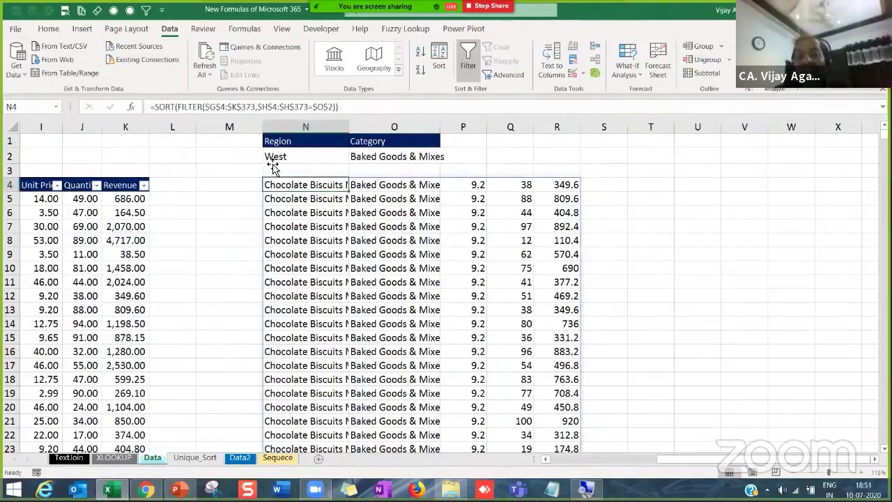
- Open the inner FILTER's arguments and wrap the Include condition as ( )* for a second test
{"action": "left_click", "coordinate": [133, 110]}
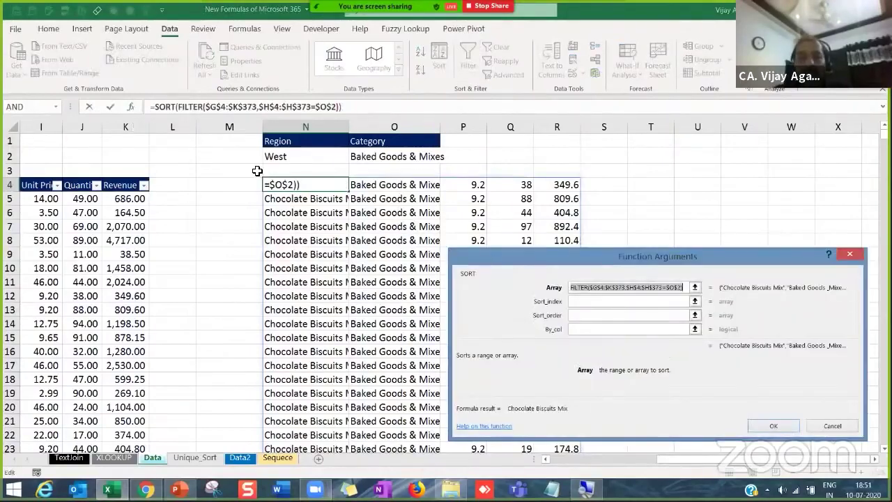
{"action": "key", "text": "Escape"}
{"action": "left_click", "coordinate": [189, 107]}
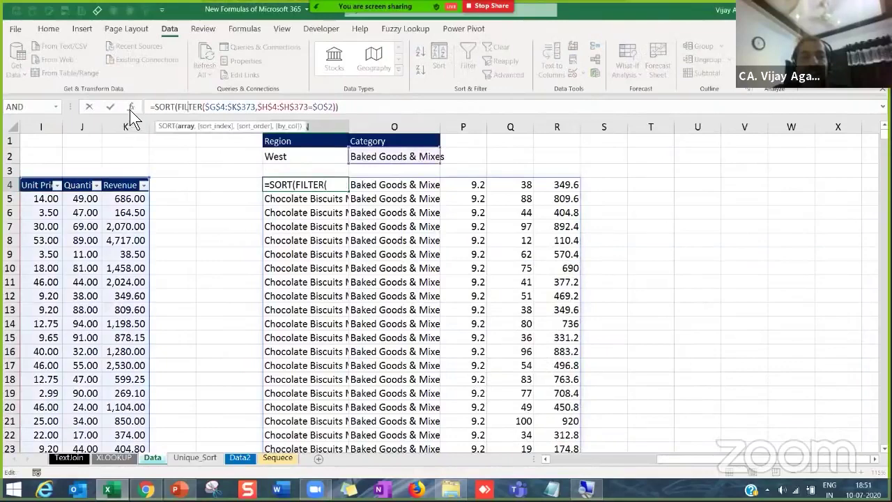
{"action": "key", "text": "shift+F3"}
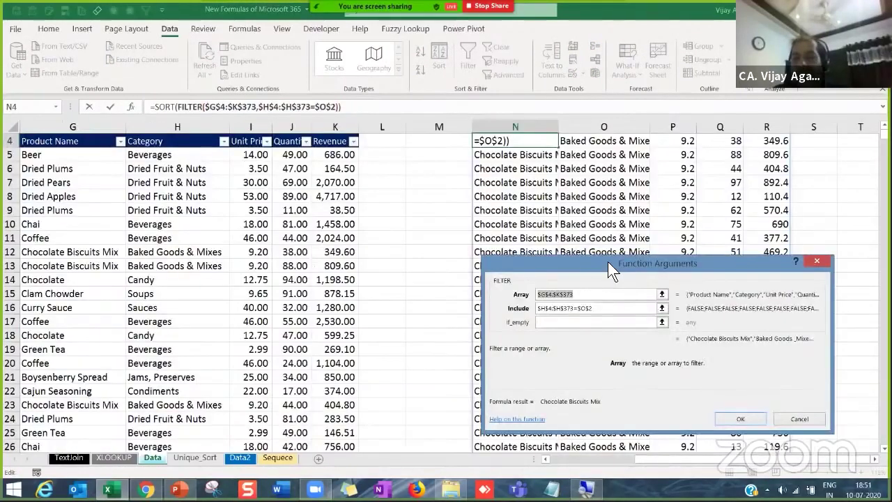
{"action": "left_click_drag", "start_coordinate": [610, 270], "coordinate": [525, 285]}
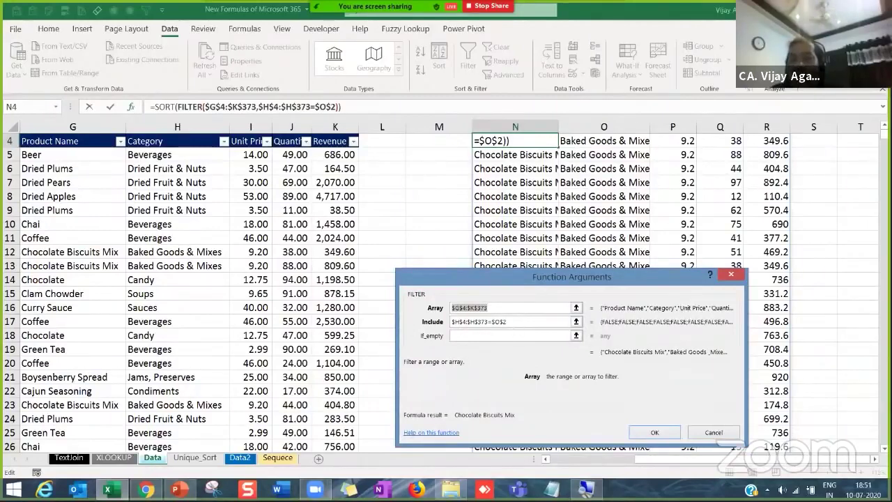
{"action": "scroll", "coordinate": [571, 228], "scroll_direction": "up", "scroll_amount": 1}
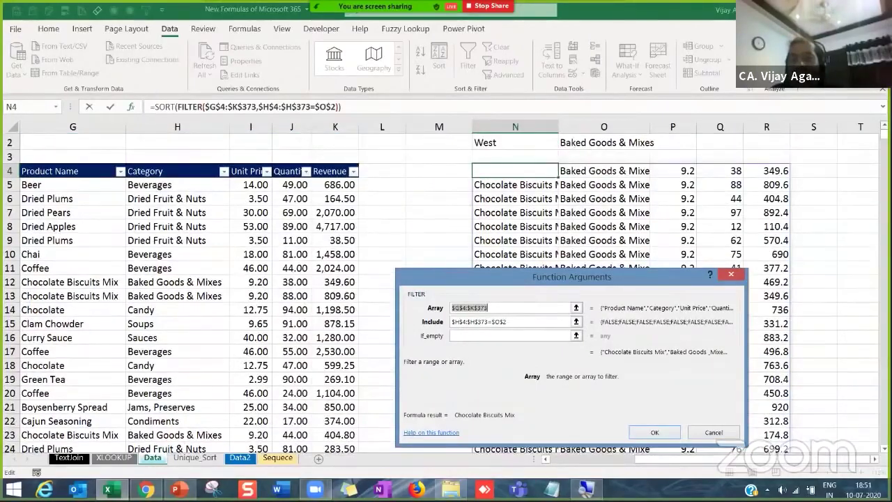
{"action": "left_click", "coordinate": [455, 322]}
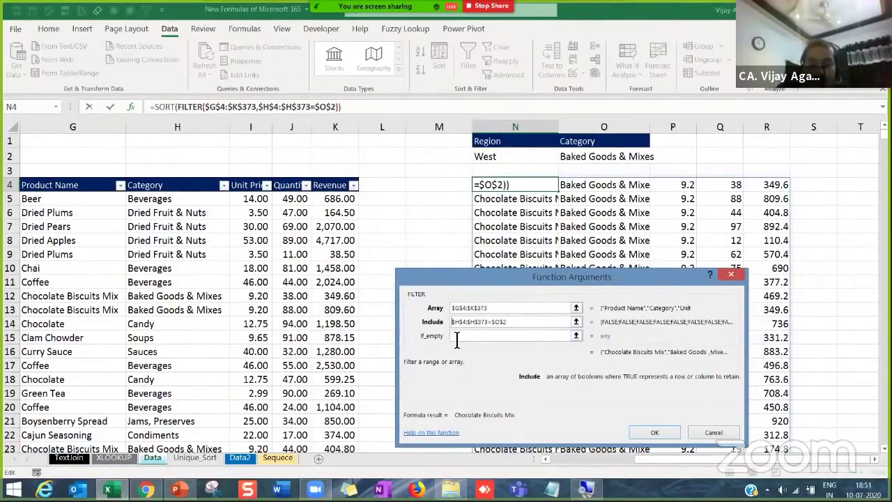
{"action": "type", "text": "("}
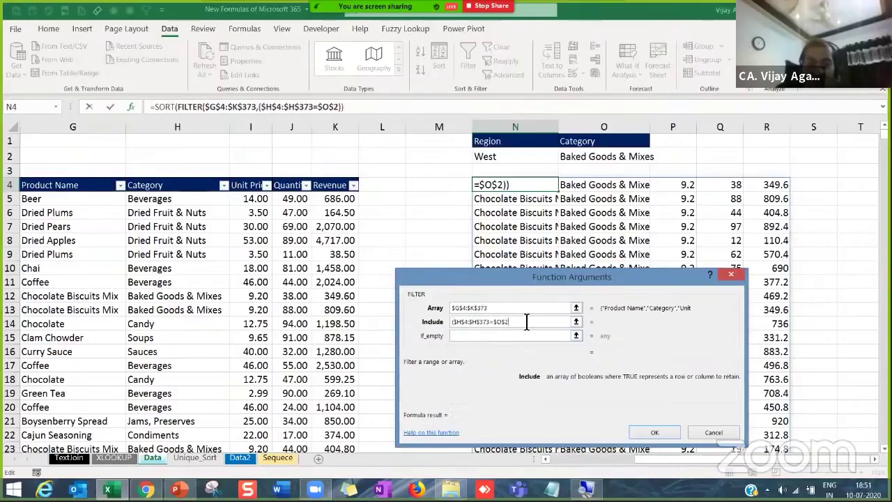
{"action": "type", "text": ")"}
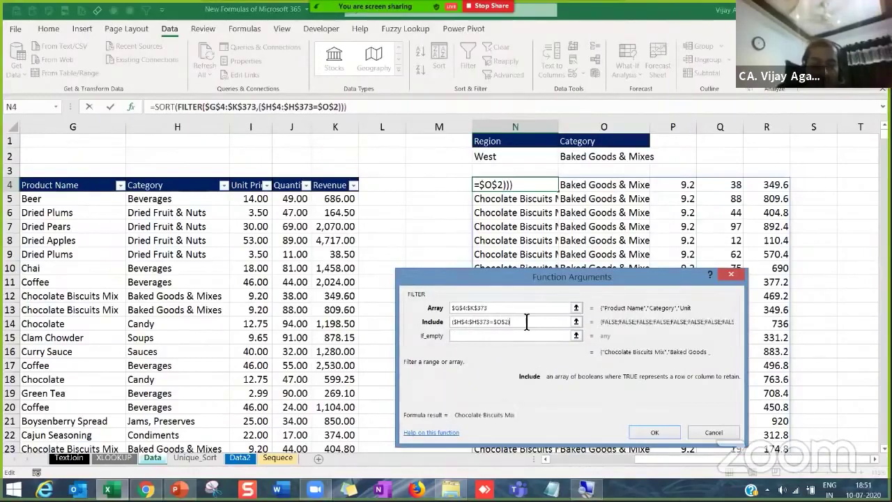
{"action": "type", "text": "*"}
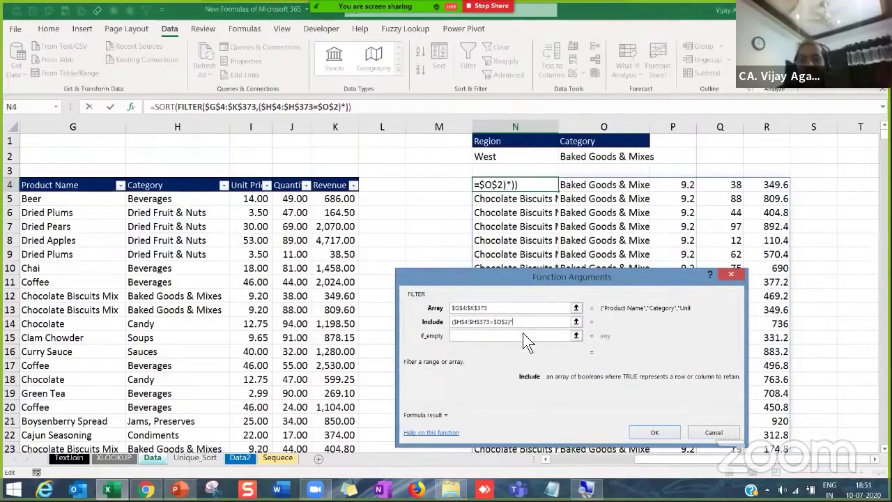
- Add a Region test on F4:F373 to the Include condition
{"action": "left_click", "coordinate": [546, 459]}
{"action": "scroll", "coordinate": [525, 444], "scroll_direction": "left", "scroll_amount": 1}
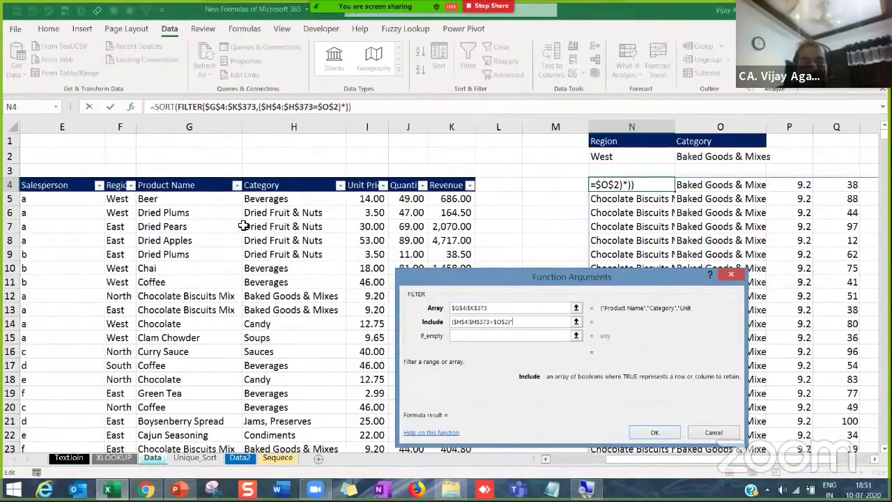
{"action": "scroll", "coordinate": [209, 193], "scroll_direction": "left", "scroll_amount": 1}
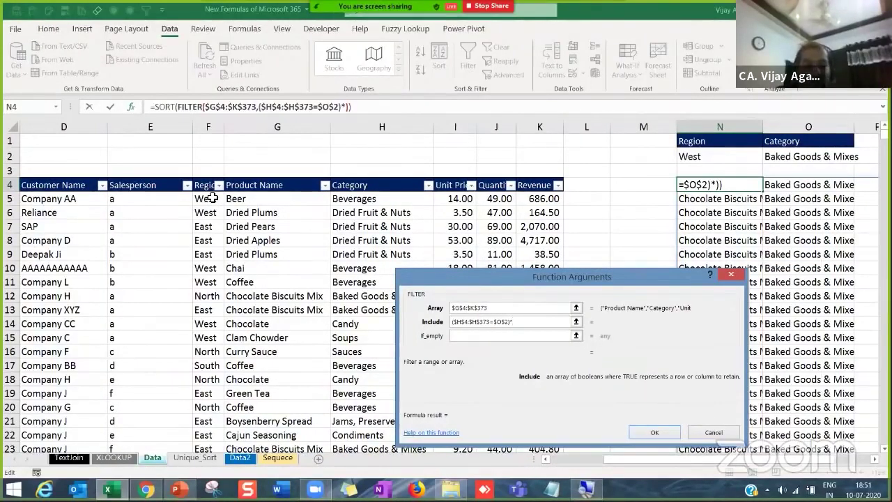
{"action": "left_click", "coordinate": [210, 185]}
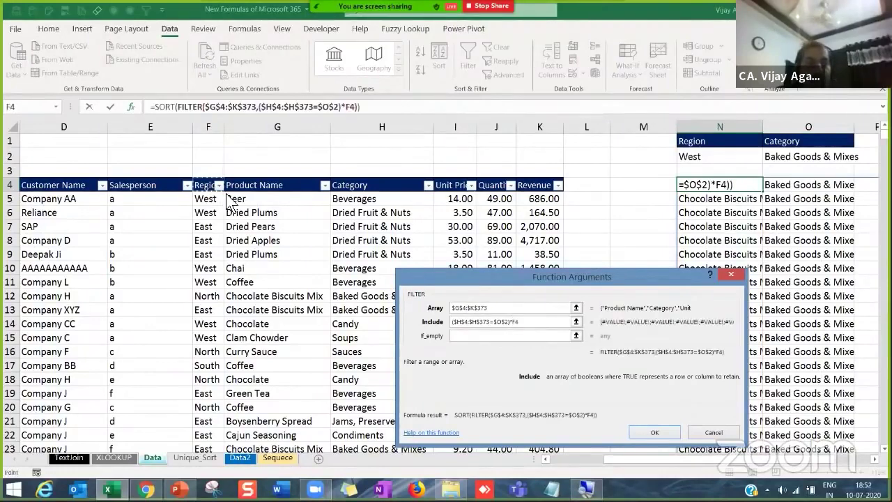
{"action": "key", "text": "End"}
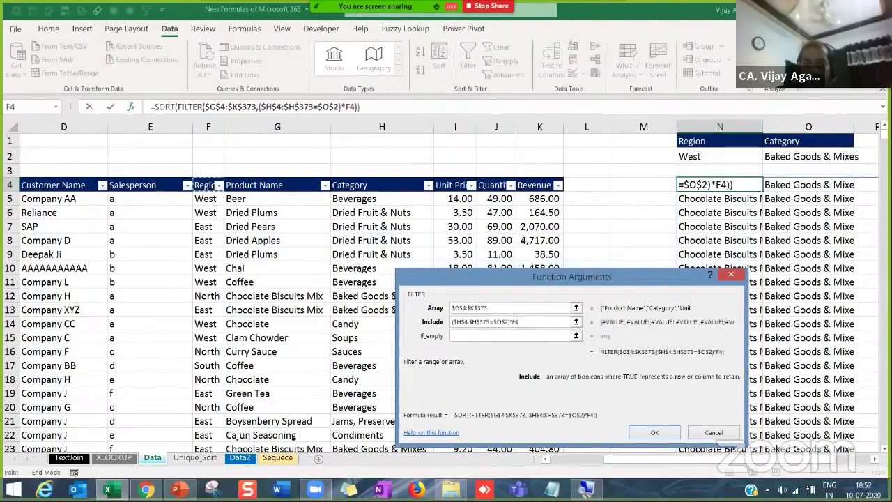
{"action": "key", "text": "shift+Down"}
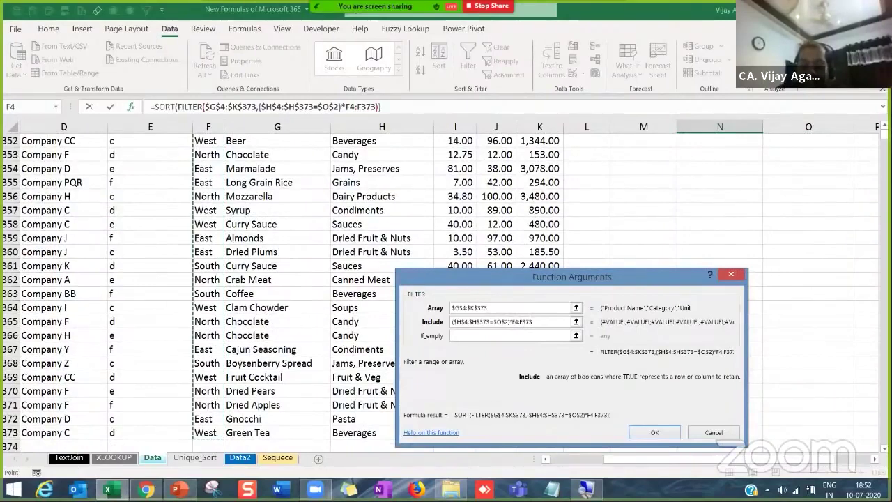
{"action": "type", "text": "="}
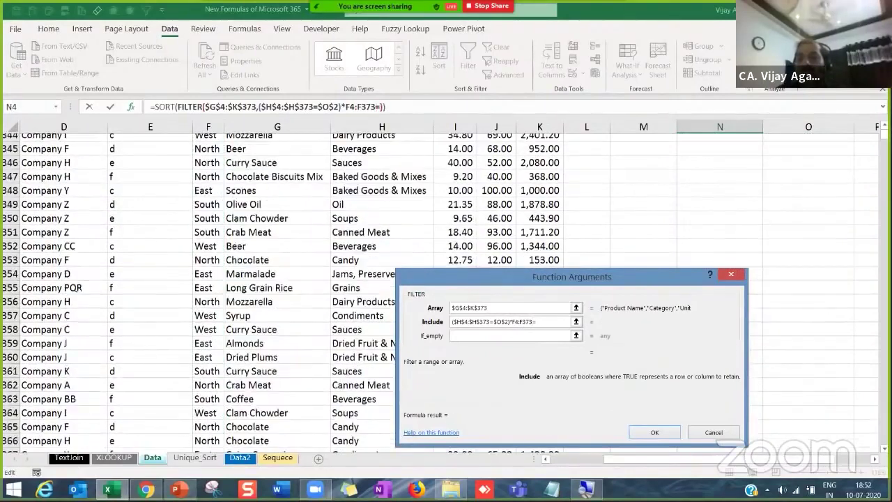
{"action": "scroll", "coordinate": [846, 175], "scroll_direction": "up", "scroll_amount": 10}
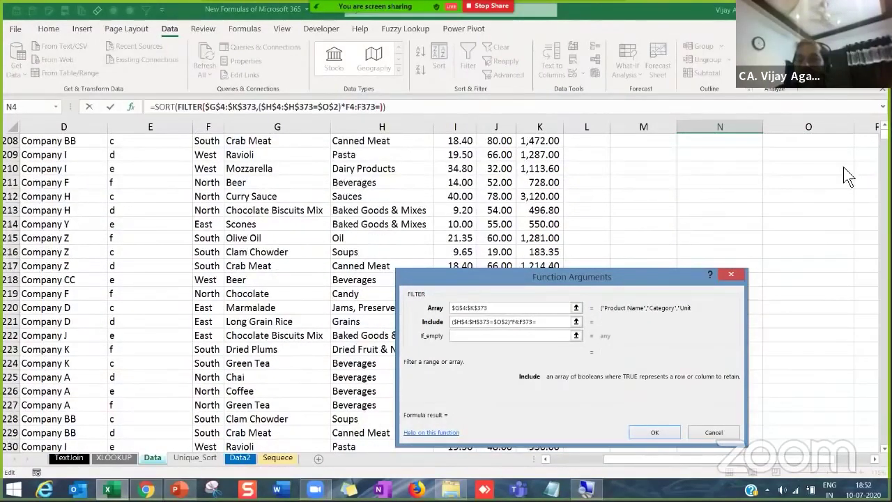
{"action": "scroll", "coordinate": [282, 292], "scroll_direction": "up", "scroll_amount": 2}
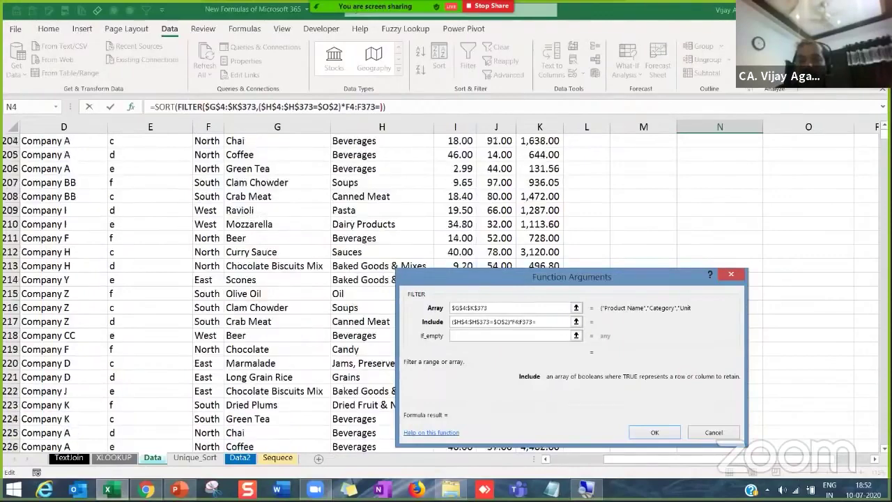
{"action": "scroll", "coordinate": [283, 292], "scroll_direction": "up", "scroll_amount": 4}
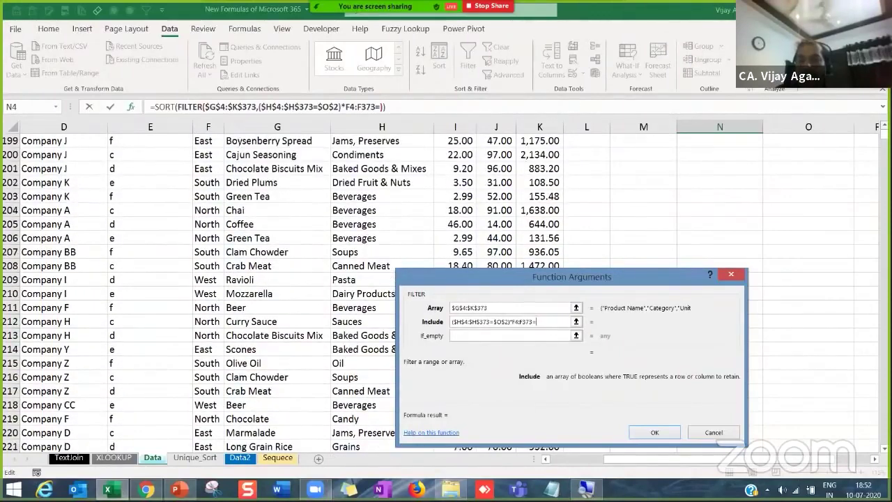
{"action": "scroll", "coordinate": [282, 292], "scroll_direction": "up", "scroll_amount": 5}
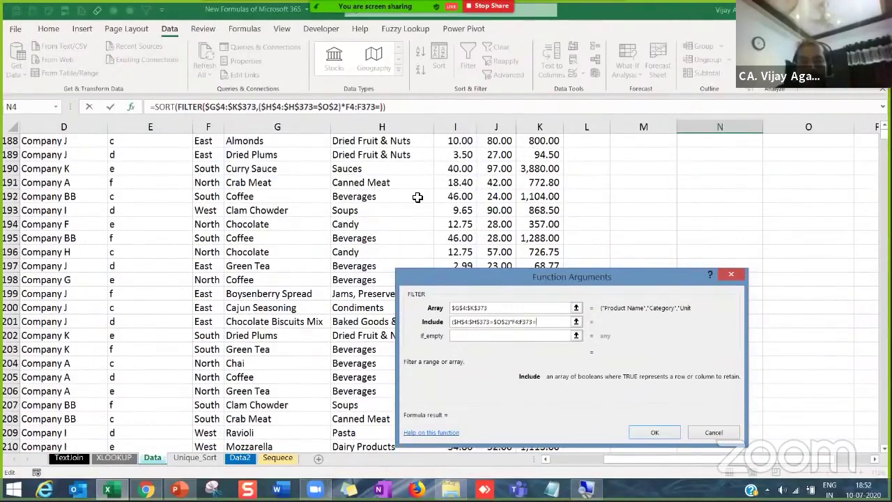
- Compare Region with N2 and fix brackets to ($H$4:$H$373=$O$2)*(F4:F373=N2)
{"action": "left_click", "coordinate": [429, 200]}
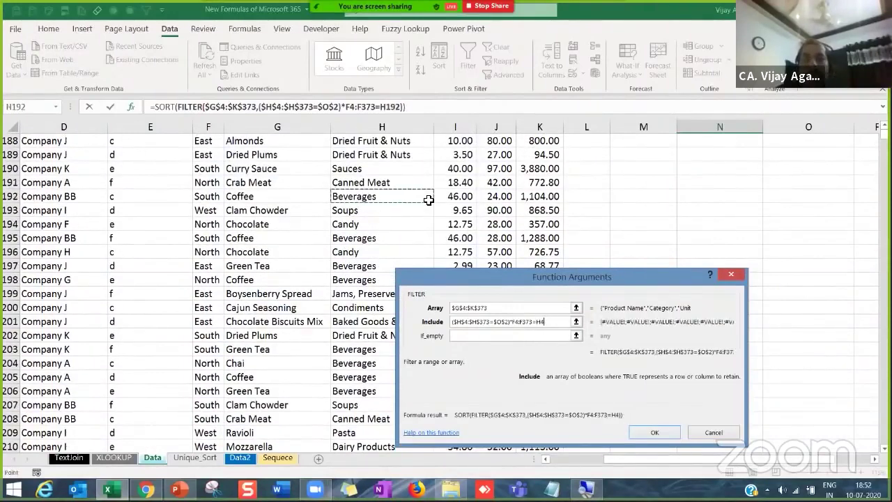
{"action": "key", "text": "ctrl+Up"}
{"action": "key", "text": "Up"}
{"action": "key", "text": "Right"}
{"action": "key", "text": "Up"}
{"action": "key", "text": "Up"}
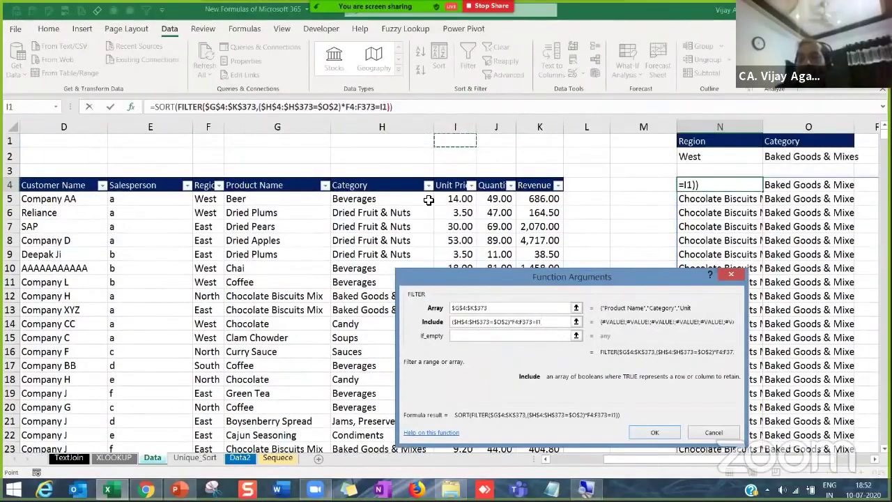
{"action": "left_click", "coordinate": [740, 157]}
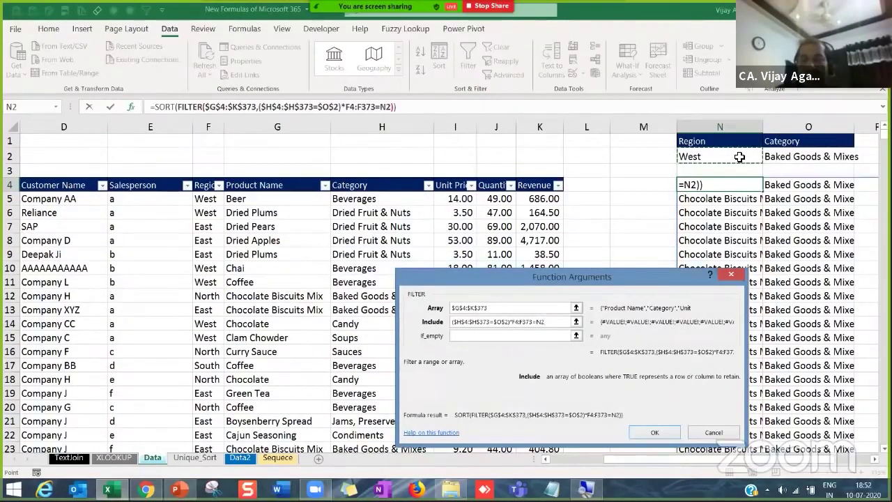
{"action": "left_click", "coordinate": [348, 106]}
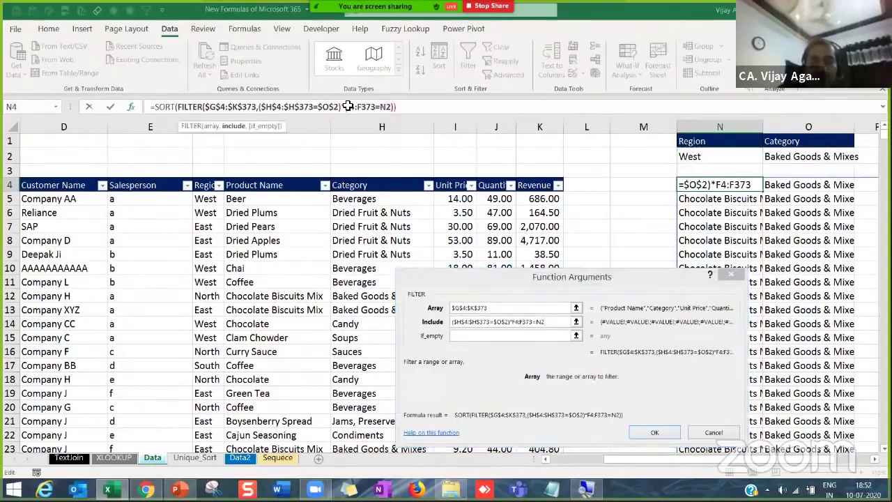
{"action": "type", "text": "("}
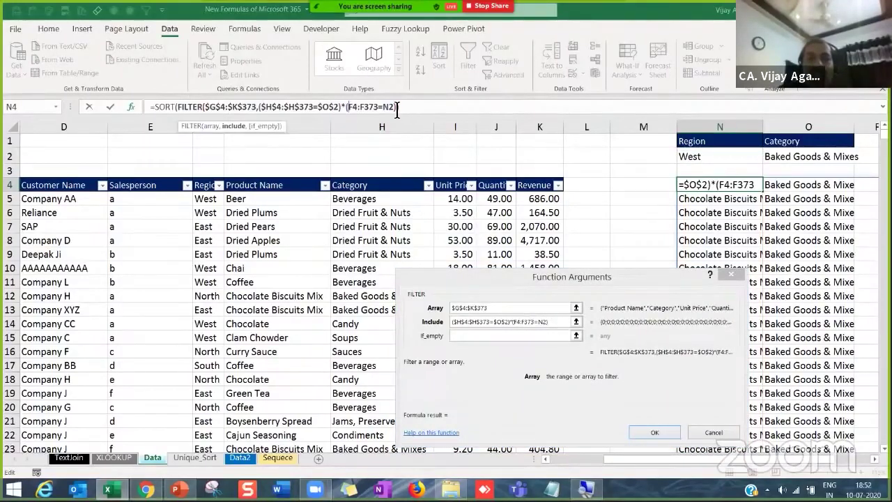
{"action": "left_click", "coordinate": [401, 108]}
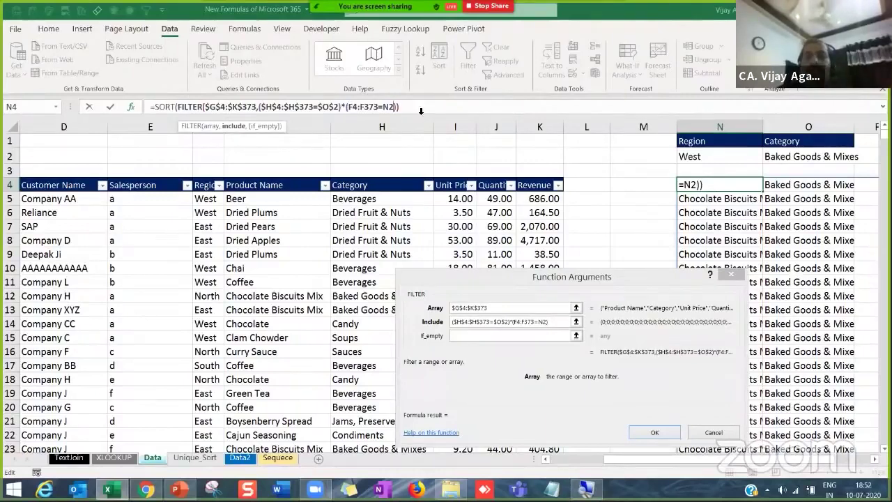
- Accept Excel's formula correction and change N4's FILTER array to $F$4:$K$373
{"action": "left_click", "coordinate": [654, 432]}
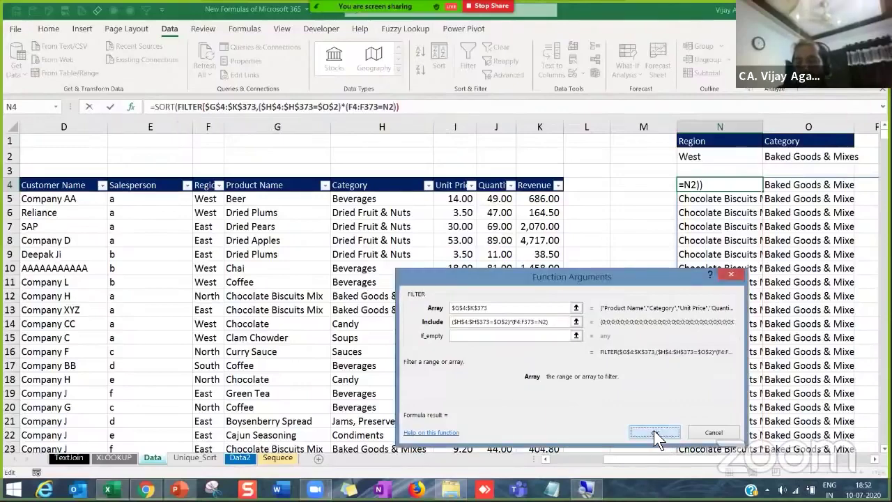
{"action": "left_click", "coordinate": [433, 290]}
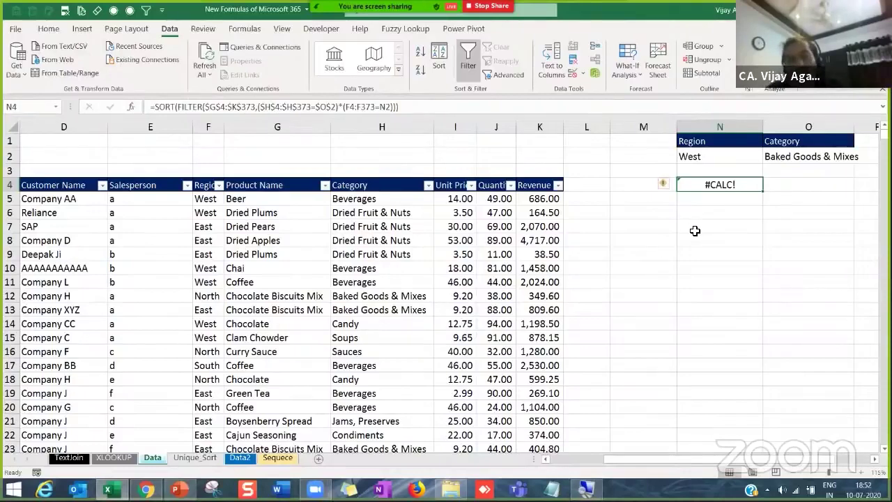
{"action": "double_click", "coordinate": [739, 184]}
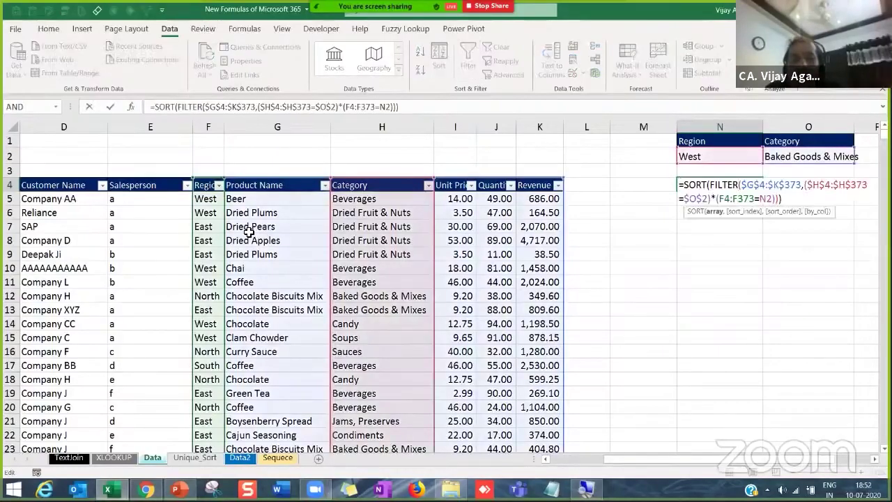
{"action": "left_click", "coordinate": [755, 193]}
{"action": "key", "text": "BackSpace"}
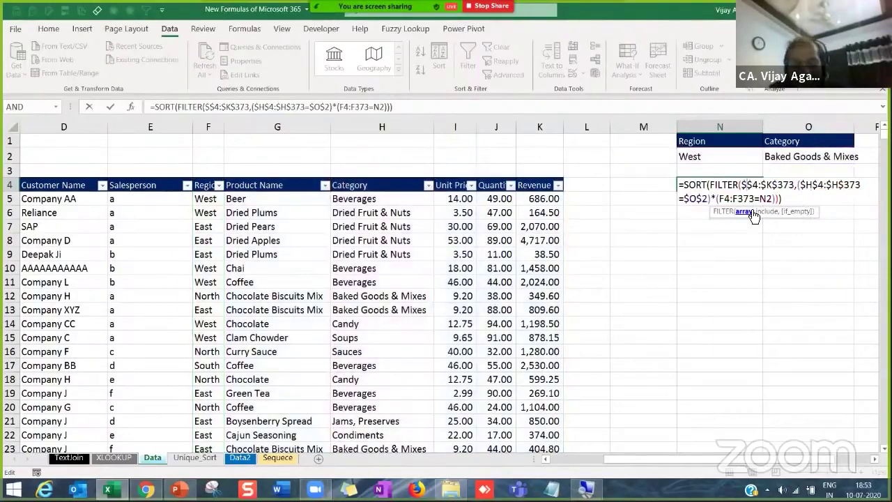
{"action": "type", "text": "F"}
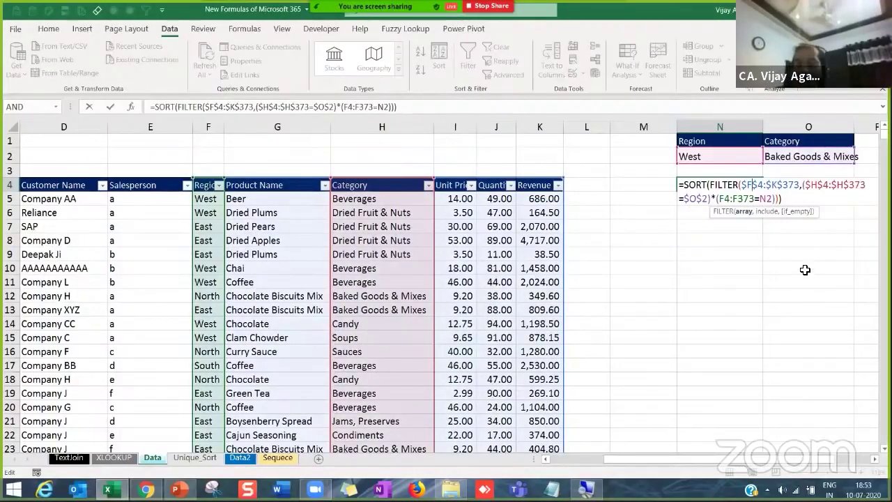
{"action": "key", "text": "Return"}
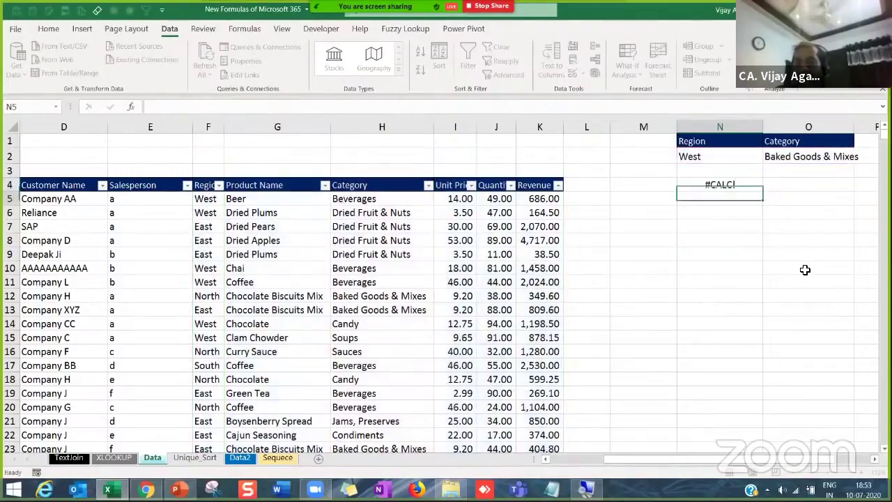
- Strip the SORT wrapper to leave a plain FILTER, then delete the failing formula from N4
{"action": "left_click", "coordinate": [701, 184]}
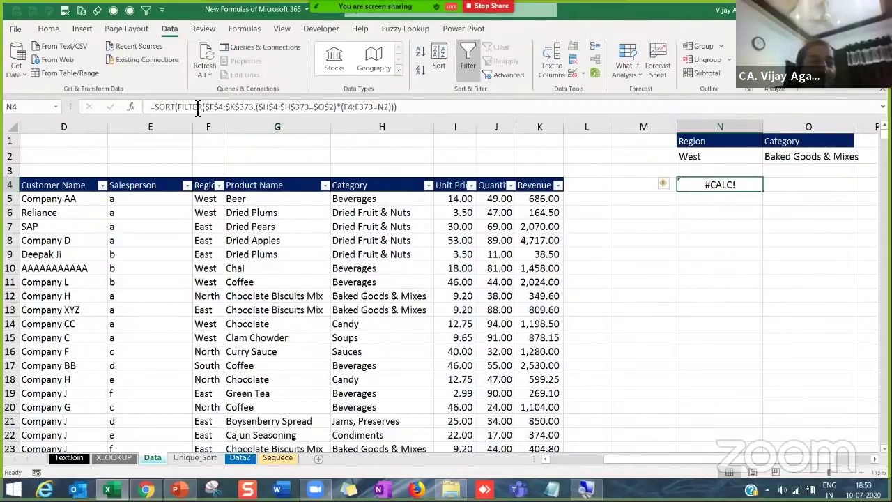
{"action": "left_click", "coordinate": [153, 108]}
{"action": "key", "text": "Left"}
{"action": "key", "text": "Left"}
{"action": "key", "text": "Left"}
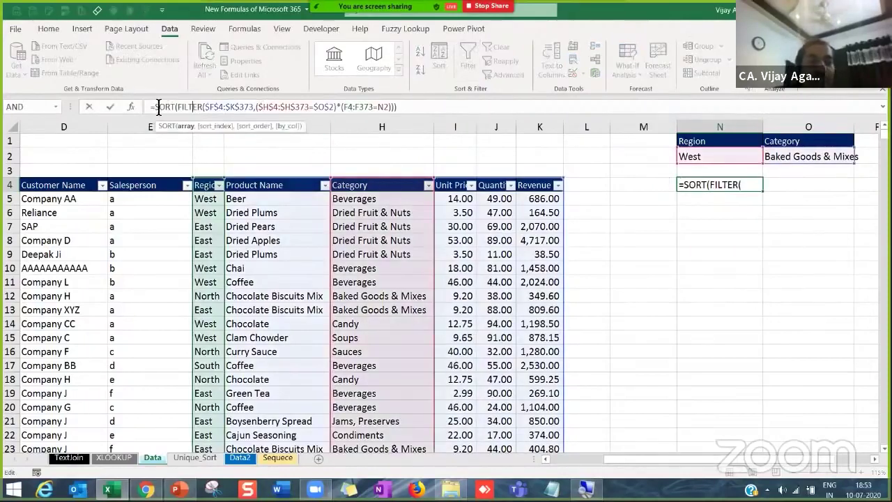
{"action": "key", "text": "BackSpace"}
{"action": "key", "text": "Delete"}
{"action": "key", "text": "Delete"}
{"action": "key", "text": "Delete"}
{"action": "key", "text": "Delete"}
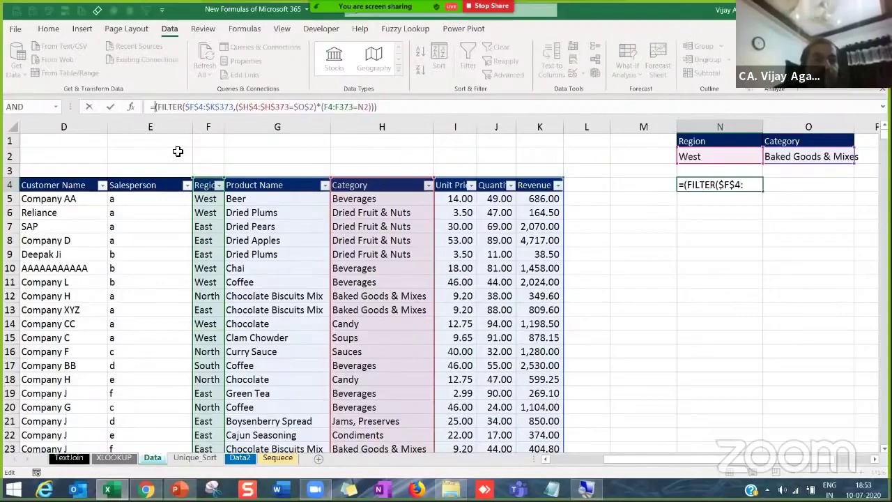
{"action": "key", "text": "End"}
{"action": "key", "text": "BackSpace"}
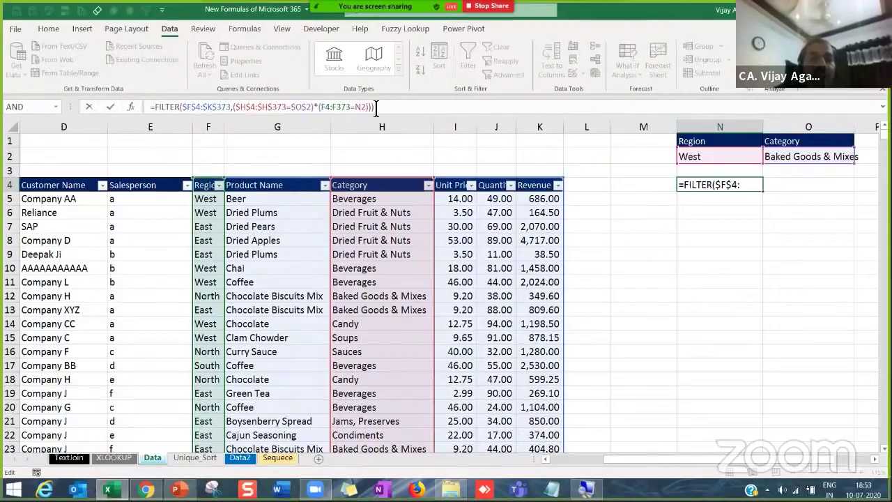
{"action": "key", "text": "End"}
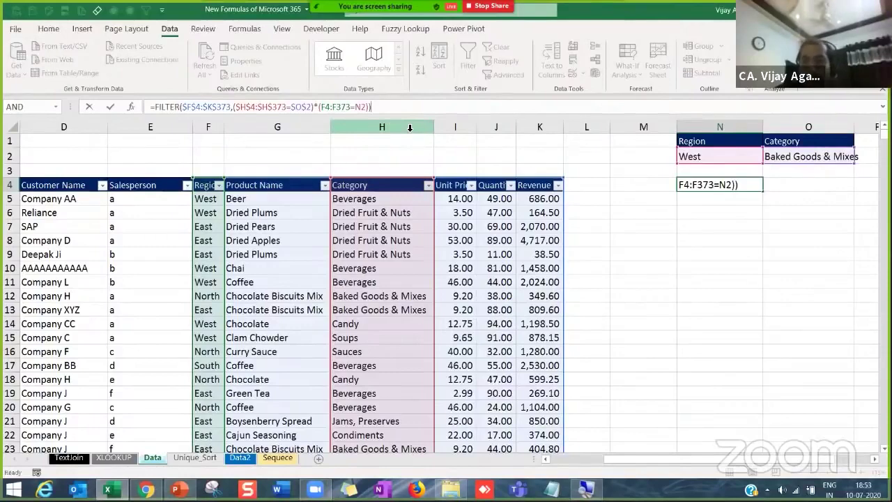
{"action": "key", "text": "Return"}
{"action": "left_click", "coordinate": [752, 182]}
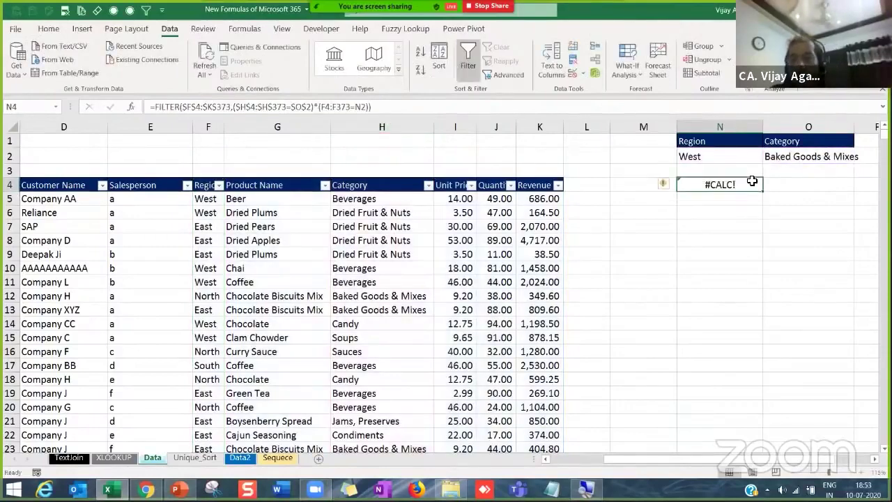
{"action": "key", "text": "Delete"}
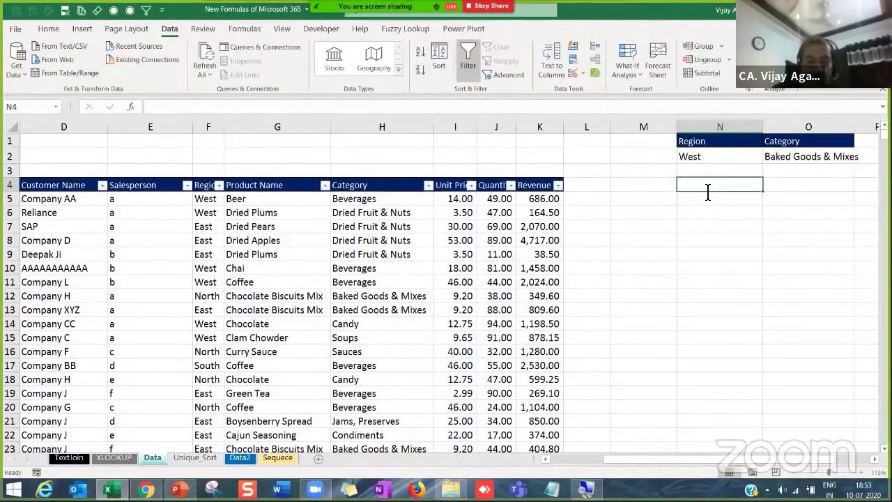
- Start =FILTER( in N4 with the absolute array $F$5:$H$373, ready for the include condition
{"action": "type", "text": "=filter("}
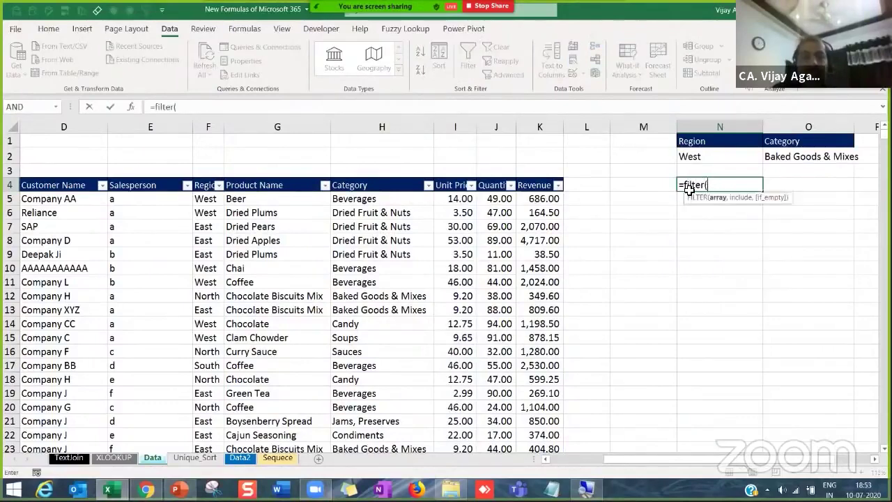
{"action": "left_click", "coordinate": [209, 200]}
{"action": "key", "text": "shift+Right"}
{"action": "key", "text": "shift+Right"}
{"action": "key", "text": "shift+Right"}
{"action": "key", "text": "shift+Right"}
{"action": "key", "text": "shift+Left"}
{"action": "key", "text": "shift+Left"}
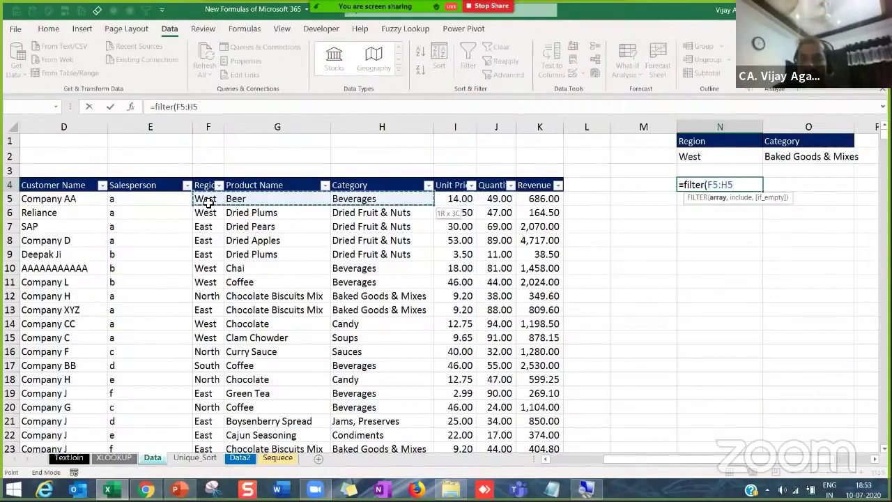
{"action": "key", "text": "ctrl+shift+Down"}
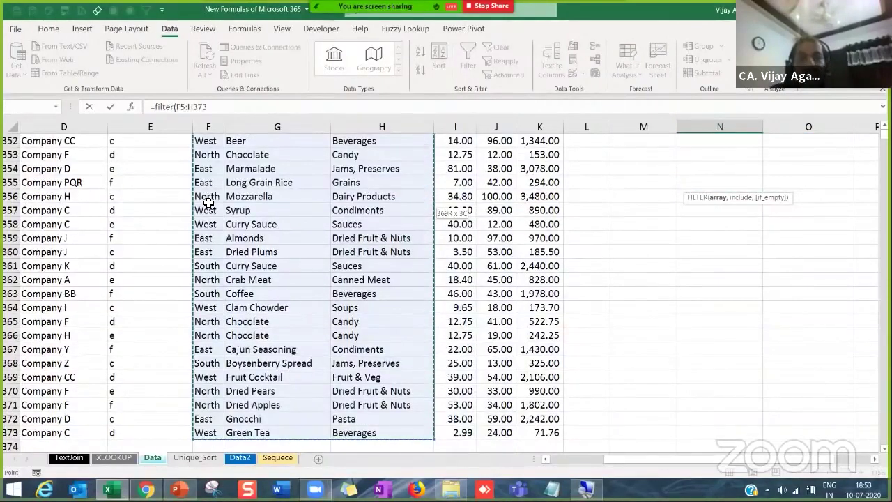
{"action": "key", "text": "F4"}
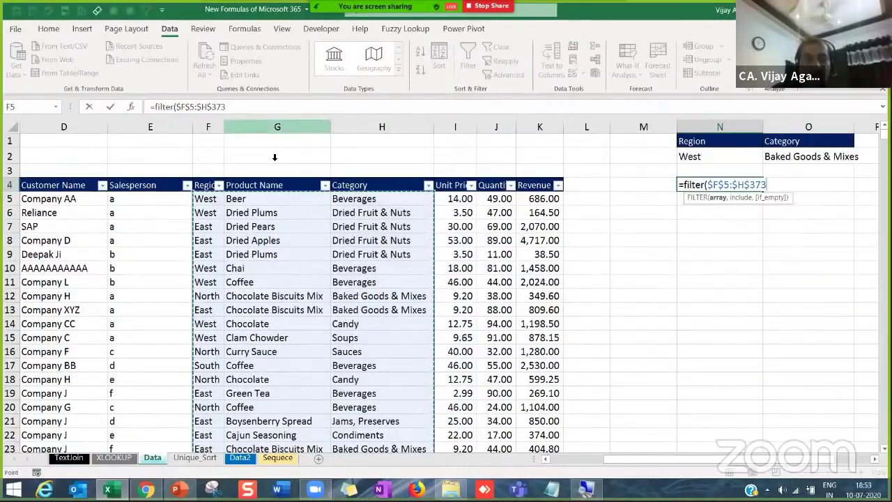
{"action": "type", "text": ","}
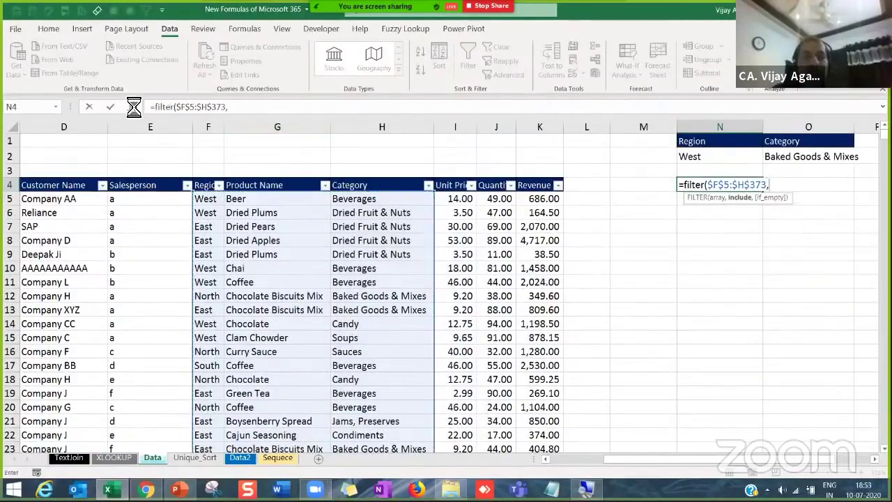
{"action": "key", "text": "Tab"}
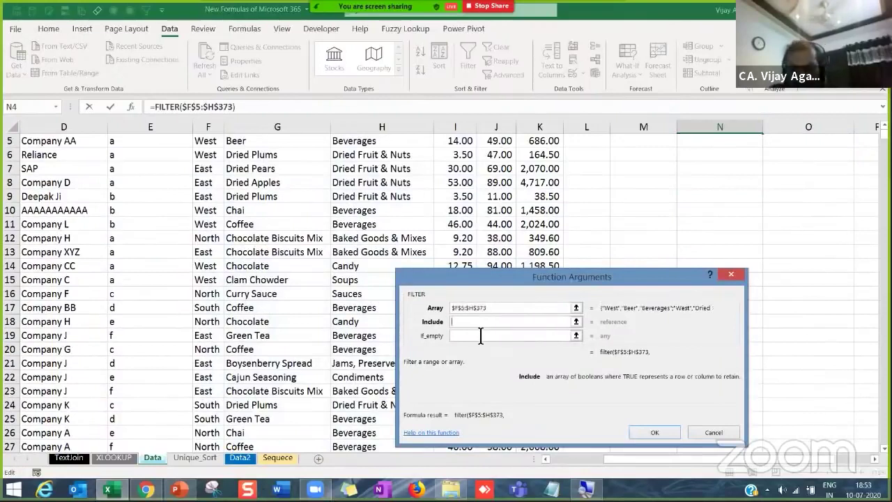
- Enter the region condition F5:F373=N2 in FILTER's Include argument
{"action": "left_click", "coordinate": [479, 335]}
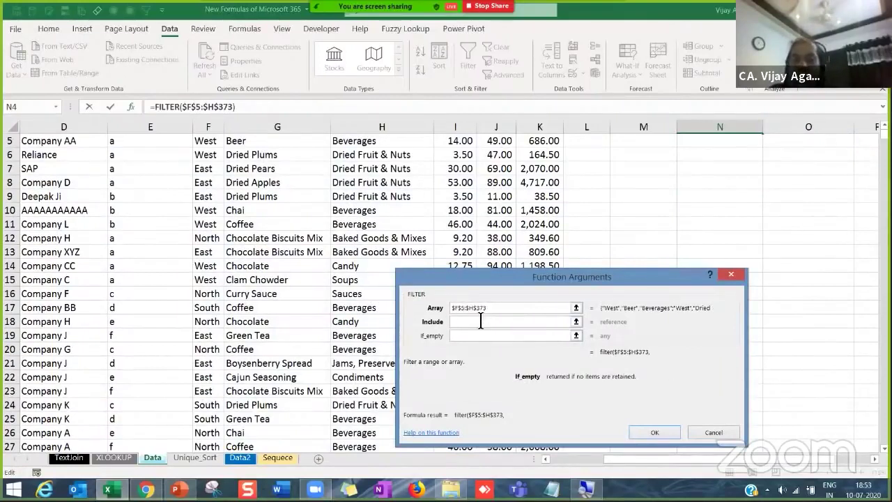
{"action": "left_click", "coordinate": [481, 321]}
{"action": "scroll", "coordinate": [373, 183], "scroll_direction": "up", "scroll_amount": 2}
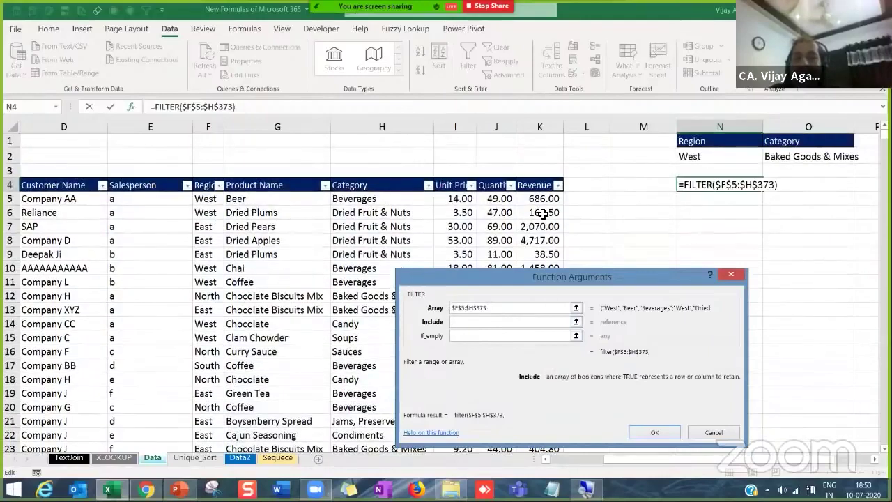
{"action": "left_click", "coordinate": [208, 201]}
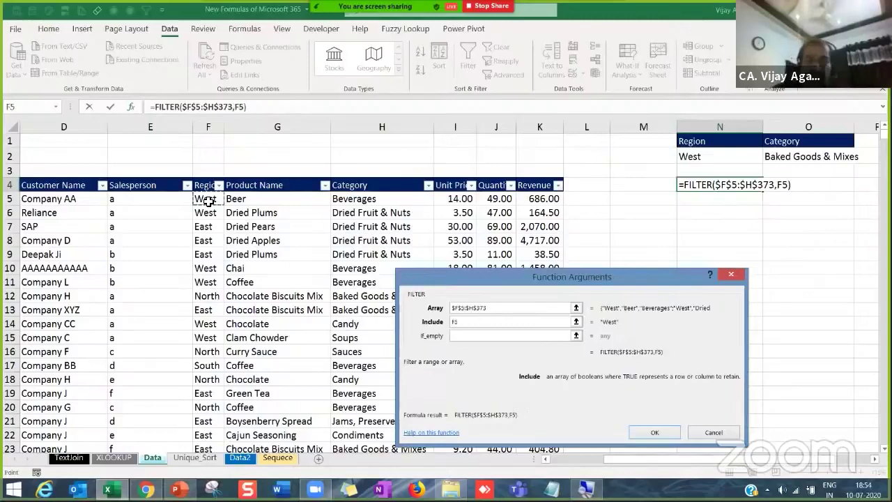
{"action": "key", "text": "End"}
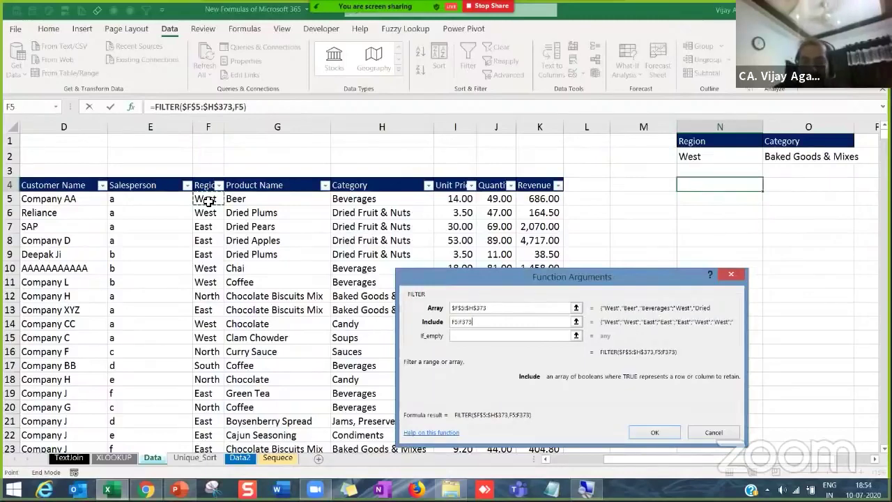
{"action": "key", "text": "shift+Down"}
{"action": "type", "text": "="}
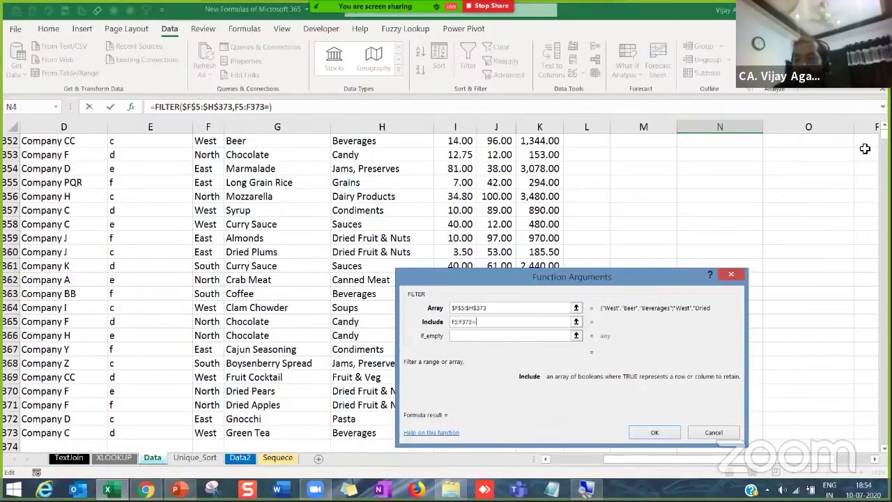
{"action": "scroll", "coordinate": [446, 286], "scroll_direction": "up", "scroll_amount": 20}
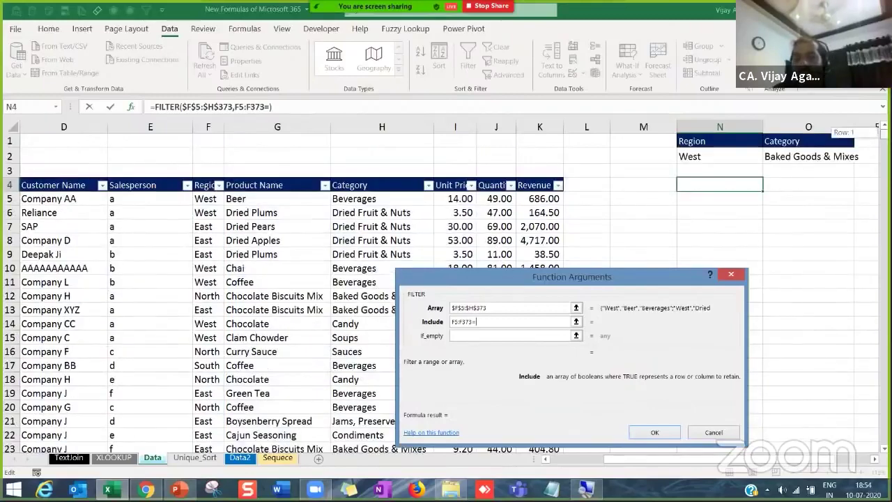
{"action": "left_click", "coordinate": [723, 154]}
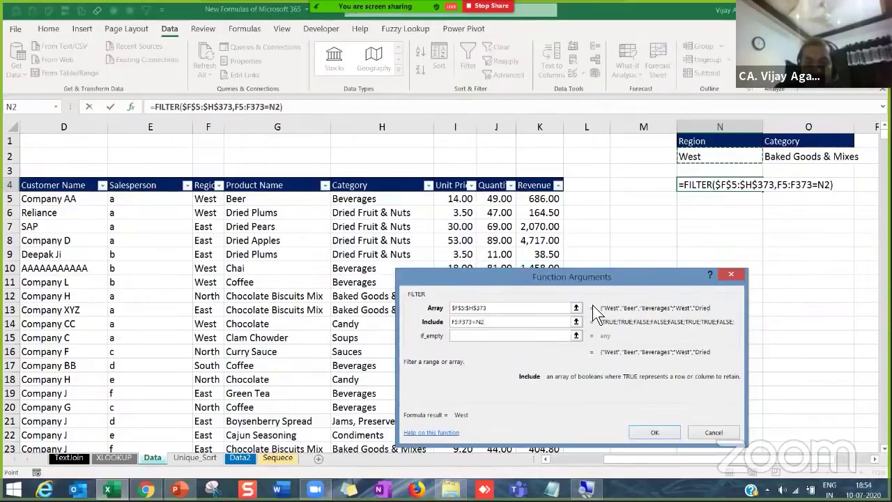
{"action": "type", "text": "*"}
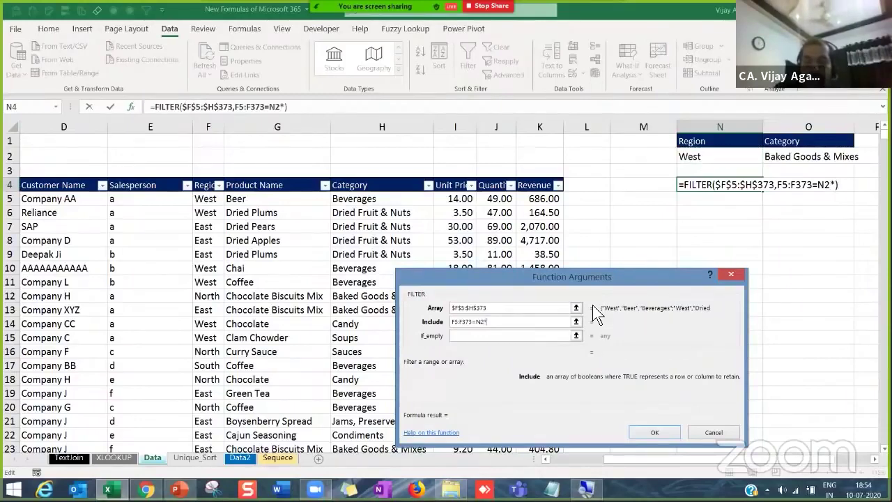
- Multiply it by the category condition H5:H373=O2
{"action": "left_click", "coordinate": [389, 202]}
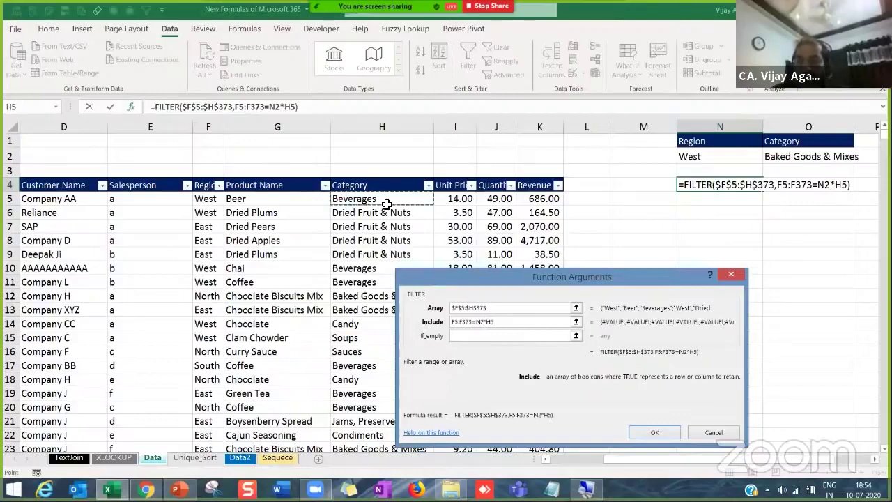
{"action": "key", "text": "End"}
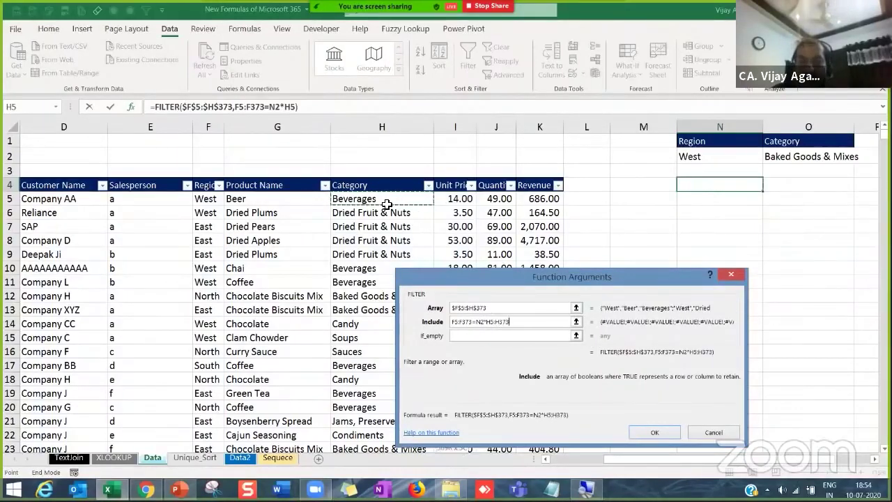
{"action": "key", "text": "shift+Down"}
{"action": "type", "text": "="}
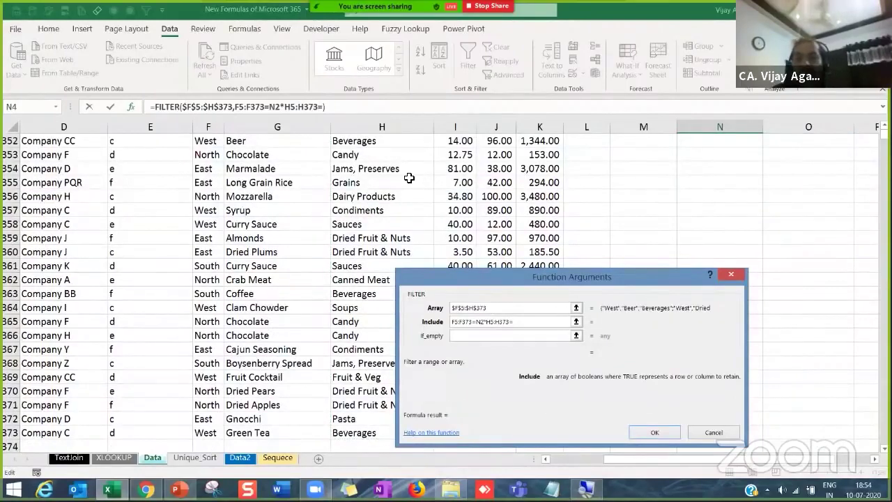
{"action": "scroll", "coordinate": [632, 185], "scroll_direction": "up", "scroll_amount": 5}
{"action": "scroll", "coordinate": [631, 186], "scroll_direction": "up", "scroll_amount": 3}
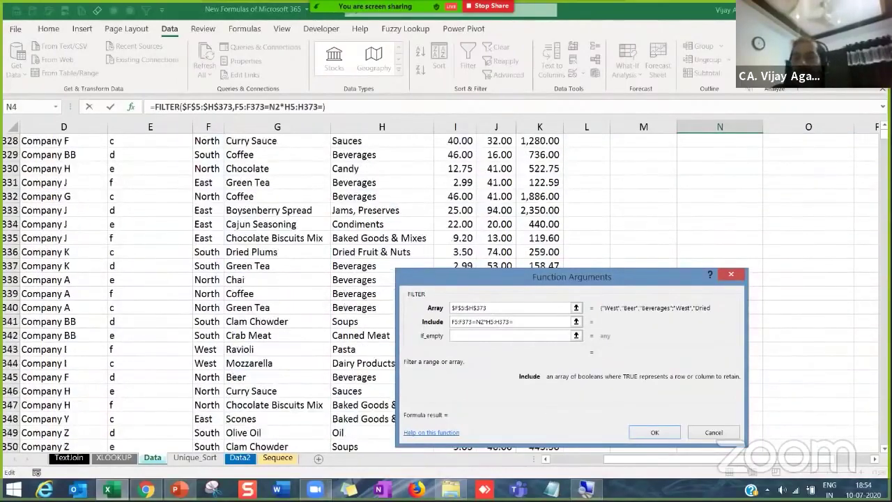
{"action": "left_click", "coordinate": [569, 199]}
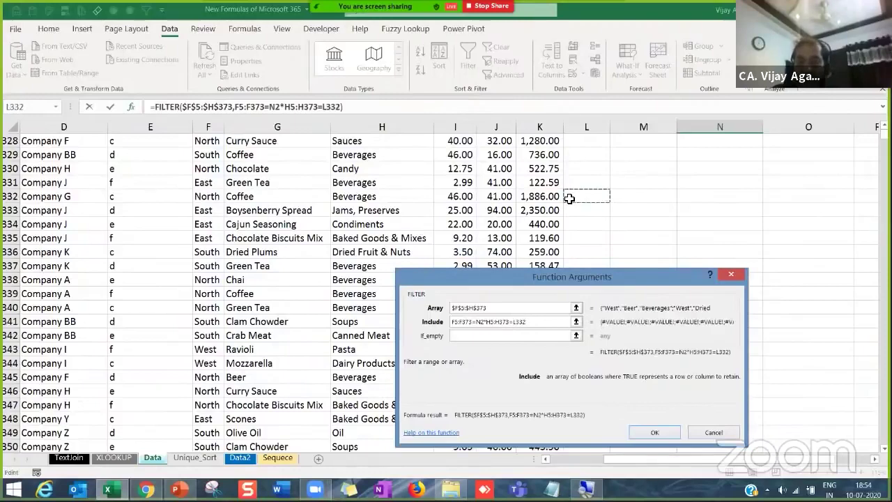
{"action": "key", "text": "ctrl+Up"}
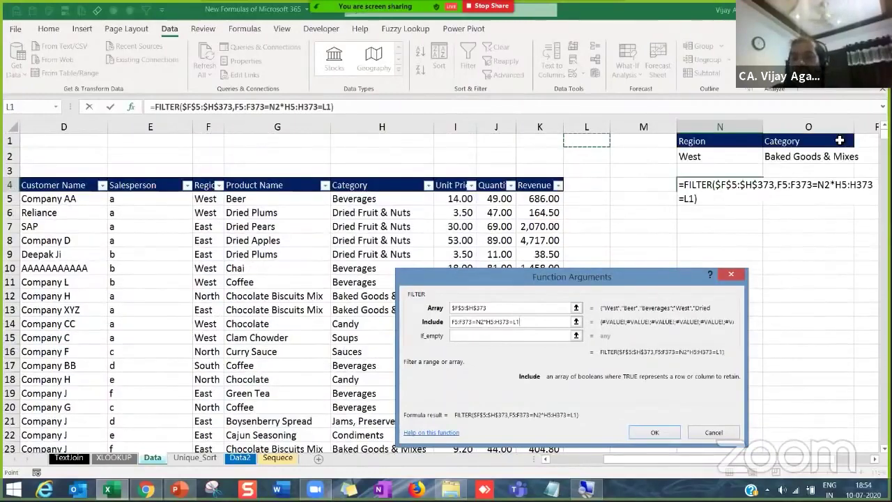
{"action": "left_click", "coordinate": [790, 162]}
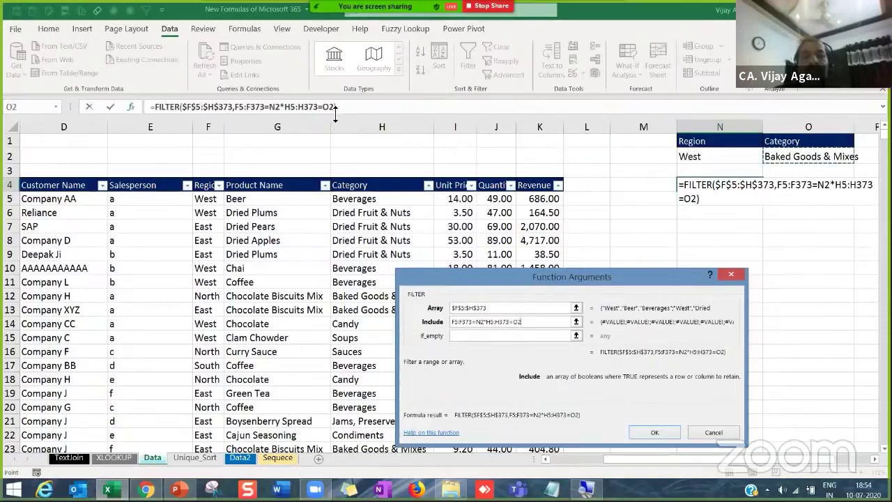
- Bracket both conditions and commit =FILTER($F$5:$H$373,(F5:F373=N2)*(H5:H373=O2))
{"action": "left_click", "coordinate": [238, 106]}
{"action": "type", "text": "("}
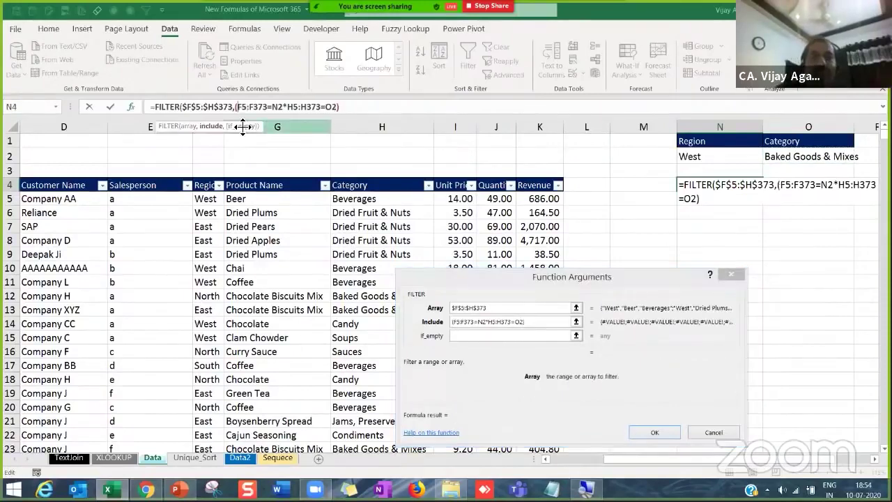
{"action": "left_click", "coordinate": [283, 105]}
{"action": "type", "text": ")"}
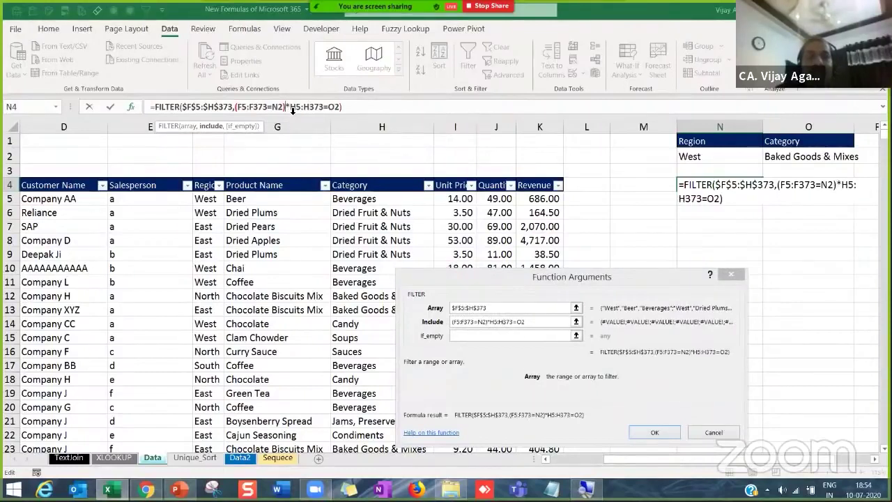
{"action": "left_click", "coordinate": [292, 108]}
{"action": "type", "text": "("}
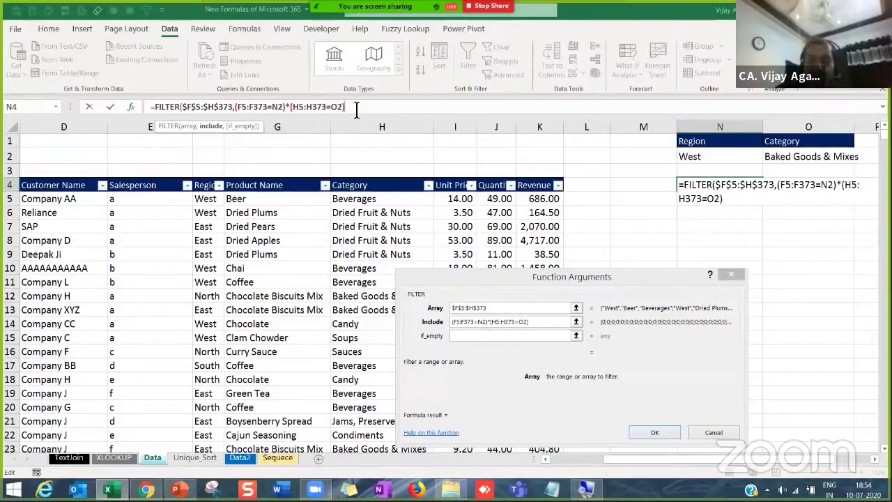
{"action": "type", "text": ")"}
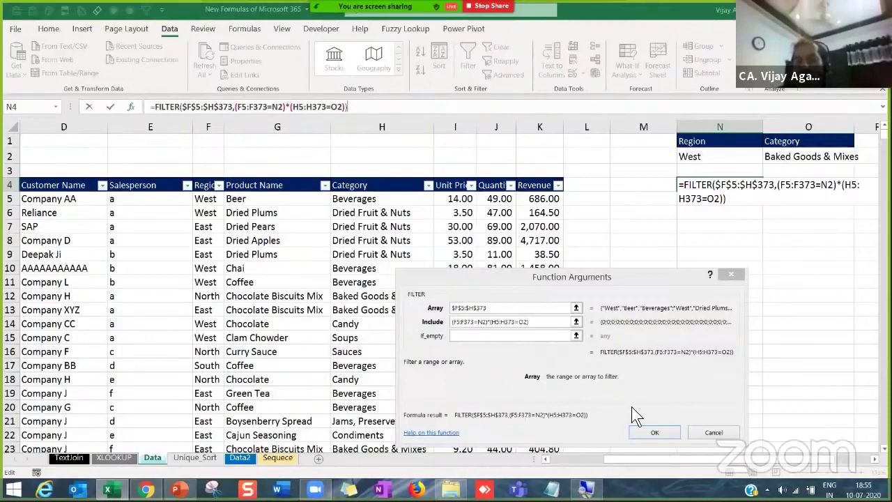
{"action": "left_click", "coordinate": [656, 433]}
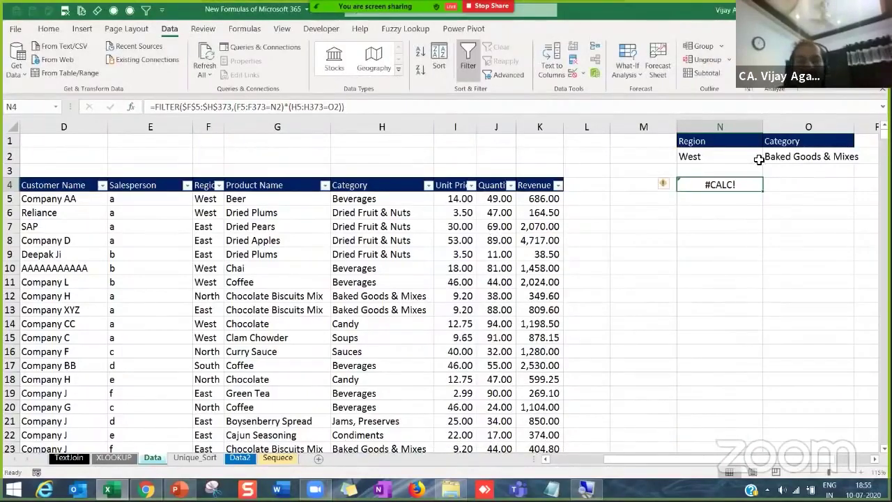
{"action": "left_click", "coordinate": [727, 157]}
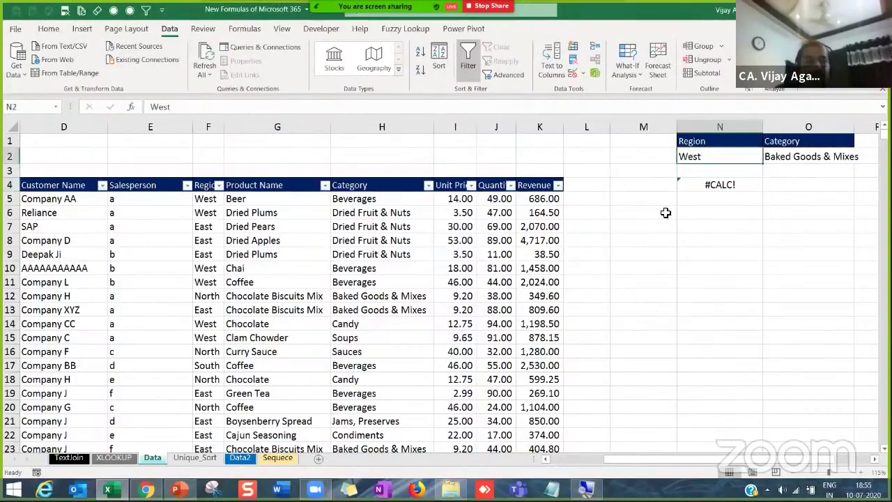
{"action": "type", "text": "Eas"}
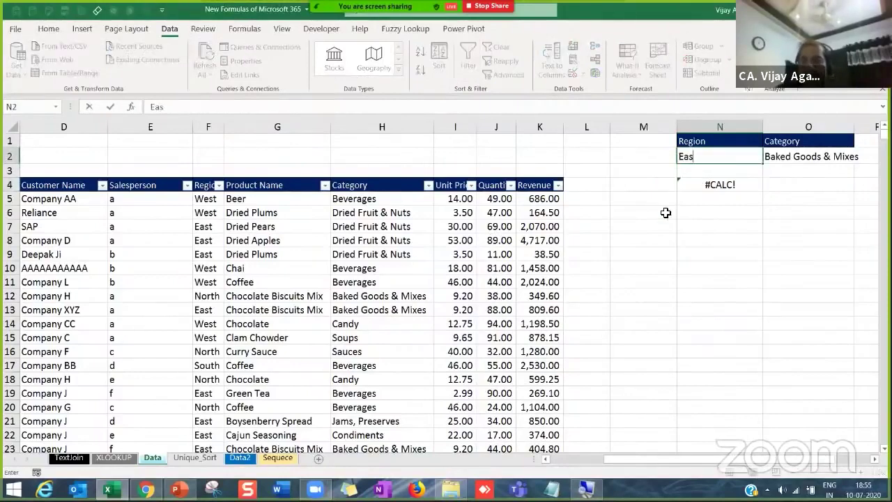
{"action": "key", "text": "Return"}
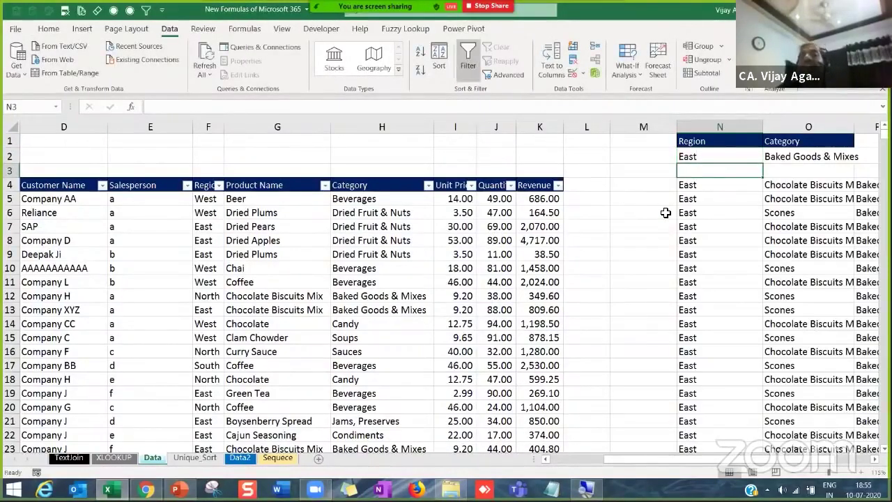
{"action": "left_click", "coordinate": [777, 162]}
{"action": "left_click", "coordinate": [707, 214]}
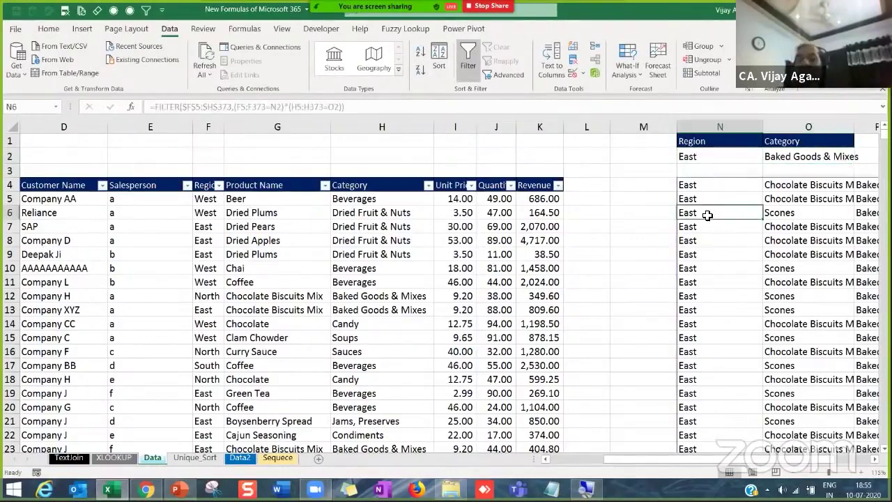
{"action": "scroll", "coordinate": [708, 214], "scroll_direction": "right", "scroll_amount": 2}
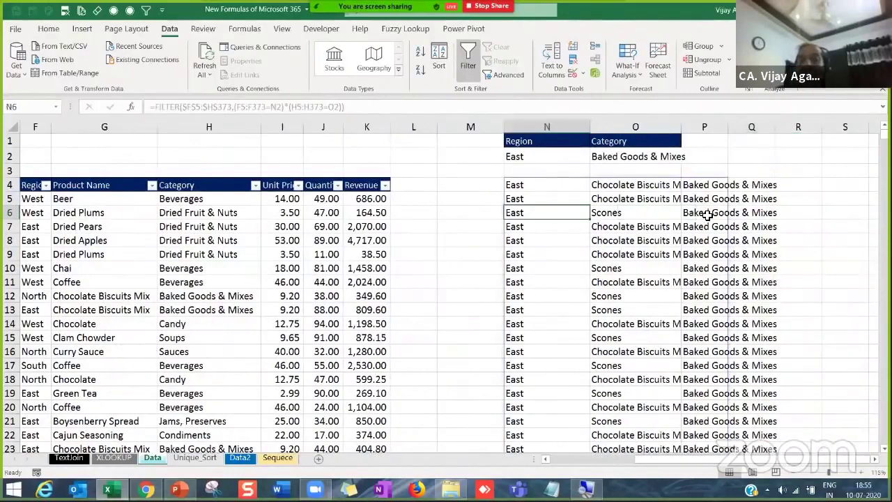
{"action": "left_click", "coordinate": [526, 158]}
{"action": "left_click", "coordinate": [616, 157]}
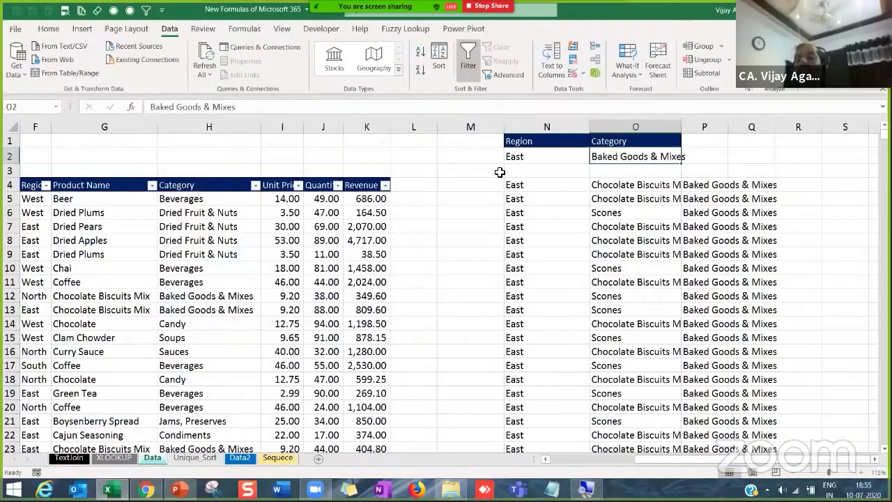
{"action": "left_click", "coordinate": [535, 159]}
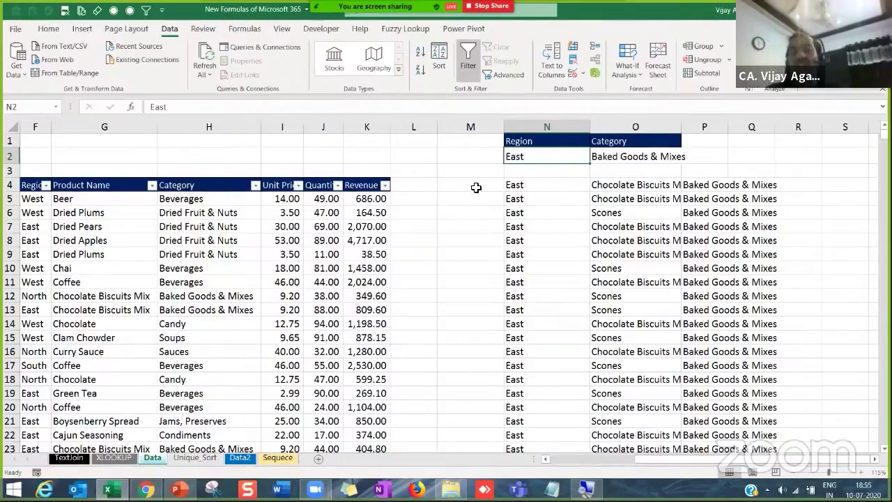
{"action": "left_click", "coordinate": [600, 156]}
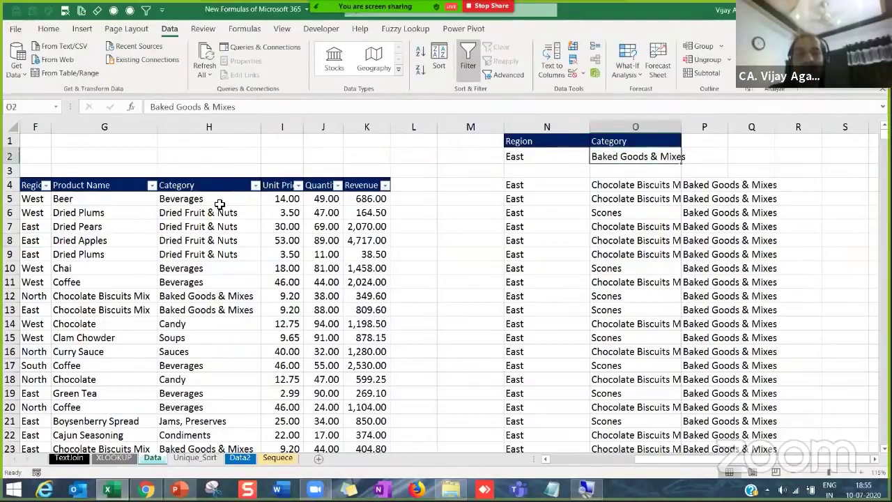
{"action": "left_click", "coordinate": [222, 201]}
- Paste Beverages from H5 into the Category criterion cell O2
{"action": "key", "text": "ctrl+c"}
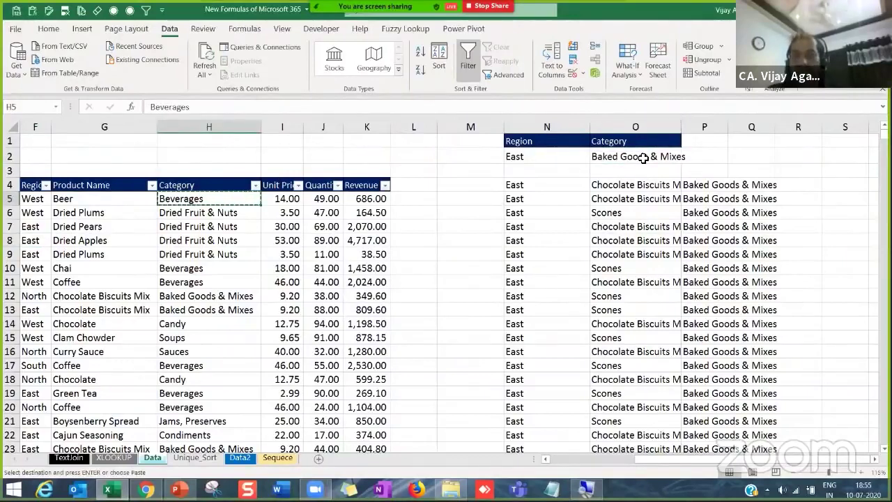
{"action": "left_click", "coordinate": [642, 157]}
{"action": "key", "text": "alt"}
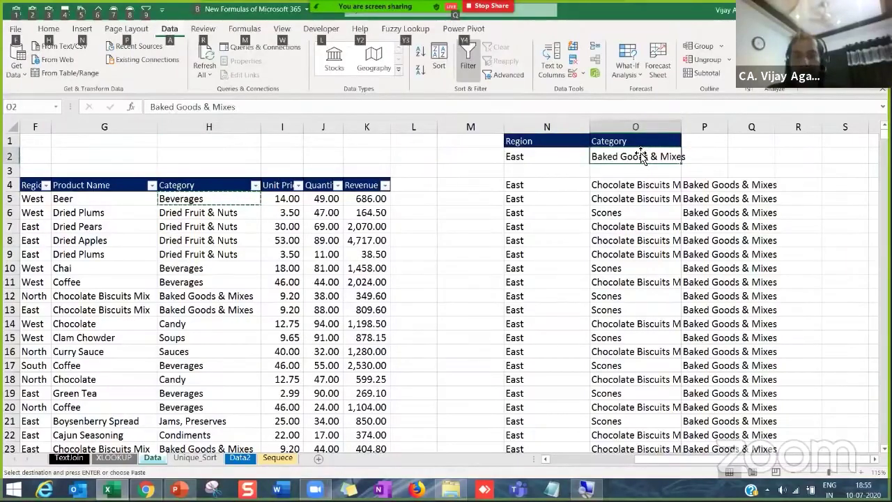
{"action": "key", "text": "ctrl+v"}
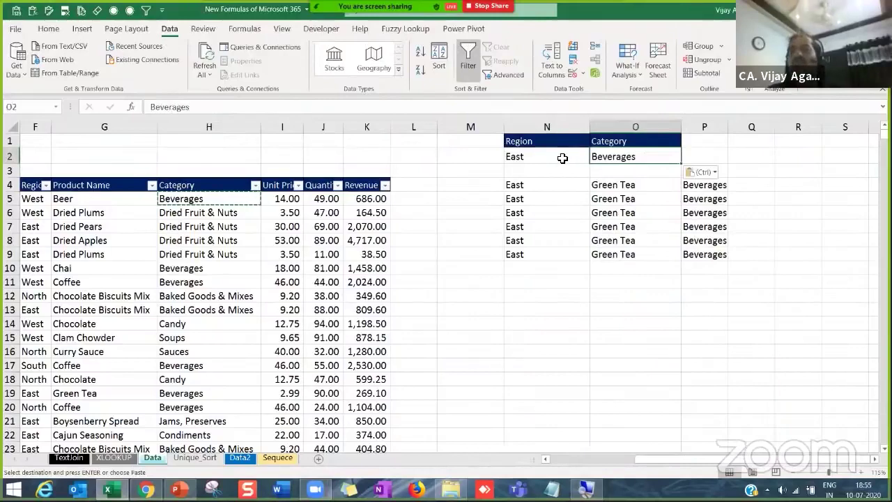
{"action": "left_click", "coordinate": [562, 158]}
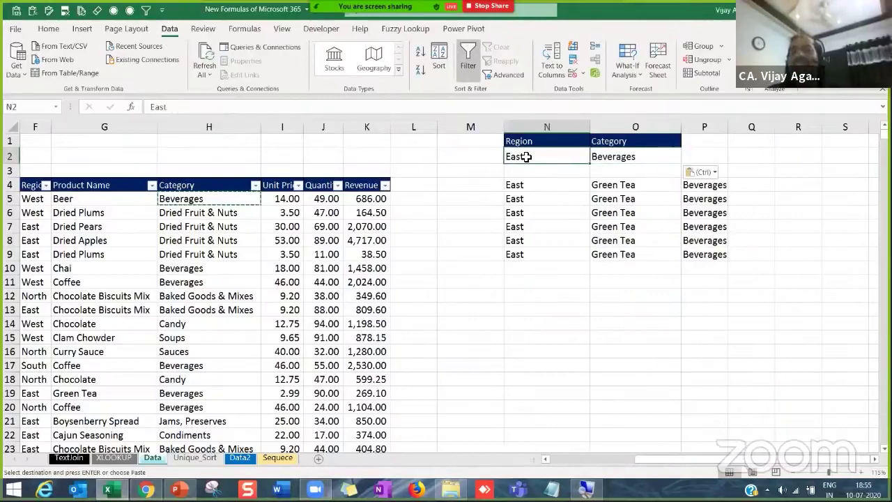
{"action": "left_click", "coordinate": [626, 164]}
{"action": "left_click_drag", "start_coordinate": [542, 191], "coordinate": [702, 256]}
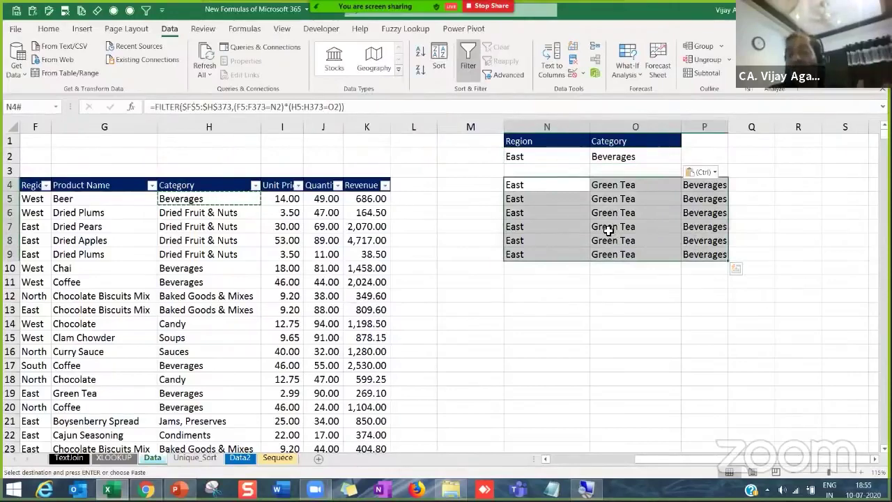
- Set the Region criterion N2 to West and review the spilled West beverage rows
{"action": "left_click", "coordinate": [543, 160]}
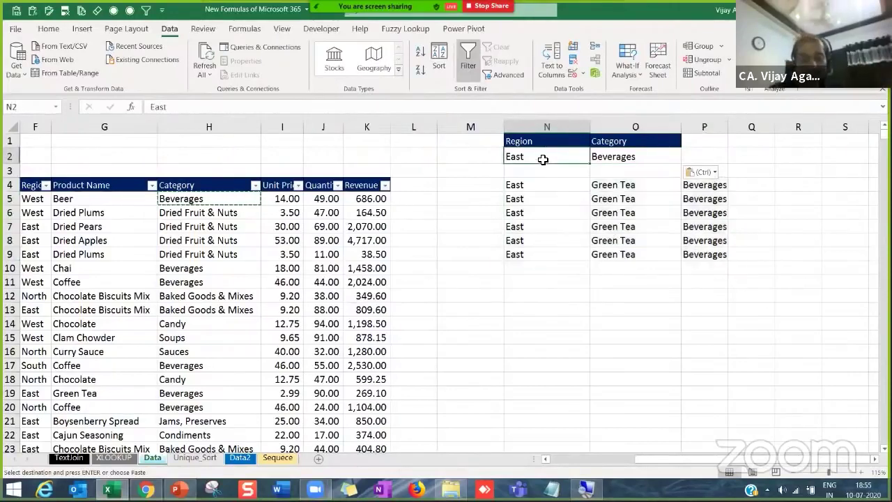
{"action": "key", "text": "Escape"}
{"action": "type", "text": "Wes"}
{"action": "key", "text": "Return"}
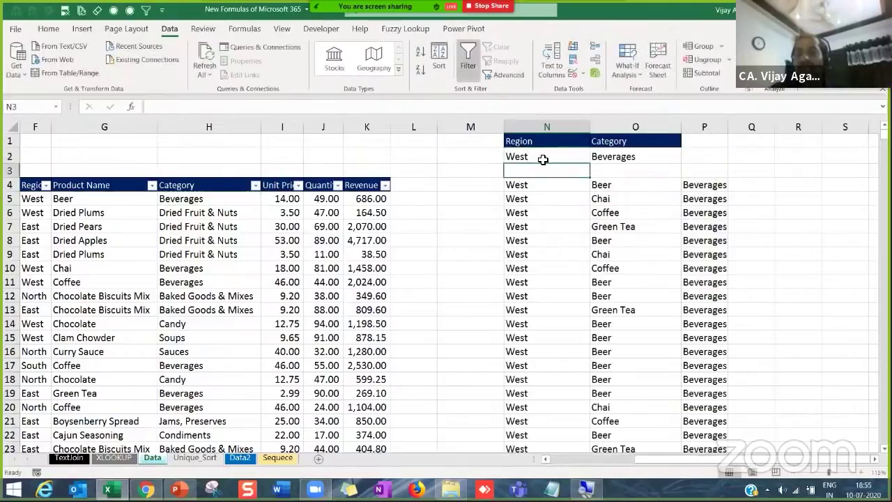
{"action": "left_click", "coordinate": [604, 187]}
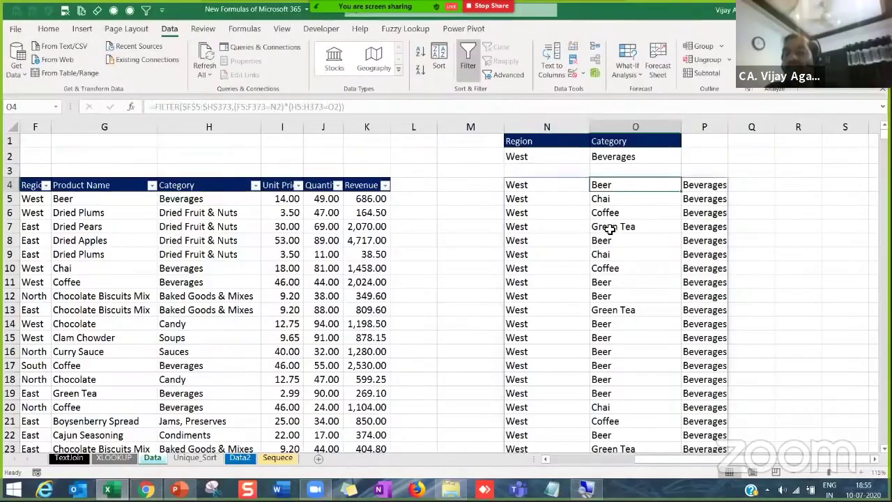
{"action": "left_click", "coordinate": [608, 228]}
{"action": "left_click", "coordinate": [629, 309]}
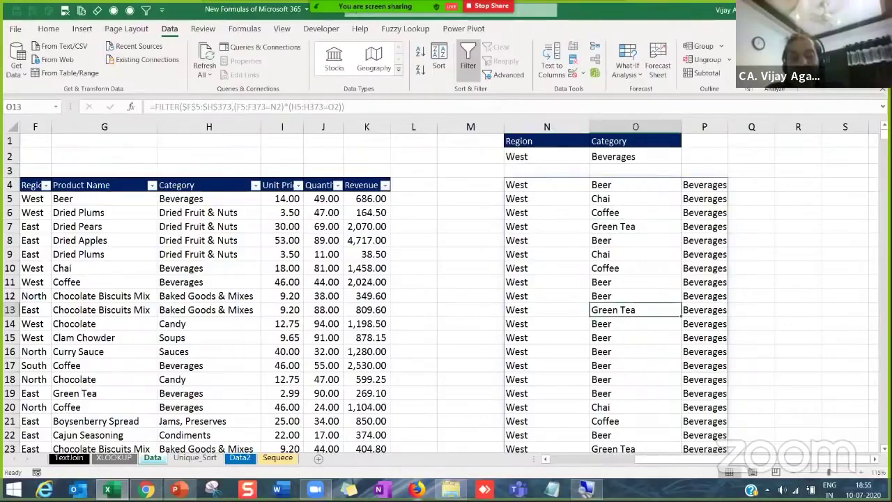
- Bring up PowerPoint slide 2 listing TEXT JOIN, XLOOKUP, SORTBY and SEQUENCE
{"action": "mouse_move", "coordinate": [178, 491]}
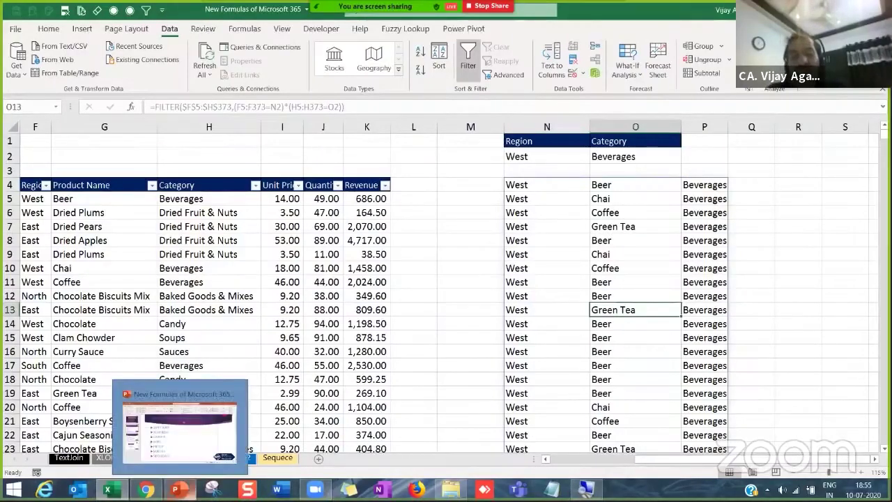
{"action": "left_click", "coordinate": [180, 425]}
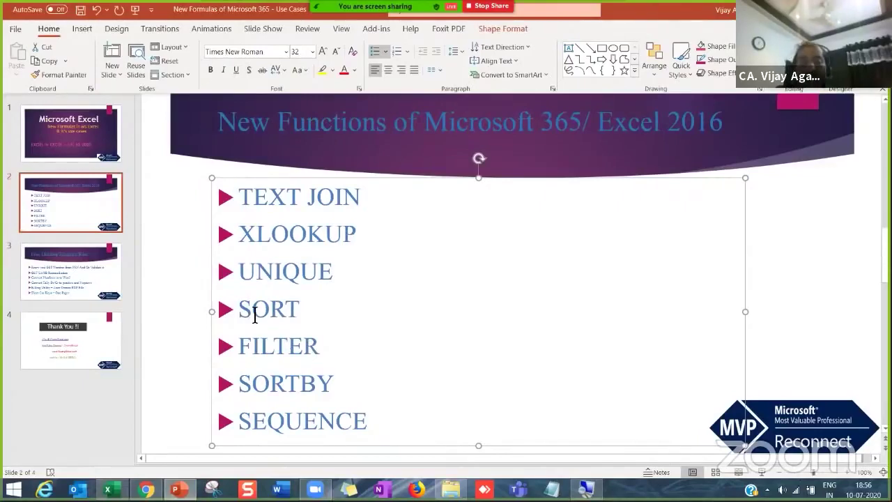
- Back in Excel, open Sort on the order table and choose Product Name as the sort column
{"action": "key", "text": "alt+Tab"}
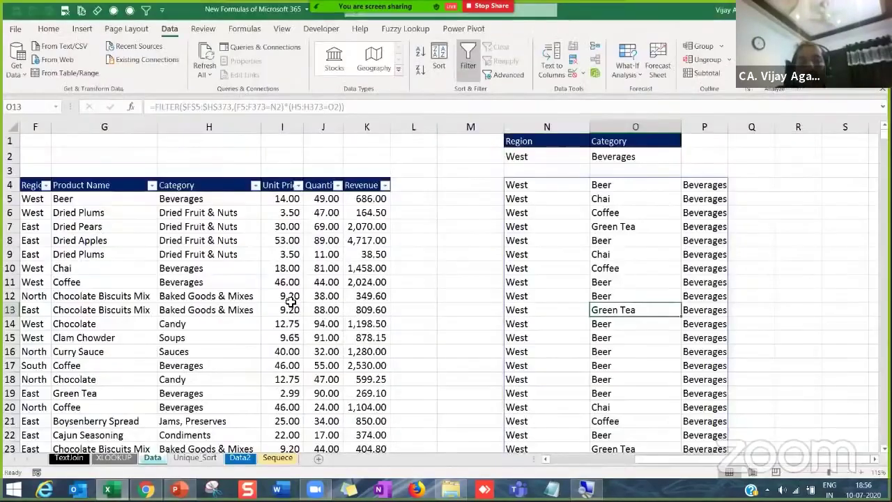
{"action": "left_click", "coordinate": [202, 295]}
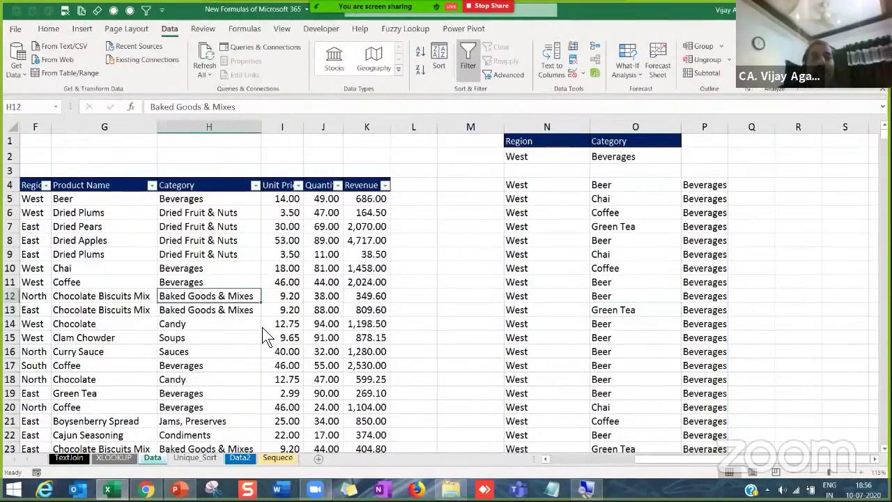
{"action": "key", "text": "ctrl+Home"}
{"action": "left_click", "coordinate": [56, 206]}
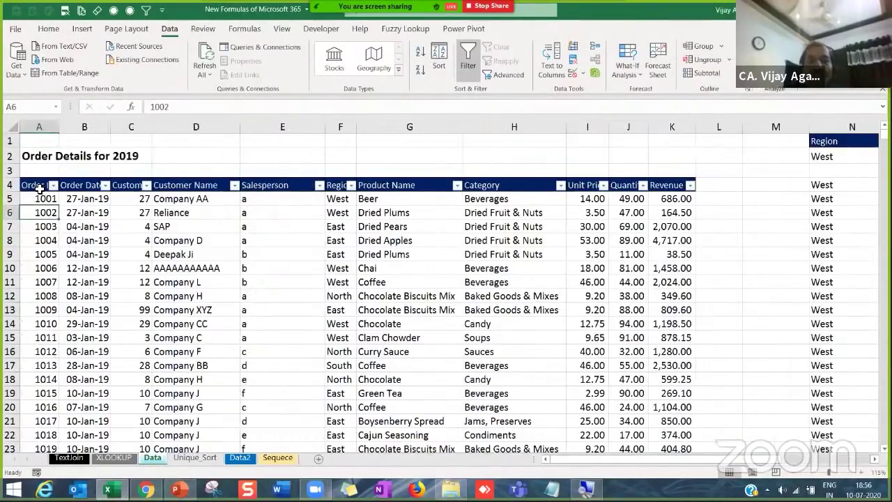
{"action": "left_click", "coordinate": [39, 188]}
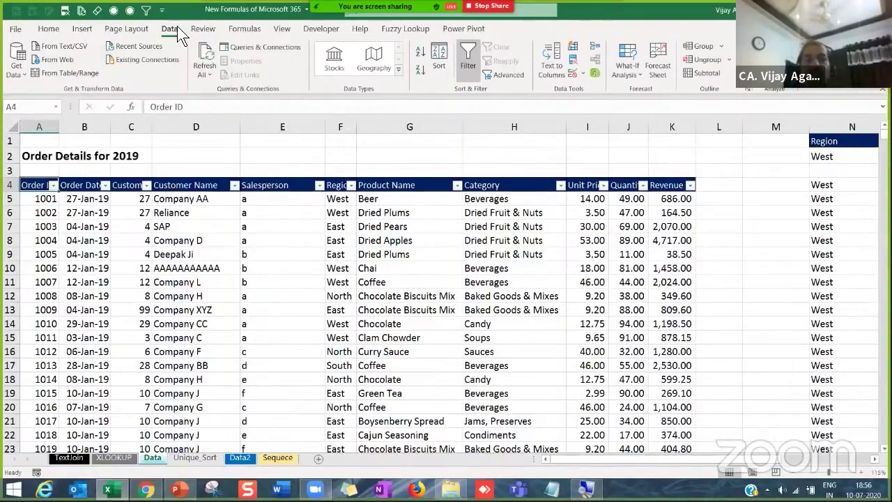
{"action": "left_click", "coordinate": [441, 57]}
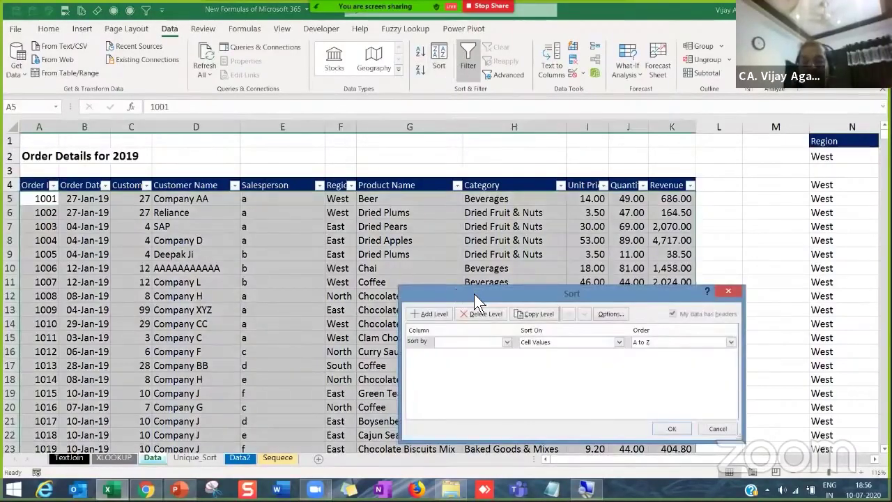
{"action": "left_click_drag", "start_coordinate": [474, 294], "coordinate": [446, 197]}
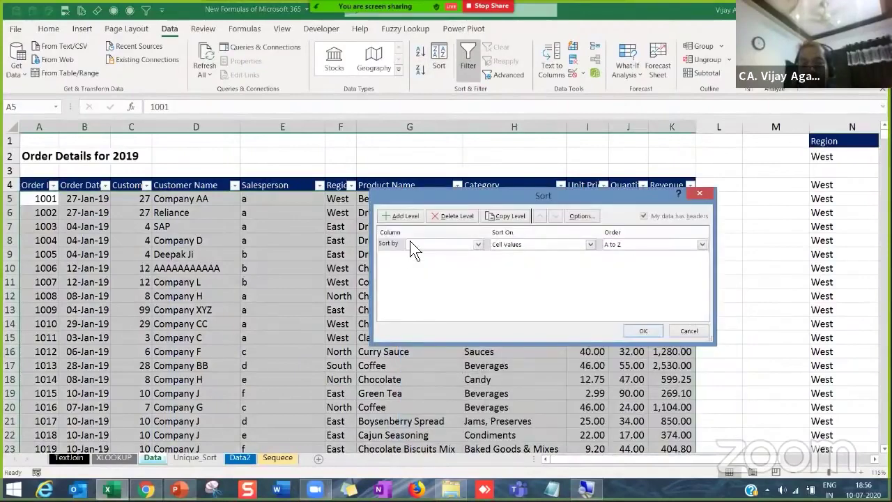
{"action": "left_click", "coordinate": [478, 245]}
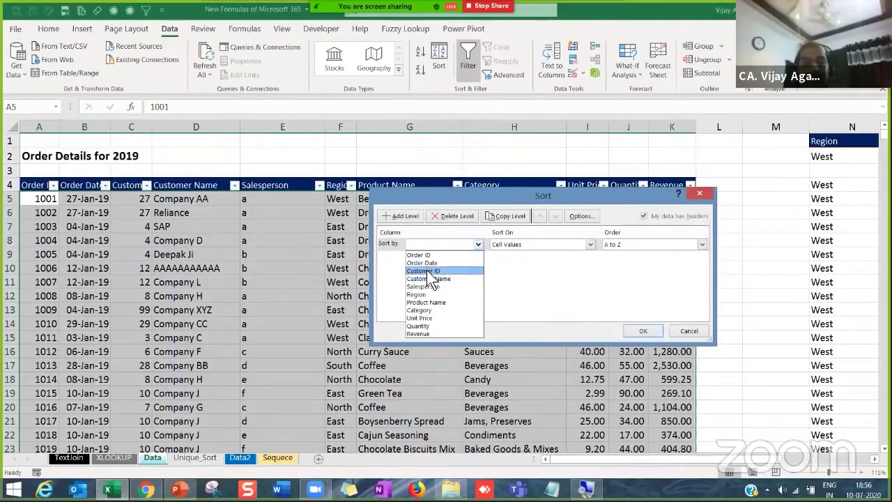
{"action": "left_click", "coordinate": [460, 196]}
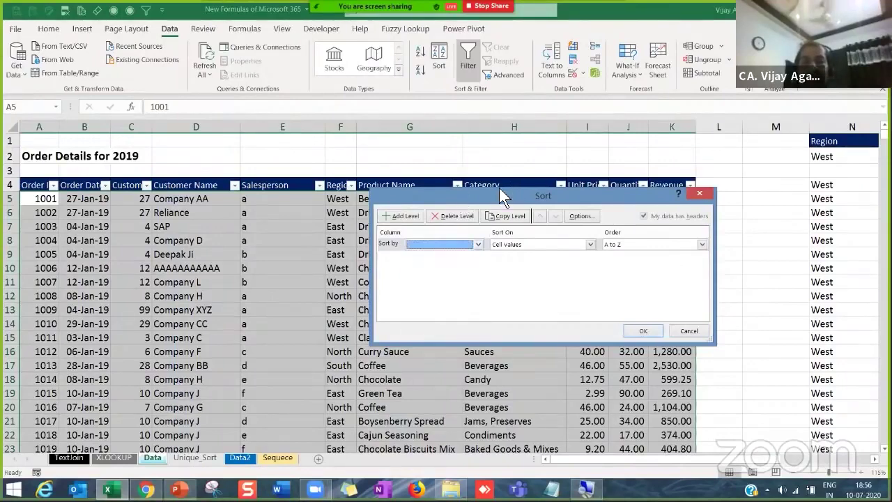
{"action": "left_click_drag", "start_coordinate": [499, 188], "coordinate": [587, 164]}
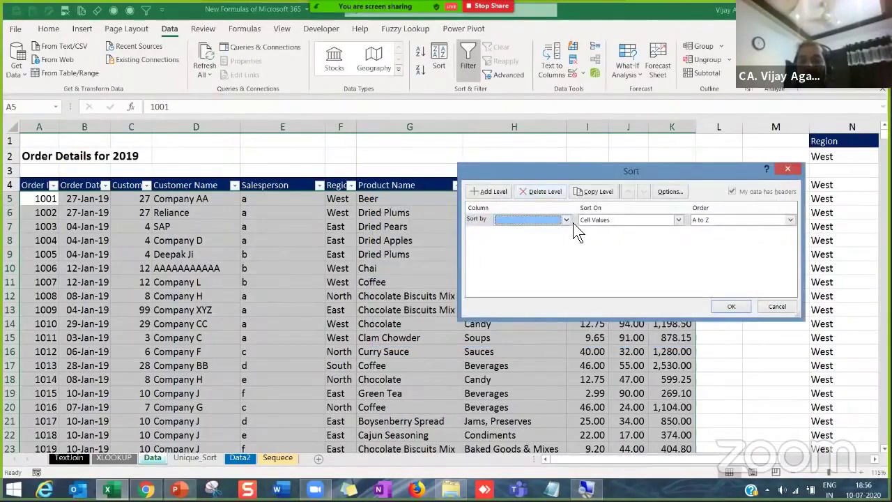
{"action": "left_click", "coordinate": [567, 220]}
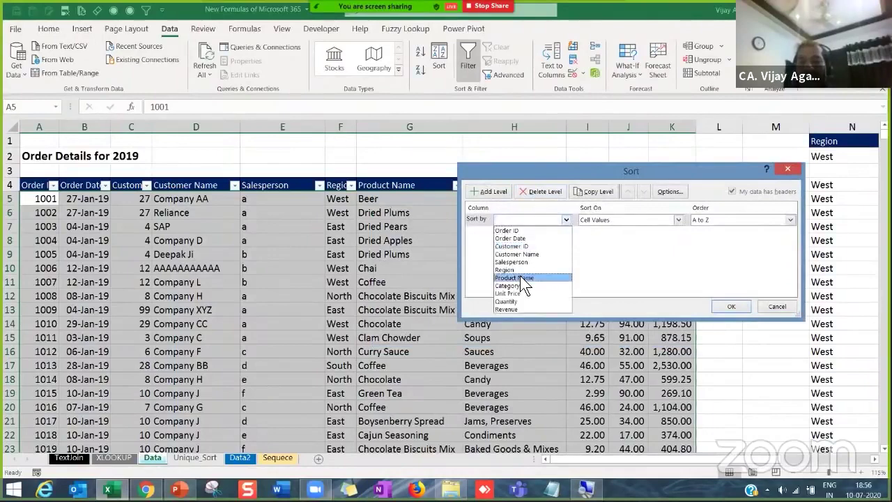
{"action": "left_click", "coordinate": [520, 276]}
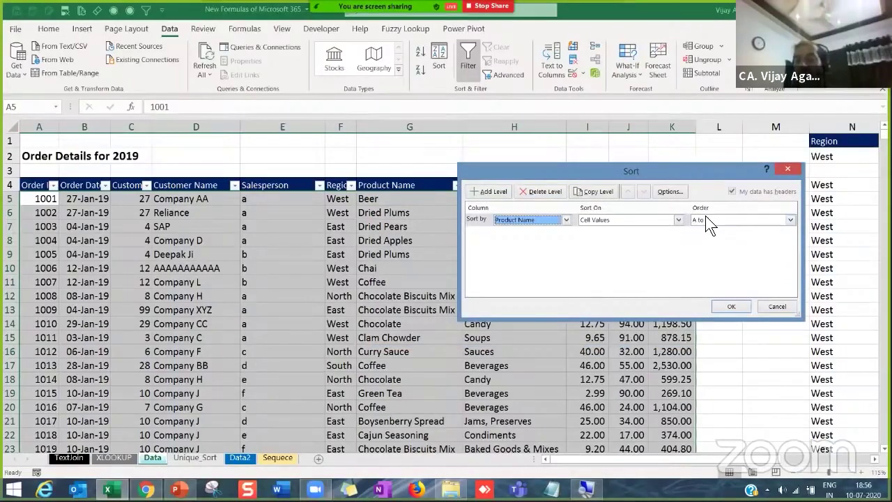
- Apply the Product Name A to Z sort and highlight the Almonds rows and quantities
{"action": "left_click", "coordinate": [732, 307]}
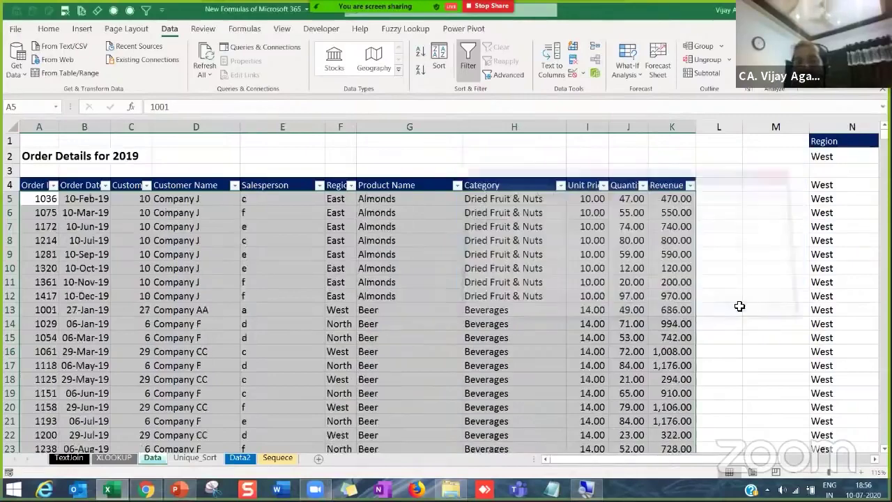
{"action": "key", "text": "Up"}
{"action": "left_click_drag", "start_coordinate": [399, 199], "coordinate": [400, 309]}
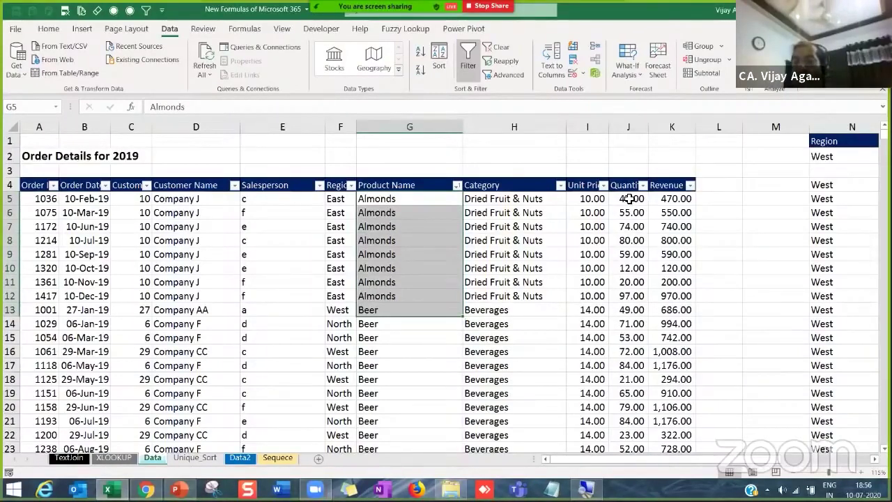
{"action": "left_click_drag", "start_coordinate": [629, 199], "coordinate": [624, 288]}
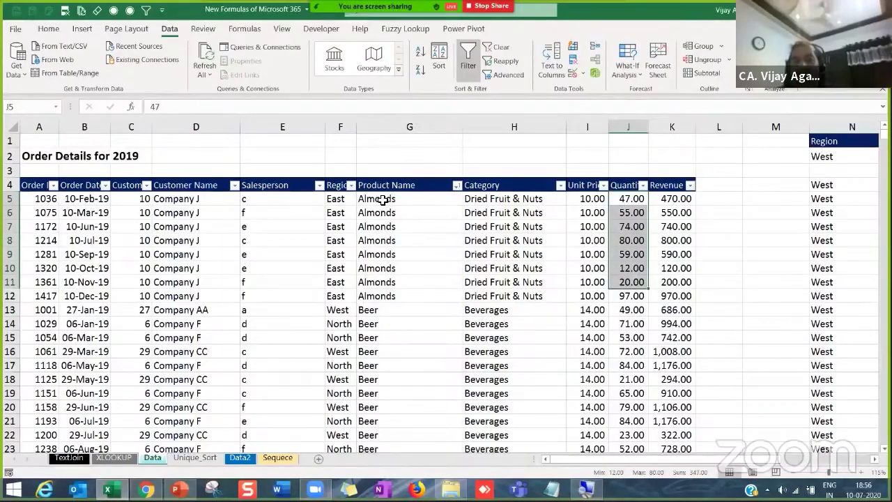
- Compare the eight Almonds rows' unsorted quantities, such as 47 and 55
{"action": "left_click", "coordinate": [414, 203]}
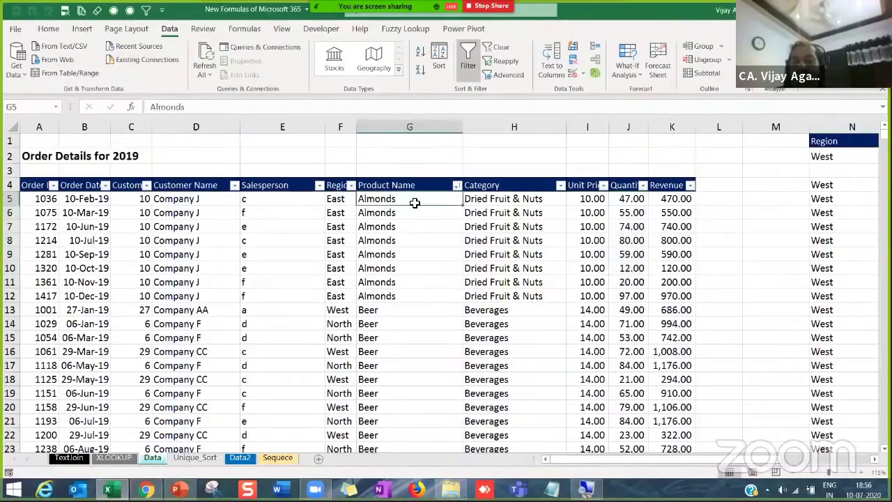
{"action": "left_click", "coordinate": [640, 198]}
{"action": "key", "text": "Left"}
{"action": "key", "text": "Left"}
{"action": "key", "text": "Left"}
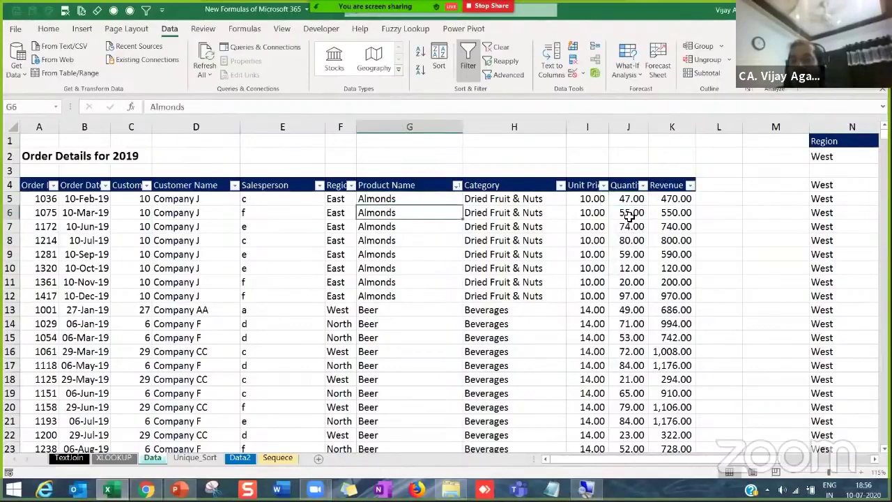
{"action": "left_click", "coordinate": [629, 209]}
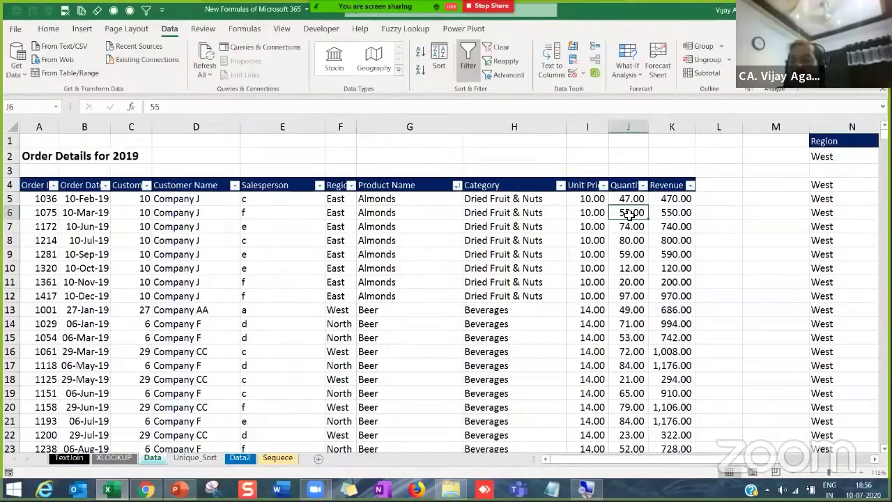
{"action": "left_click", "coordinate": [630, 258]}
{"action": "left_click", "coordinate": [393, 200]}
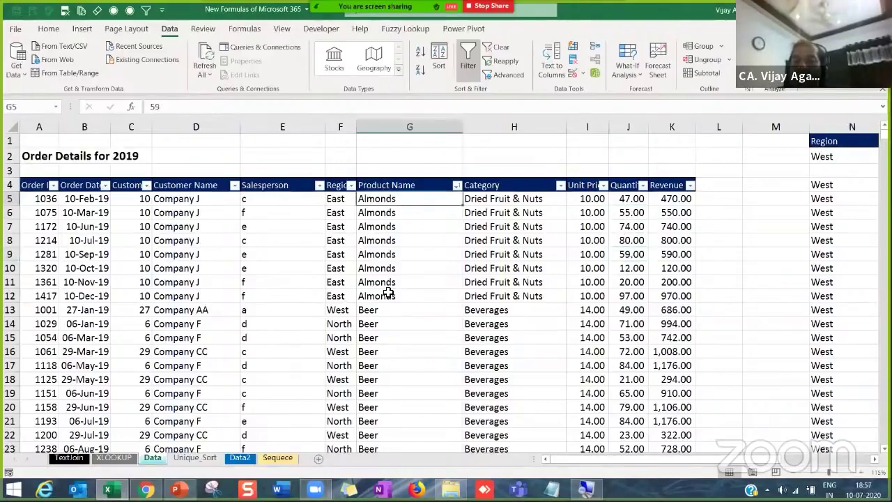
{"action": "left_click", "coordinate": [388, 292], "text": "shift"}
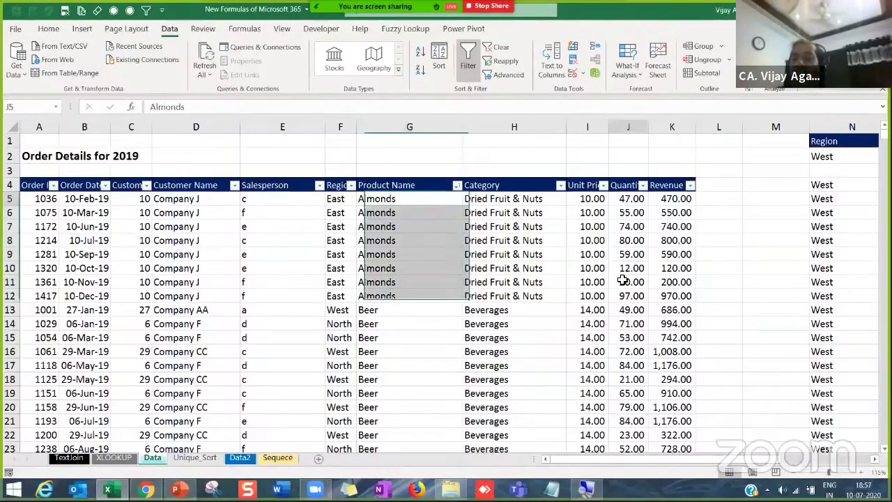
{"action": "left_click_drag", "start_coordinate": [627, 198], "coordinate": [627, 294]}
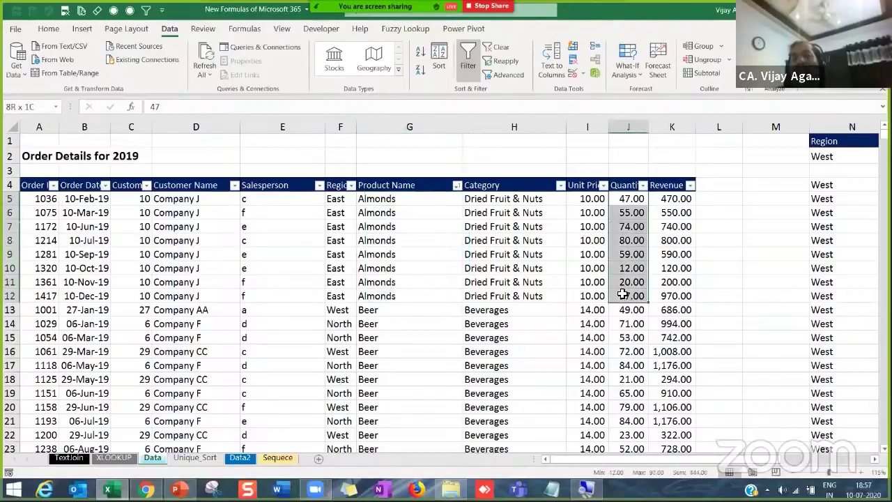
{"action": "left_click", "coordinate": [403, 190]}
- Add a second sort level on Quantity, Largest to Smallest, and apply it so Almonds run 97 down to 12
{"action": "left_click", "coordinate": [440, 56]}
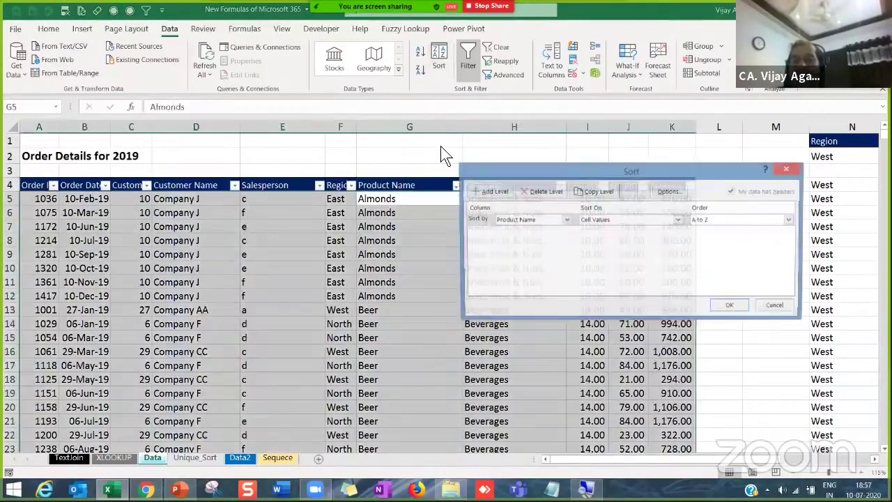
{"action": "left_click", "coordinate": [497, 192]}
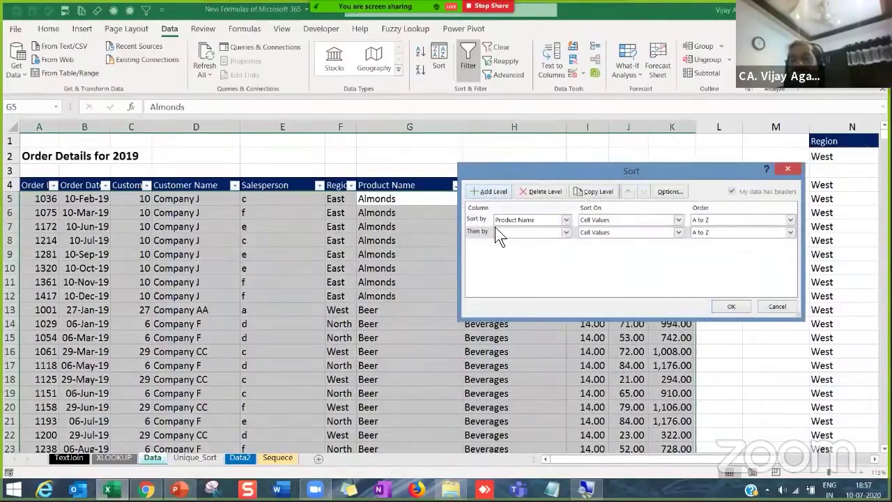
{"action": "left_click", "coordinate": [566, 232]}
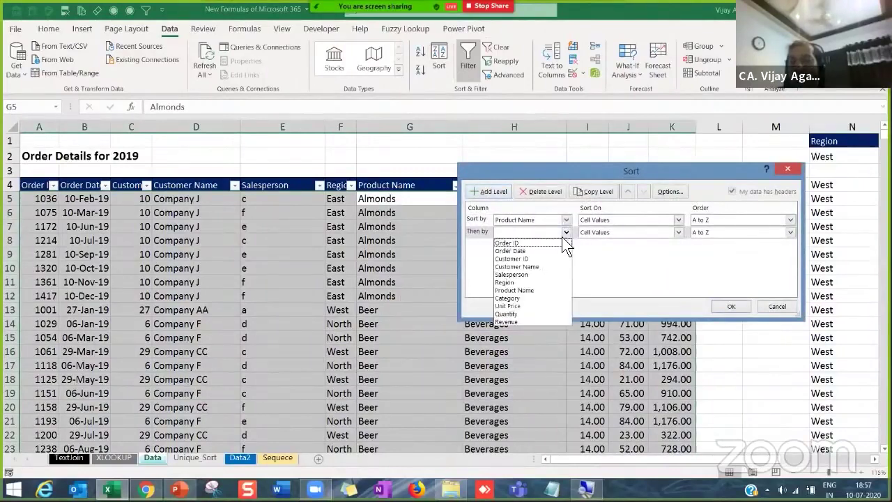
{"action": "left_click", "coordinate": [529, 314]}
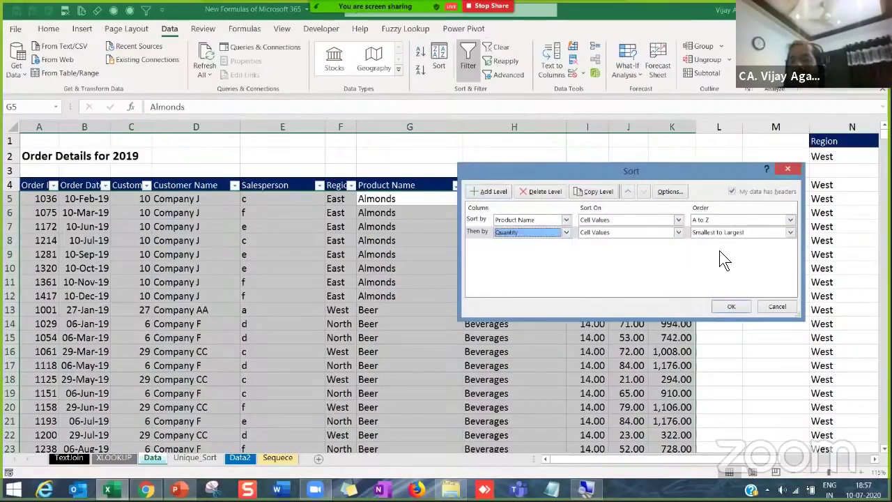
{"action": "left_click", "coordinate": [788, 234]}
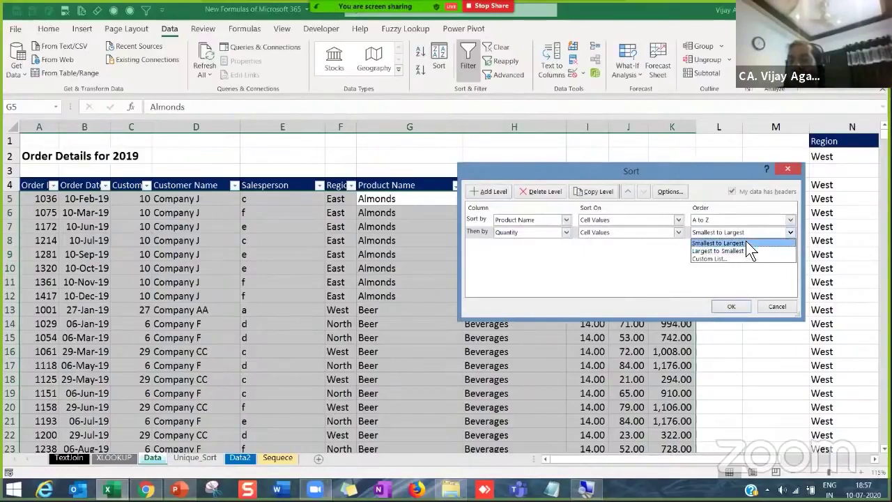
{"action": "left_click", "coordinate": [746, 242]}
{"action": "left_click", "coordinate": [789, 233]}
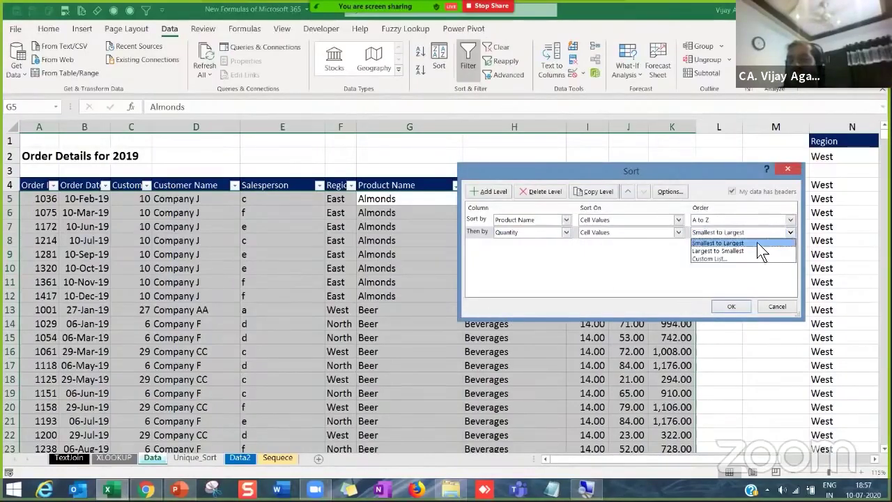
{"action": "left_click", "coordinate": [750, 248]}
{"action": "left_click_drag", "start_coordinate": [663, 168], "coordinate": [258, 188]}
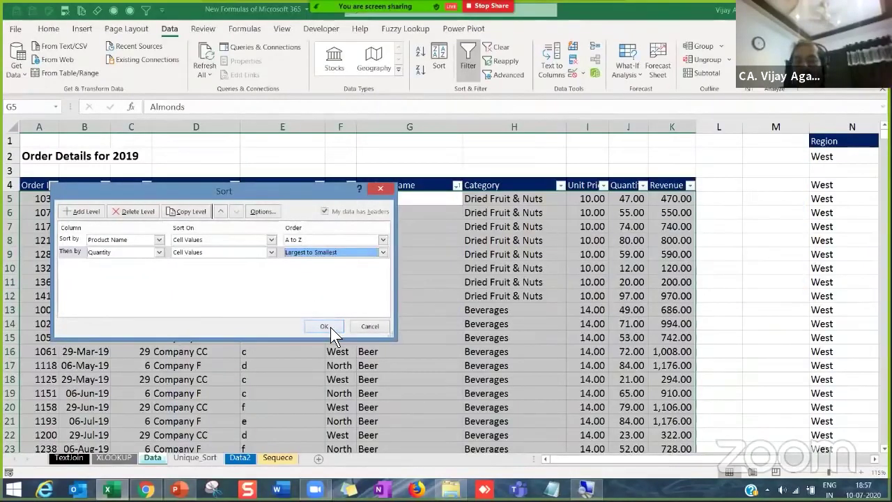
{"action": "left_click", "coordinate": [327, 327]}
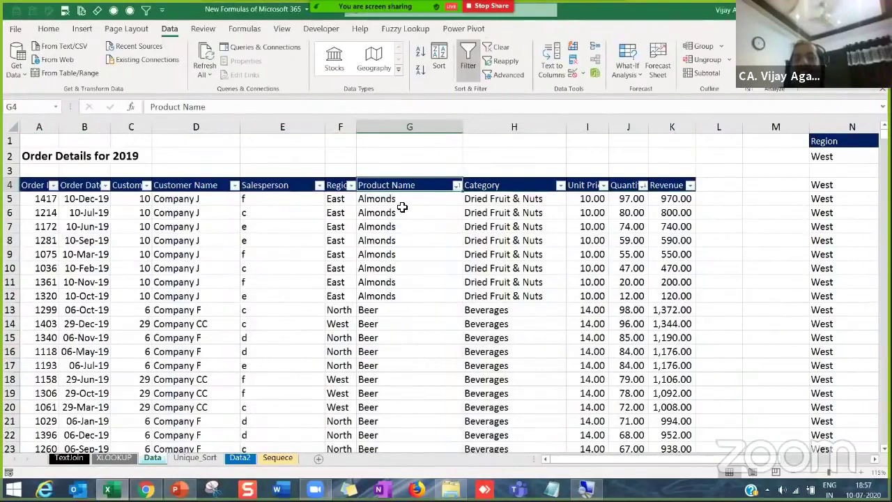
{"action": "left_click_drag", "start_coordinate": [400, 205], "coordinate": [395, 298]}
{"action": "left_click", "coordinate": [394, 329]}
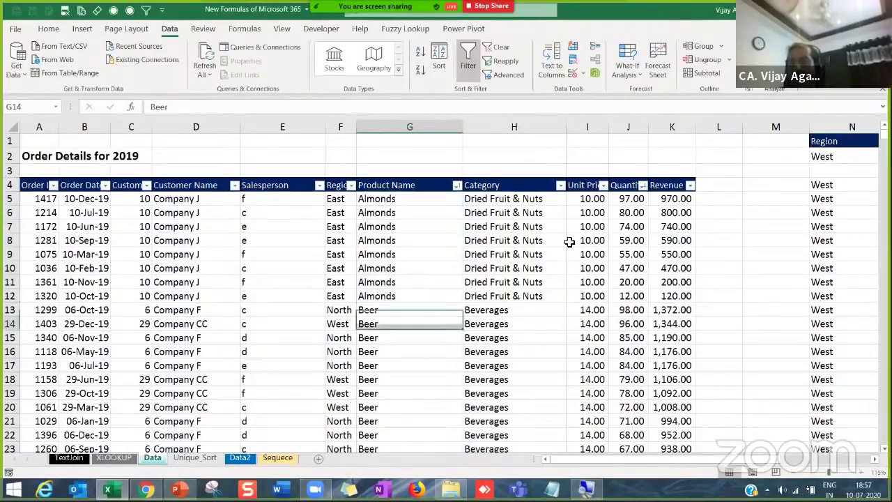
{"action": "left_click_drag", "start_coordinate": [637, 199], "coordinate": [627, 297]}
{"action": "left_click", "coordinate": [626, 202]}
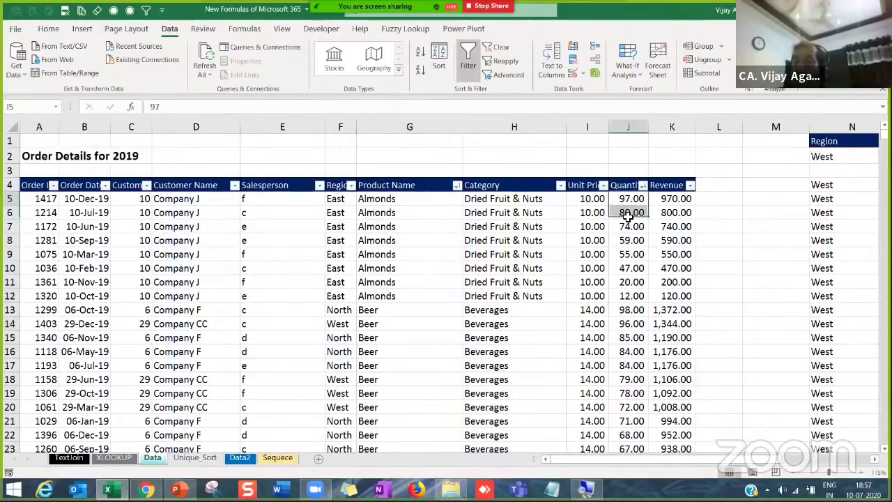
{"action": "left_click", "coordinate": [631, 213]}
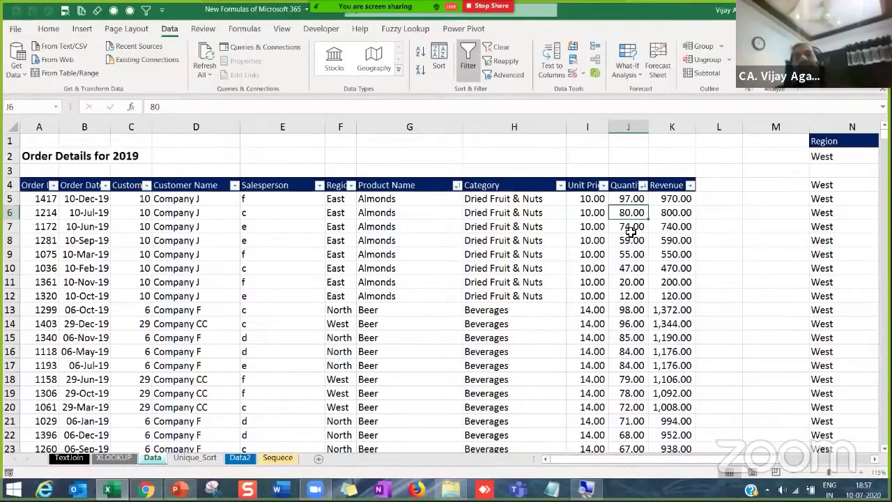
{"action": "left_click", "coordinate": [691, 248]}
{"action": "key", "text": "Right"}
{"action": "key", "text": "Right"}
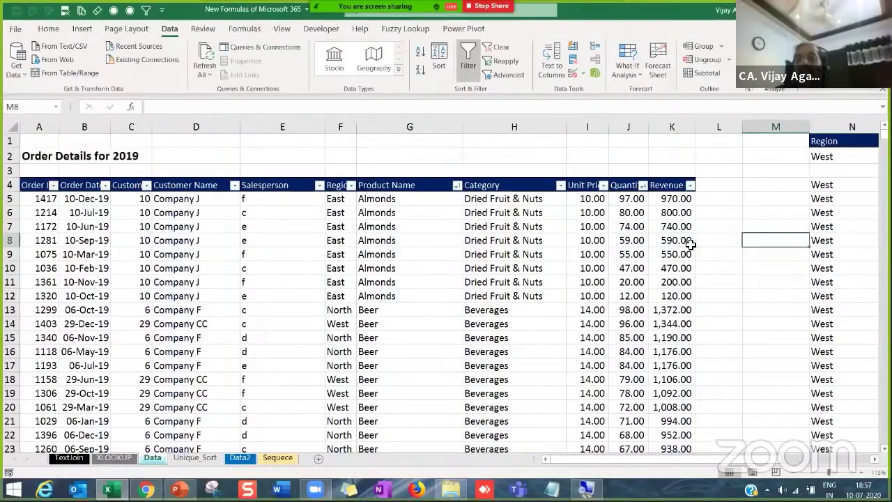
{"action": "key", "text": "Right"}
{"action": "key", "text": "Right"}
{"action": "key", "text": "Right"}
{"action": "key", "text": "Right"}
{"action": "key", "text": "Right"}
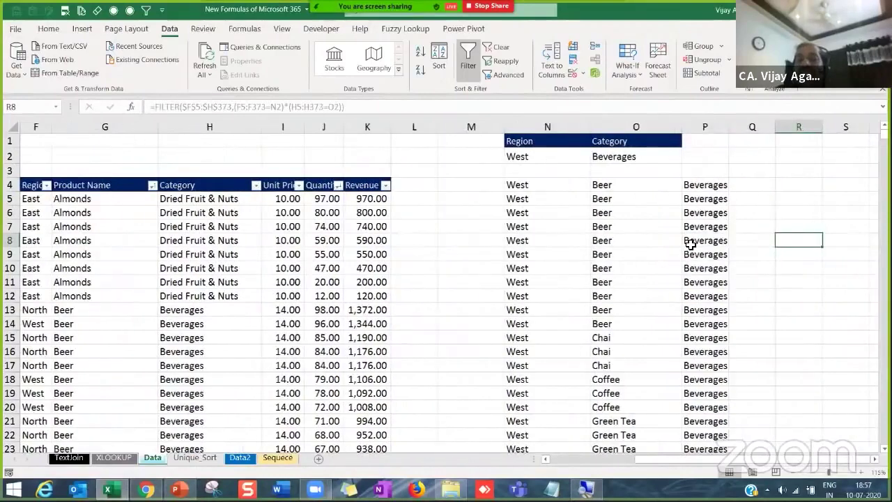
{"action": "key", "text": "Right"}
{"action": "key", "text": "Right"}
{"action": "key", "text": "Right"}
{"action": "key", "text": "Right"}
{"action": "key", "text": "Right"}
{"action": "key", "text": "Right"}
{"action": "key", "text": "Right"}
{"action": "key", "text": "Right"}
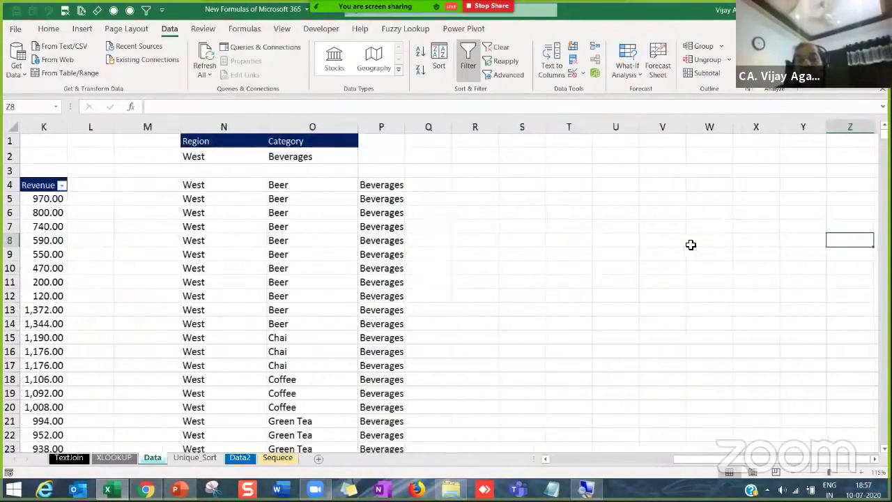
{"action": "key", "text": "Right"}
{"action": "key", "text": "Right"}
{"action": "key", "text": "Right"}
{"action": "key", "text": "Right"}
{"action": "key", "text": "Right"}
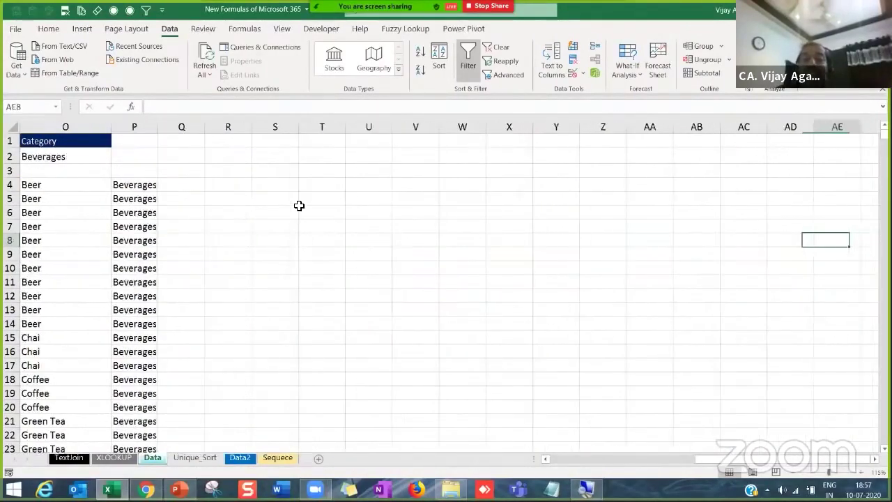
{"action": "key", "text": "Right"}
{"action": "key", "text": "Right"}
{"action": "key", "text": "Right"}
{"action": "key", "text": "Right"}
{"action": "key", "text": "Left"}
{"action": "key", "text": "Left"}
{"action": "key", "text": "Left"}
{"action": "key", "text": "Left"}
{"action": "key", "text": "Left"}
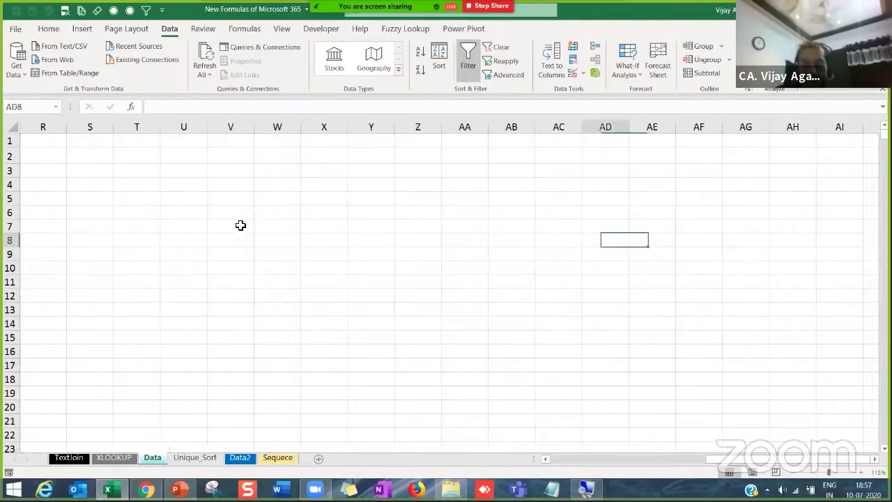
{"action": "left_click", "coordinate": [240, 225]}
{"action": "key", "text": "Left"}
{"action": "key", "text": "Left"}
{"action": "key", "text": "Left"}
{"action": "key", "text": "Left"}
{"action": "key", "text": "Left"}
{"action": "key", "text": "Left"}
{"action": "key", "text": "Left"}
{"action": "key", "text": "Left"}
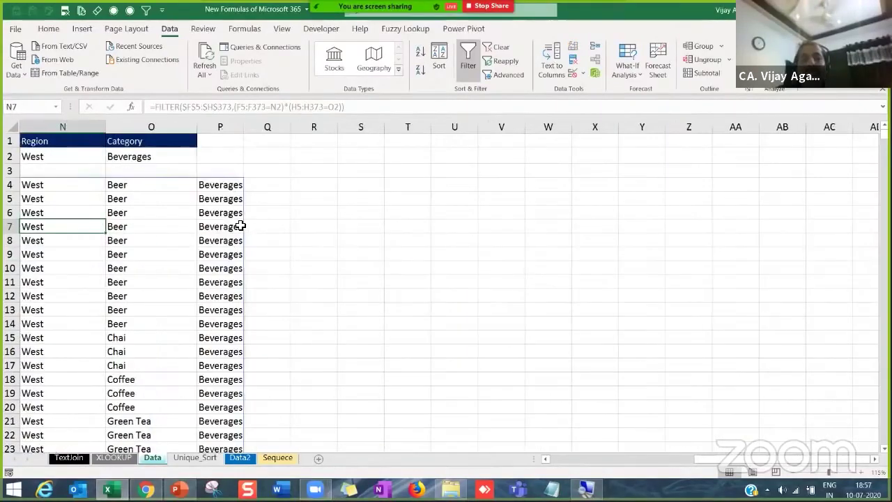
{"action": "key", "text": "Left"}
{"action": "key", "text": "Left"}
{"action": "key", "text": "Left"}
{"action": "key", "text": "Left"}
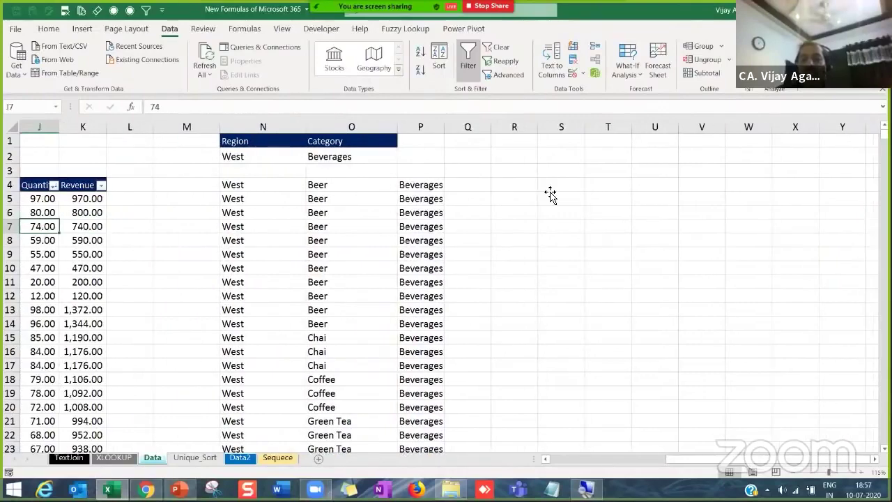
{"action": "left_click", "coordinate": [550, 189]}
- Begin =SORTBY( in S4 with the absolute array $A$5:$K$373 and open its argument entry
{"action": "type", "text": "=s"}
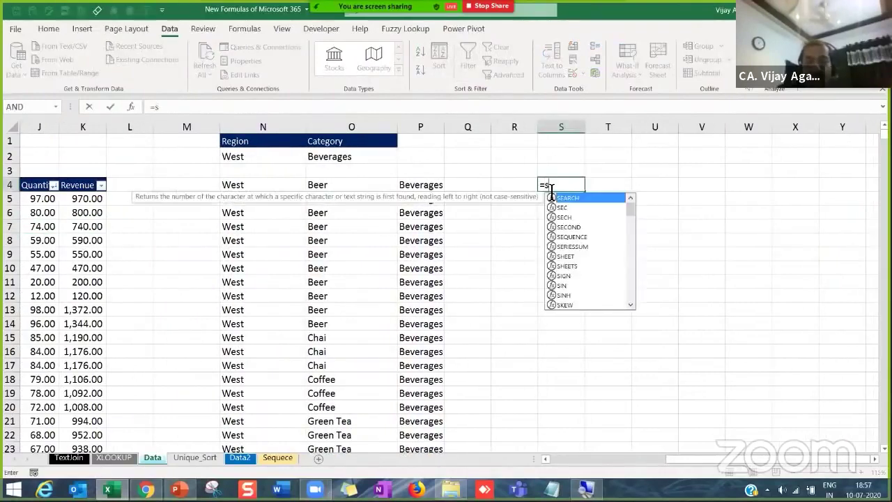
{"action": "type", "text": "ortby"}
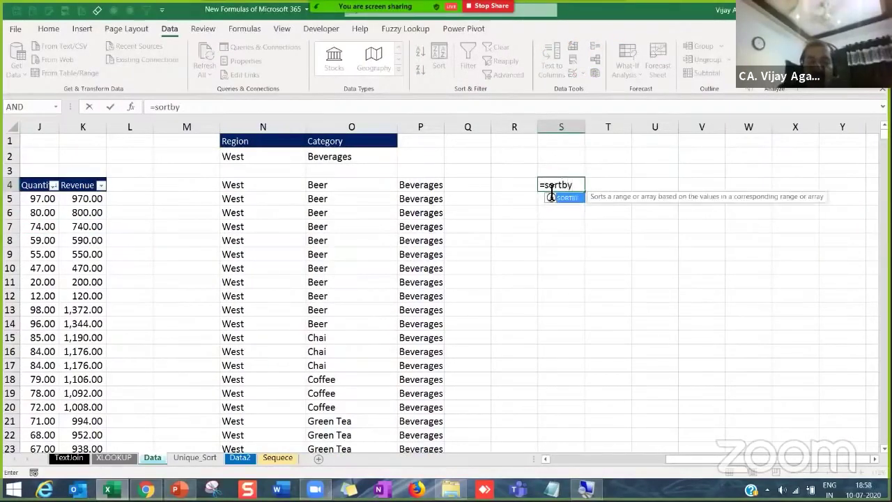
{"action": "type", "text": "("}
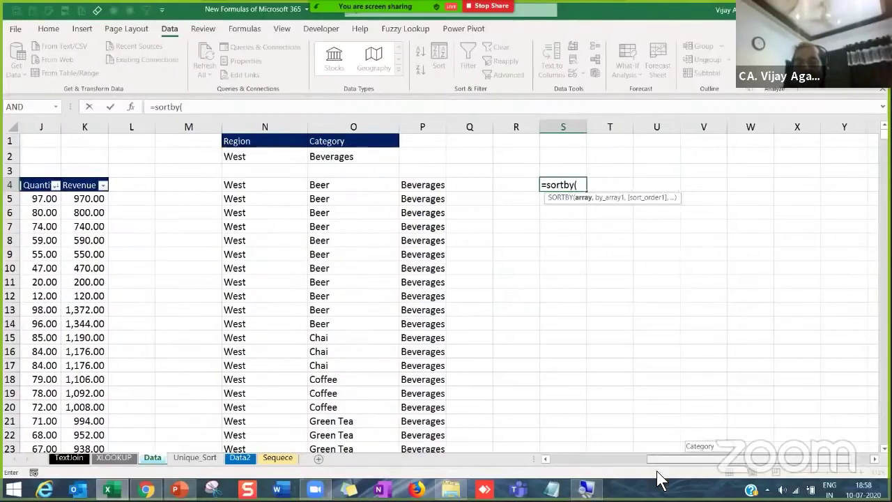
{"action": "scroll", "coordinate": [690, 474], "scroll_direction": "left", "scroll_amount": 4}
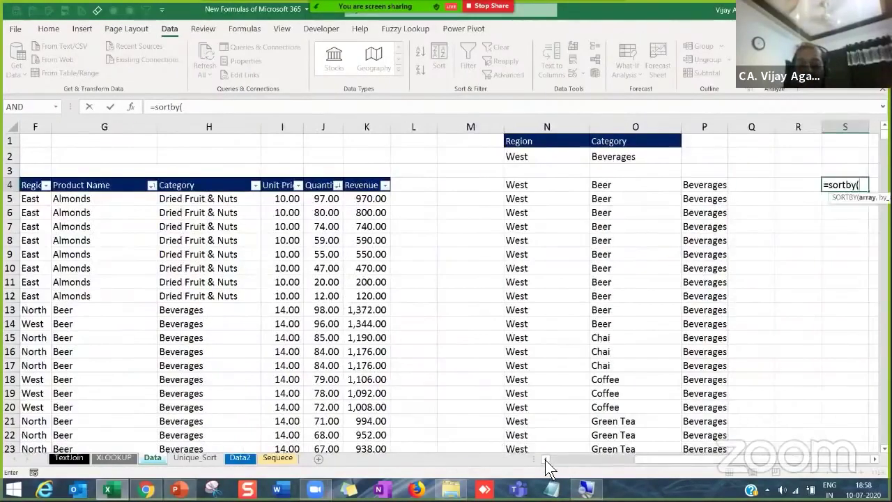
{"action": "scroll", "coordinate": [545, 460], "scroll_direction": "left", "scroll_amount": 3}
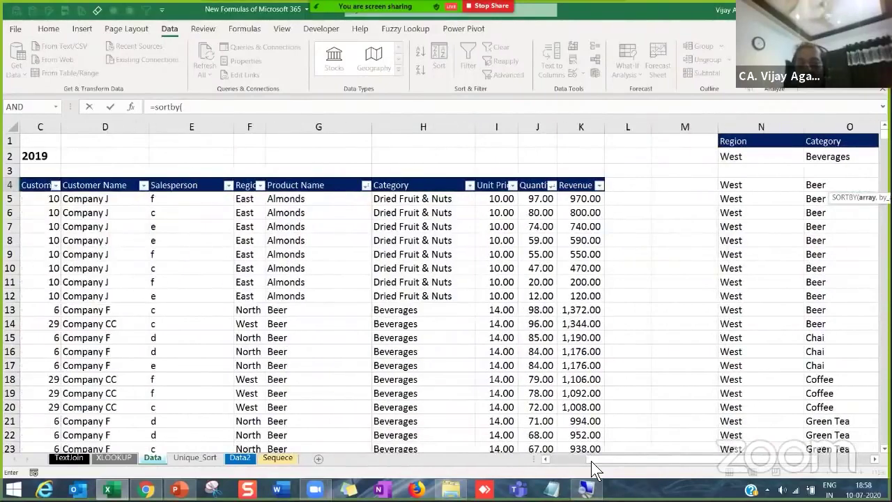
{"action": "scroll", "coordinate": [545, 460], "scroll_direction": "left", "scroll_amount": 2}
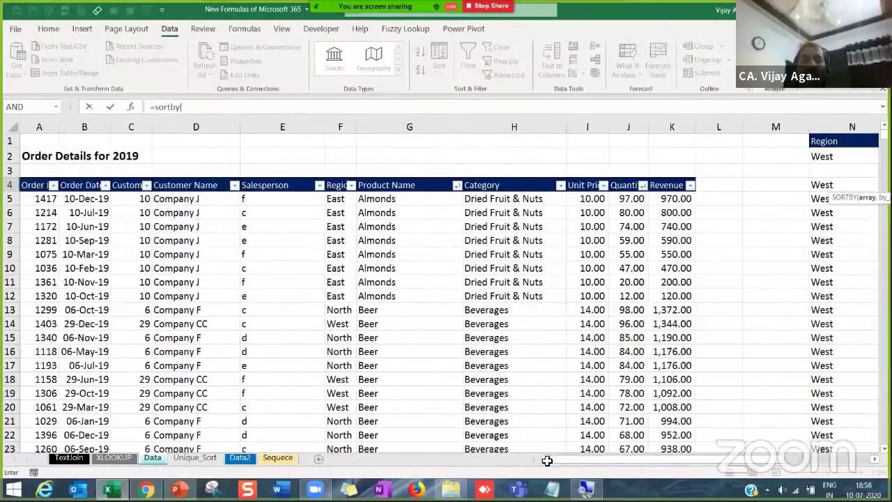
{"action": "left_click", "coordinate": [38, 186]}
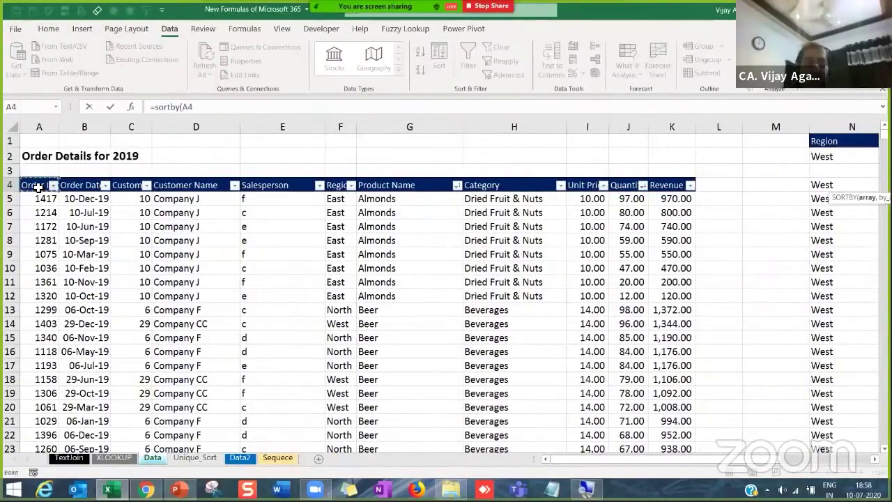
{"action": "key", "text": "Down"}
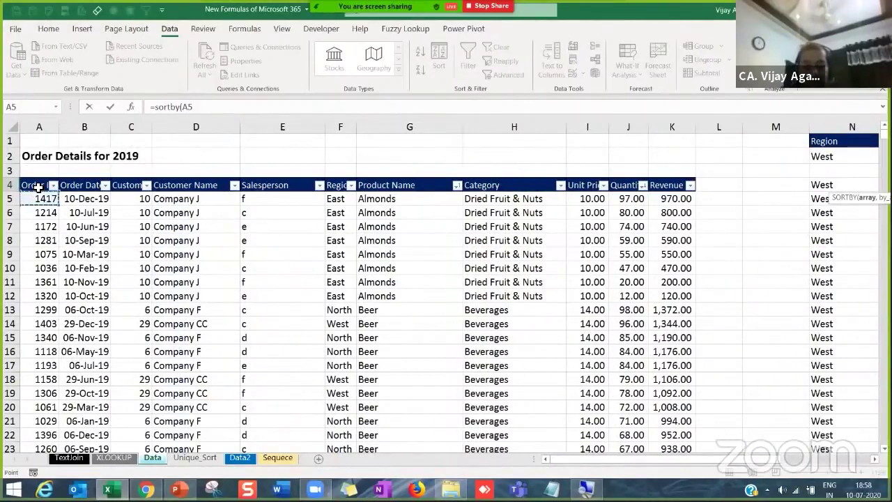
{"action": "key", "text": "shift+Right"}
{"action": "key", "text": "shift+Right"}
{"action": "key", "text": "shift+Right"}
{"action": "key", "text": "shift+Right"}
{"action": "key", "text": "shift+Right"}
{"action": "key", "text": "shift+Right"}
{"action": "key", "text": "shift+Right"}
{"action": "key", "text": "shift+Right"}
{"action": "key", "text": "shift+Right"}
{"action": "key", "text": "shift+Right"}
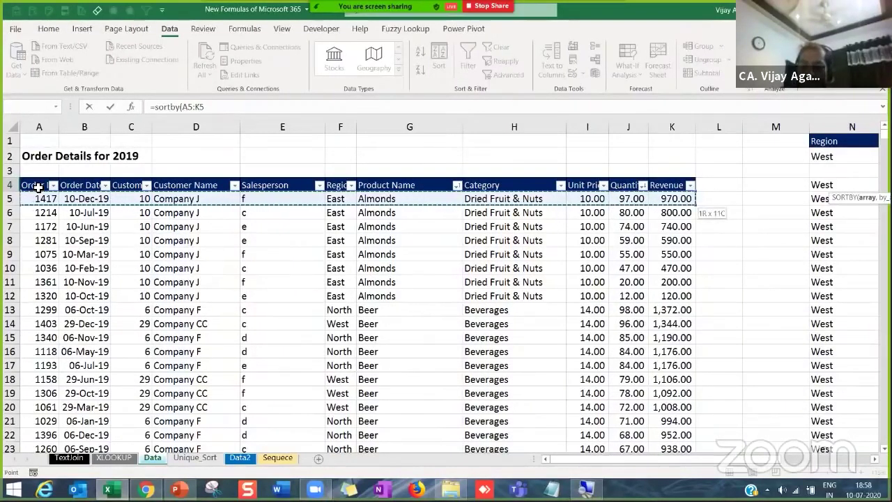
{"action": "key", "text": "End"}
{"action": "key", "text": "shift+Down"}
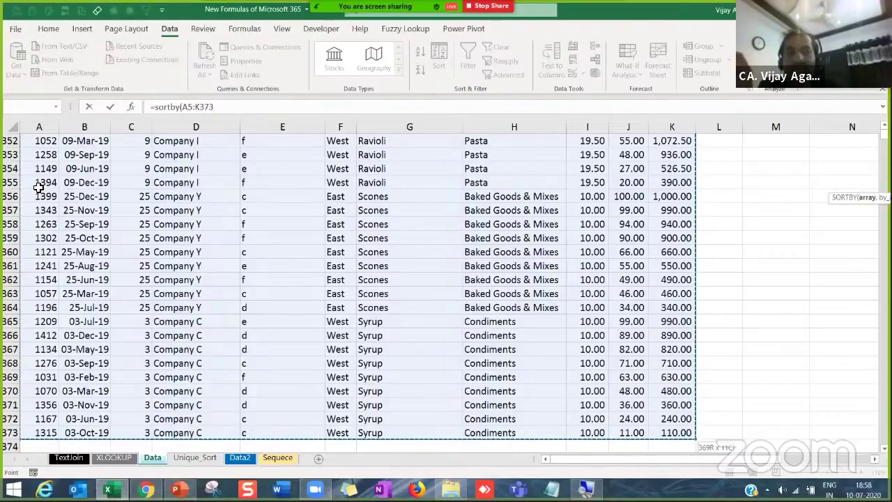
{"action": "key", "text": "F4"}
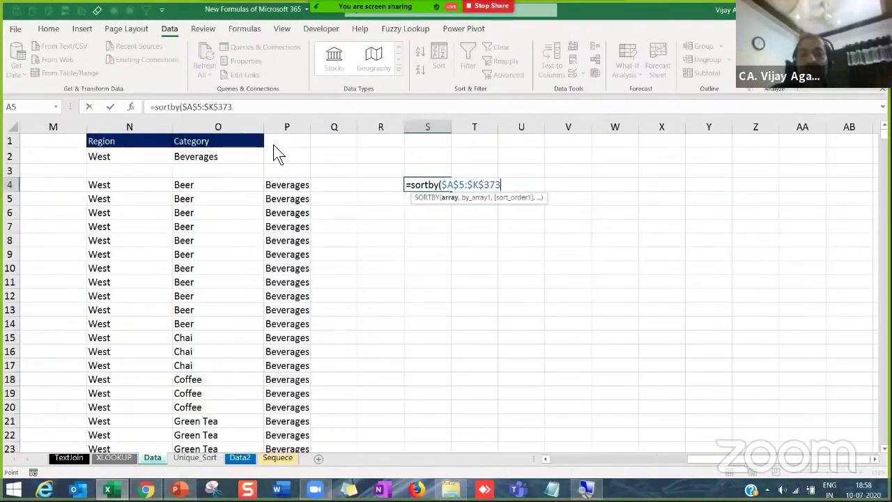
{"action": "key", "text": "ctrl+a"}
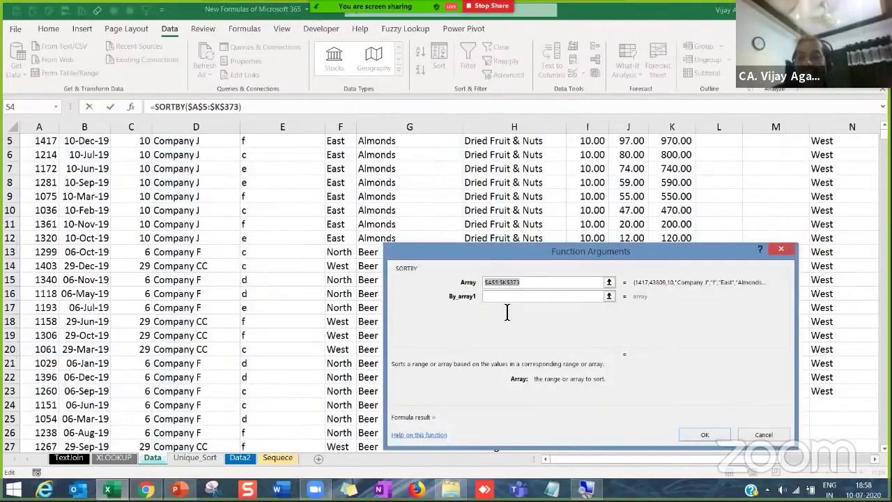
- Set the first sort key to Category H5:H373 with sort order 1
{"action": "left_click", "coordinate": [511, 299]}
{"action": "left_click", "coordinate": [511, 310]}
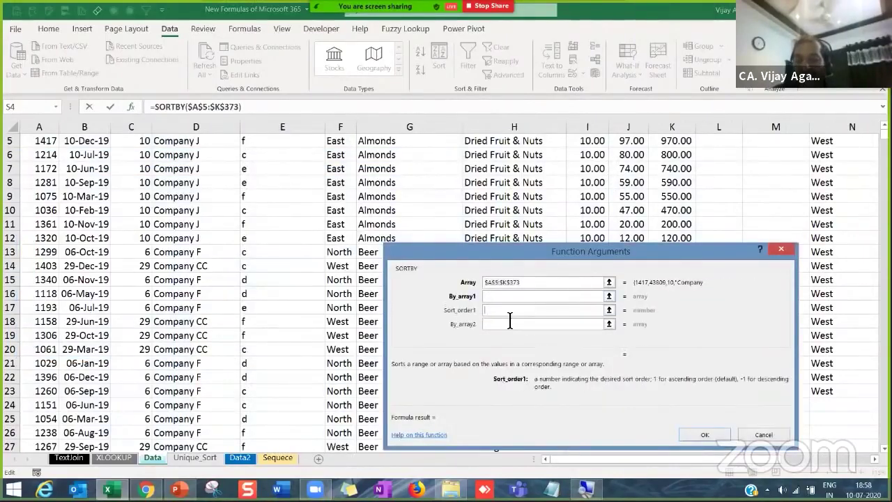
{"action": "left_click", "coordinate": [501, 326]}
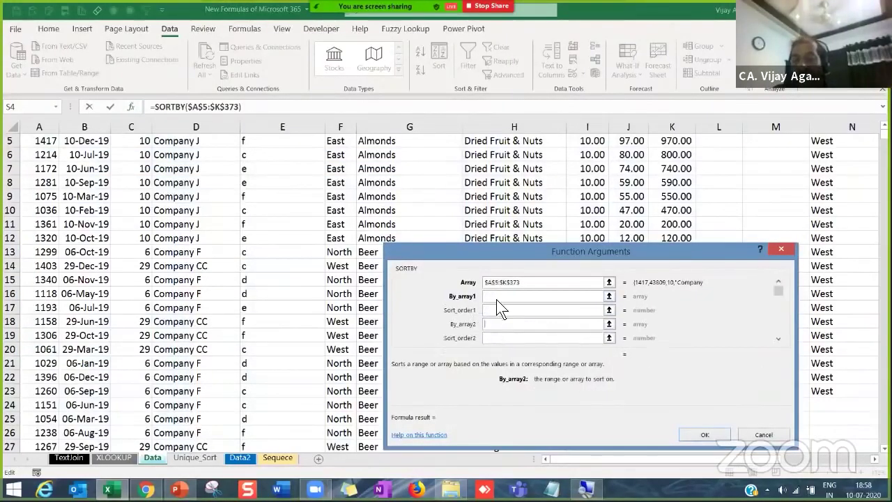
{"action": "left_click", "coordinate": [496, 306]}
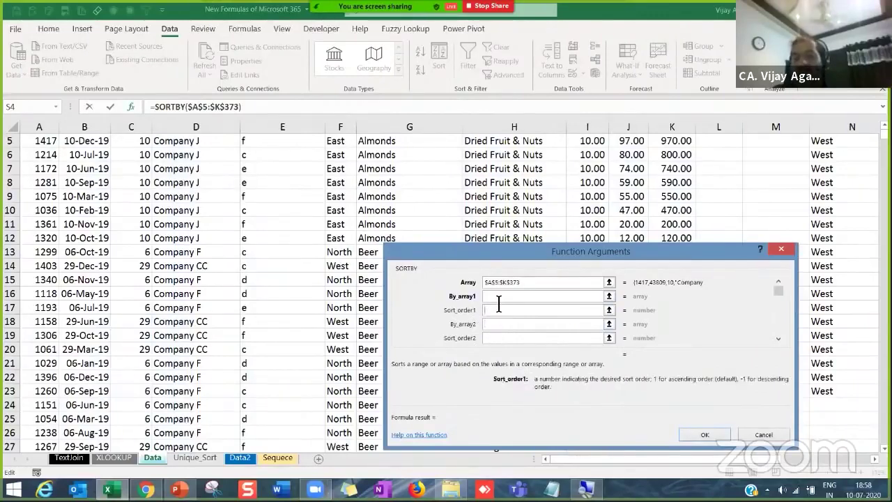
{"action": "left_click", "coordinate": [443, 296]}
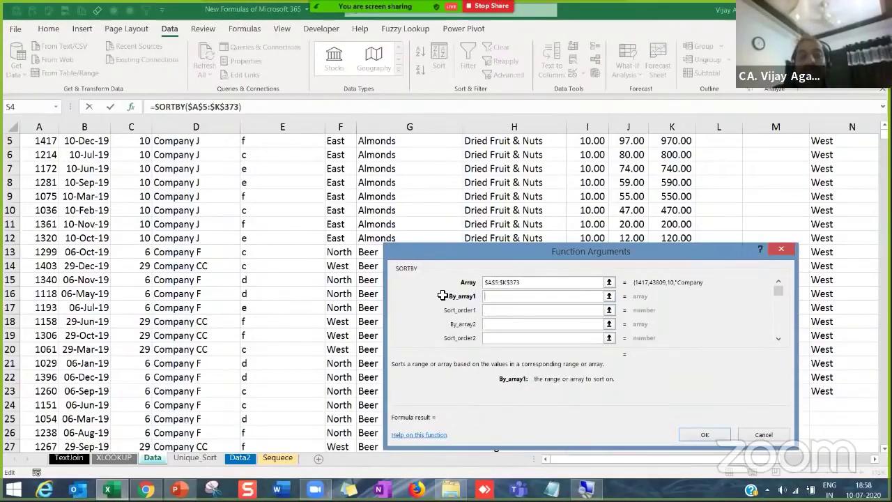
{"action": "left_click", "coordinate": [191, 241]}
{"action": "key", "text": "Right"}
{"action": "key", "text": "ctrl+Up"}
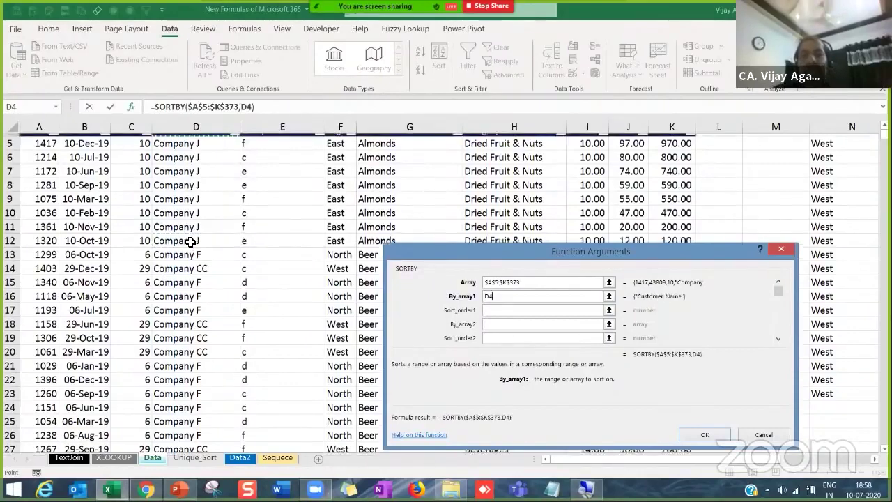
{"action": "key", "text": "Right"}
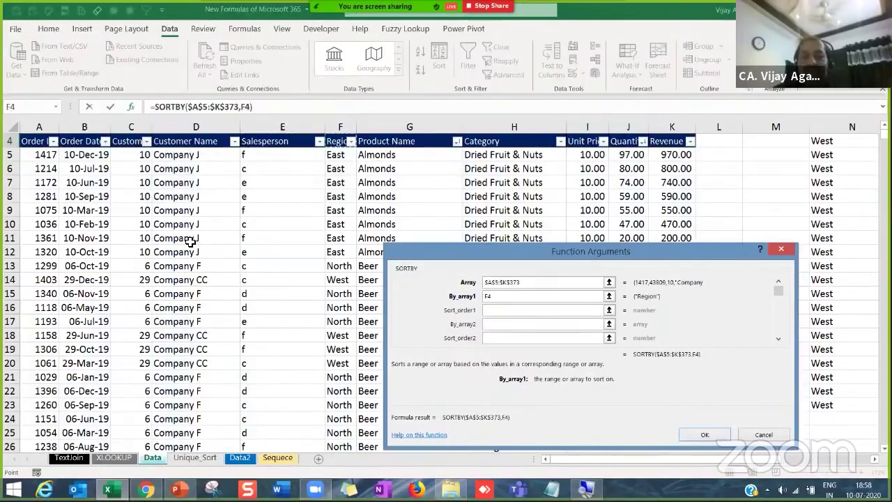
{"action": "key", "text": "Right"}
{"action": "key", "text": "Down"}
{"action": "key", "text": "Right"}
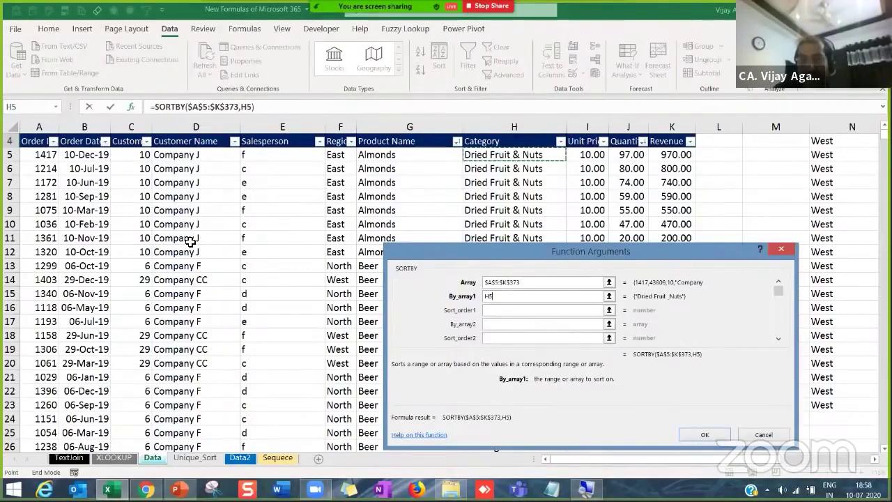
{"action": "key", "text": "ctrl+shift+Down"}
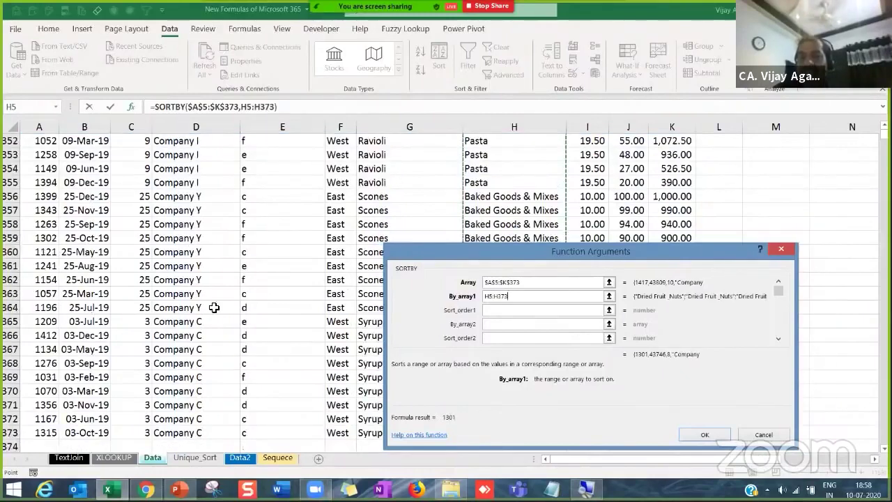
{"action": "left_click", "coordinate": [538, 311]}
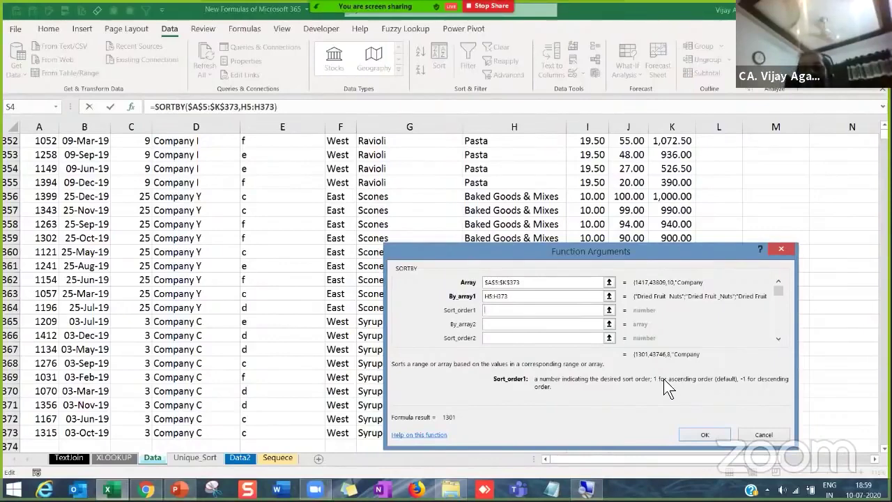
{"action": "type", "text": "1"}
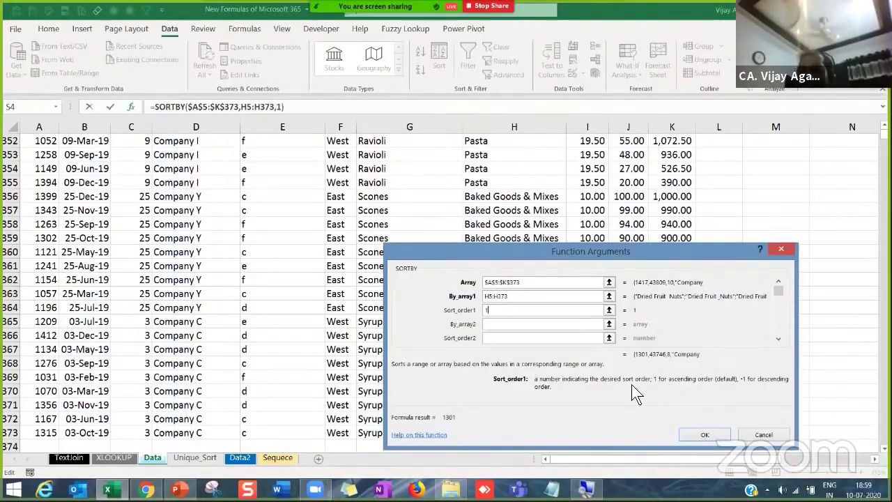
- Add the second sort key J5:J373 with sort order -1
{"action": "left_click", "coordinate": [514, 324]}
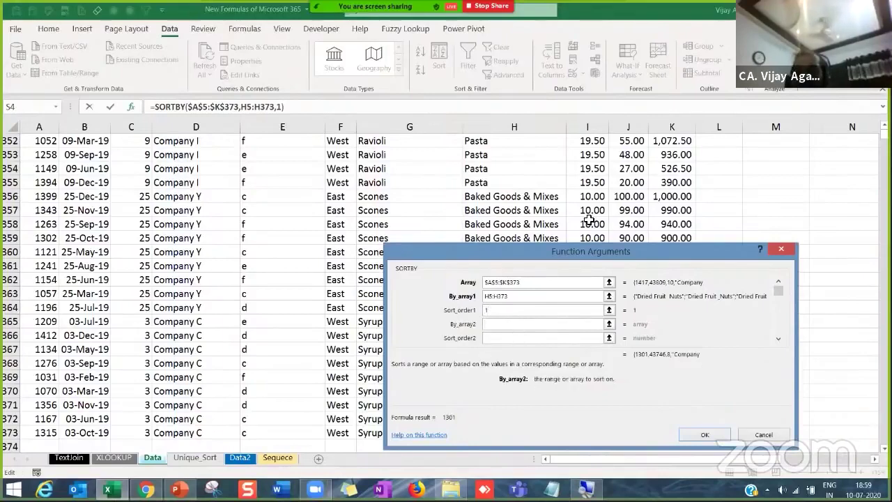
{"action": "scroll", "coordinate": [589, 221], "scroll_direction": "up", "scroll_amount": 11}
{"action": "left_click", "coordinate": [594, 183]}
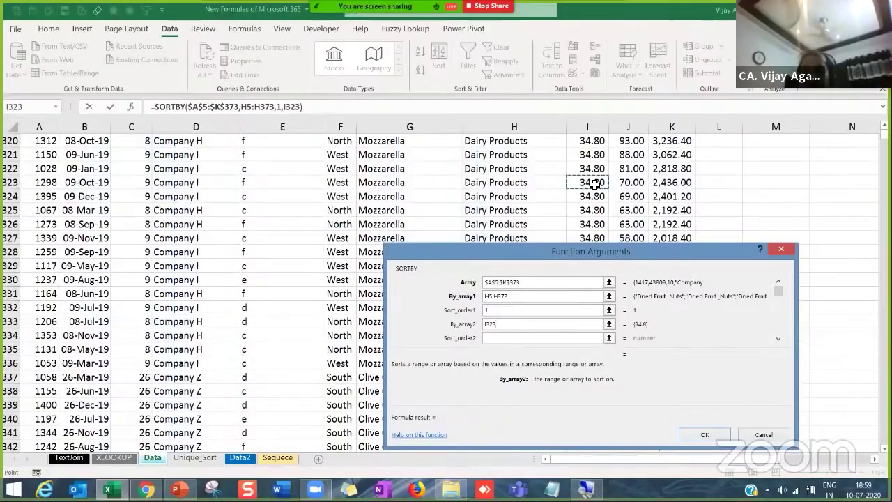
{"action": "key", "text": "ctrl+Up"}
{"action": "key", "text": "Down"}
{"action": "key", "text": "Right"}
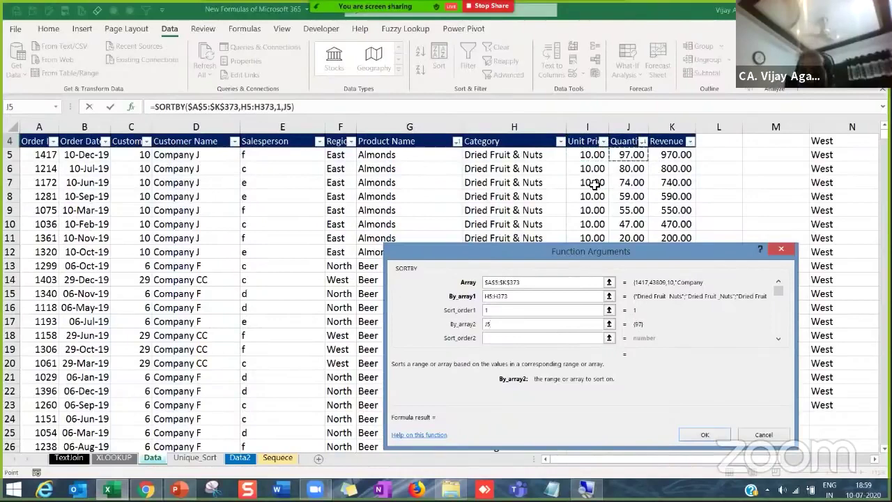
{"action": "key", "text": "End"}
{"action": "key", "text": "shift+Down"}
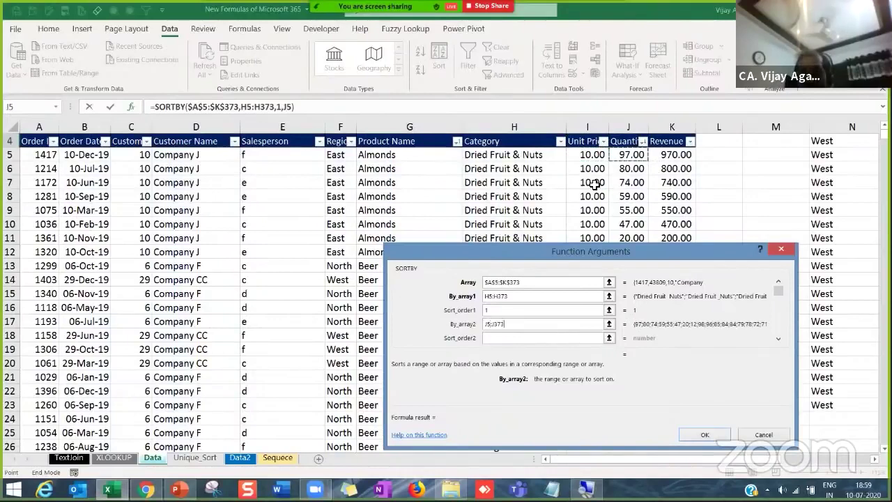
{"action": "left_click", "coordinate": [544, 341]}
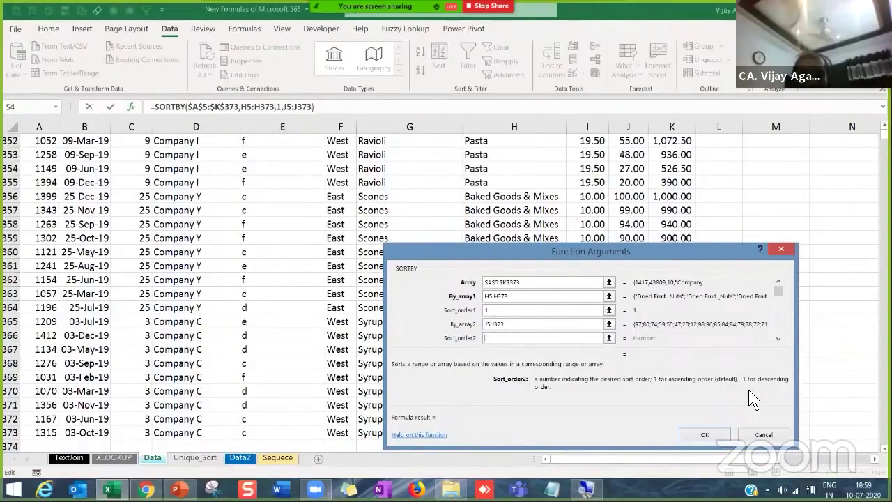
{"action": "type", "text": "-1"}
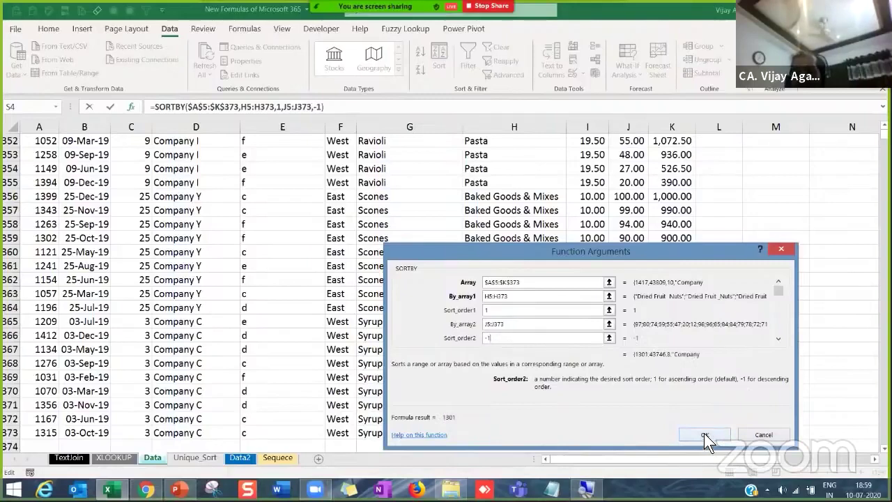
- Commit the SORTBY formula in S4 so the sorted rows spill beside the data
{"action": "left_click", "coordinate": [704, 433]}
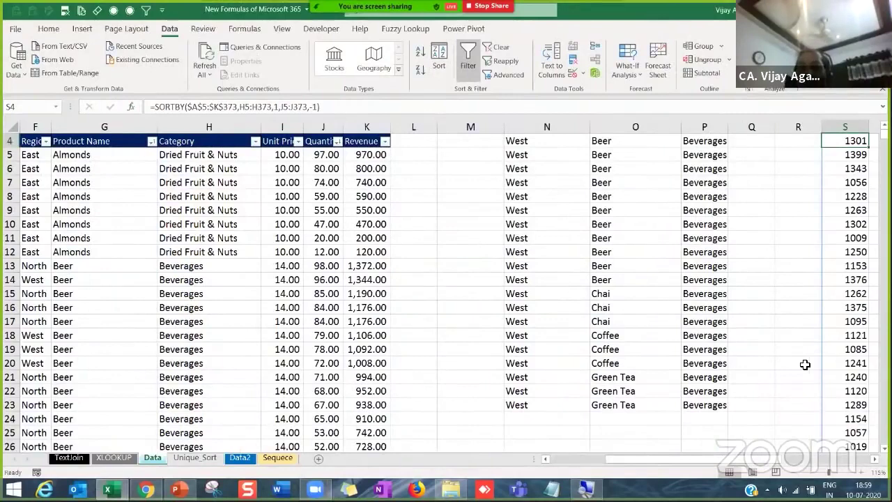
{"action": "left_click", "coordinate": [806, 364]}
{"action": "scroll", "coordinate": [793, 281], "scroll_direction": "right", "scroll_amount": 2}
{"action": "left_click", "coordinate": [793, 281]}
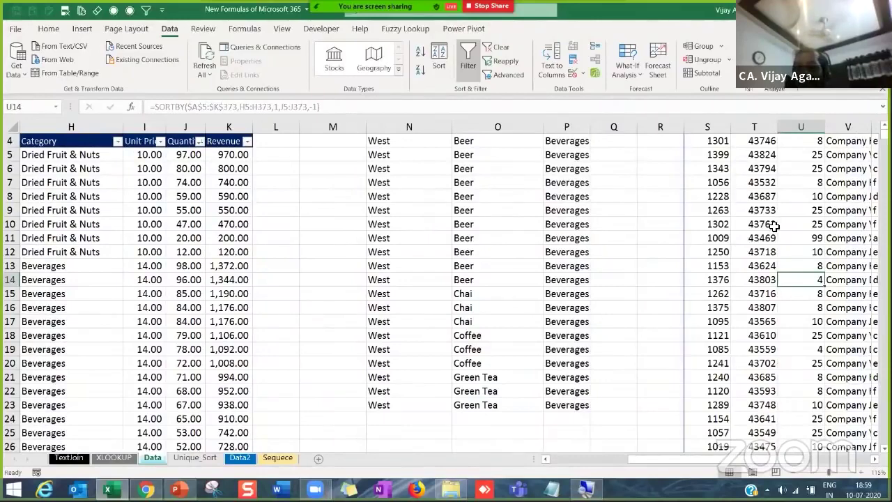
- Browse the spilled SORTBY columns and widen column Z to show full category names
{"action": "key", "text": "ctrl+Up"}
{"action": "key", "text": "Up"}
{"action": "key", "text": "Right"}
{"action": "key", "text": "Right"}
{"action": "key", "text": "Right"}
{"action": "key", "text": "Right"}
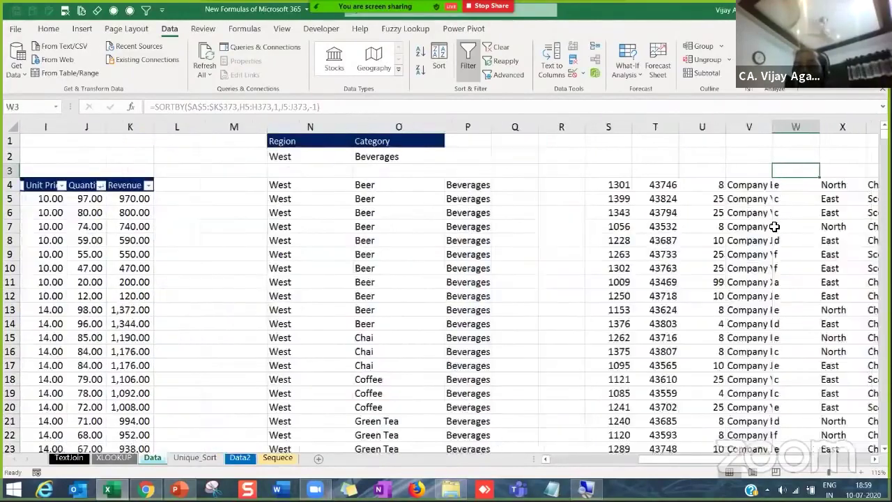
{"action": "key", "text": "Right"}
{"action": "key", "text": "Right"}
{"action": "key", "text": "Right"}
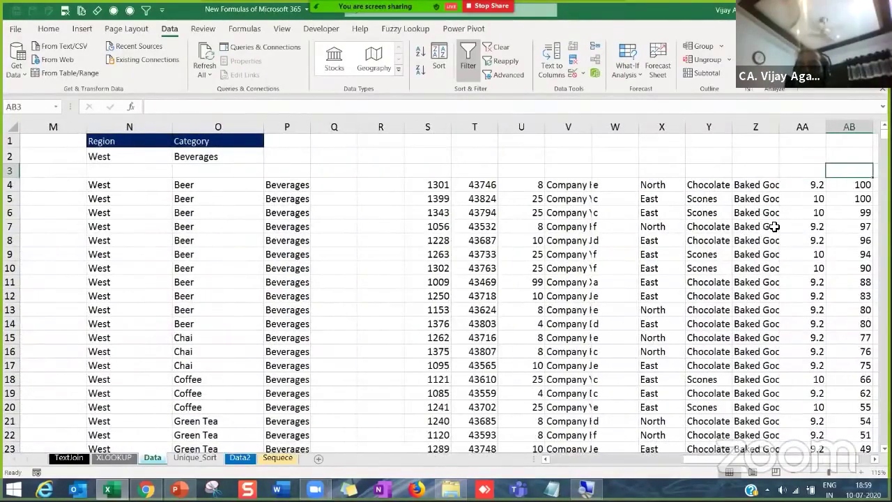
{"action": "key", "text": "Right"}
{"action": "key", "text": "Right"}
{"action": "key", "text": "Right"}
{"action": "key", "text": "Right"}
{"action": "key", "text": "Right"}
{"action": "key", "text": "Right"}
{"action": "key", "text": "Right"}
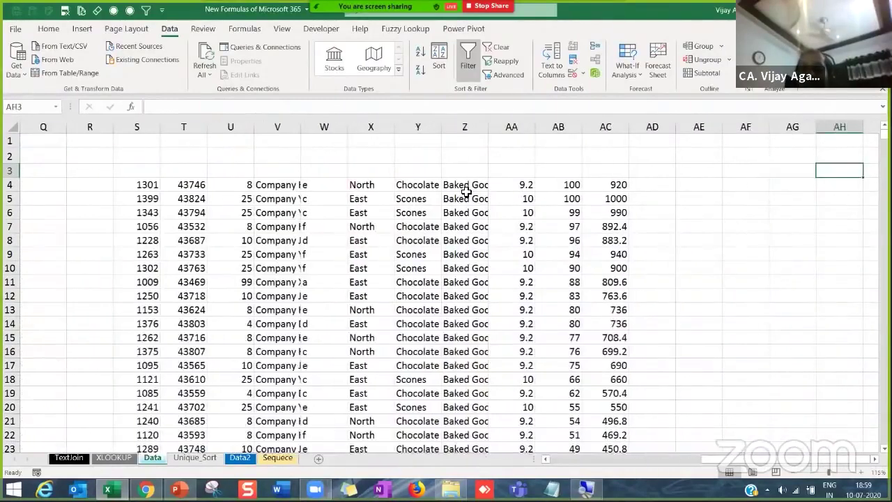
{"action": "key", "text": "Right"}
{"action": "key", "text": "Right"}
{"action": "key", "text": "Right"}
{"action": "key", "text": "Right"}
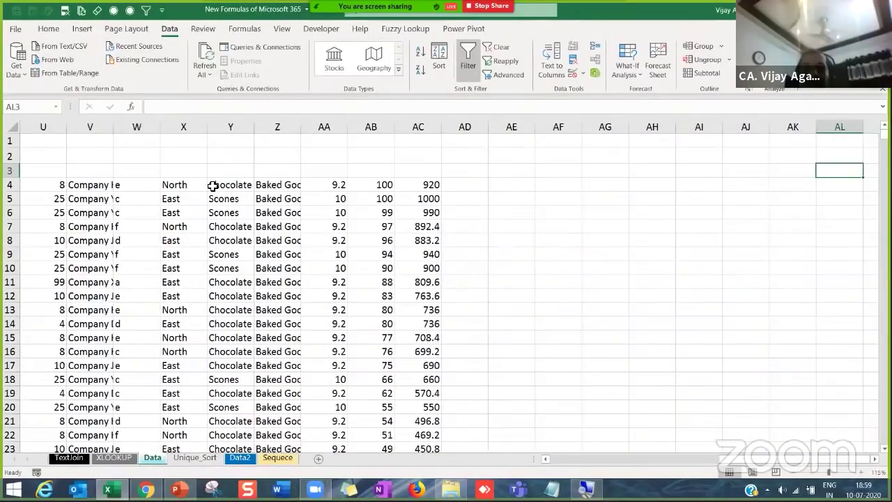
{"action": "key", "text": "Left"}
{"action": "key", "text": "Left"}
{"action": "key", "text": "Left"}
{"action": "key", "text": "Left"}
{"action": "key", "text": "Left"}
{"action": "key", "text": "Left"}
{"action": "key", "text": "Left"}
{"action": "key", "text": "Left"}
{"action": "key", "text": "Left"}
{"action": "key", "text": "Left"}
{"action": "key", "text": "Left"}
{"action": "key", "text": "Left"}
{"action": "key", "text": "Left"}
{"action": "key", "text": "Down"}
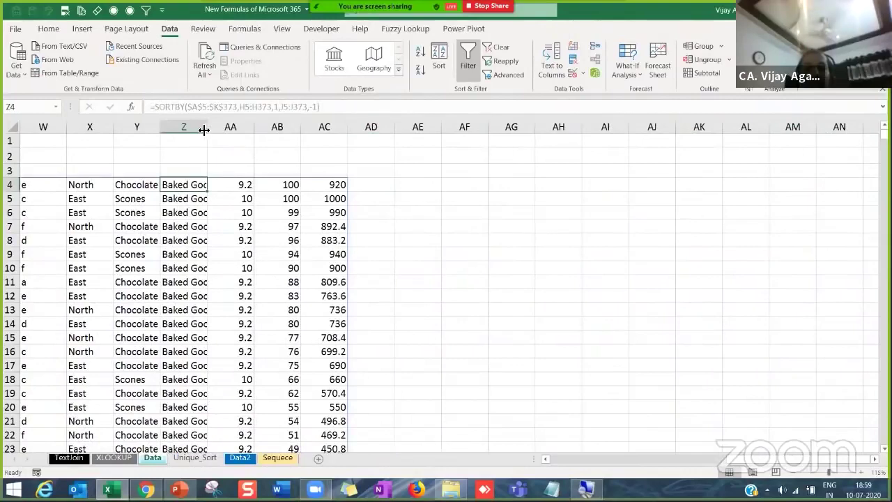
{"action": "left_click_drag", "start_coordinate": [218, 131], "coordinate": [296, 132]}
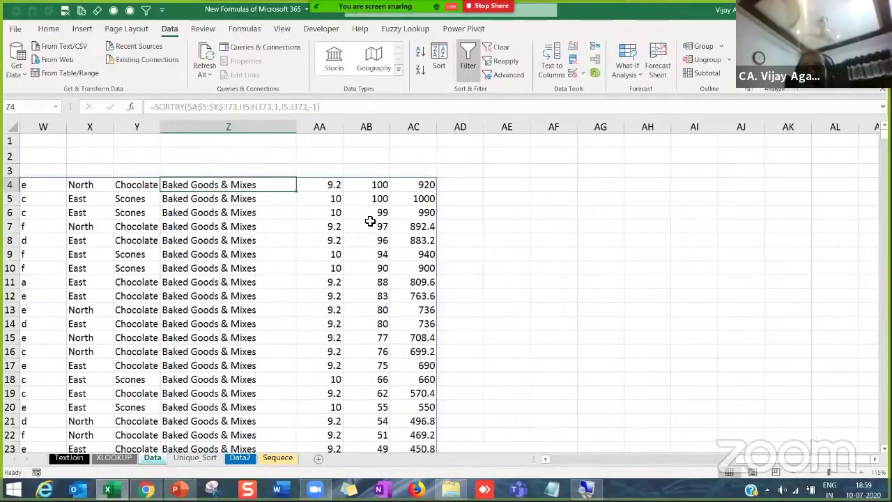
- Step through the descending quantity values in column AB of the sorted results
{"action": "left_click", "coordinate": [377, 185]}
{"action": "left_click", "coordinate": [377, 255]}
{"action": "key", "text": "Down"}
{"action": "key", "text": "Down"}
{"action": "key", "text": "Down"}
{"action": "key", "text": "Down"}
{"action": "key", "text": "Down"}
{"action": "key", "text": "Down"}
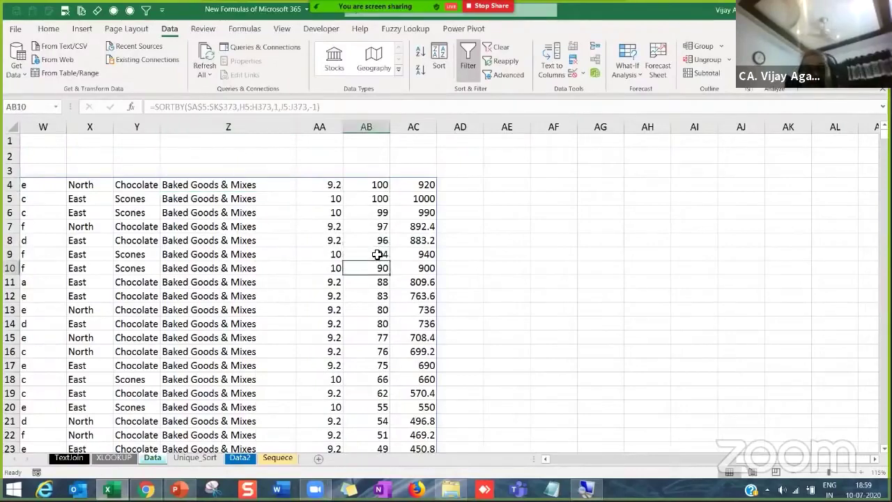
{"action": "key", "text": "Down"}
{"action": "key", "text": "Down"}
{"action": "key", "text": "Down"}
{"action": "key", "text": "Down"}
{"action": "key", "text": "Down"}
{"action": "key", "text": "Down"}
{"action": "key", "text": "Down"}
{"action": "key", "text": "Down"}
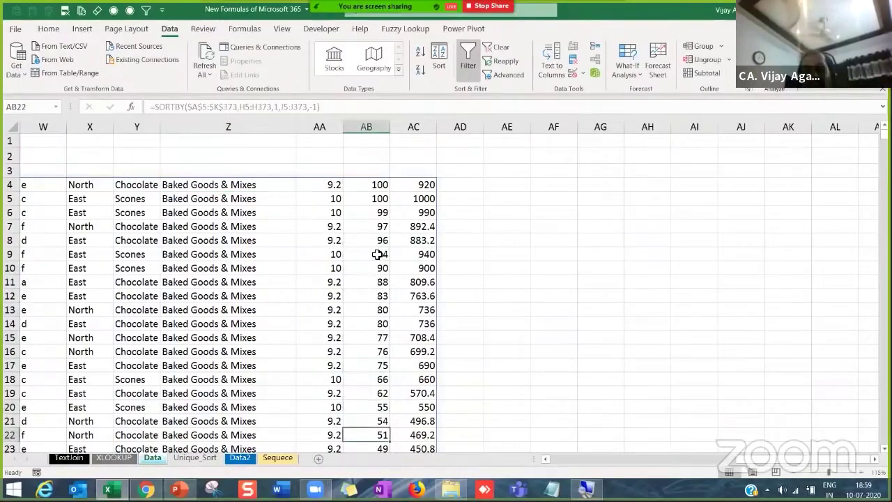
{"action": "key", "text": "Down"}
{"action": "key", "text": "Down"}
{"action": "key", "text": "Down"}
{"action": "key", "text": "Down"}
{"action": "key", "text": "Down"}
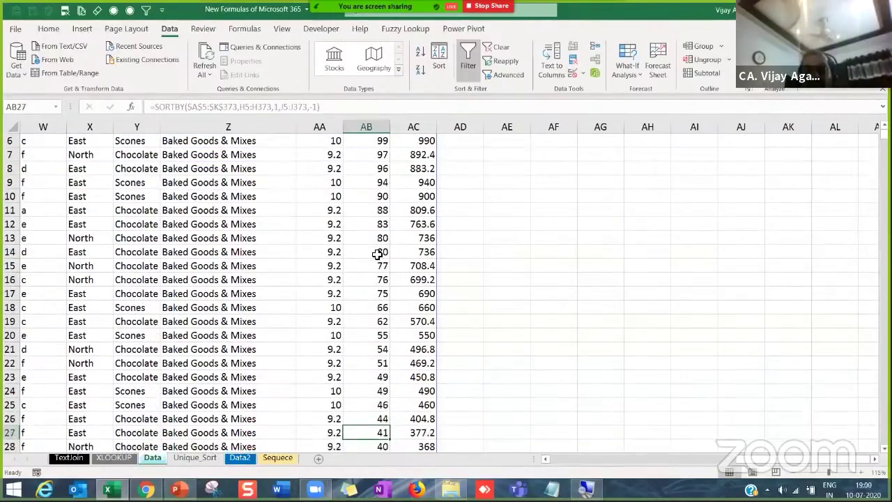
{"action": "key", "text": "Down"}
{"action": "key", "text": "Down"}
{"action": "key", "text": "Down"}
{"action": "key", "text": "Down"}
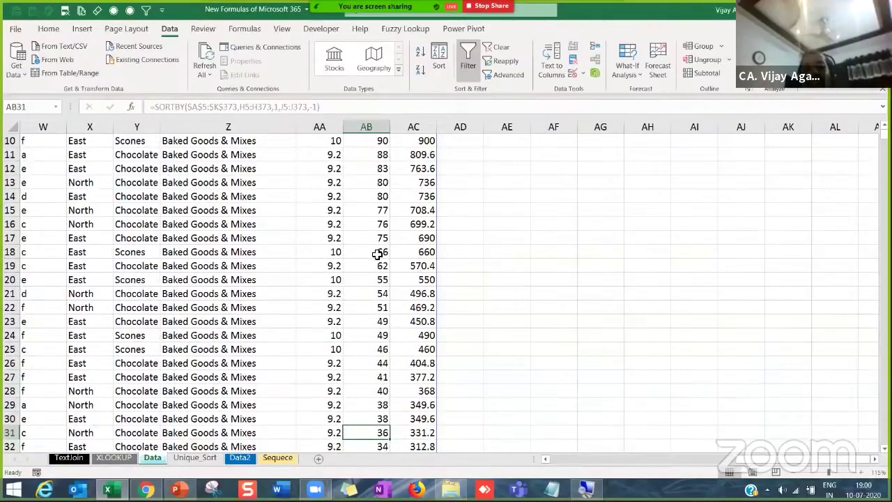
{"action": "key", "text": "Left"}
{"action": "key", "text": "Left"}
{"action": "key", "text": "Left"}
{"action": "key", "text": "Left"}
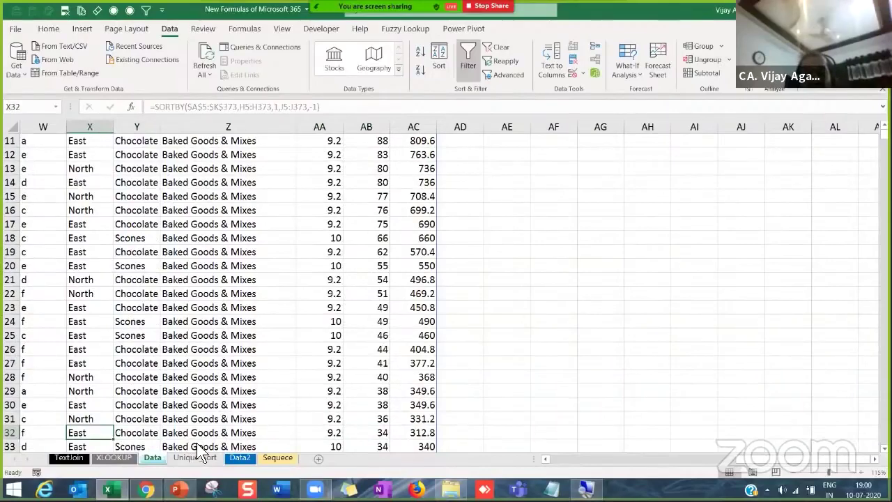
- On the Data2 sheet, widen column J to fit the Super Man heading in J1
{"action": "left_click", "coordinate": [243, 457]}
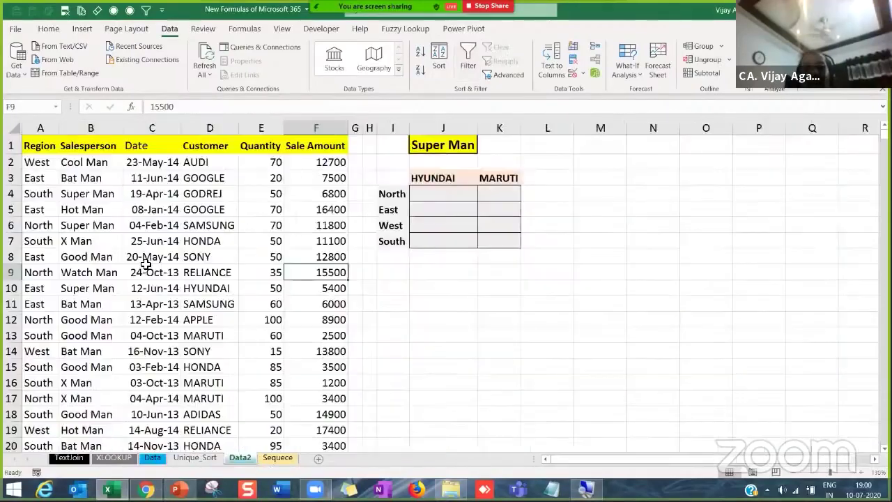
{"action": "left_click", "coordinate": [150, 259]}
{"action": "left_click_drag", "start_coordinate": [479, 129], "coordinate": [575, 128]}
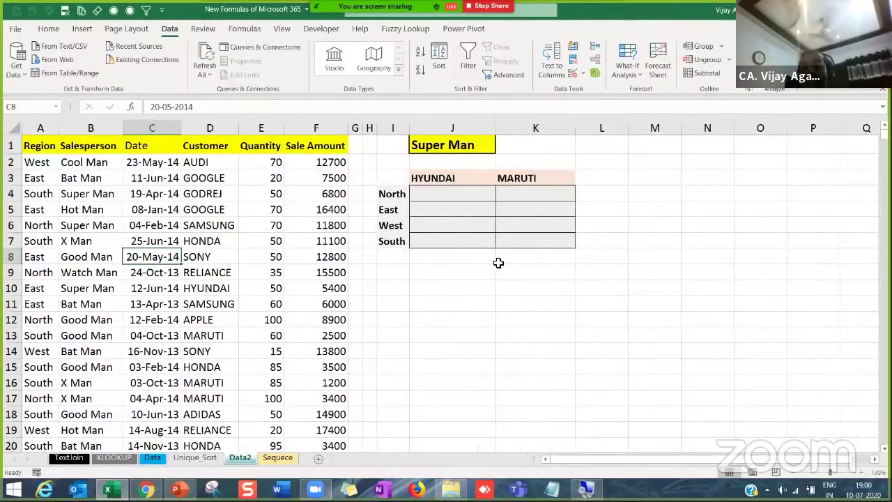
{"action": "left_click", "coordinate": [492, 268]}
{"action": "left_click", "coordinate": [426, 143]}
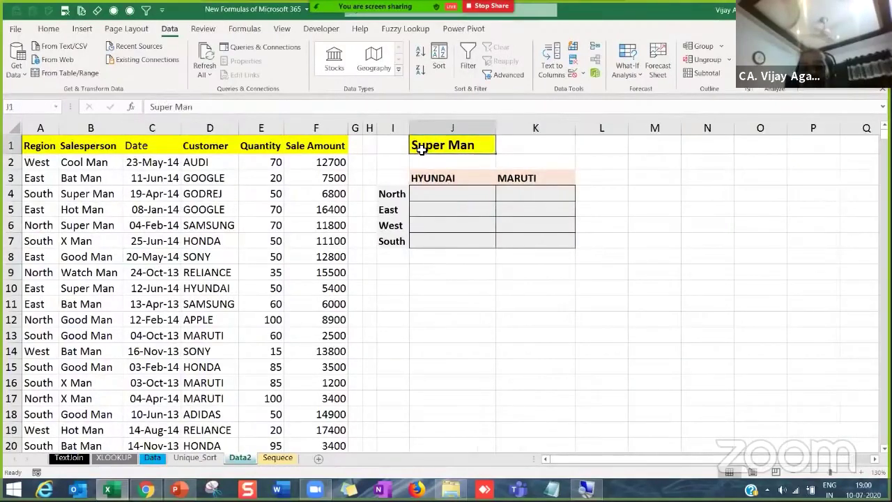
- Widen column I for the North–South labels and select the HYUNDAI/MARUTI headings and grid
{"action": "left_click_drag", "start_coordinate": [391, 194], "coordinate": [392, 242]}
{"action": "left_click_drag", "start_coordinate": [409, 128], "coordinate": [438, 129]}
{"action": "left_click_drag", "start_coordinate": [460, 179], "coordinate": [528, 183]}
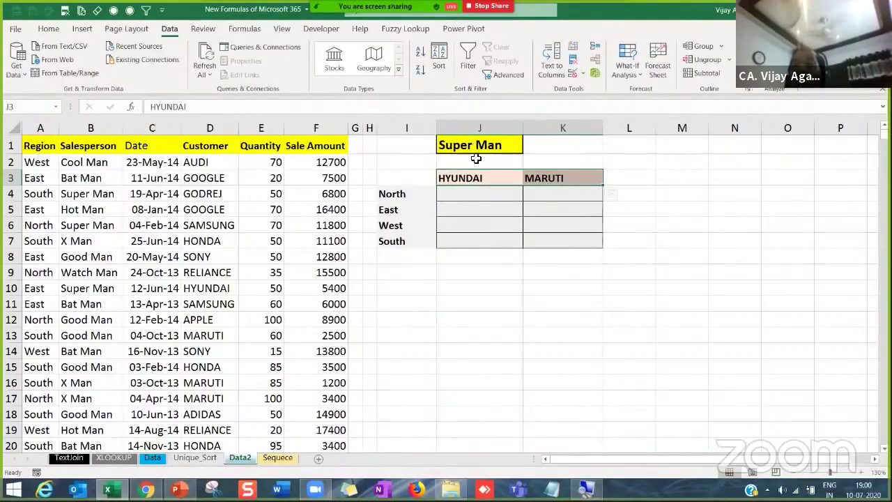
{"action": "left_click_drag", "start_coordinate": [466, 195], "coordinate": [572, 249]}
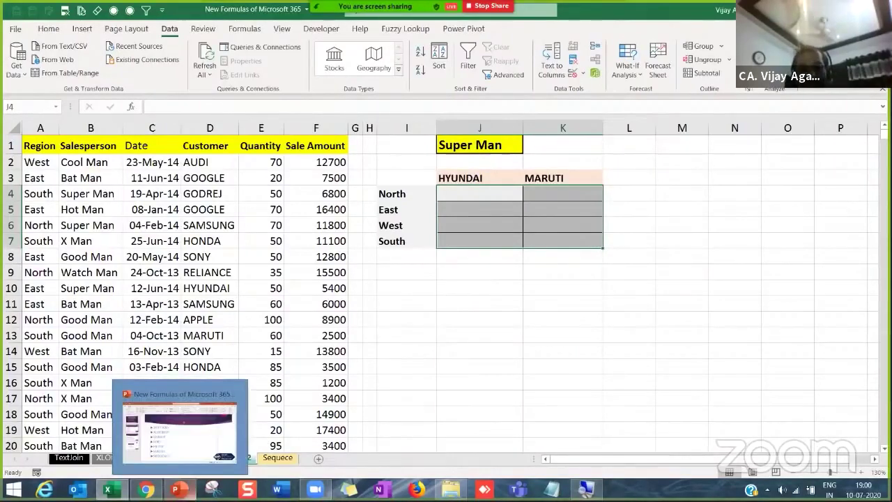
- View the PowerPoint slide listing the new functions ending with SEQUENCE, then return to Excel
{"action": "left_click", "coordinate": [179, 491]}
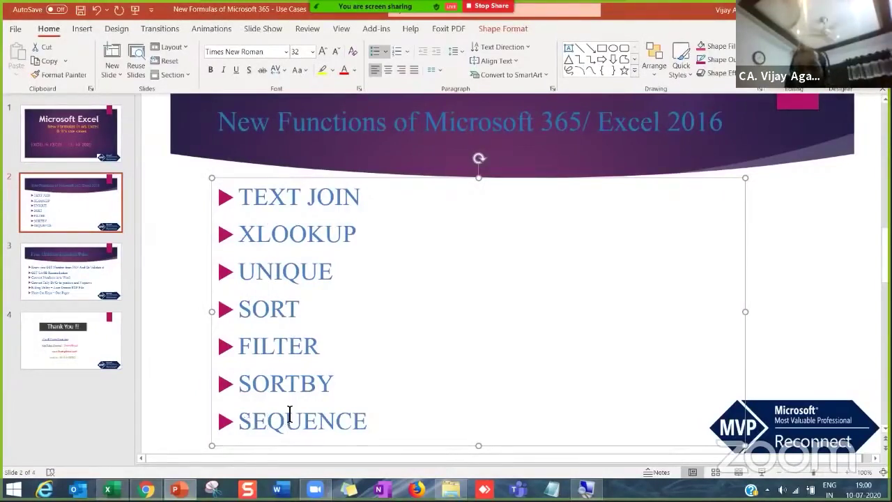
{"action": "key", "text": "alt+Tab"}
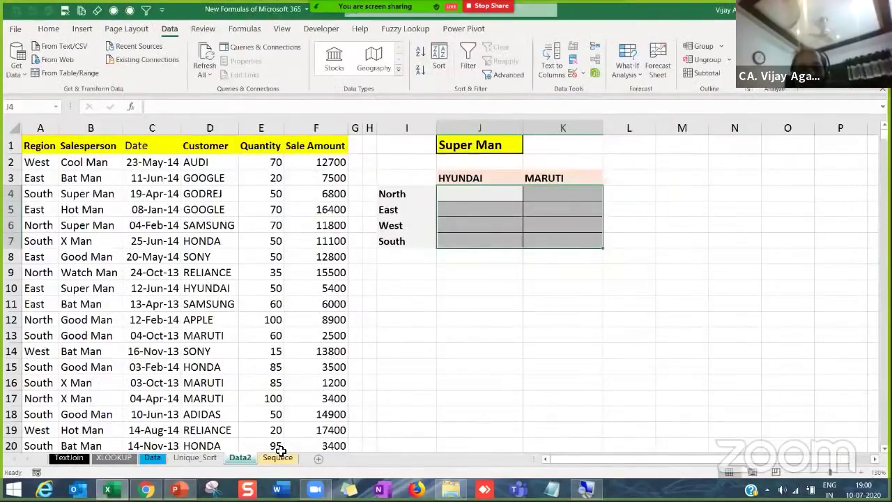
- On the Sequece sheet, enter 1 in I2 and 4 in I3 as series start values
{"action": "left_click", "coordinate": [278, 457]}
{"action": "left_click", "coordinate": [265, 326]}
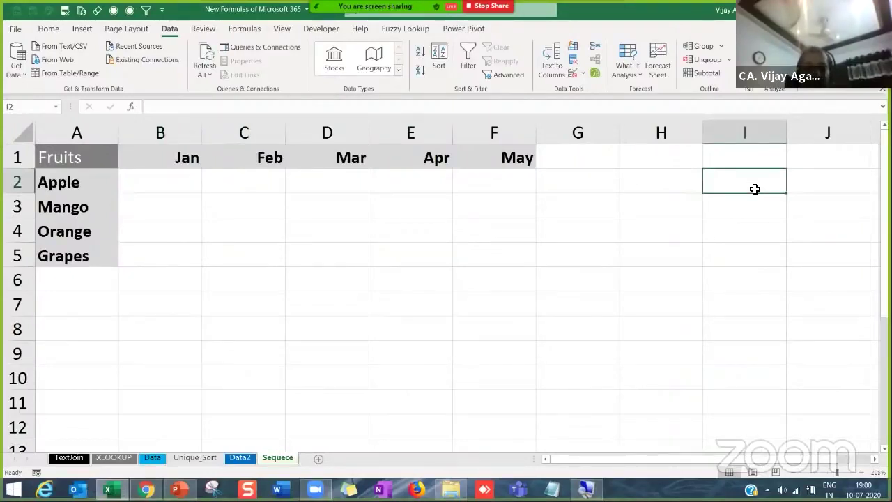
{"action": "type", "text": "1"}
{"action": "key", "text": "Return"}
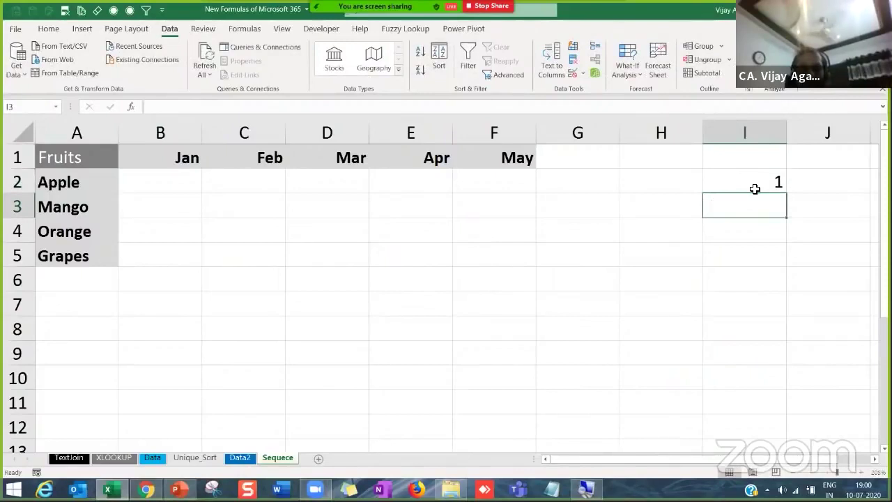
{"action": "type", "text": "4"}
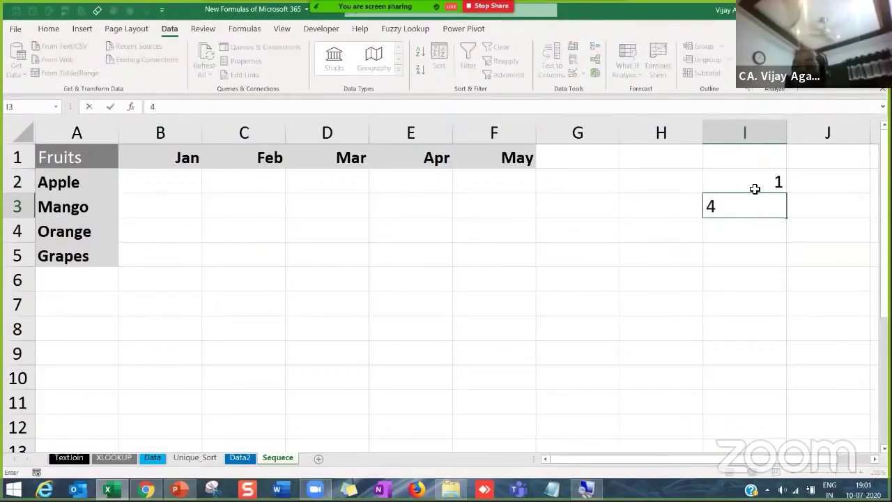
{"action": "key", "text": "Return"}
- Fill the step-3 series from 1 to 25 down I2:I10 and select it
{"action": "left_click", "coordinate": [755, 187]}
{"action": "left_click", "coordinate": [770, 208]}
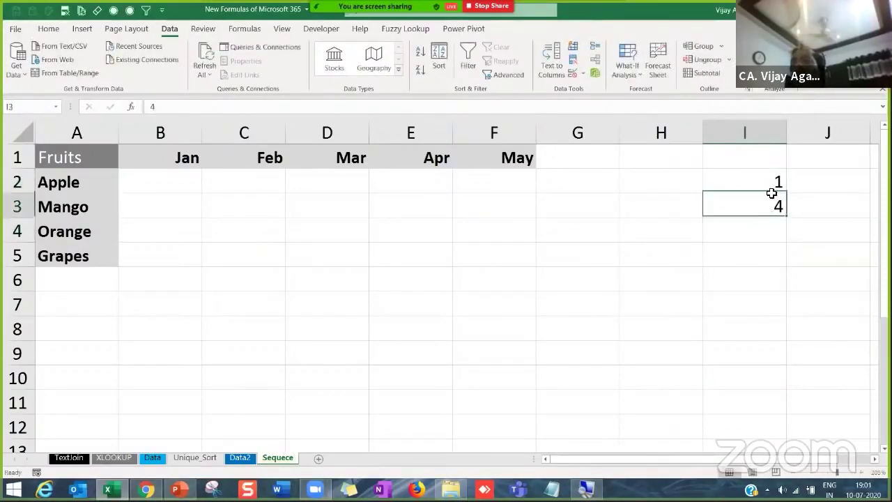
{"action": "left_click_drag", "start_coordinate": [774, 182], "coordinate": [785, 395]}
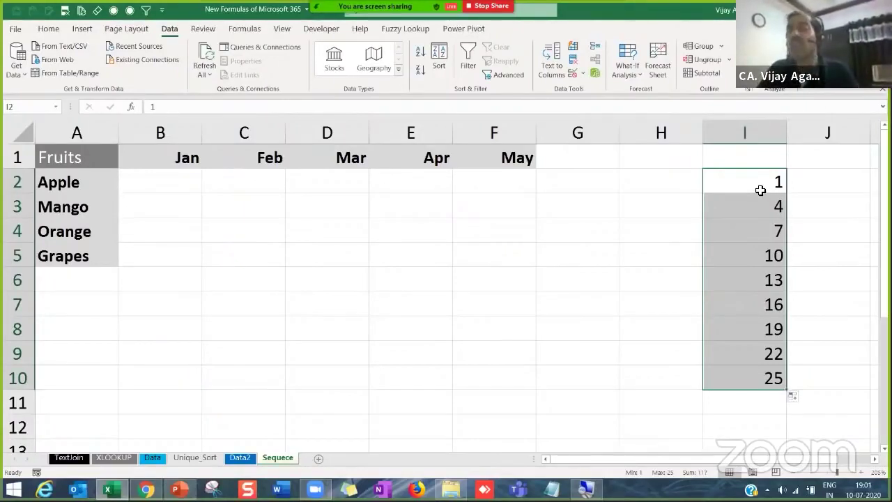
{"action": "left_click_drag", "start_coordinate": [756, 183], "coordinate": [753, 371]}
- Clear the trial series, then enter =SEQUENCE(5) in I1 to spill 1 to 5 down I1:I5
{"action": "key", "text": "Delete"}
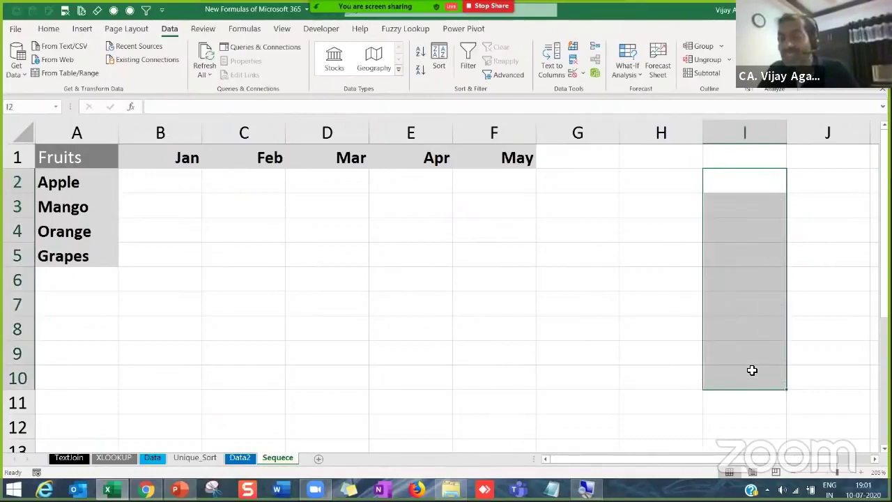
{"action": "left_click", "coordinate": [488, 359]}
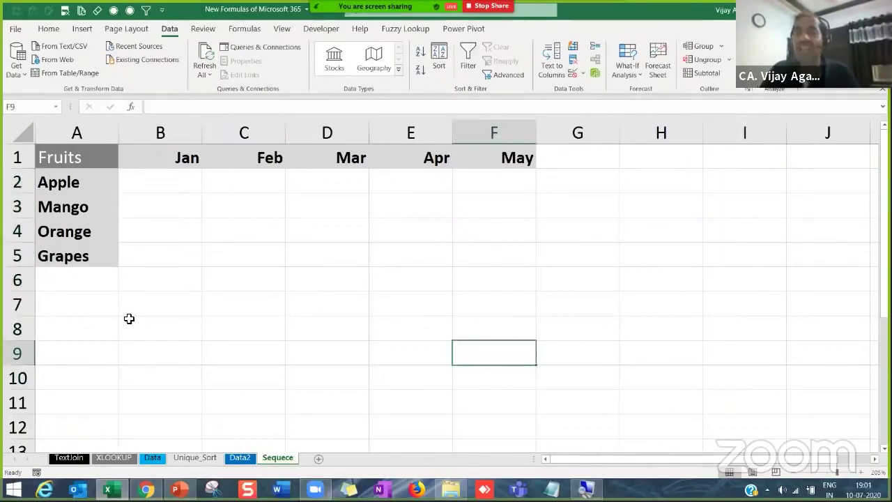
{"action": "left_click", "coordinate": [731, 154]}
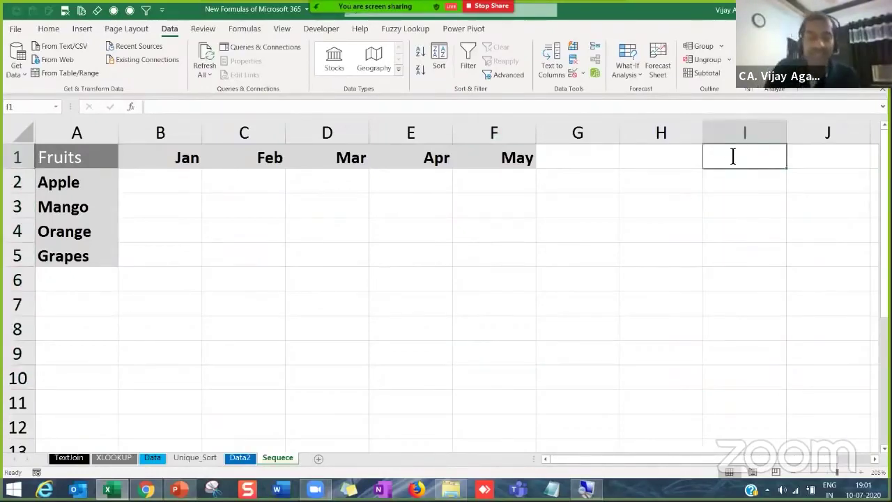
{"action": "type", "text": "=sequ"}
{"action": "key", "text": "Tab"}
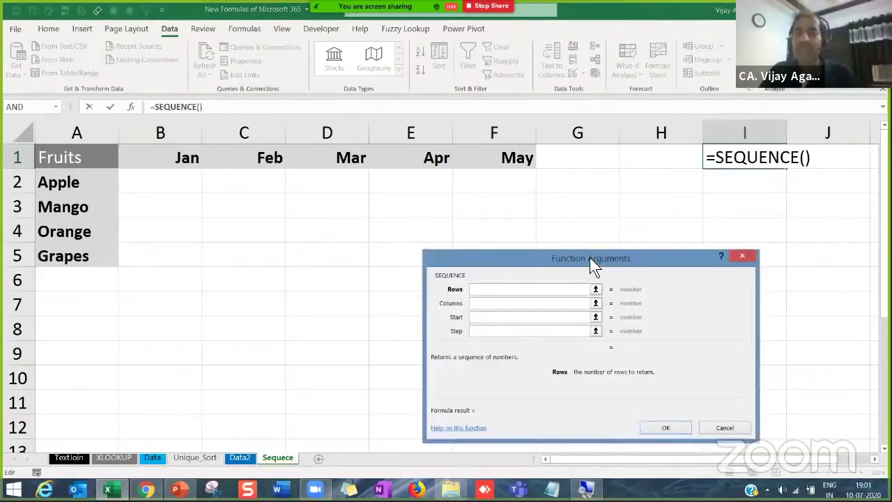
{"action": "left_click_drag", "start_coordinate": [590, 257], "coordinate": [503, 159]}
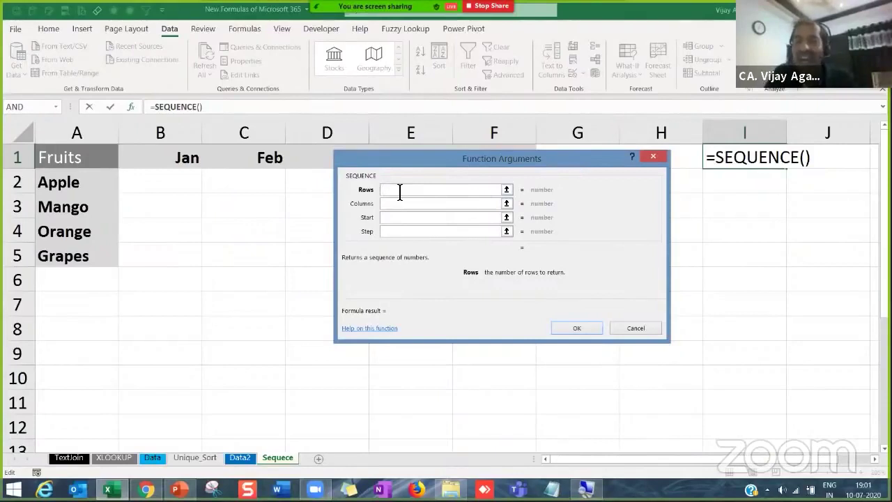
{"action": "type", "text": "5"}
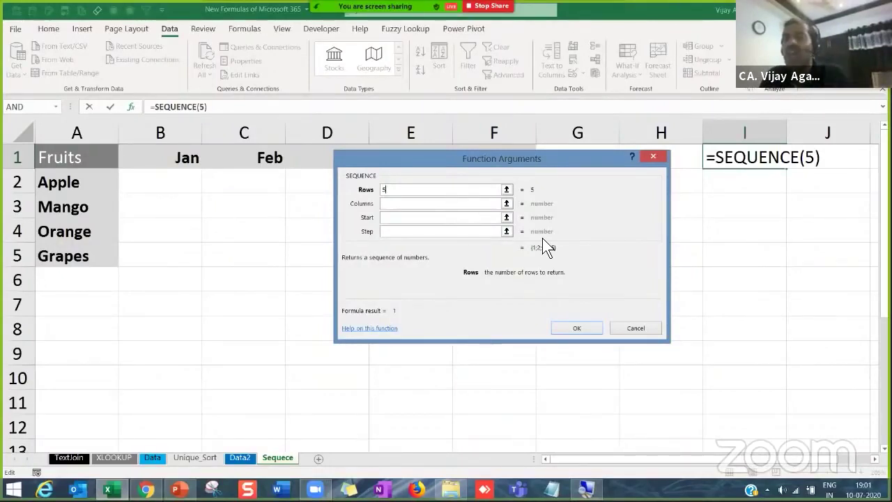
{"action": "left_click", "coordinate": [573, 328]}
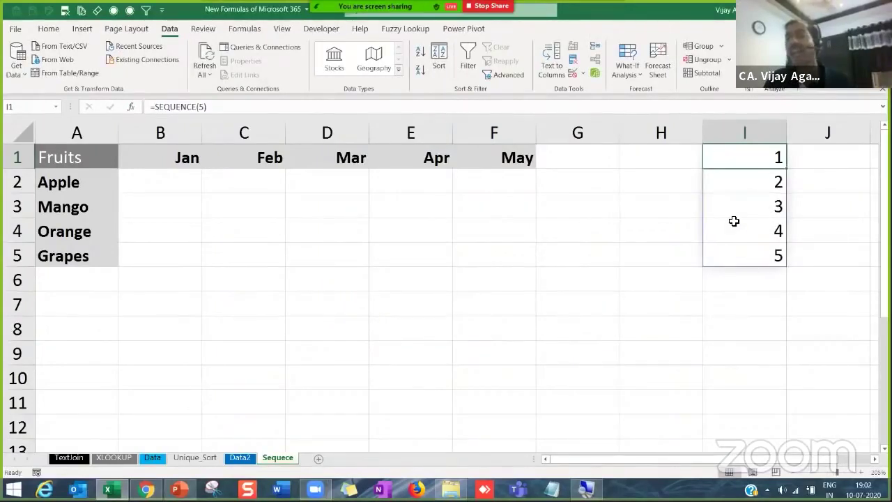
- Type a word into I3 to block the spill and see #SPILL! in I1
{"action": "left_click", "coordinate": [761, 213]}
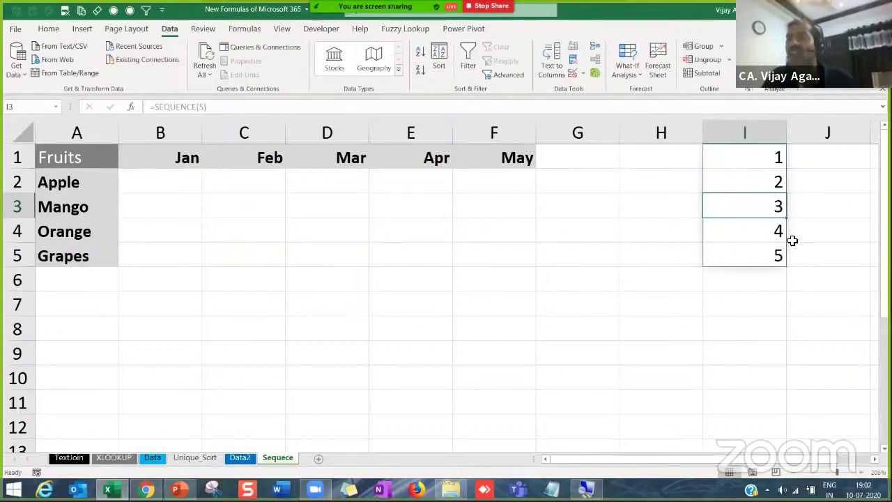
{"action": "type", "text": "vijay"}
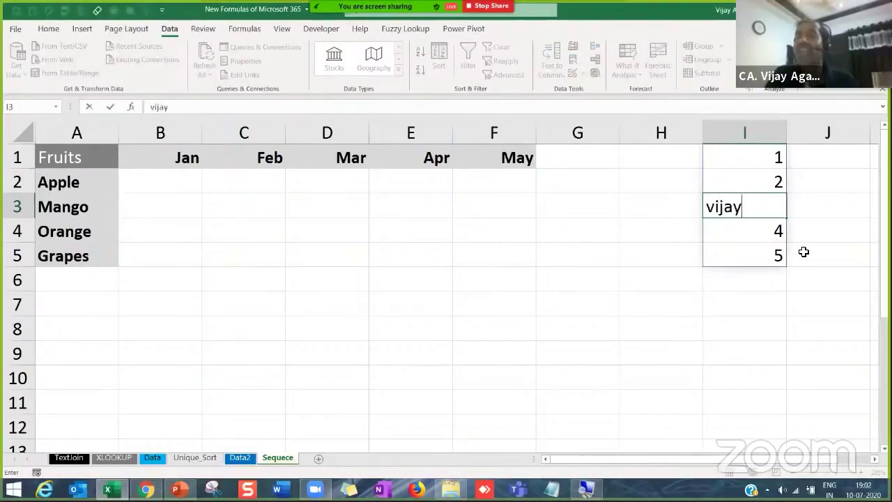
{"action": "key", "text": "Return"}
{"action": "key", "text": "Up"}
{"action": "key", "text": "Up"}
{"action": "key", "text": "Up"}
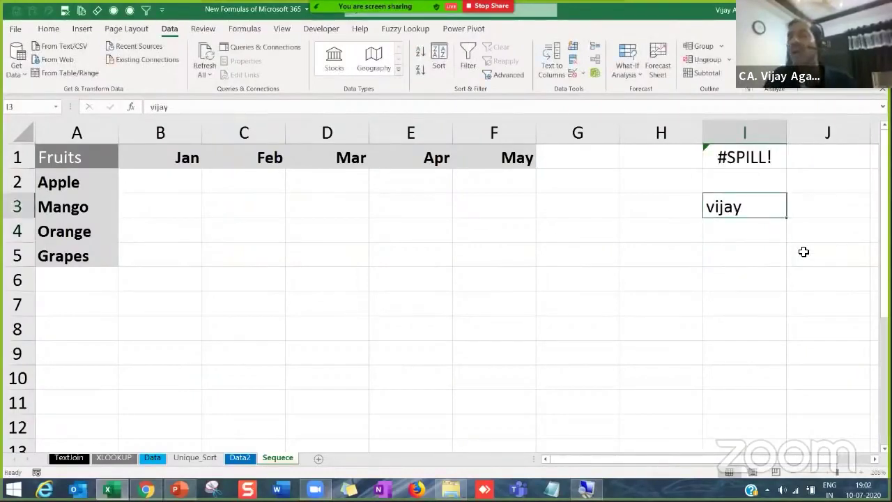
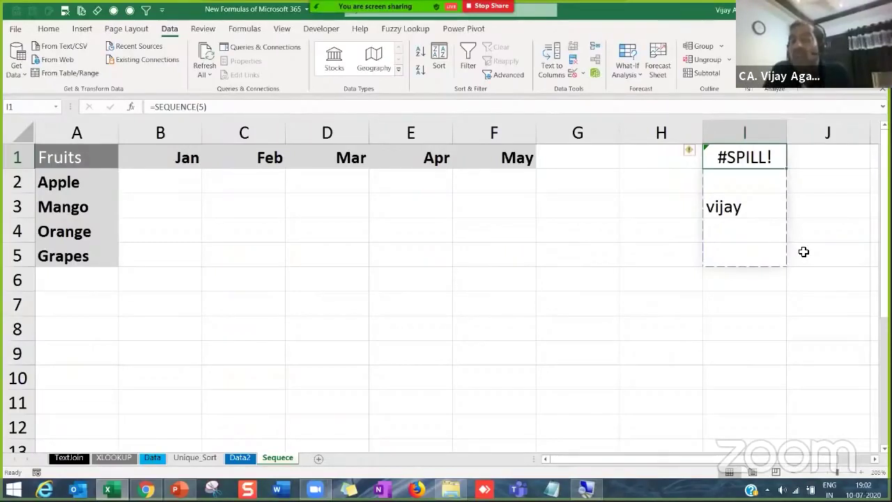
- Delete the stray text in I3 so =SEQUENCE(5) spills 1 to 5 down I1:I5
{"action": "left_click", "coordinate": [750, 213]}
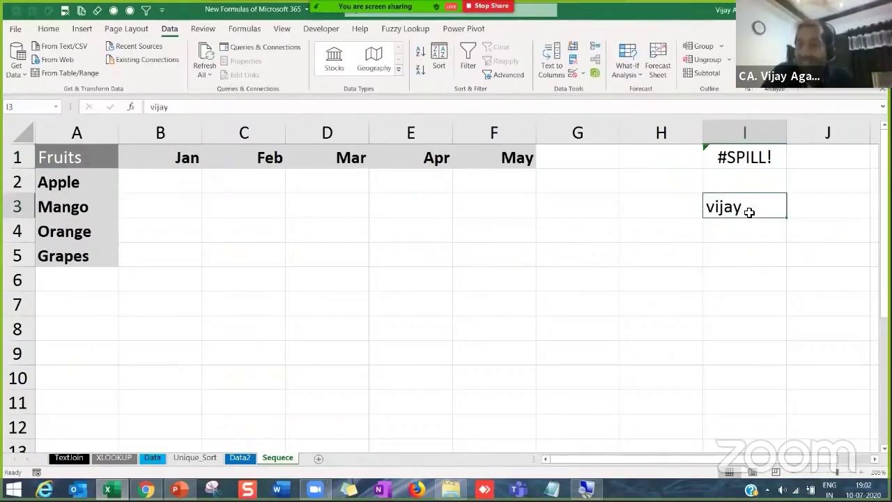
{"action": "key", "text": "Delete"}
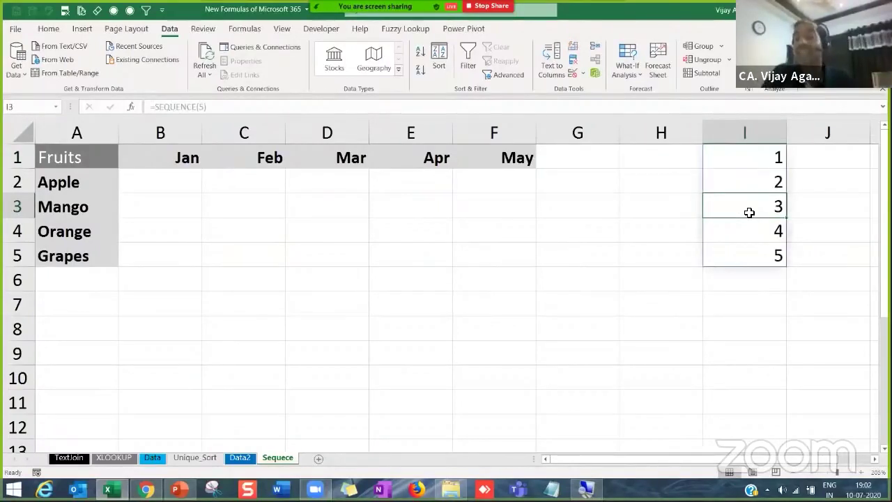
{"action": "left_click_drag", "start_coordinate": [765, 159], "coordinate": [763, 249]}
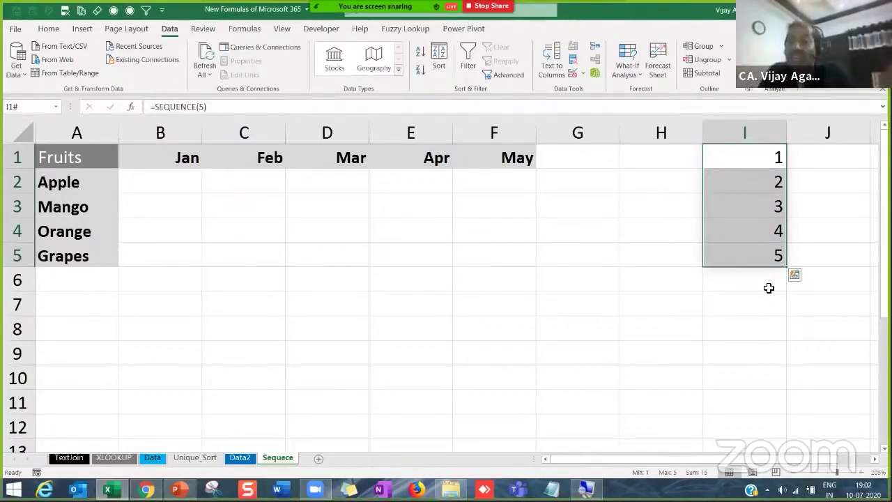
{"action": "left_click", "coordinate": [154, 184]}
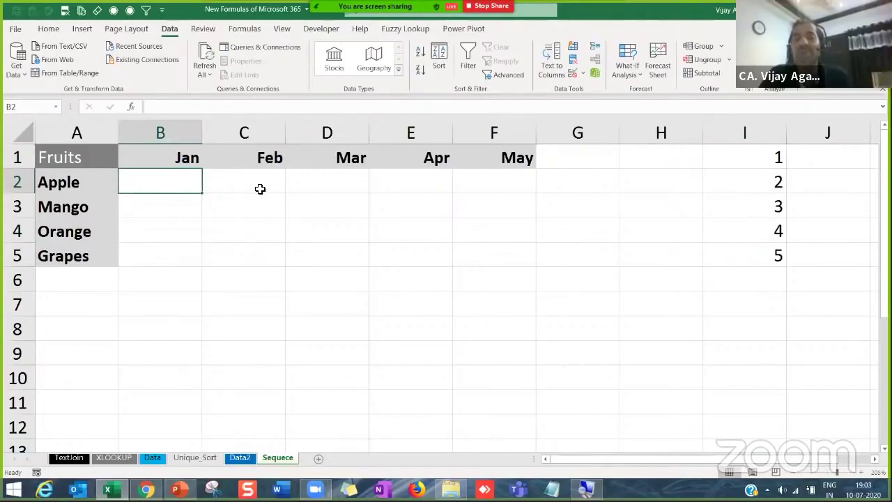
- Enter =SEQUENCE in B2 with Rows 4, Columns 5, Start 100, Step 10 via Function Arguments
{"action": "type", "text": "=seque"}
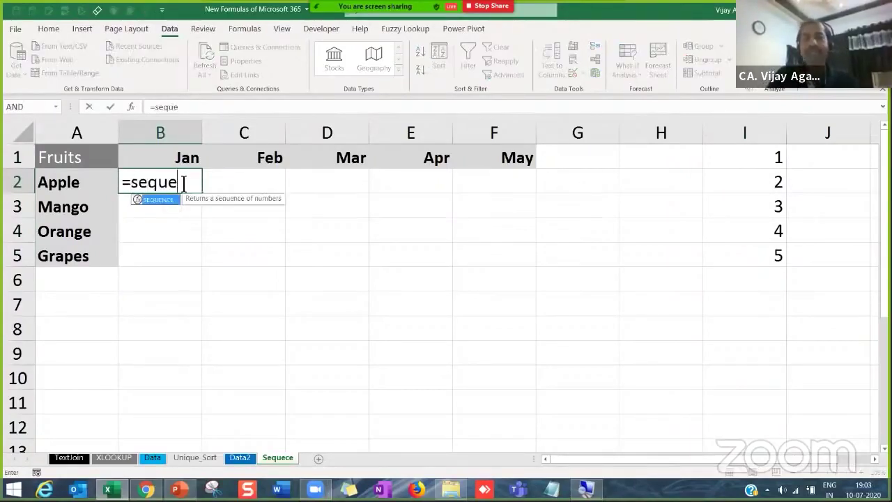
{"action": "key", "text": "Tab"}
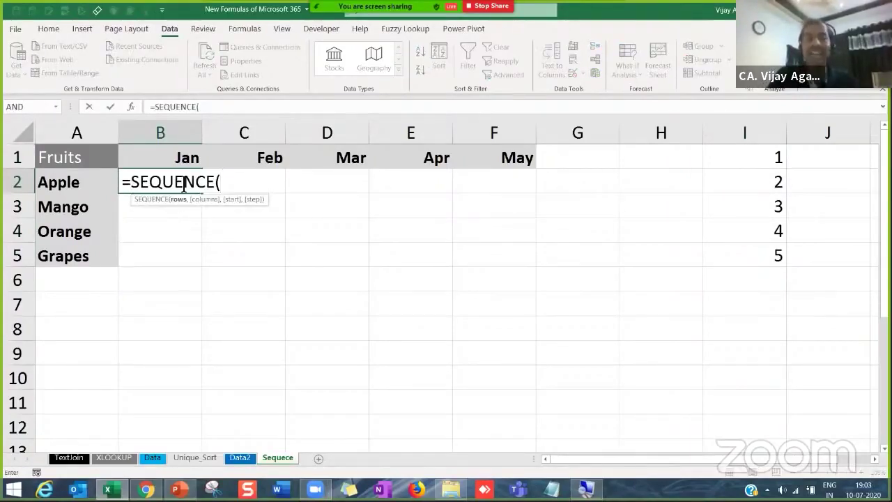
{"action": "left_click", "coordinate": [133, 107]}
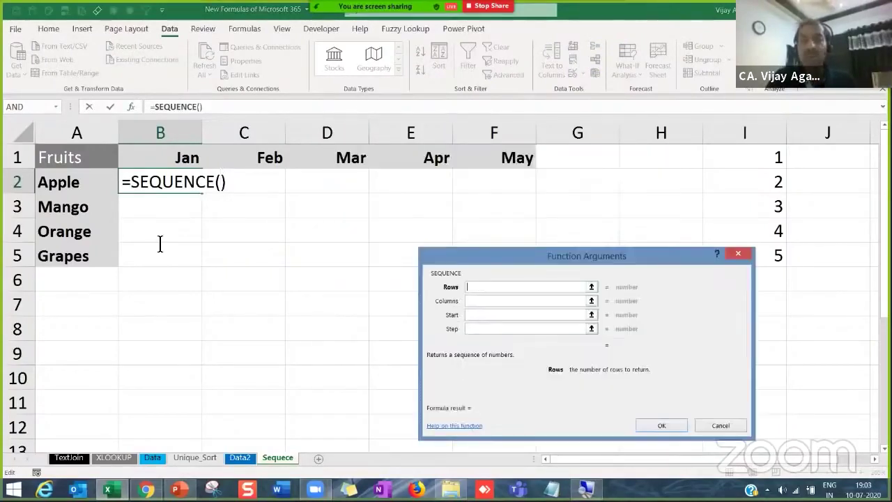
{"action": "type", "text": "4"}
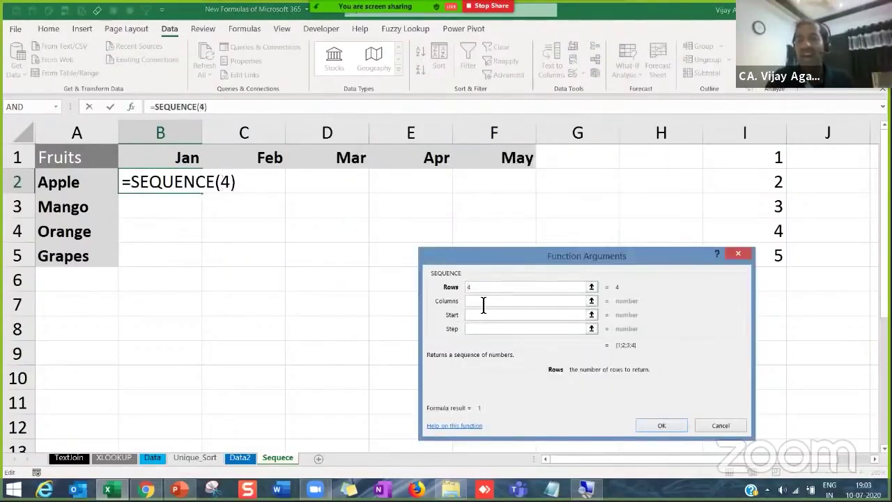
{"action": "left_click", "coordinate": [484, 305]}
{"action": "type", "text": "5"}
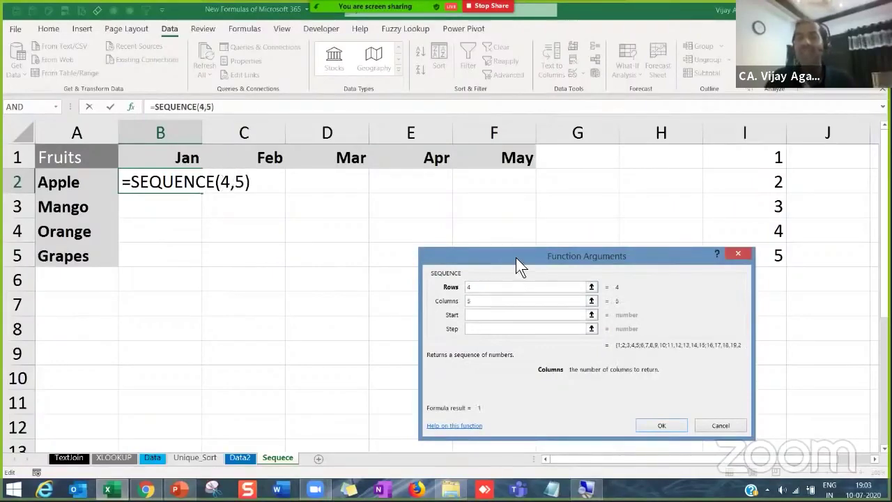
{"action": "left_click_drag", "start_coordinate": [515, 257], "coordinate": [416, 168]}
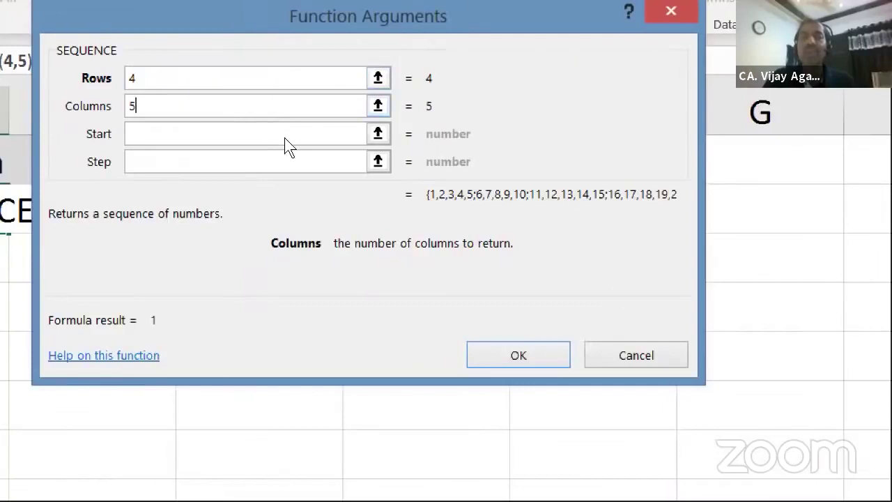
{"action": "left_click", "coordinate": [278, 143]}
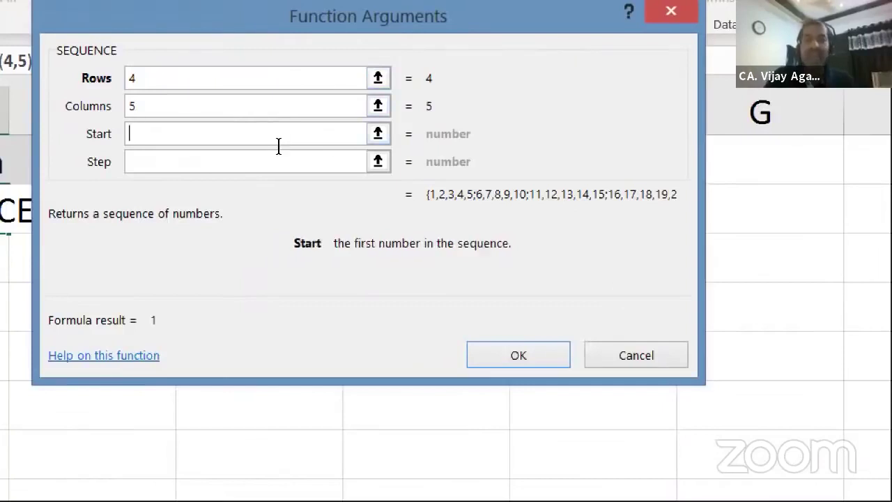
{"action": "type", "text": "10"}
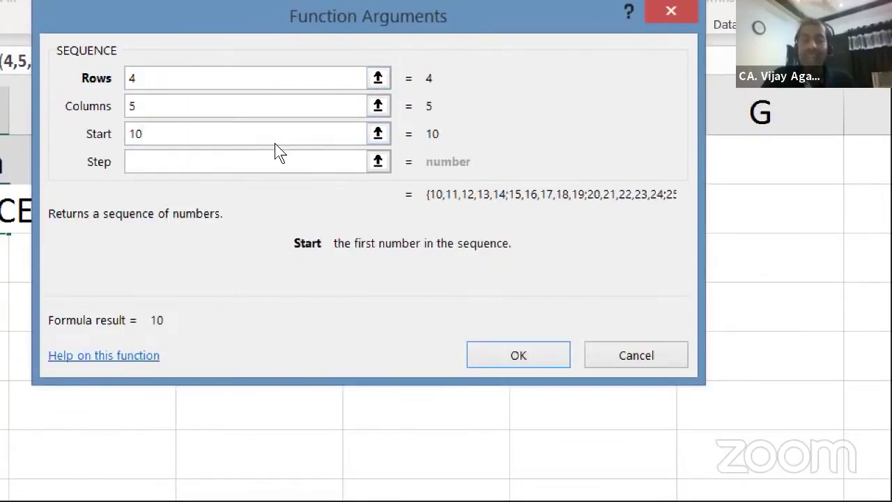
{"action": "type", "text": "0"}
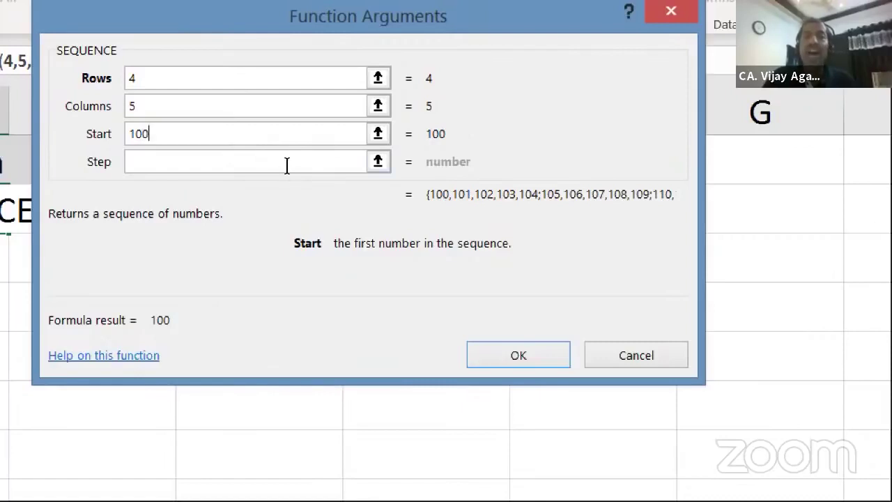
{"action": "left_click", "coordinate": [285, 161]}
{"action": "type", "text": "10"}
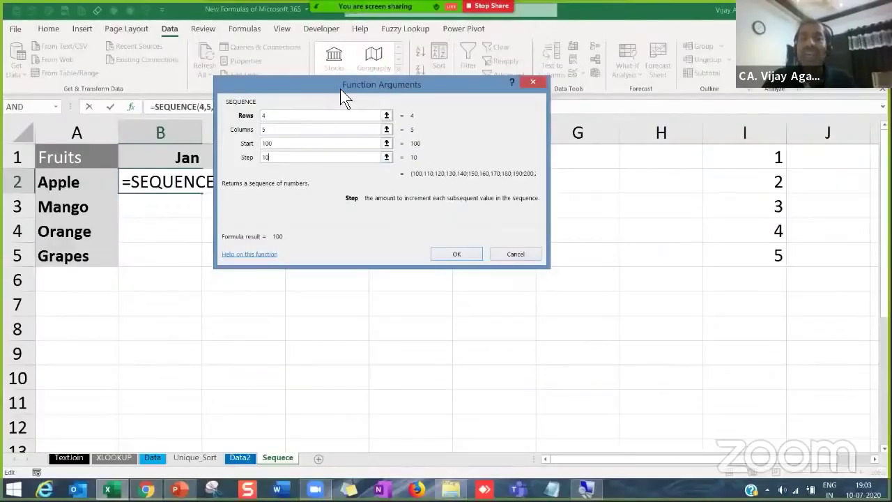
{"action": "left_click_drag", "start_coordinate": [340, 89], "coordinate": [540, 222]}
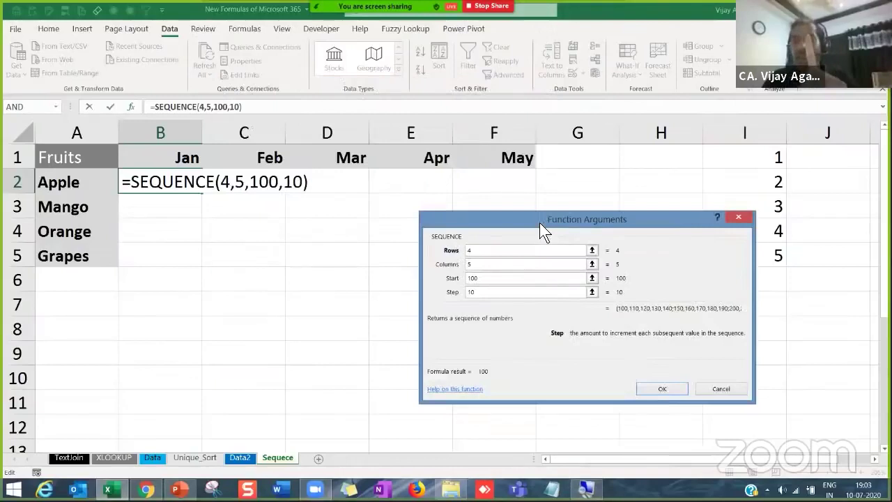
{"action": "left_click", "coordinate": [662, 389]}
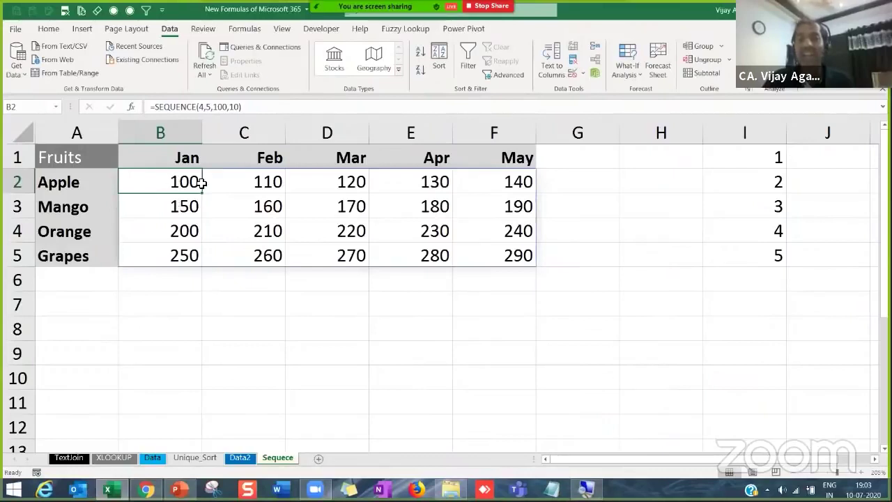
- Check the spilled SEQUENCE values along rows 2 and 3
{"action": "left_click", "coordinate": [265, 182]}
{"action": "left_click", "coordinate": [349, 181]}
{"action": "left_click", "coordinate": [440, 181]}
{"action": "left_click", "coordinate": [499, 183]}
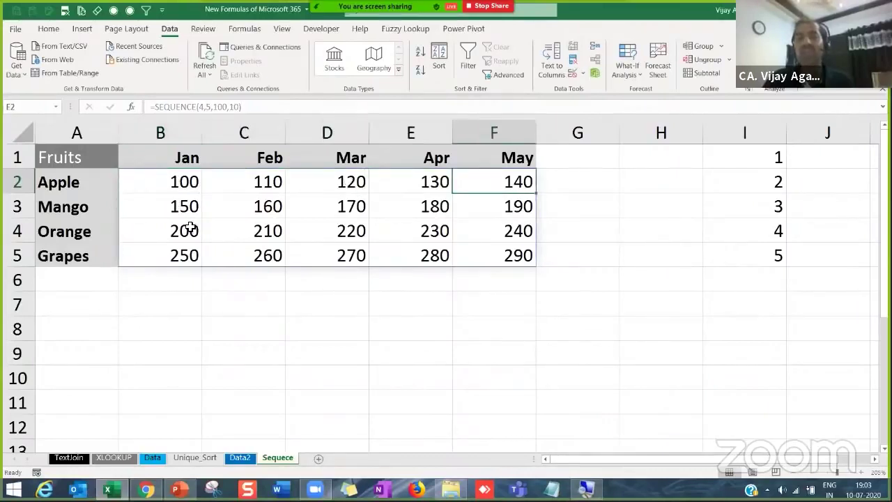
{"action": "left_click", "coordinate": [174, 206]}
{"action": "left_click", "coordinate": [258, 206]}
{"action": "left_click", "coordinate": [352, 208]}
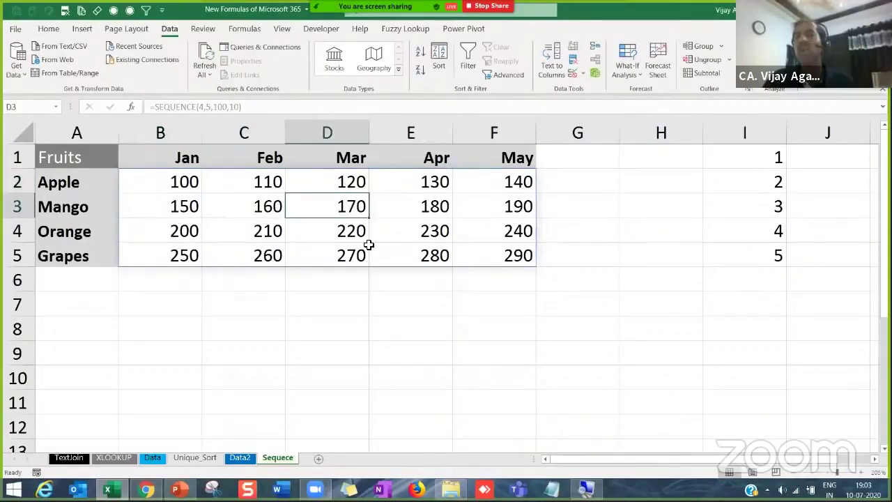
- Insert two blank rows above the fruits-by-month table
{"action": "left_click", "coordinate": [19, 159]}
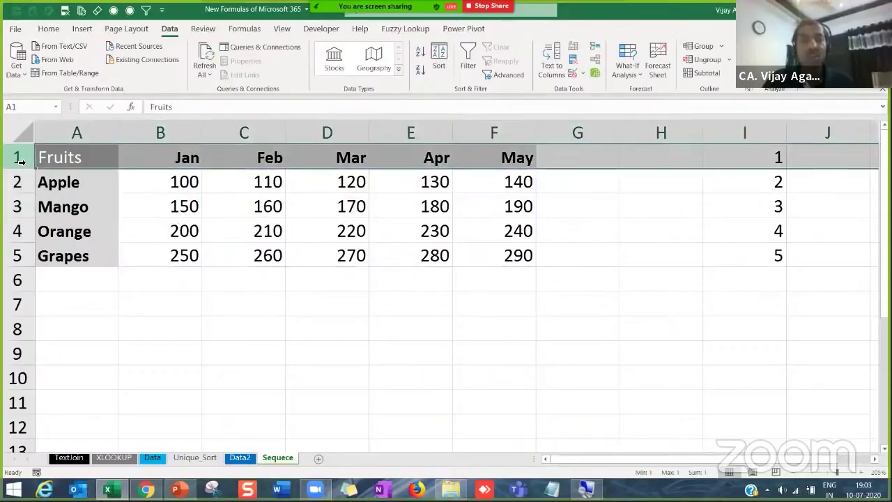
{"action": "right_click", "coordinate": [21, 158]}
{"action": "left_click", "coordinate": [55, 256]}
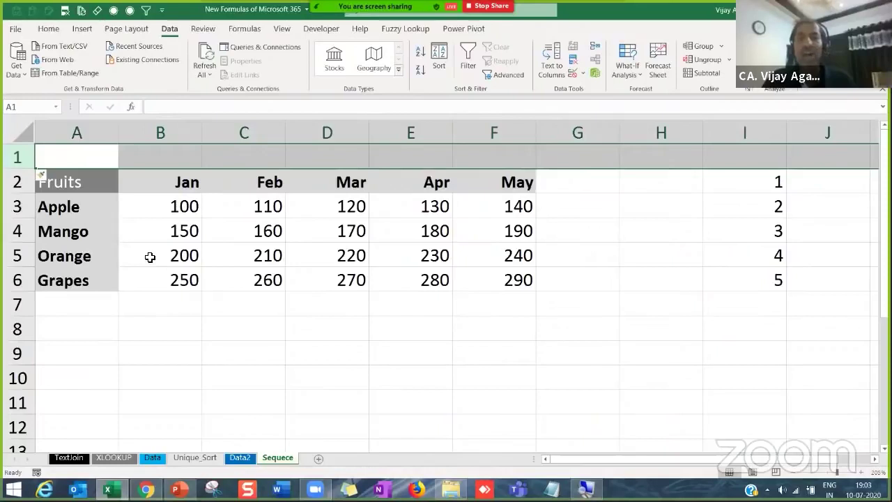
{"action": "key", "text": "F4"}
- Label B1 'Start Number' and D1 'Step'
{"action": "left_click", "coordinate": [240, 154]}
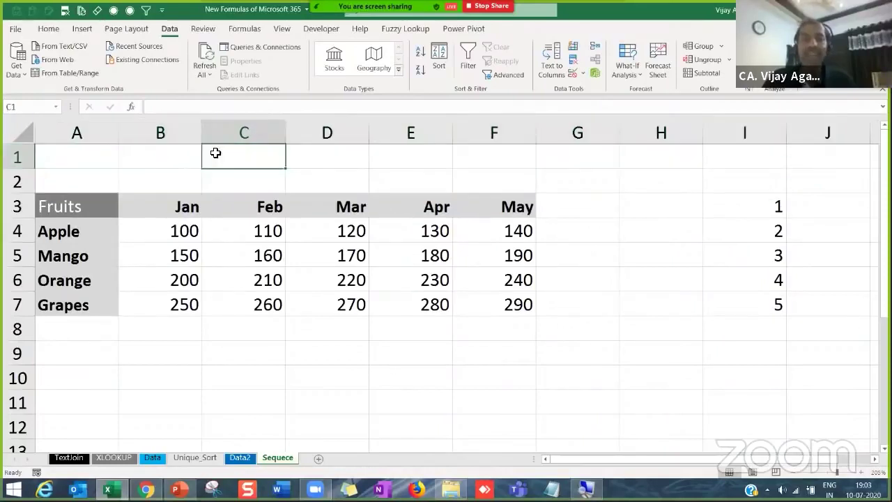
{"action": "left_click", "coordinate": [193, 151]}
{"action": "type", "text": "Start Njumb"}
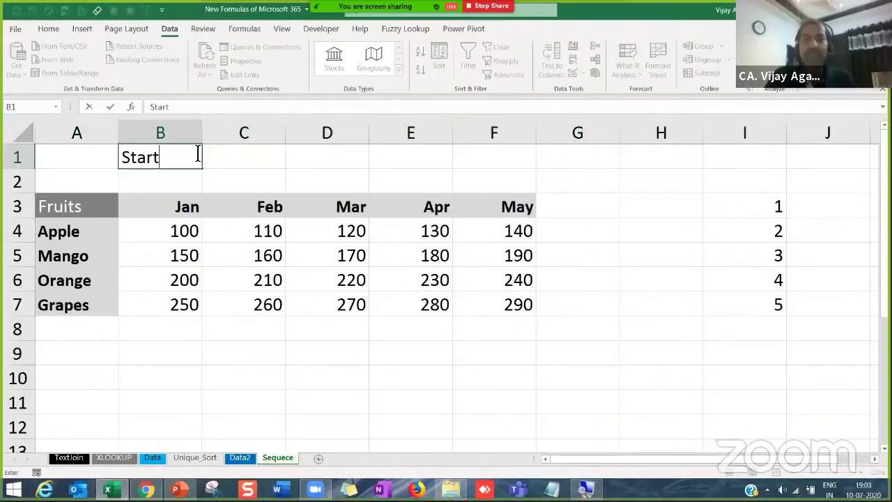
{"action": "key", "text": "BackSpace"}
{"action": "key", "text": "BackSpace"}
{"action": "key", "text": "BackSpace"}
{"action": "key", "text": "BackSpace"}
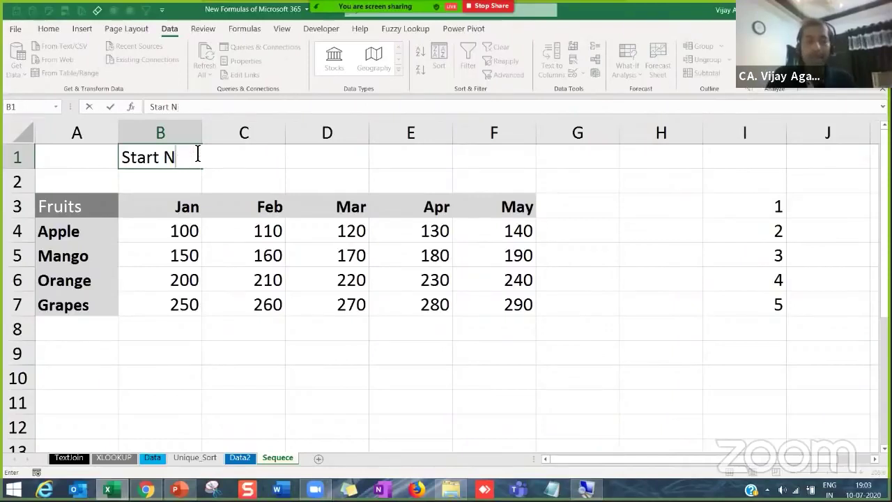
{"action": "type", "text": "umber"}
{"action": "key", "text": "ctrl+Return"}
{"action": "key", "text": "Tab"}
{"action": "key", "text": "Tab"}
{"action": "type", "text": "Step"}
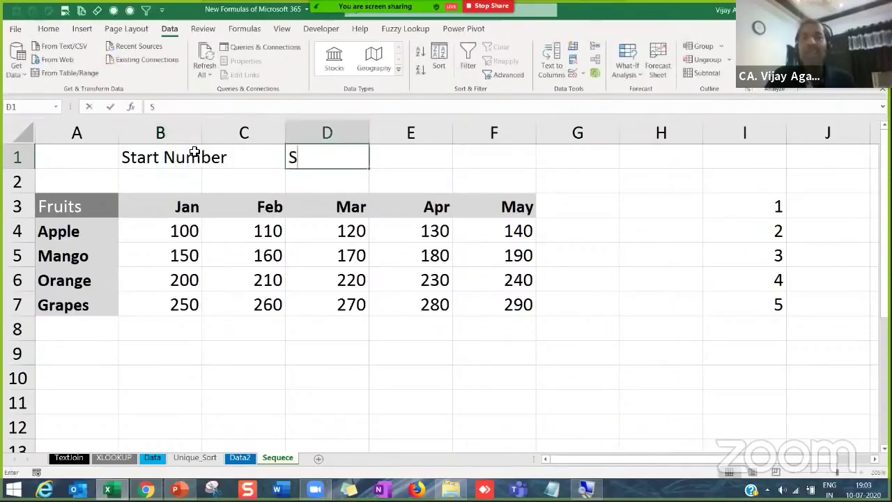
{"action": "key", "text": "Return"}
- Enter start value 100 in C1 and step value 10 in E1
{"action": "left_click", "coordinate": [194, 152]}
{"action": "key", "text": "Right"}
{"action": "key", "text": "Right"}
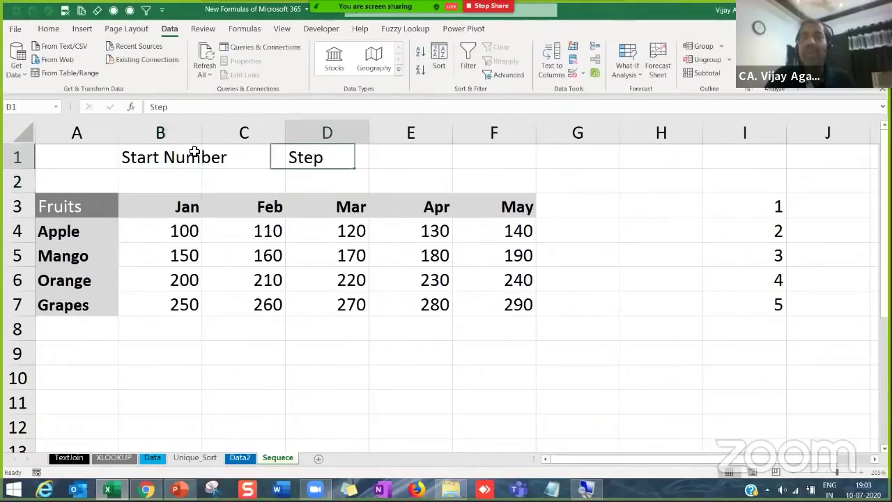
{"action": "key", "text": "Right"}
{"action": "key", "text": "Left"}
{"action": "key", "text": "Left"}
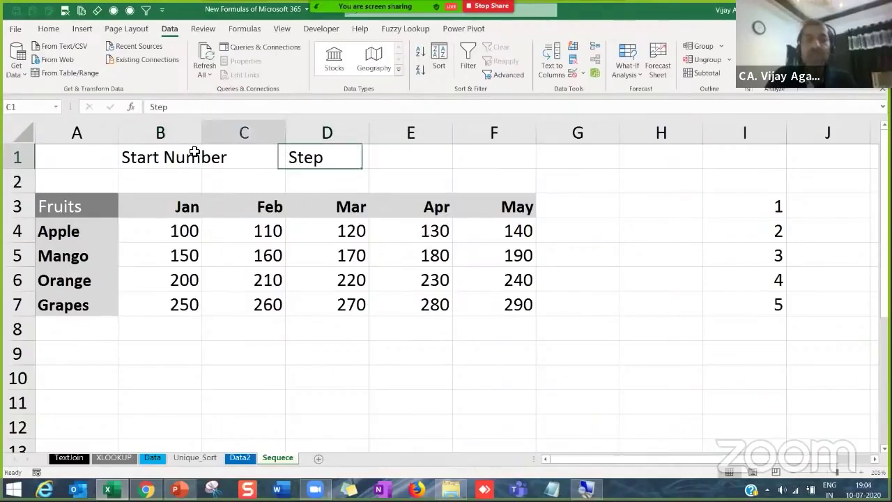
{"action": "type", "text": "100"}
{"action": "key", "text": "Tab"}
{"action": "key", "text": "Tab"}
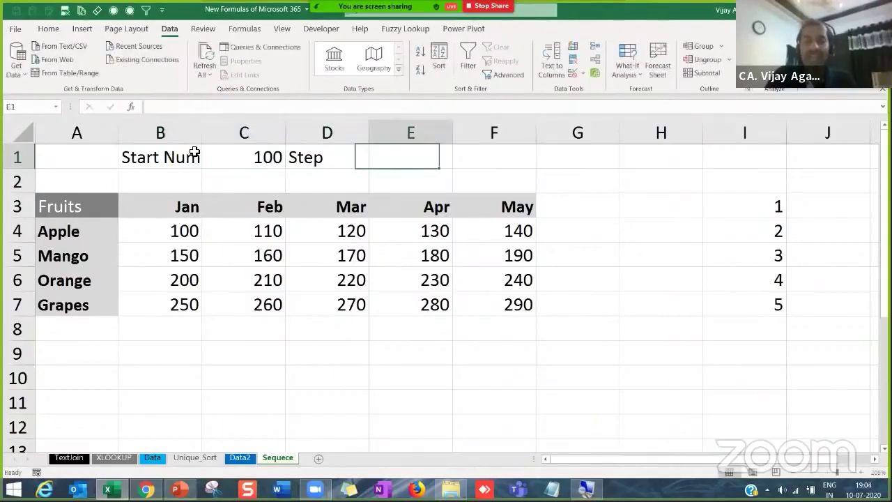
{"action": "type", "text": "10"}
{"action": "key", "text": "Return"}
- Change the B4 formula to =SEQUENCE(4,5,C1,E1)
{"action": "left_click", "coordinate": [171, 231]}
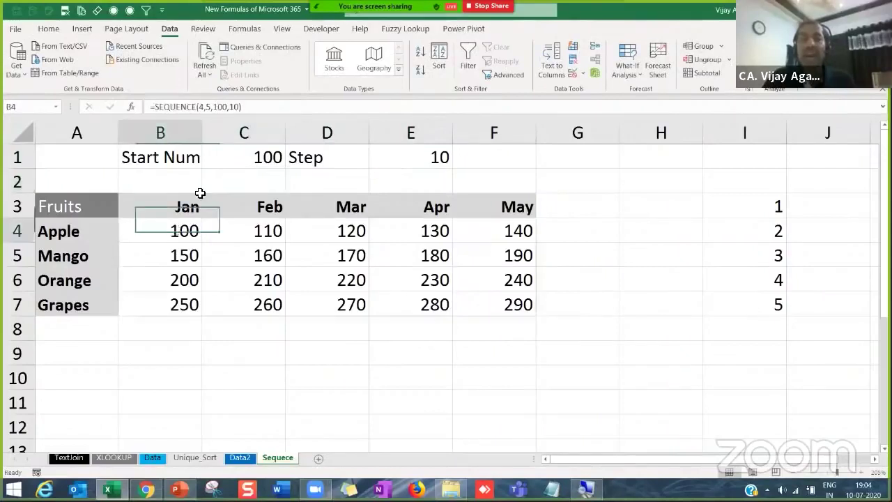
{"action": "double_click", "coordinate": [220, 107]}
{"action": "left_click", "coordinate": [244, 154]}
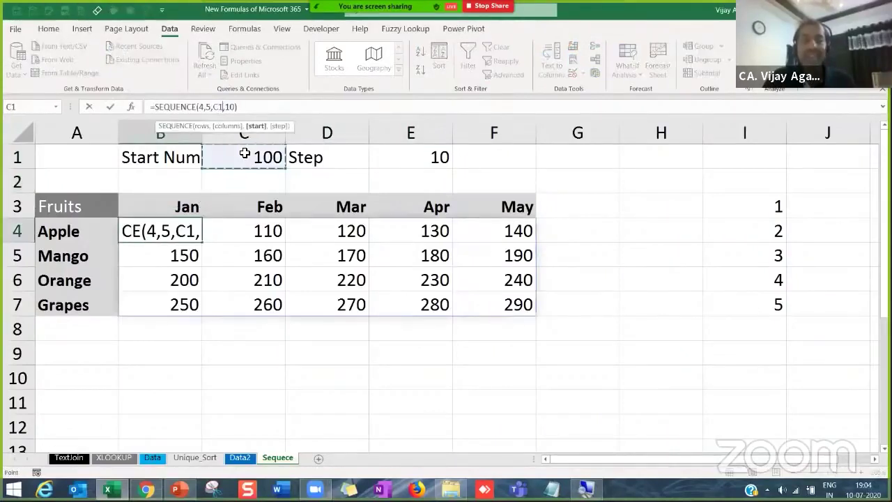
{"action": "type", "text": ")"}
{"action": "double_click", "coordinate": [229, 106]}
{"action": "left_click", "coordinate": [418, 156]}
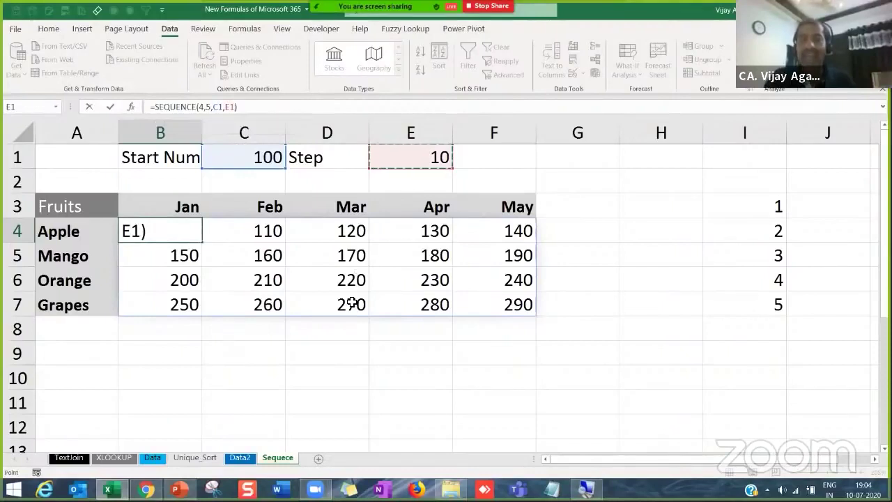
{"action": "key", "text": "Return"}
- Change the start number in C1 to 1000 and the step in E1 to 1
{"action": "left_click", "coordinate": [265, 159]}
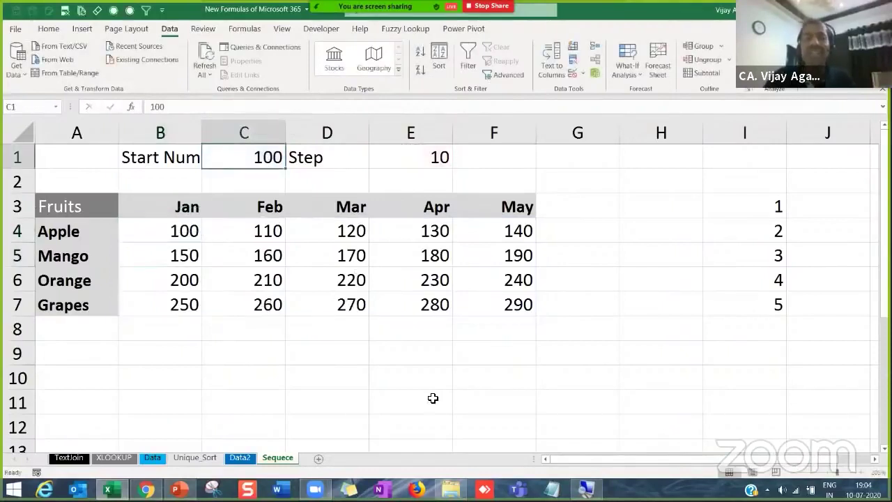
{"action": "type", "text": "1000"}
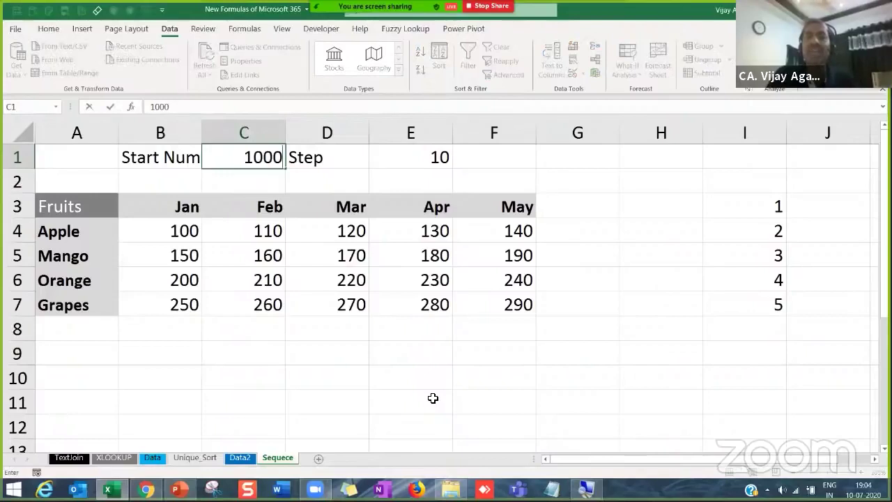
{"action": "key", "text": "Return"}
{"action": "key", "text": "Up"}
{"action": "key", "text": "Right"}
{"action": "key", "text": "Right"}
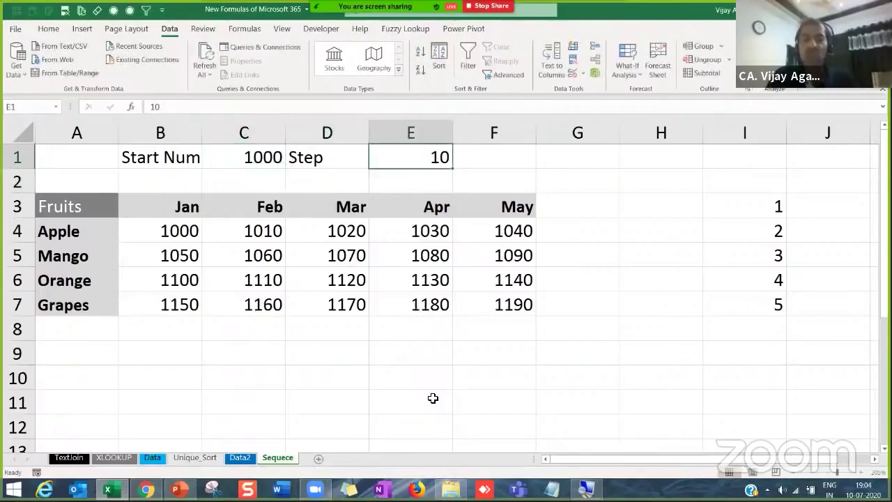
{"action": "type", "text": "1"}
{"action": "key", "text": "Return"}
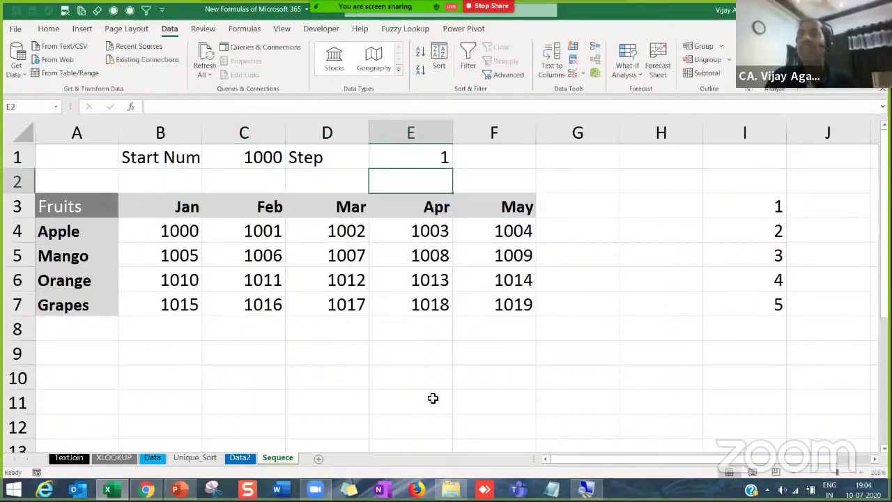
{"action": "key", "text": "Up"}
{"action": "key", "text": "Left"}
{"action": "key", "text": "Left"}
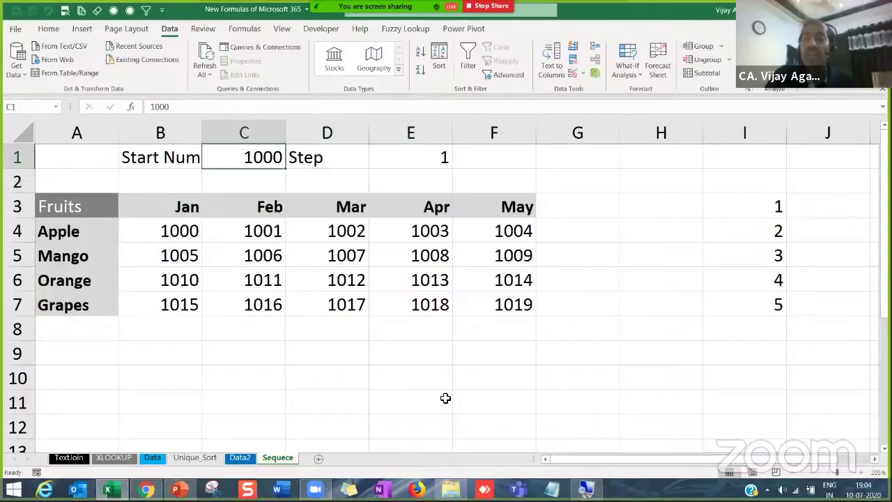
- Label G1 'Rows' and G2 'Columns'
{"action": "left_click", "coordinate": [589, 158]}
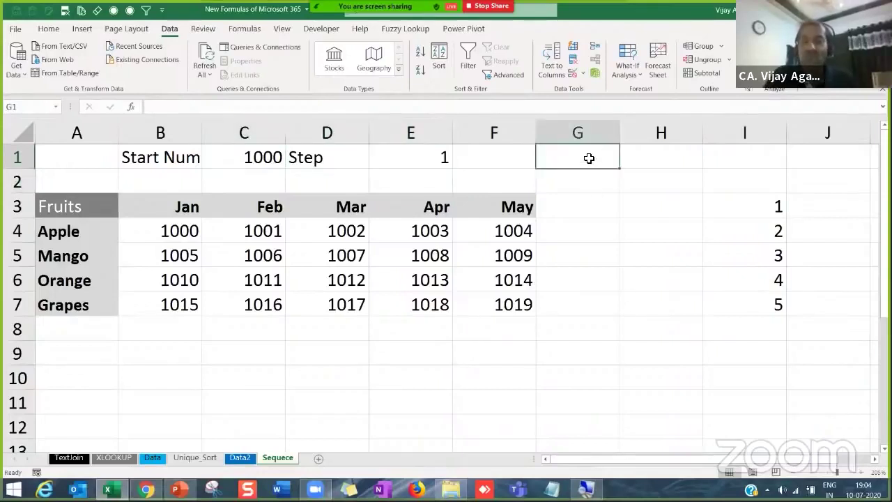
{"action": "key", "text": "Left"}
{"action": "key", "text": "Right"}
{"action": "type", "text": "Row"}
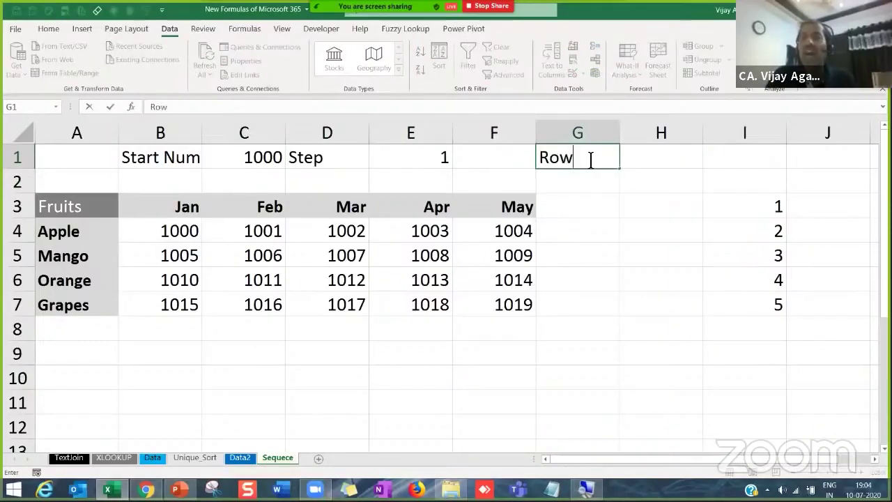
{"action": "type", "text": "s"}
{"action": "key", "text": "Tab"}
{"action": "key", "text": "Left"}
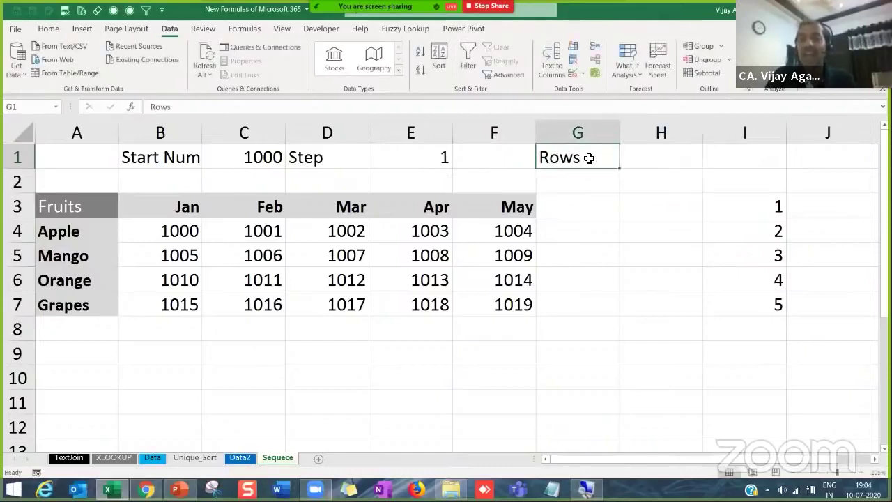
{"action": "key", "text": "Right"}
{"action": "key", "text": "Left"}
{"action": "key", "text": "Down"}
{"action": "type", "text": "Columns"}
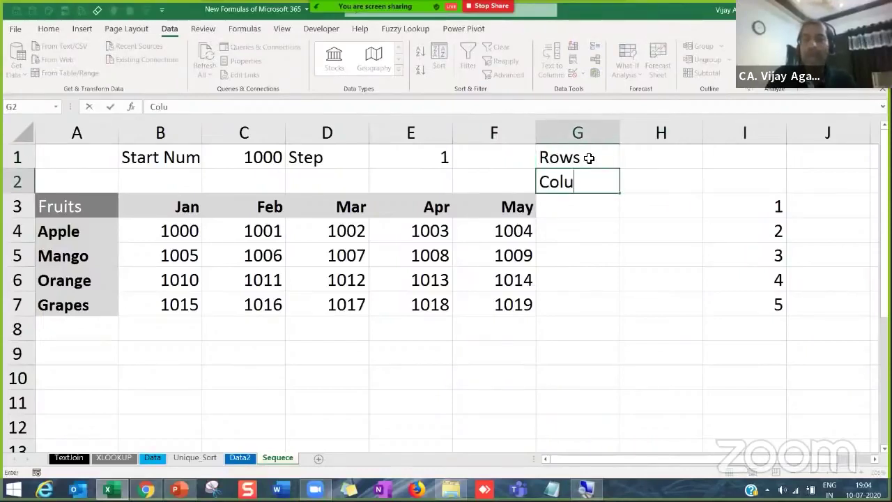
{"action": "key", "text": "ctrl+Return"}
- Enter row count 4 in H1 and column count 5 in H2
{"action": "key", "text": "Up"}
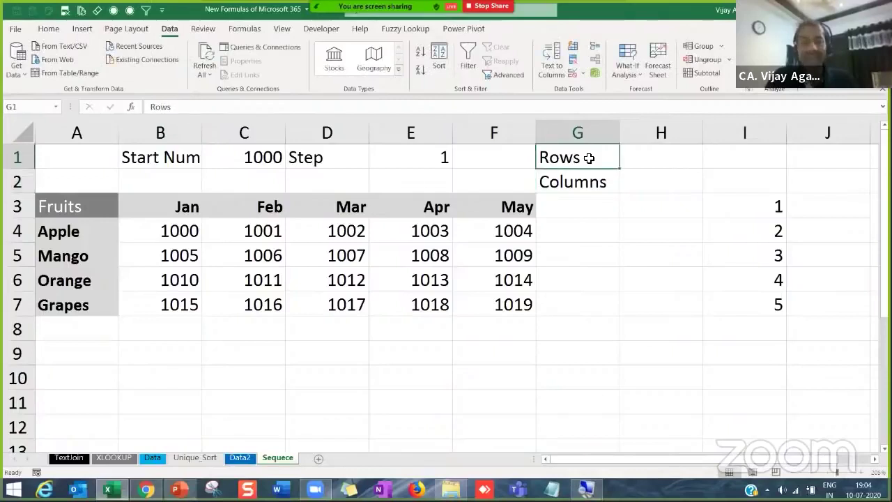
{"action": "key", "text": "Right"}
{"action": "type", "text": "4"}
{"action": "key", "text": "Return"}
{"action": "type", "text": "5"}
{"action": "key", "text": "Return"}
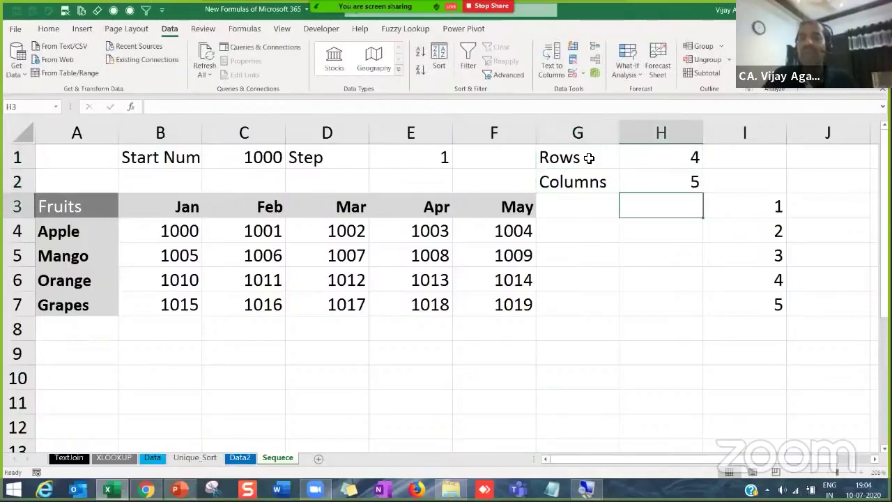
- Edit the formula to =SEQUENCE(H1,H2,C1,E1) so counts come from H1 and H2
{"action": "left_click_drag", "start_coordinate": [160, 232], "coordinate": [491, 303]}
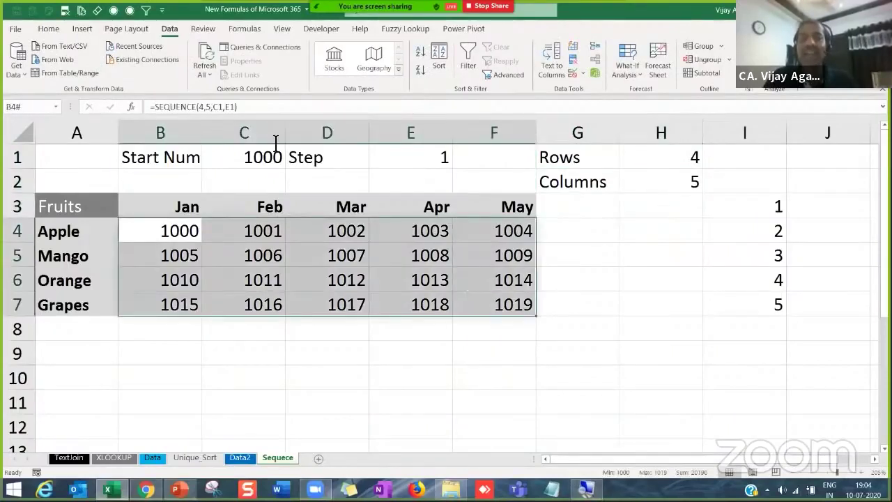
{"action": "left_click", "coordinate": [204, 110]}
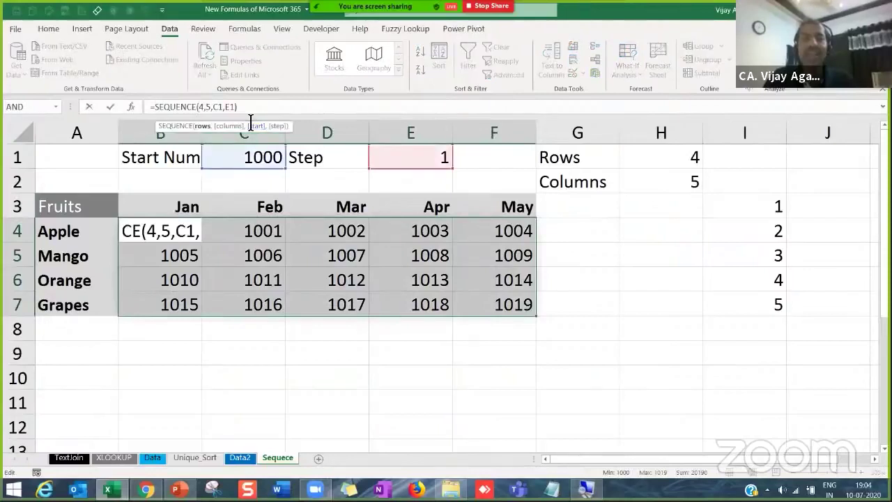
{"action": "left_click", "coordinate": [662, 160]}
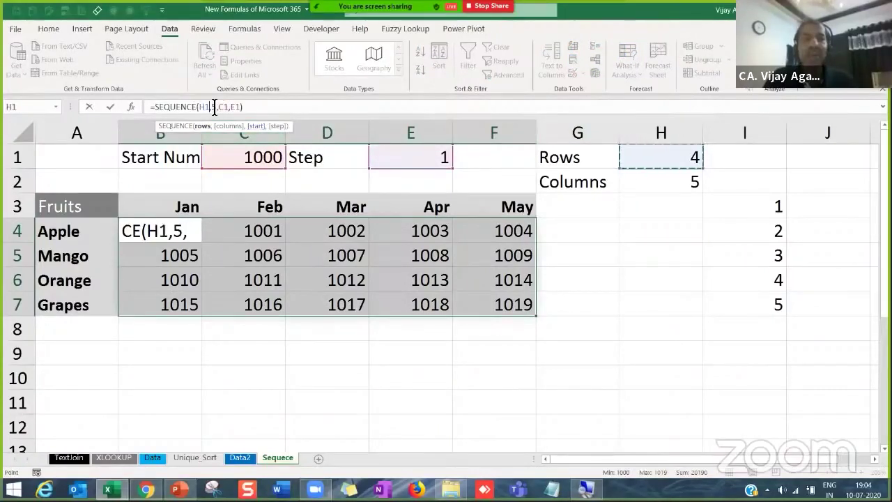
{"action": "double_click", "coordinate": [213, 107]}
{"action": "left_click", "coordinate": [678, 181]}
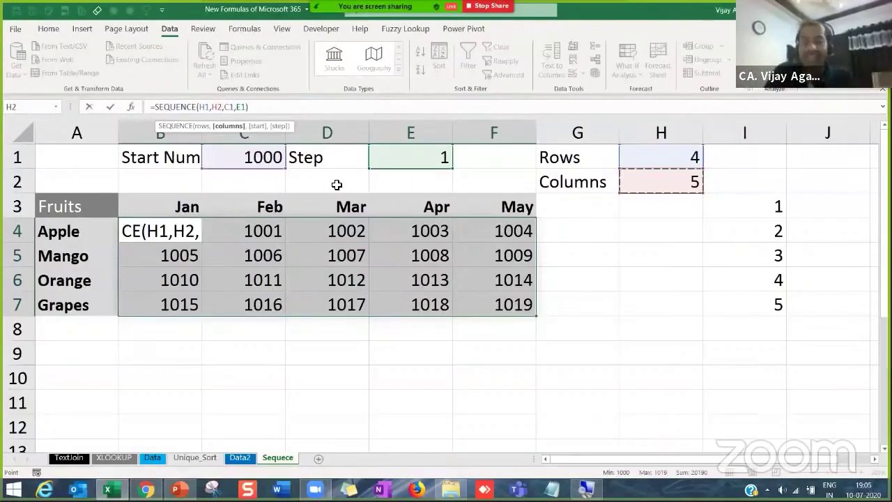
{"action": "key", "text": "Return"}
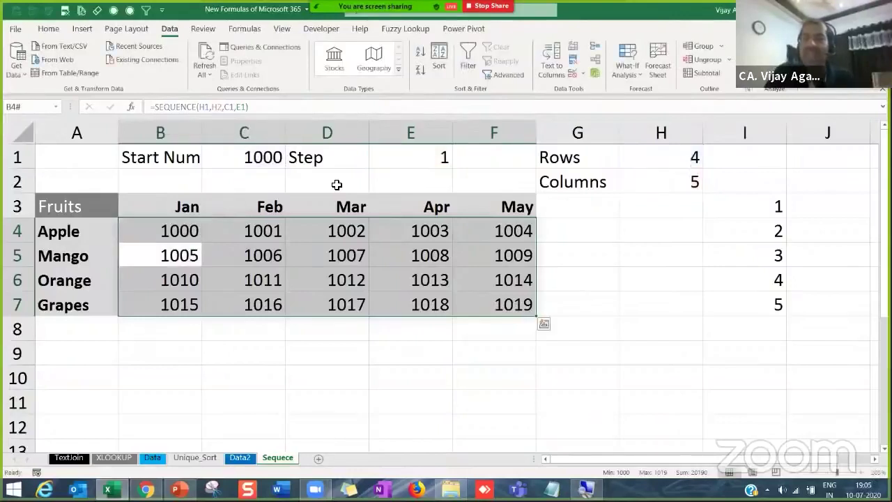
- Try 2 rows and 2 columns in H1 and H2
{"action": "left_click", "coordinate": [663, 155]}
{"action": "type", "text": "2"}
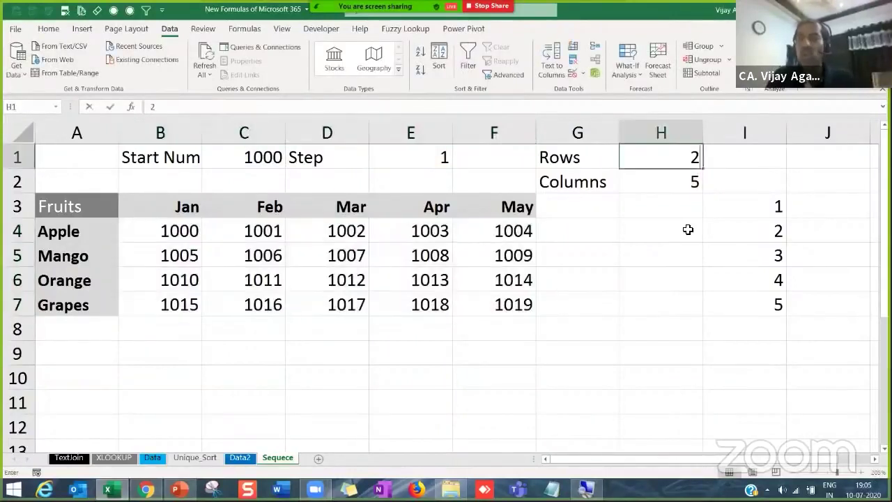
{"action": "key", "text": "Return"}
{"action": "type", "text": "2"}
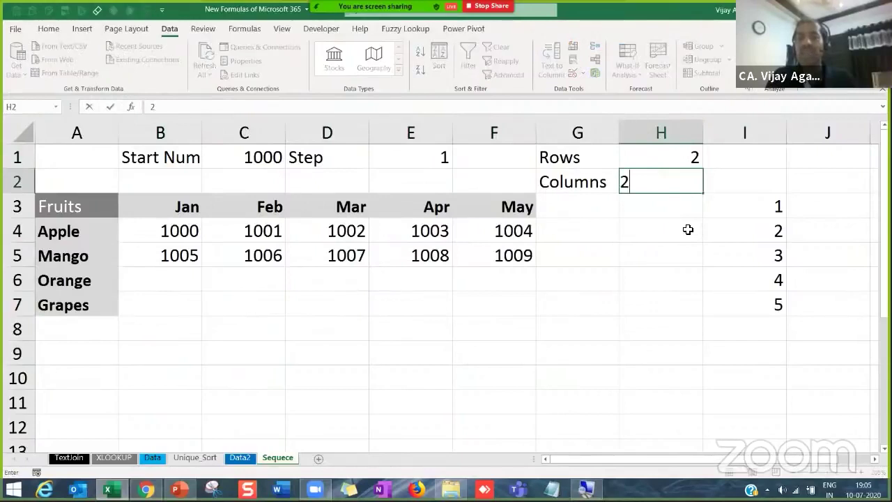
{"action": "key", "text": "Return"}
- Set H1 to 10 rows and H2 to 3 columns
{"action": "key", "text": "Up"}
{"action": "key", "text": "Up"}
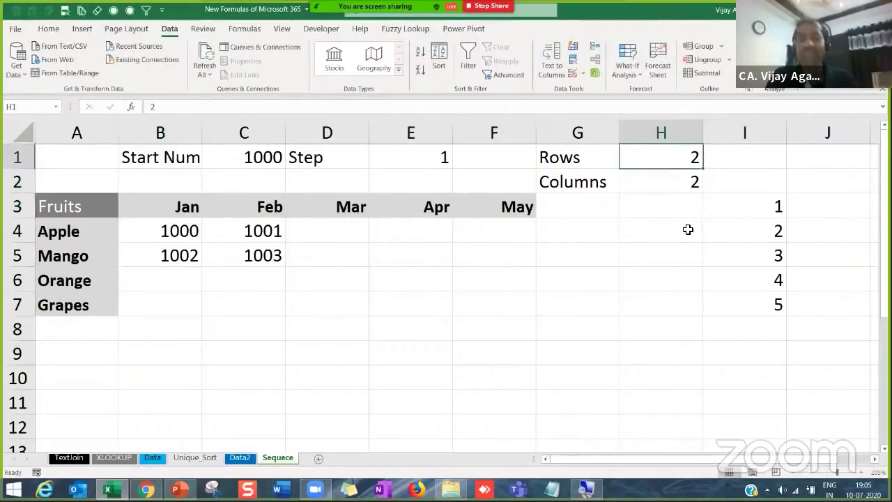
{"action": "type", "text": "10"}
{"action": "key", "text": "Return"}
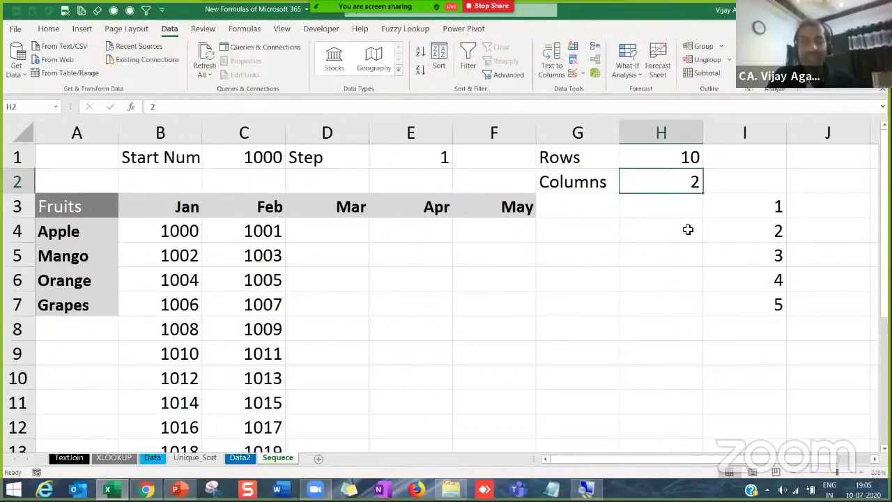
{"action": "type", "text": "3"}
{"action": "key", "text": "Return"}
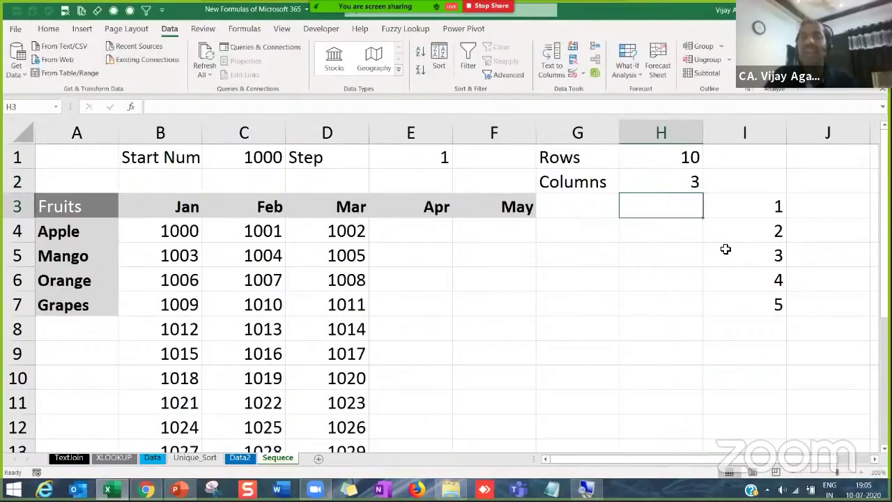
{"action": "scroll", "coordinate": [373, 266], "scroll_direction": "down", "scroll_amount": 5}
{"action": "scroll", "coordinate": [373, 265], "scroll_direction": "up", "scroll_amount": 5}
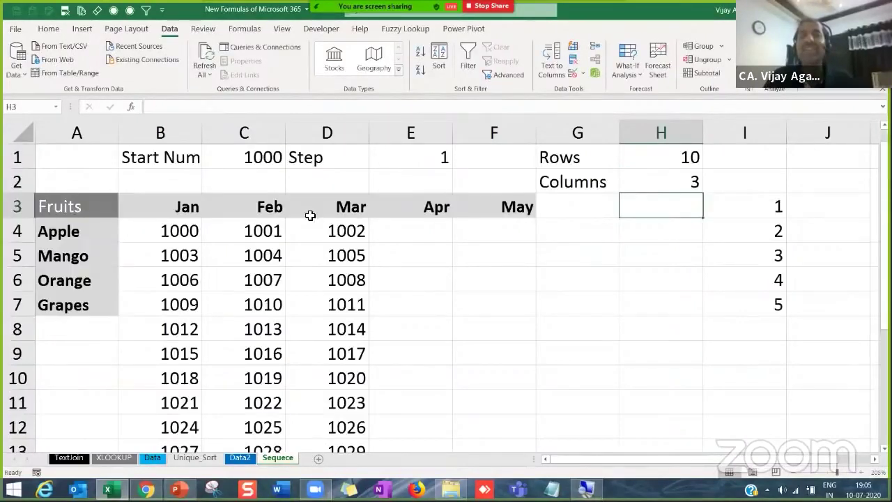
- Set the start number in C1 to 100 and the step in E1 to 5
{"action": "left_click", "coordinate": [283, 168]}
{"action": "type", "text": "100"}
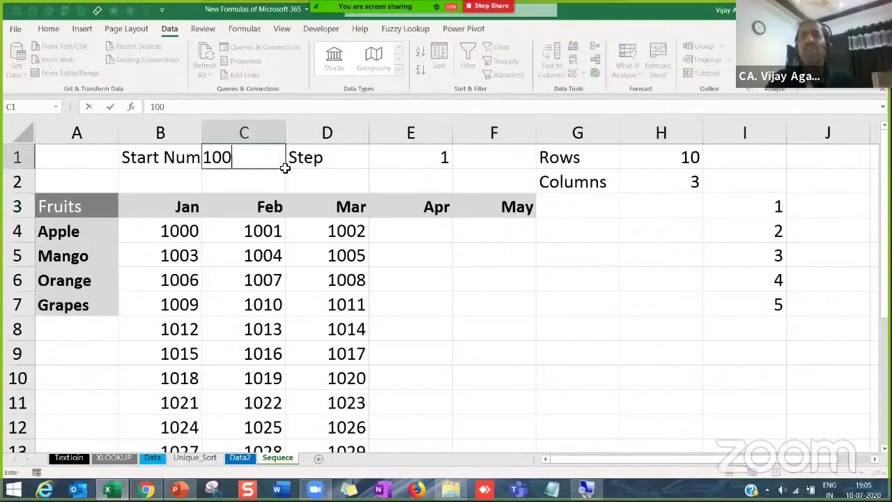
{"action": "key", "text": "Tab"}
{"action": "key", "text": "Tab"}
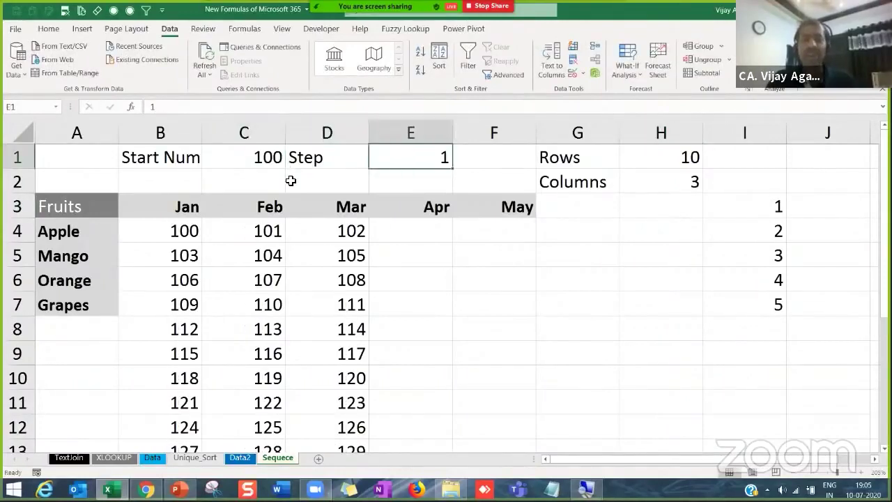
{"action": "type", "text": "5"}
{"action": "key", "text": "Return"}
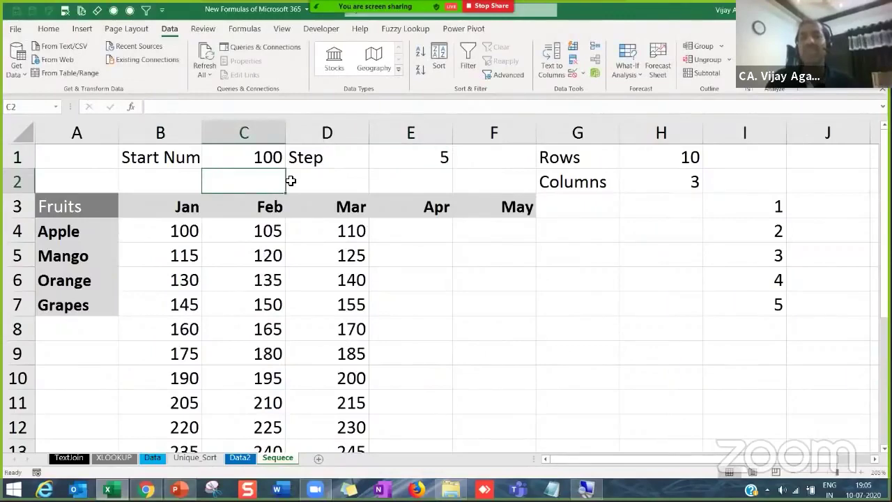
- Select the spilled 10-by-3 table in B4:D13
{"action": "scroll", "coordinate": [288, 205], "scroll_direction": "down", "scroll_amount": 2}
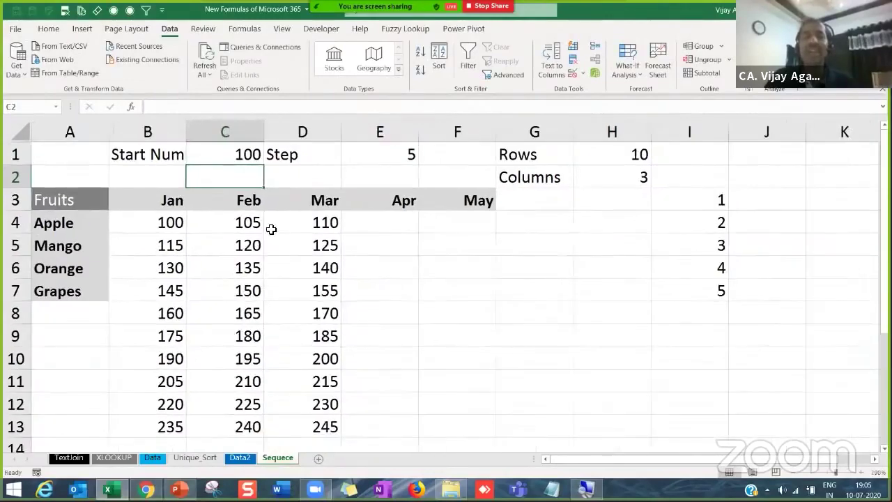
{"action": "scroll", "coordinate": [271, 229], "scroll_direction": "down", "scroll_amount": 2}
{"action": "left_click", "coordinate": [200, 223]}
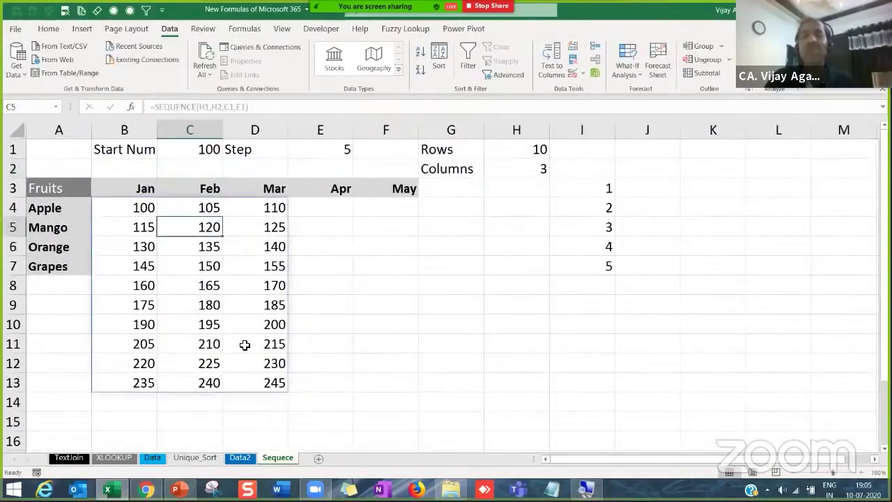
{"action": "left_click_drag", "start_coordinate": [125, 207], "coordinate": [269, 384]}
{"action": "left_click", "coordinate": [149, 259]}
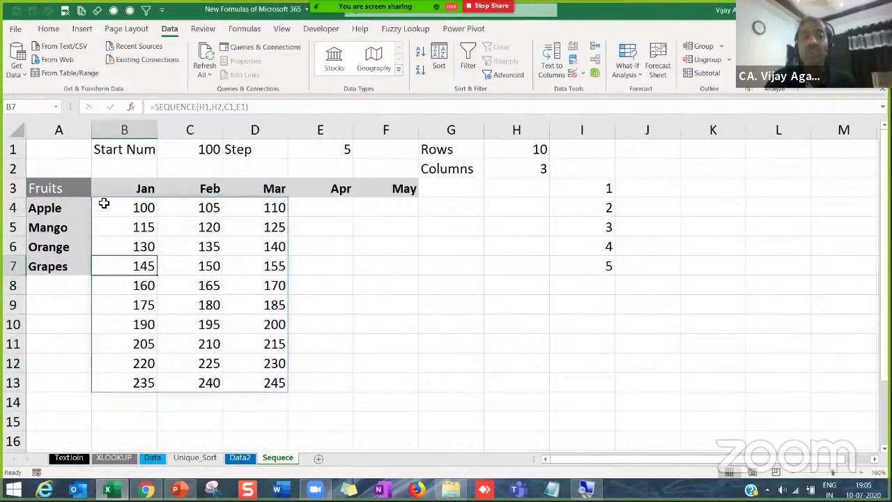
{"action": "left_click_drag", "start_coordinate": [123, 211], "coordinate": [285, 381]}
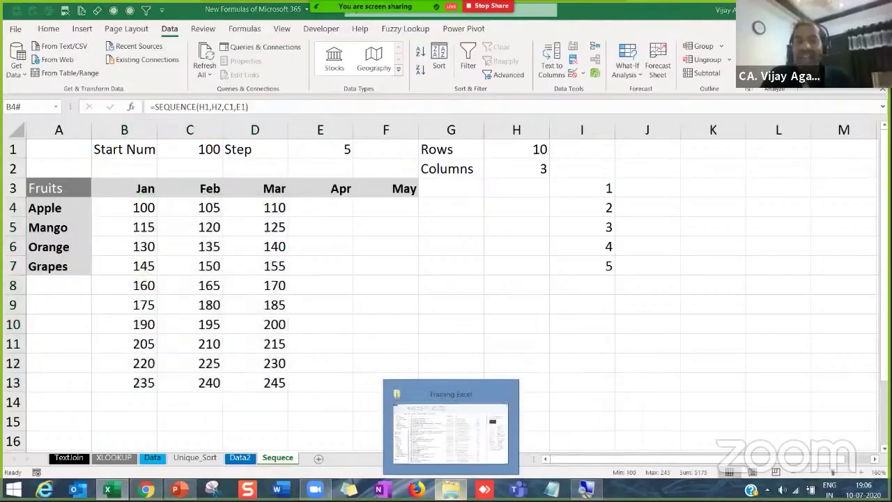
- Open the 'unique and Merge from each row' workbook from the excel R&D folder
{"action": "right_click", "coordinate": [452, 490]}
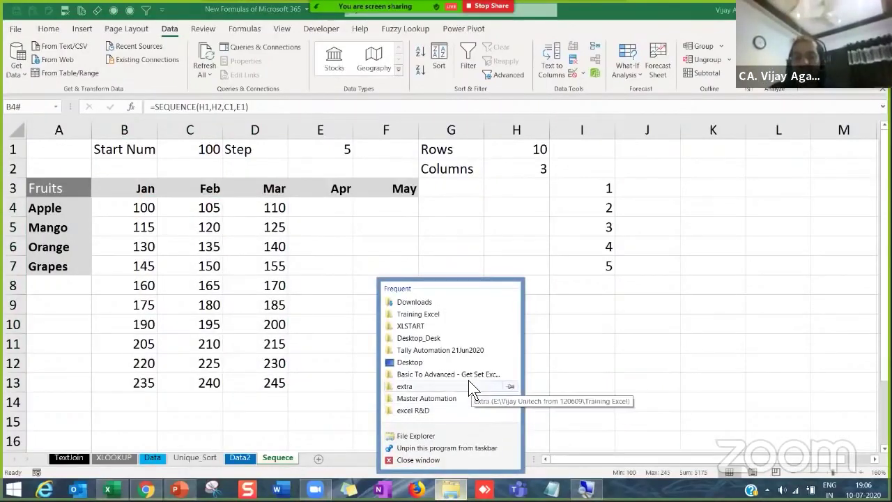
{"action": "left_click", "coordinate": [427, 408]}
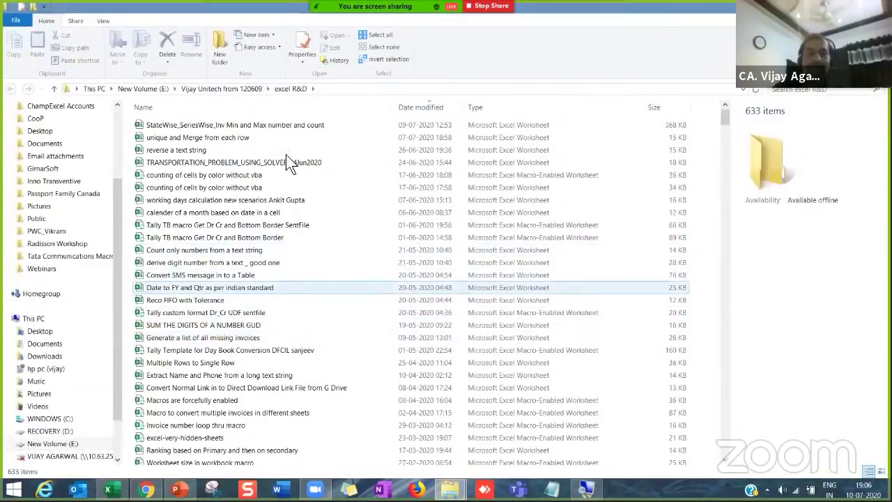
{"action": "left_click", "coordinate": [215, 137]}
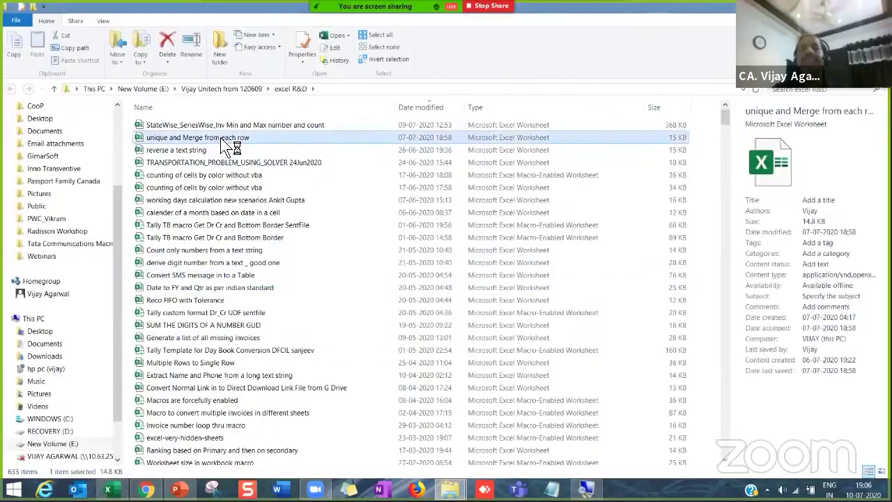
{"action": "key", "text": "alt+Tab"}
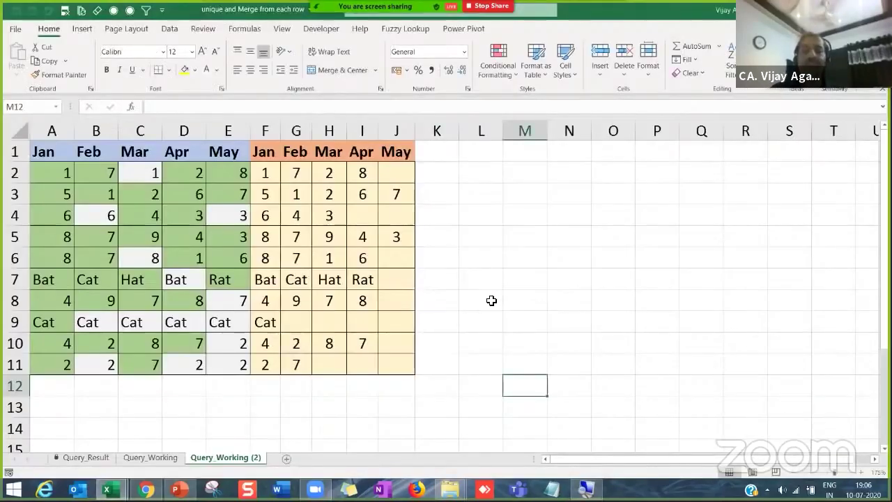
- Switch to the Query_Result sheet and inspect the Jan and Feb values in row 6
{"action": "left_click", "coordinate": [104, 458]}
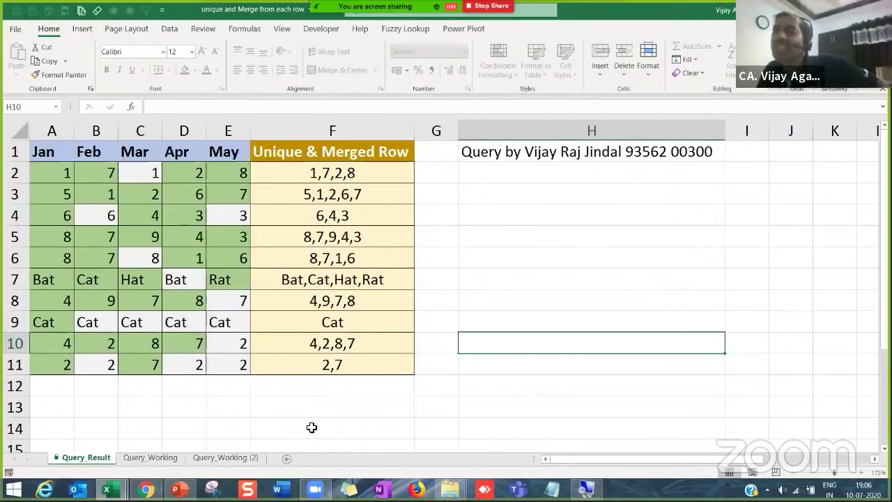
{"action": "mouse_move", "coordinate": [450, 490]}
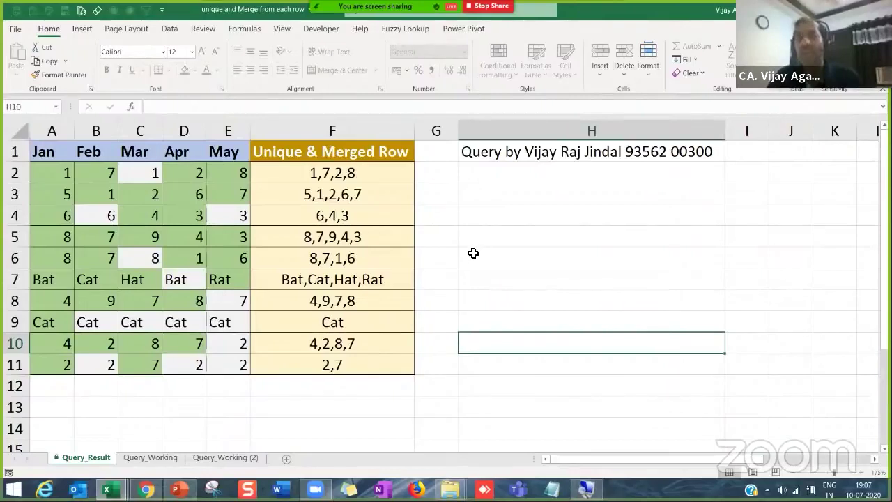
{"action": "left_click", "coordinate": [97, 249]}
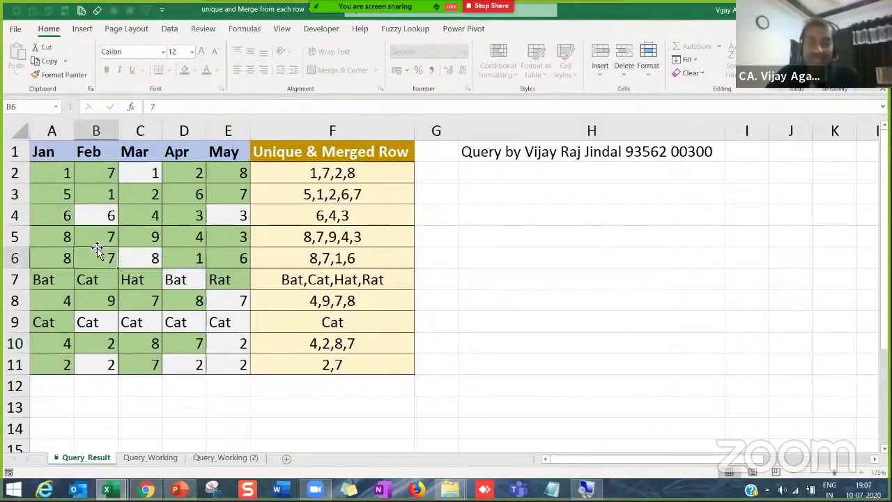
{"action": "key", "text": "Left"}
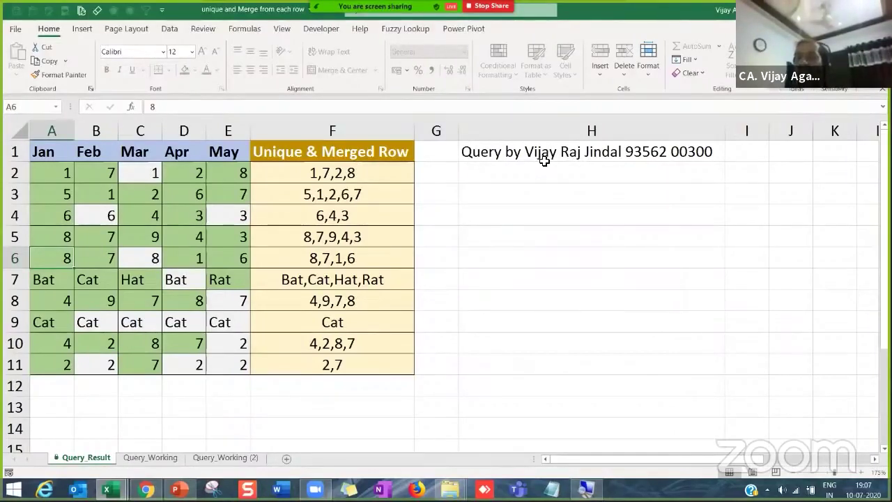
{"action": "left_click", "coordinate": [520, 185]}
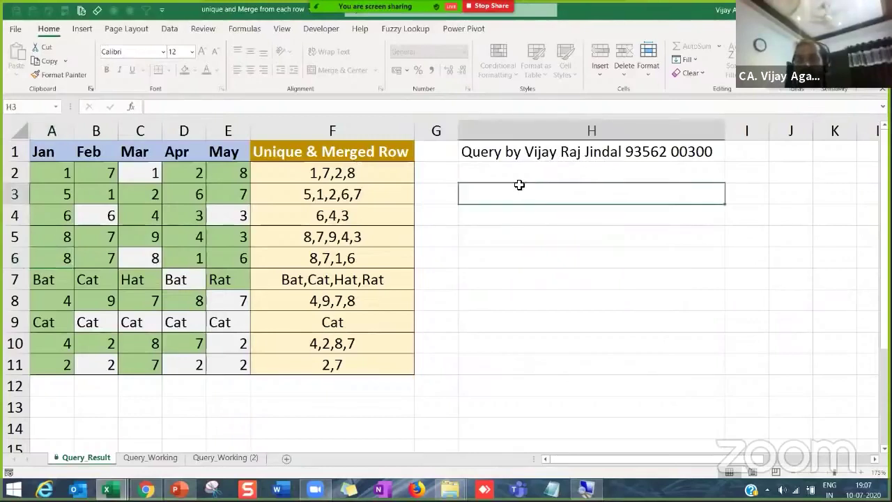
- Step through row 2's values, then select the data block A2:E11
{"action": "left_click", "coordinate": [49, 174]}
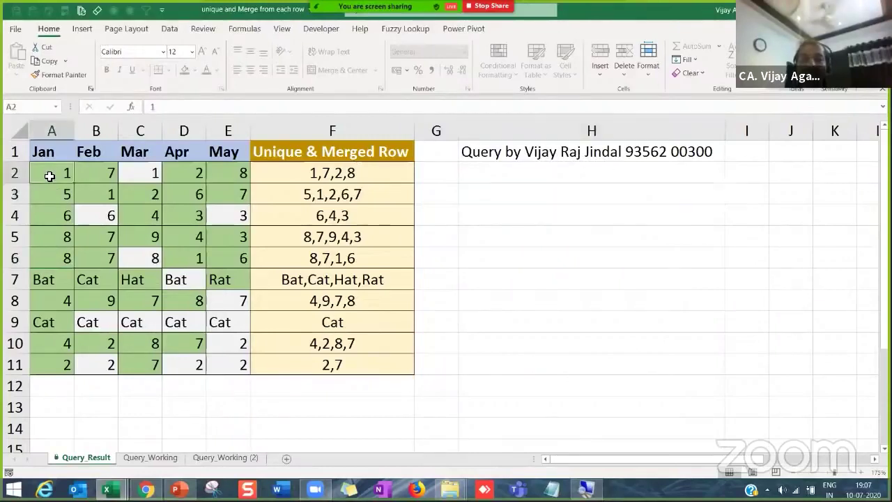
{"action": "left_click", "coordinate": [105, 174]}
{"action": "left_click", "coordinate": [127, 171]}
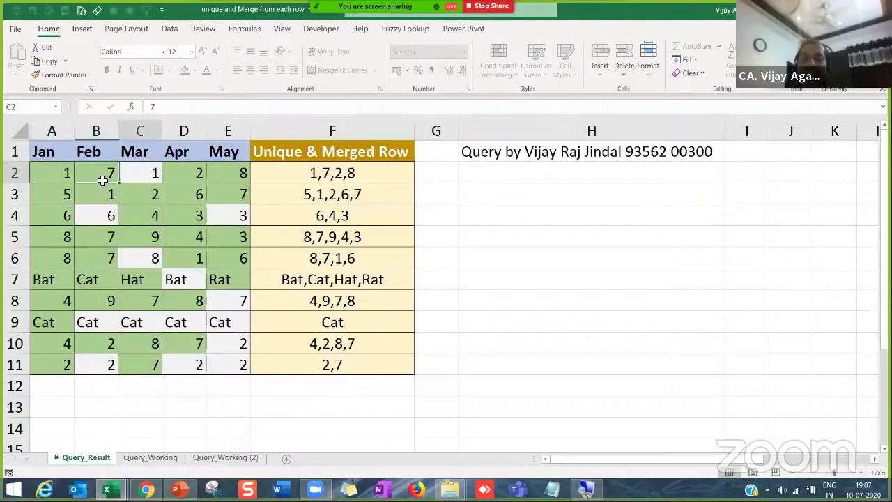
{"action": "left_click_drag", "start_coordinate": [57, 176], "coordinate": [235, 370]}
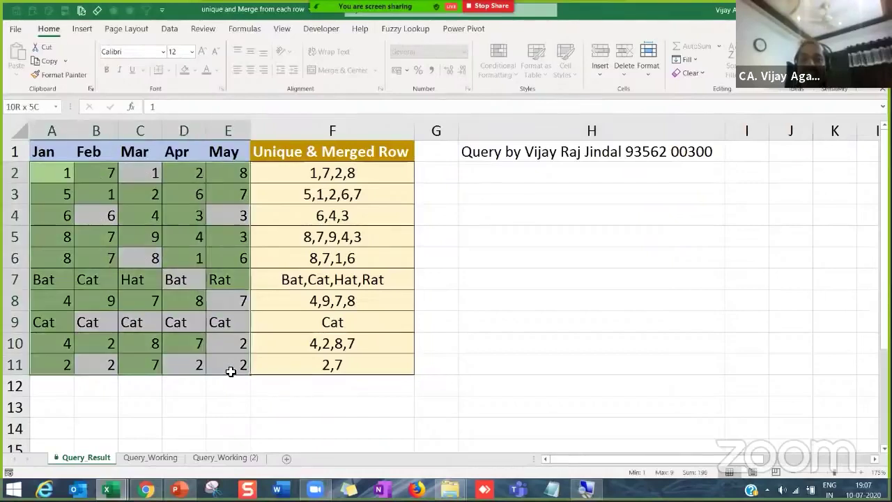
{"action": "left_click", "coordinate": [59, 170]}
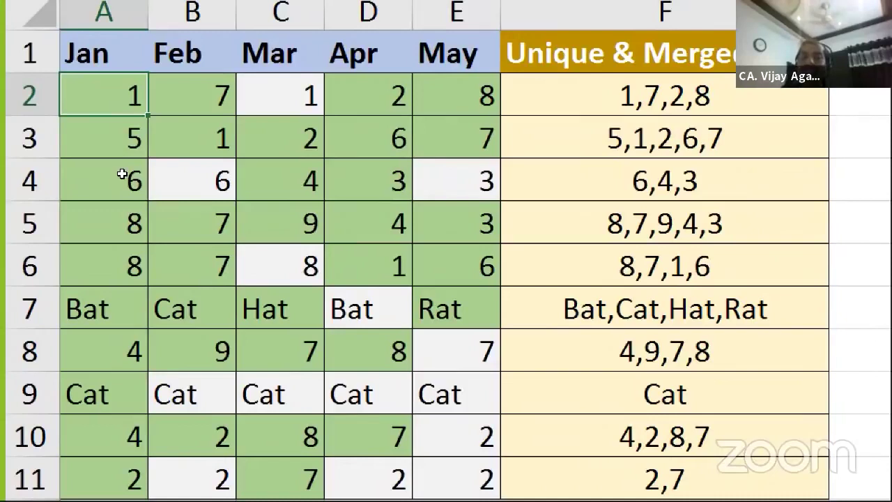
- Enter 7 as the Apr value in D2
{"action": "key", "text": "Right"}
{"action": "key", "text": "Right"}
{"action": "key", "text": "Right"}
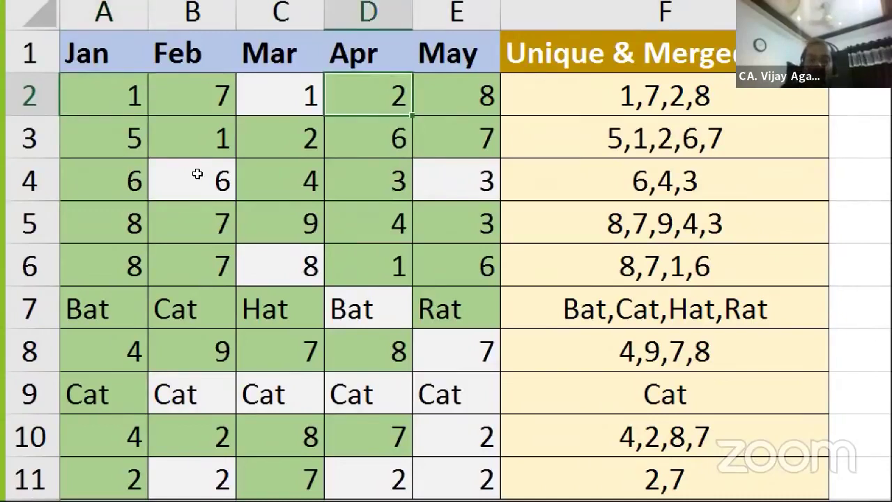
{"action": "type", "text": "7"}
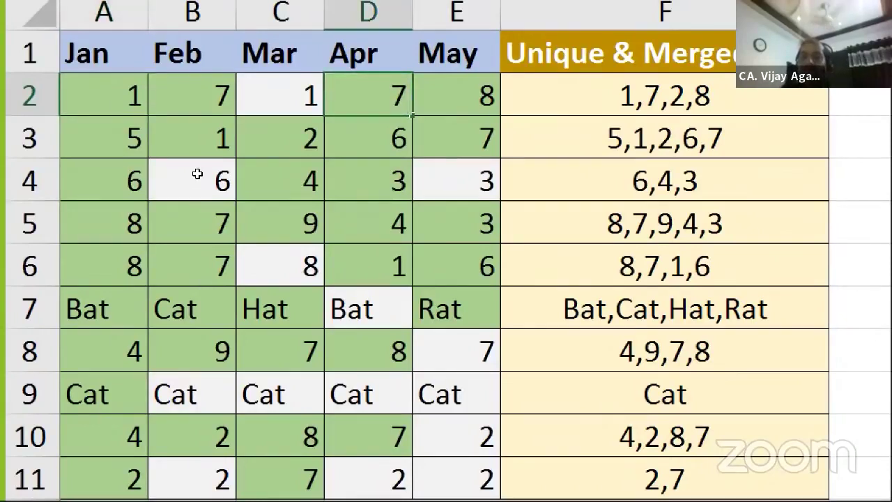
{"action": "key", "text": "Return"}
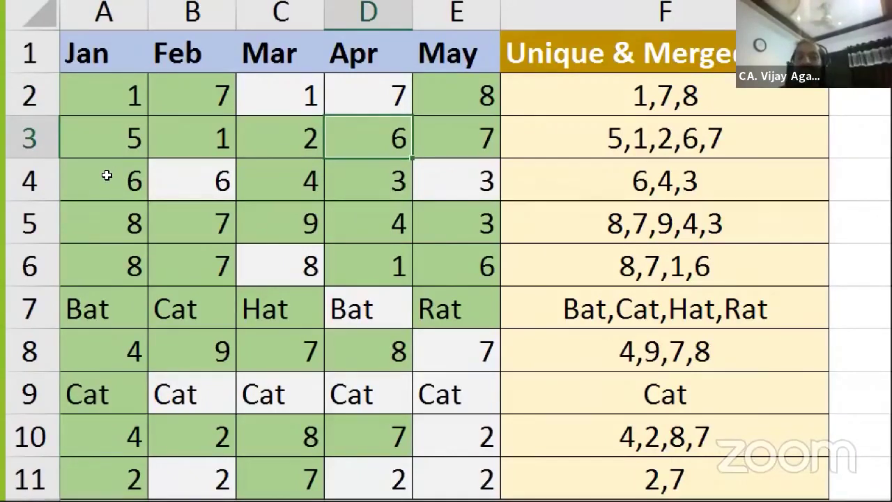
- Fill row 2 with 1 using Ctrl+R, then enter 2 in the Mar cell C2
{"action": "key", "text": "ctrl+Home"}
{"action": "key", "text": "Left"}
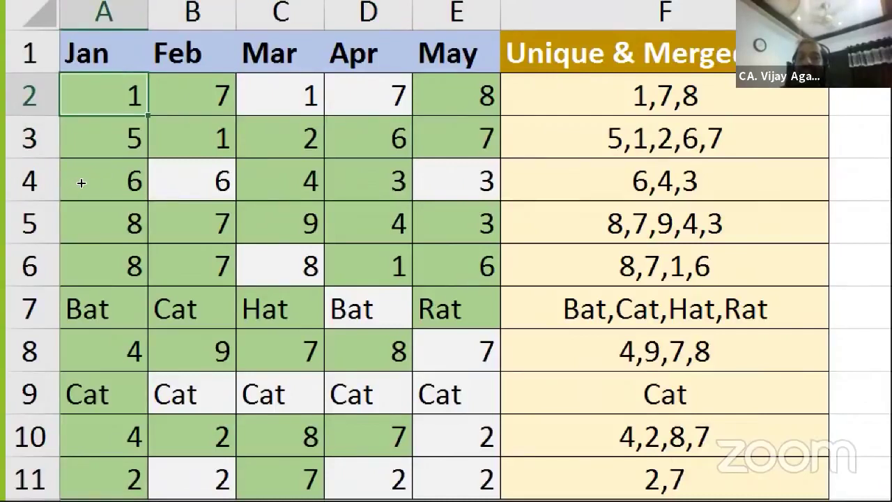
{"action": "key", "text": "shift+Right"}
{"action": "key", "text": "shift+Right"}
{"action": "key", "text": "shift+Right"}
{"action": "key", "text": "shift+Right"}
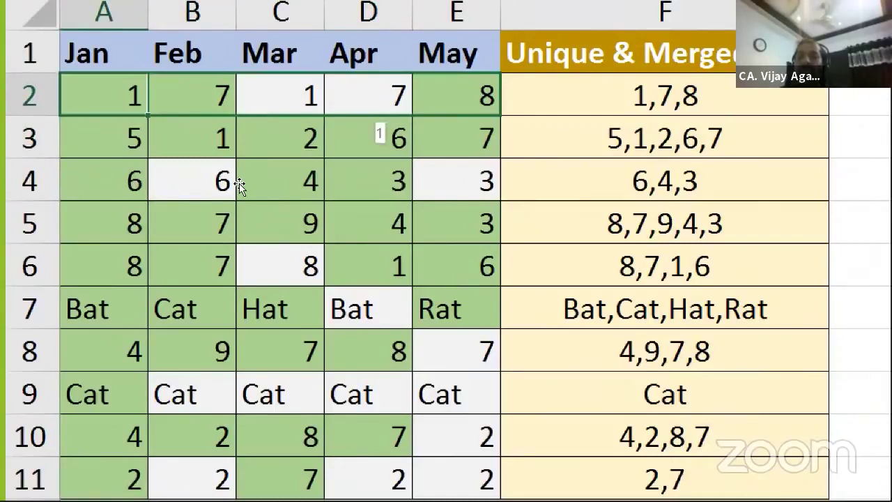
{"action": "key", "text": "ctrl+r"}
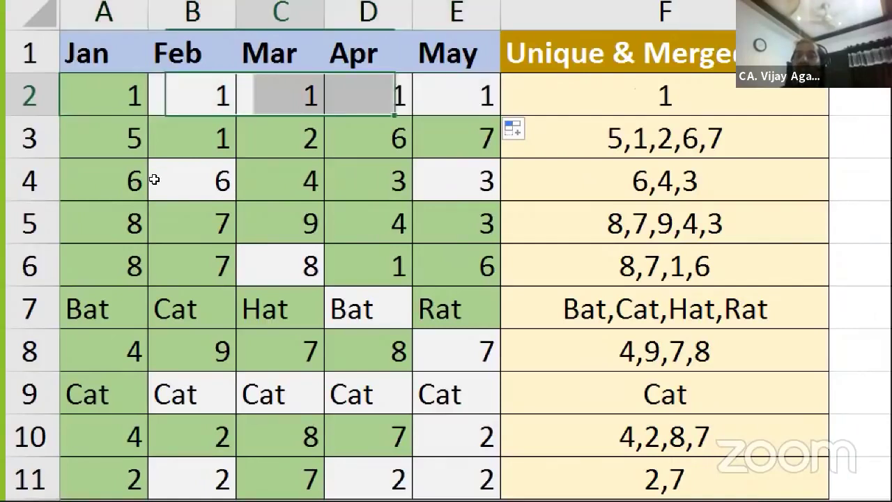
{"action": "key", "text": "Right"}
{"action": "key", "text": "Right"}
{"action": "type", "text": "2"}
{"action": "key", "text": "Return"}
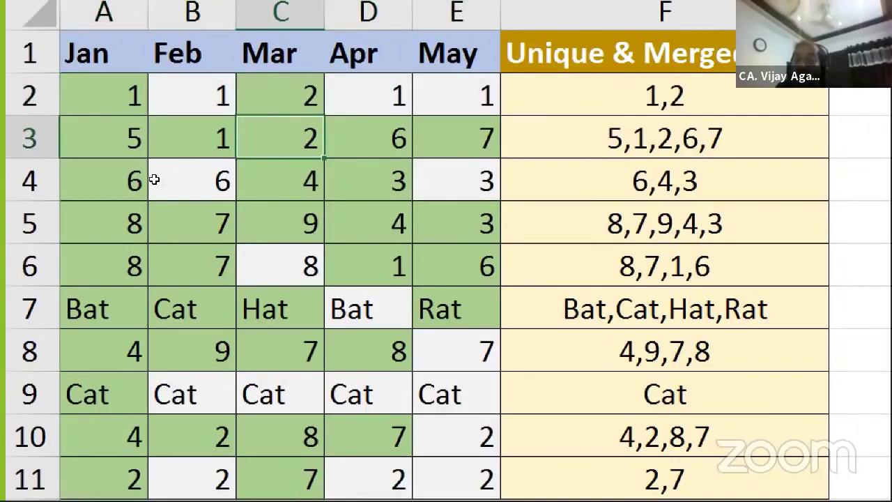
- Select the Mar column, view its options menu, and dismiss it unchanged
{"action": "key", "text": "ctrl+space"}
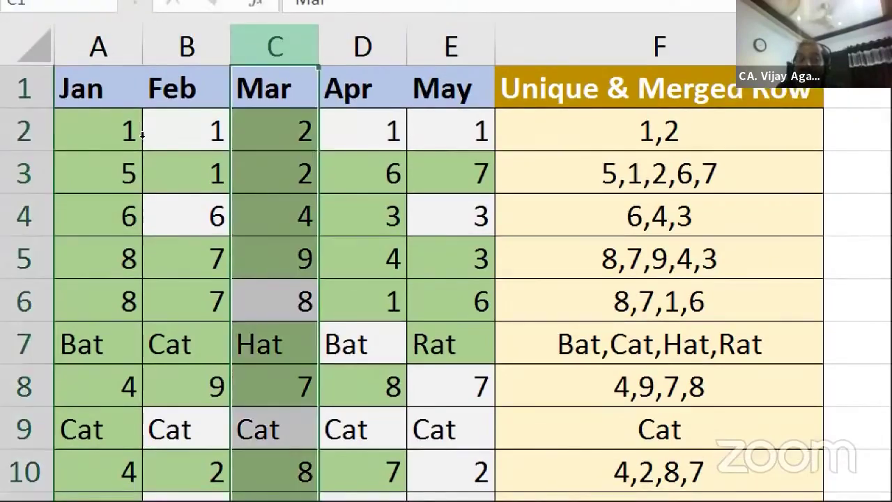
{"action": "key", "text": "shift+F10"}
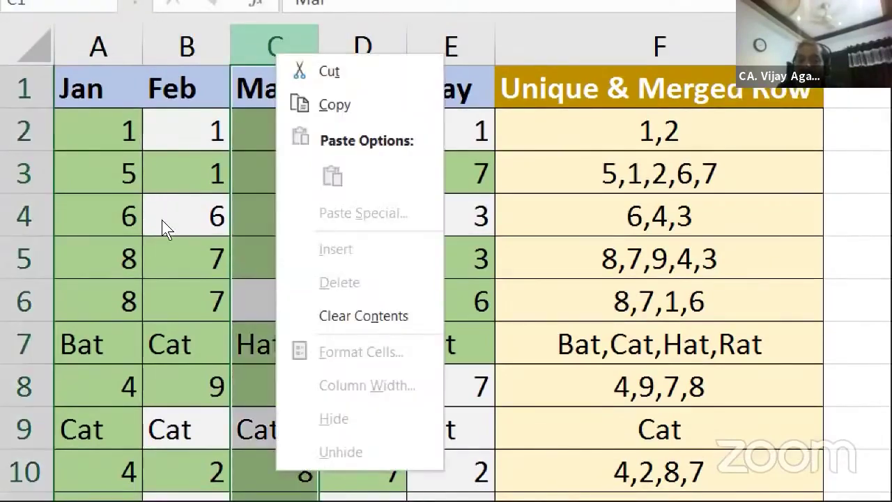
{"action": "key", "text": "Escape"}
{"action": "key", "text": "Up"}
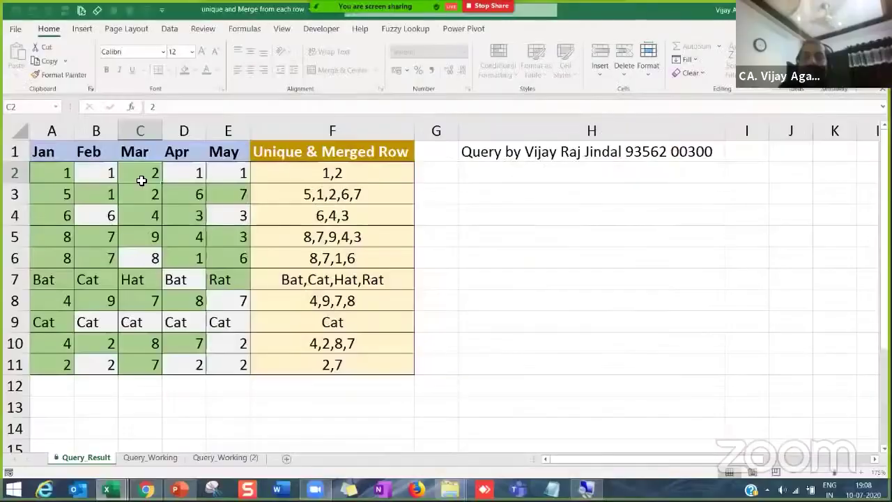
- Unprotect the sheet and insert a new column titled 'Dec' before Mar
{"action": "left_click", "coordinate": [196, 29]}
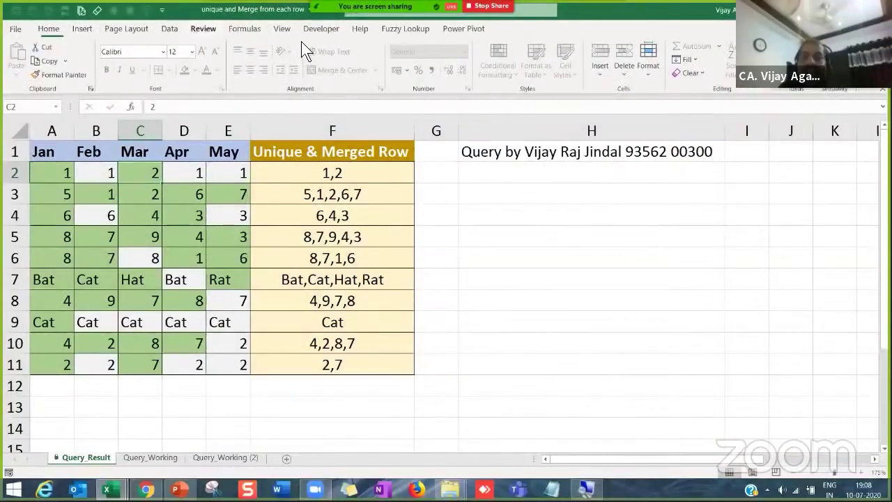
{"action": "left_click", "coordinate": [436, 59]}
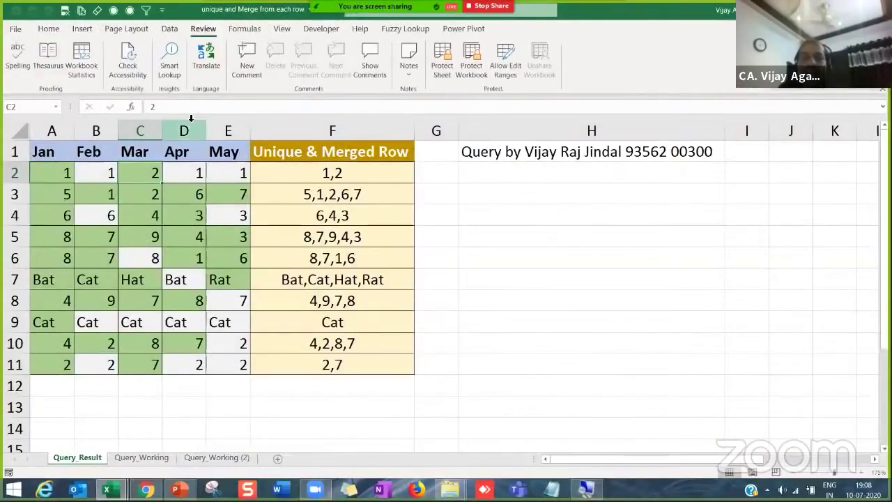
{"action": "left_click", "coordinate": [139, 133]}
{"action": "right_click", "coordinate": [141, 135]}
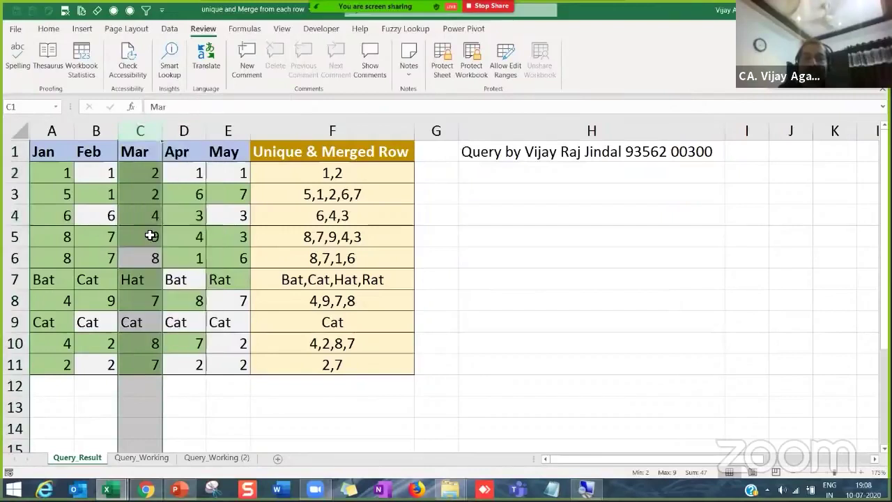
{"action": "key", "text": "Escape"}
{"action": "key", "text": "ctrl+plus"}
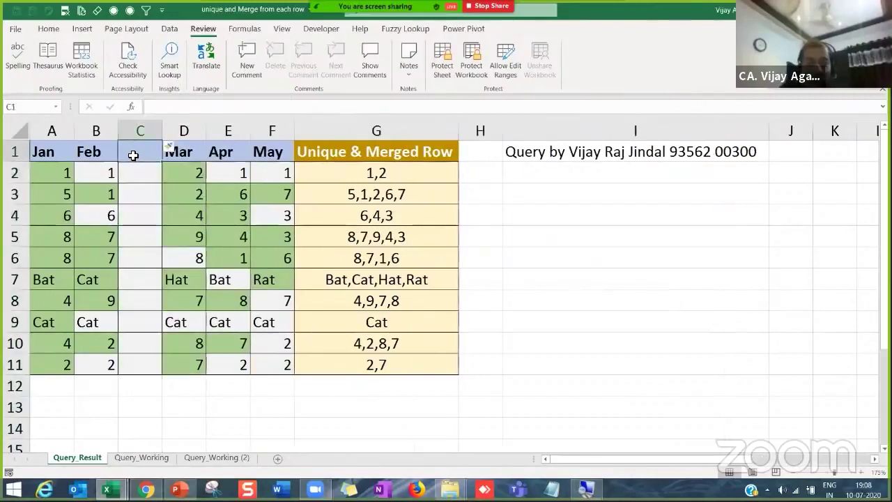
{"action": "type", "text": "Dec"}
{"action": "key", "text": "Return"}
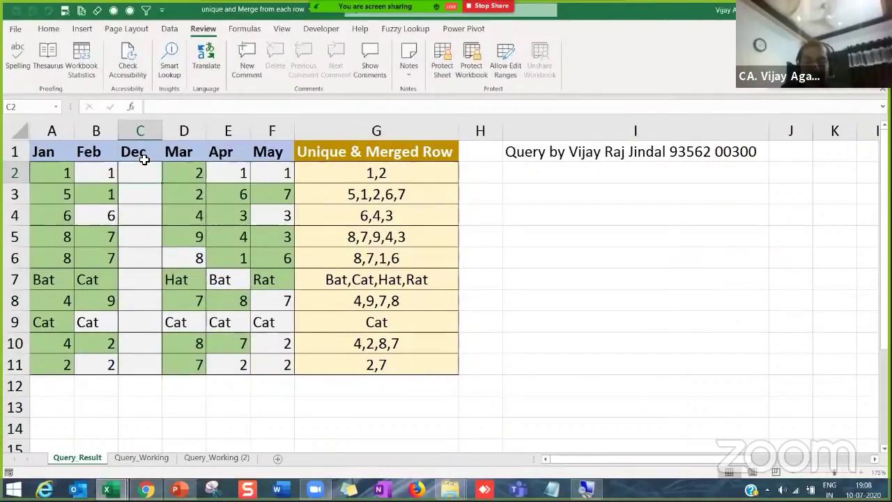
- Fill the Dec column with 3333, 222 and 6 in rows 2–4, clearing stray text in C3
{"action": "type", "text": "3333"}
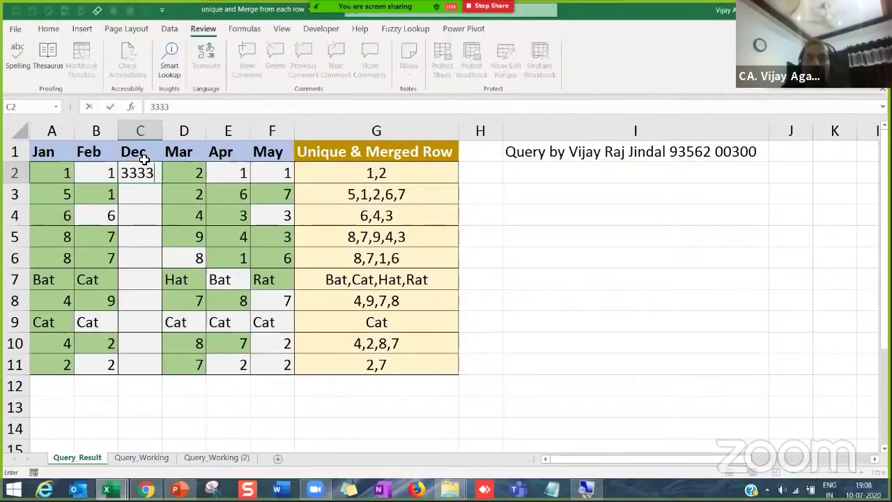
{"action": "key", "text": "Return"}
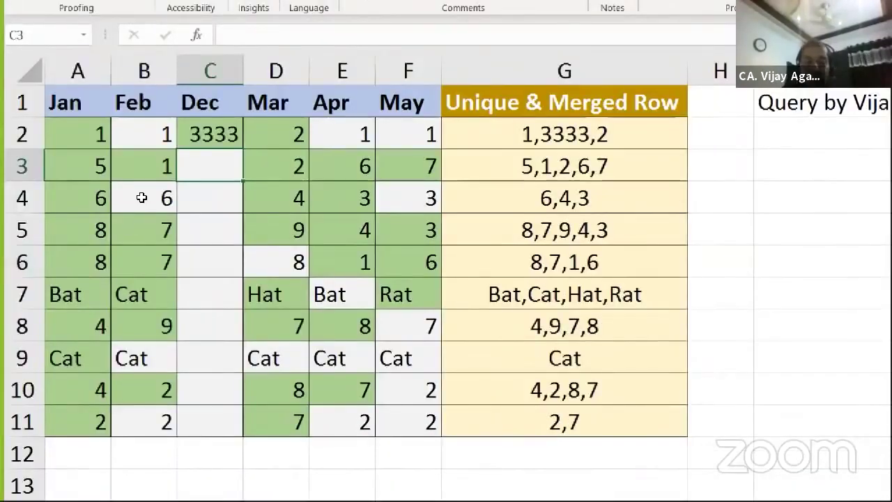
{"action": "type", "text": "eeee"}
{"action": "key", "text": "BackSpace"}
{"action": "key", "text": "BackSpace"}
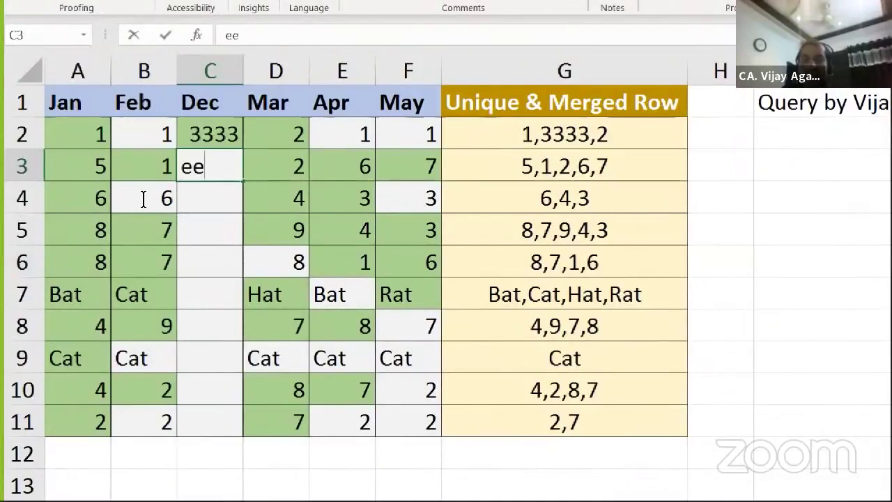
{"action": "key", "text": "BackSpace"}
{"action": "key", "text": "BackSpace"}
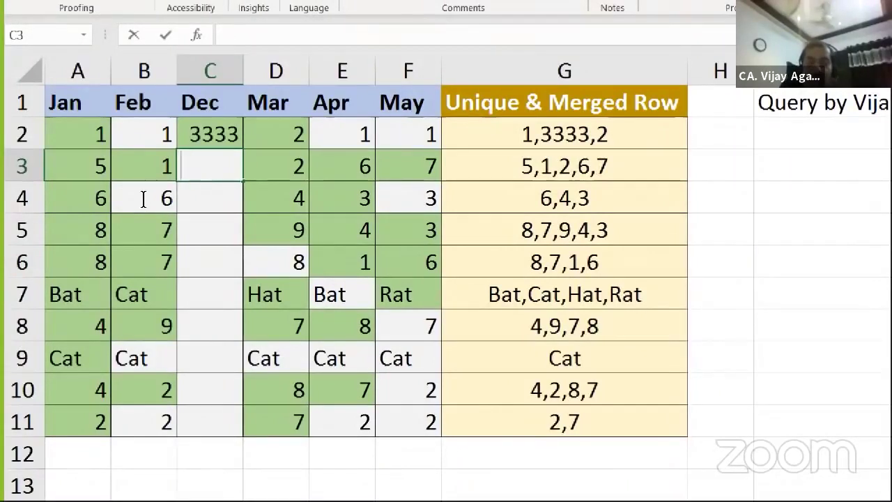
{"action": "type", "text": "222"}
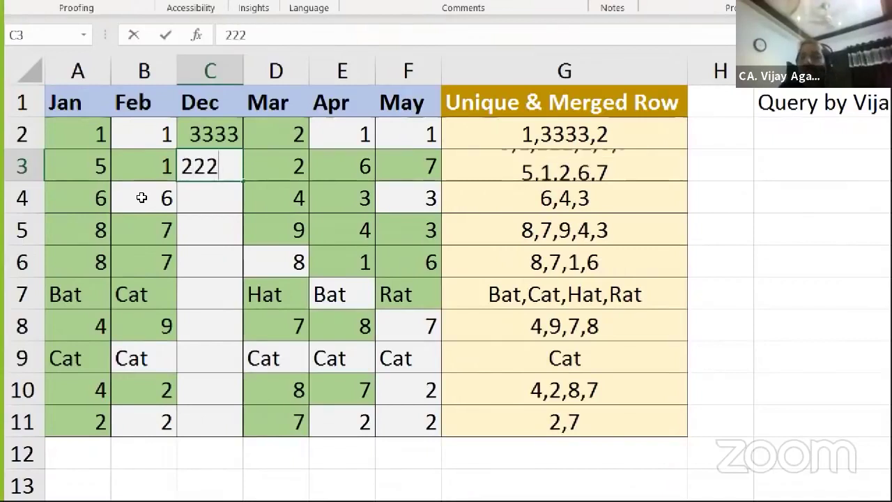
{"action": "key", "text": "Return"}
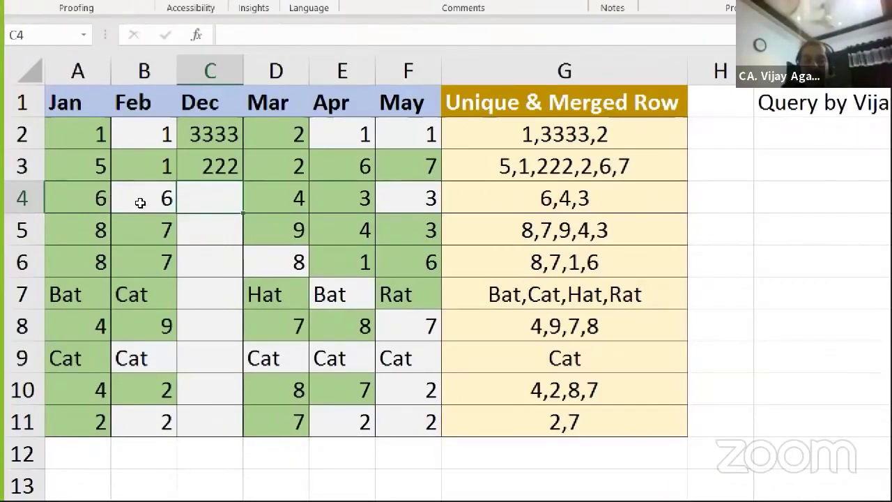
{"action": "type", "text": "6"}
{"action": "key", "text": "Return"}
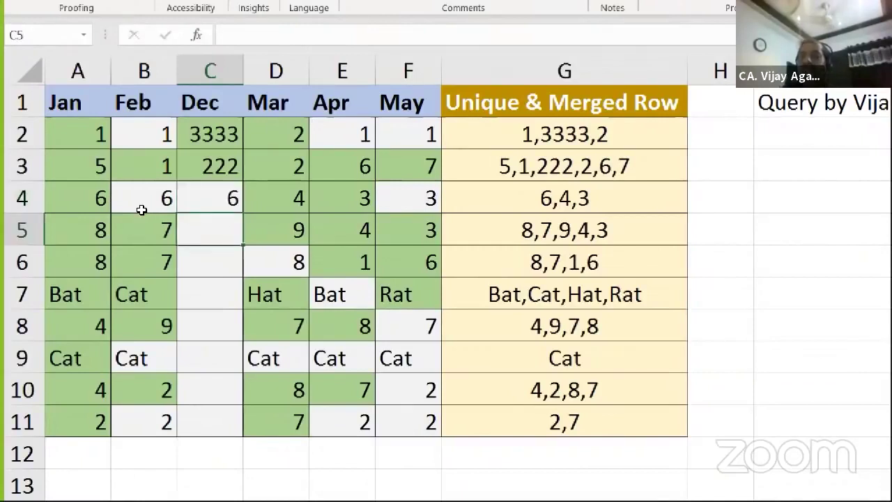
{"action": "key", "text": "Return"}
{"action": "key", "text": "Up"}
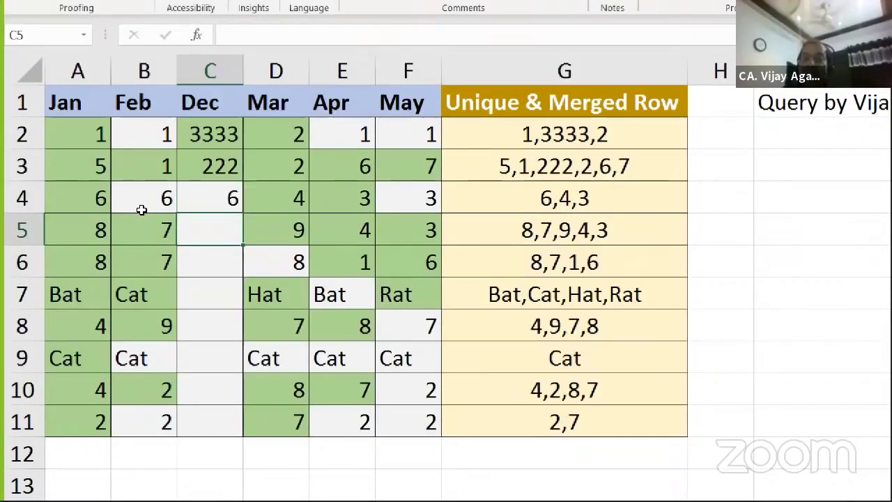
{"action": "key", "text": "Down"}
{"action": "key", "text": "Down"}
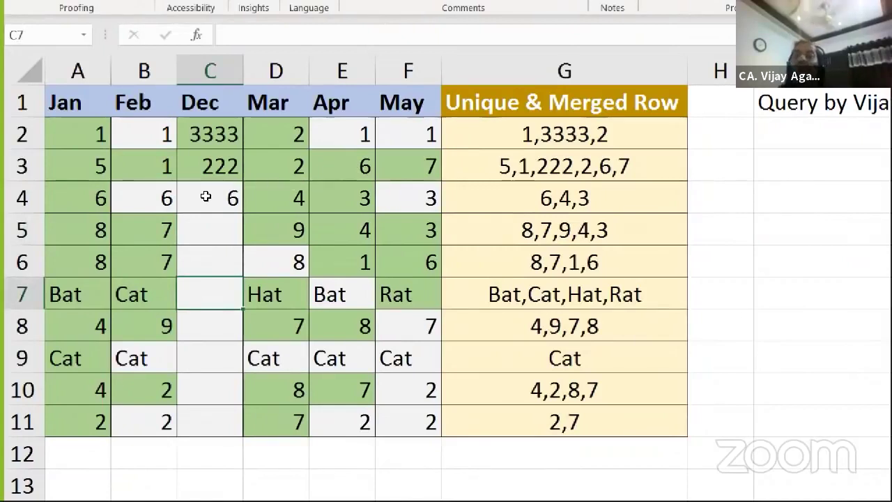
- Clear the Dec header and test values, then delete column C
{"action": "key", "text": "Up"}
{"action": "key", "text": "Up"}
{"action": "key", "text": "Up"}
{"action": "key", "text": "Delete"}
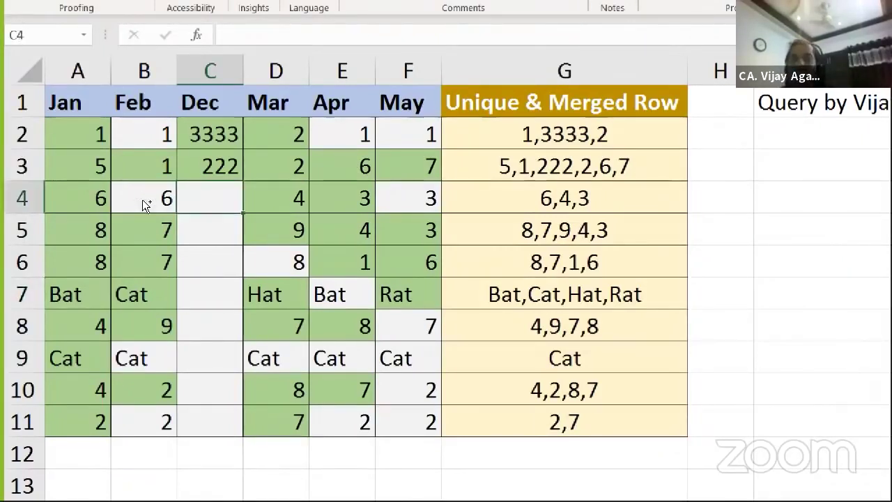
{"action": "key", "text": "Up"}
{"action": "key", "text": "Delete"}
{"action": "key", "text": "Up"}
{"action": "key", "text": "Delete"}
{"action": "key", "text": "Up"}
{"action": "key", "text": "Delete"}
{"action": "key", "text": "ctrl+space"}
{"action": "key", "text": "ctrl+minus"}
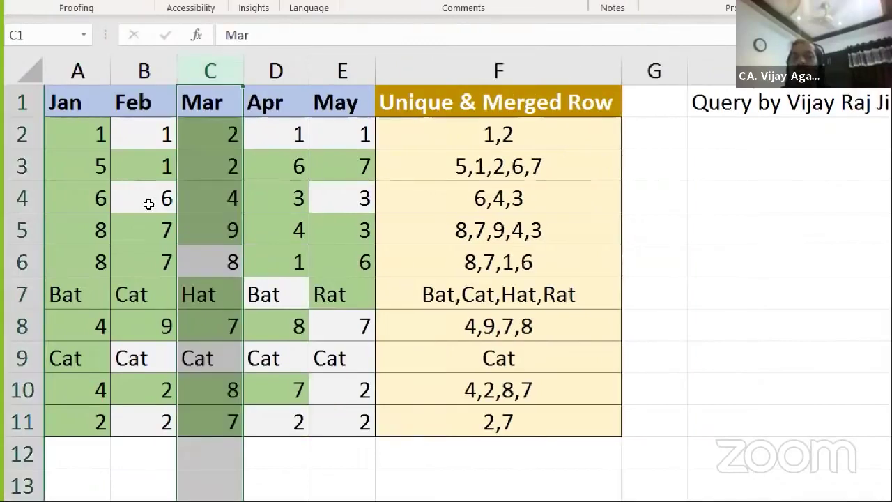
- Clear the old Unique & Merged Row results in F2:F11
{"action": "left_click", "coordinate": [234, 174]}
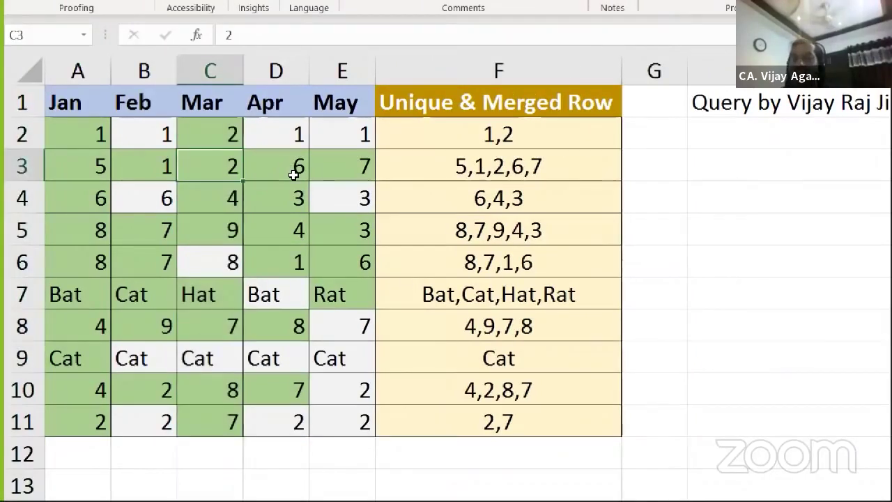
{"action": "left_click_drag", "start_coordinate": [499, 134], "coordinate": [498, 421]}
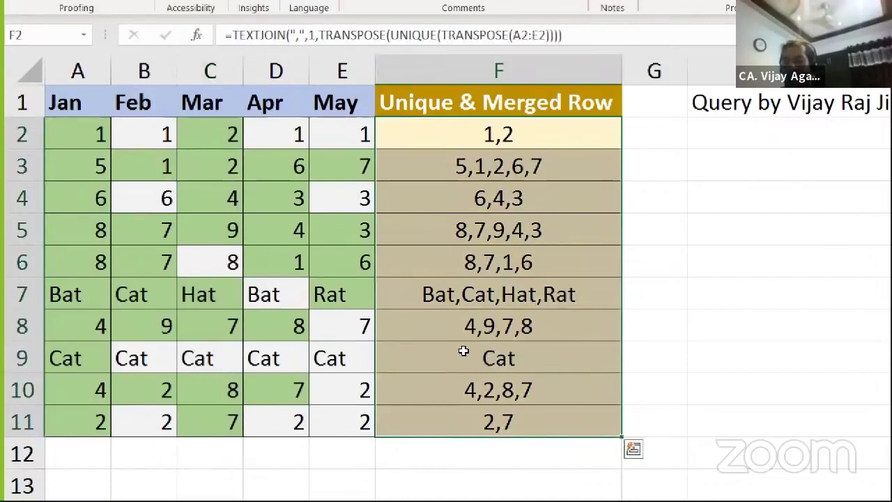
{"action": "key", "text": "Delete"}
{"action": "key", "text": "Right"}
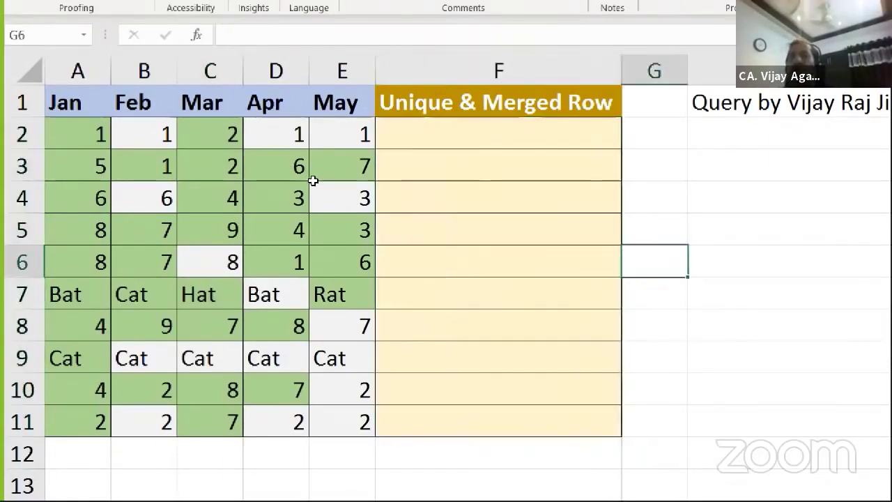
{"action": "key", "text": "Left"}
{"action": "key", "text": "Up"}
{"action": "key", "text": "Up"}
{"action": "key", "text": "Up"}
{"action": "key", "text": "Up"}
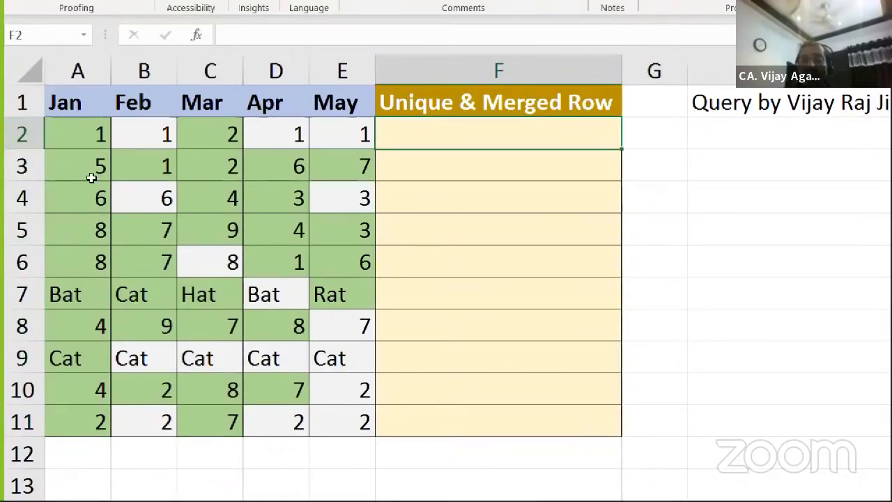
- Move through row 2's values, then across row 3 toward May
{"action": "key", "text": "Home"}
{"action": "key", "text": "ctrl+Right"}
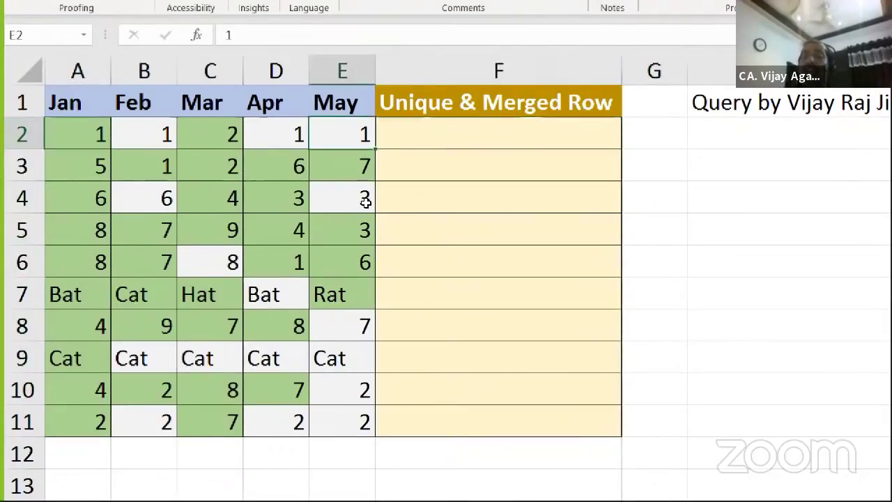
{"action": "key", "text": "Home"}
{"action": "key", "text": "Down"}
{"action": "key", "text": "Right"}
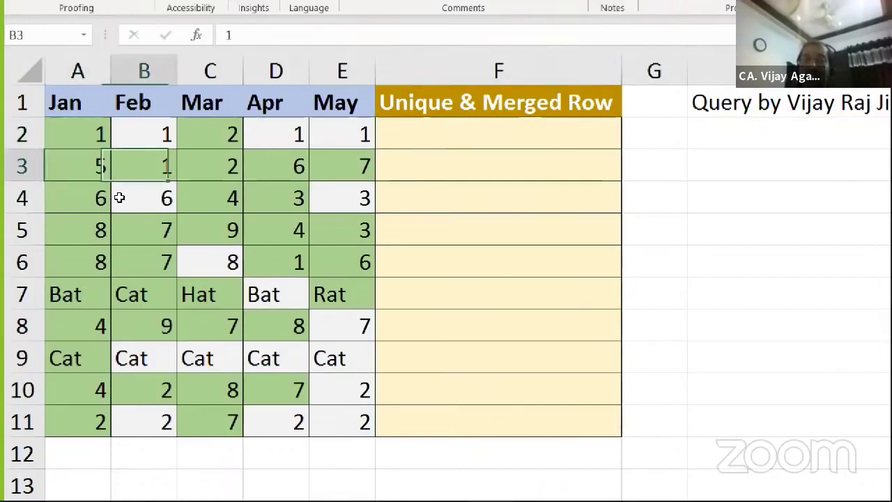
{"action": "key", "text": "Right"}
{"action": "key", "text": "Right"}
{"action": "key", "text": "Right"}
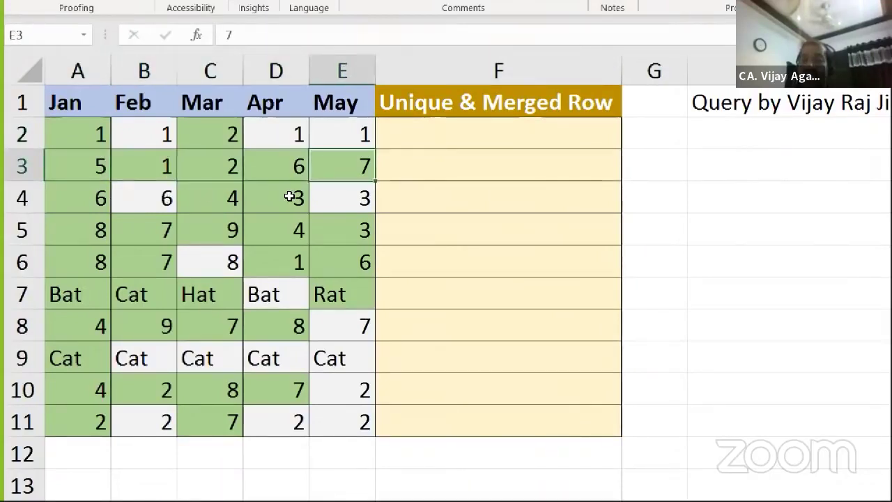
{"action": "key", "text": "Right"}
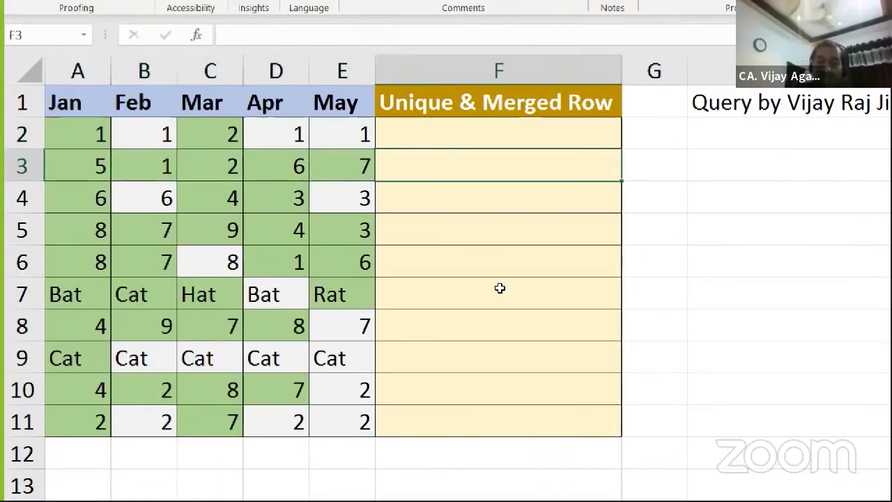
- Enter =UNIQUE(A3:E3) in F3
{"action": "type", "text": "=unique"}
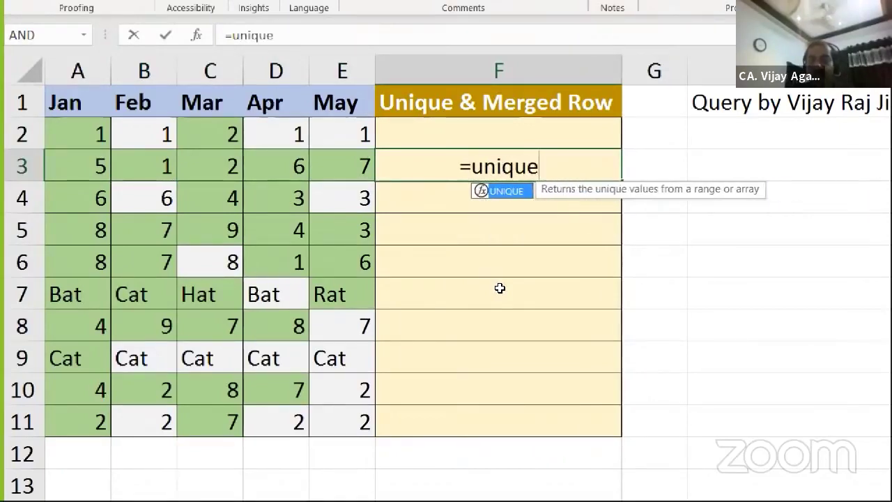
{"action": "type", "text": "("}
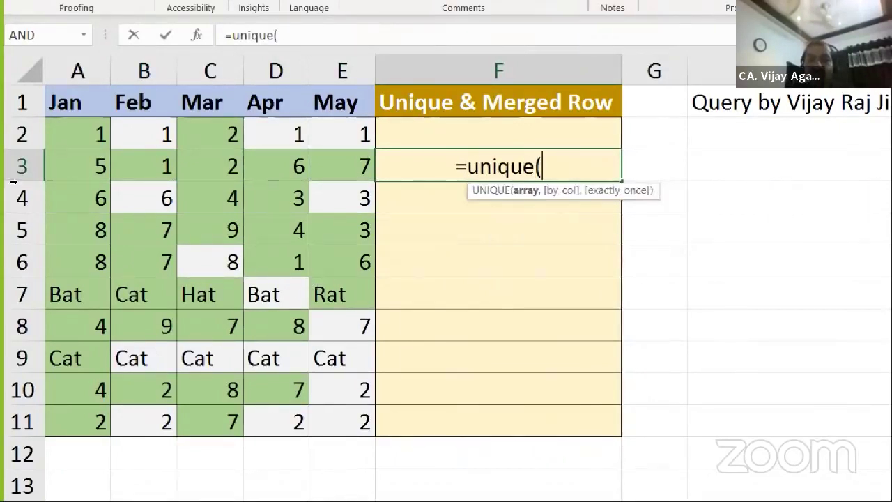
{"action": "left_click_drag", "start_coordinate": [70, 167], "coordinate": [363, 167]}
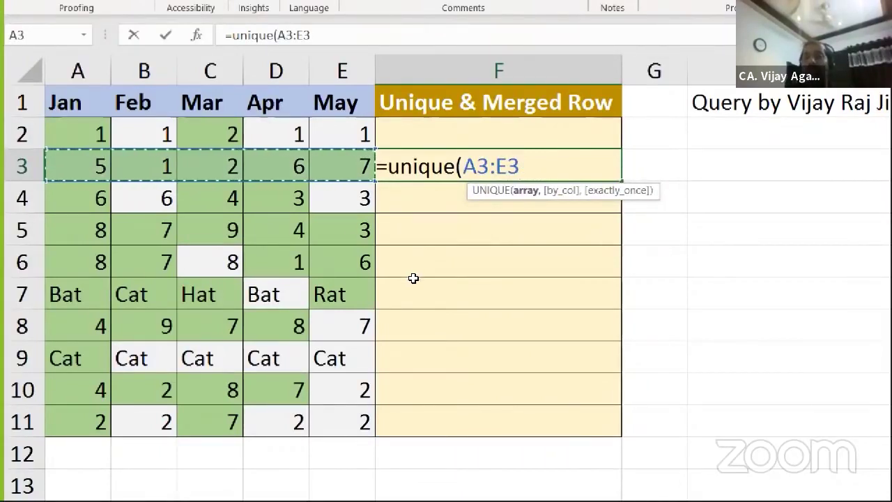
{"action": "type", "text": ")"}
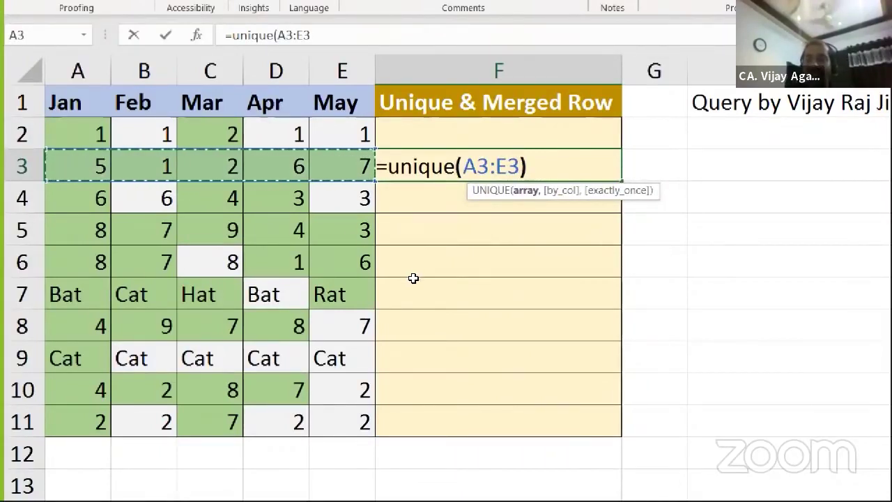
{"action": "key", "text": "Return"}
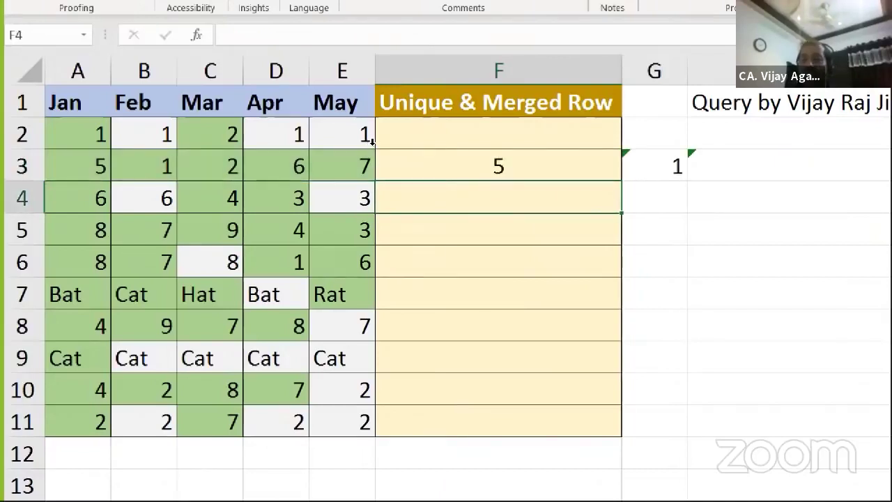
- Narrow columns F through J to a width of 4
{"action": "left_click_drag", "start_coordinate": [499, 71], "coordinate": [863, 144]}
{"action": "left_click_drag", "start_coordinate": [691, 145], "coordinate": [891, 150]}
{"action": "left_click_drag", "start_coordinate": [812, 150], "coordinate": [807, 150]}
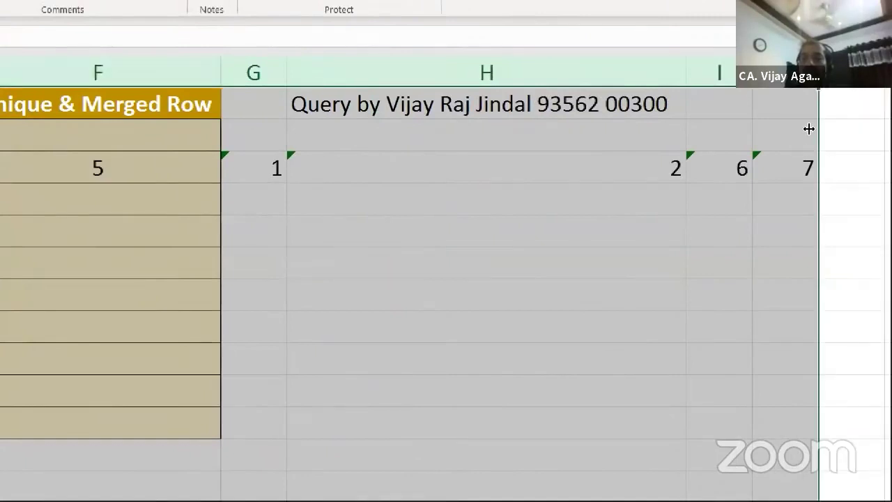
{"action": "key", "text": "ctrl+0"}
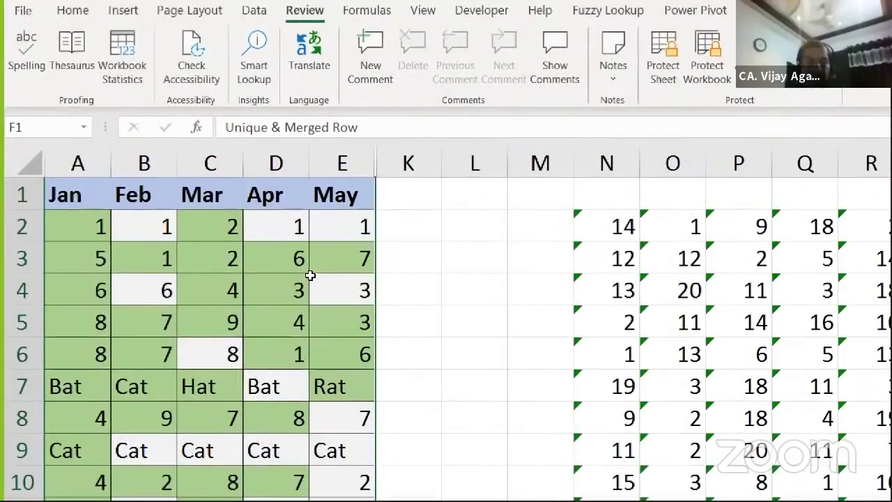
{"action": "key", "text": "ctrl+z"}
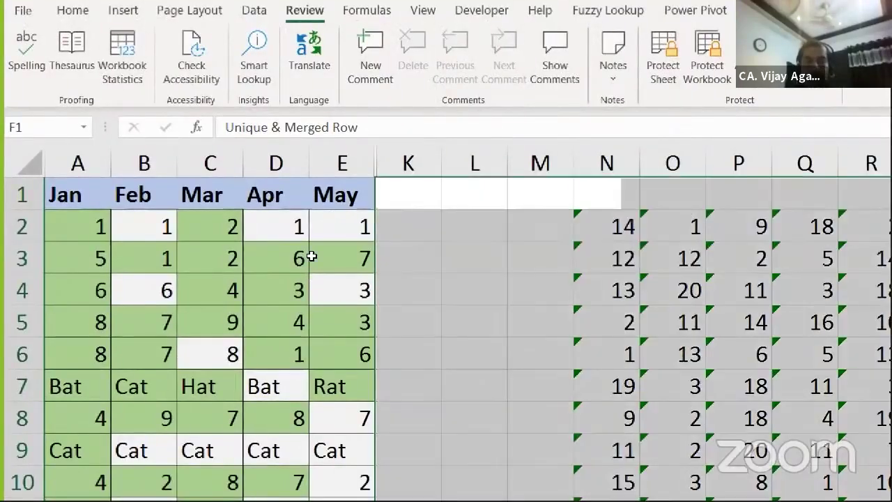
{"action": "left_click_drag", "start_coordinate": [416, 130], "coordinate": [286, 148]}
- Fill row 3 A3:E3 with 5 and check the UNIQUE results through J3
{"action": "left_click", "coordinate": [55, 261]}
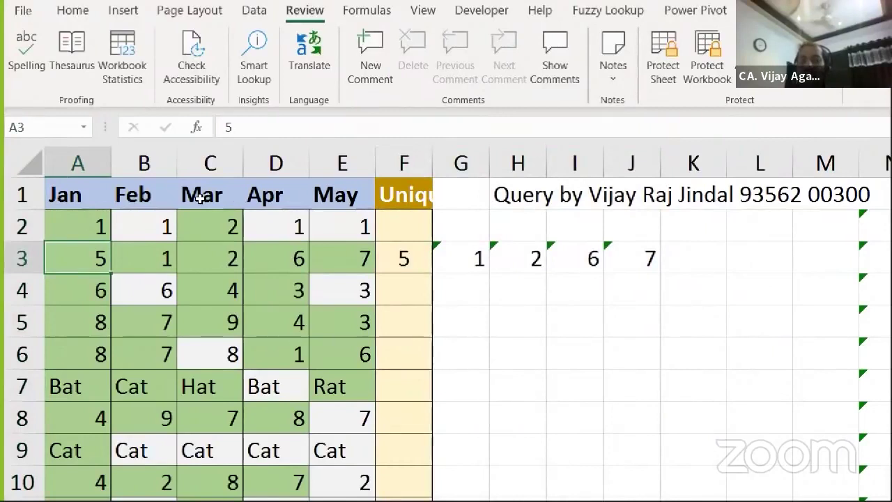
{"action": "key", "text": "Right"}
{"action": "key", "text": "Right"}
{"action": "key", "text": "Right"}
{"action": "type", "text": "5"}
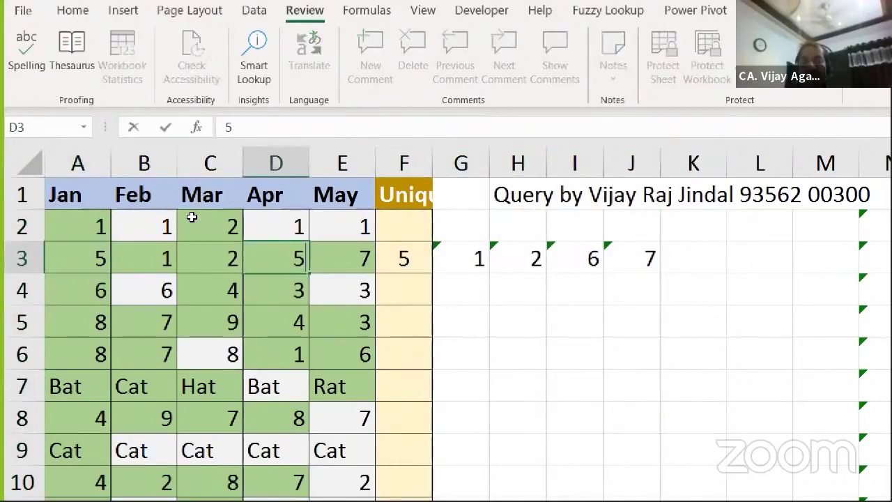
{"action": "key", "text": "Return"}
{"action": "key", "text": "Up"}
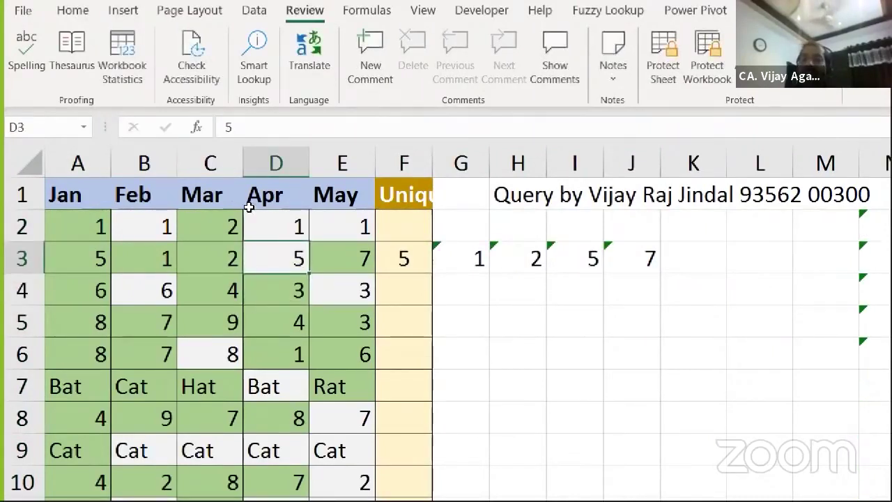
{"action": "key", "text": "Right"}
{"action": "key", "text": "Right"}
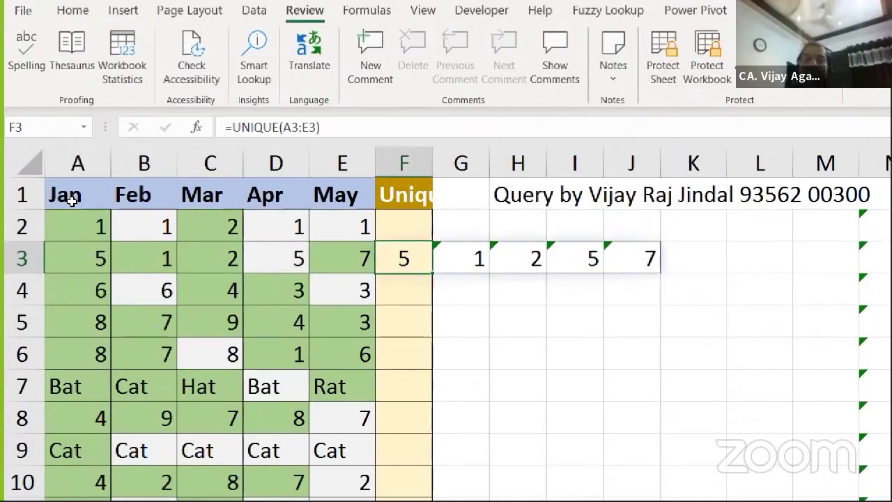
{"action": "key", "text": "Home"}
{"action": "key", "text": "shift+Right"}
{"action": "key", "text": "shift+Right"}
{"action": "key", "text": "shift+Right"}
{"action": "key", "text": "shift+Right"}
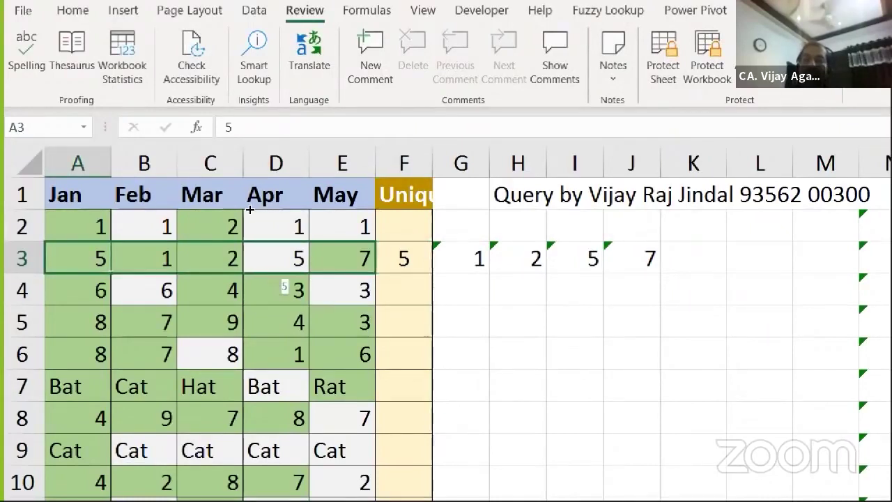
{"action": "key", "text": "ctrl+r"}
{"action": "key", "text": "Right"}
{"action": "key", "text": "Right"}
{"action": "key", "text": "Right"}
{"action": "key", "text": "Right"}
{"action": "key", "text": "Right"}
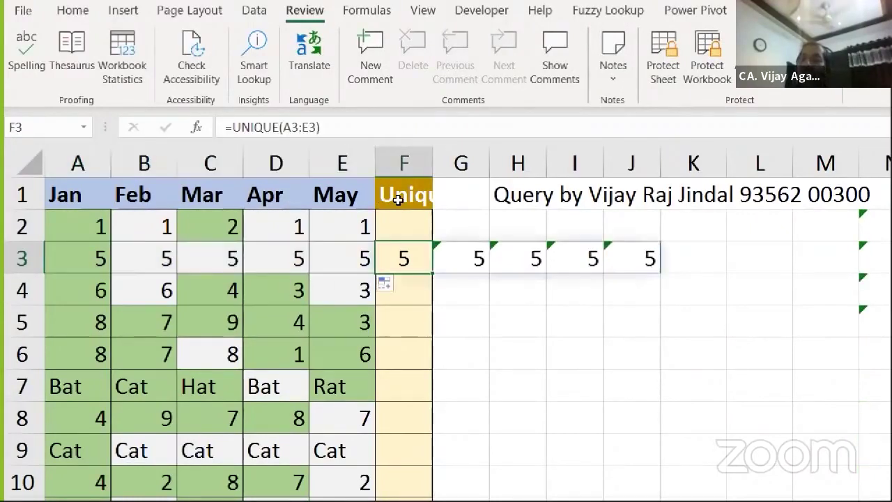
{"action": "key", "text": "Right"}
{"action": "key", "text": "Right"}
{"action": "key", "text": "Right"}
{"action": "key", "text": "Right"}
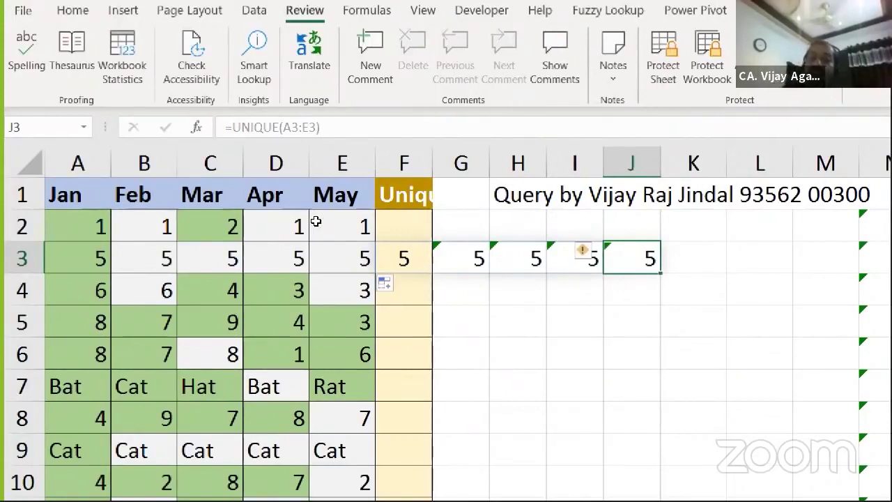
- Enter the list 10, 20, 30, 20, 10 in C19:C23
{"action": "scroll", "coordinate": [211, 229], "scroll_direction": "down", "scroll_amount": 5}
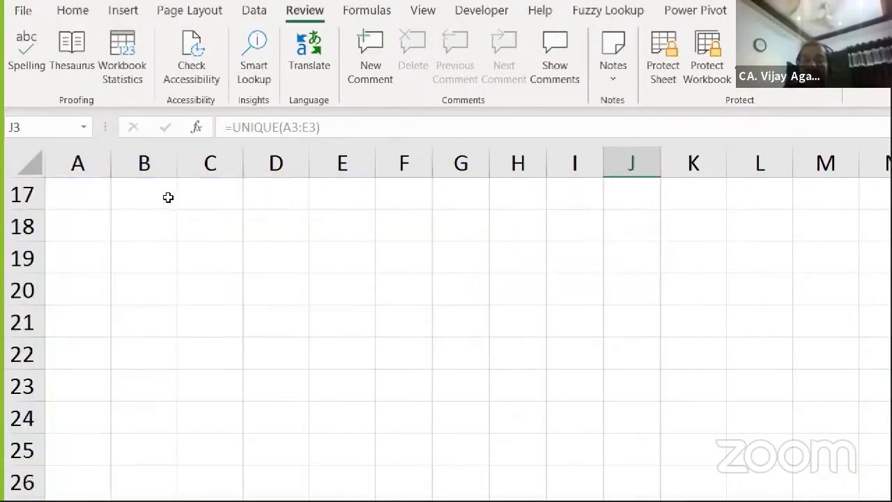
{"action": "left_click", "coordinate": [209, 258]}
{"action": "type", "text": "10"}
{"action": "key", "text": "Return"}
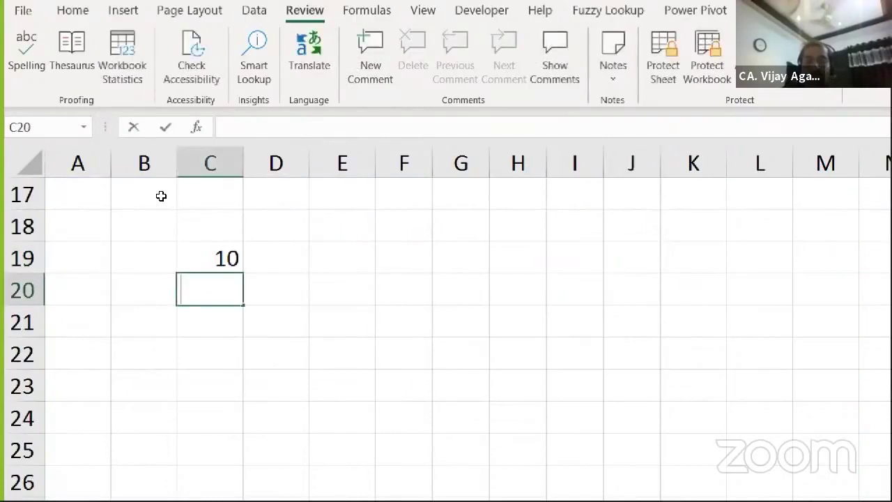
{"action": "type", "text": "200"}
{"action": "key", "text": "BackSpace"}
{"action": "key", "text": "ctrl+Return"}
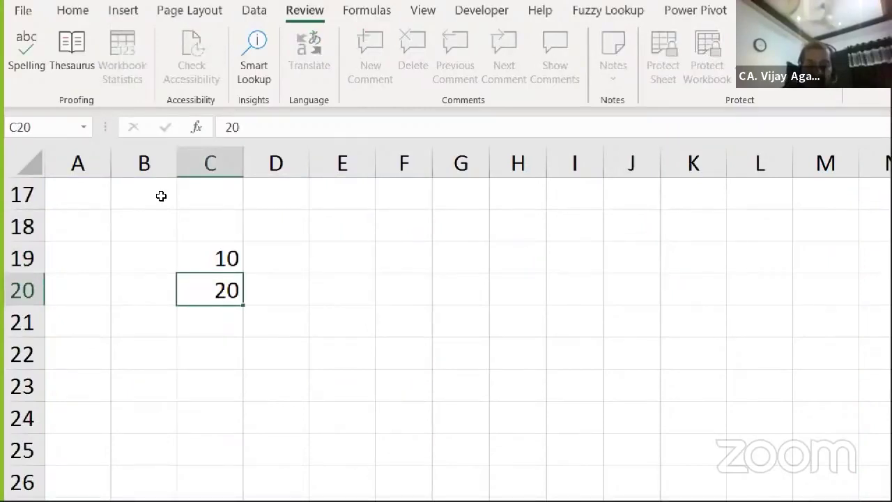
{"action": "key", "text": "Return"}
{"action": "type", "text": "30"}
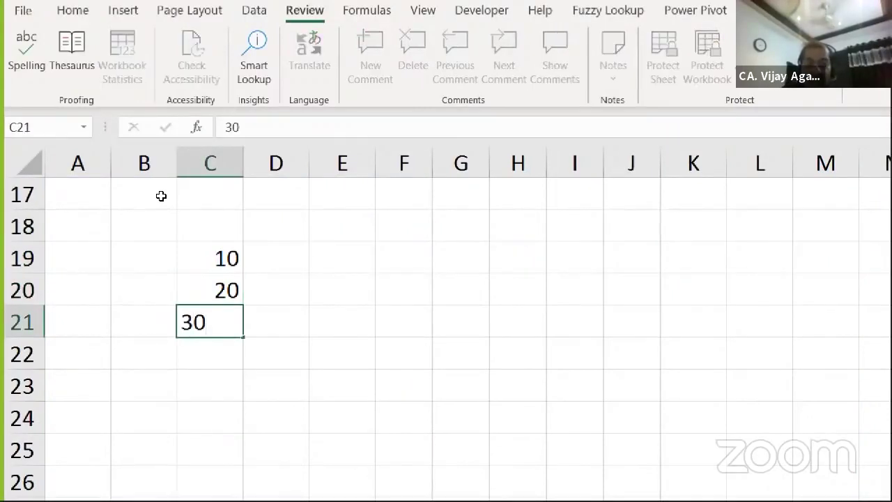
{"action": "key", "text": "Return"}
{"action": "type", "text": "20"}
{"action": "key", "text": "Return"}
{"action": "type", "text": "10"}
{"action": "key", "text": "Return"}
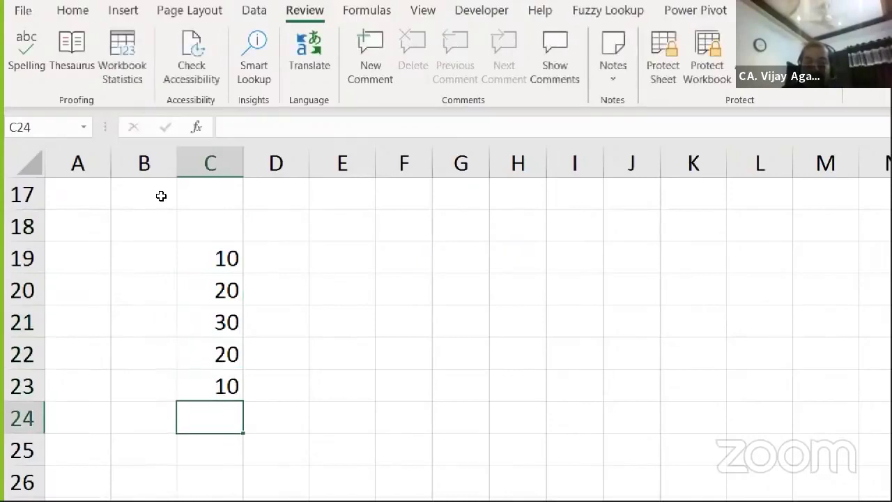
- Enter =UNIQUE(C19:C23) in F19 to list 10, 20 and 30
{"action": "key", "text": "Down"}
{"action": "key", "text": "Down"}
{"action": "key", "text": "Right"}
{"action": "key", "text": "Right"}
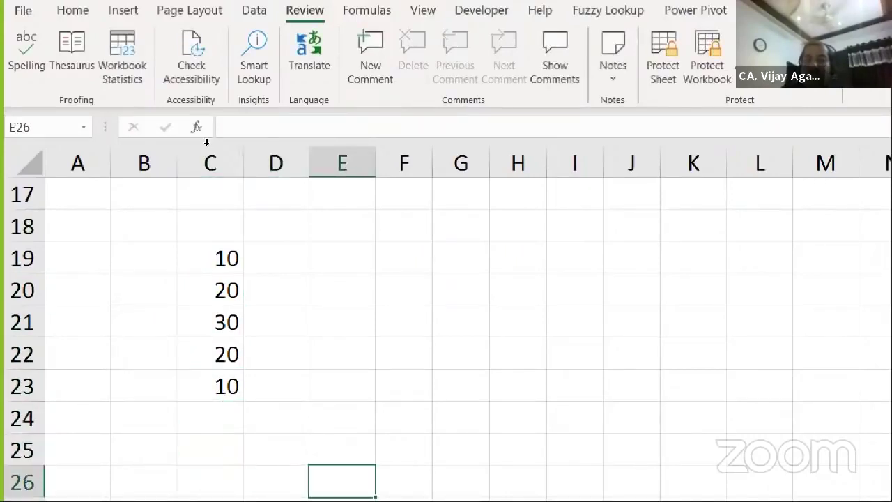
{"action": "key", "text": "Up"}
{"action": "key", "text": "Up"}
{"action": "key", "text": "Up"}
{"action": "key", "text": "Up"}
{"action": "key", "text": "Up"}
{"action": "key", "text": "Up"}
{"action": "key", "text": "Up"}
{"action": "key", "text": "Right"}
{"action": "type", "text": "=uniq"}
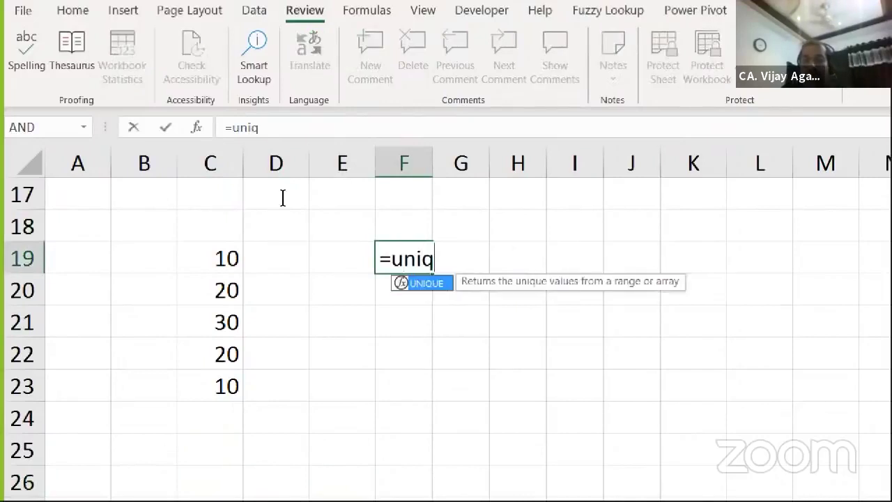
{"action": "key", "text": "Tab"}
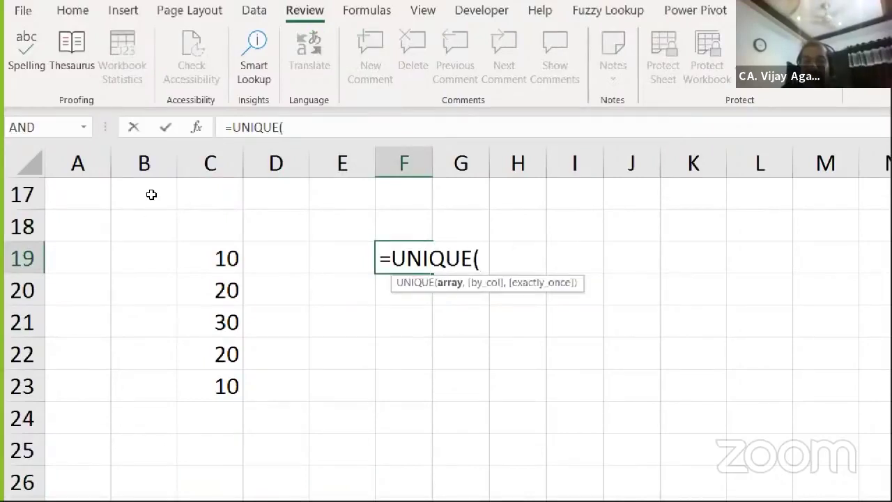
{"action": "key", "text": "Left"}
{"action": "key", "text": "Left"}
{"action": "key", "text": "Left"}
{"action": "key", "text": "ctrl+shift+Down"}
{"action": "key", "text": "Return"}
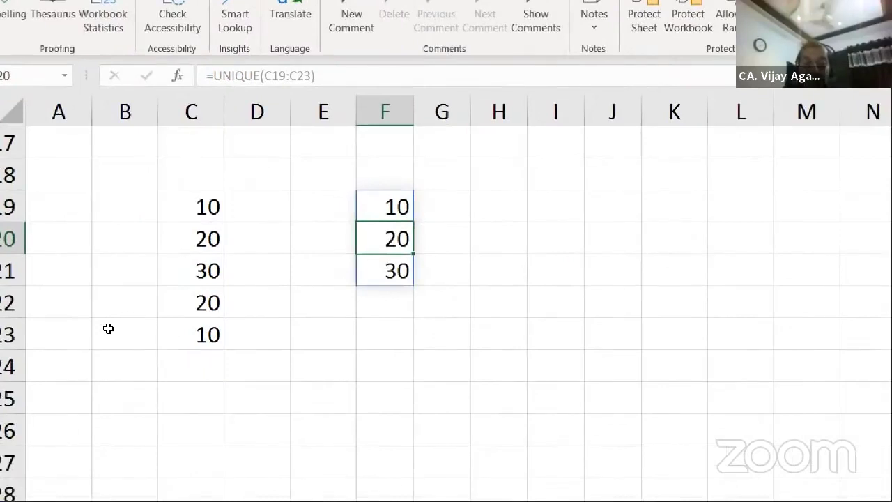
- Put 10 in B25, cancel a stray entry in C25, and select C19:C23
{"action": "key", "text": "Down"}
{"action": "key", "text": "Down"}
{"action": "key", "text": "Down"}
{"action": "key", "text": "Down"}
{"action": "key", "text": "Down"}
{"action": "key", "text": "Left"}
{"action": "key", "text": "Left"}
{"action": "key", "text": "Left"}
{"action": "key", "text": "Left"}
{"action": "type", "text": "10"}
{"action": "key", "text": "Tab"}
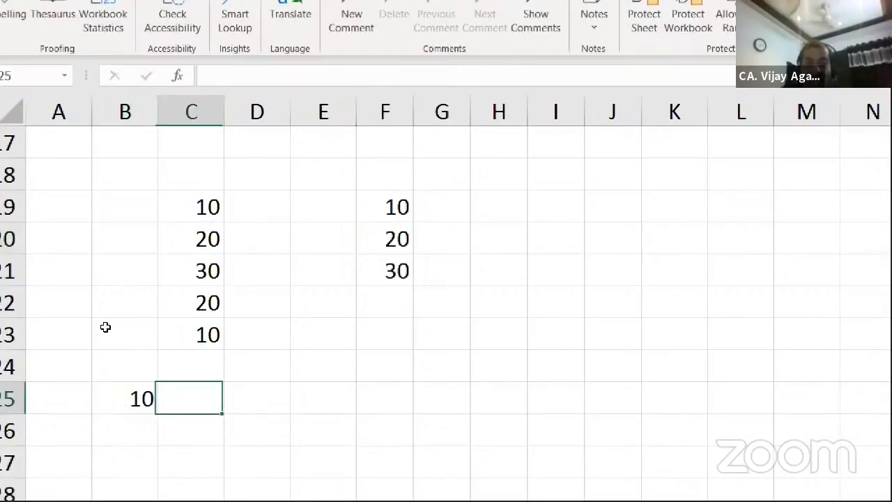
{"action": "type", "text": "2"}
{"action": "key", "text": "Escape"}
{"action": "key", "text": "Left"}
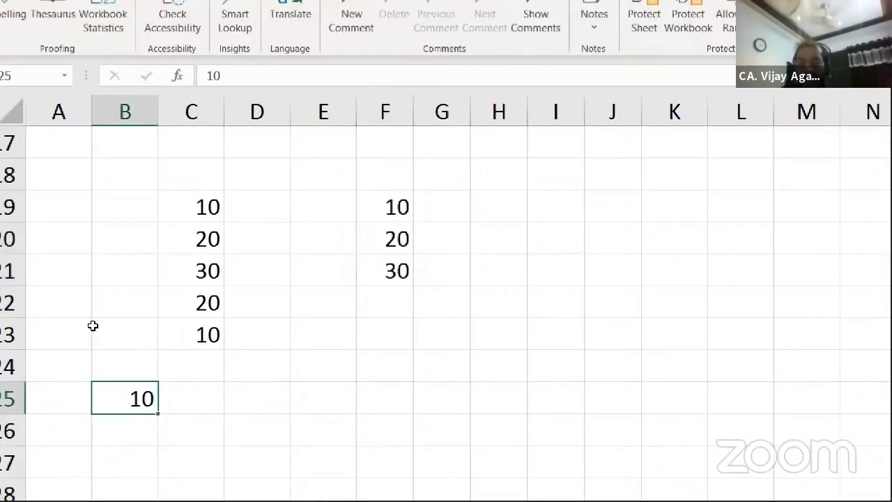
{"action": "left_click_drag", "start_coordinate": [139, 203], "coordinate": [141, 286]}
- Copy C19:C23 and paste it transposed into B25:F25
{"action": "key", "text": "ctrl+c"}
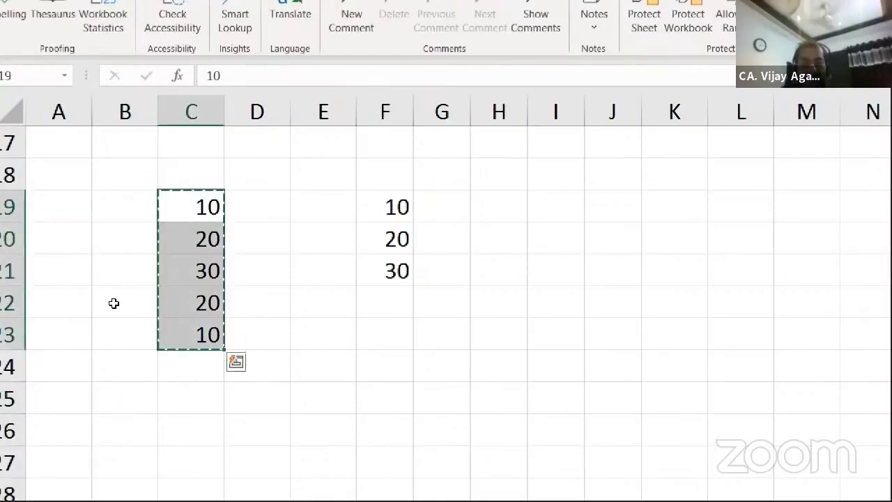
{"action": "key", "text": "ctrl+z"}
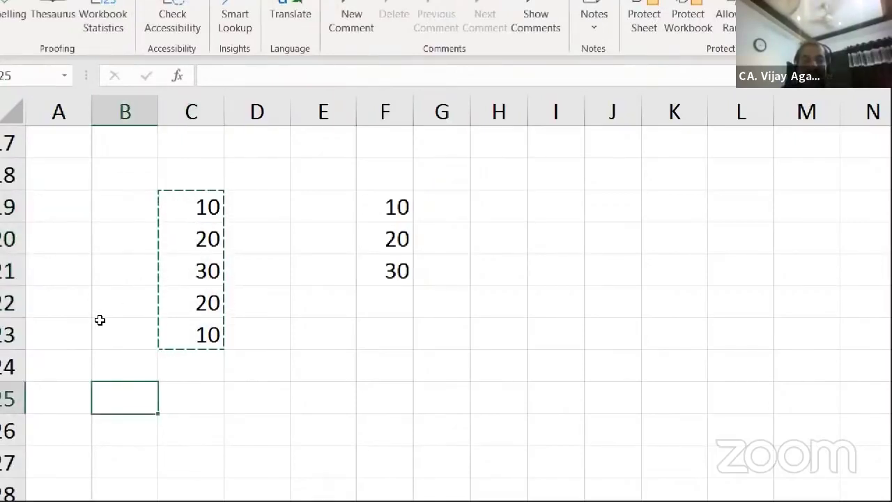
{"action": "right_click", "coordinate": [130, 397]}
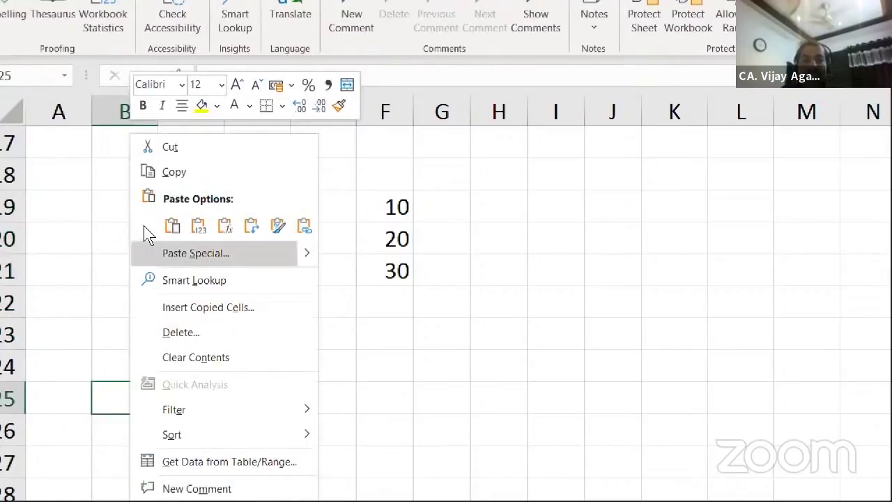
{"action": "left_click", "coordinate": [251, 225]}
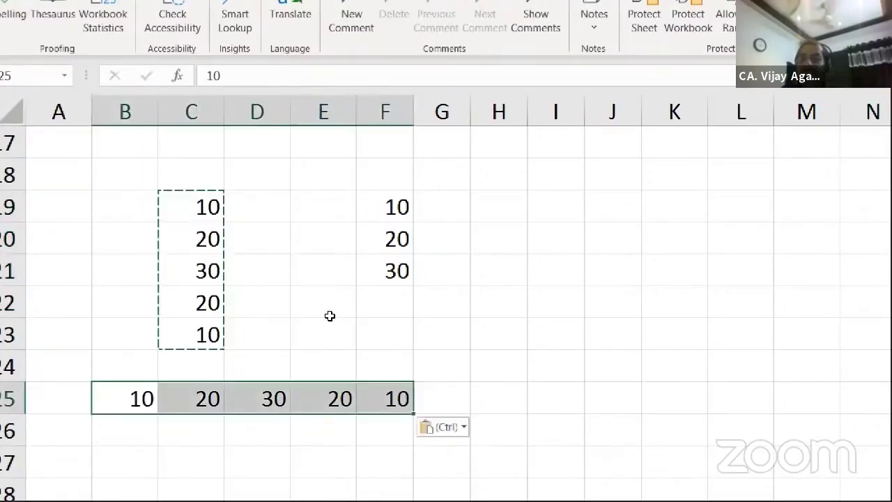
- Enter =UNIQUE(B25:F25) in I25 and open its Function Arguments
{"action": "key", "text": "Right"}
{"action": "key", "text": "Right"}
{"action": "key", "text": "Right"}
{"action": "key", "text": "Right"}
{"action": "key", "text": "Right"}
{"action": "key", "text": "Right"}
{"action": "key", "text": "Right"}
{"action": "type", "text": "=uniqu"}
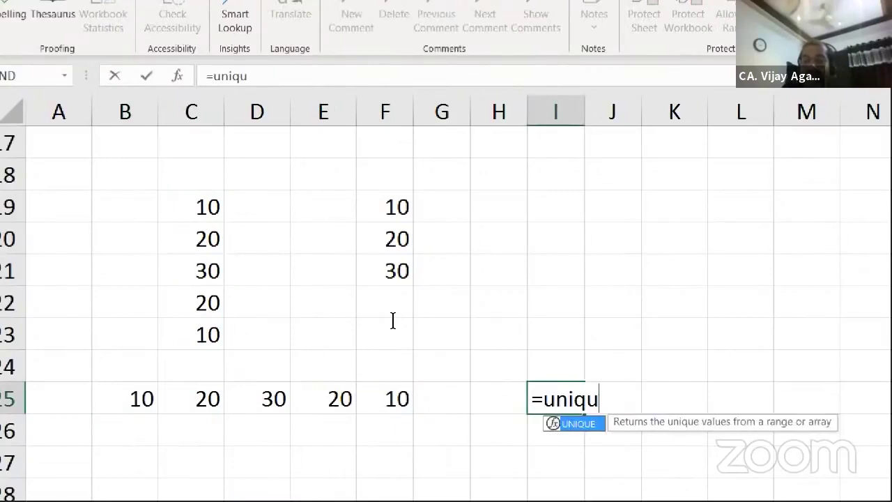
{"action": "key", "text": "Tab"}
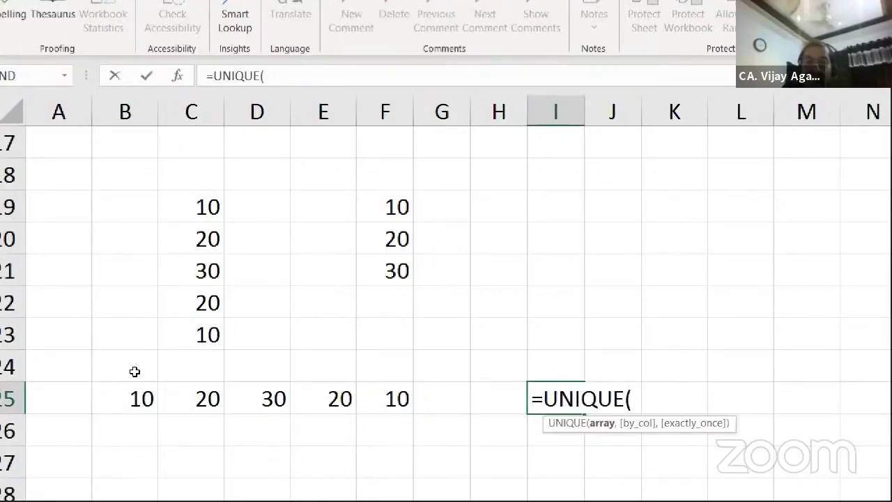
{"action": "left_click_drag", "start_coordinate": [126, 399], "coordinate": [385, 398]}
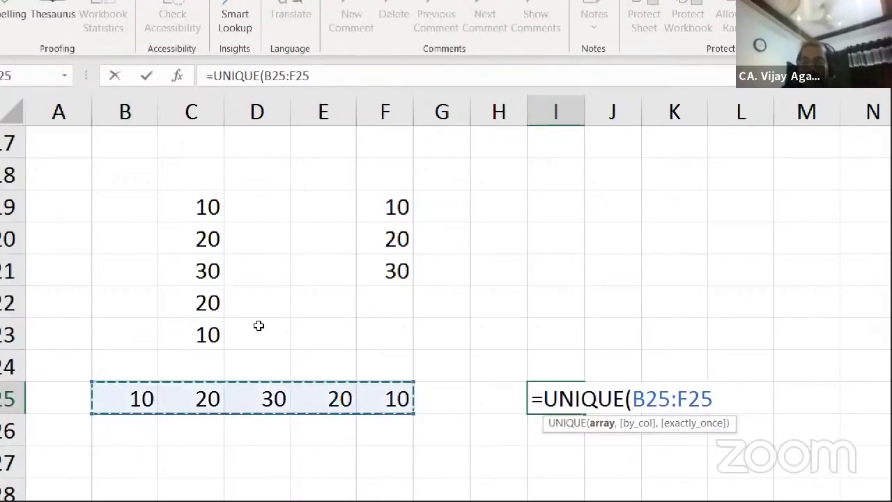
{"action": "key", "text": "Return"}
{"action": "key", "text": "Up"}
{"action": "key", "text": "Right"}
{"action": "key", "text": "Left"}
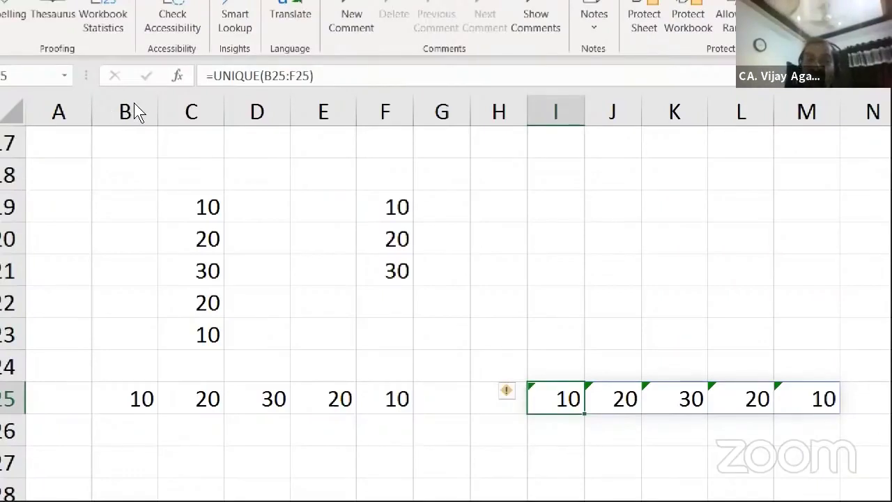
{"action": "key", "text": "shift+F3"}
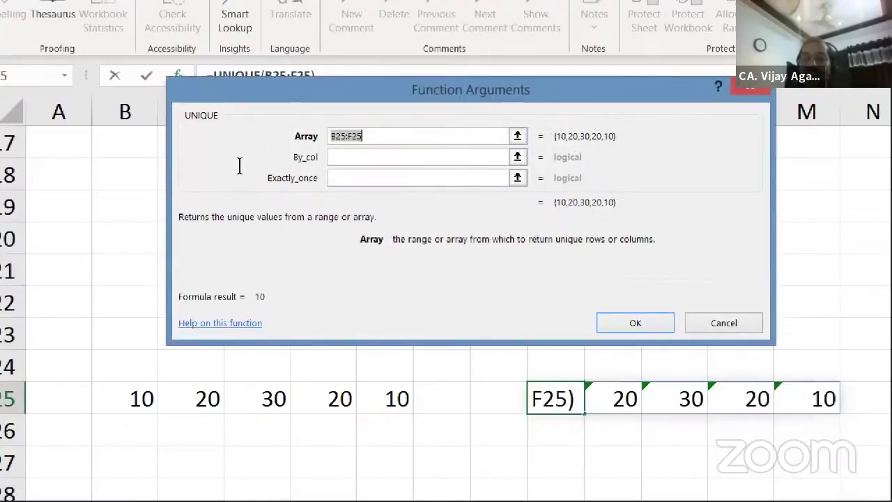
- Set By_col to 1 so UNIQUE(B25:F25,1) returns just 10, 20, 30
{"action": "key", "text": "Tab"}
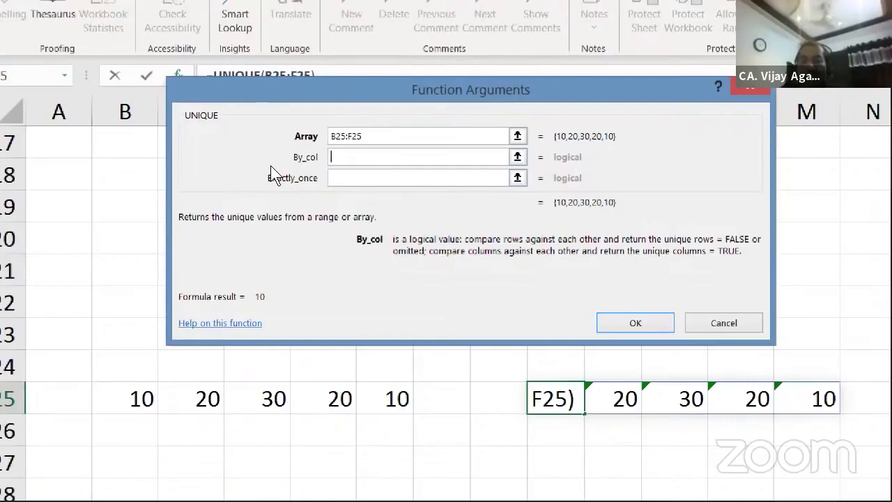
{"action": "type", "text": "1"}
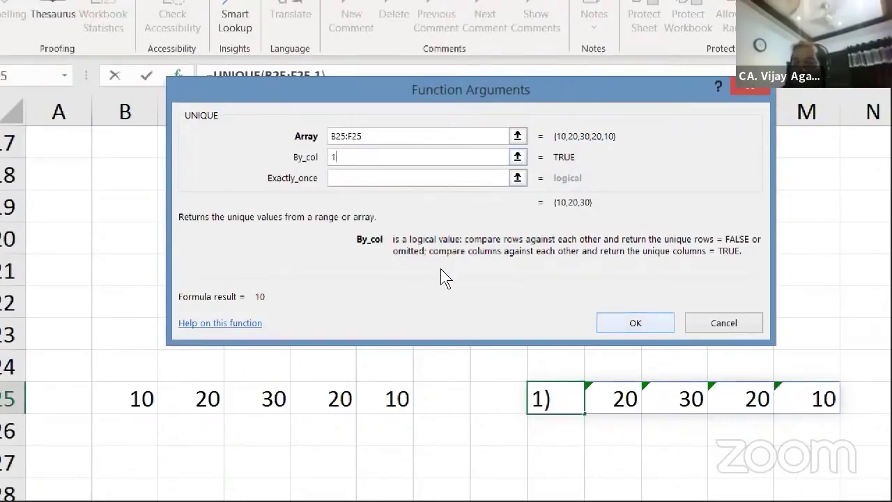
{"action": "key", "text": "Return"}
- Re-enter 20 in D25 of the transposed row
{"action": "key", "text": "Left"}
{"action": "key", "text": "Left"}
{"action": "key", "text": "Left"}
{"action": "key", "text": "Left"}
{"action": "key", "text": "Left"}
{"action": "key", "text": "Left"}
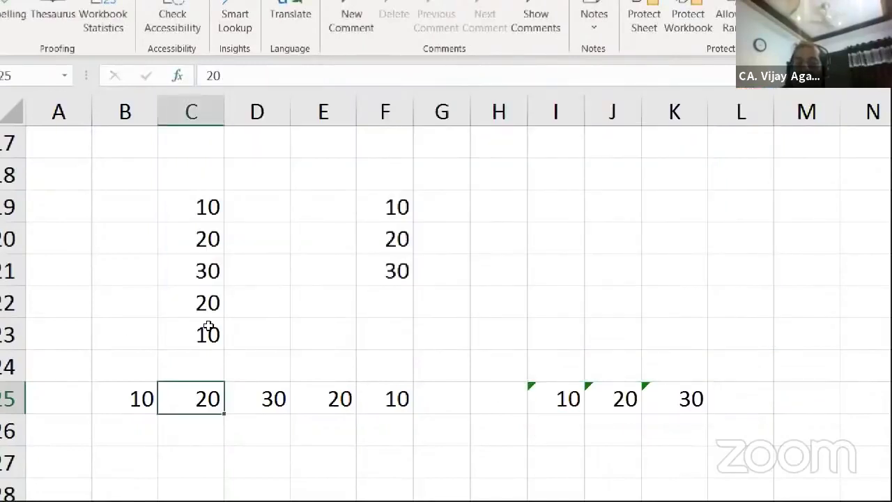
{"action": "key", "text": "Right"}
{"action": "key", "text": "Right"}
{"action": "key", "text": "Left"}
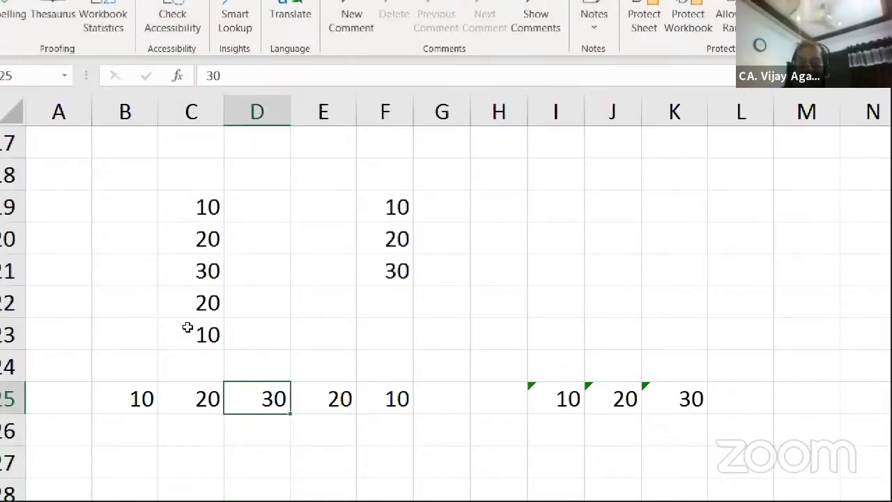
{"action": "type", "text": "20"}
{"action": "key", "text": "Return"}
- On the Jan–May sheet, clear G3:J3 and F3's UNIQUE formula, then widen column F
{"action": "key", "text": "ctrl+Page_Down"}
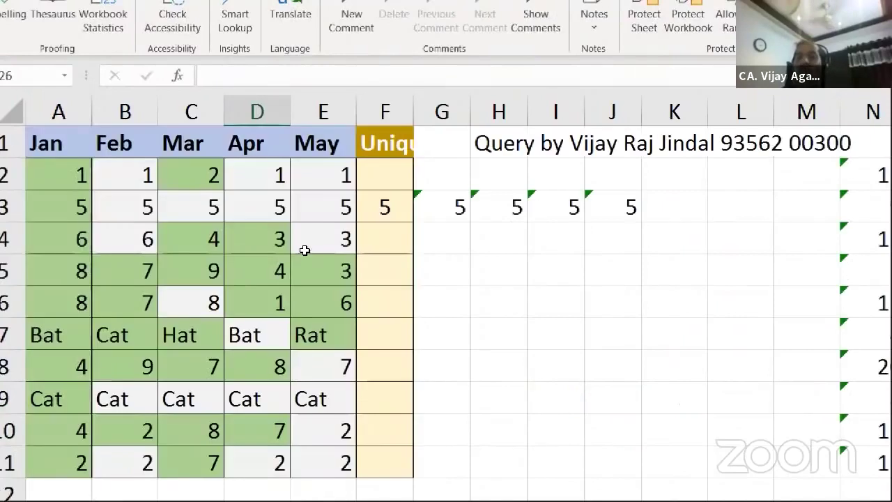
{"action": "left_click_drag", "start_coordinate": [433, 196], "coordinate": [627, 207]}
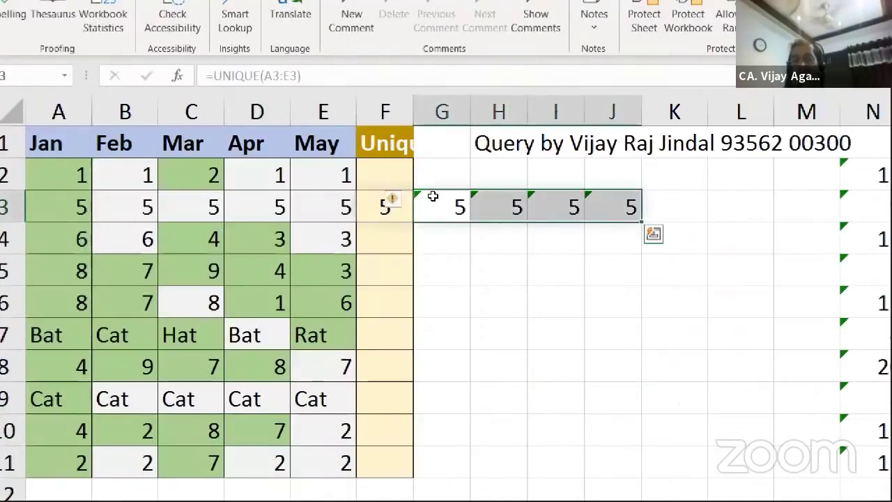
{"action": "key", "text": "Delete"}
{"action": "key", "text": "Down"}
{"action": "key", "text": "Down"}
{"action": "key", "text": "Down"}
{"action": "key", "text": "Right"}
{"action": "key", "text": "Right"}
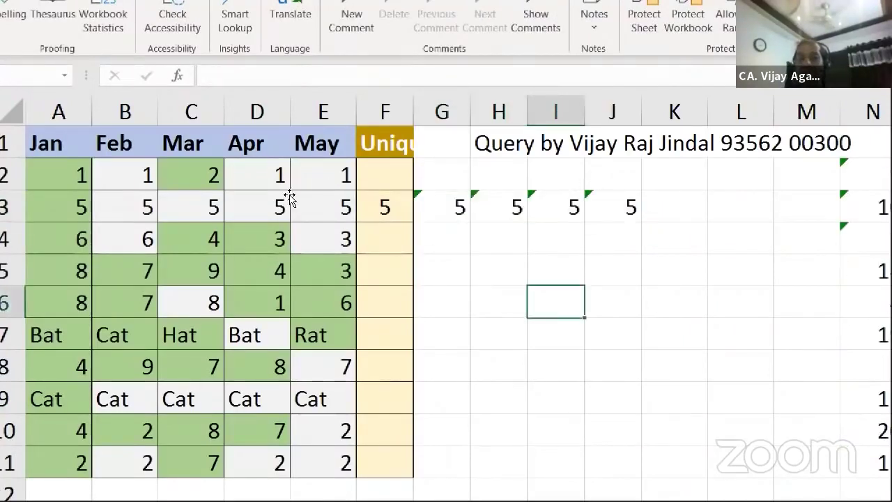
{"action": "key", "text": "Left"}
{"action": "key", "text": "Left"}
{"action": "key", "text": "Left"}
{"action": "key", "text": "Up"}
{"action": "key", "text": "Up"}
{"action": "key", "text": "Up"}
{"action": "key", "text": "Delete"}
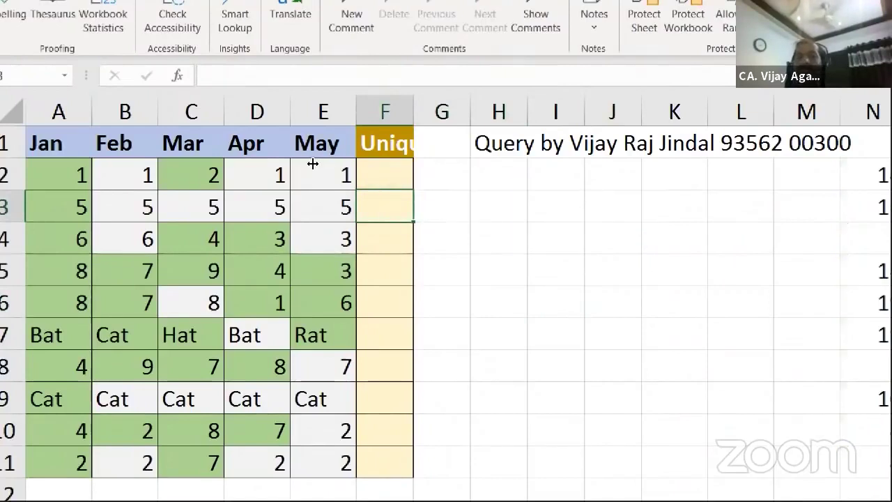
{"action": "left_click_drag", "start_coordinate": [414, 112], "coordinate": [505, 111]}
{"action": "key", "text": "Up"}
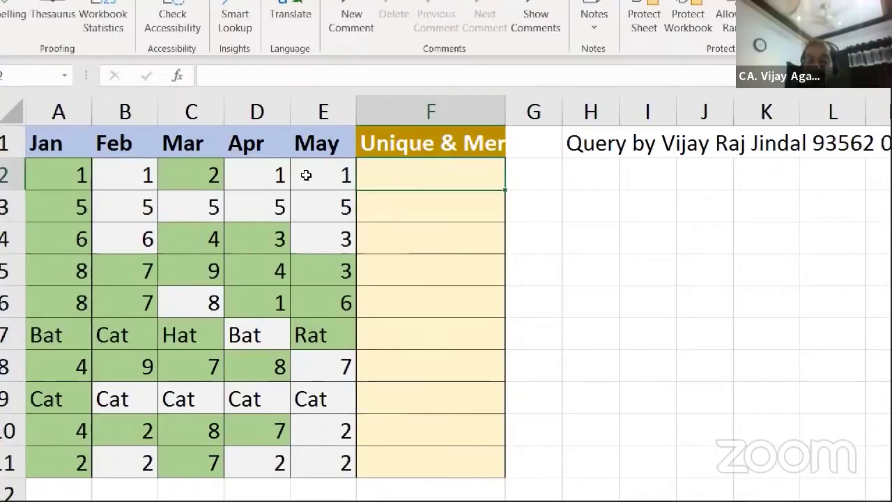
- Enter =UNIQUE(A2:E2,TRUE) in F2, spilling 1 and 2 into F2:G2
{"action": "type", "text": "=uni"}
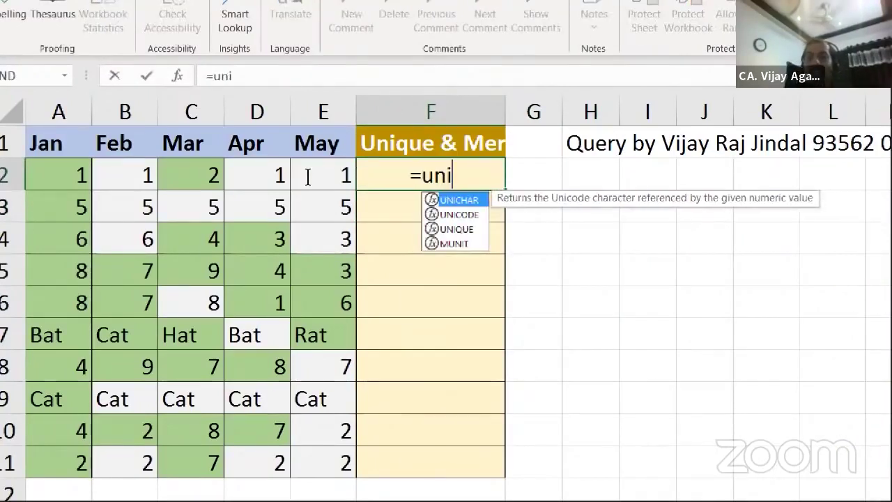
{"action": "type", "text": "que("}
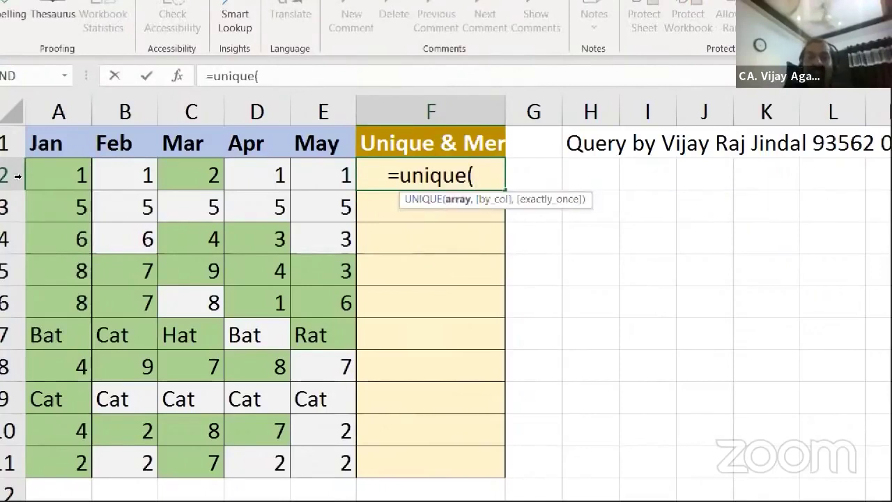
{"action": "left_click_drag", "start_coordinate": [62, 170], "coordinate": [333, 174]}
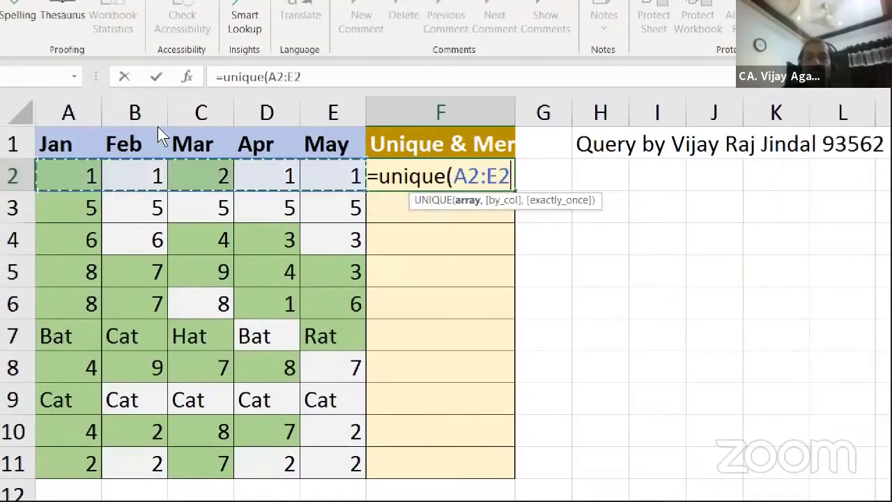
{"action": "key", "text": "F2"}
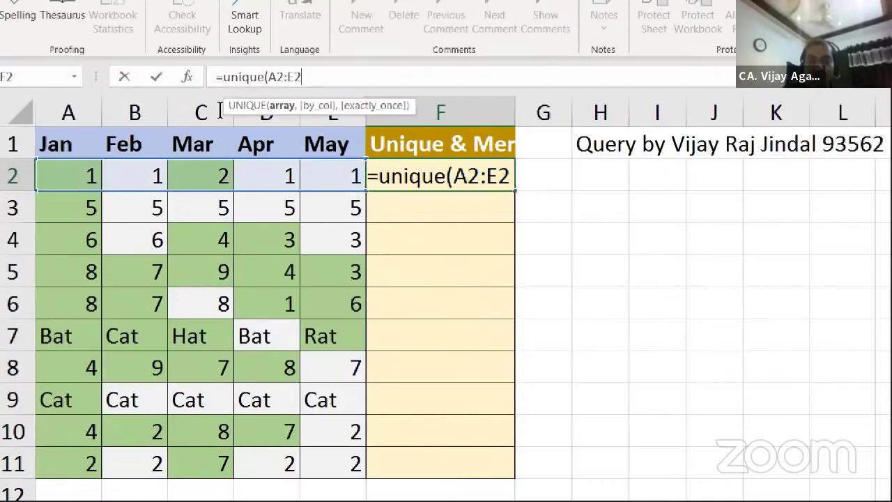
{"action": "type", "text": ","}
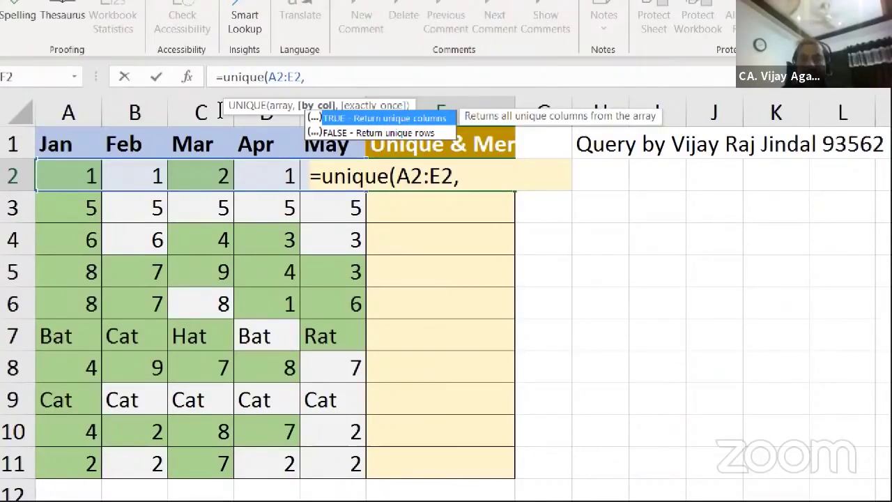
{"action": "key", "text": "Tab"}
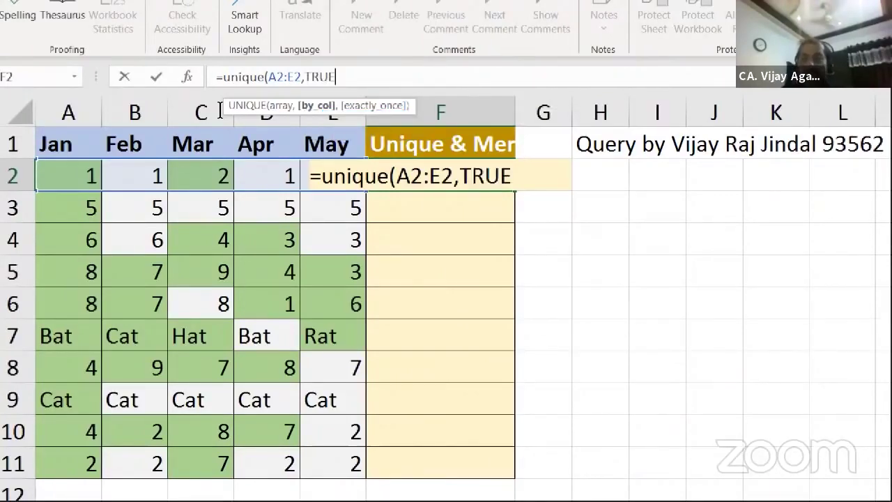
{"action": "key", "text": "Return"}
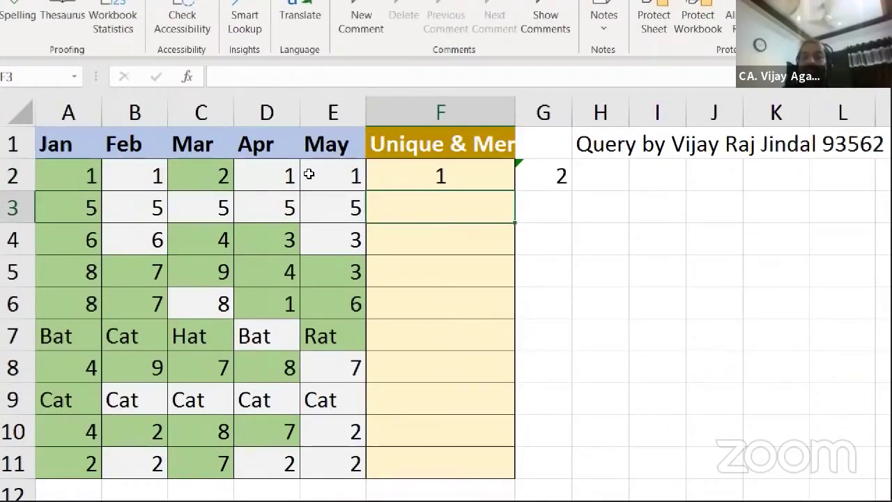
{"action": "key", "text": "Up"}
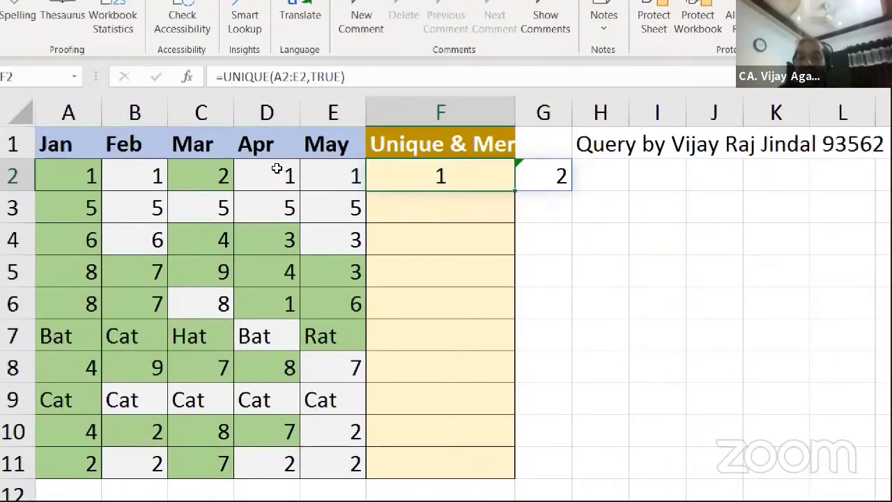
- Wrap F2's UNIQUE formula in a TEXTJOIN call with a comma delimiter
{"action": "key", "text": "F2"}
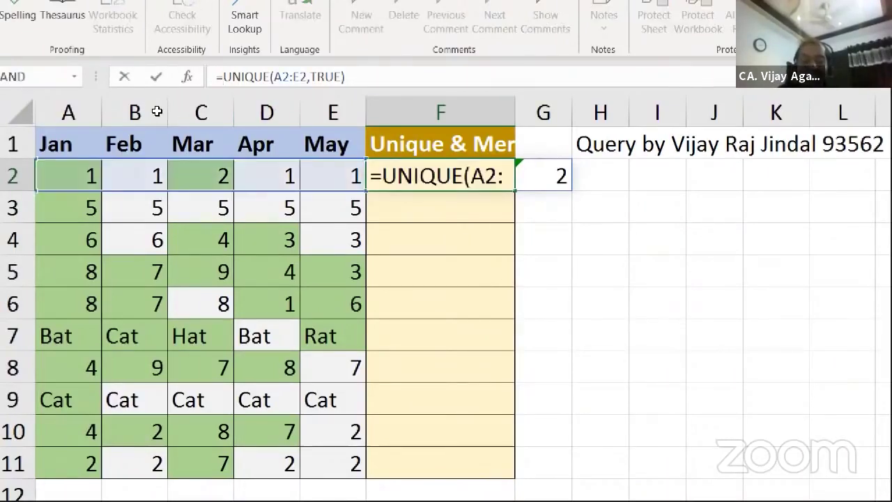
{"action": "type", "text": "Texjoin"}
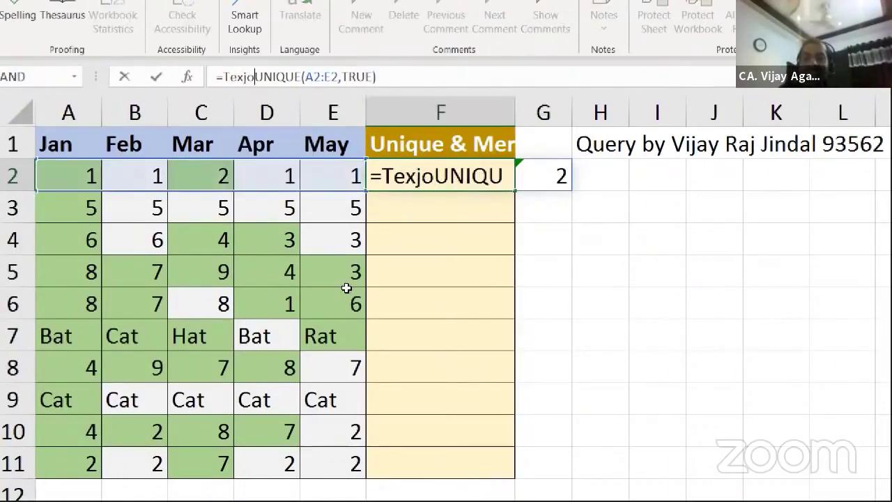
{"action": "type", "text": "("}
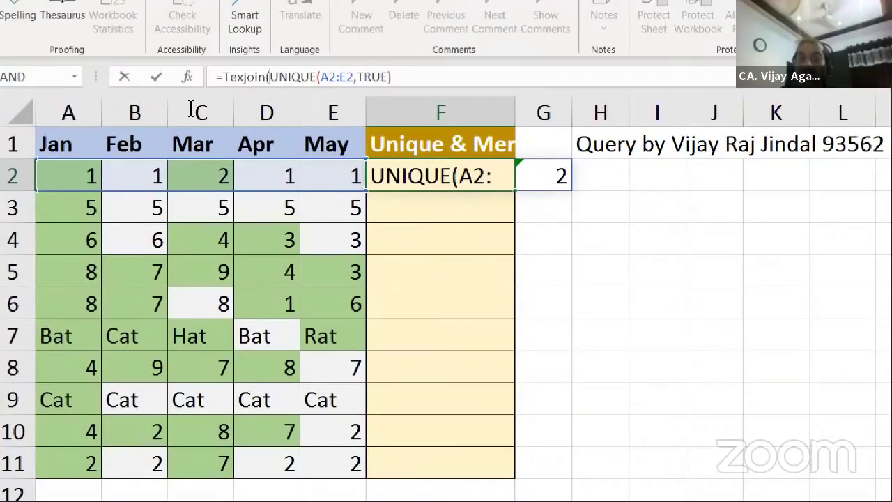
{"action": "type", "text": "\""}
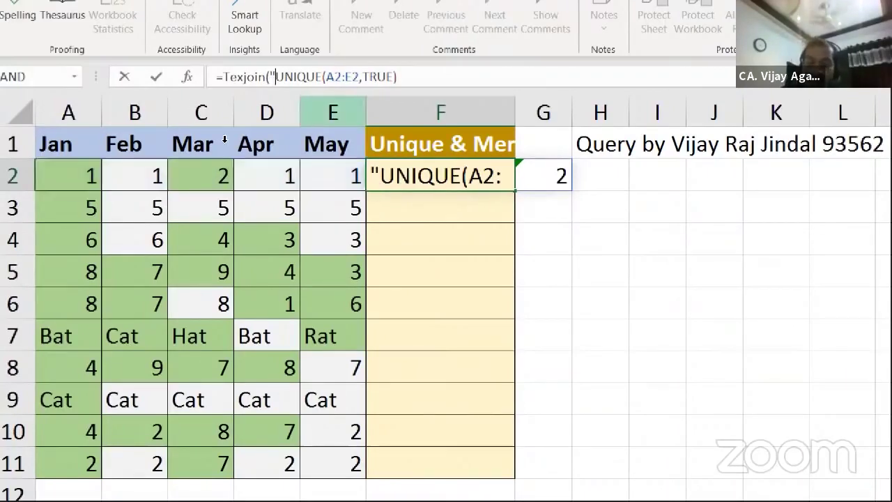
{"action": "type", "text": ", \""}
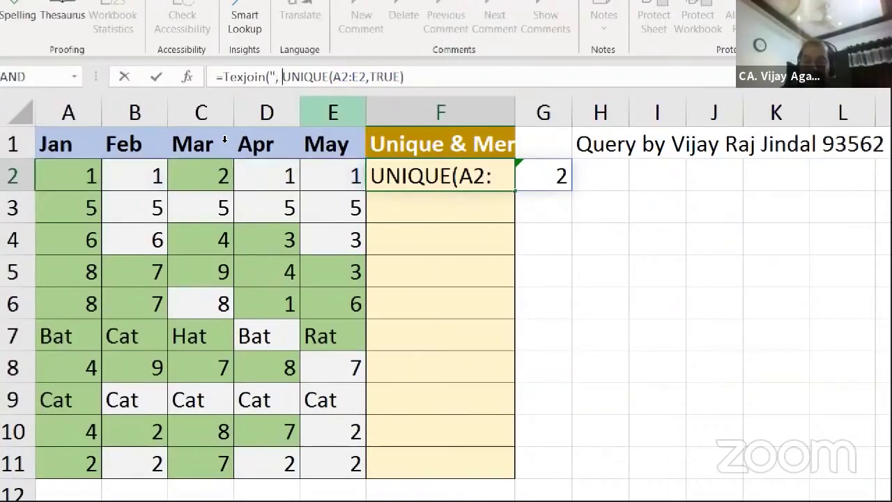
{"action": "type", "text": ","}
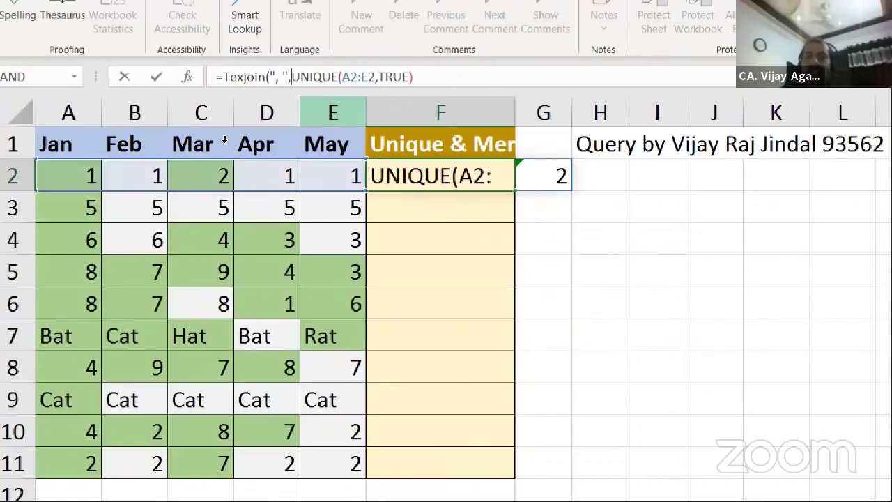
{"action": "type", "text": ","}
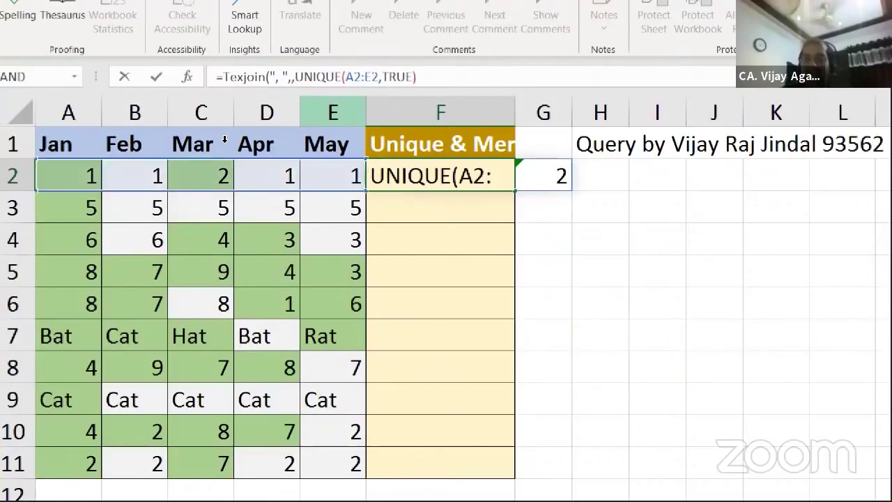
{"action": "key", "text": "Return"}
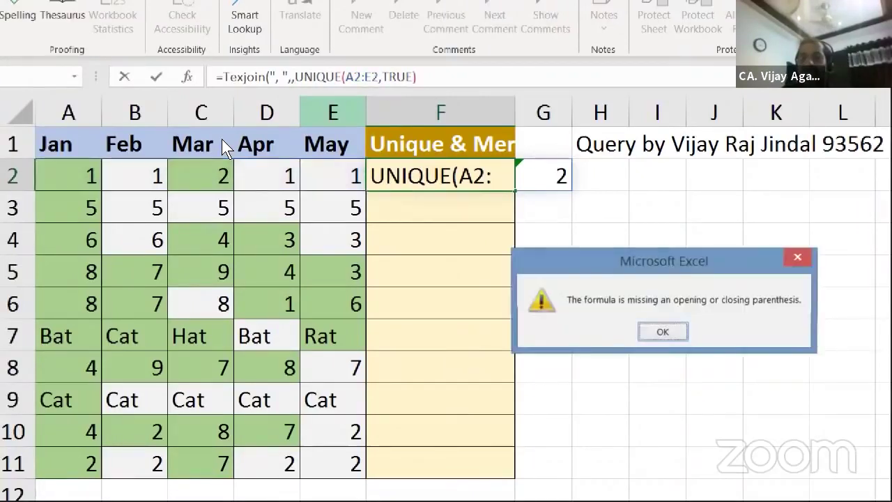
{"action": "key", "text": "Return"}
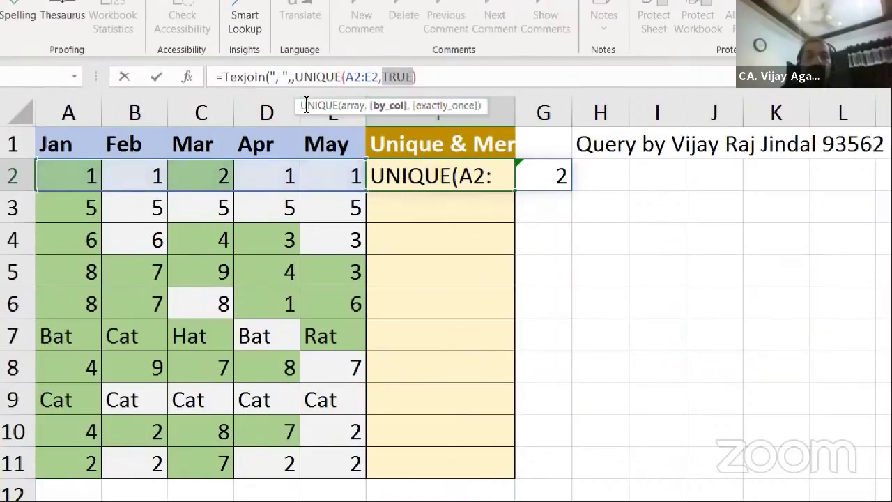
- Correct the misspelled function name to TEXTJOIN and commit F2's formula
{"action": "key", "text": "End"}
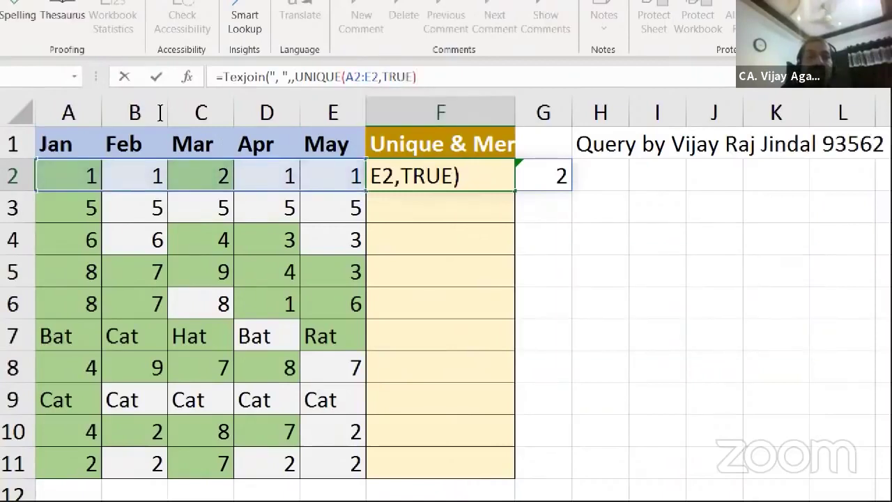
{"action": "key", "text": "Home"}
{"action": "key", "text": "Right"}
{"action": "key", "text": "Right"}
{"action": "key", "text": "Right"}
{"action": "key", "text": "Right"}
{"action": "key", "text": "ctrl+a"}
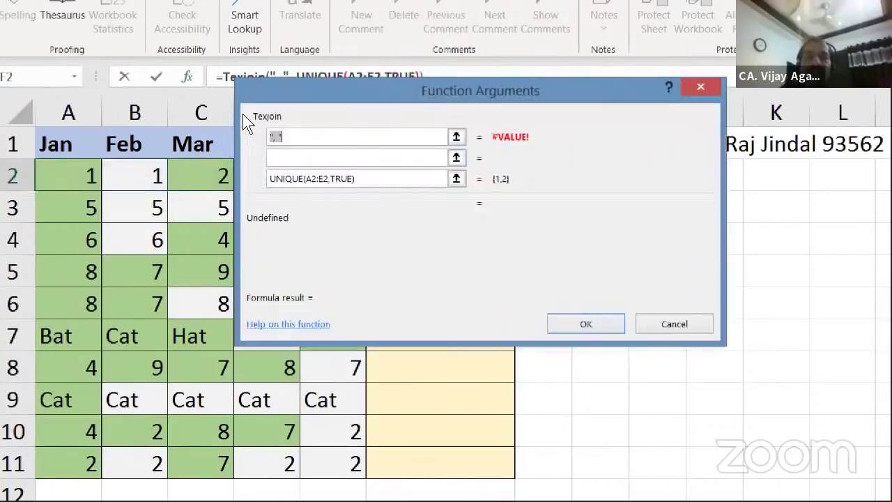
{"action": "left_click_drag", "start_coordinate": [243, 114], "coordinate": [289, 182]}
{"action": "key", "text": "End"}
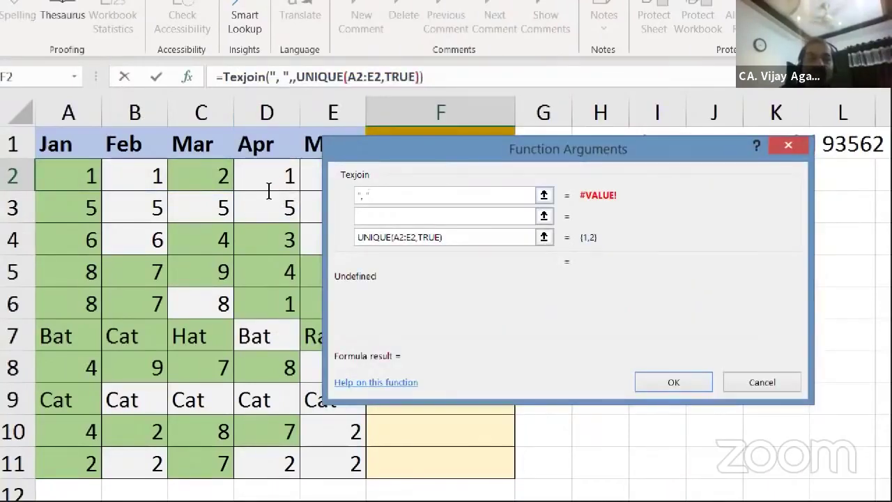
{"action": "key", "text": "BackSpace"}
{"action": "key", "text": "BackSpace"}
{"action": "key", "text": "BackSpace"}
{"action": "key", "text": "BackSpace"}
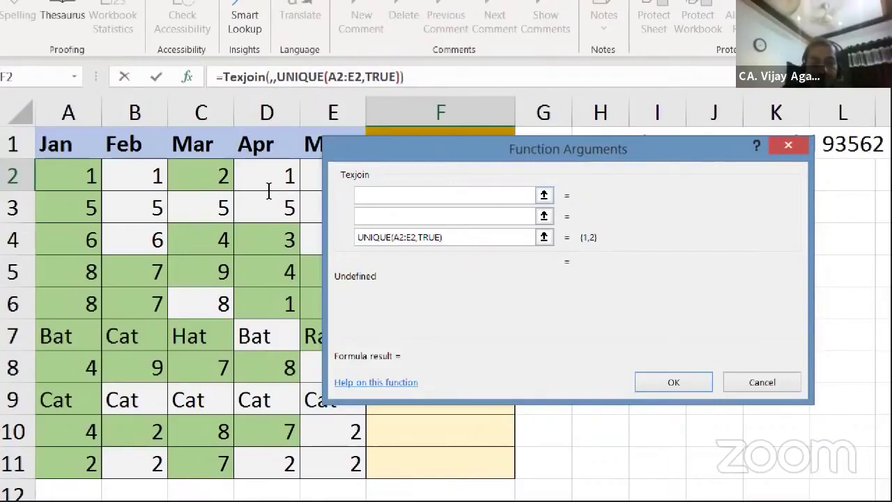
{"action": "left_click", "coordinate": [173, 111]}
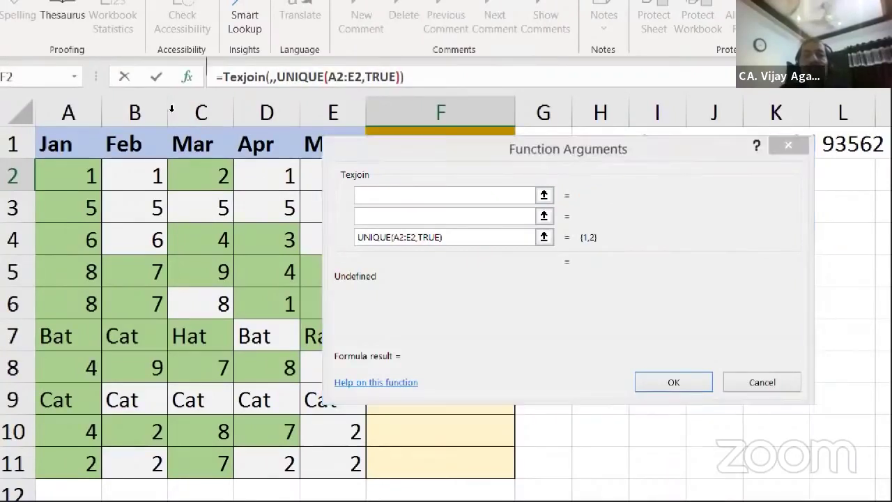
{"action": "type", "text": "t"}
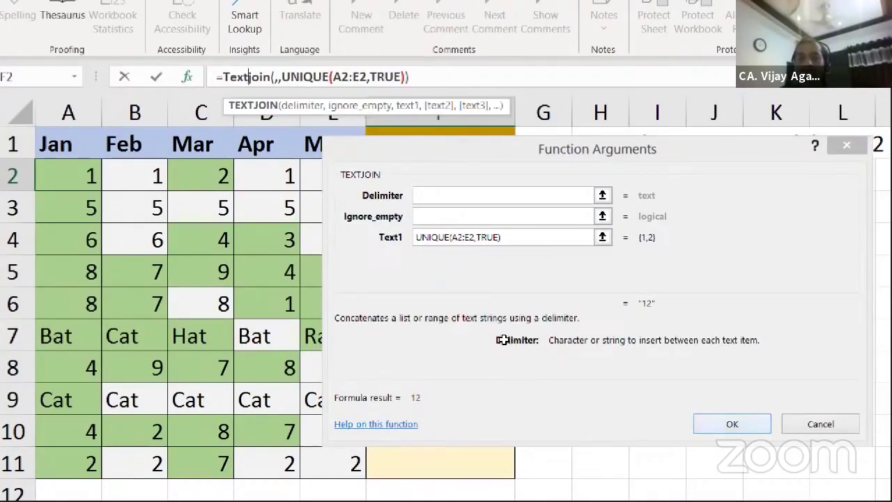
{"action": "key", "text": "Return"}
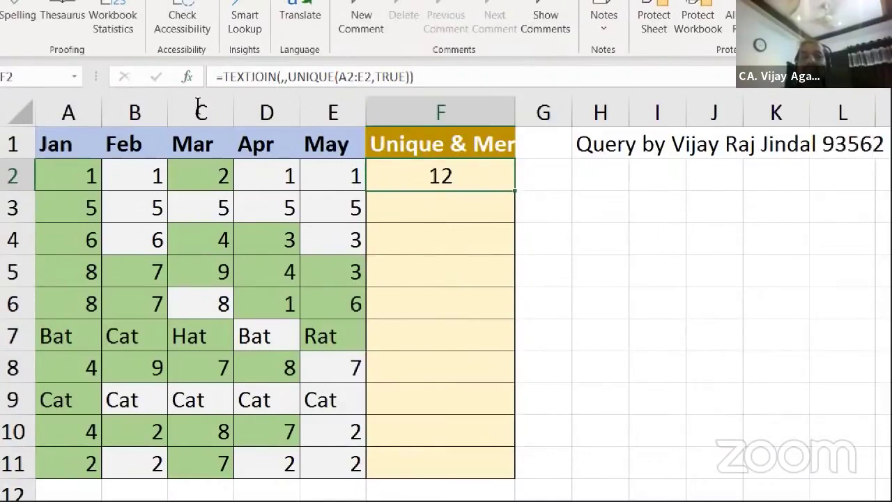
- Set TEXTJOIN's delimiter to ", " through the Function Arguments dialog
{"action": "left_click", "coordinate": [283, 77]}
{"action": "key", "text": "Left"}
{"action": "key", "text": "Left"}
{"action": "key", "text": "Left"}
{"action": "key", "text": "Left"}
{"action": "key", "text": "Left"}
{"action": "key", "text": "Left"}
{"action": "key", "text": "Left"}
{"action": "key", "text": "Left"}
{"action": "key", "text": "Left"}
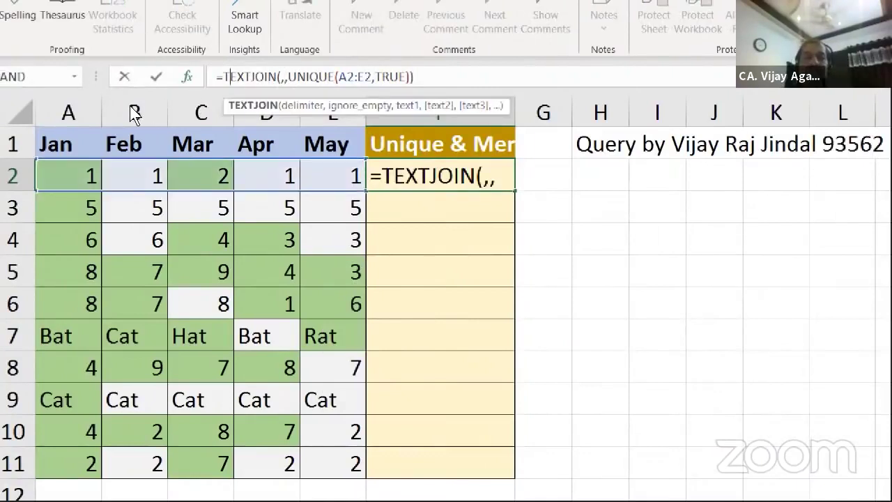
{"action": "key", "text": "shift+F3"}
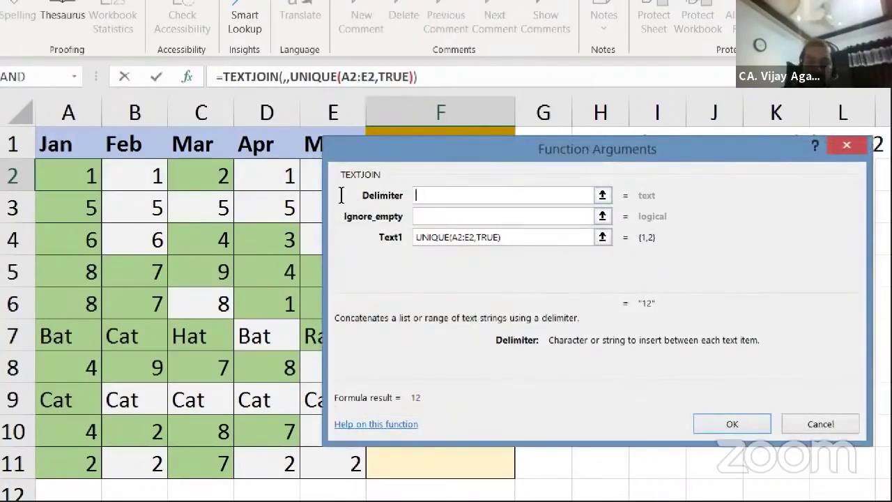
{"action": "type", "text": "\", \""}
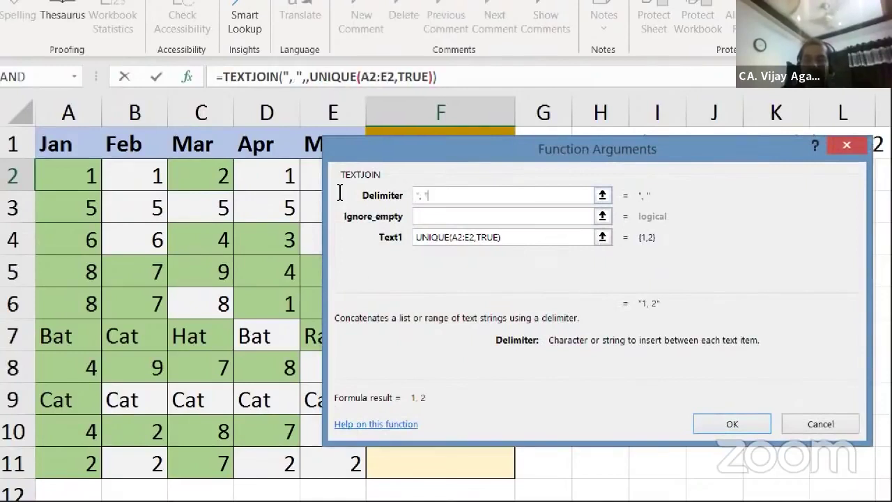
{"action": "key", "text": "Return"}
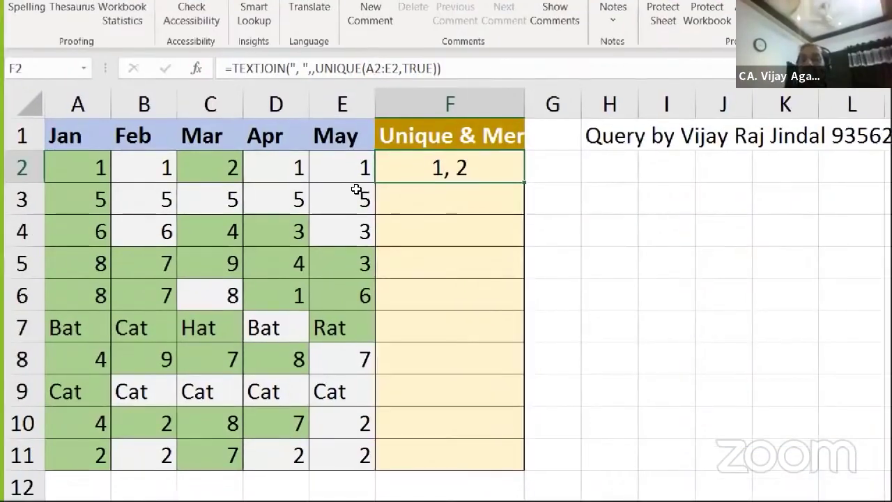
- Fill F2's formula down to F11 and widen column F
{"action": "left_click_drag", "start_coordinate": [357, 189], "coordinate": [342, 366]}
{"action": "left_click_drag", "start_coordinate": [525, 105], "coordinate": [604, 105]}
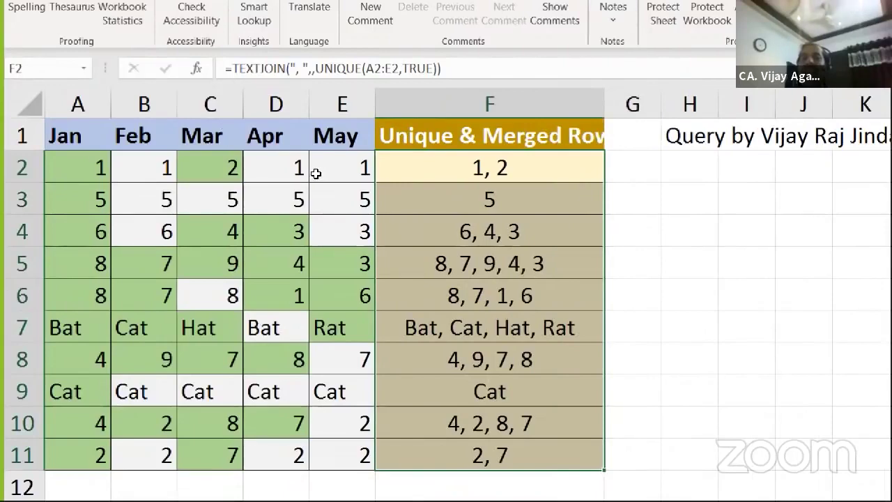
{"action": "key", "text": "shift+BackSpace"}
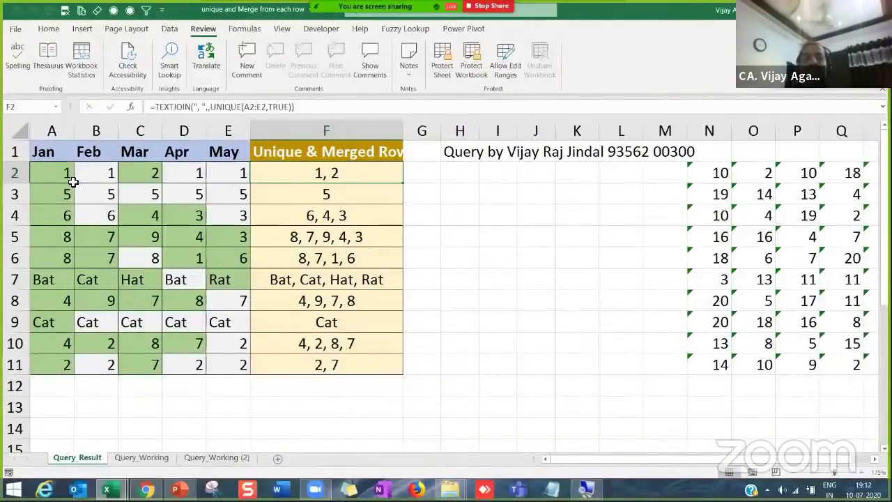
- Inspect cells A2, A7 (Bat) and F7's TEXTJOIN formula
{"action": "left_click", "coordinate": [62, 177]}
{"action": "left_click", "coordinate": [318, 182]}
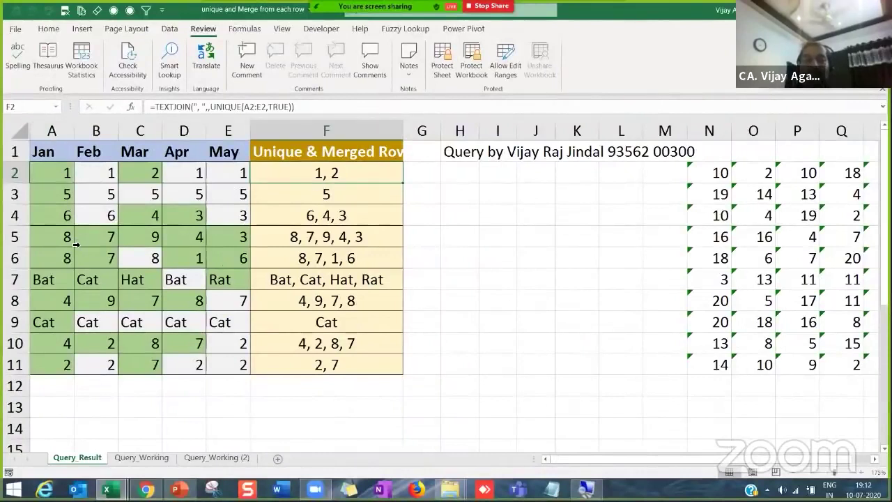
{"action": "left_click", "coordinate": [30, 276]}
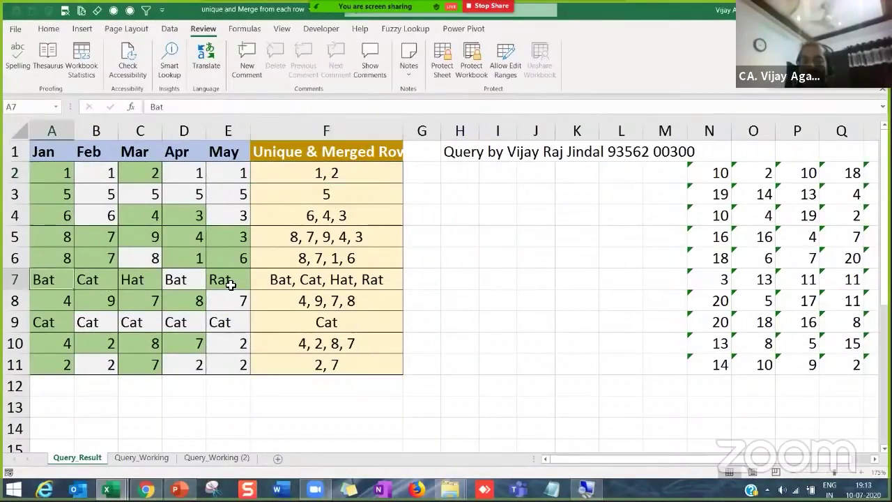
{"action": "left_click", "coordinate": [283, 279]}
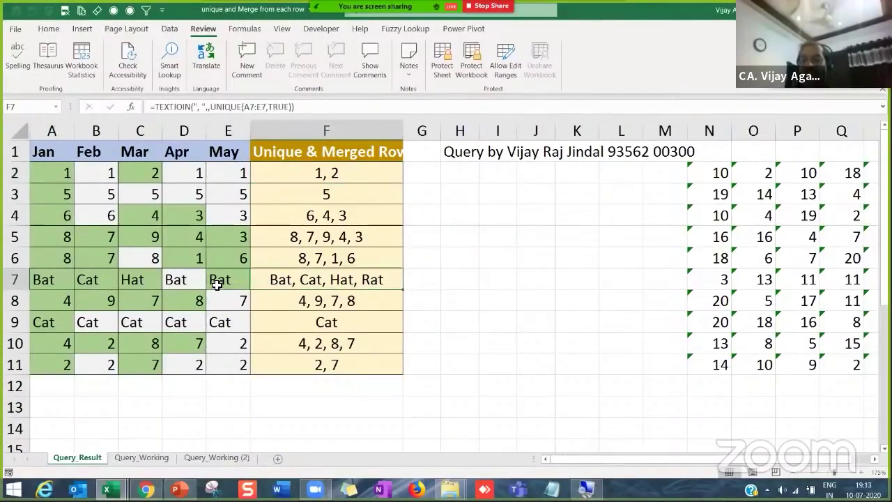
- Compare the Query_Working and Query_Working (2) sheets, ending on Query_Working's F2 formula
{"action": "left_click", "coordinate": [162, 458]}
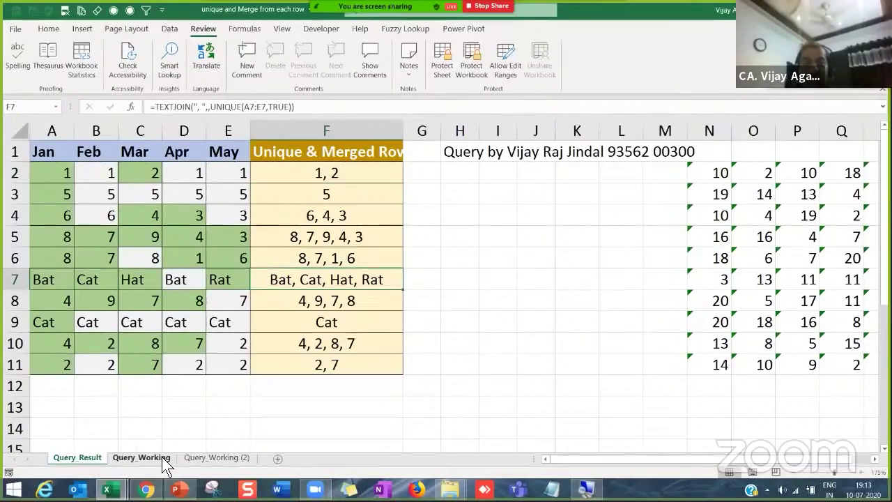
{"action": "left_click", "coordinate": [203, 458]}
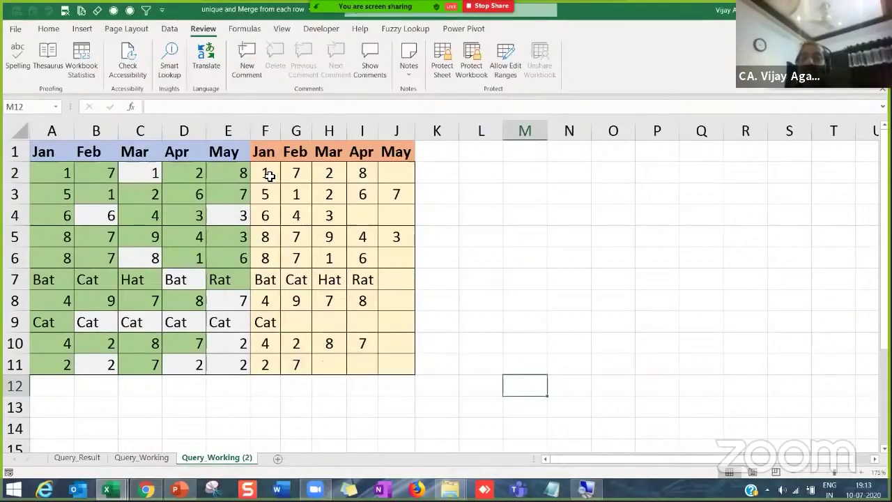
{"action": "left_click_drag", "start_coordinate": [265, 174], "coordinate": [395, 178]}
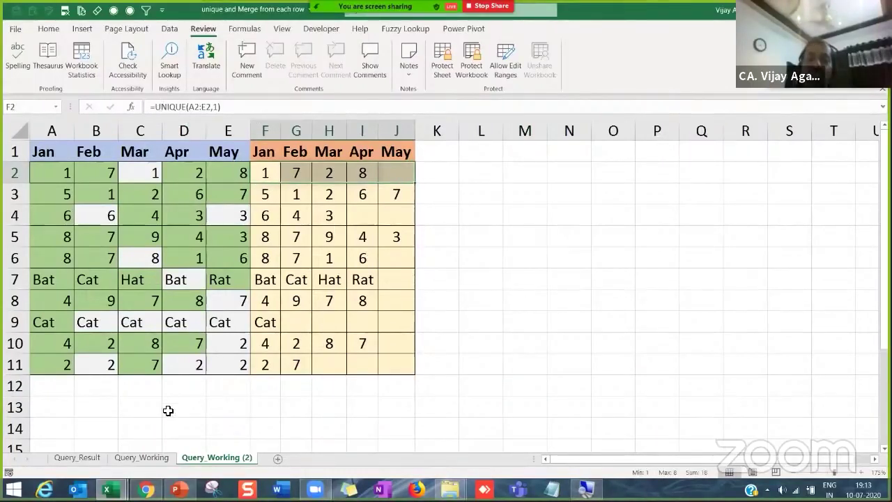
{"action": "left_click", "coordinate": [154, 457]}
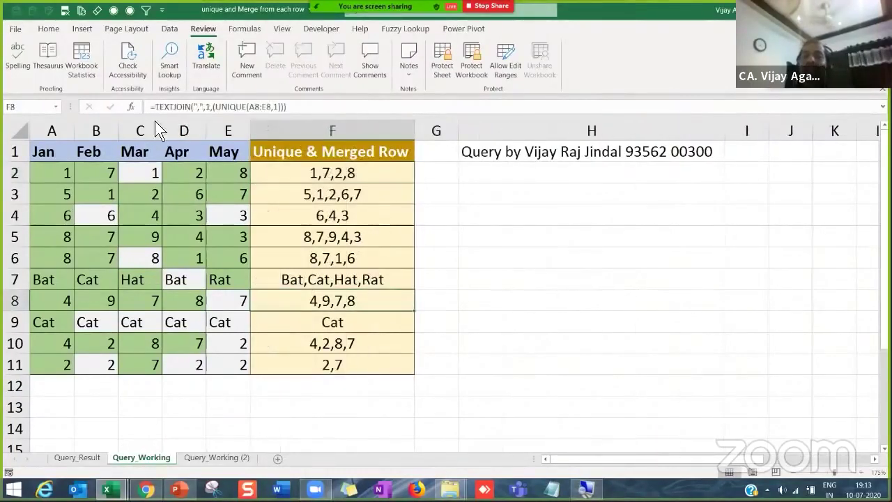
{"action": "left_click", "coordinate": [302, 177]}
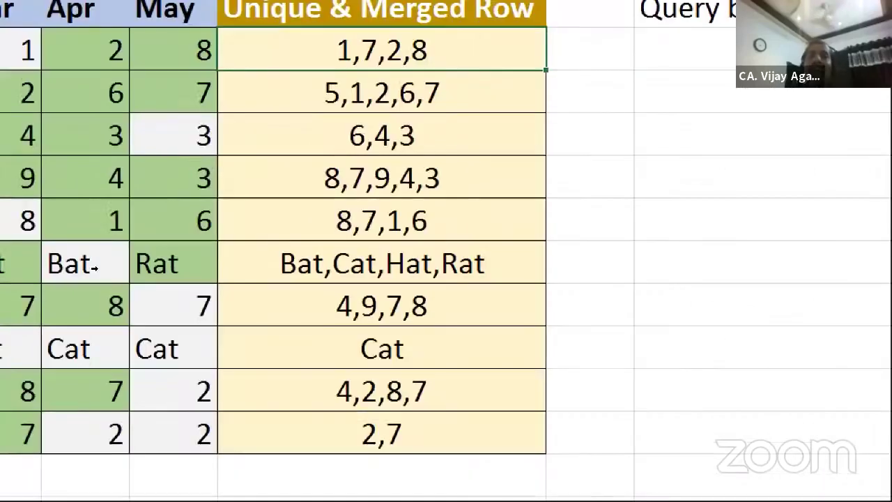
- Fill A2:E6 with =RANDBETWEEN(1,5) in one entry
{"action": "key", "text": "Home"}
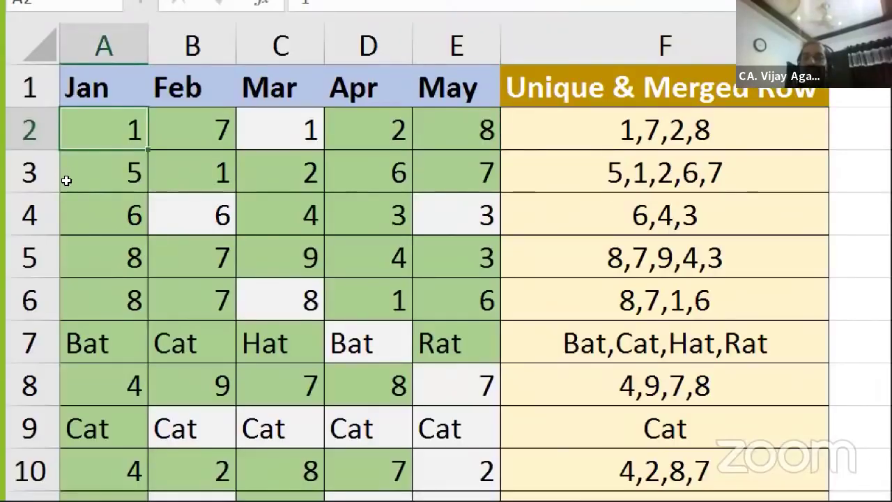
{"action": "left_click_drag", "start_coordinate": [67, 176], "coordinate": [241, 300]}
{"action": "type", "text": "=ran"}
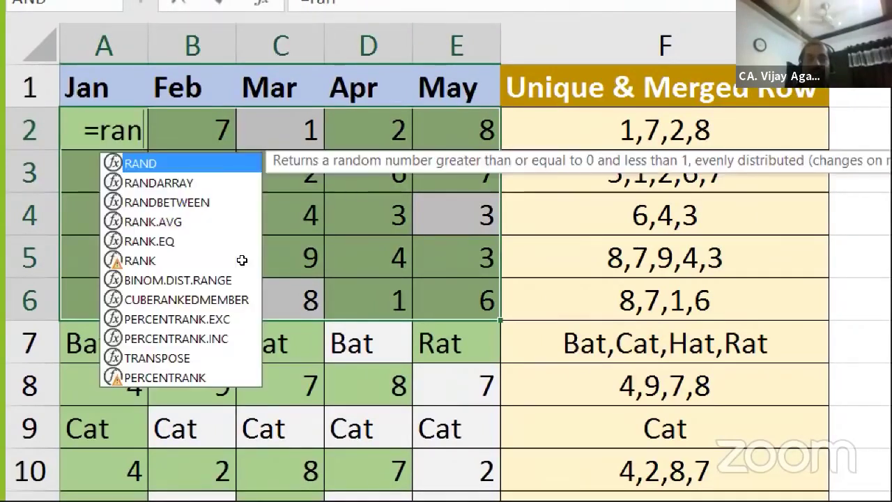
{"action": "key", "text": "Down"}
{"action": "key", "text": "Down"}
{"action": "key", "text": "Tab"}
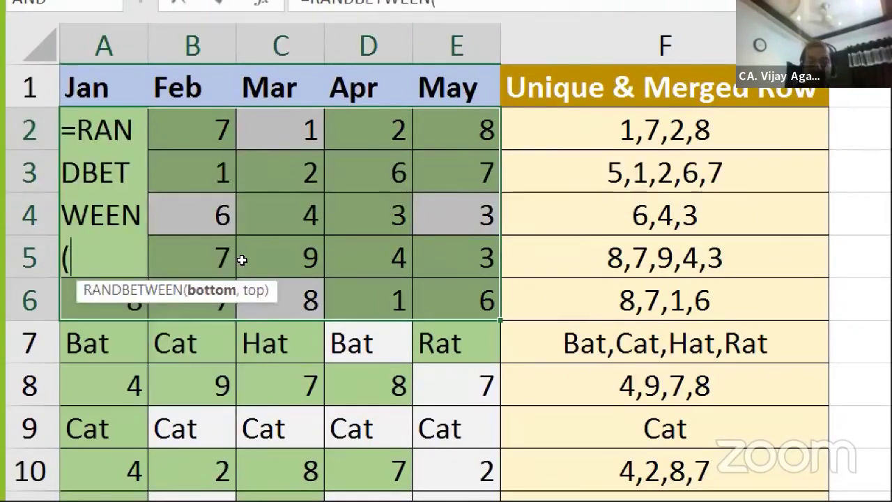
{"action": "type", "text": "1,5"}
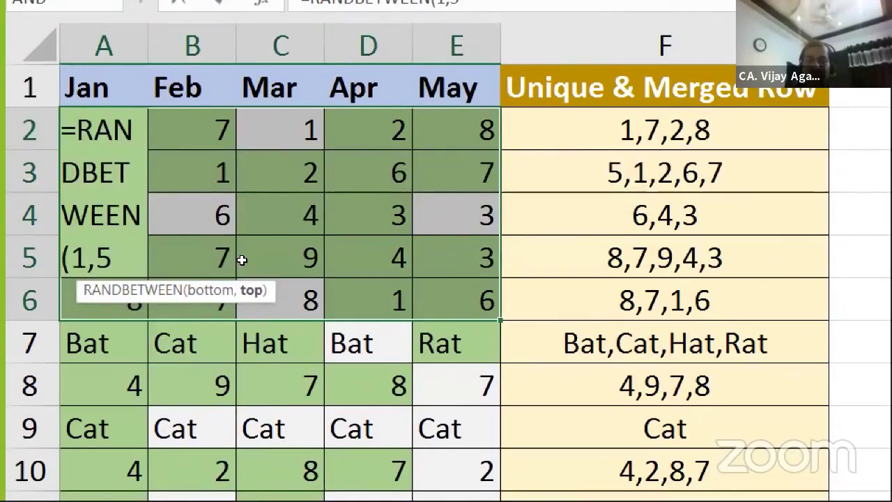
{"action": "type", "text": ")"}
{"action": "key", "text": "BackSpace"}
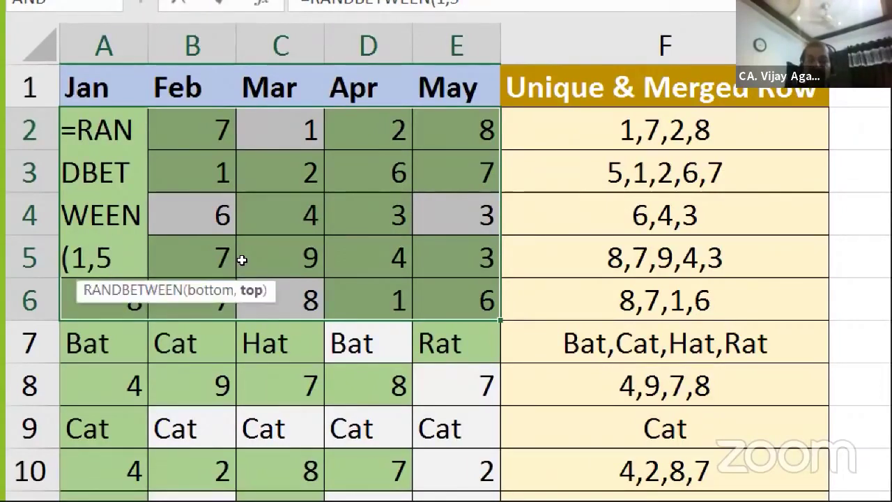
{"action": "type", "text": ")"}
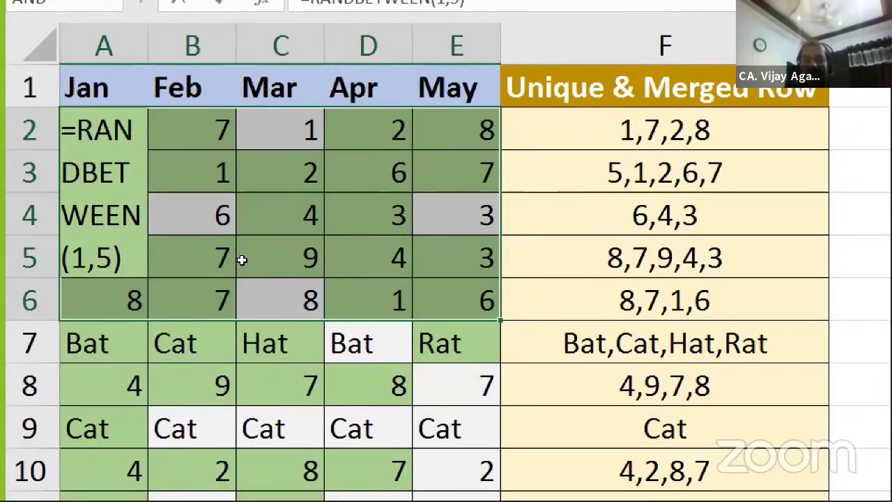
{"action": "key", "text": "ctrl+Return"}
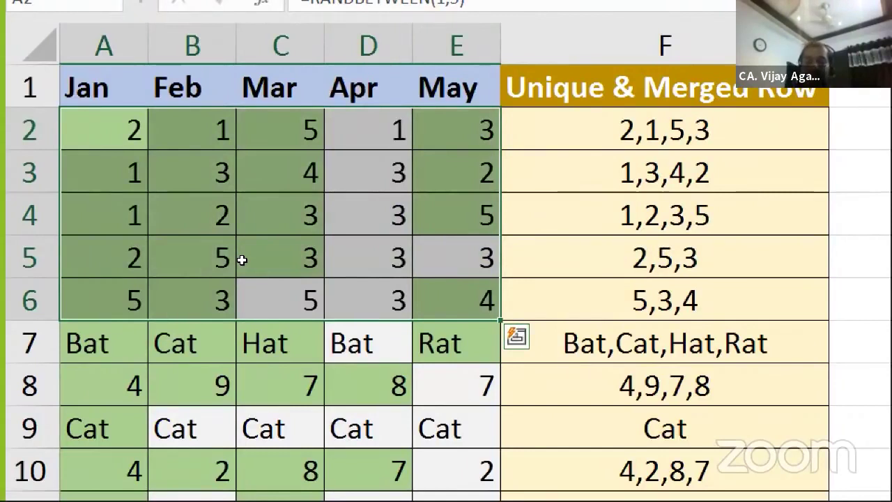
- Recalculate repeatedly with F9 and watch the merged result in F2 update
{"action": "key", "text": "F9"}
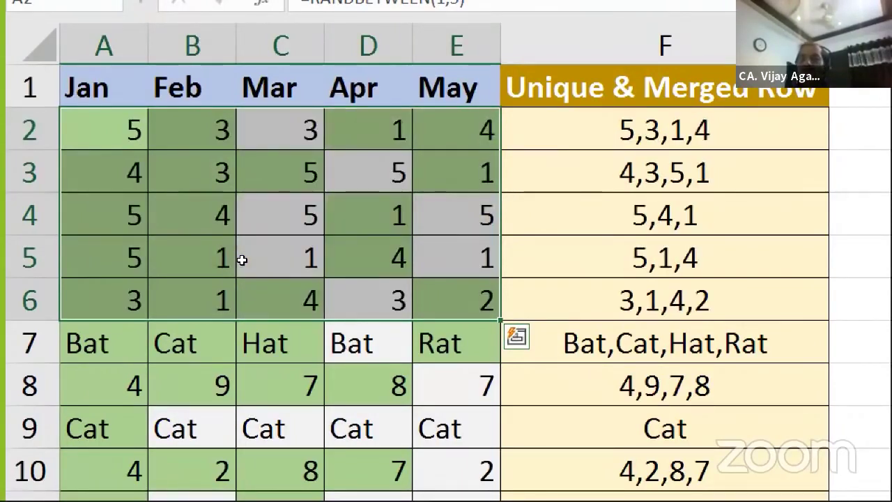
{"action": "key", "text": "F9"}
{"action": "key", "text": "F9"}
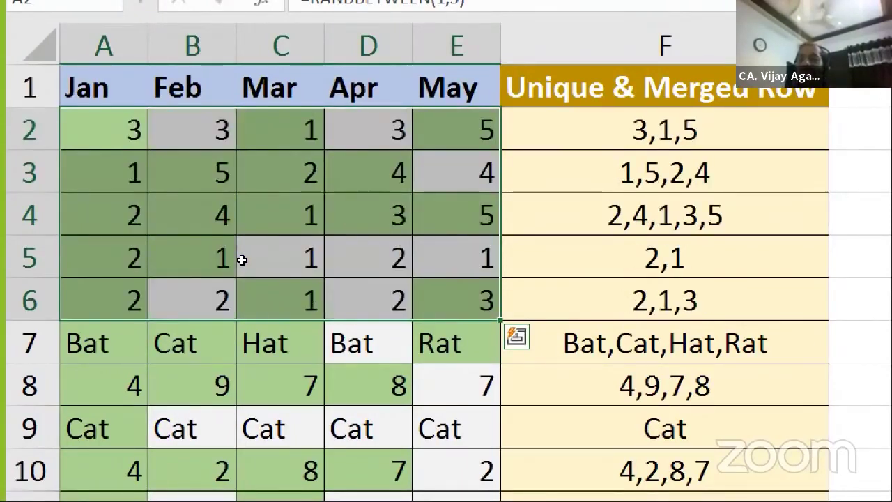
{"action": "key", "text": "F9"}
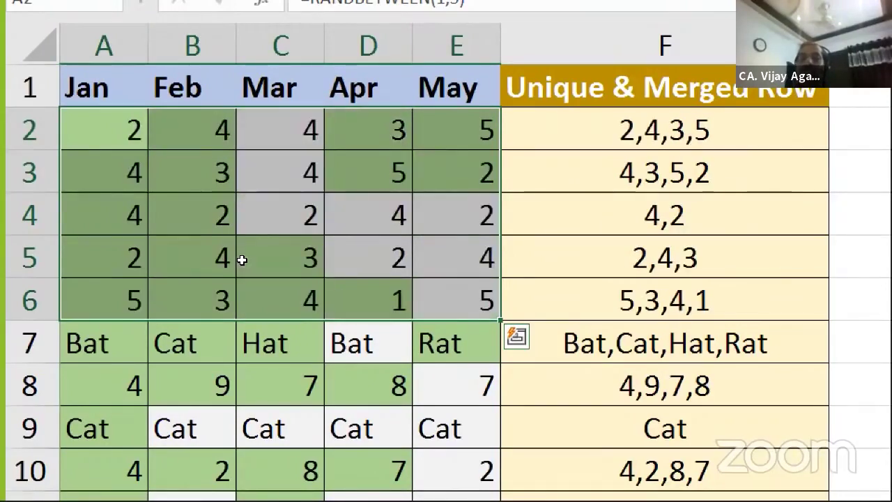
{"action": "key", "text": "Right"}
{"action": "key", "text": "Up"}
{"action": "key", "text": "Up"}
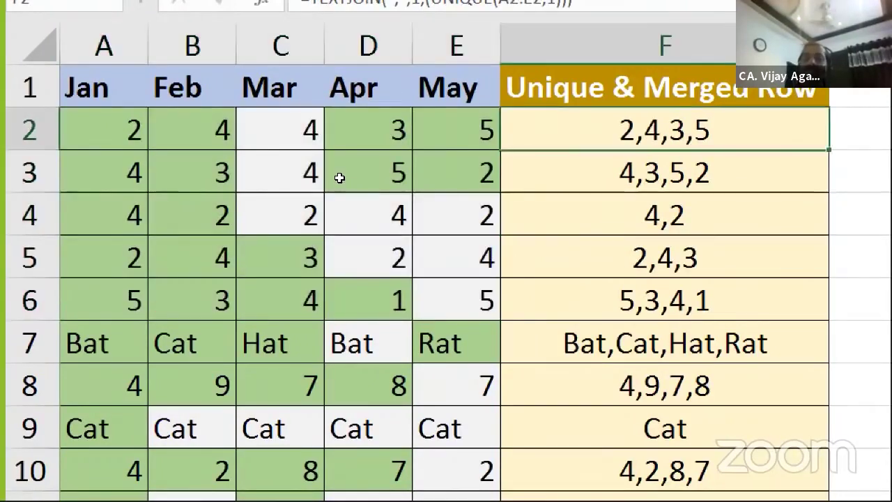
{"action": "key", "text": "F9"}
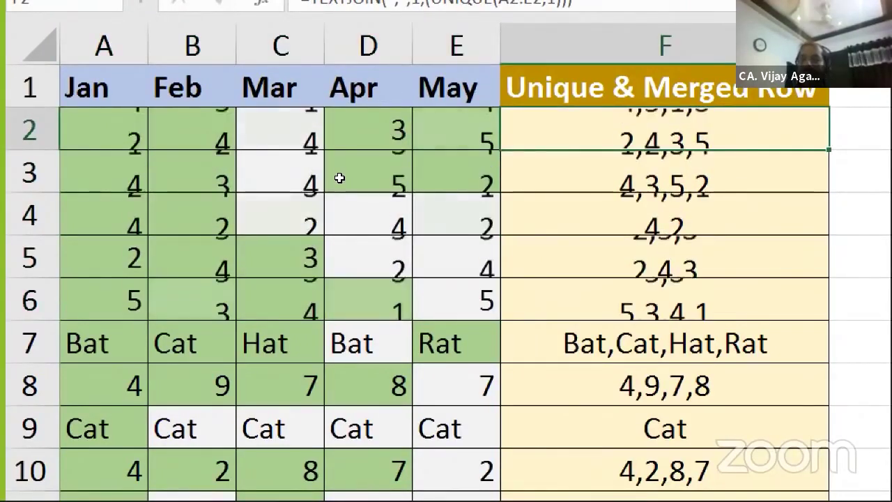
{"action": "key", "text": "F9"}
{"action": "key", "text": "F9"}
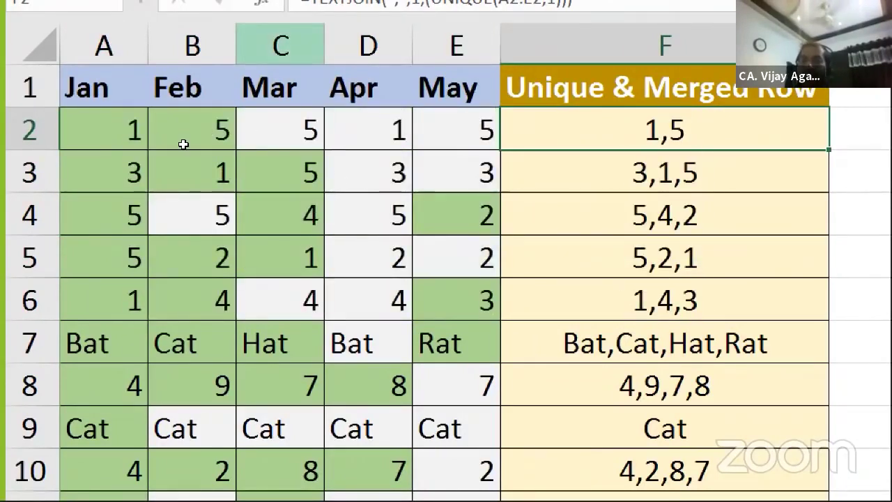
- Insert two blank columns at C:D and paste copies of Mar and Apr into them
{"action": "left_click_drag", "start_coordinate": [281, 45], "coordinate": [368, 45]}
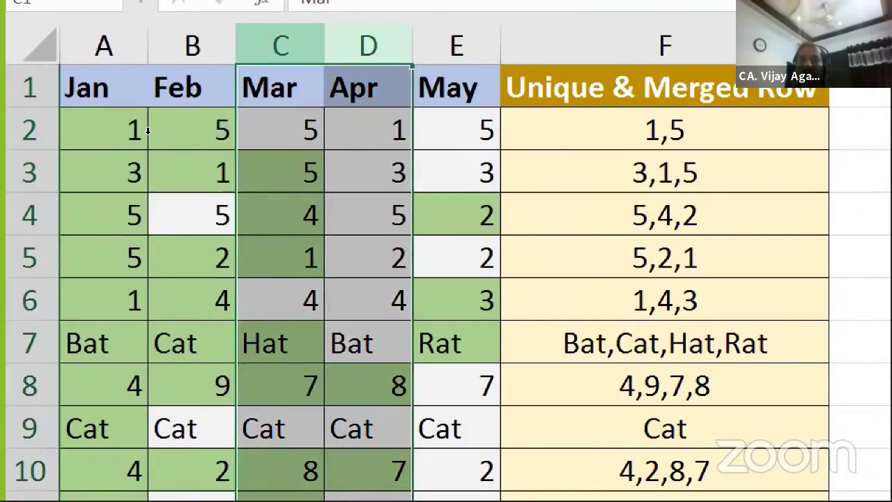
{"action": "key", "text": "shift+F10"}
{"action": "key", "text": "i"}
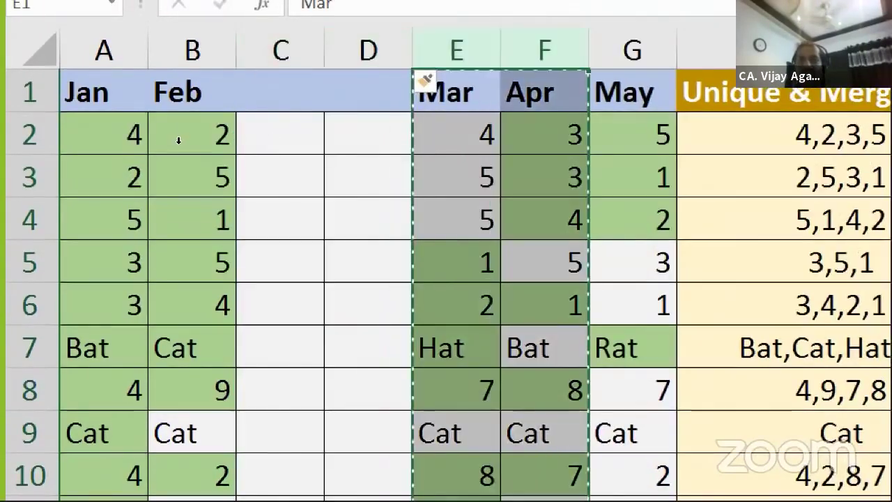
{"action": "key", "text": "ctrl+v"}
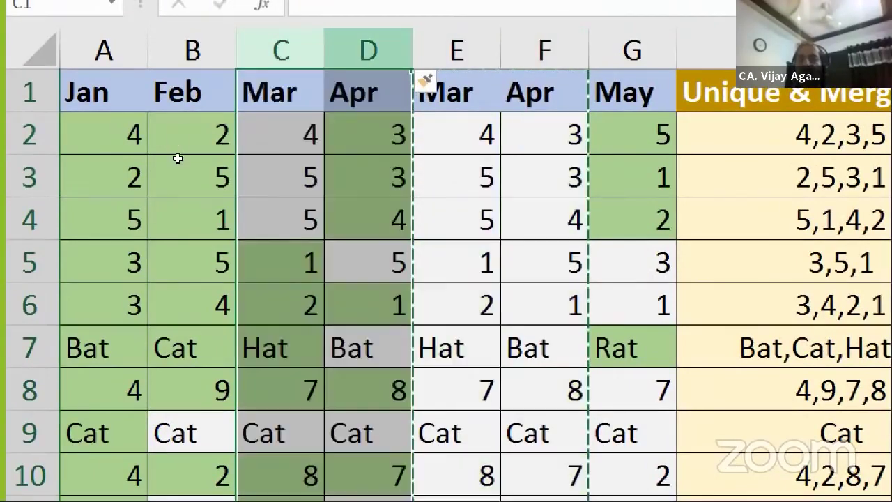
{"action": "key", "text": "Right"}
{"action": "key", "text": "Down"}
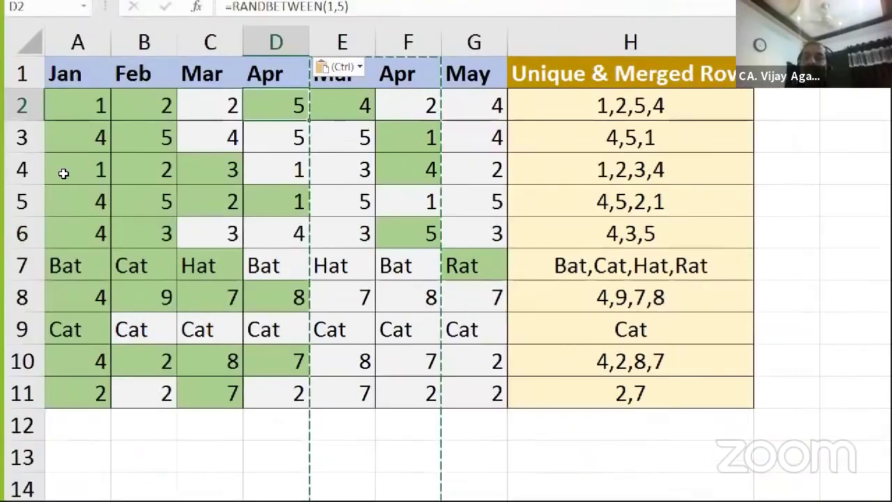
- Fill the merged-row formula from H2 down to H11 so it covers columns A:G
{"action": "left_click_drag", "start_coordinate": [77, 105], "coordinate": [306, 263]}
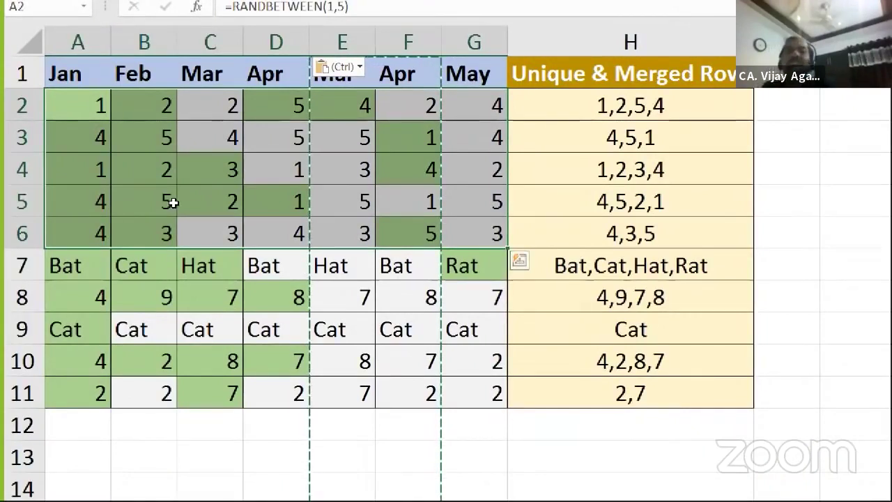
{"action": "key", "text": "Down"}
{"action": "key", "text": "Right"}
{"action": "key", "text": "Right"}
{"action": "key", "text": "Right"}
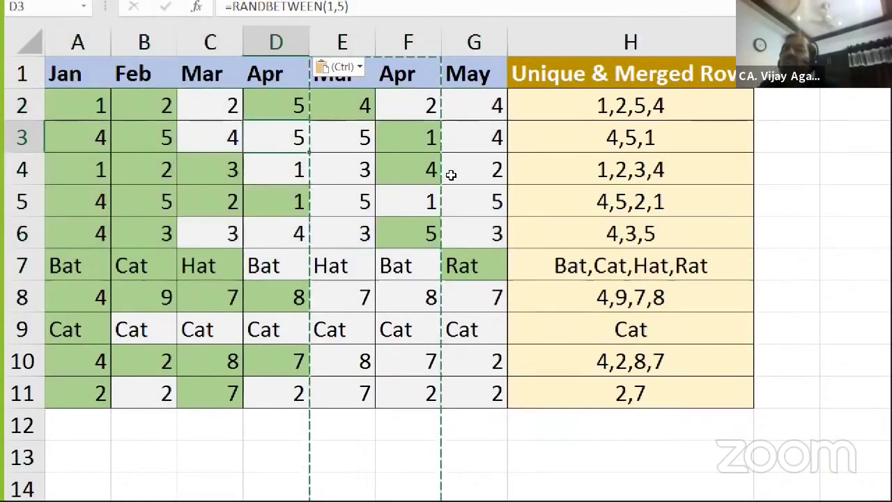
{"action": "key", "text": "Up"}
{"action": "key", "text": "Right"}
{"action": "key", "text": "Right"}
{"action": "key", "text": "Right"}
{"action": "key", "text": "Right"}
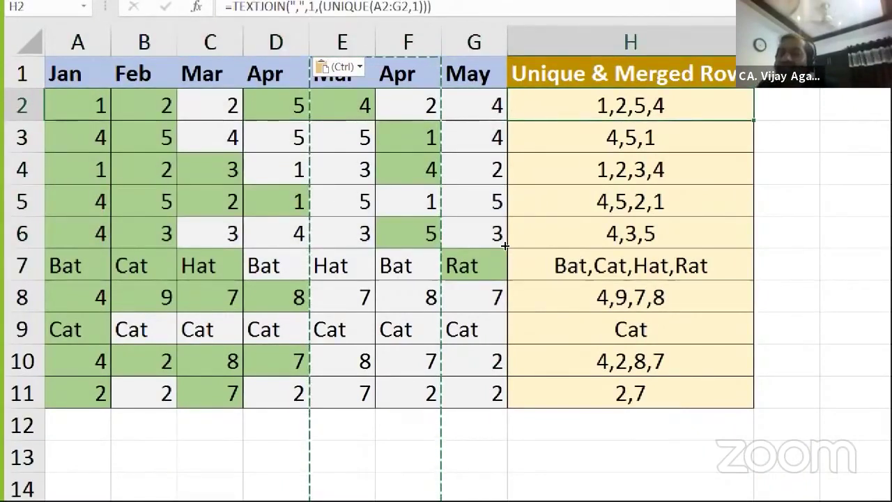
{"action": "key", "text": "ctrl+shift+Down"}
{"action": "key", "text": "ctrl+d"}
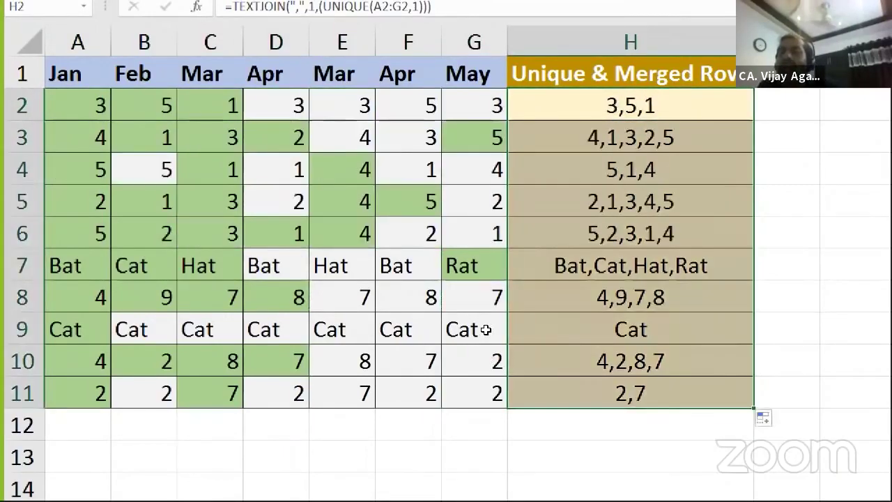
{"action": "key", "text": "Down"}
{"action": "key", "text": "Down"}
{"action": "key", "text": "Down"}
{"action": "key", "text": "Down"}
{"action": "key", "text": "Down"}
{"action": "key", "text": "Down"}
{"action": "key", "text": "Down"}
{"action": "key", "text": "Up"}
{"action": "key", "text": "Up"}
{"action": "key", "text": "Up"}
{"action": "key", "text": "Up"}
{"action": "key", "text": "Up"}
{"action": "key", "text": "Up"}
{"action": "key", "text": "Up"}
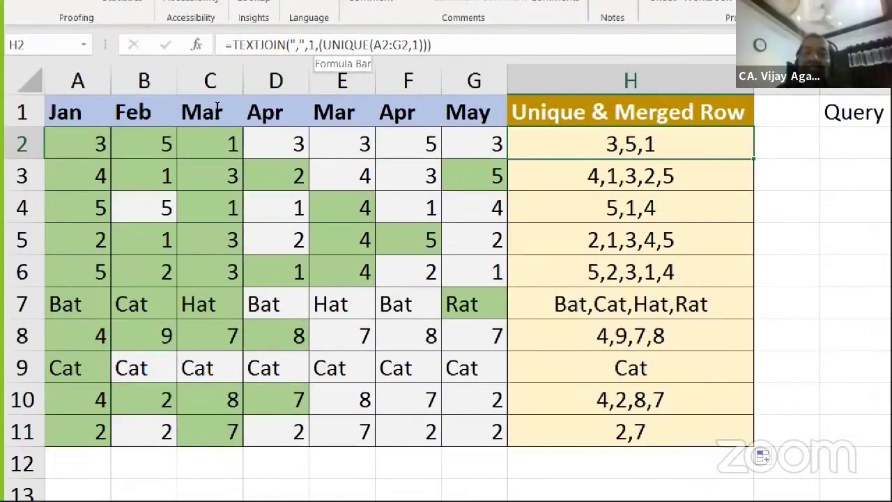
- Wrap UNIQUE in SORT within H2's formula, accept the correction, and fill down to H11
{"action": "left_click", "coordinate": [321, 44]}
{"action": "type", "text": "sort("}
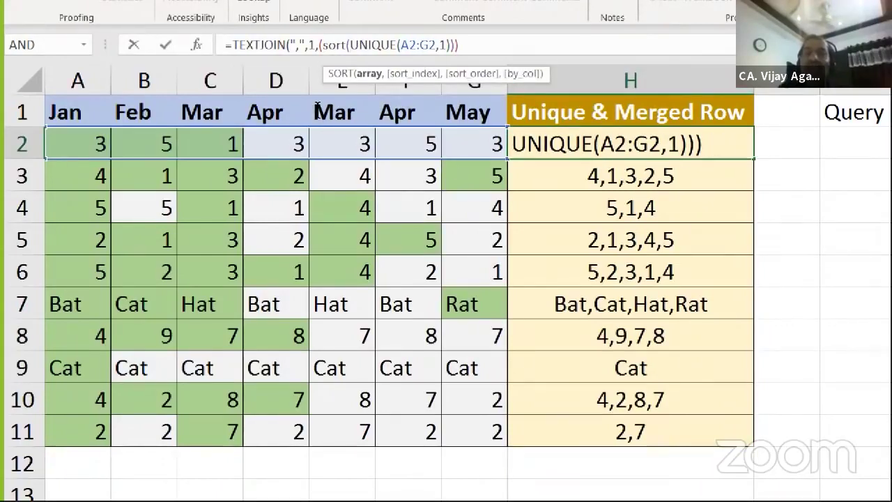
{"action": "key", "text": "Return"}
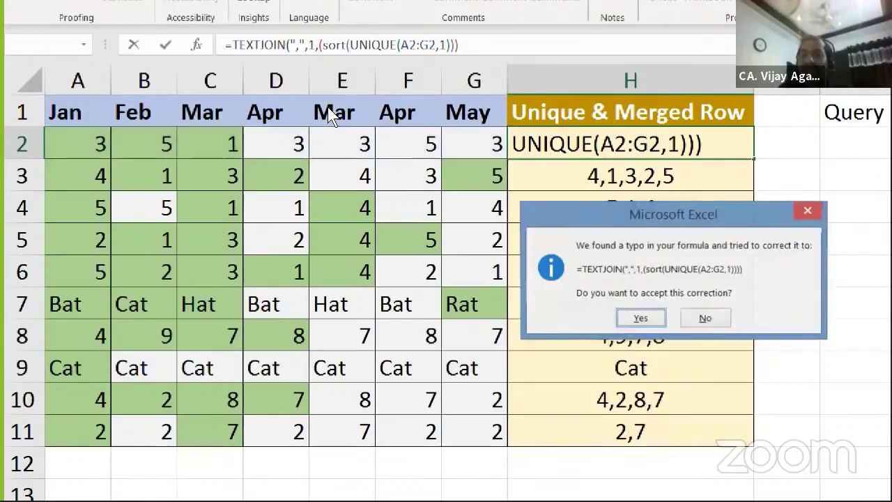
{"action": "key", "text": "Return"}
{"action": "key", "text": "Up"}
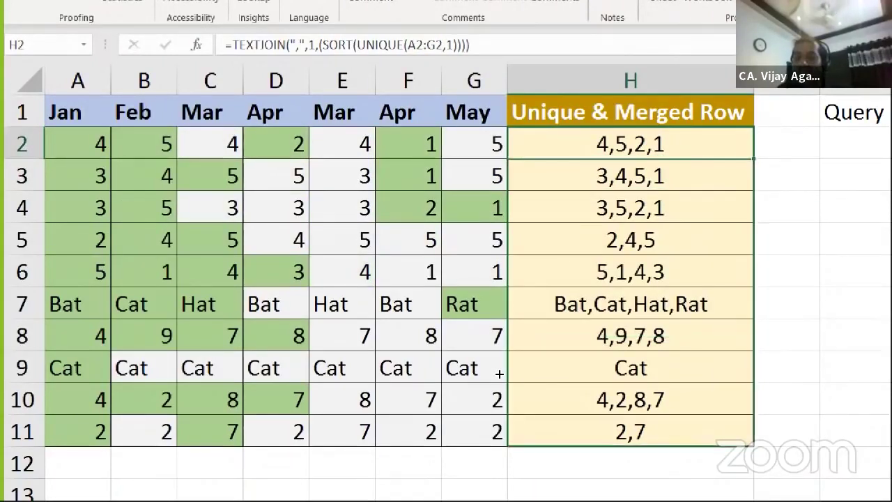
{"action": "key", "text": "ctrl+shift+Down"}
{"action": "key", "text": "ctrl+d"}
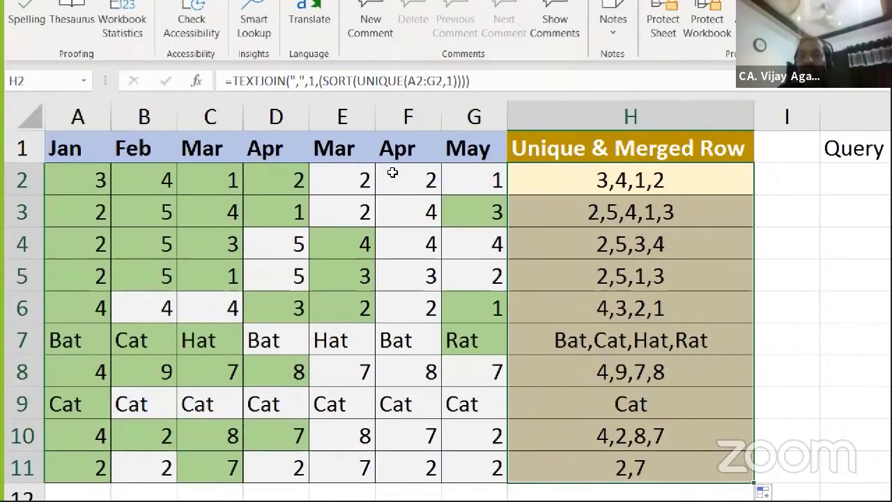
- Set SORT's By_col argument to True, leaving Sort_index and Sort_order blank
{"action": "key", "text": "F2"}
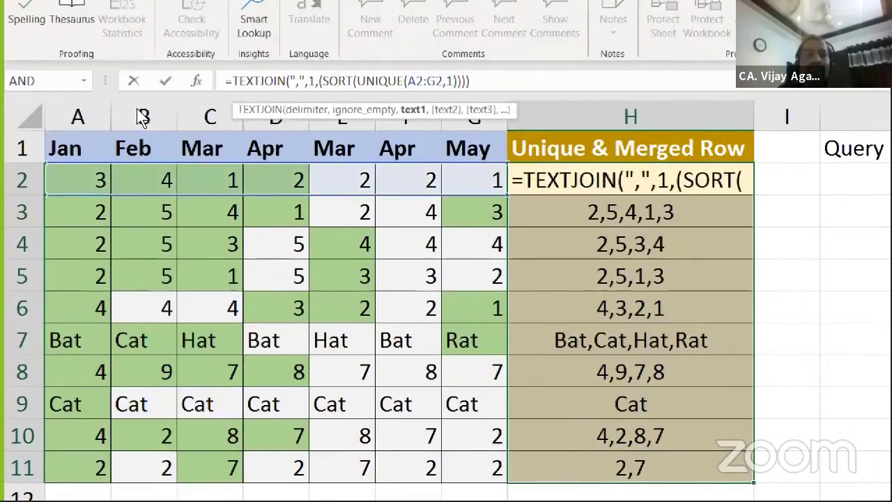
{"action": "key", "text": "shift+F3"}
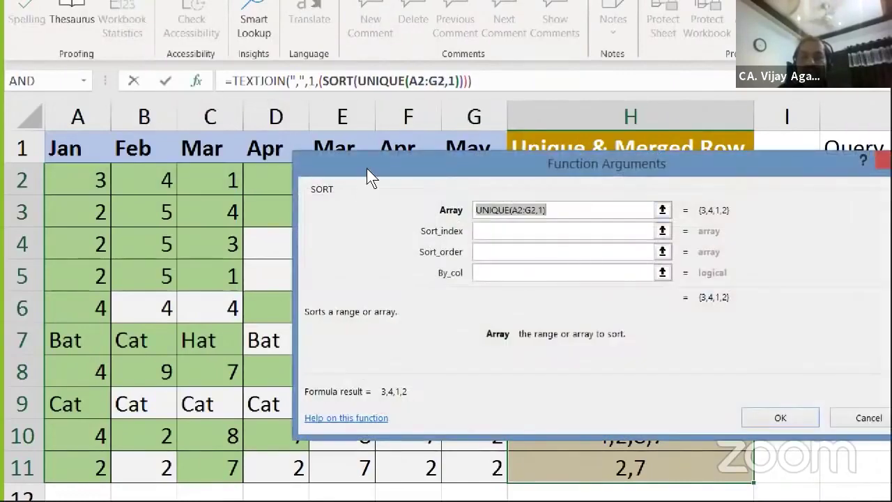
{"action": "left_click_drag", "start_coordinate": [367, 166], "coordinate": [338, 175]}
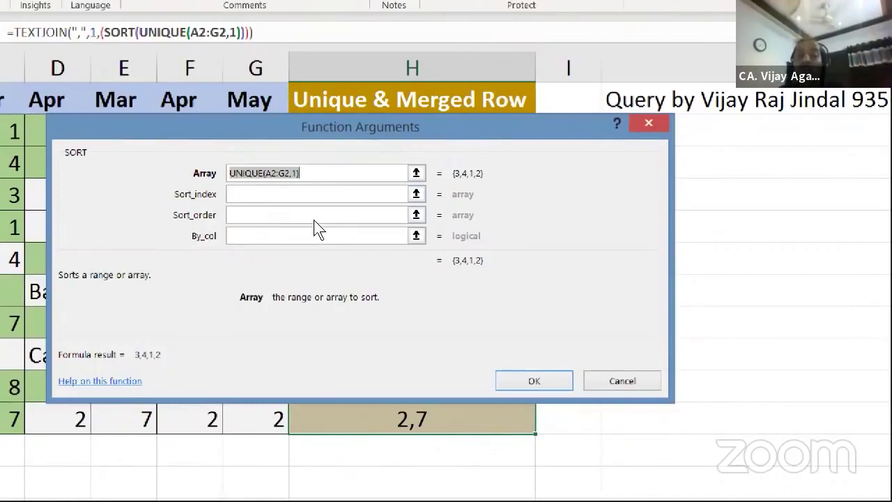
{"action": "key", "text": "Tab"}
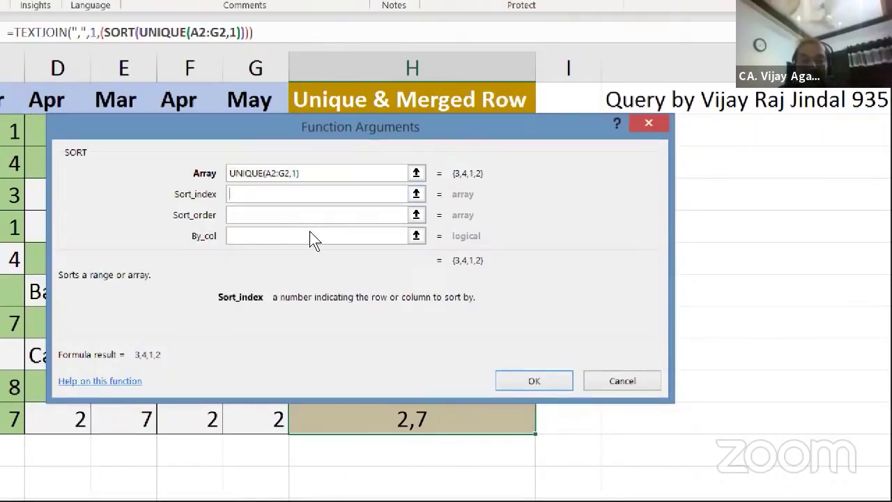
{"action": "key", "text": "Tab"}
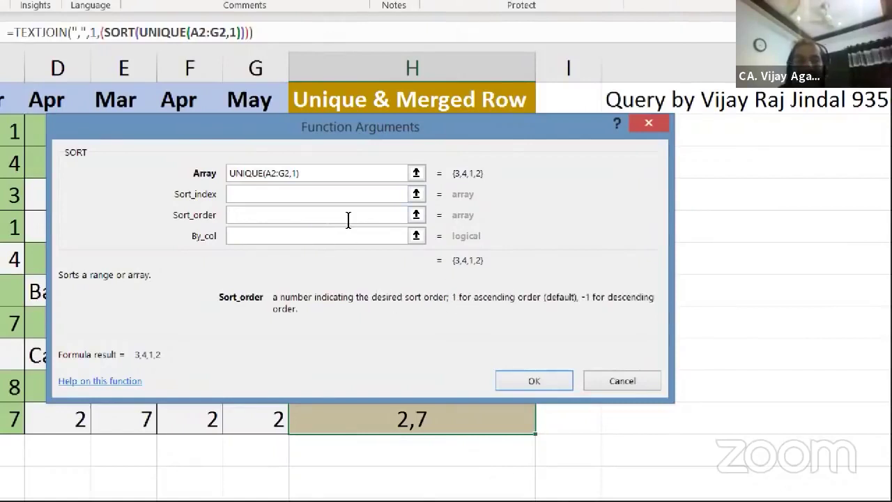
{"action": "key", "text": "shift+Tab"}
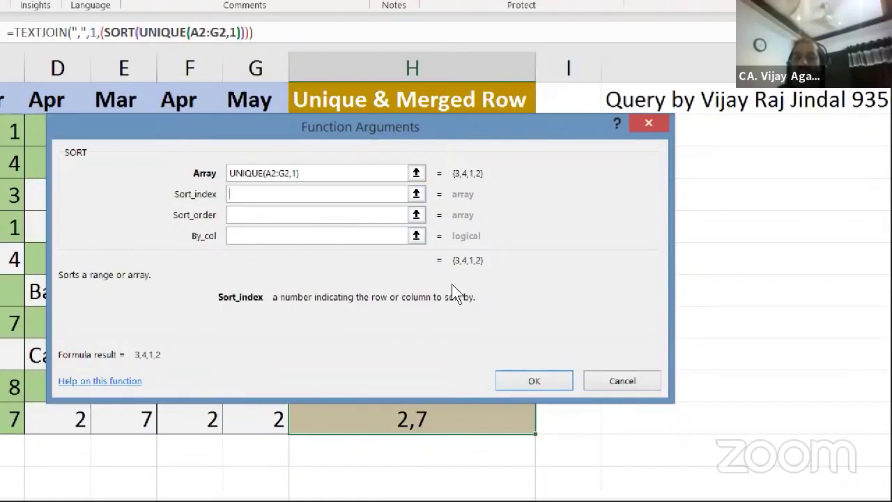
{"action": "type", "text": "1"}
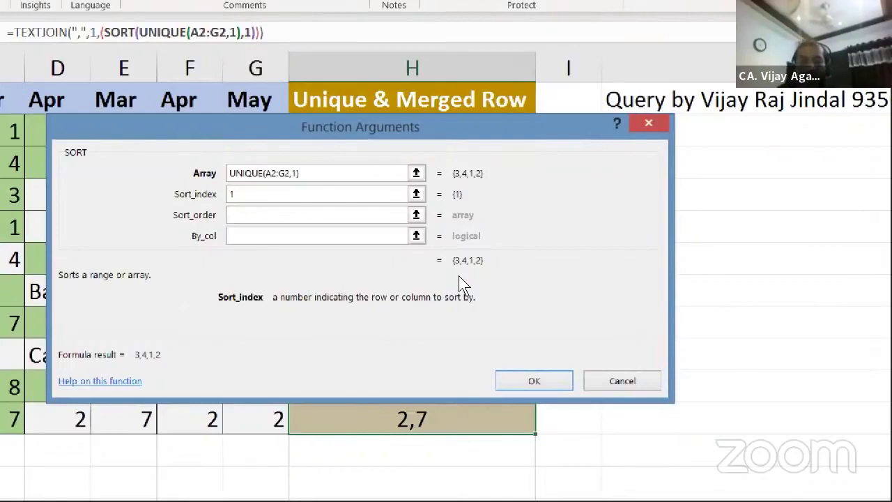
{"action": "key", "text": "BackSpace"}
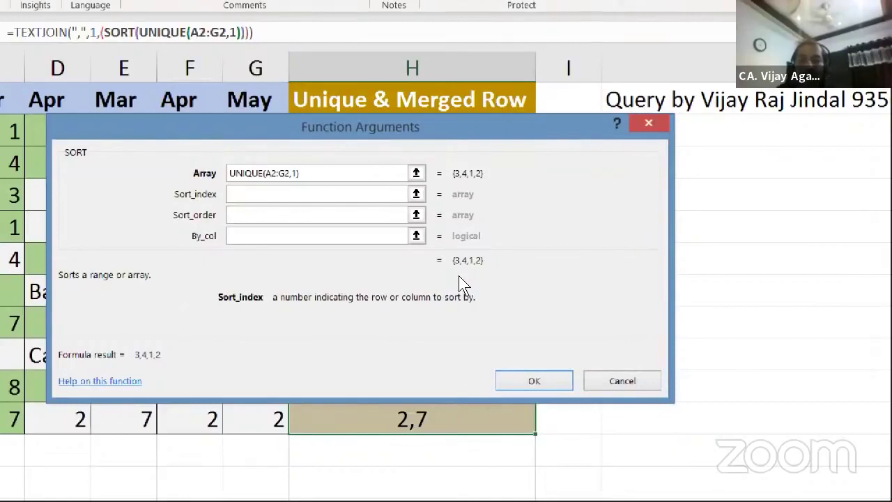
{"action": "type", "text": "2"}
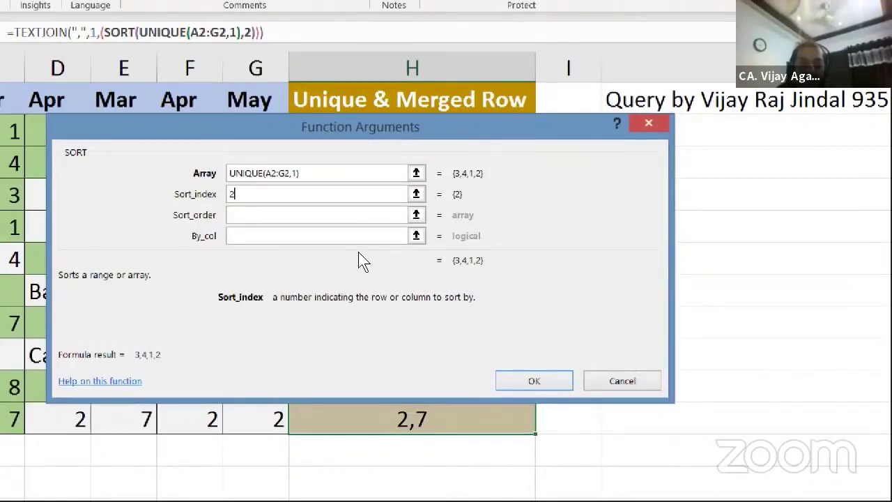
{"action": "key", "text": "BackSpace"}
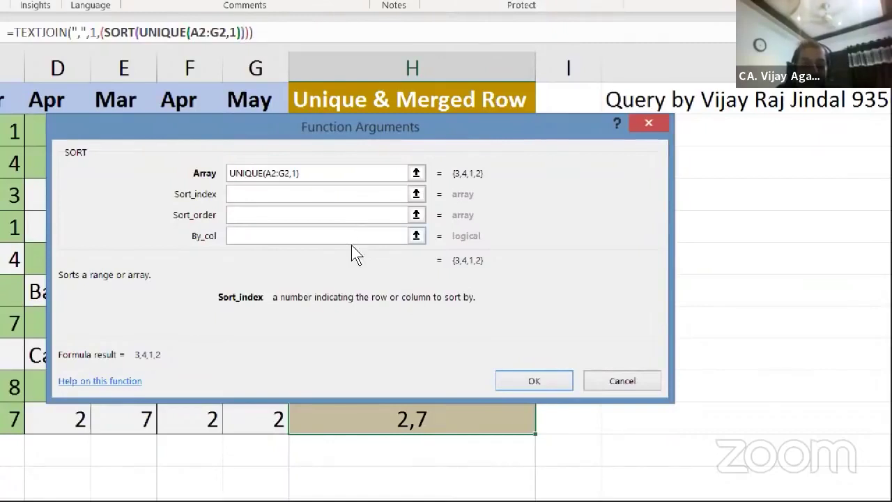
{"action": "left_click", "coordinate": [353, 241]}
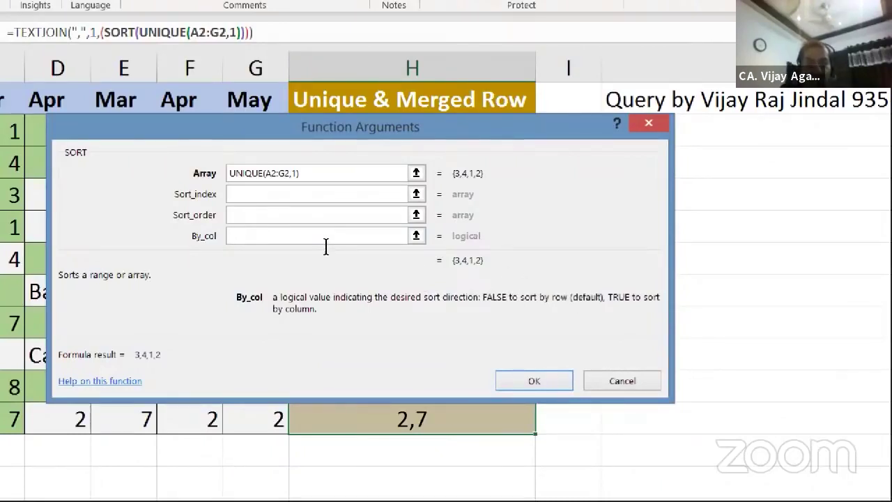
{"action": "type", "text": "True"}
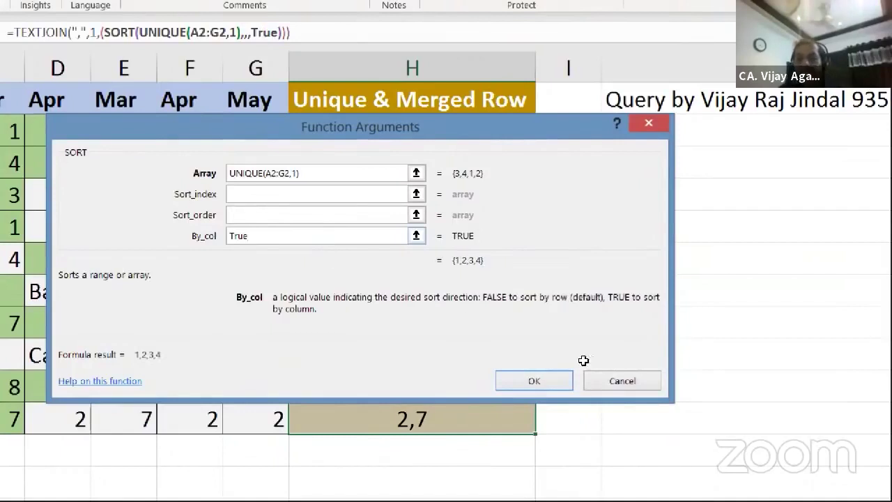
{"action": "left_click", "coordinate": [524, 380]}
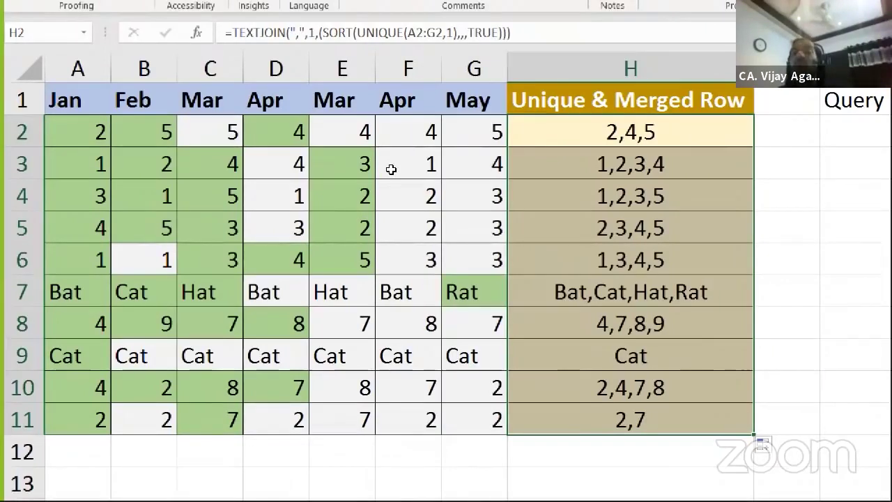
- Recalculate the table, then enter 1000 in D4 and 88 in F4
{"action": "key", "text": "shift+BackSpace"}
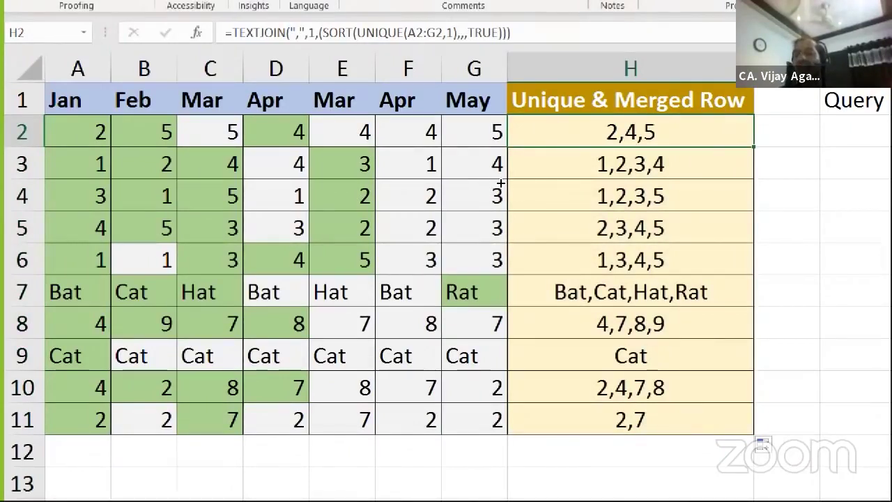
{"action": "key", "text": "ctrl+shift+Down"}
{"action": "key", "text": "F9"}
{"action": "left_click", "coordinate": [210, 196]}
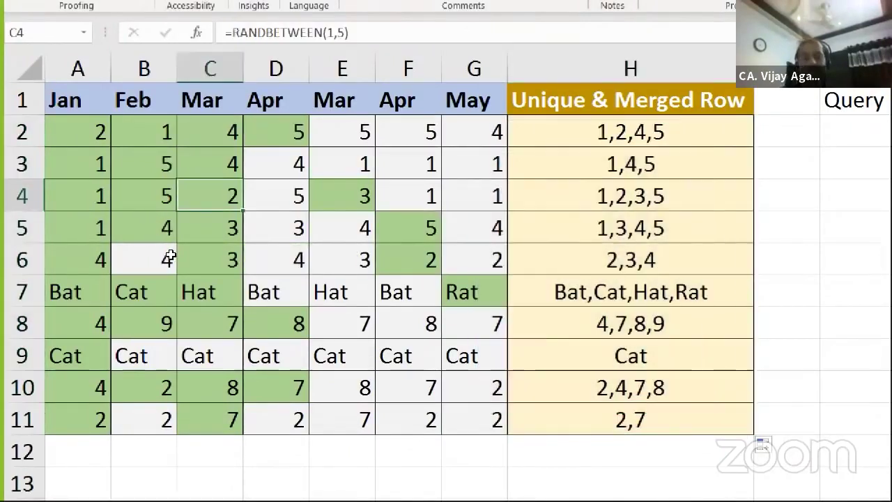
{"action": "key", "text": "Right"}
{"action": "type", "text": "1000"}
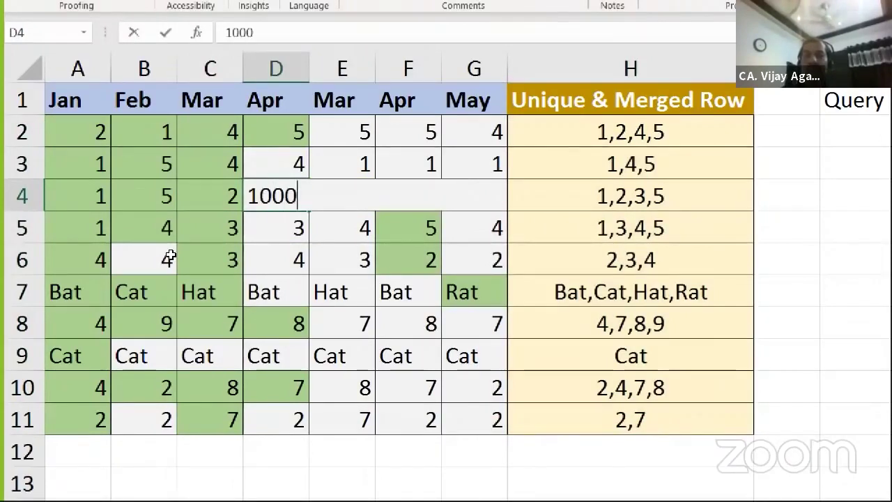
{"action": "key", "text": "ctrl+Return"}
{"action": "key", "text": "Right"}
{"action": "key", "text": "Right"}
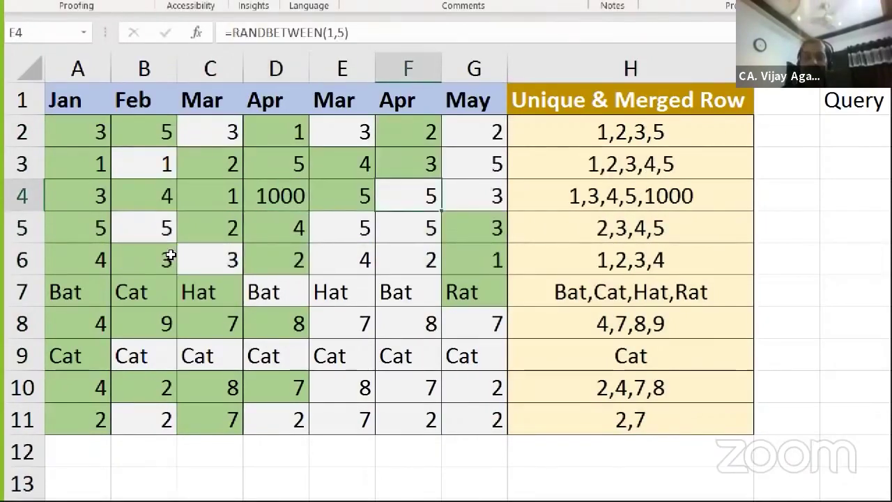
{"action": "type", "text": "88"}
{"action": "key", "text": "Return"}
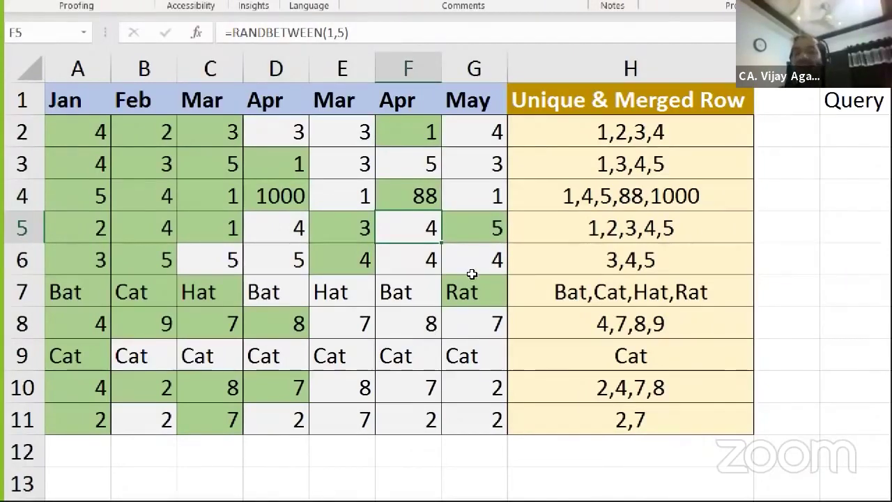
- Switch to PowerPoint and show slide 3, Free Utilities/Template Files
{"action": "left_click", "coordinate": [628, 291]}
{"action": "left_click", "coordinate": [77, 131]}
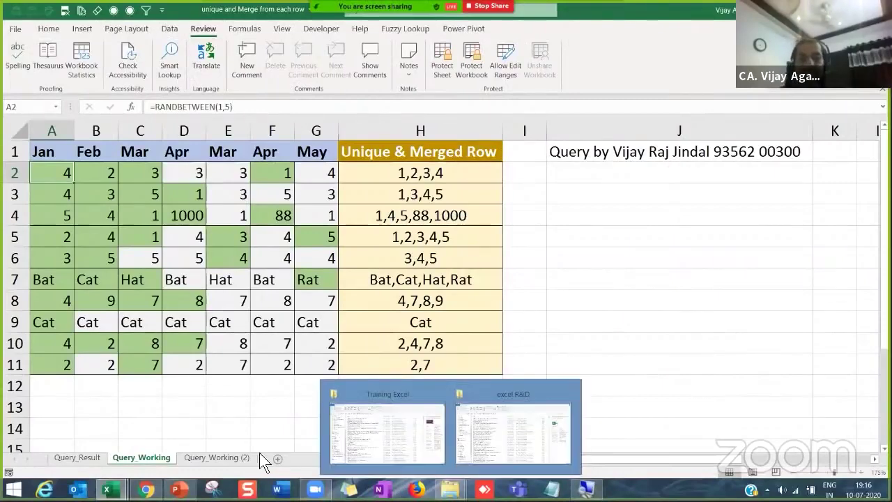
{"action": "mouse_move", "coordinate": [178, 490]}
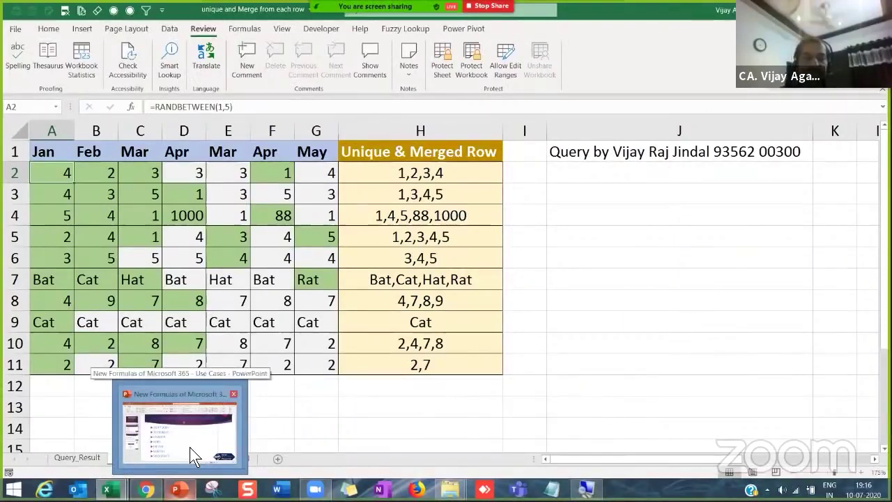
{"action": "left_click", "coordinate": [189, 447]}
{"action": "left_click", "coordinate": [72, 277]}
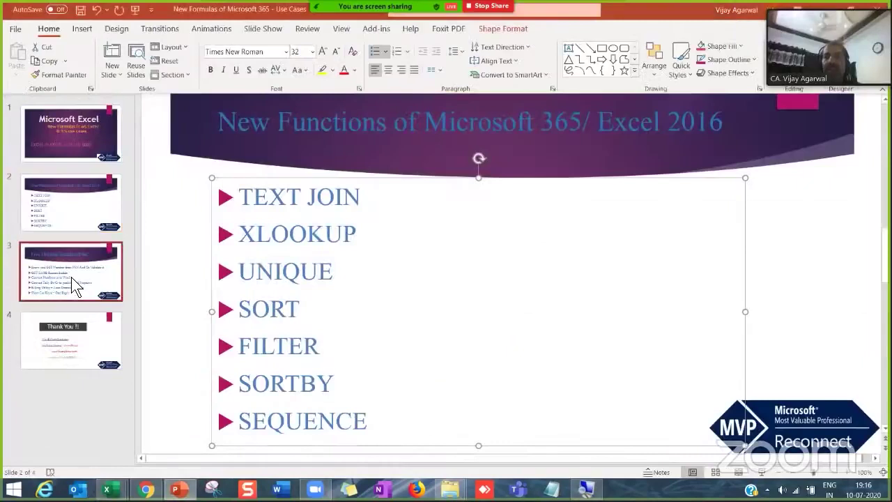
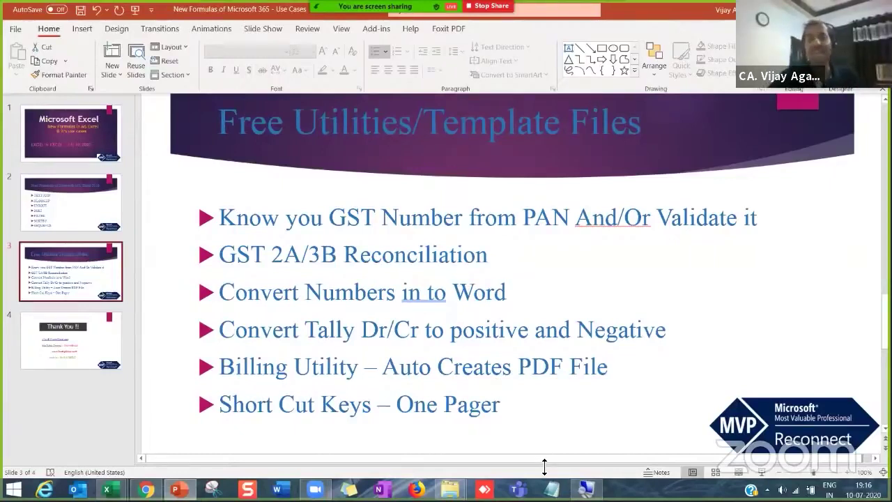
- Review the Thank You and Free Utilities slides, highlighting the 'Convert Tally Dr/Cr to positive and Negative' utility
{"action": "left_click", "coordinate": [64, 341]}
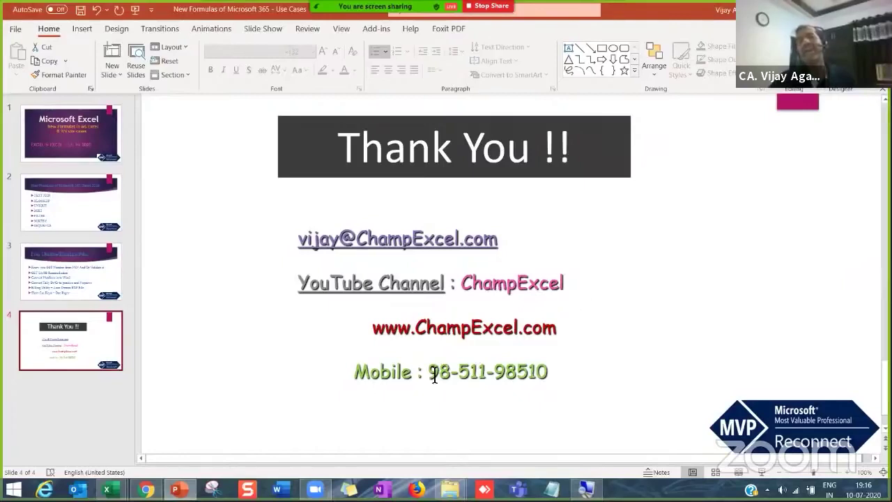
{"action": "left_click_drag", "start_coordinate": [431, 375], "coordinate": [557, 377]}
{"action": "left_click", "coordinate": [557, 378]}
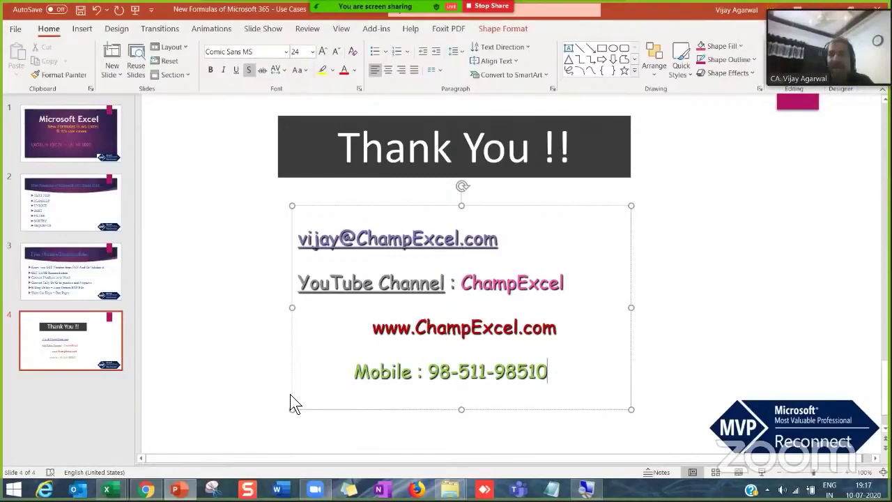
{"action": "left_click", "coordinate": [68, 270]}
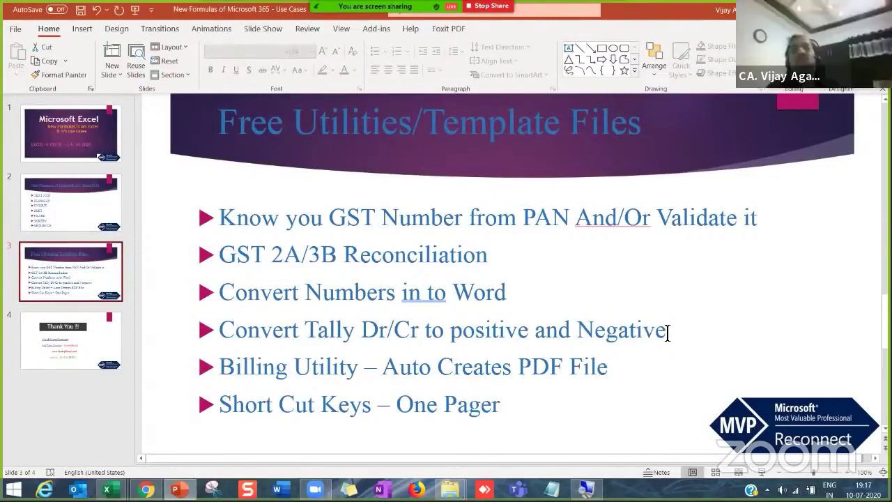
{"action": "triple_click", "coordinate": [354, 333]}
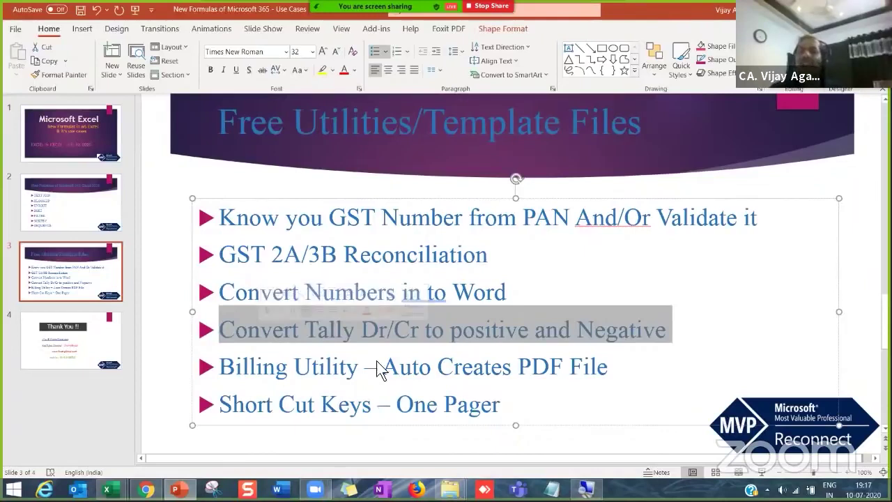
{"action": "left_click", "coordinate": [461, 297]}
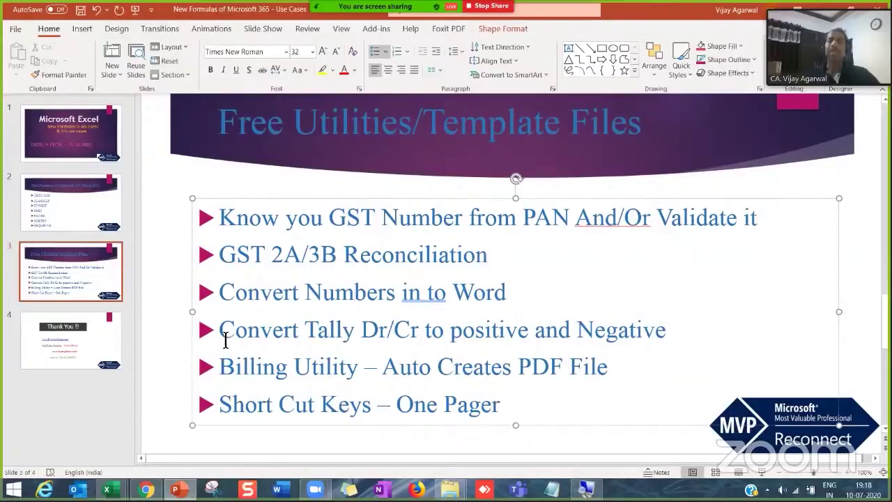
- In the Training Excel folder, sort by name, open Master Automation and select FS_Automation_ChampExcel_Finish File
{"action": "mouse_move", "coordinate": [449, 490]}
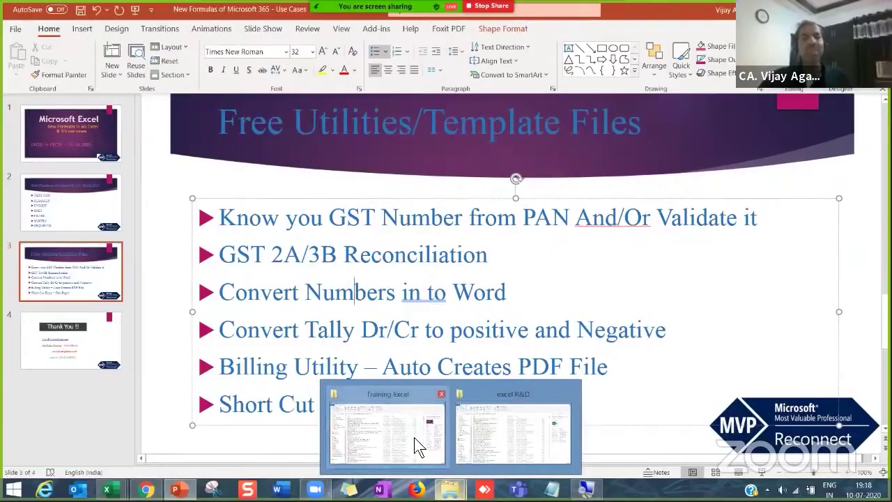
{"action": "key", "text": "alt+Tab"}
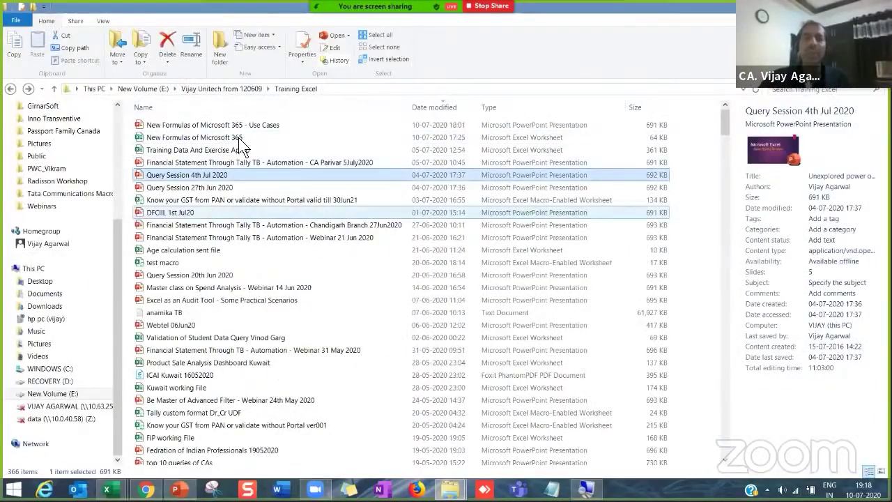
{"action": "double_click", "coordinate": [255, 174]}
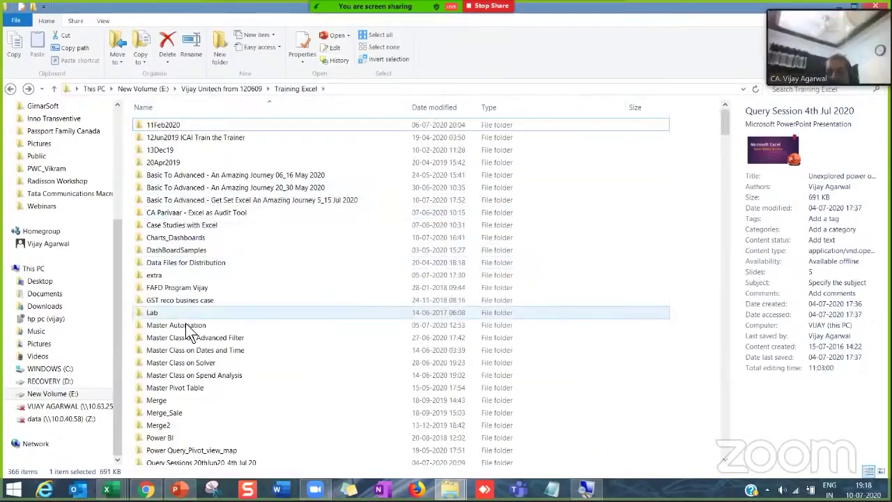
{"action": "scroll", "coordinate": [186, 388], "scroll_direction": "down", "scroll_amount": 2}
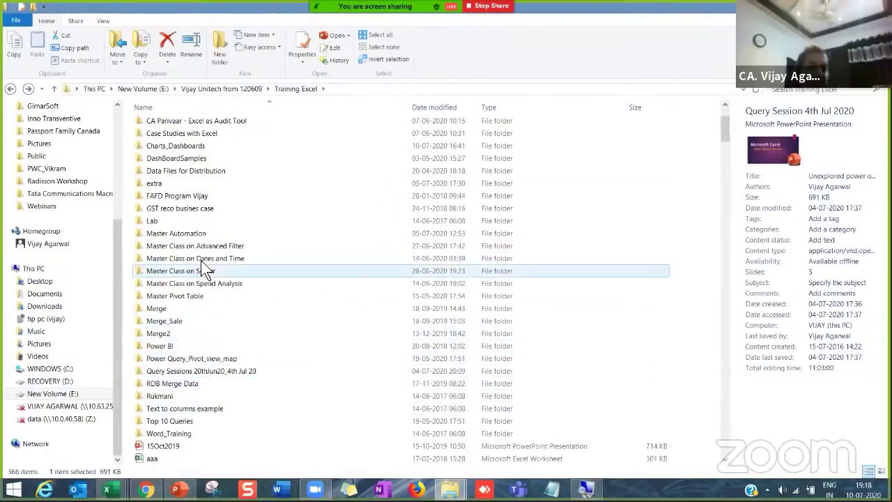
{"action": "double_click", "coordinate": [202, 234]}
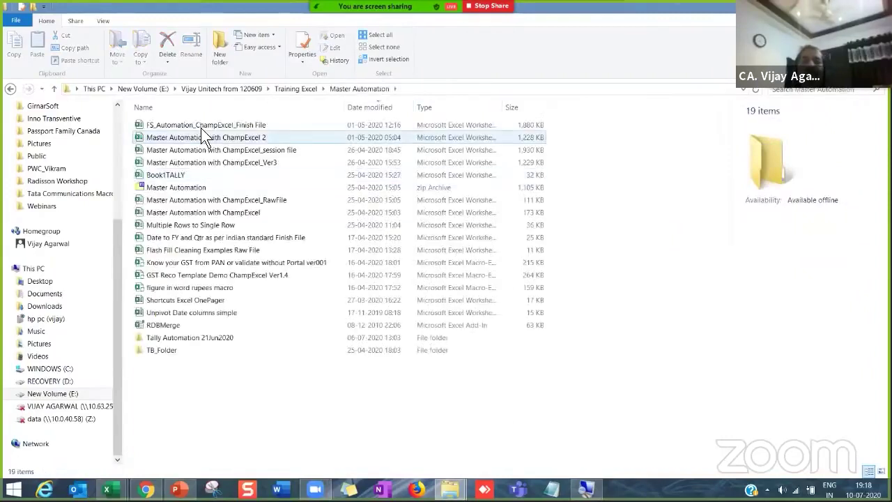
{"action": "left_click", "coordinate": [211, 126]}
- Open the FS_Automation_ChampExcel_Finish File workbook and set Report Period (To) to Jun-18
{"action": "double_click", "coordinate": [207, 124]}
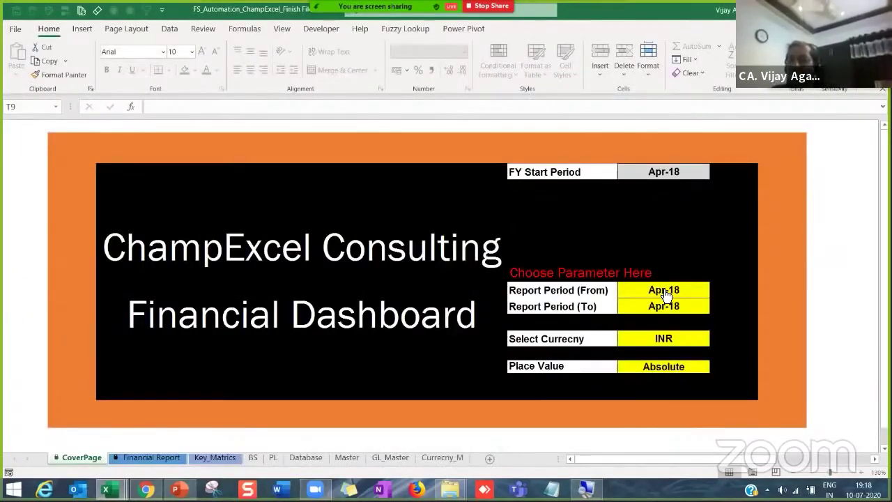
{"action": "left_click", "coordinate": [663, 291]}
{"action": "left_click", "coordinate": [697, 309]}
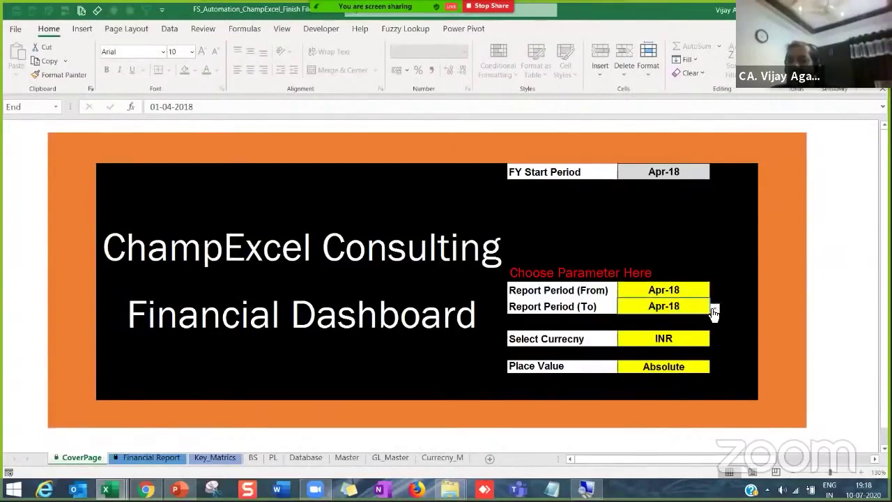
{"action": "left_click", "coordinate": [715, 309]}
{"action": "left_click", "coordinate": [689, 336]}
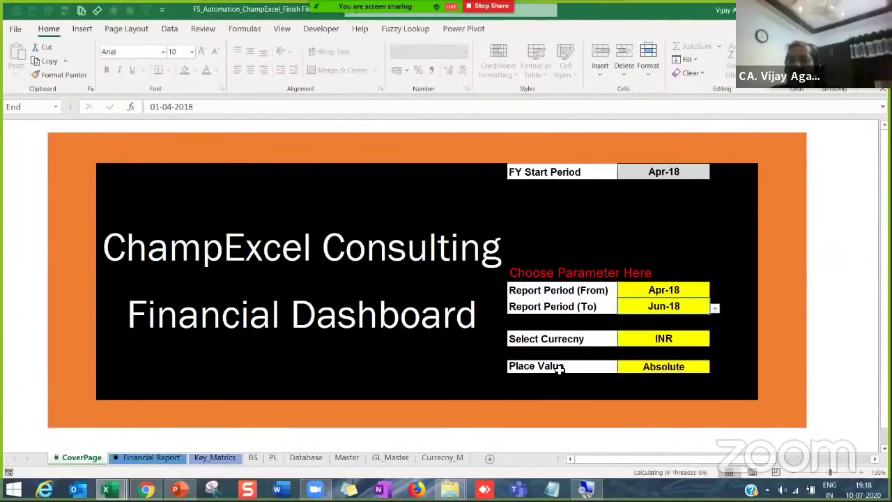
- On the Financial Report sheet, set region E5 to Europe and country G5 to France
{"action": "left_click", "coordinate": [170, 455]}
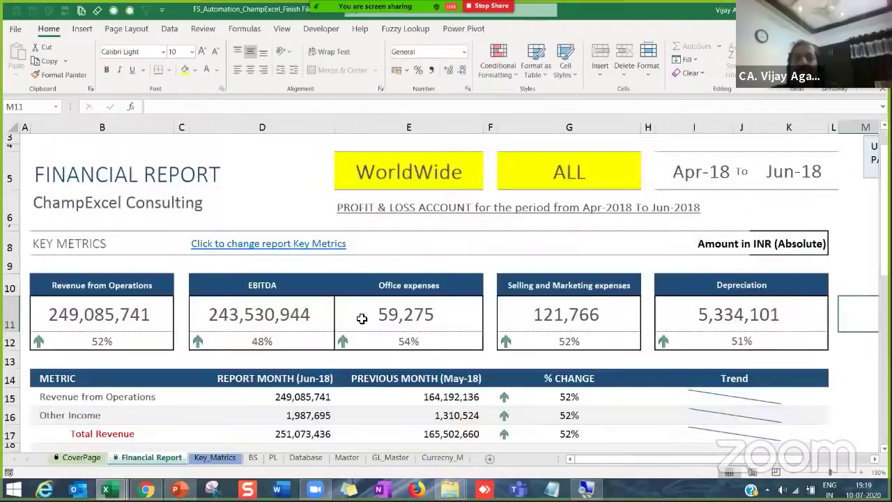
{"action": "left_click", "coordinate": [464, 185]}
{"action": "left_click", "coordinate": [488, 186]}
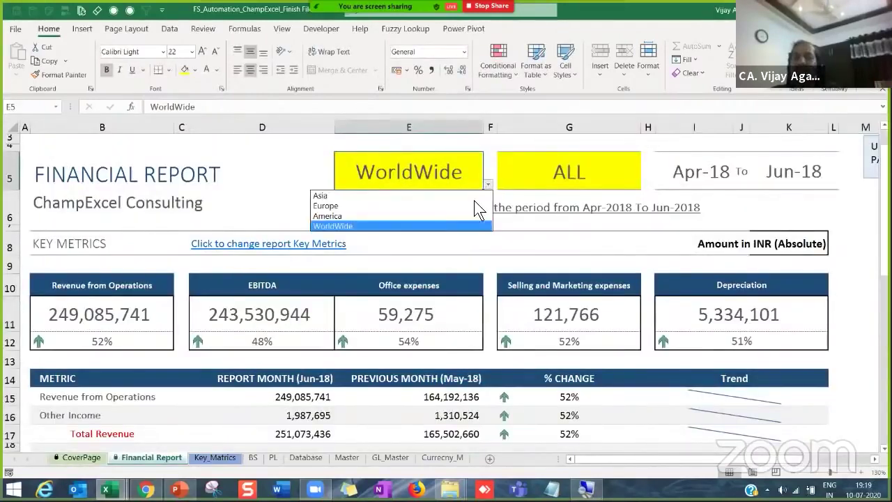
{"action": "left_click", "coordinate": [471, 208]}
{"action": "left_click", "coordinate": [618, 181]}
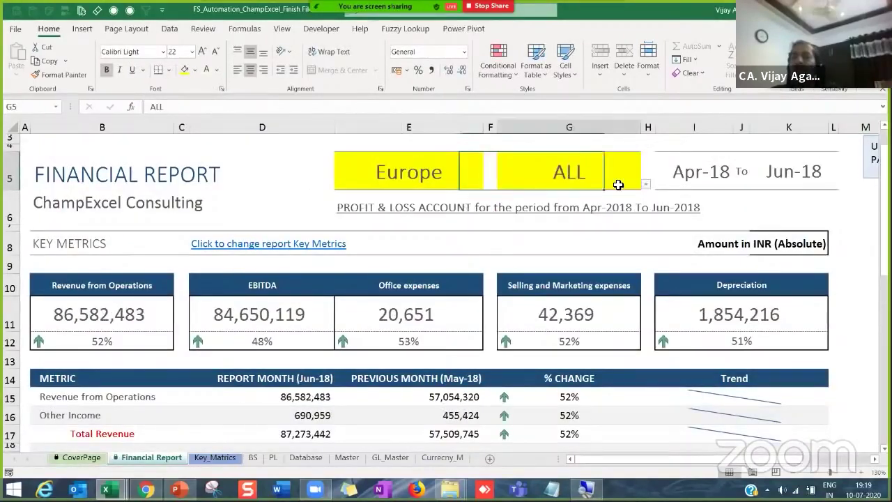
{"action": "left_click", "coordinate": [645, 184]}
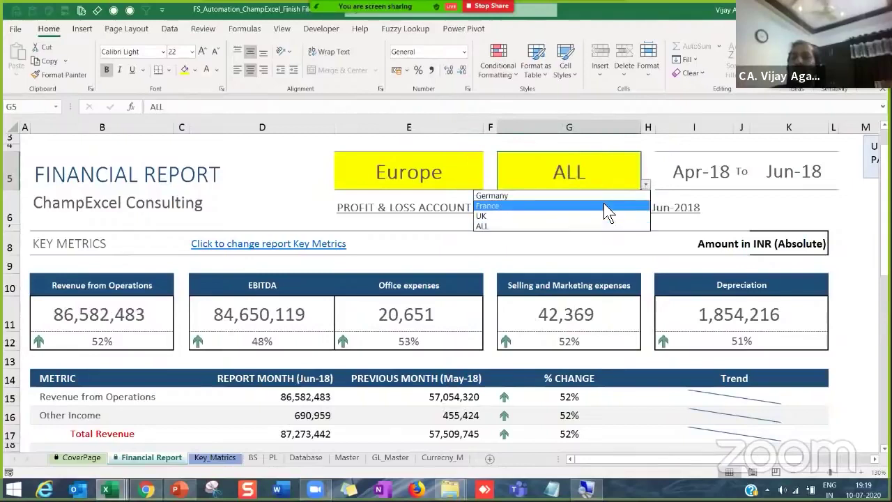
{"action": "left_click", "coordinate": [530, 203]}
- Change the filters to America in E5 and Canada in G5, then view the Key_Matrics sheet
{"action": "left_click", "coordinate": [472, 187]}
{"action": "left_click", "coordinate": [488, 185]}
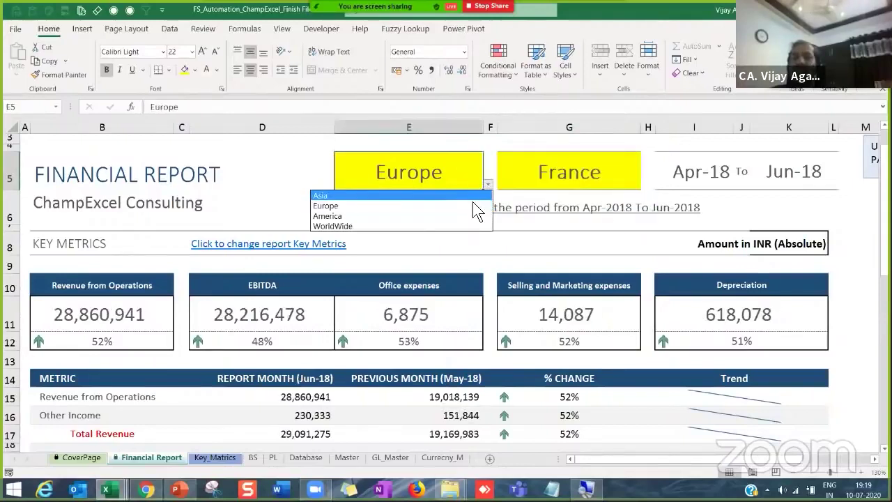
{"action": "left_click", "coordinate": [474, 216]}
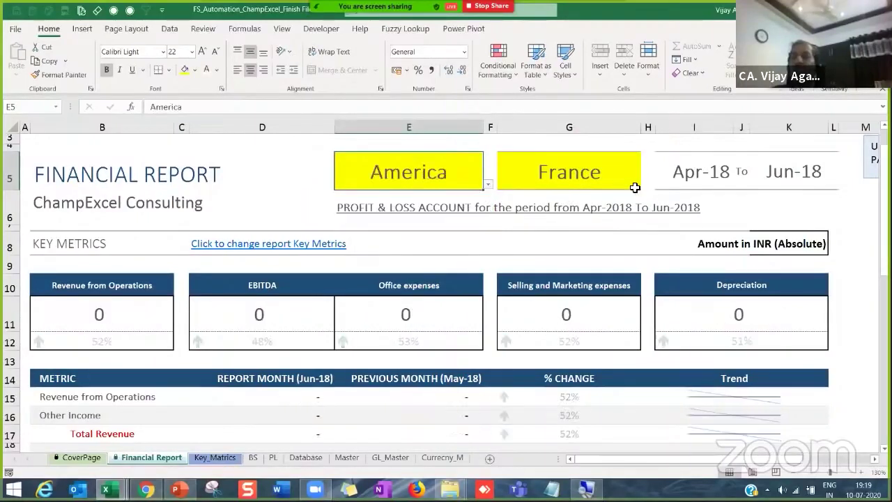
{"action": "left_click", "coordinate": [631, 183]}
{"action": "left_click", "coordinate": [646, 185]}
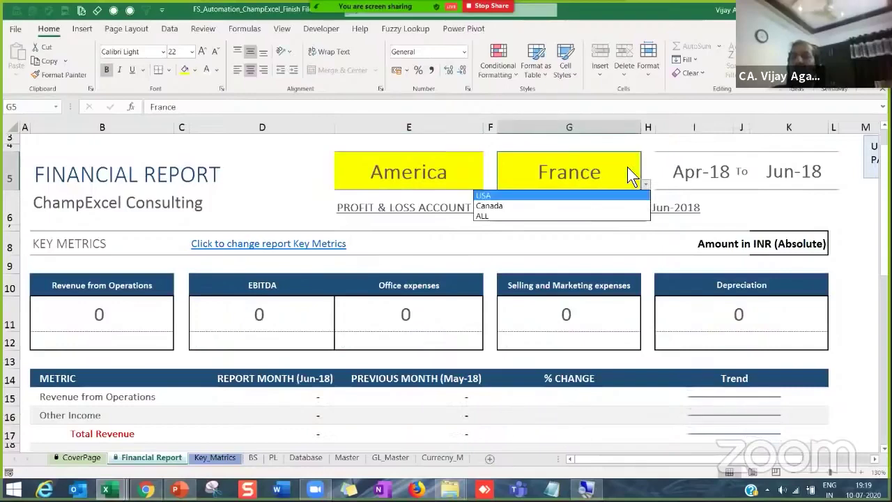
{"action": "left_click", "coordinate": [567, 205]}
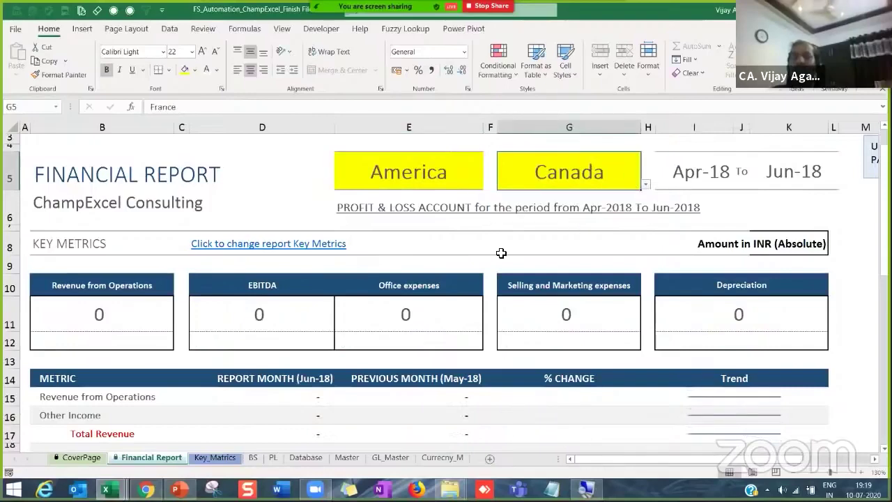
{"action": "left_click", "coordinate": [214, 454]}
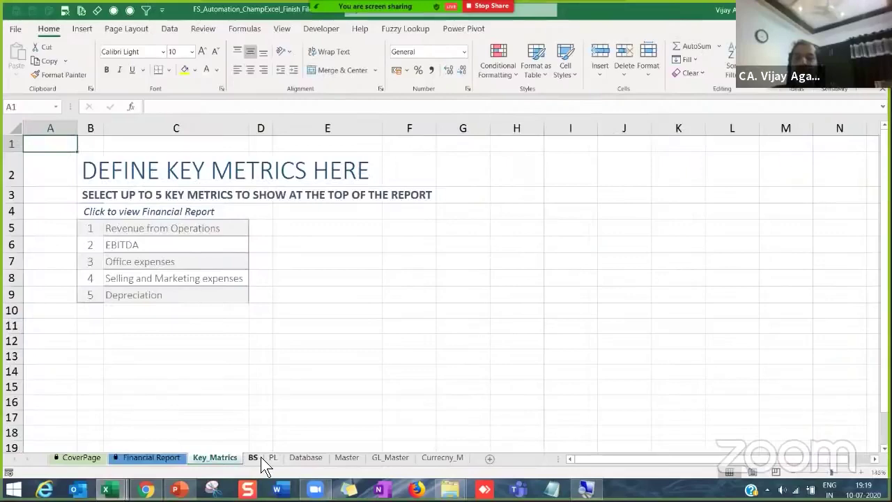
- Look through the BS, Database and Financial Report sheets of the dashboard
{"action": "left_click", "coordinate": [255, 458]}
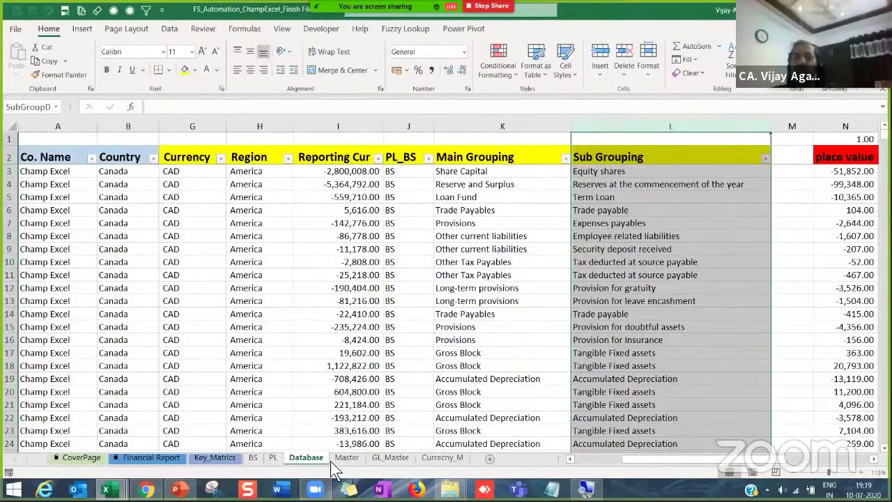
{"action": "left_click", "coordinate": [234, 288]}
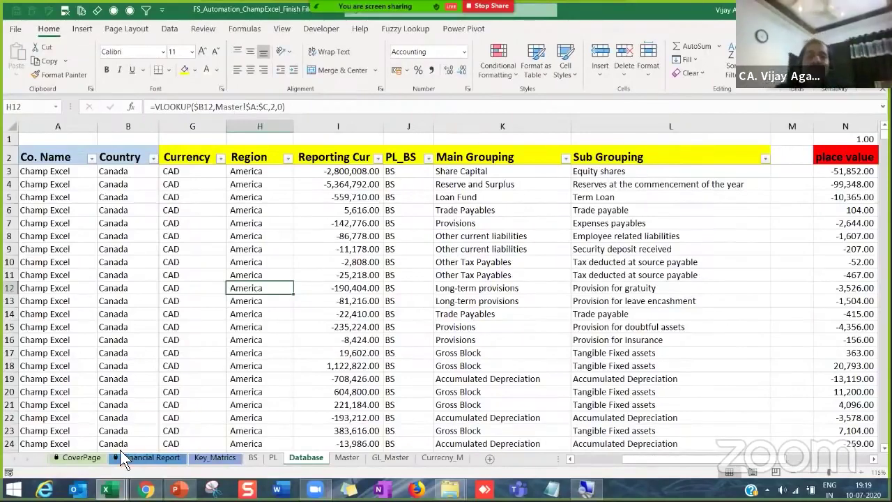
{"action": "left_click", "coordinate": [140, 460]}
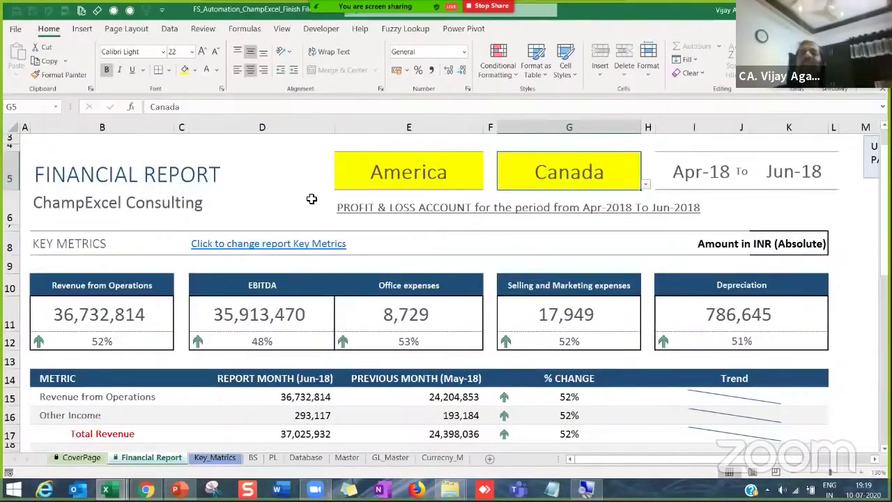
{"action": "scroll", "coordinate": [311, 199], "scroll_direction": "down", "scroll_amount": 3, "text": "ctrl"}
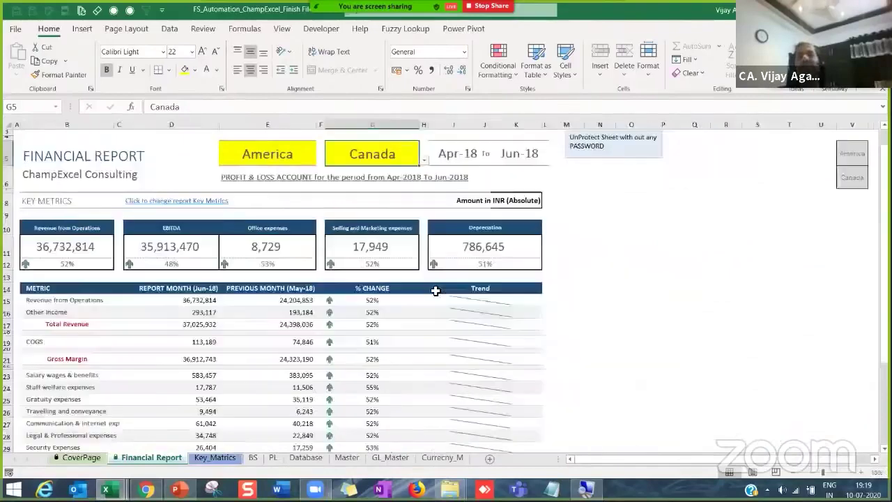
{"action": "left_click", "coordinate": [597, 282]}
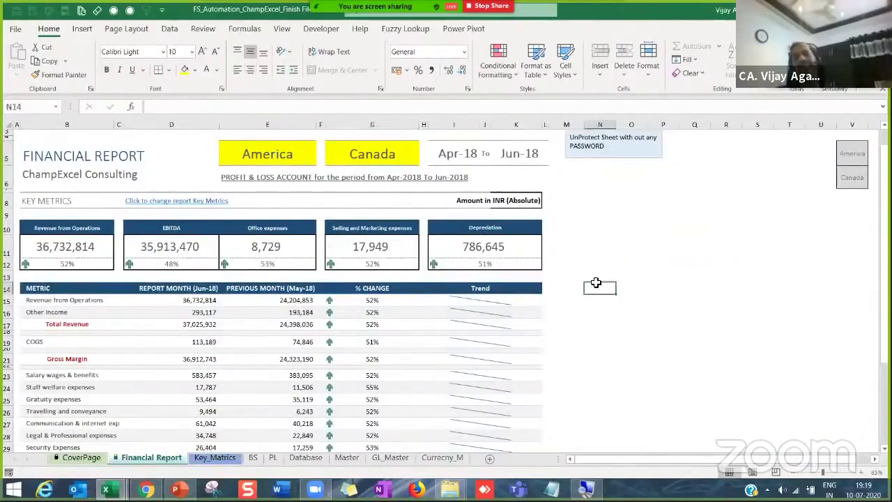
{"action": "left_click", "coordinate": [621, 304]}
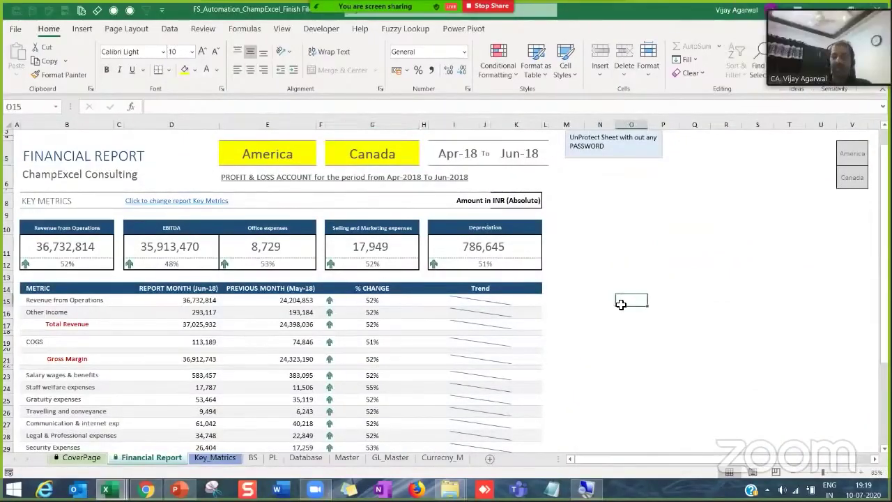
- Close the financial dashboard workbook without saving changes
{"action": "key", "text": "alt+F4"}
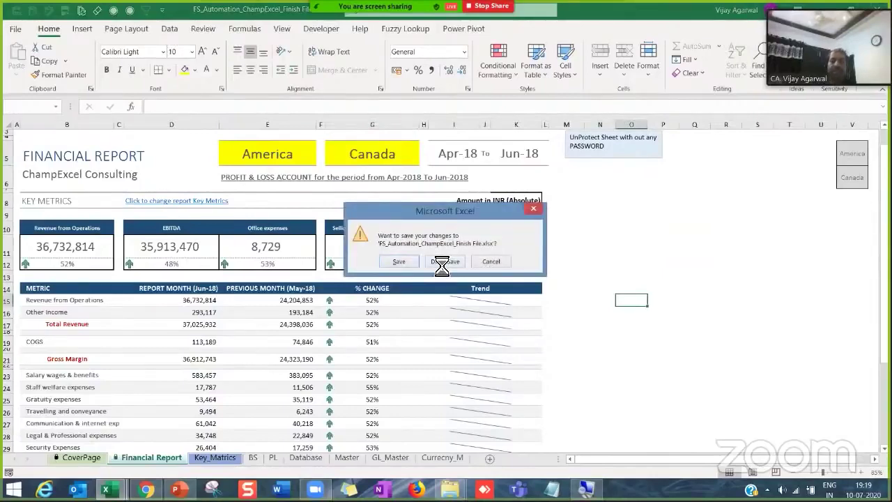
{"action": "left_click", "coordinate": [442, 262]}
{"action": "left_click", "coordinate": [287, 349]}
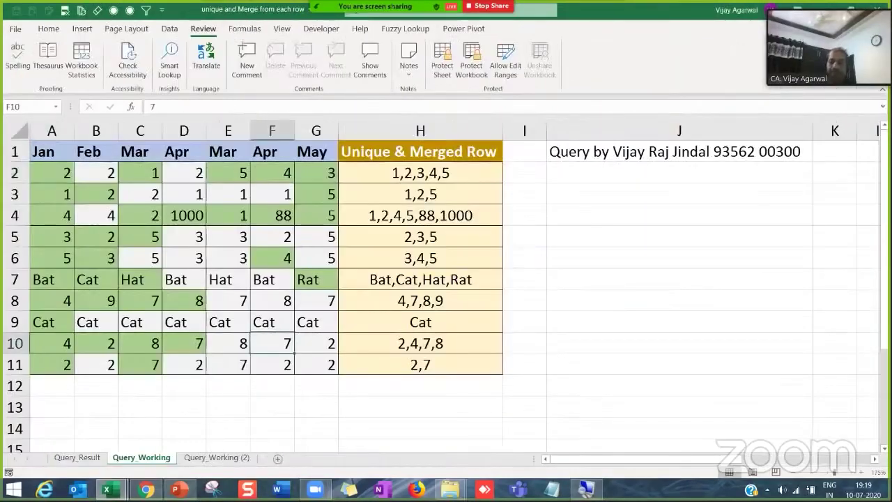
- Preview the open Excel windows, then bring the New Formulas of Microsoft 365 workbook forward
{"action": "left_click", "coordinate": [107, 490]}
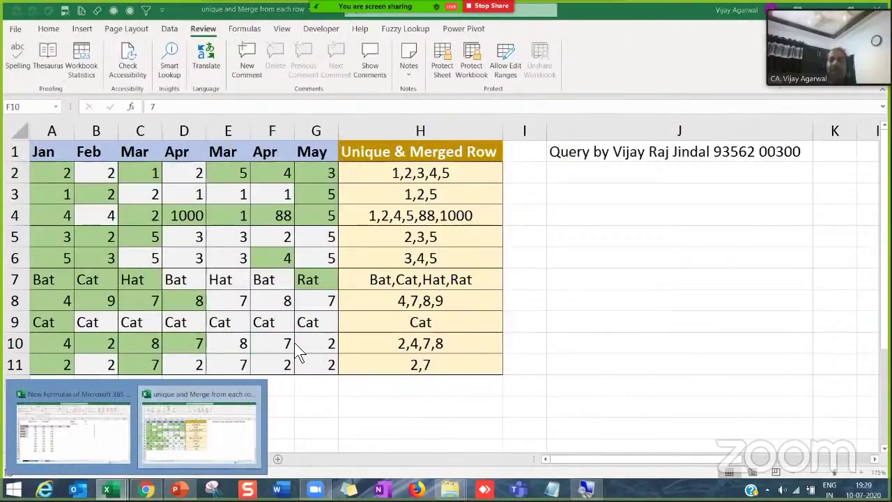
{"action": "left_click", "coordinate": [230, 422]}
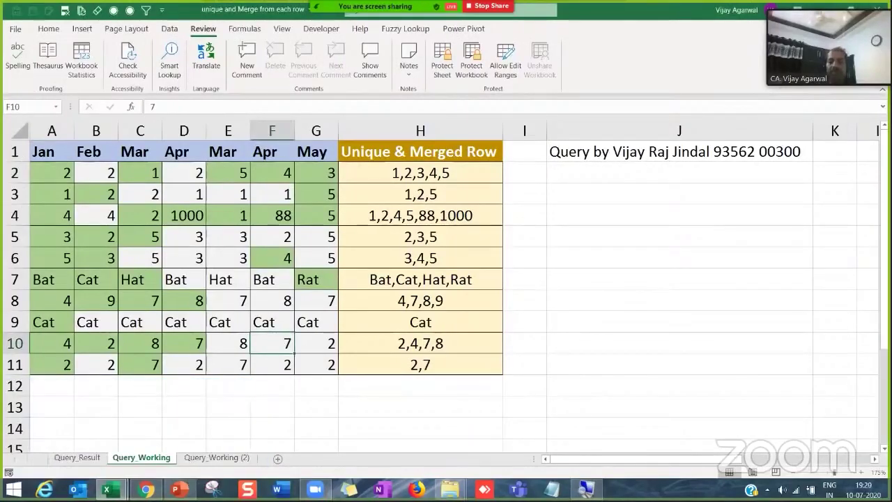
{"action": "left_click", "coordinate": [509, 339]}
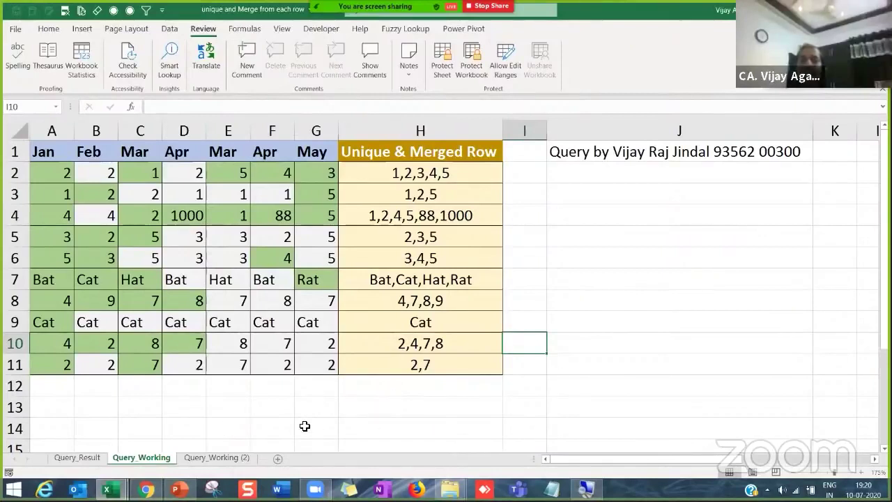
{"action": "left_click", "coordinate": [283, 414]}
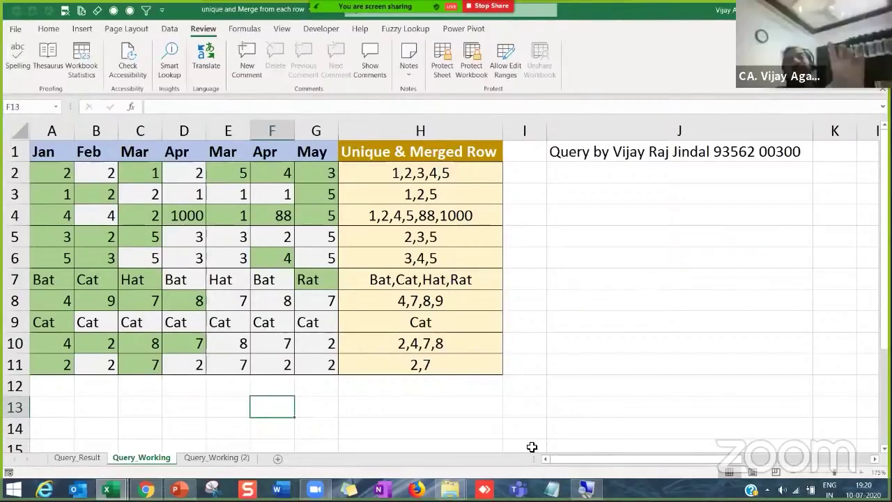
{"action": "mouse_move", "coordinate": [108, 490]}
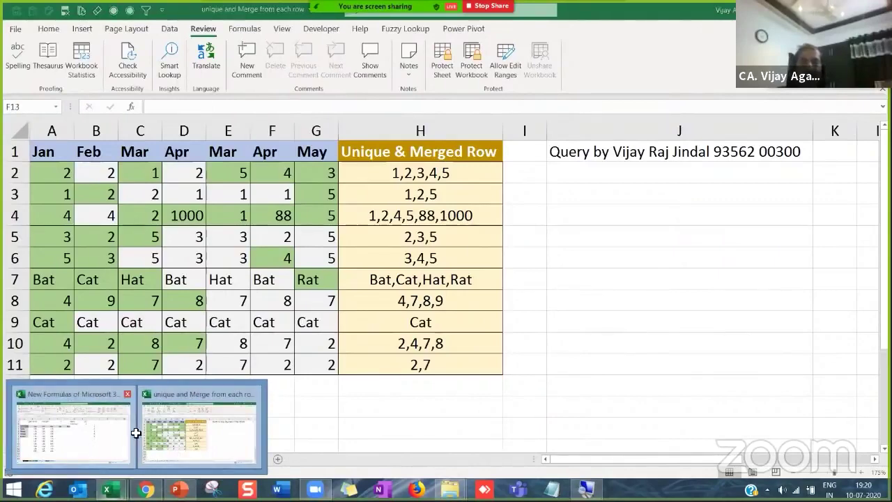
{"action": "left_click", "coordinate": [91, 446]}
- On the Data2 sheet, clear the North, East, West, South labels from I4:I7
{"action": "left_click", "coordinate": [231, 458]}
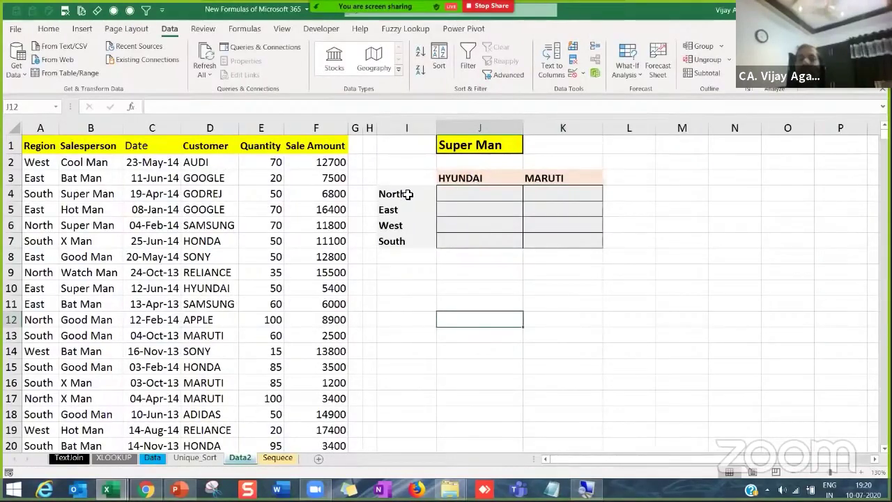
{"action": "left_click_drag", "start_coordinate": [409, 194], "coordinate": [411, 241]}
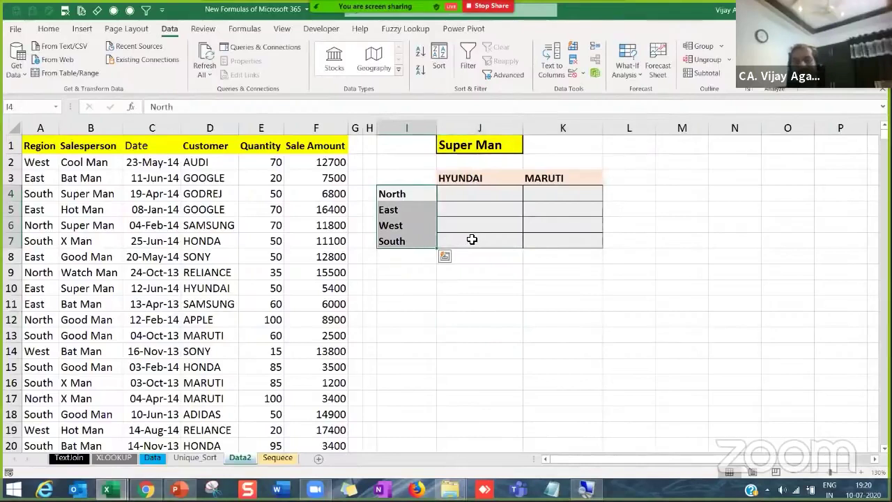
{"action": "key", "text": "Delete"}
- In J4, start =FILTER with array F2:F599 and open its Function Arguments helper
{"action": "left_click", "coordinate": [442, 196]}
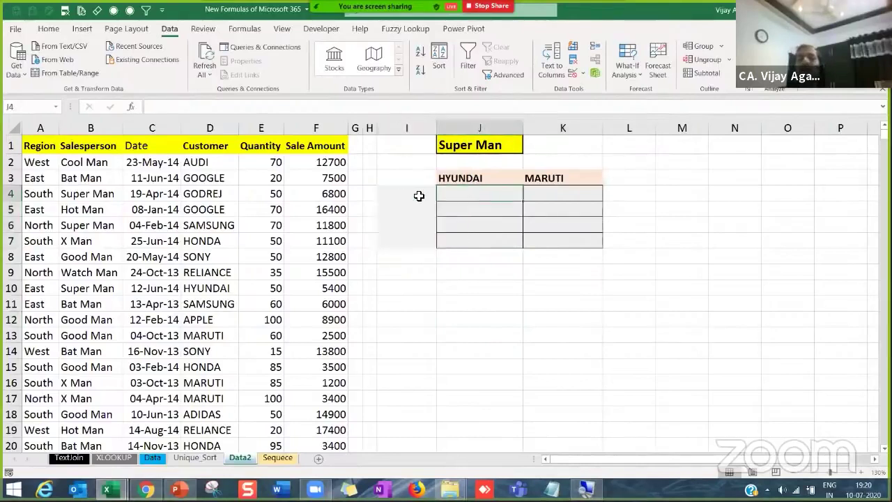
{"action": "type", "text": "=filter"}
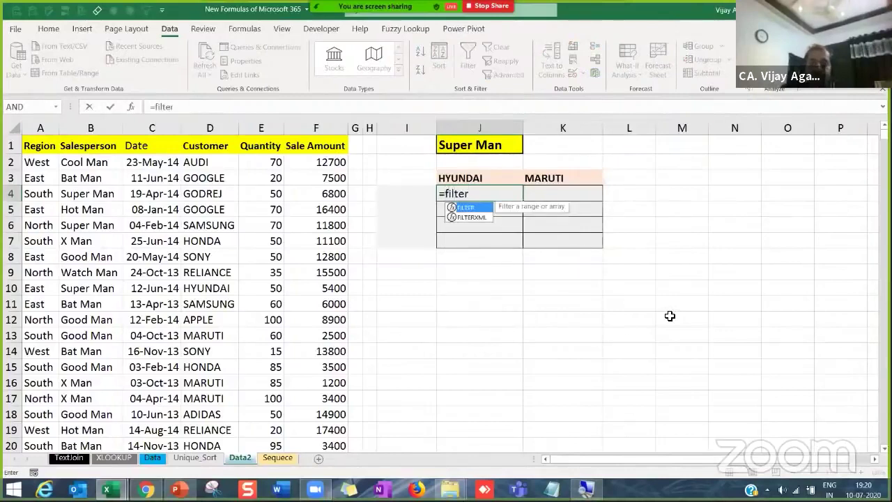
{"action": "type", "text": "("}
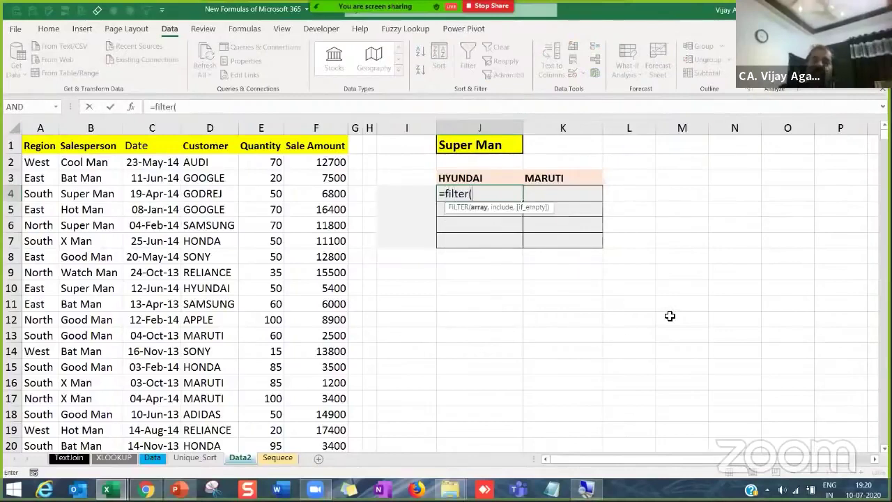
{"action": "left_click", "coordinate": [331, 164]}
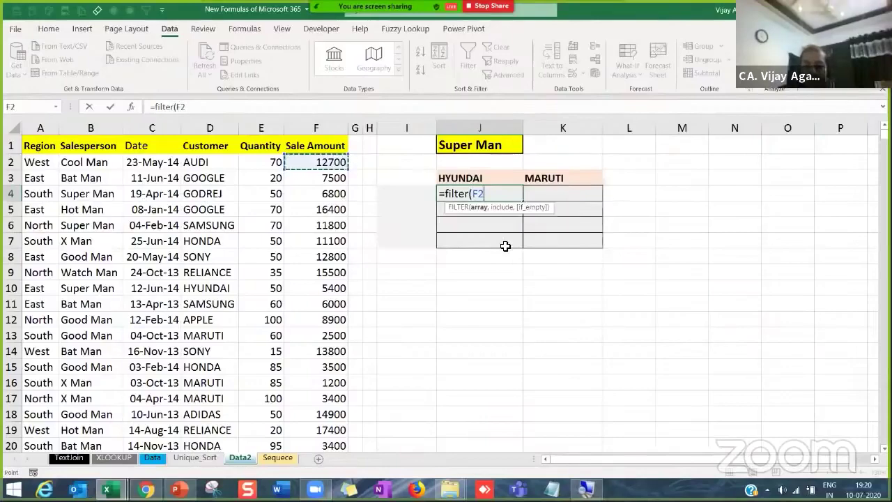
{"action": "key", "text": "End"}
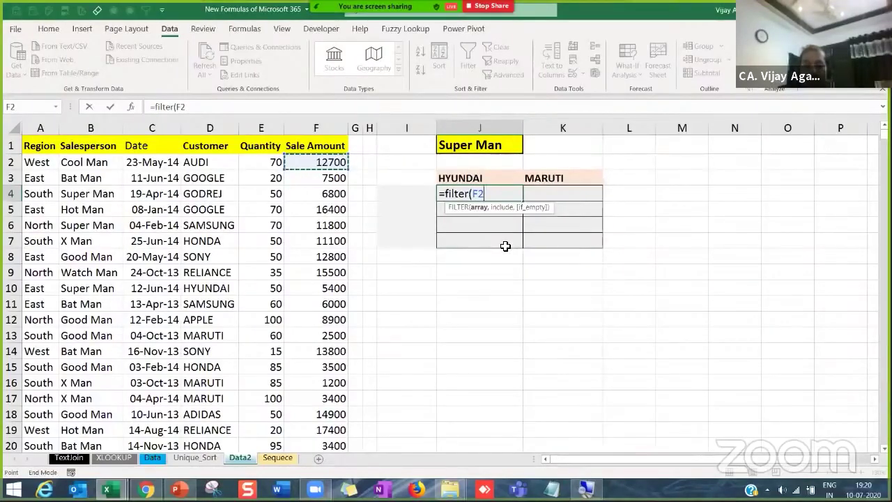
{"action": "key", "text": "shift+Down"}
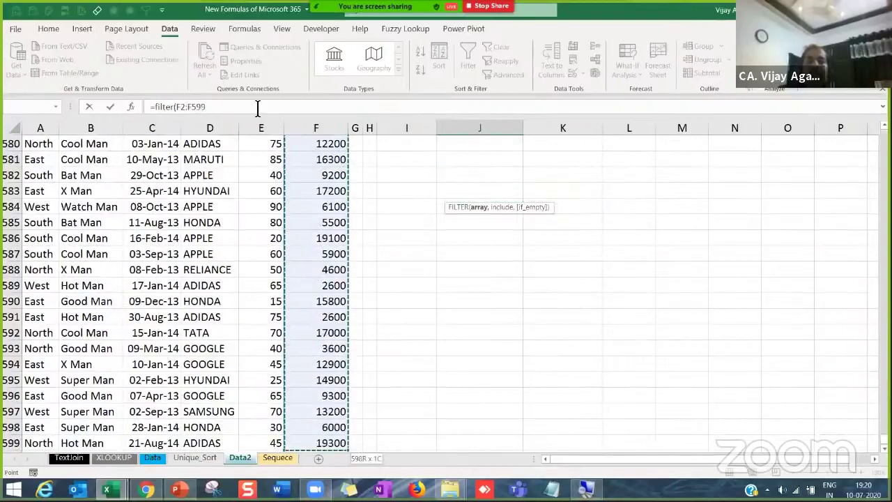
{"action": "left_click", "coordinate": [257, 107]}
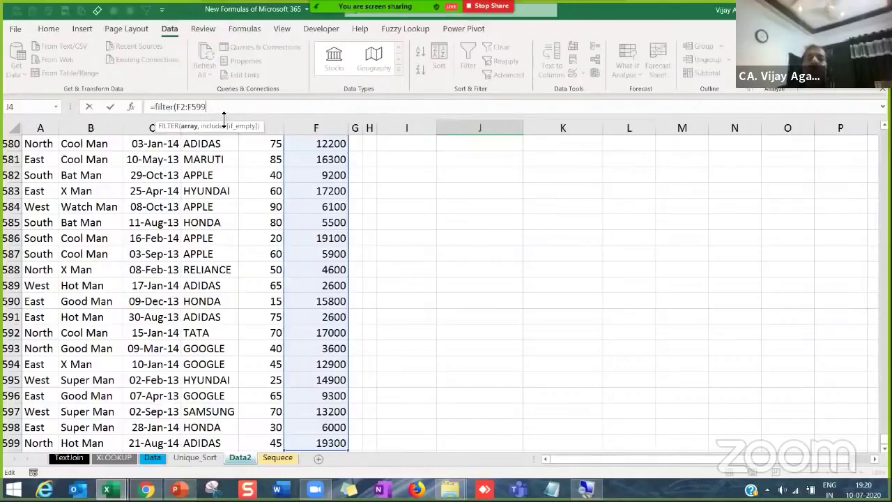
{"action": "left_click", "coordinate": [130, 106]}
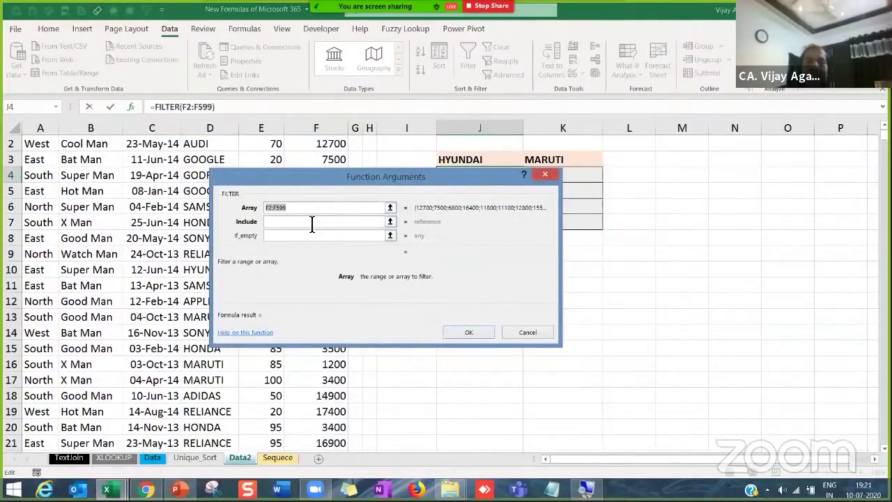
{"action": "left_click", "coordinate": [309, 222]}
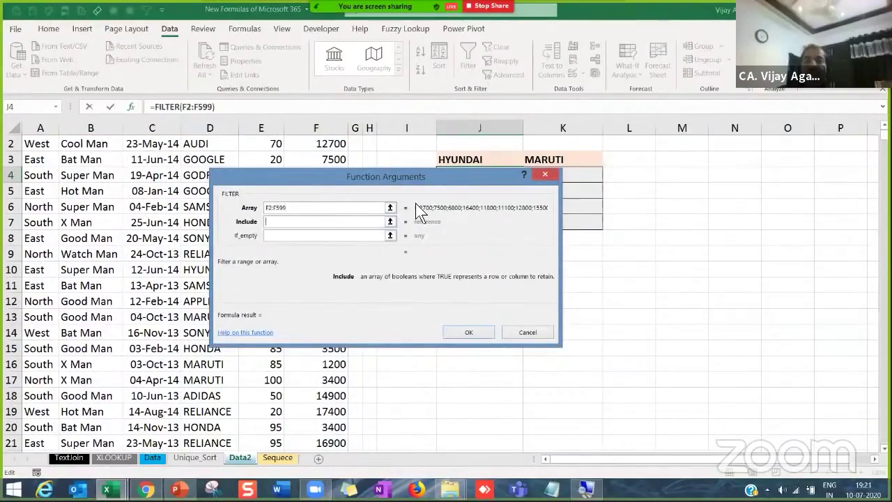
- Set the Include range to B2:B599 followed by '=', then cancel the unfinished FILTER formula
{"action": "left_click_drag", "start_coordinate": [414, 181], "coordinate": [546, 258]}
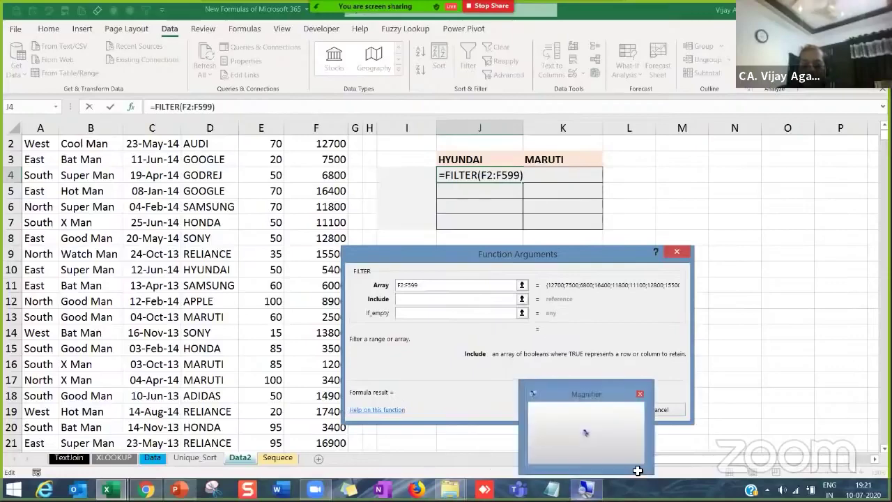
{"action": "scroll", "coordinate": [88, 207], "scroll_direction": "up", "scroll_amount": 1}
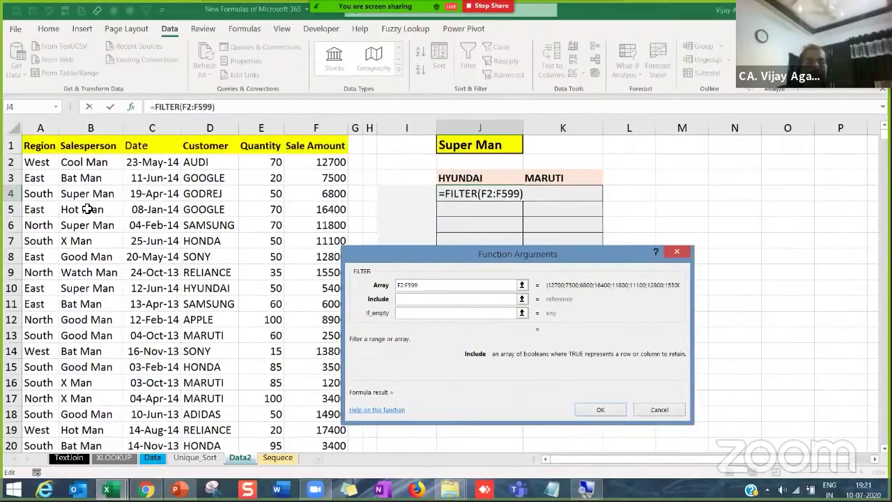
{"action": "left_click", "coordinate": [93, 164]}
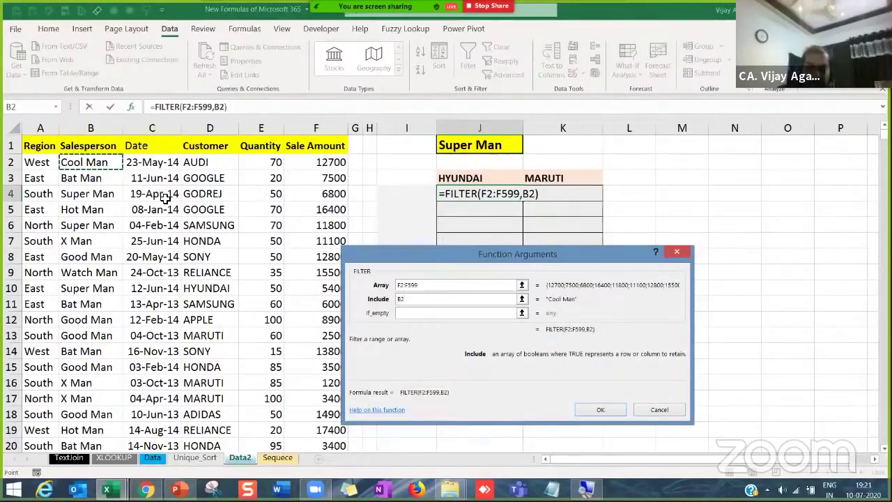
{"action": "key", "text": "shift+Down"}
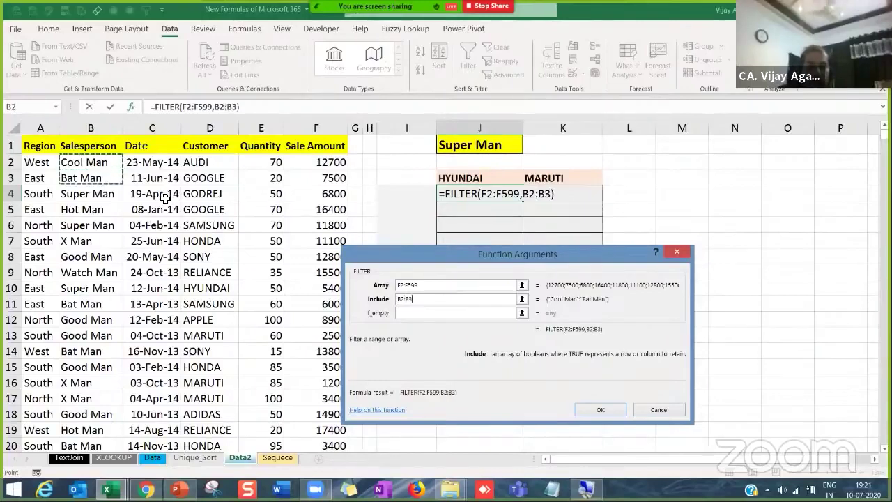
{"action": "key", "text": "End"}
{"action": "key", "text": "shift+Down"}
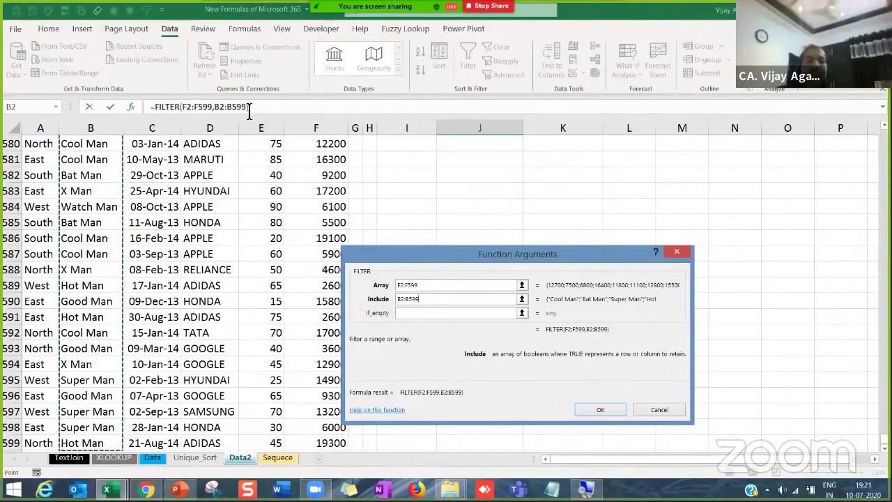
{"action": "left_click", "coordinate": [248, 110]}
{"action": "left_click", "coordinate": [329, 127]}
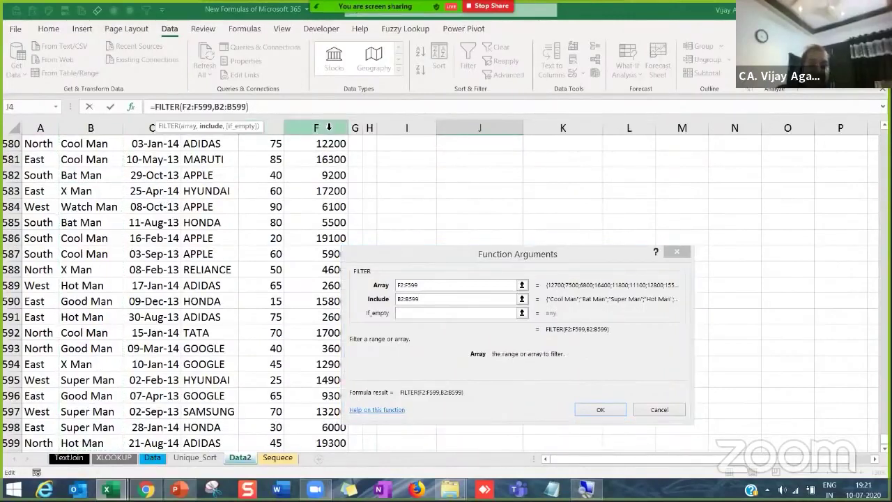
{"action": "type", "text": "="}
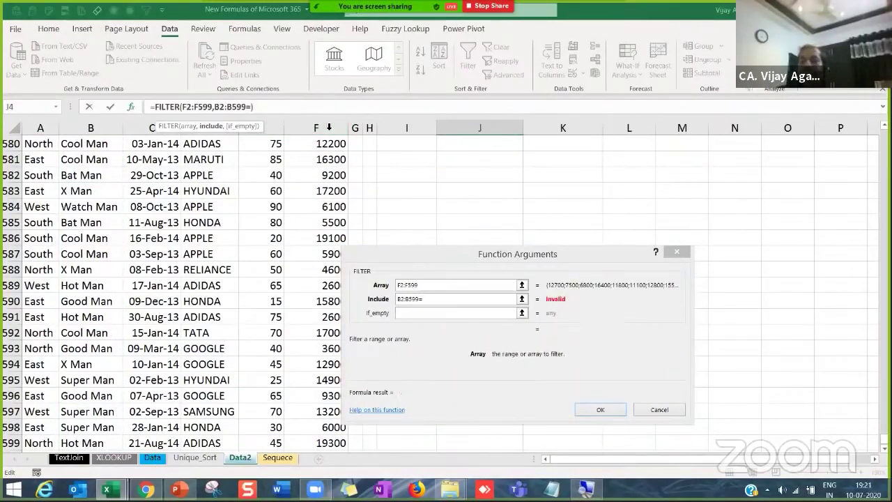
{"action": "scroll", "coordinate": [874, 121], "scroll_direction": "up", "scroll_amount": 13}
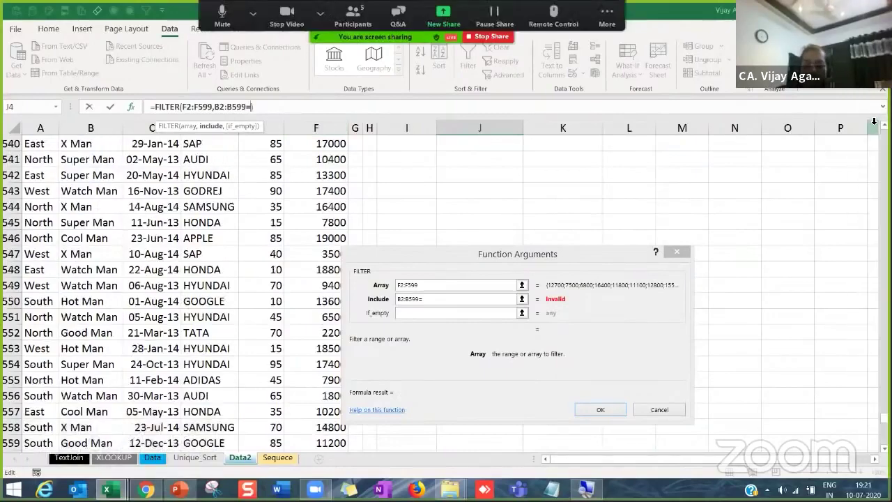
{"action": "left_click", "coordinate": [874, 122]}
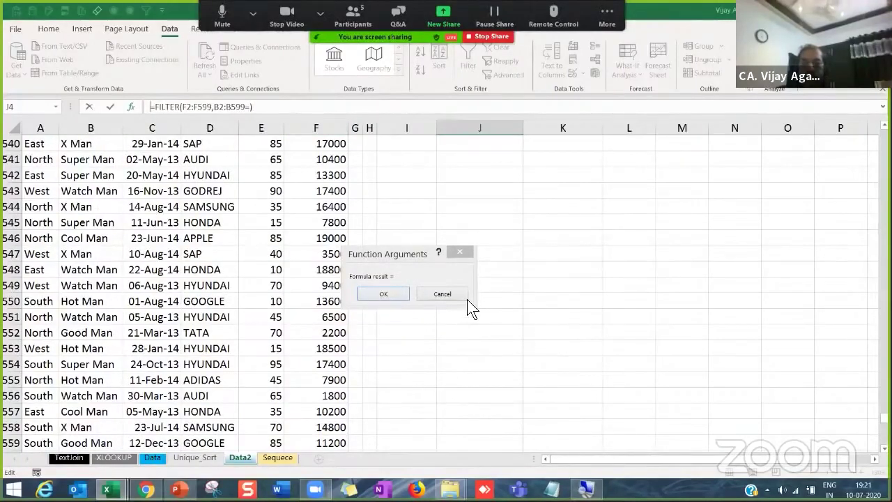
{"action": "key", "text": "Escape"}
{"action": "scroll", "coordinate": [606, 249], "scroll_direction": "up", "scroll_amount": 1}
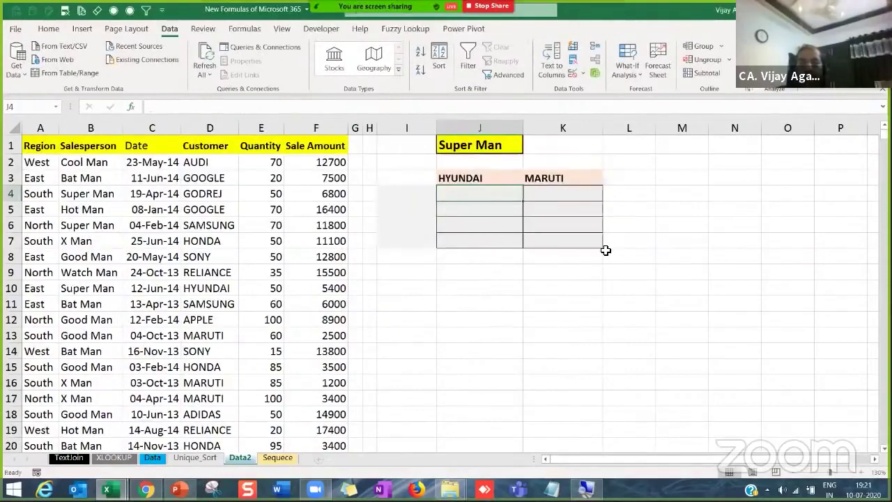
{"action": "double_click", "coordinate": [502, 192]}
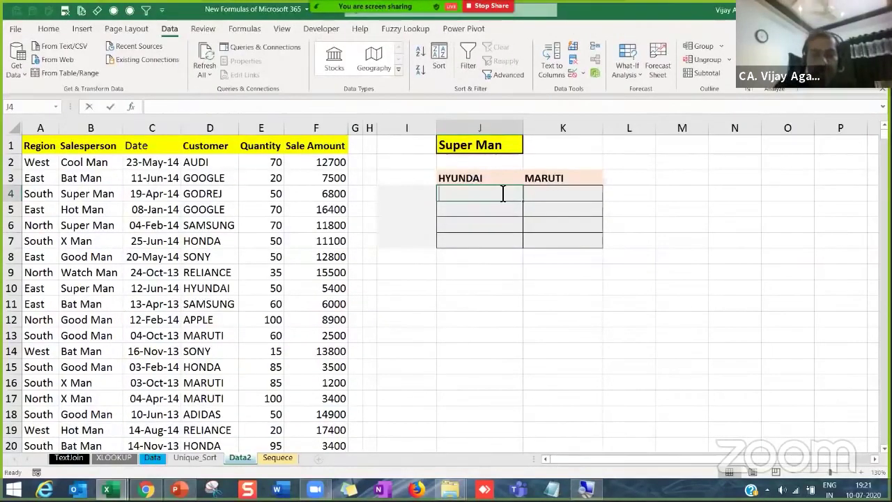
{"action": "type", "text": "=filter("}
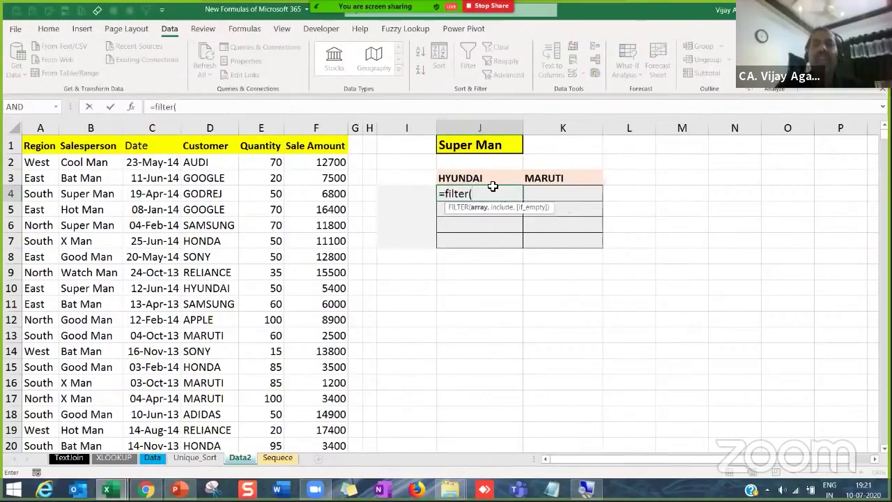
{"action": "left_click", "coordinate": [338, 161]}
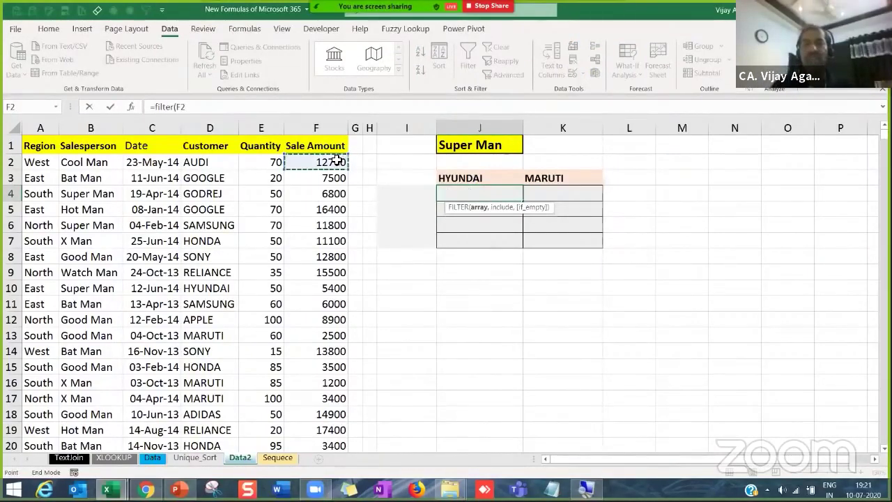
{"action": "key", "text": "ctrl+shift+Down"}
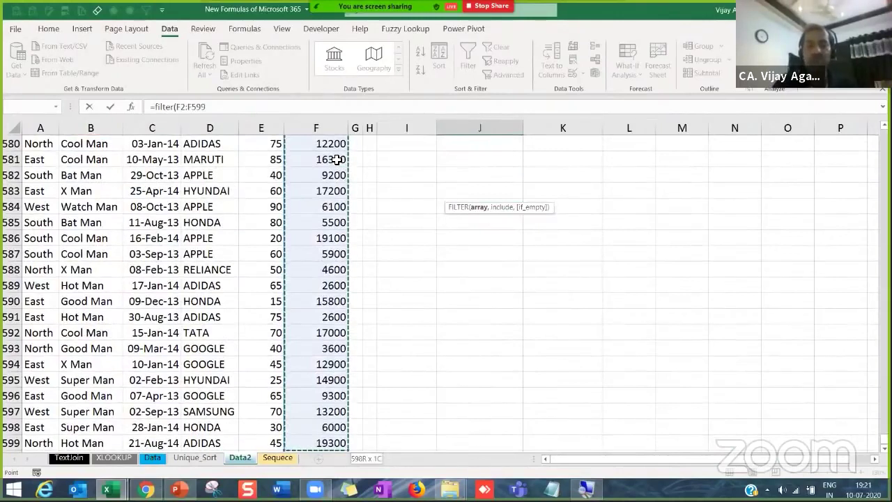
{"action": "type", "text": ","}
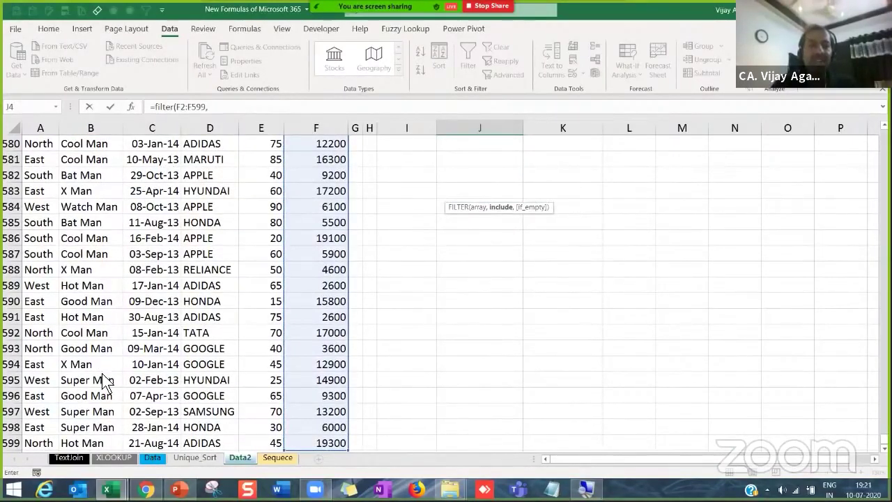
{"action": "mouse_move", "coordinate": [106, 490]}
{"action": "left_click", "coordinate": [98, 444]}
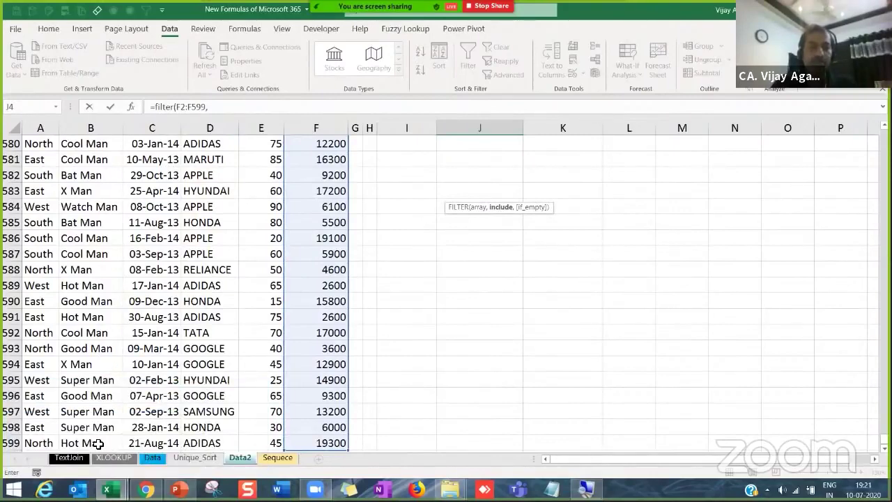
{"action": "left_click", "coordinate": [98, 445]}
{"action": "key", "text": "ctrl+shift+Up"}
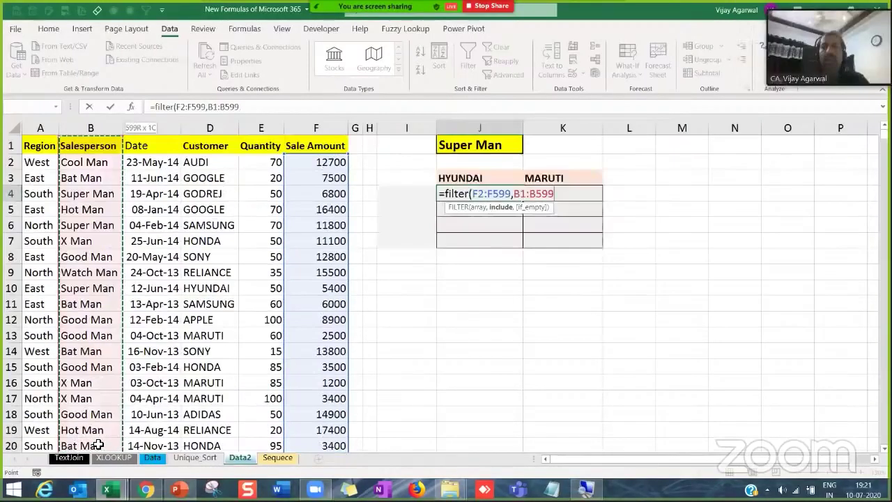
{"action": "key", "text": "shift+Down"}
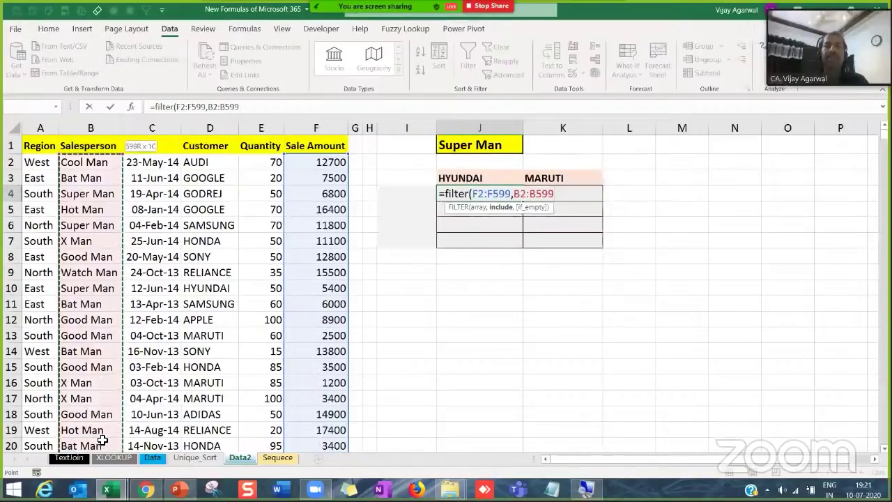
{"action": "mouse_move", "coordinate": [315, 491]}
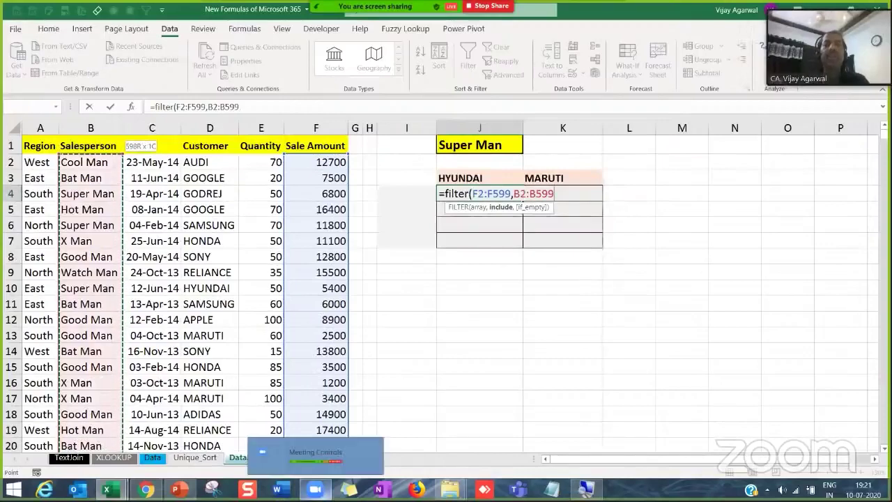
{"action": "key", "text": "Escape"}
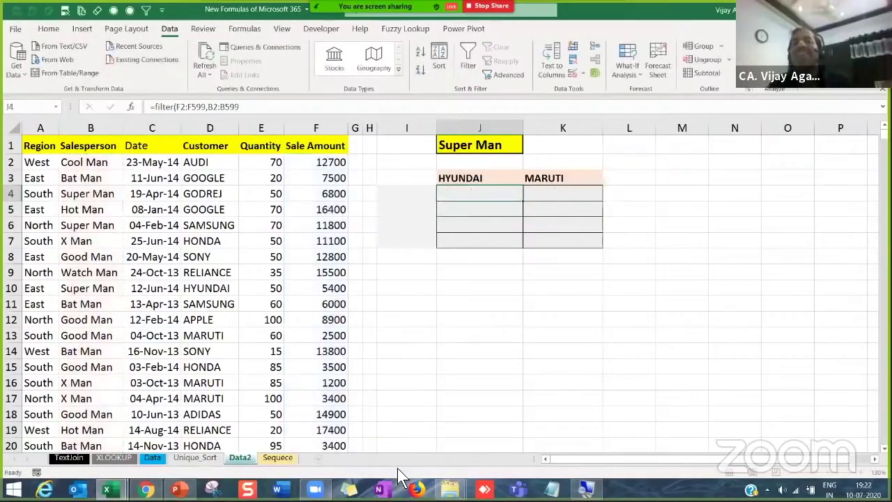
- Enter =UNIQUE(A2:A599) in I4 to list the regions
{"action": "left_click", "coordinate": [415, 196]}
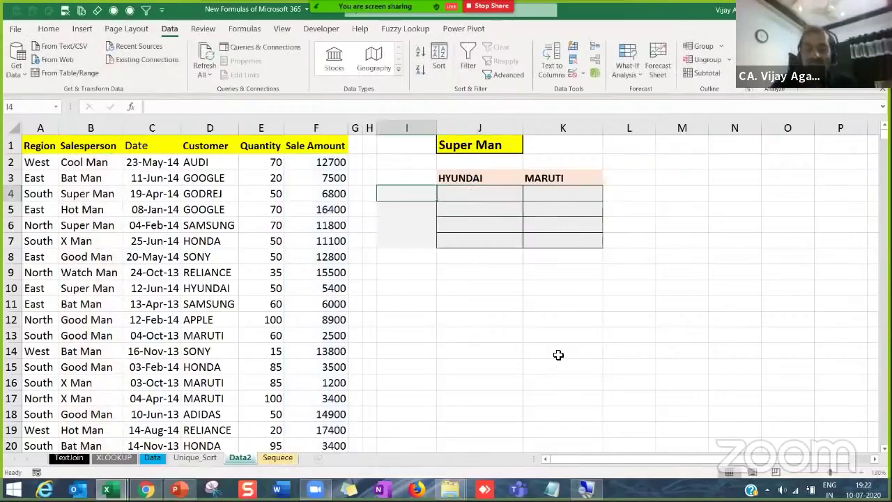
{"action": "type", "text": "=u"}
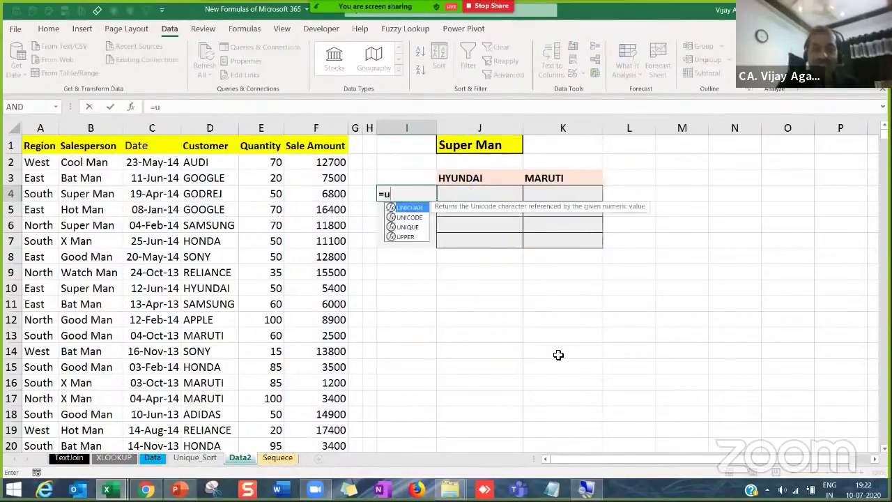
{"action": "type", "text": "nique"}
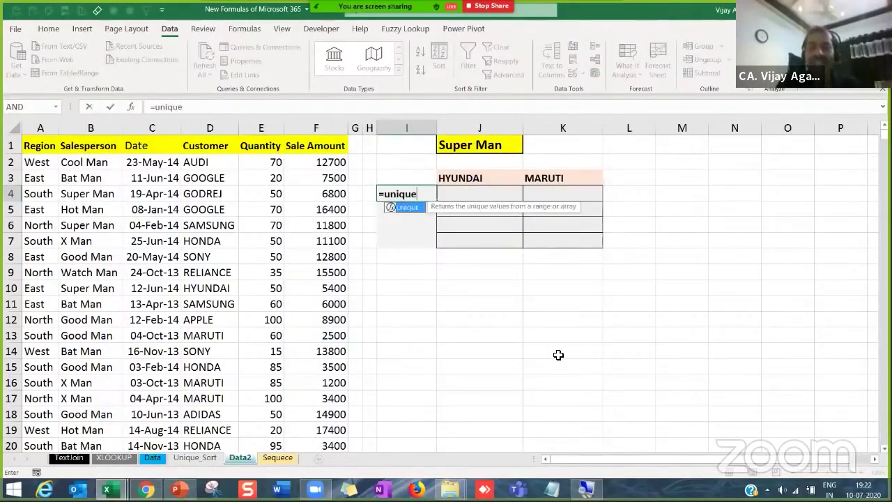
{"action": "type", "text": "("}
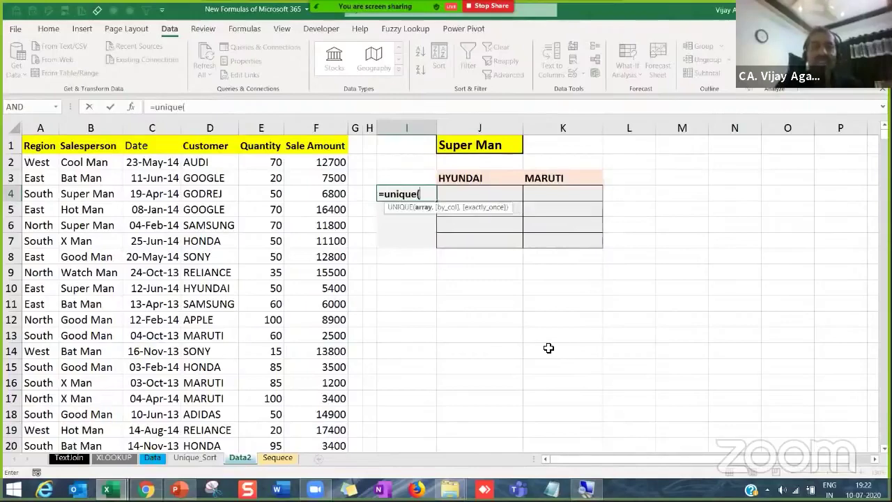
{"action": "left_click", "coordinate": [32, 162]}
{"action": "key", "text": "End"}
{"action": "key", "text": "shift+Down"}
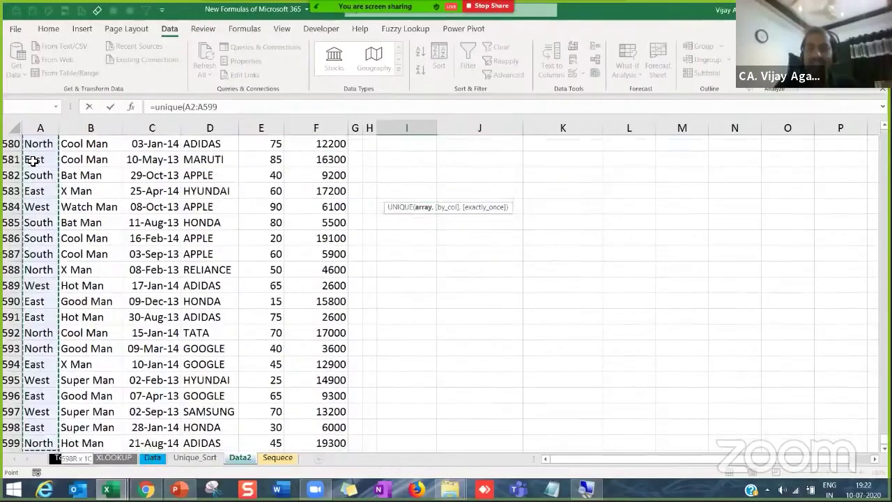
{"action": "key", "text": "Return"}
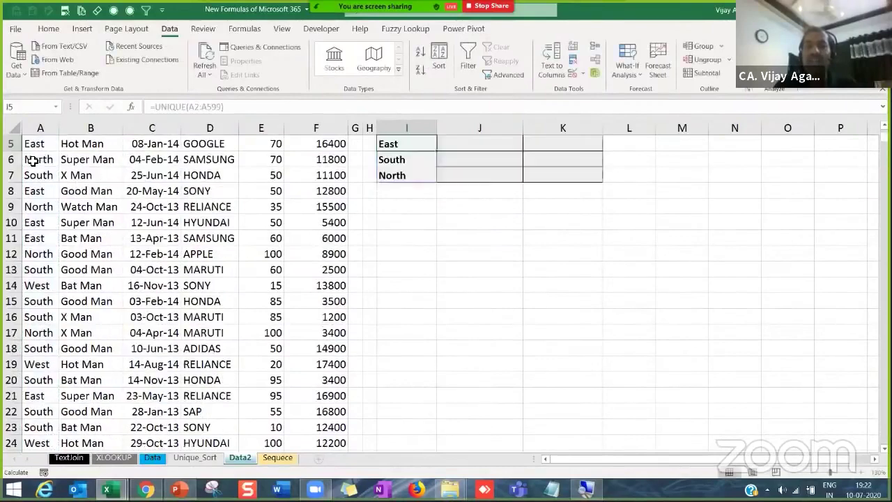
- In J3, build =UNIQUE(D2:D599,1) with by_col set to 1 via Function Arguments
{"action": "scroll", "coordinate": [332, 280], "scroll_direction": "up", "scroll_amount": 2}
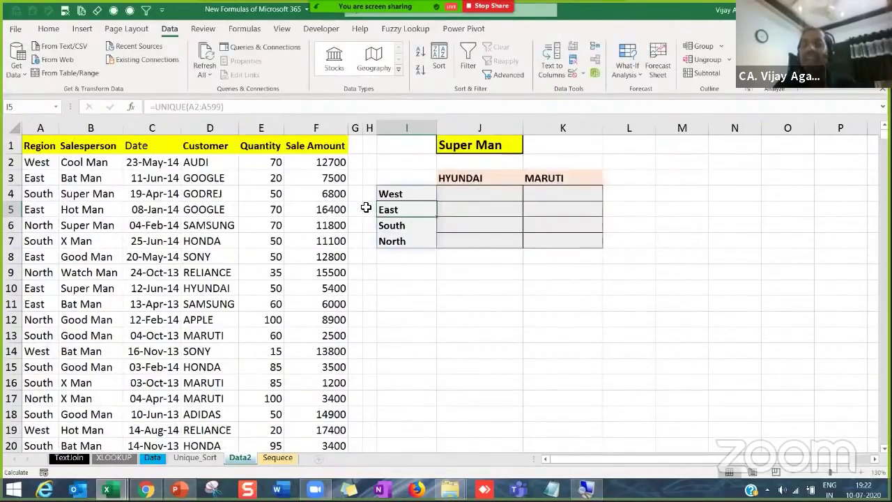
{"action": "left_click", "coordinate": [466, 176]}
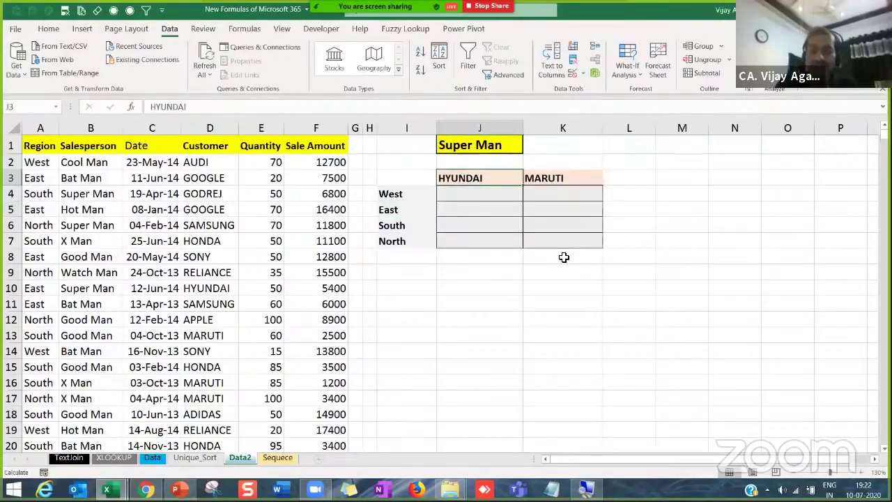
{"action": "type", "text": "=unique"}
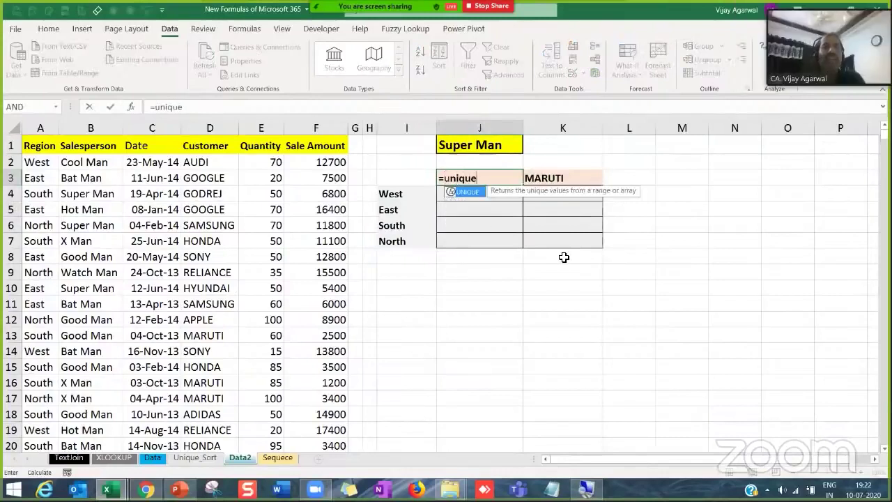
{"action": "type", "text": "("}
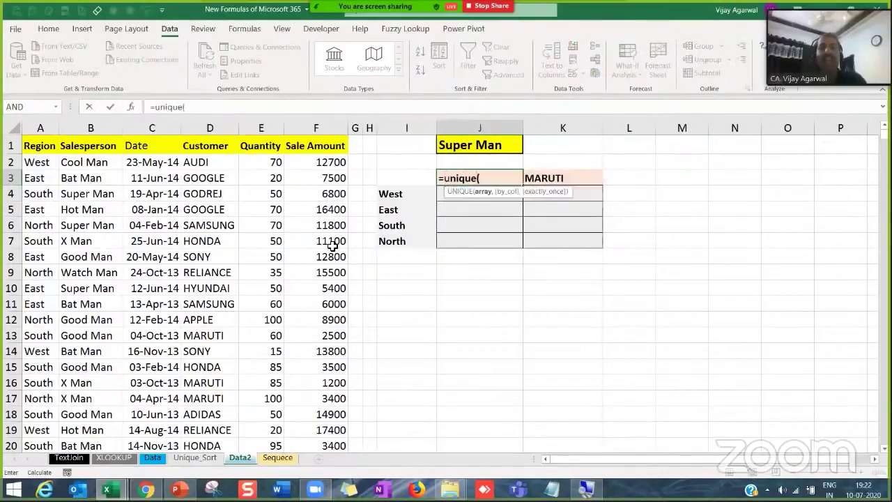
{"action": "left_click", "coordinate": [102, 167]}
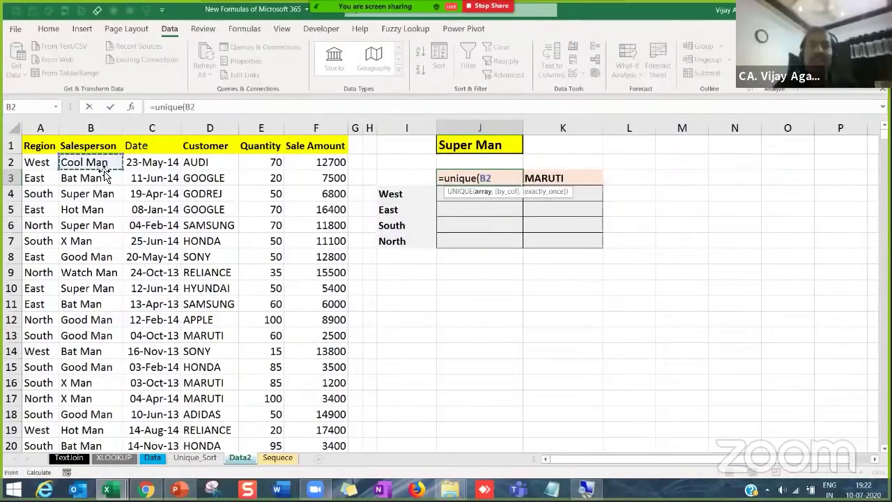
{"action": "left_click", "coordinate": [202, 165]}
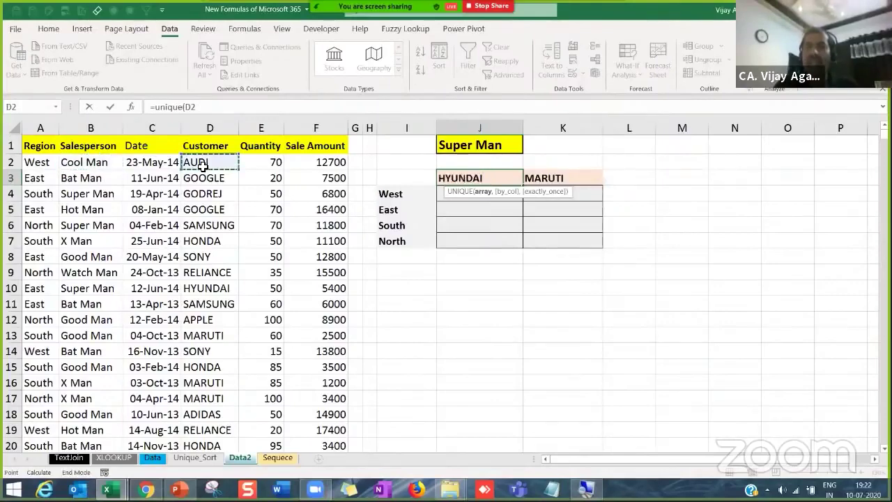
{"action": "key", "text": "ctrl+shift+Down"}
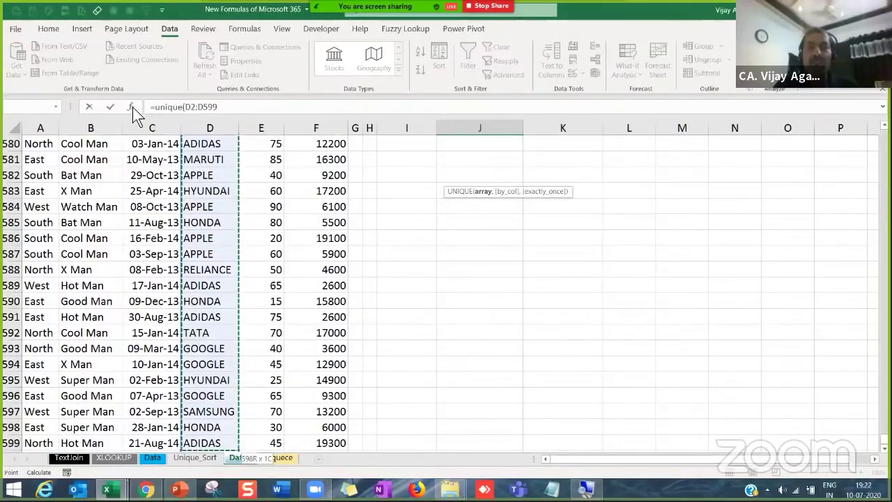
{"action": "key", "text": "ctrl+a"}
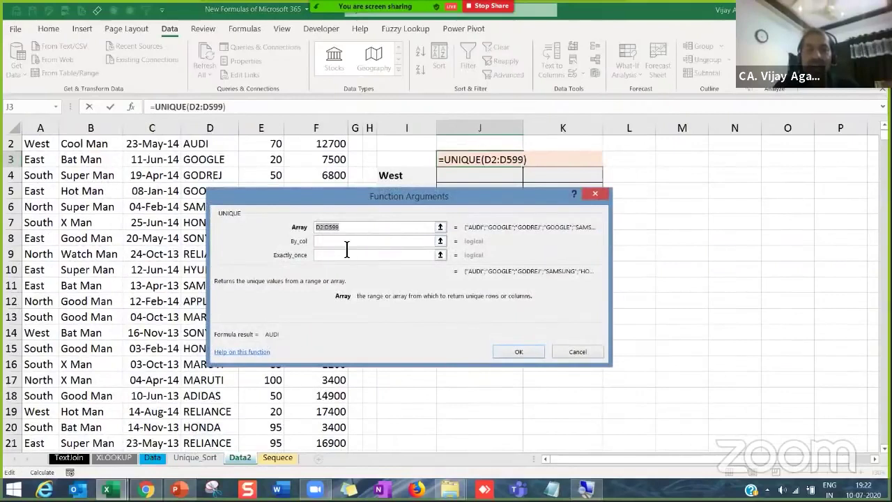
{"action": "left_click", "coordinate": [347, 241]}
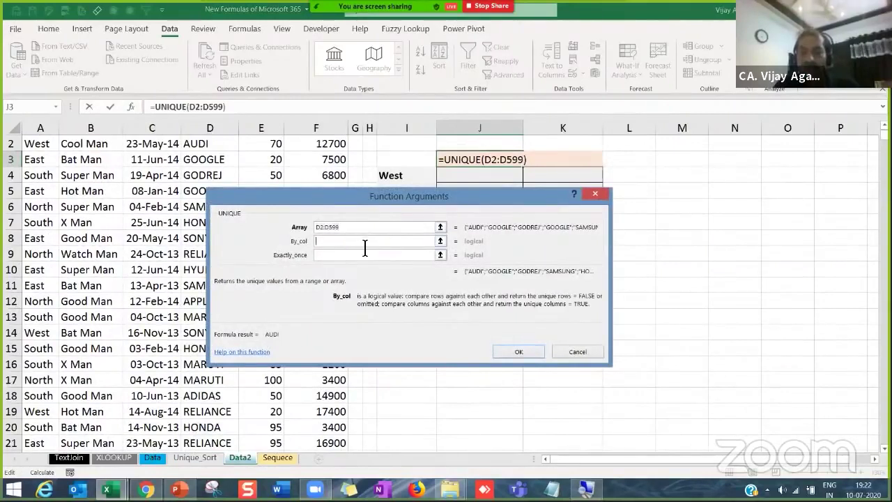
{"action": "type", "text": "1"}
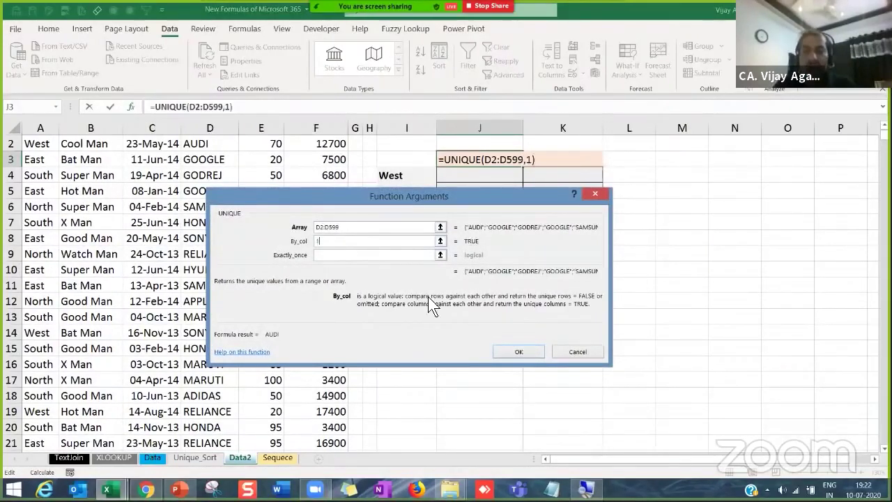
{"action": "left_click", "coordinate": [516, 352]}
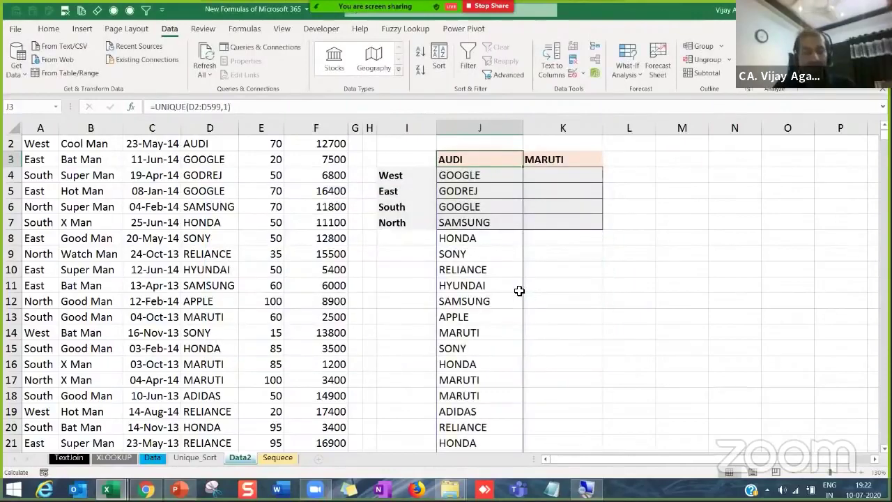
- Try -1 as the by_col argument in J3's UNIQUE formula and review it in the helper
{"action": "left_click", "coordinate": [231, 107]}
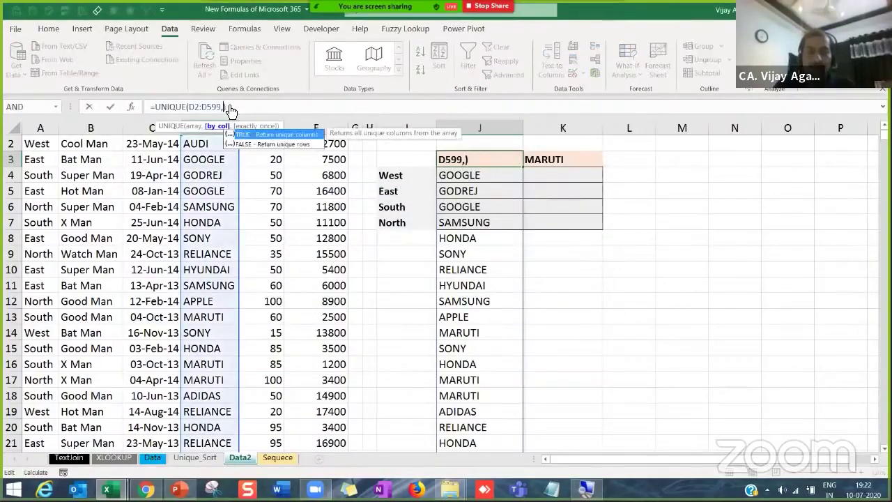
{"action": "type", "text": "-1"}
{"action": "key", "text": "Return"}
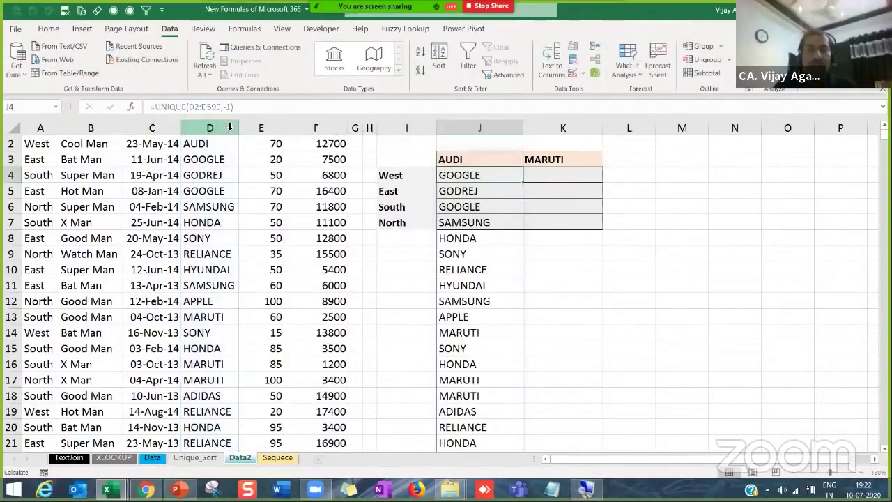
{"action": "left_click", "coordinate": [471, 158]}
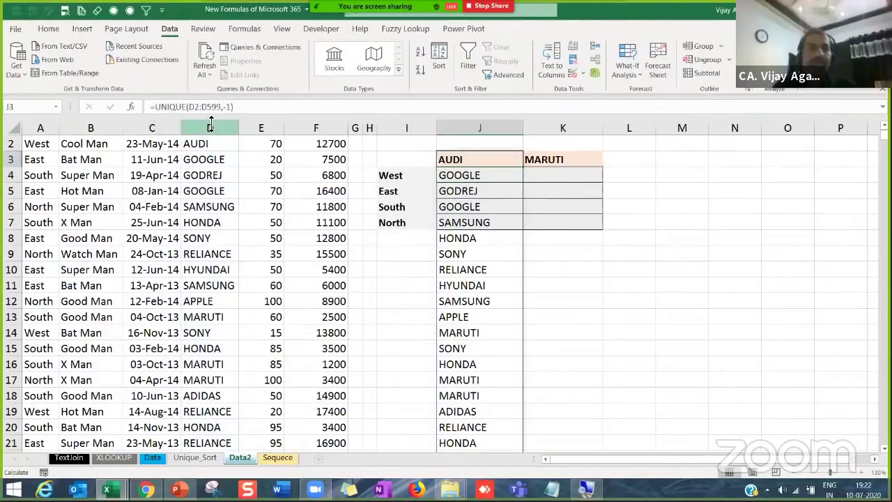
{"action": "left_click", "coordinate": [135, 106]}
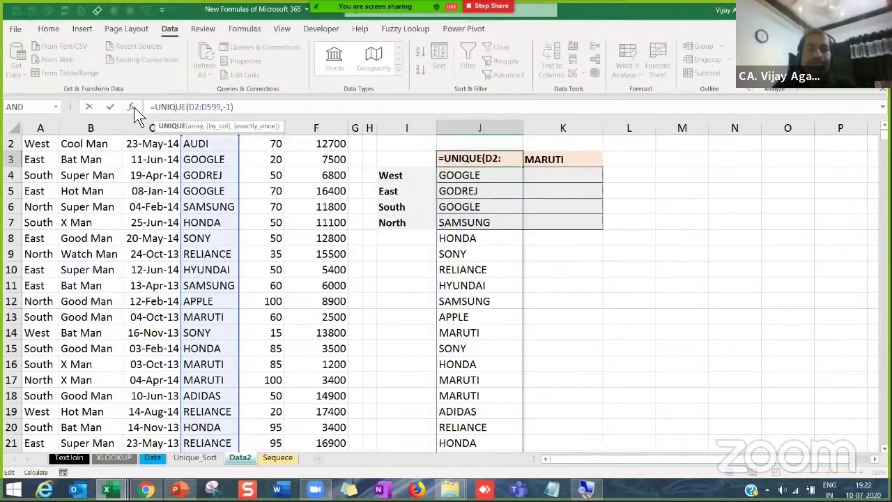
{"action": "key", "text": "Return"}
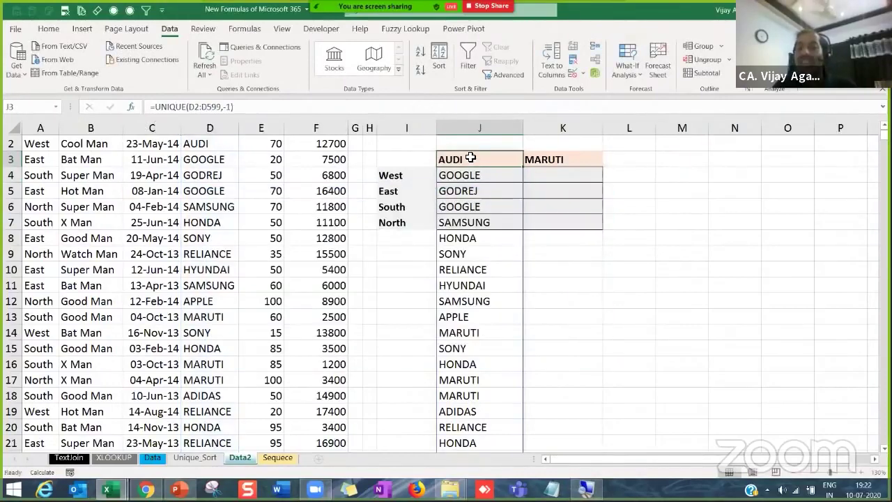
- Remove the minus sign and wrap J3's formula as =TRANSPOSE(UNIQUE(D2:D599,1))
{"action": "left_click", "coordinate": [228, 108]}
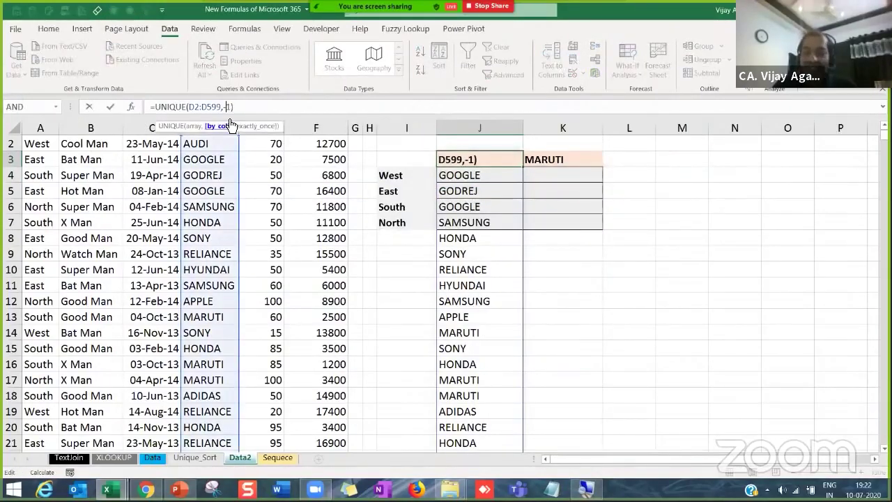
{"action": "key", "text": "BackSpace"}
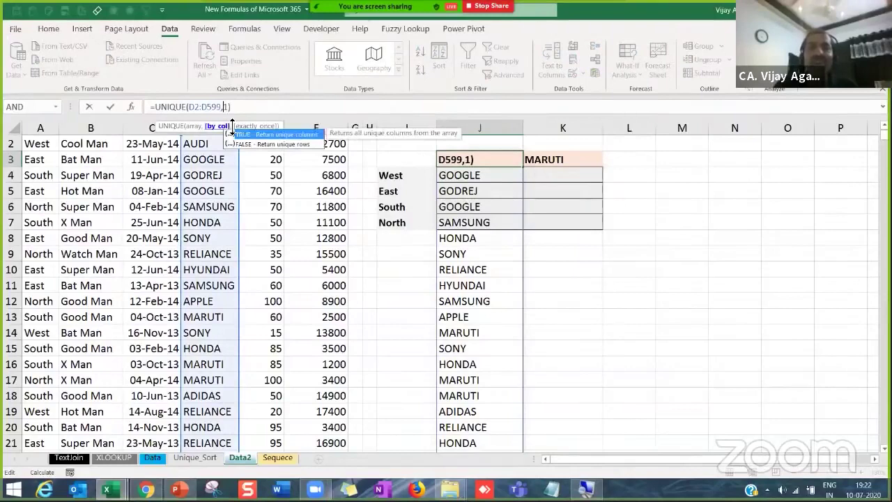
{"action": "left_click", "coordinate": [159, 108]}
{"action": "key", "text": "Left"}
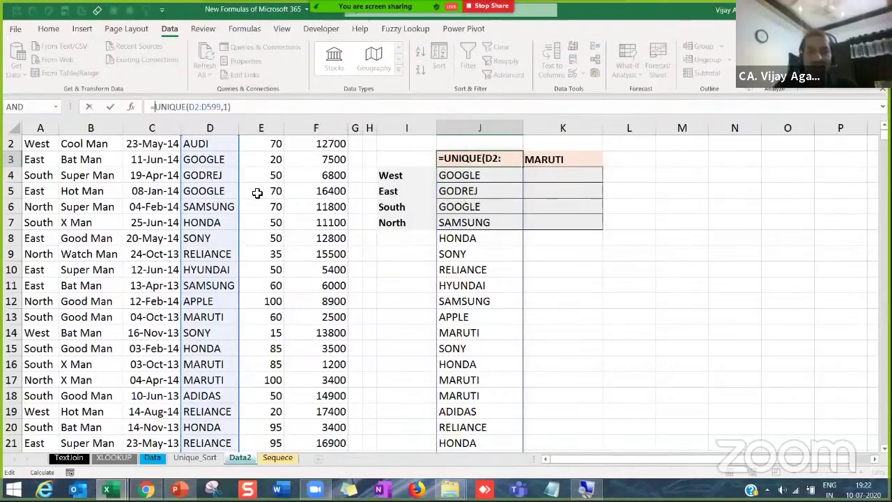
{"action": "type", "text": "Transpose"}
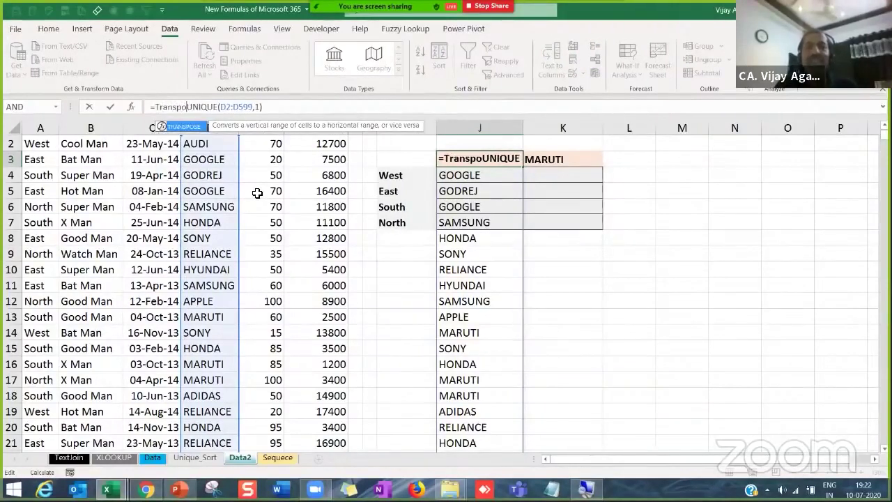
{"action": "type", "text": "("}
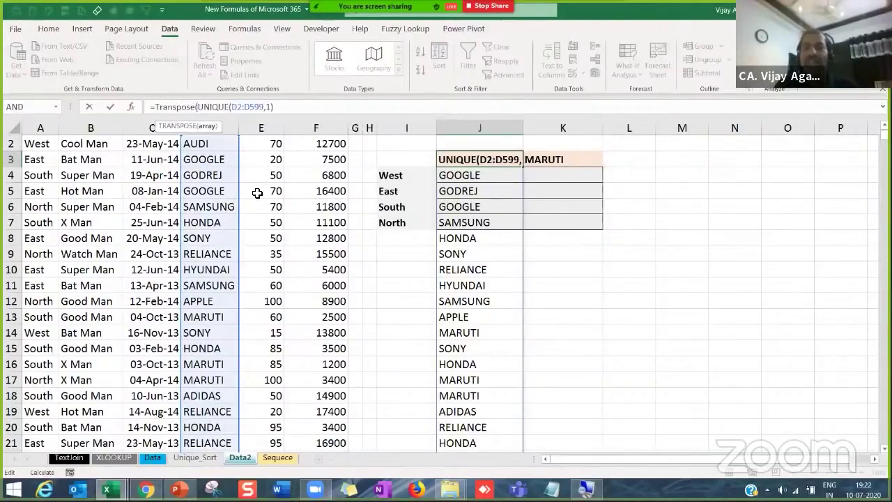
{"action": "key", "text": "Return"}
{"action": "key", "text": "Return"}
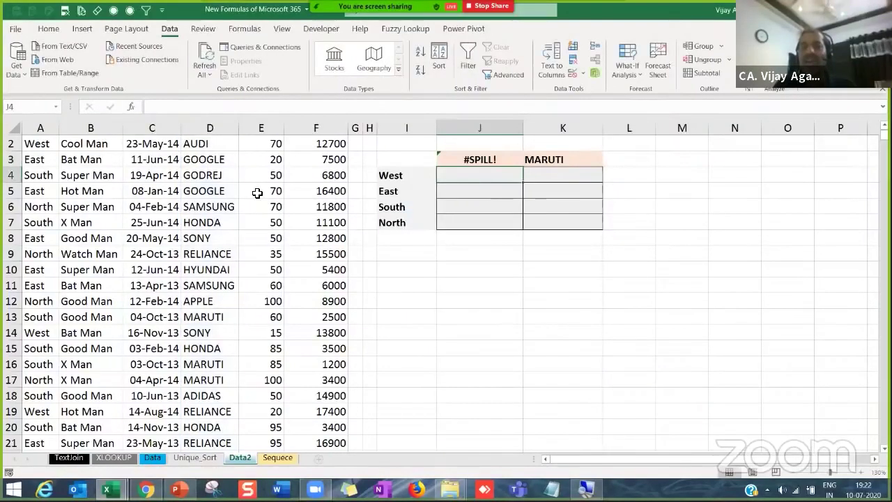
{"action": "key", "text": "Up"}
- Clear MARUTI from K3 so the customer names spill across row 3
{"action": "left_click", "coordinate": [573, 162]}
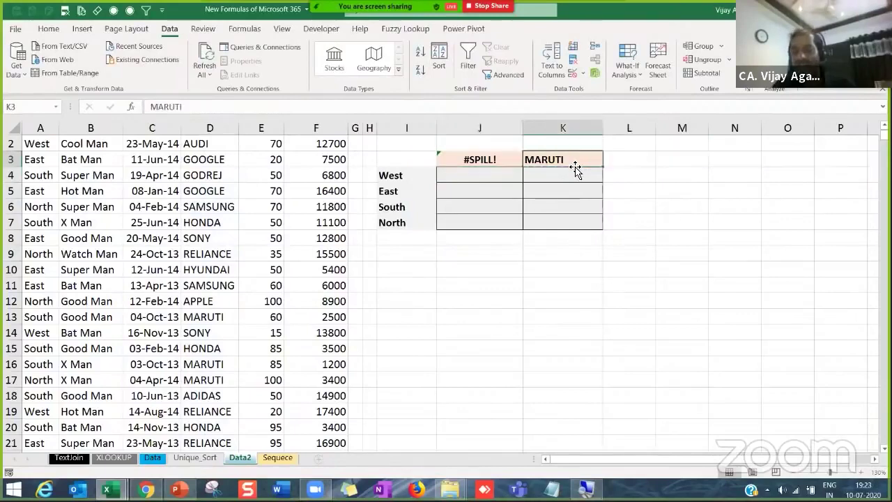
{"action": "key", "text": "Delete"}
{"action": "left_click", "coordinate": [452, 126]}
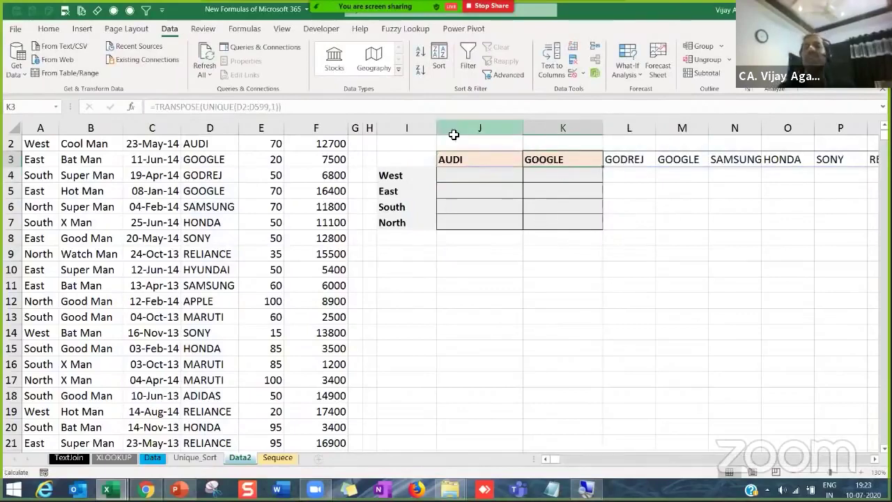
{"action": "left_click", "coordinate": [465, 175]}
{"action": "scroll", "coordinate": [561, 357], "scroll_direction": "up", "scroll_amount": 1}
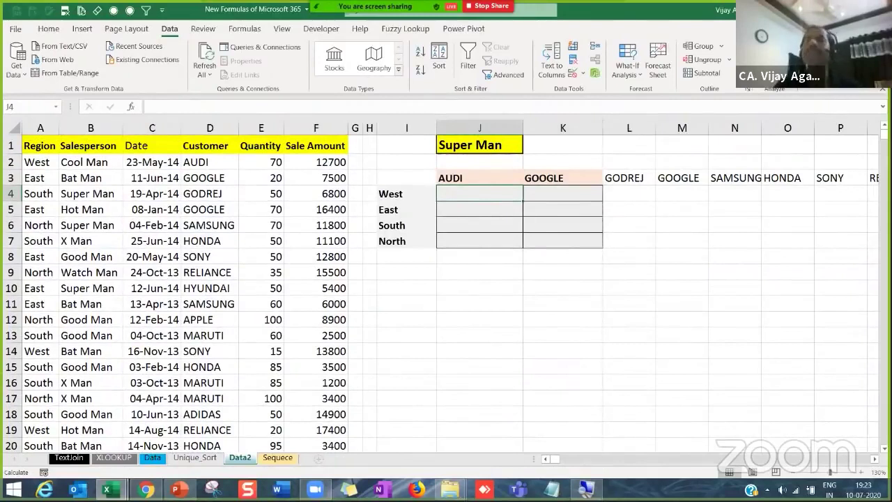
- Move around the table to cell J4 beside the West region label
{"action": "left_click", "coordinate": [620, 350]}
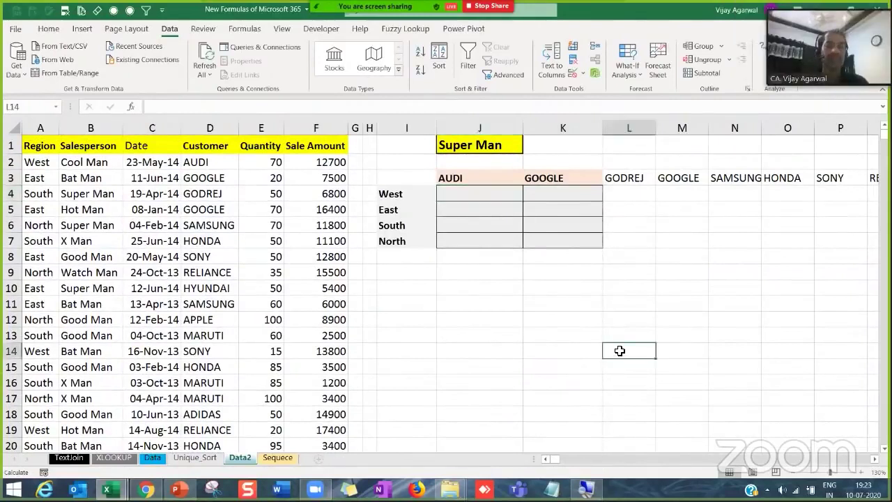
{"action": "key", "text": "Up"}
{"action": "key", "text": "Up"}
{"action": "key", "text": "Up"}
{"action": "key", "text": "Up"}
{"action": "key", "text": "Up"}
{"action": "key", "text": "Up"}
{"action": "key", "text": "Up"}
{"action": "key", "text": "Up"}
{"action": "key", "text": "Up"}
{"action": "key", "text": "Up"}
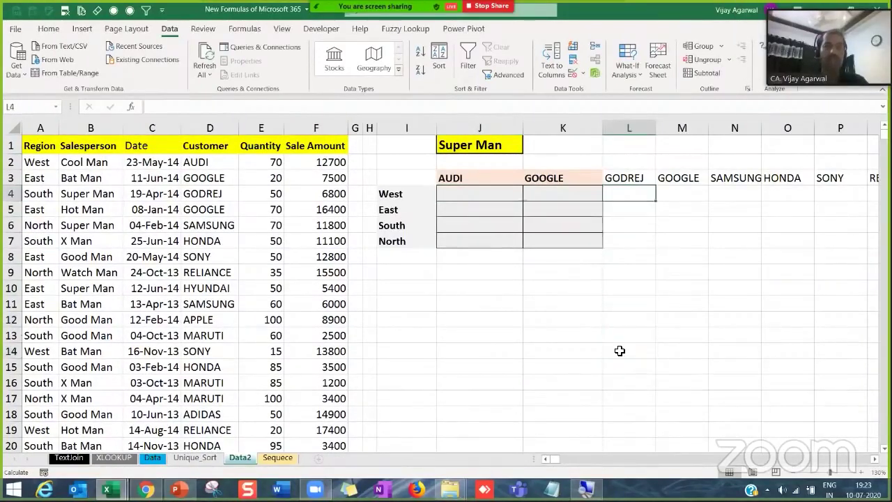
{"action": "key", "text": "Left"}
{"action": "key", "text": "shift+Down"}
{"action": "key", "text": "shift+Down"}
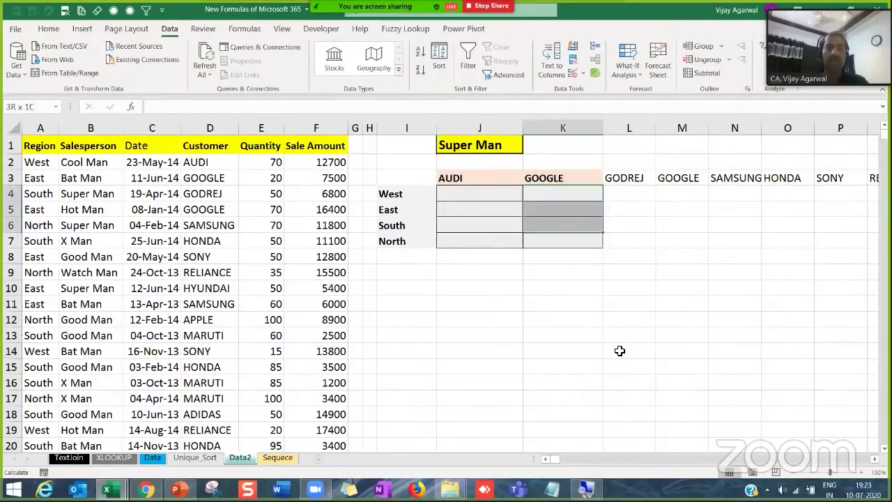
{"action": "key", "text": "shift+Down"}
{"action": "key", "text": "Up"}
{"action": "key", "text": "Left"}
{"action": "key", "text": "Left"}
{"action": "key", "text": "Down"}
{"action": "key", "text": "Right"}
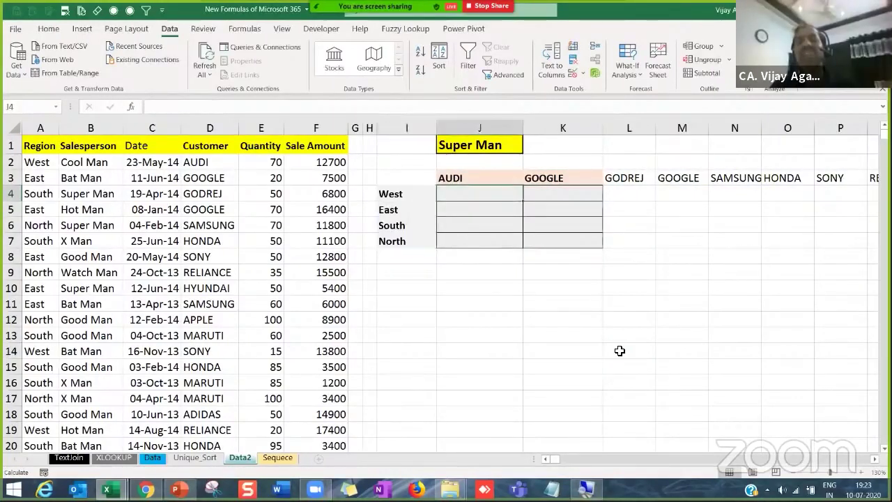
- Select the table's value cells across the customer columns, then return to column A's data
{"action": "key", "text": "shift+Down"}
{"action": "key", "text": "shift+Down"}
{"action": "key", "text": "shift+Right"}
{"action": "key", "text": "shift+Down"}
{"action": "key", "text": "shift+Right"}
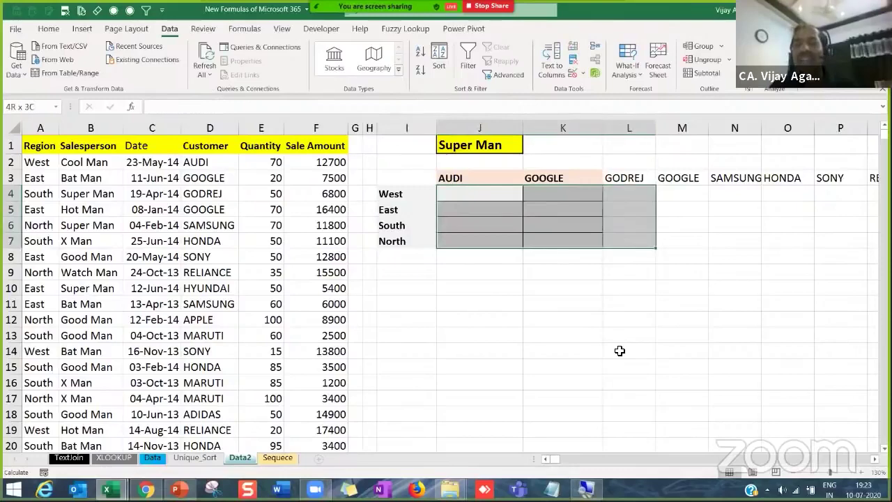
{"action": "key", "text": "shift+Right"}
{"action": "key", "text": "shift+Right"}
{"action": "key", "text": "shift+Right"}
{"action": "key", "text": "shift+Right"}
{"action": "key", "text": "shift+Right"}
{"action": "key", "text": "shift+Right"}
{"action": "key", "text": "shift+Right"}
{"action": "key", "text": "shift+Right"}
{"action": "key", "text": "shift+Right"}
{"action": "key", "text": "shift+Right"}
{"action": "key", "text": "shift+Right"}
{"action": "key", "text": "shift+Right"}
{"action": "key", "text": "shift+Right"}
{"action": "key", "text": "shift+Right"}
{"action": "key", "text": "shift+Right"}
{"action": "key", "text": "shift+Right"}
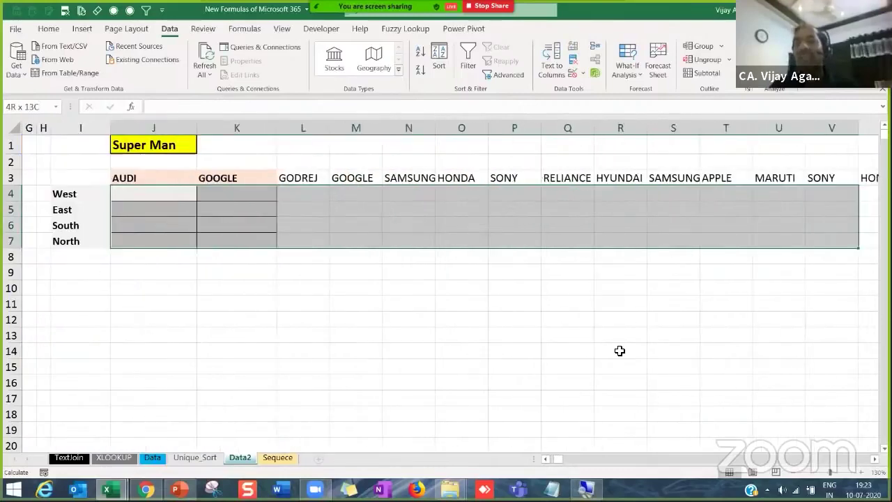
{"action": "key", "text": "shift+Right"}
{"action": "key", "text": "shift+Right"}
{"action": "key", "text": "shift+Right"}
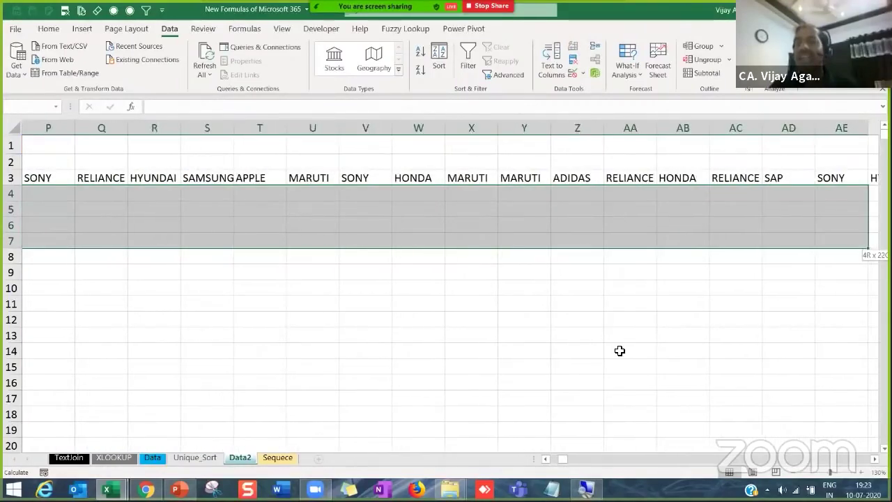
{"action": "key", "text": "Left"}
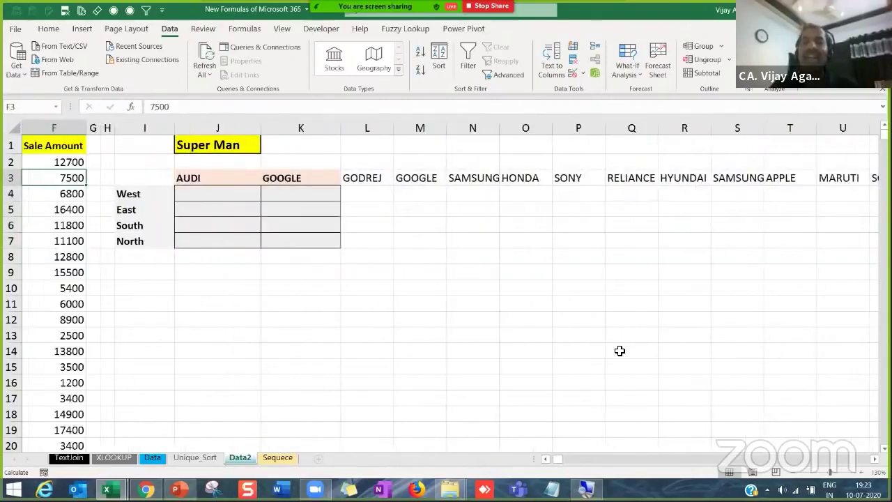
{"action": "key", "text": "Left"}
{"action": "key", "text": "Left"}
{"action": "key", "text": "Left"}
{"action": "key", "text": "Left"}
{"action": "key", "text": "Left"}
{"action": "key", "text": "Down"}
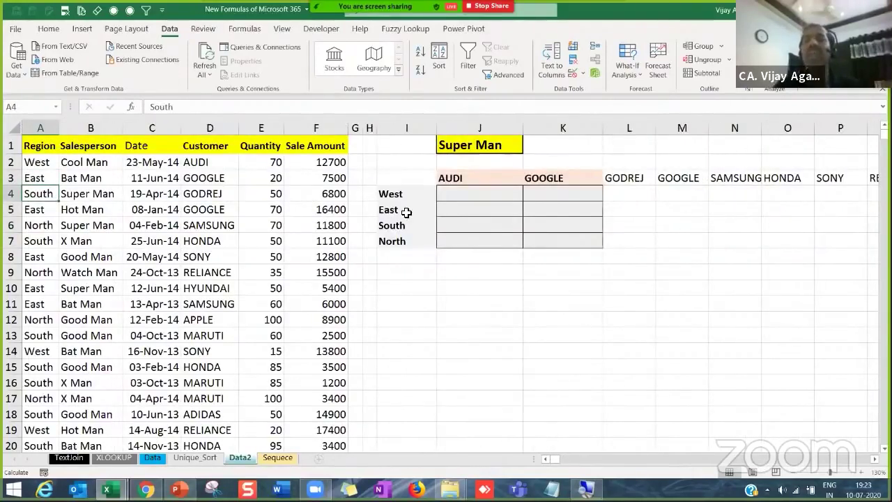
- Drop the by-column argument so J3 reads =TRANSPOSE(UNIQUE(D2:D599))
{"action": "left_click", "coordinate": [455, 178]}
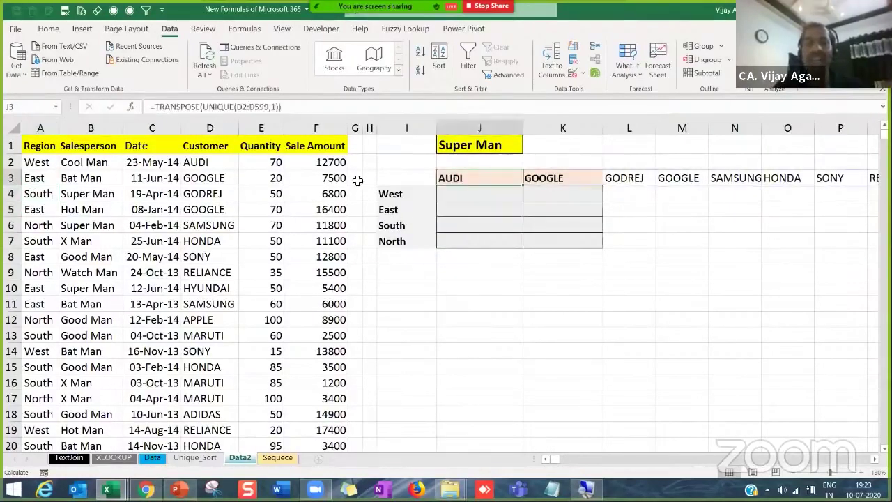
{"action": "left_click", "coordinate": [277, 107]}
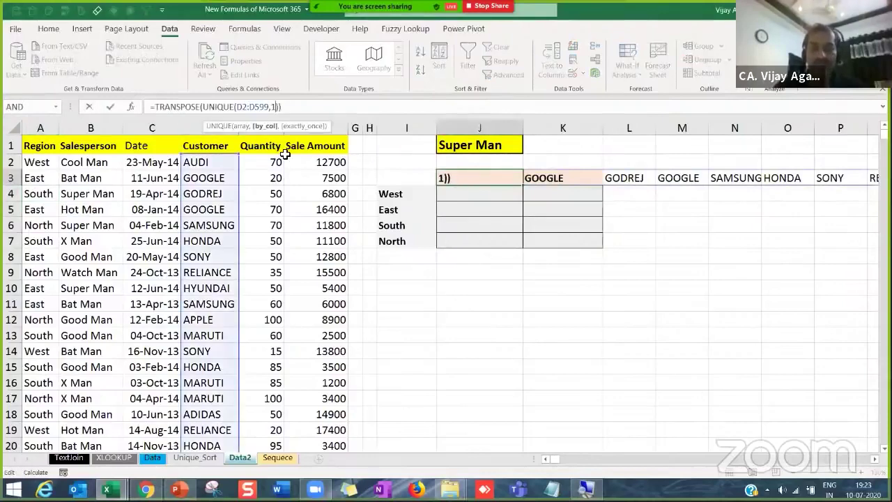
{"action": "key", "text": "BackSpace"}
{"action": "key", "text": "BackSpace"}
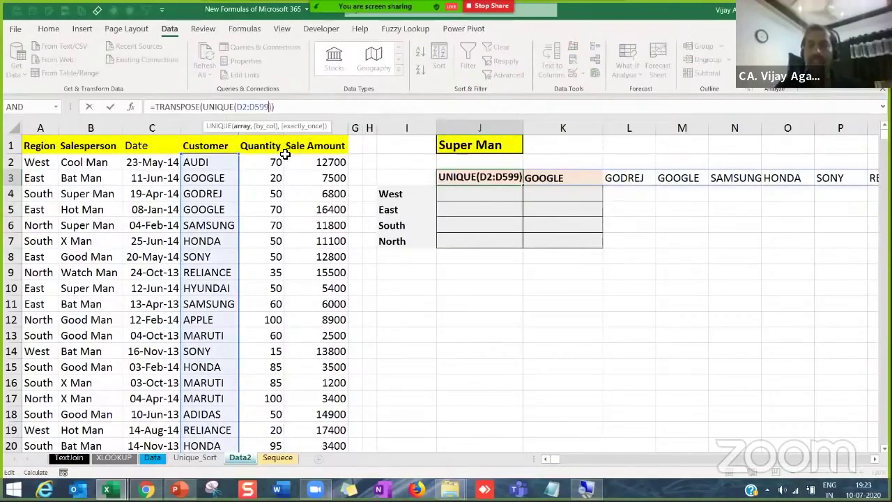
{"action": "key", "text": "Return"}
- Step through the distinct customer names spilled across row 3, then settle on J4
{"action": "key", "text": "Up"}
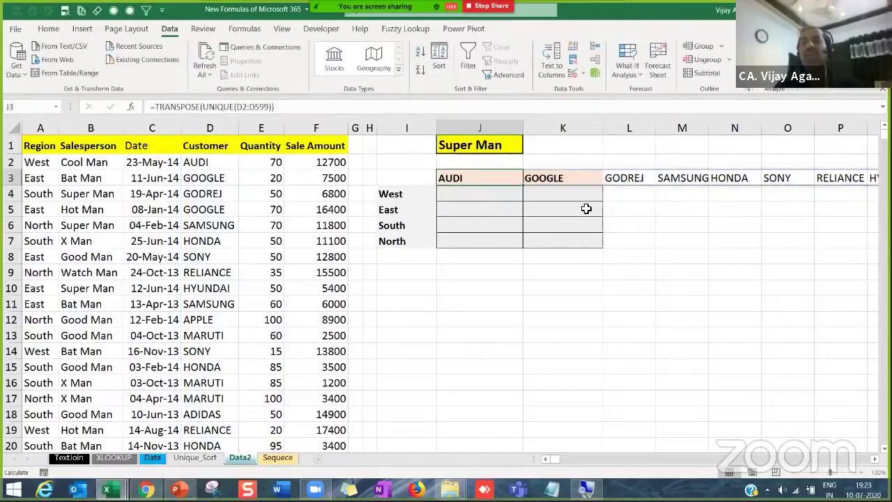
{"action": "key", "text": "Right"}
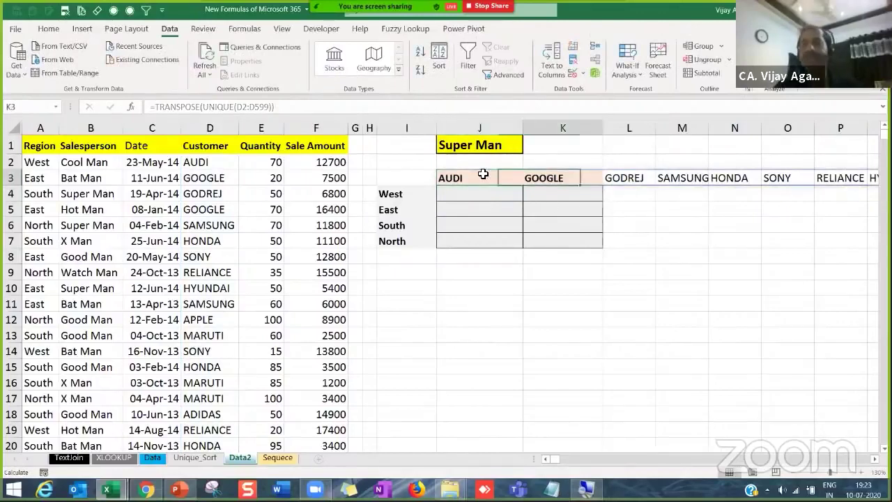
{"action": "key", "text": "Right"}
{"action": "key", "text": "Right"}
{"action": "key", "text": "Right"}
{"action": "key", "text": "Right"}
{"action": "key", "text": "Right"}
{"action": "key", "text": "Right"}
{"action": "key", "text": "Right"}
{"action": "key", "text": "Right"}
{"action": "key", "text": "Right"}
{"action": "key", "text": "Right"}
{"action": "key", "text": "Right"}
{"action": "key", "text": "Right"}
{"action": "key", "text": "Right"}
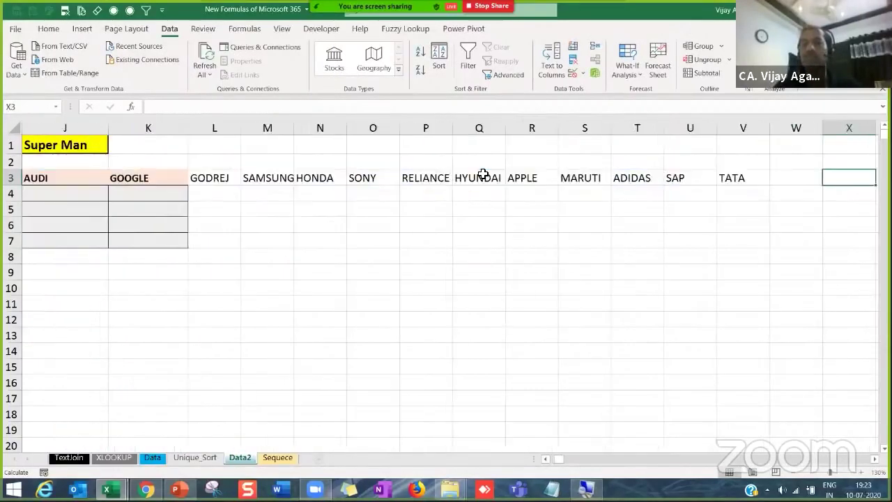
{"action": "key", "text": "Right"}
{"action": "key", "text": "Right"}
{"action": "key", "text": "Left"}
{"action": "key", "text": "Left"}
{"action": "key", "text": "Left"}
{"action": "key", "text": "Left"}
{"action": "key", "text": "Left"}
{"action": "key", "text": "Left"}
{"action": "key", "text": "Left"}
{"action": "key", "text": "Left"}
{"action": "key", "text": "Left"}
{"action": "key", "text": "Left"}
{"action": "key", "text": "Left"}
{"action": "key", "text": "Left"}
{"action": "key", "text": "Left"}
{"action": "key", "text": "Left"}
{"action": "key", "text": "Left"}
{"action": "key", "text": "Left"}
{"action": "key", "text": "Left"}
{"action": "key", "text": "Left"}
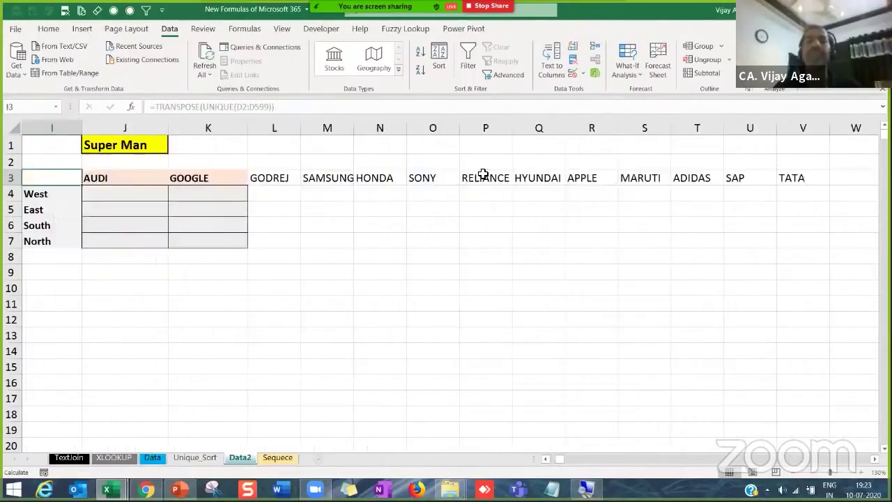
{"action": "key", "text": "Left"}
{"action": "key", "text": "Left"}
{"action": "key", "text": "Left"}
{"action": "key", "text": "Left"}
{"action": "key", "text": "Down"}
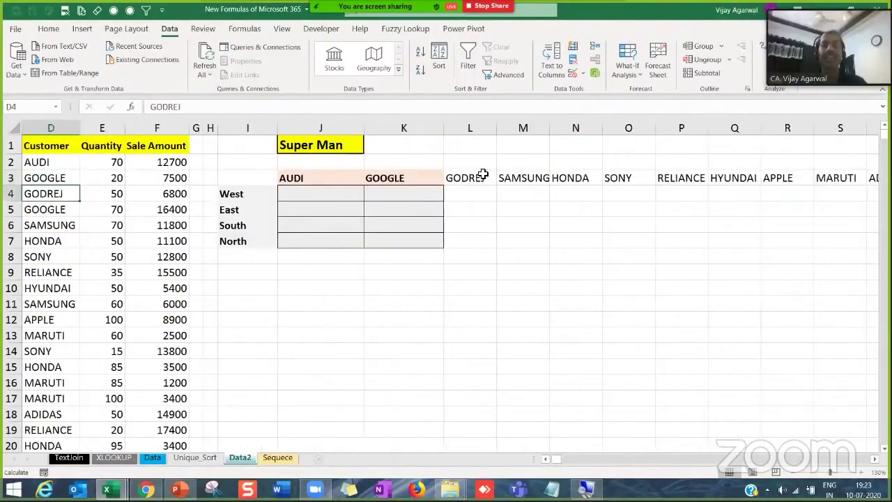
{"action": "key", "text": "Right"}
{"action": "key", "text": "Right"}
{"action": "key", "text": "Right"}
{"action": "key", "text": "Right"}
{"action": "key", "text": "Right"}
{"action": "key", "text": "Right"}
{"action": "key", "text": "Right"}
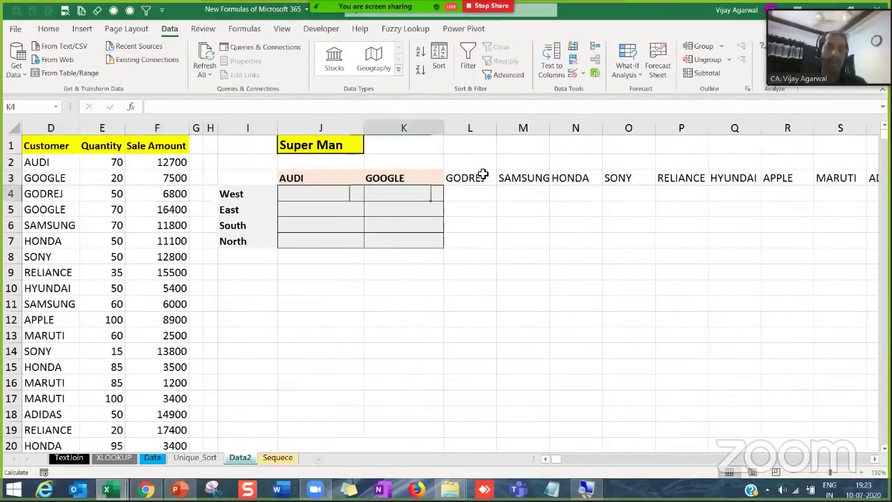
{"action": "key", "text": "Left"}
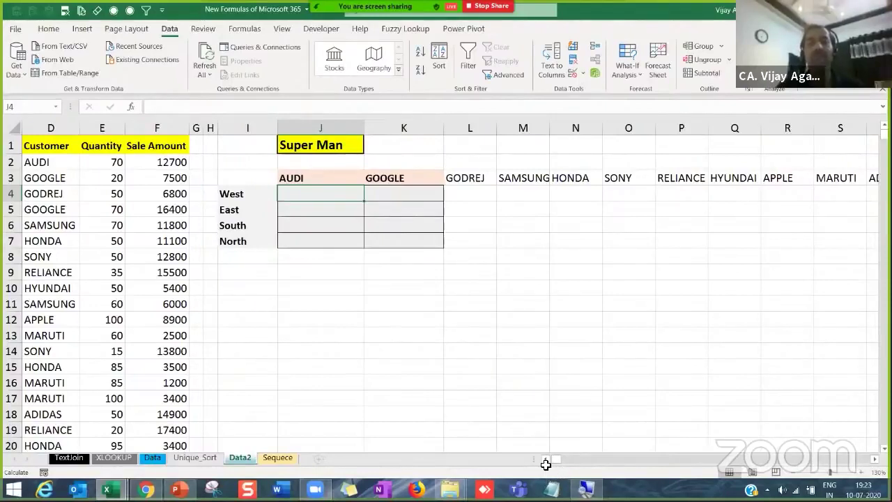
- Enter =UNIQUE(D:D) in K10 to spill the distinct customers from column D
{"action": "left_click", "coordinate": [35, 145]}
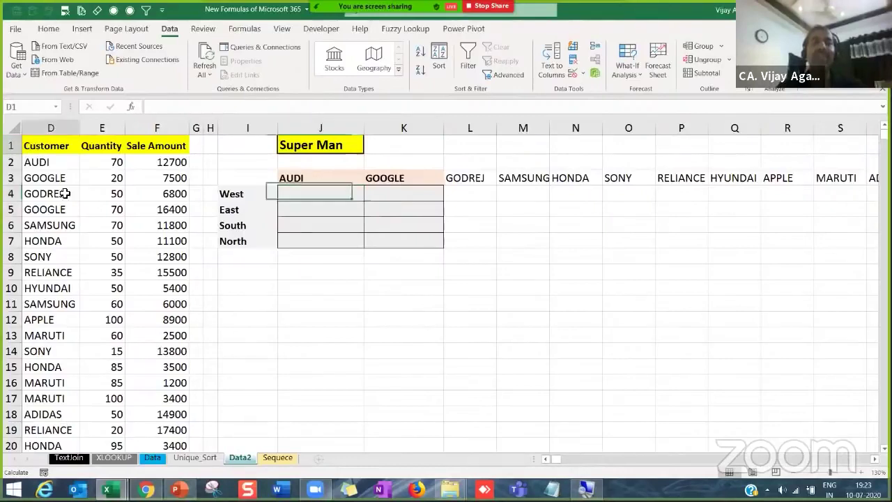
{"action": "left_click", "coordinate": [389, 286]}
{"action": "type", "text": "=uni"}
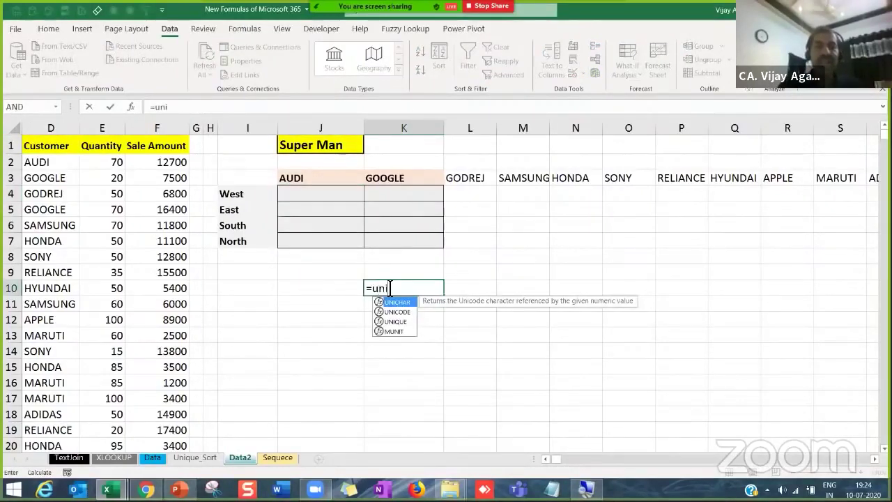
{"action": "type", "text": "que("}
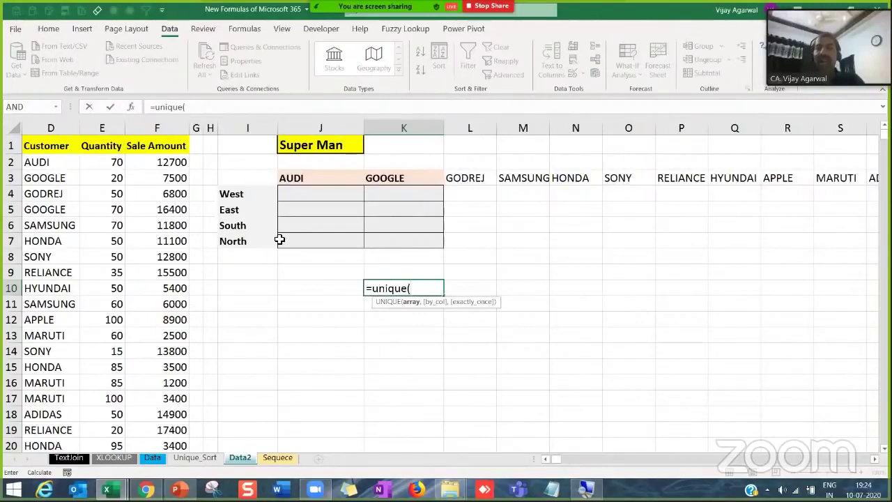
{"action": "left_click", "coordinate": [52, 128]}
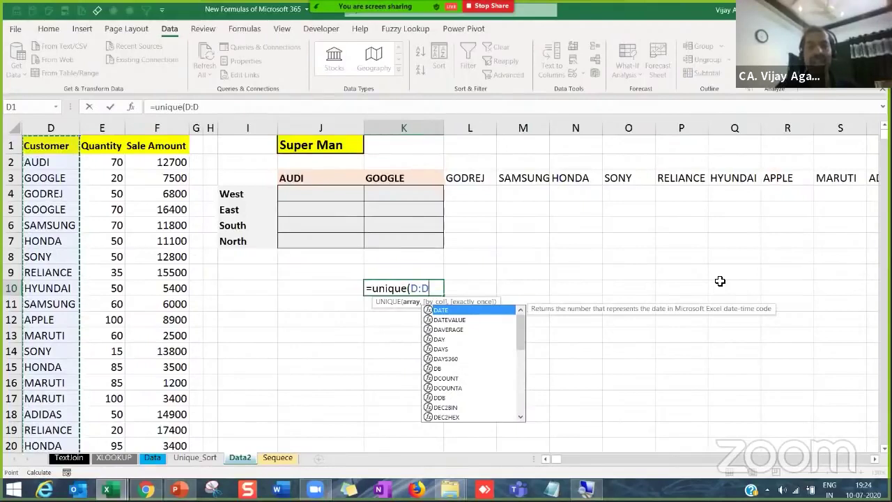
{"action": "key", "text": "ctrl+Return"}
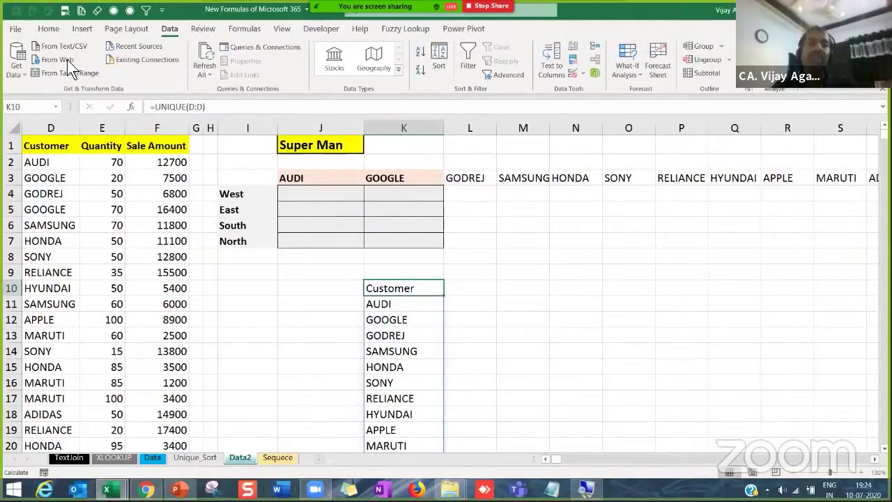
- Give the Customer heading in K10 a yellow fill
{"action": "left_click", "coordinate": [55, 145]}
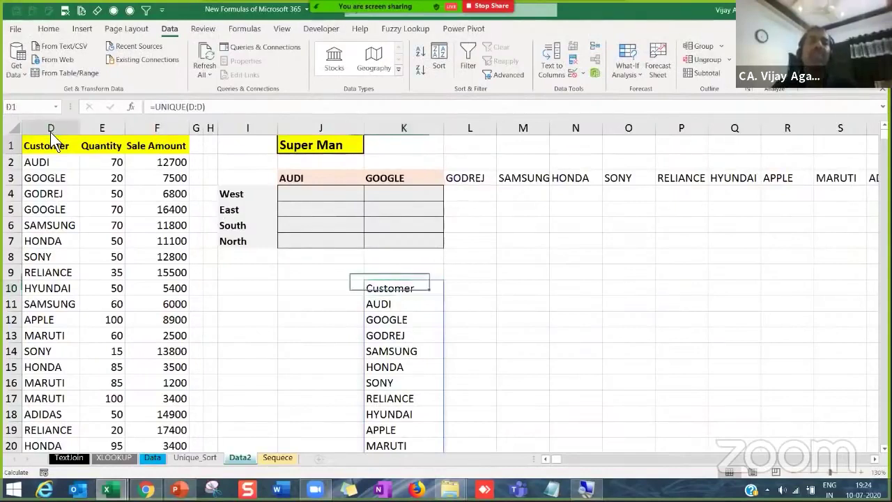
{"action": "left_click", "coordinate": [59, 32]}
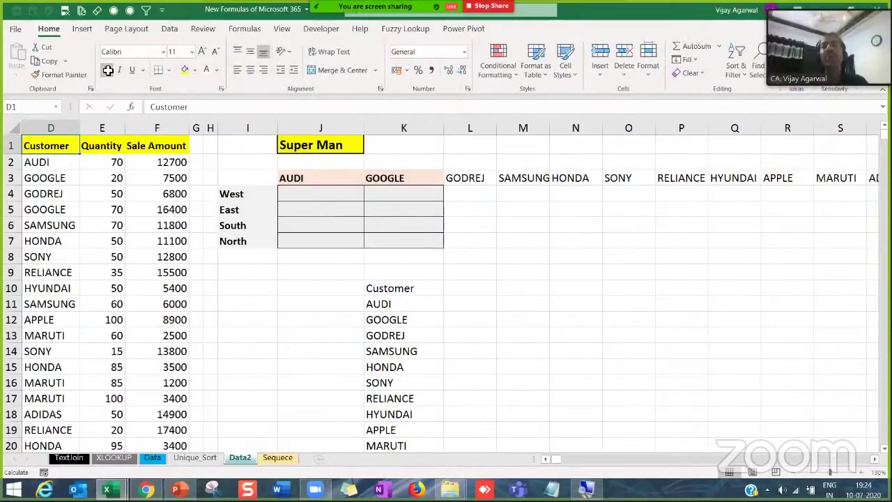
{"action": "left_click", "coordinate": [396, 289]}
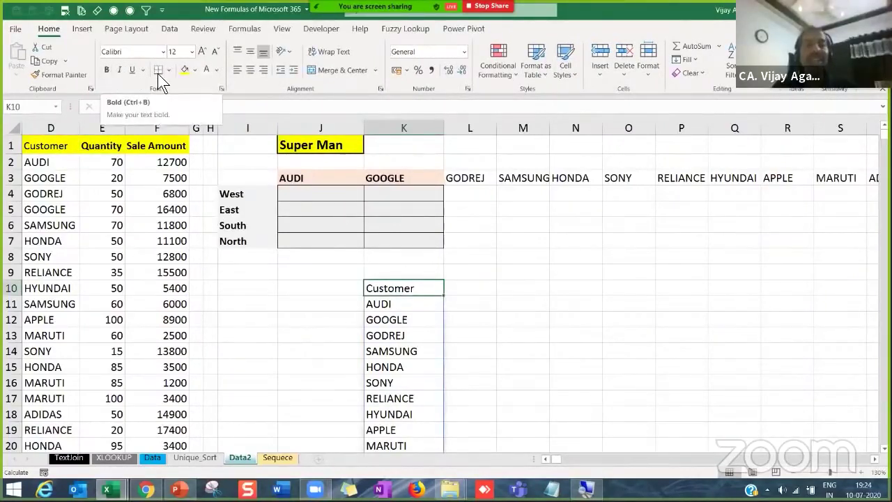
{"action": "left_click", "coordinate": [184, 70]}
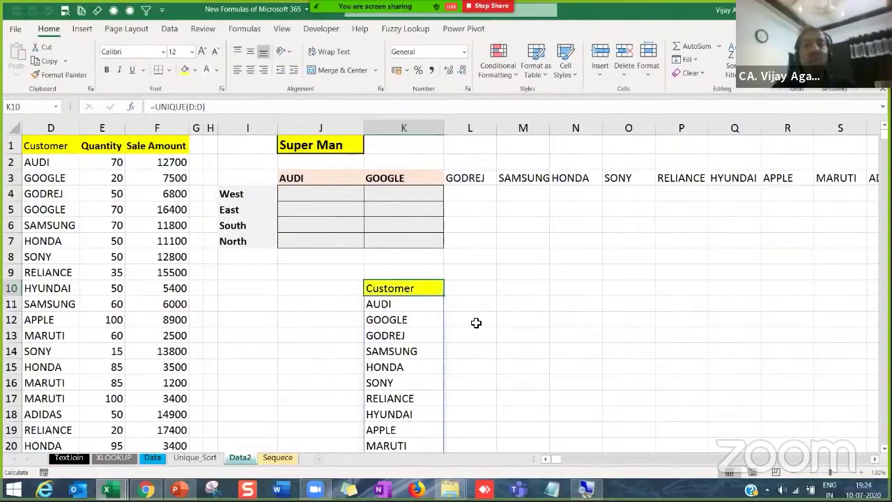
{"action": "left_click", "coordinate": [475, 321]}
{"action": "left_click", "coordinate": [405, 293]}
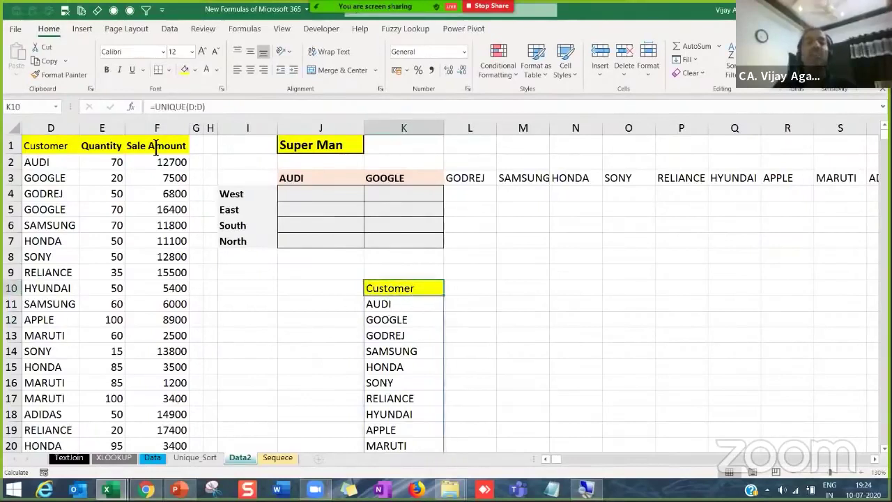
- Wrap K10's formula as =SORT(UNIQUE(D:D)) so customers list alphabetically from ADIDAS
{"action": "left_click", "coordinate": [154, 107]}
{"action": "type", "text": "sort"}
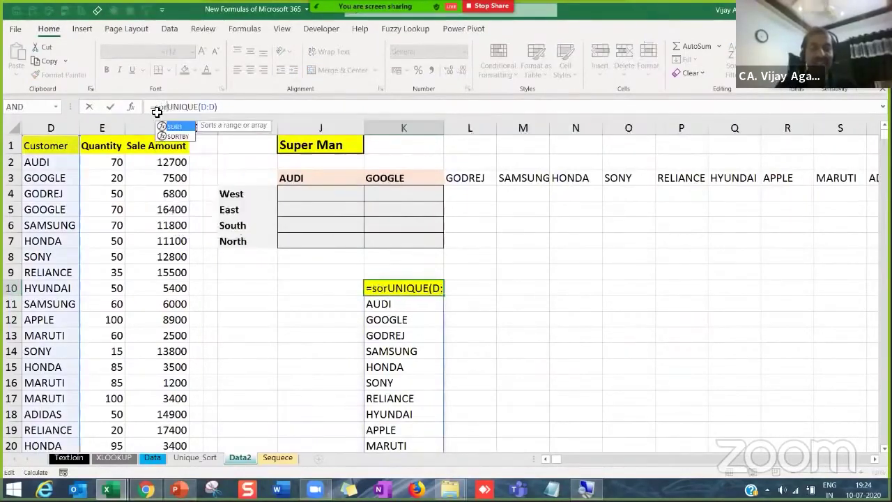
{"action": "type", "text": "("}
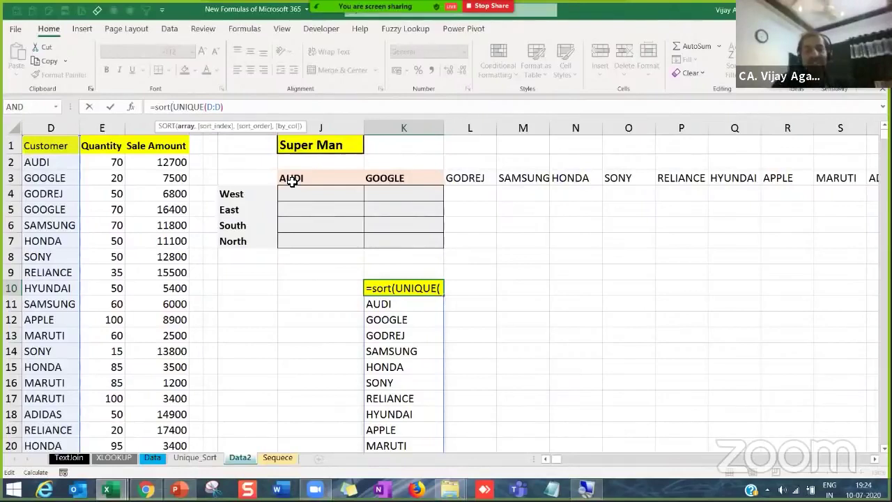
{"action": "key", "text": "Return"}
{"action": "key", "text": "Return"}
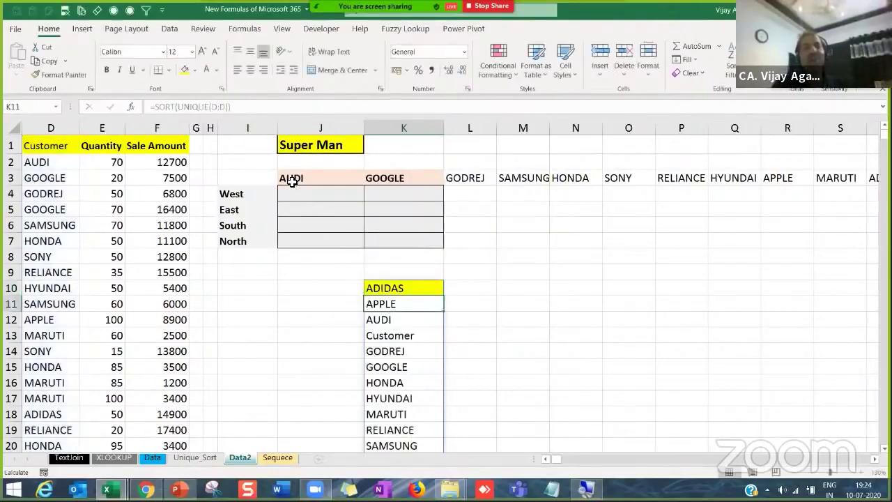
{"action": "left_click", "coordinate": [420, 288]}
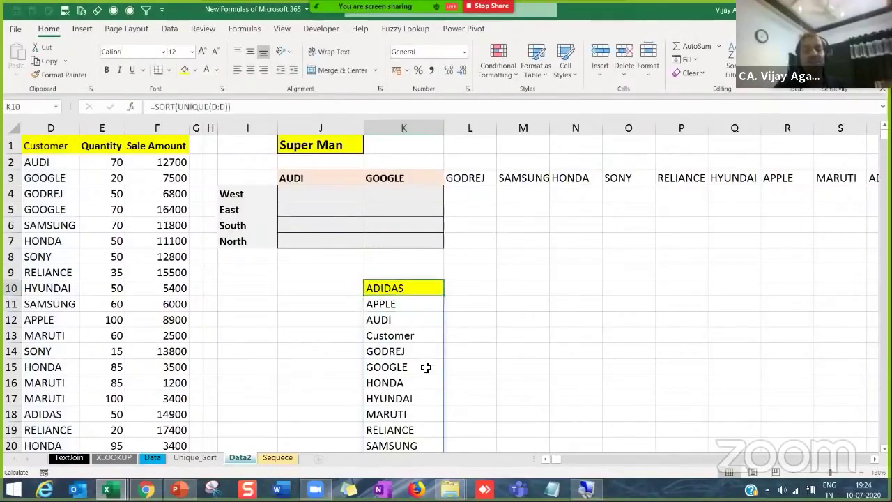
{"action": "scroll", "coordinate": [426, 367], "scroll_direction": "down", "scroll_amount": 3}
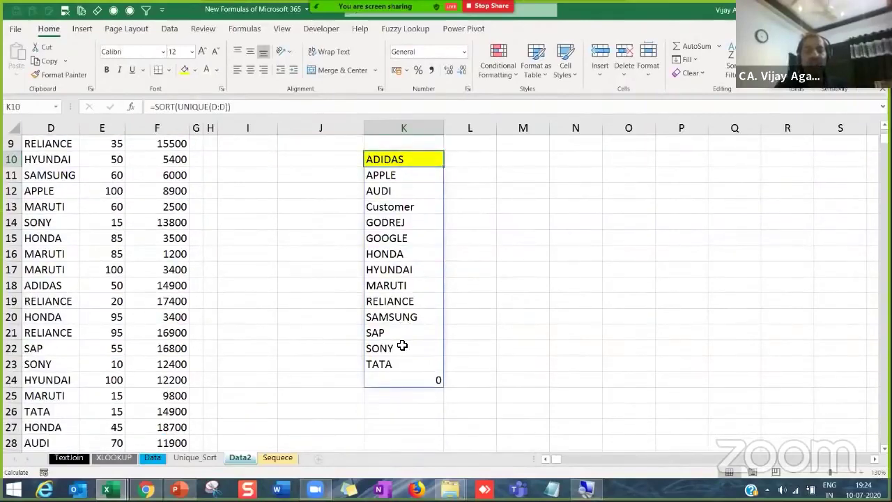
{"action": "scroll", "coordinate": [403, 345], "scroll_direction": "up", "scroll_amount": 3}
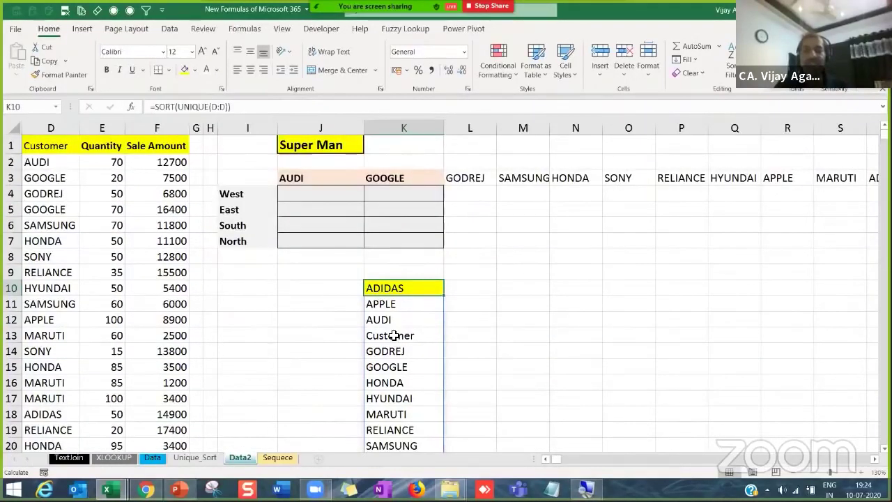
{"action": "left_click", "coordinate": [396, 334]}
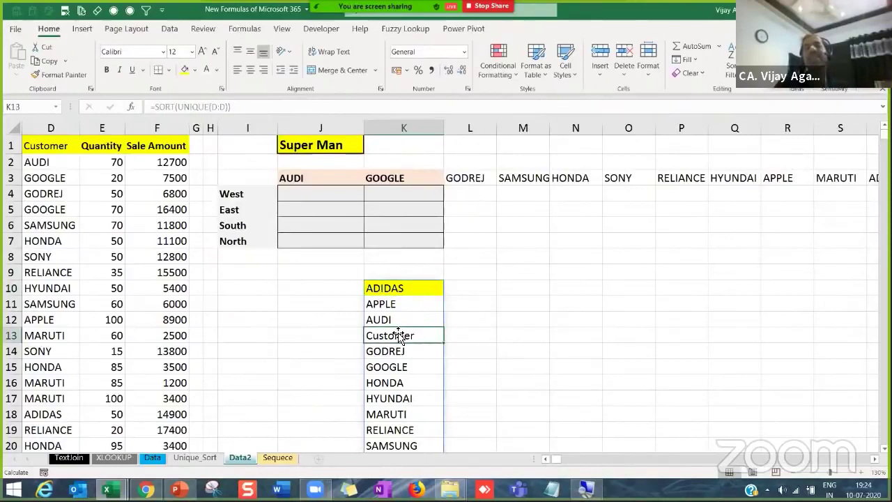
{"action": "left_click", "coordinate": [399, 291]}
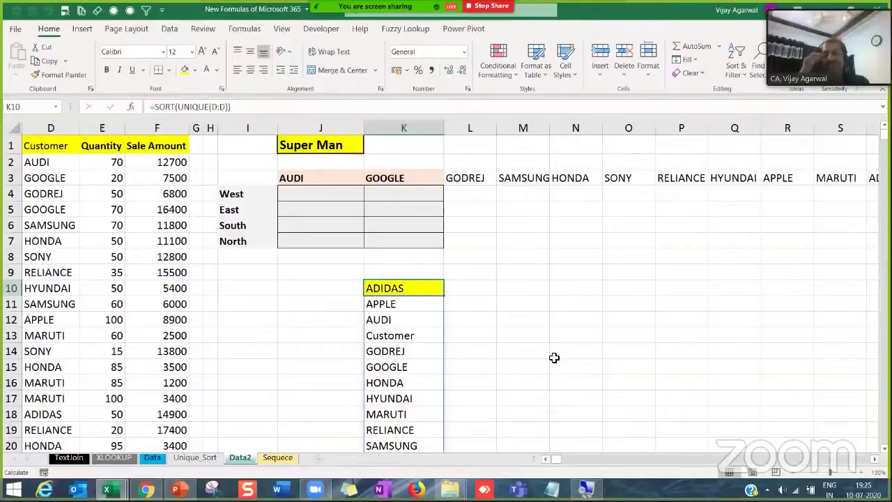
{"action": "left_click", "coordinate": [543, 459]}
{"action": "left_click", "coordinate": [546, 459]}
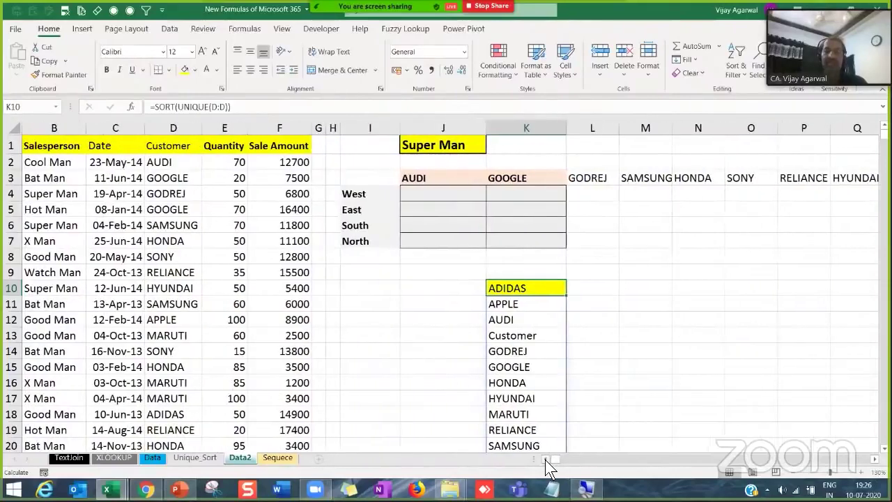
{"action": "left_click", "coordinate": [545, 459]}
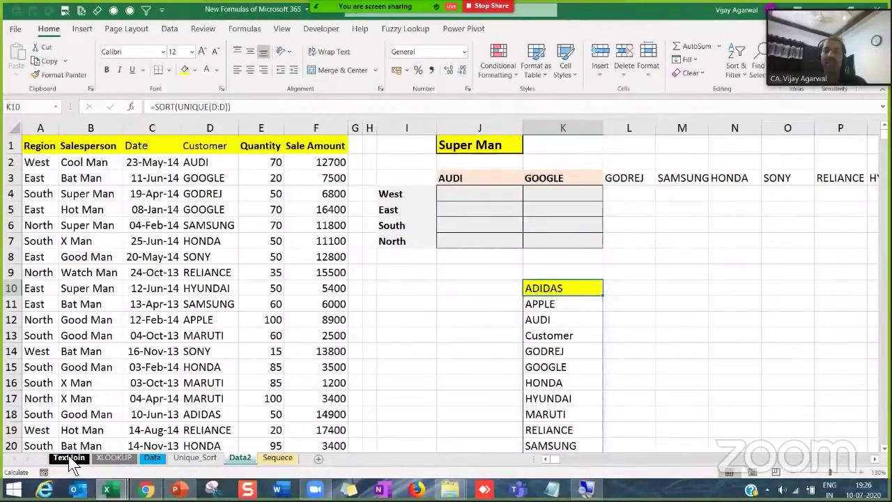
{"action": "left_click", "coordinate": [742, 340]}
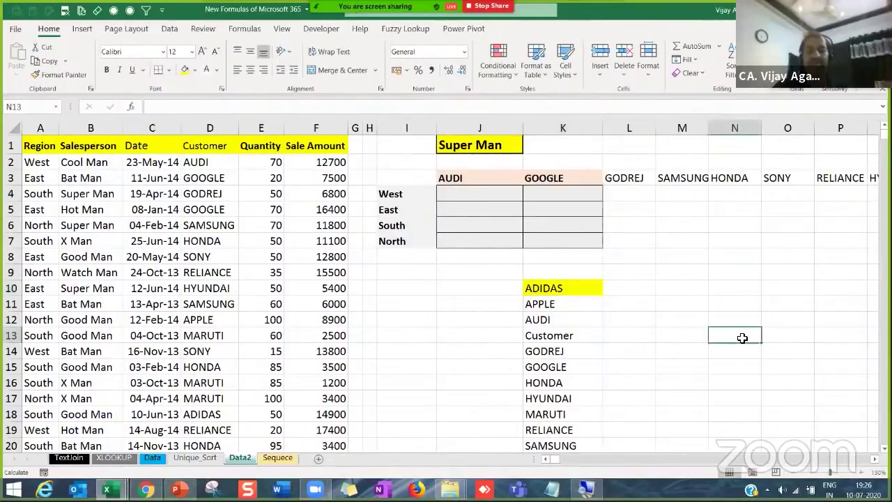
{"action": "type", "text": "=area"}
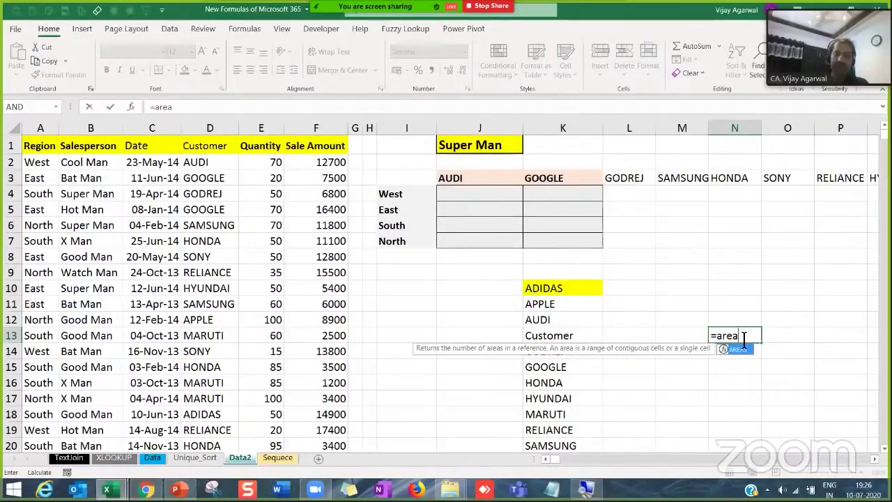
{"action": "type", "text": "s"}
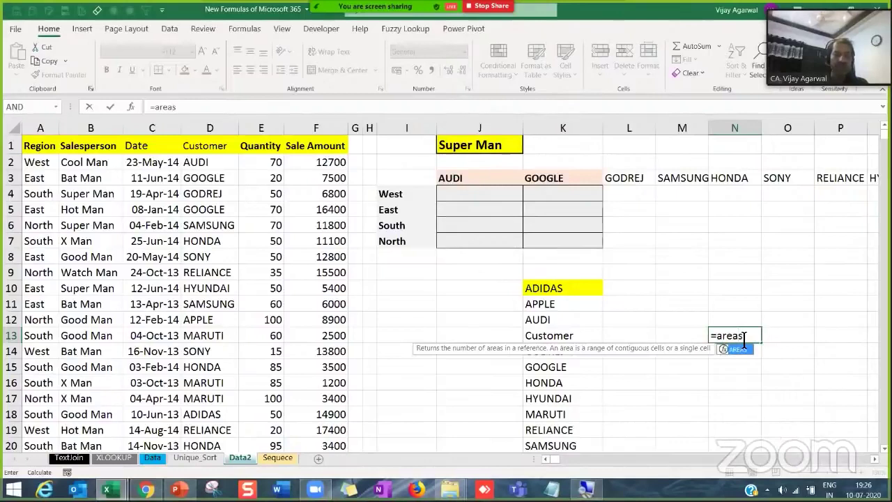
{"action": "left_click", "coordinate": [134, 108]}
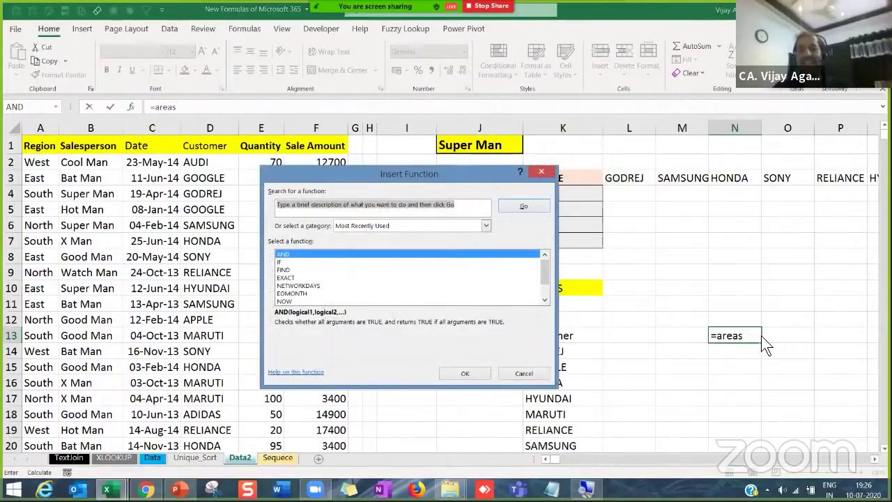
{"action": "left_click", "coordinate": [531, 373]}
{"action": "type", "text": "=areas"}
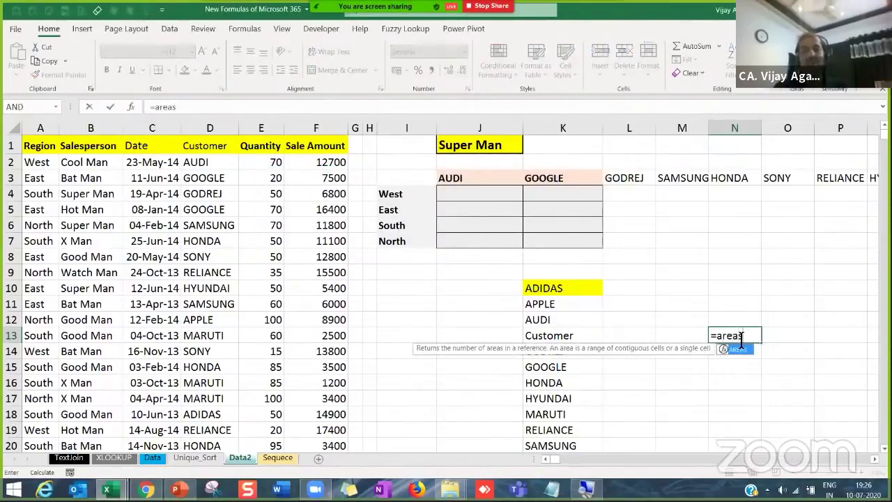
{"action": "type", "text": "("}
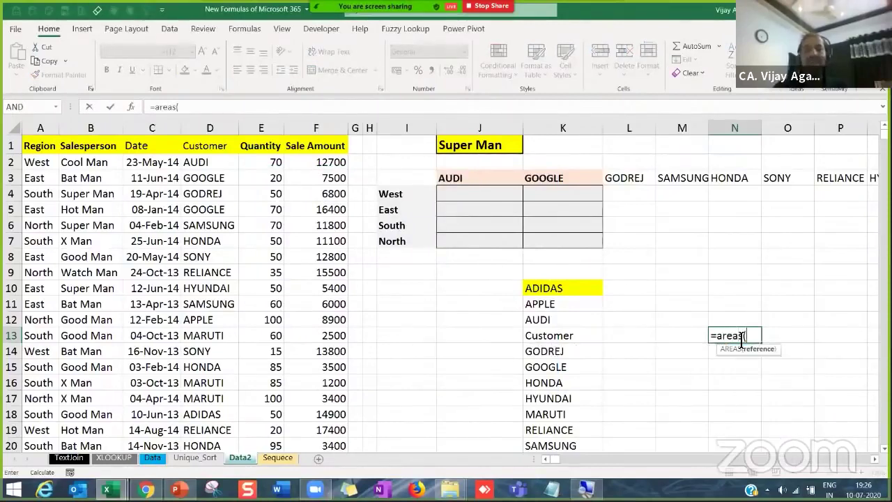
{"action": "left_click", "coordinate": [132, 105]}
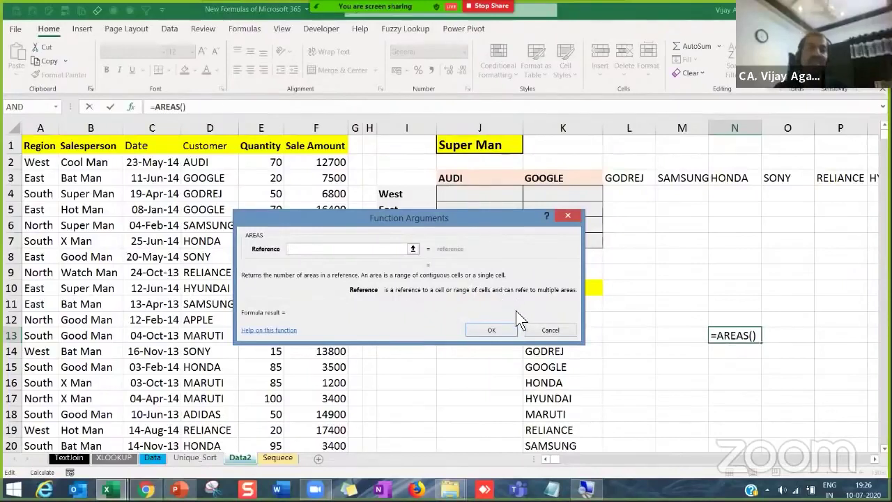
{"action": "left_click", "coordinate": [548, 331]}
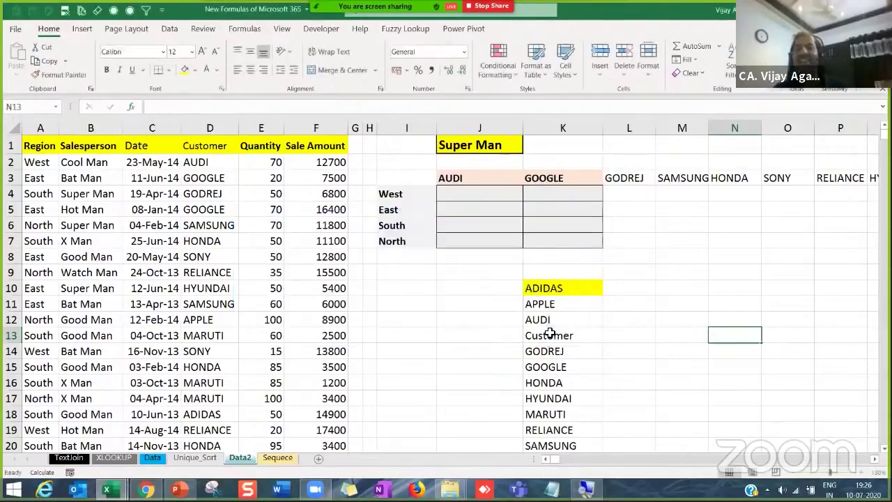
{"action": "left_click", "coordinate": [718, 325]}
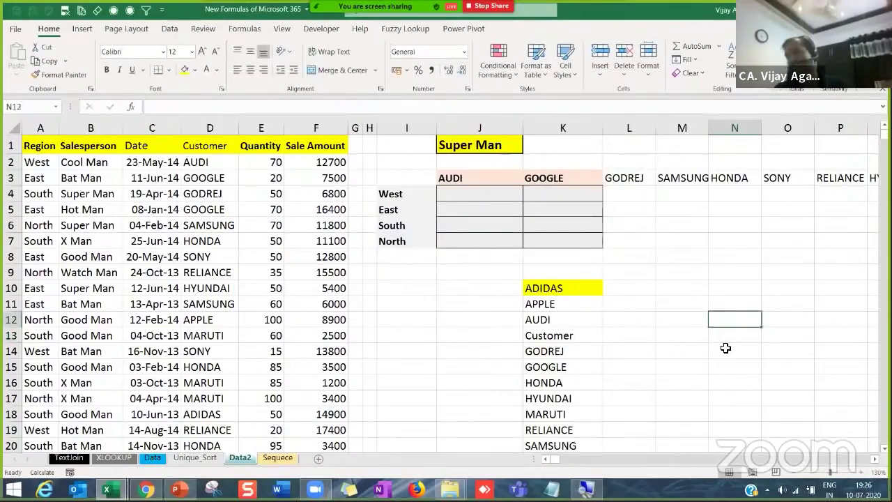
{"action": "left_click", "coordinate": [727, 348]}
{"action": "left_click", "coordinate": [727, 339]}
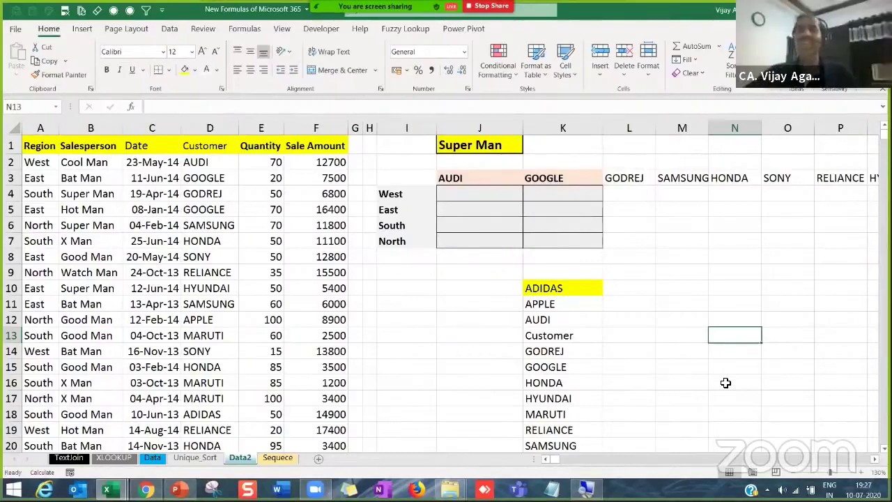
{"action": "left_click", "coordinate": [674, 319]}
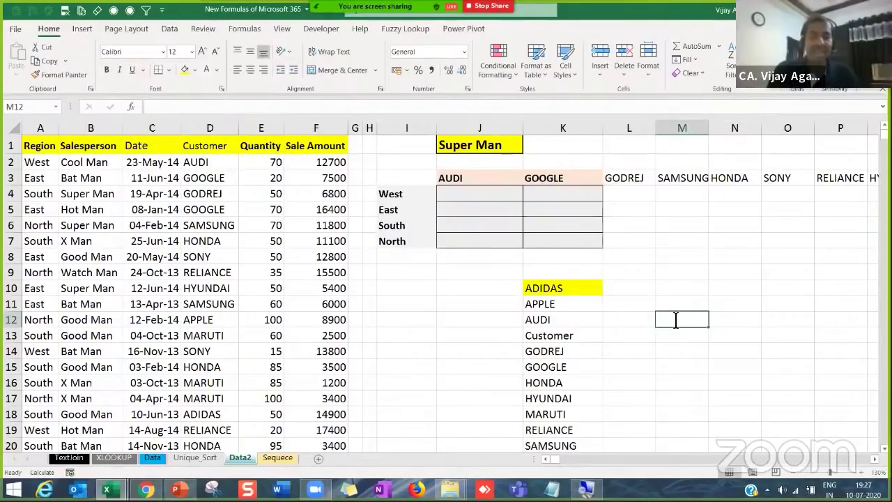
{"action": "type", "text": "1ojul20"}
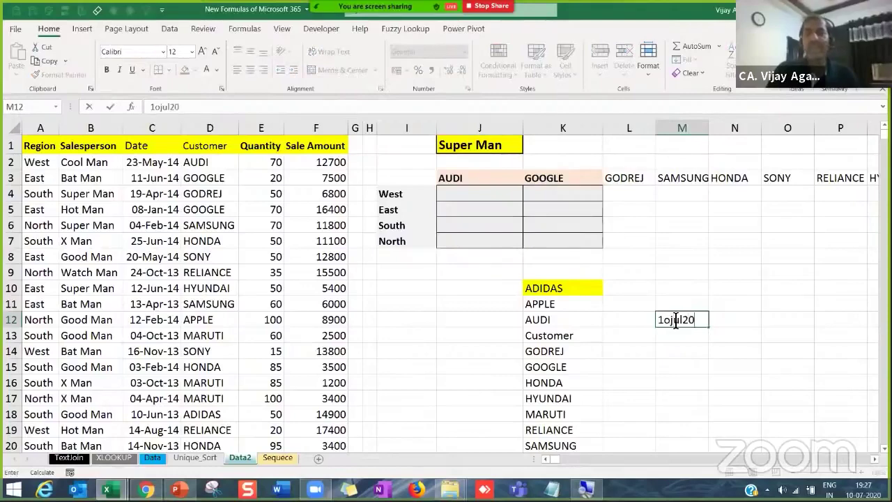
{"action": "key", "text": "Return"}
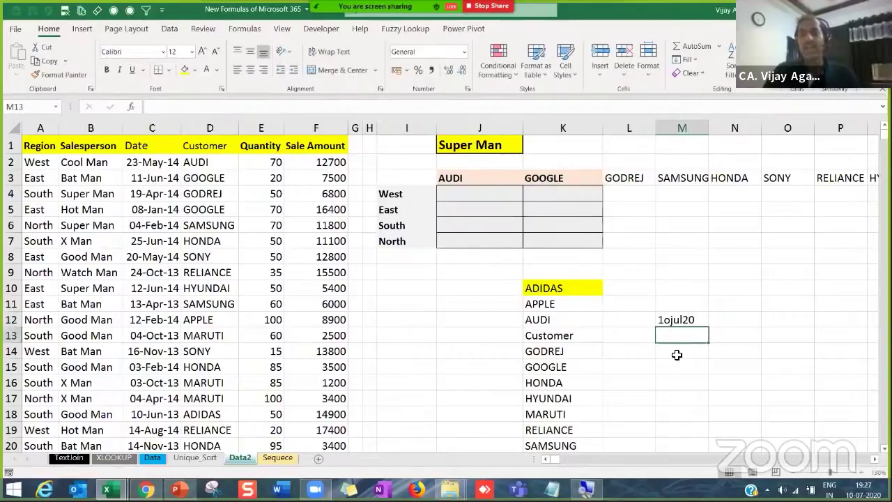
{"action": "left_click", "coordinate": [681, 319]}
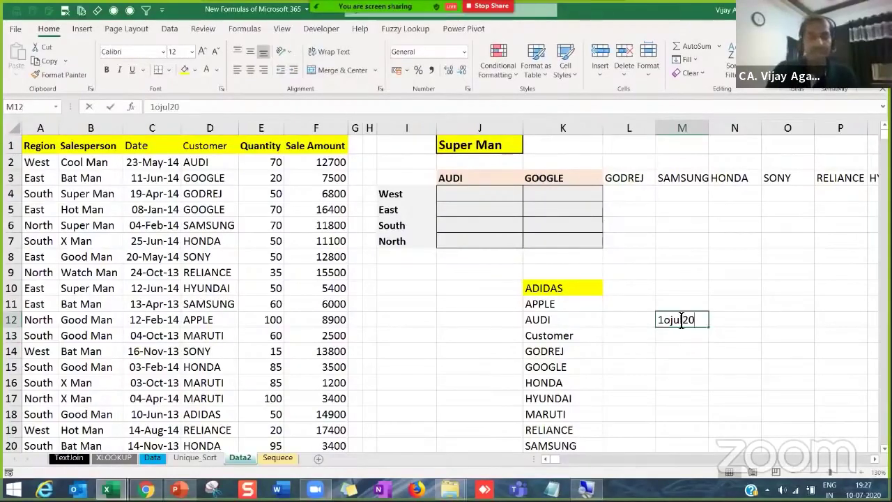
{"action": "type", "text": "10h"}
{"action": "key", "text": "BackSpace"}
{"action": "type", "text": "jul20"}
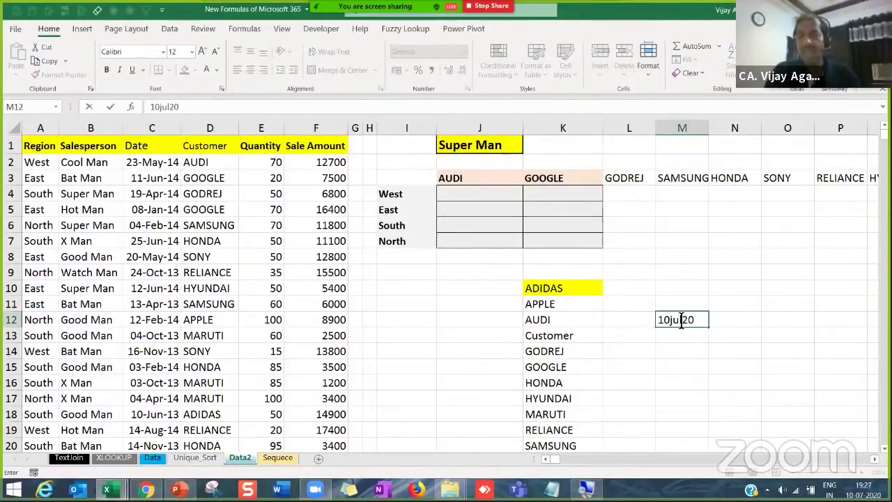
{"action": "key", "text": "Return"}
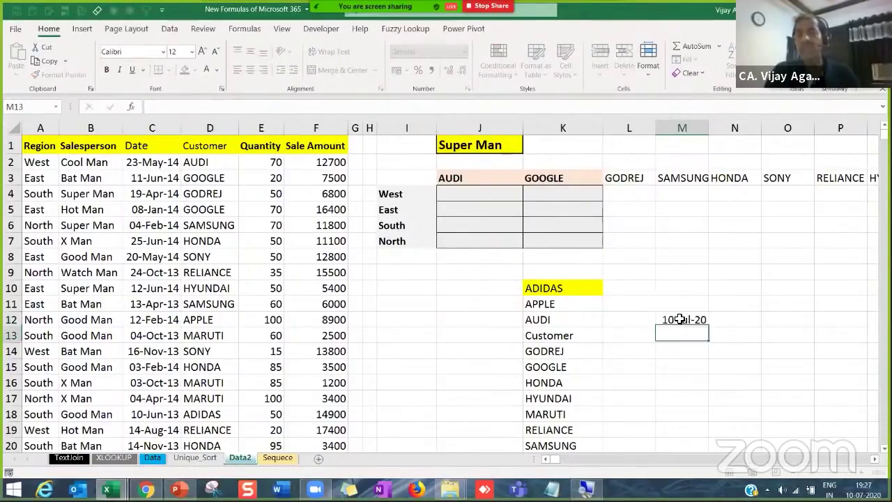
{"action": "key", "text": "Up"}
{"action": "left_click", "coordinate": [686, 269]}
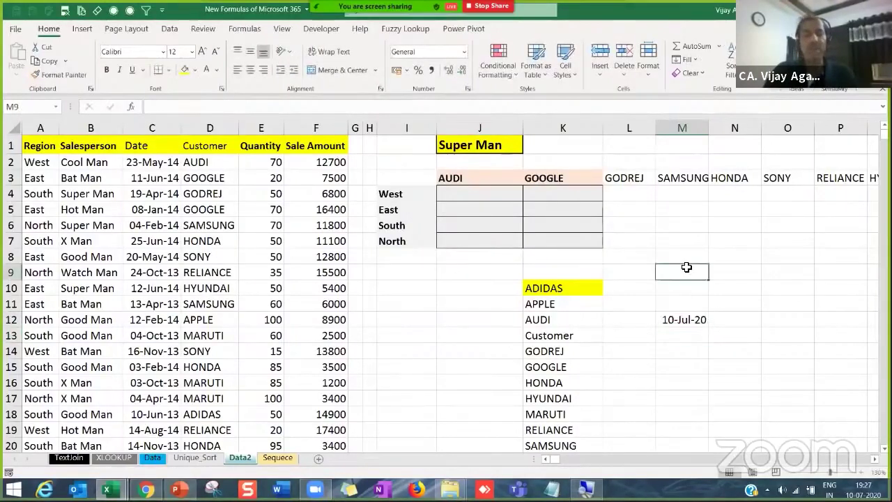
{"action": "type", "text": "1jul20"}
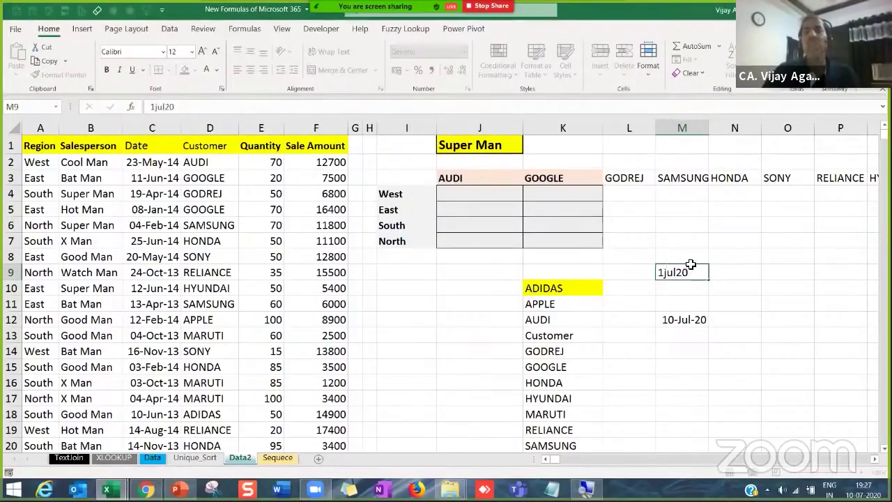
{"action": "key", "text": "Return"}
{"action": "left_click", "coordinate": [691, 367]}
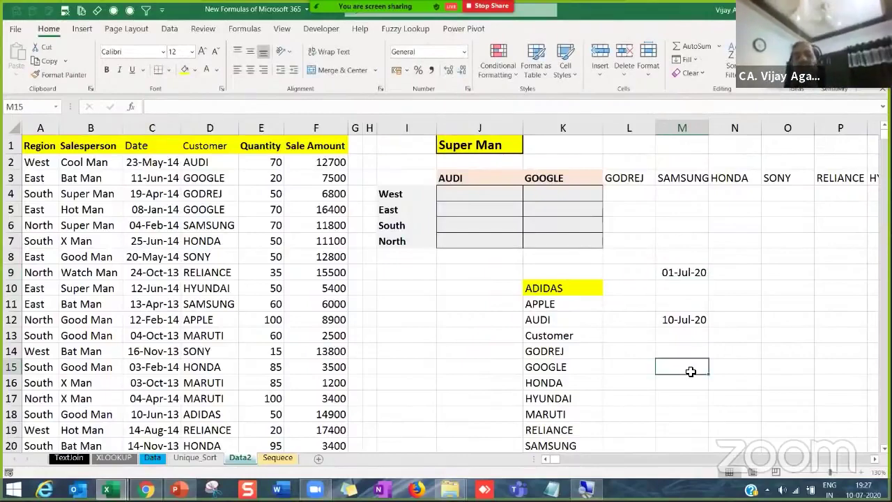
- Enter =M12-M9 in M15 to return the 9 days between the dates
{"action": "type", "text": "="}
{"action": "key", "text": "Up"}
{"action": "key", "text": "Up"}
{"action": "key", "text": "Up"}
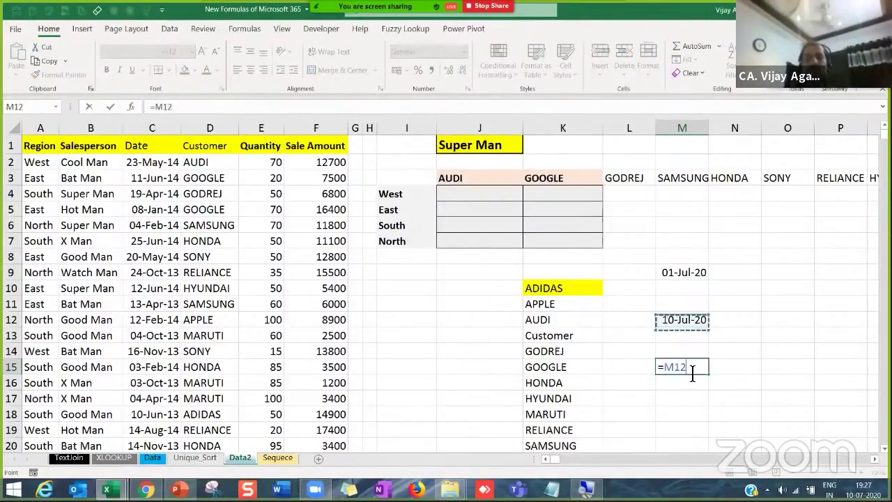
{"action": "type", "text": "-"}
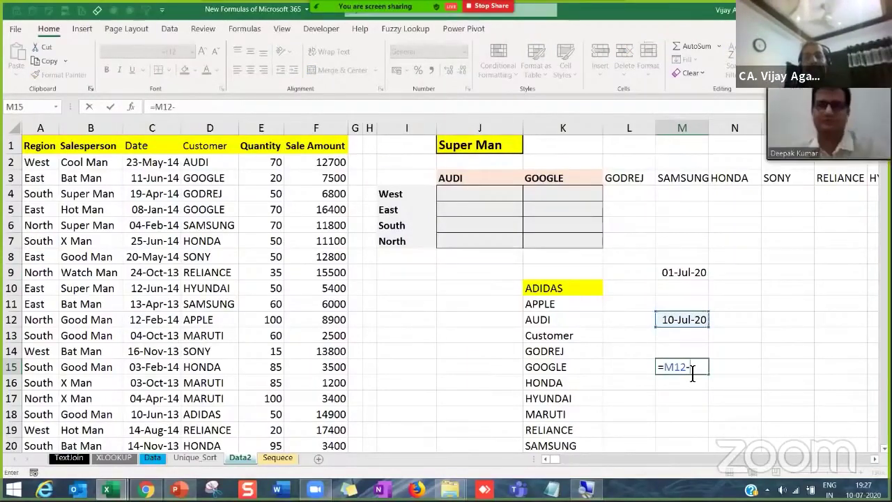
{"action": "key", "text": "Up"}
{"action": "key", "text": "Up"}
{"action": "key", "text": "Up"}
{"action": "key", "text": "Up"}
{"action": "key", "text": "Up"}
{"action": "key", "text": "Up"}
{"action": "key", "text": "ctrl+Return"}
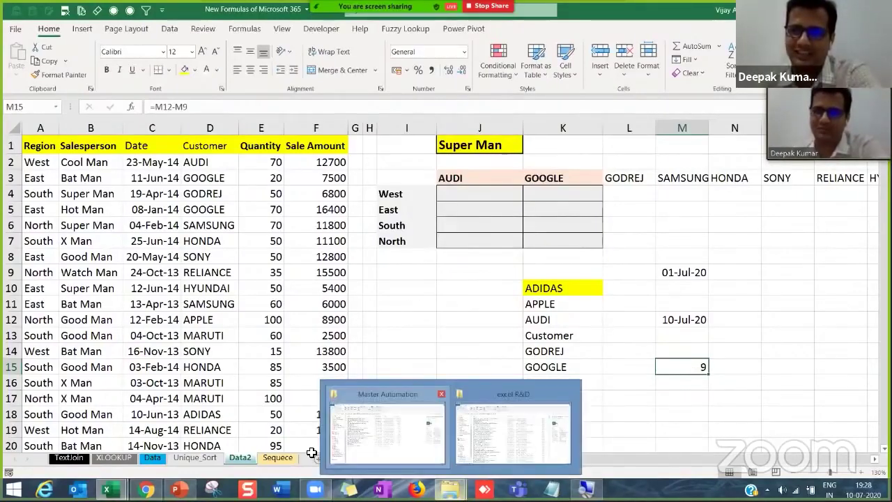
- Show the Sequece sheet with its SEQUENCE grid running from 100 to 245
{"action": "left_click", "coordinate": [276, 458]}
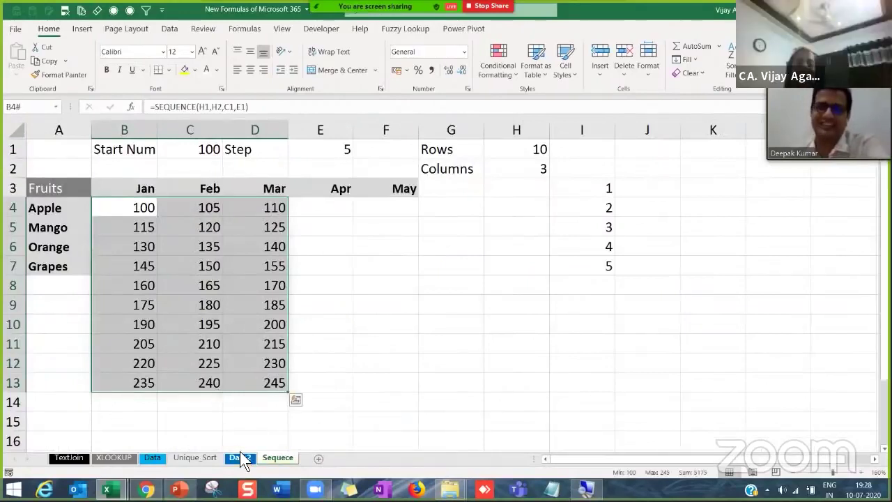
{"action": "left_click", "coordinate": [179, 406]}
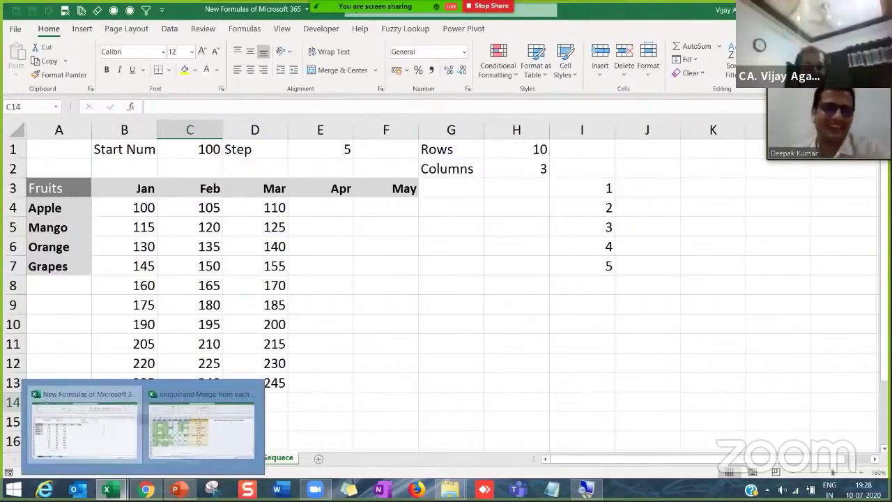
- In the unique and Merge workbook, fill Bat from A7 across to G7
{"action": "left_click", "coordinate": [178, 440]}
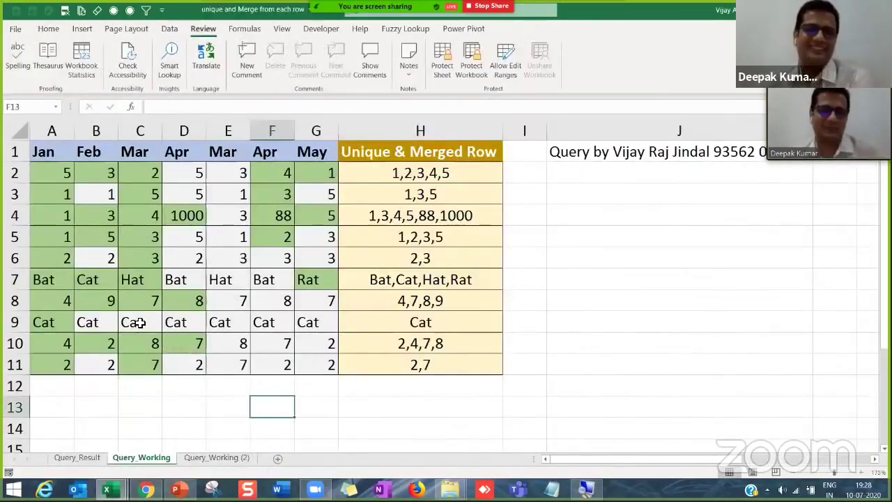
{"action": "scroll", "coordinate": [133, 321], "scroll_direction": "up", "scroll_amount": 1, "text": "ctrl"}
{"action": "scroll", "coordinate": [92, 280], "scroll_direction": "up", "scroll_amount": 1}
{"action": "left_click", "coordinate": [58, 300]}
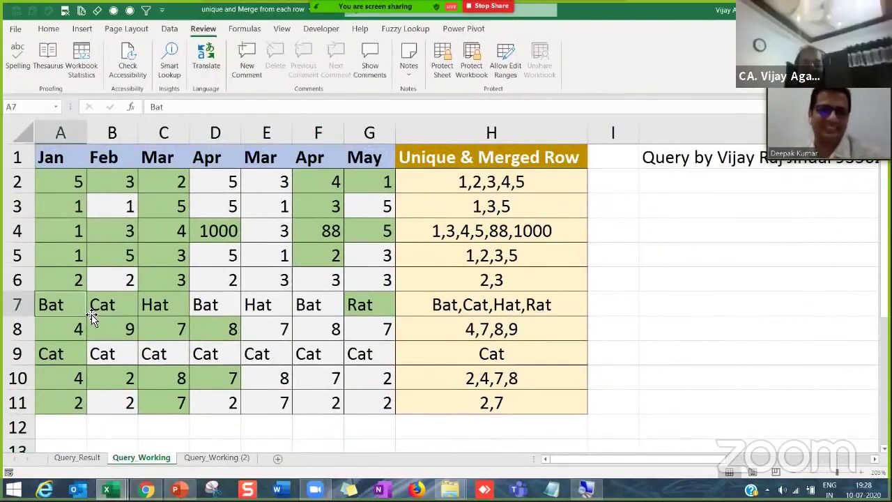
{"action": "left_click_drag", "start_coordinate": [85, 317], "coordinate": [372, 328]}
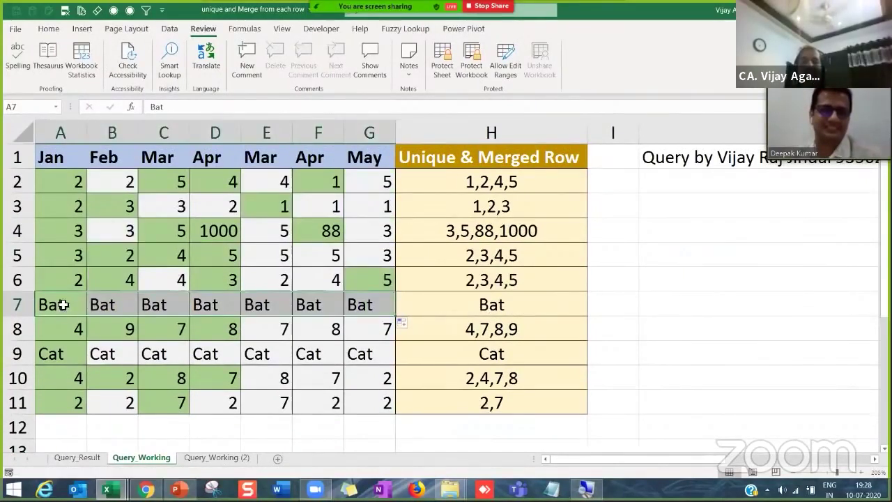
{"action": "left_click", "coordinate": [103, 307]}
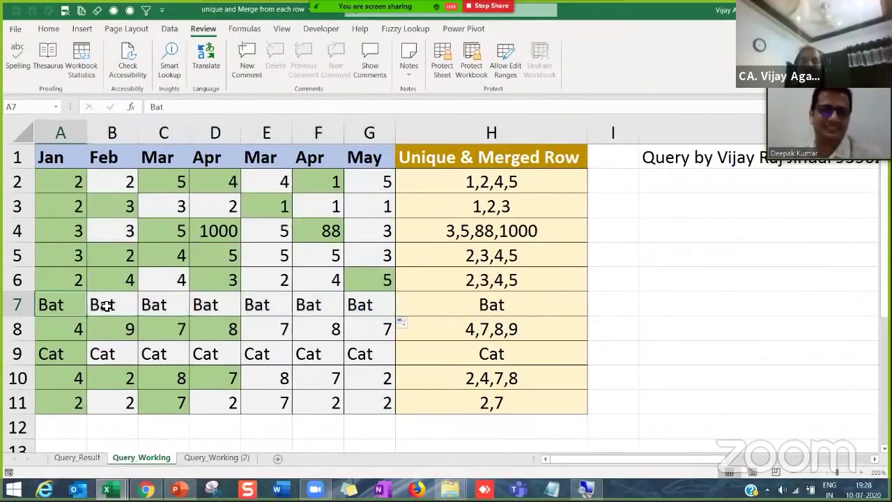
- Replace D7 with Deepak, widen column D, and select the A2:G11 table
{"action": "left_click", "coordinate": [227, 306]}
{"action": "type", "text": "Deepak"}
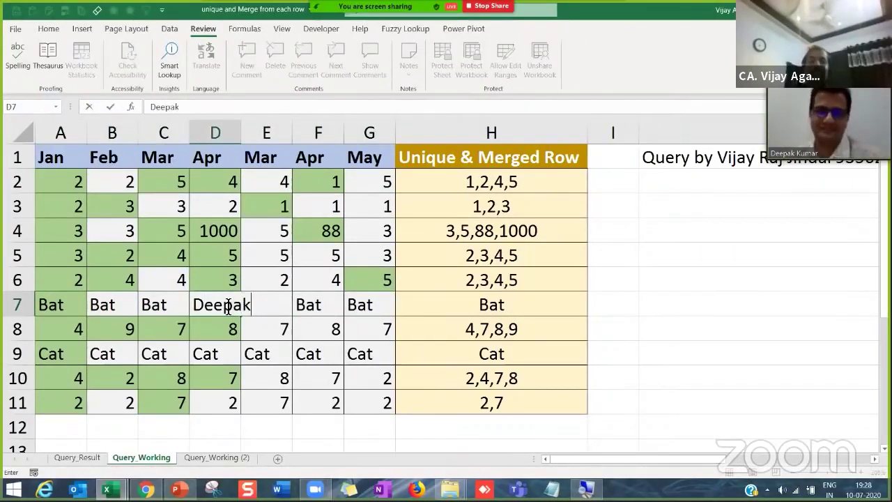
{"action": "key", "text": "Up"}
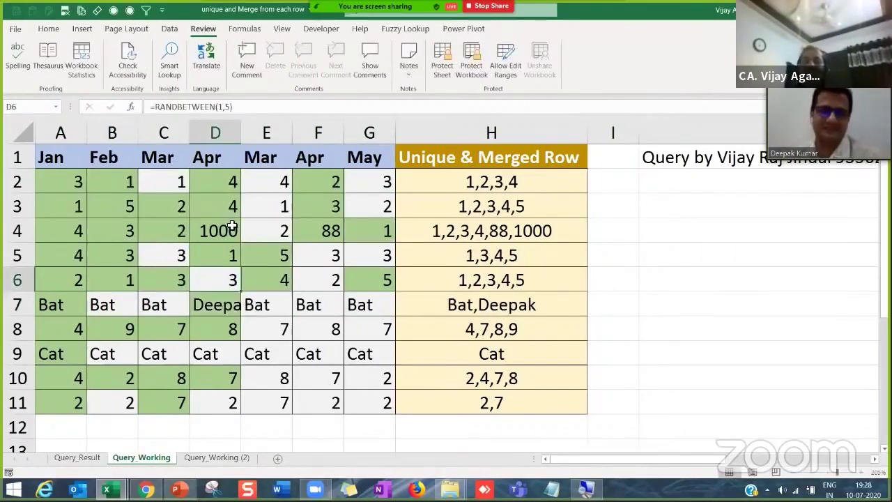
{"action": "left_click_drag", "start_coordinate": [240, 131], "coordinate": [277, 131]}
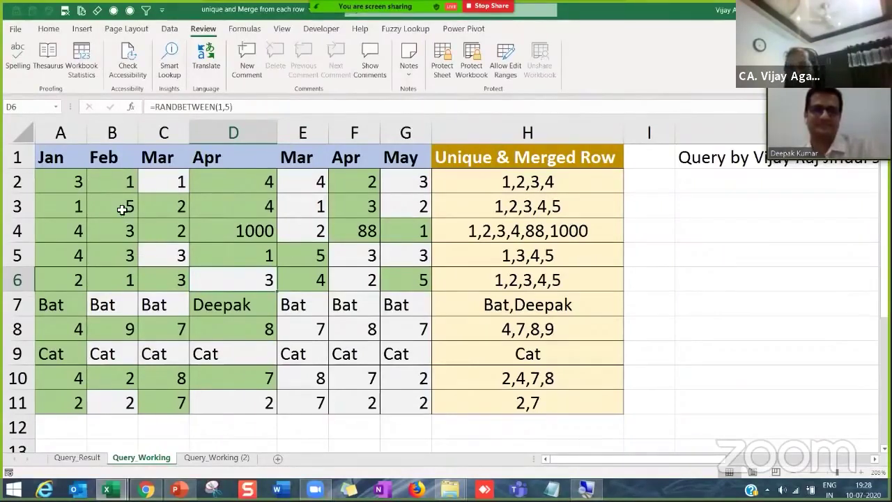
{"action": "left_click_drag", "start_coordinate": [56, 183], "coordinate": [159, 237]}
{"action": "left_click_drag", "start_coordinate": [239, 286], "coordinate": [389, 398]}
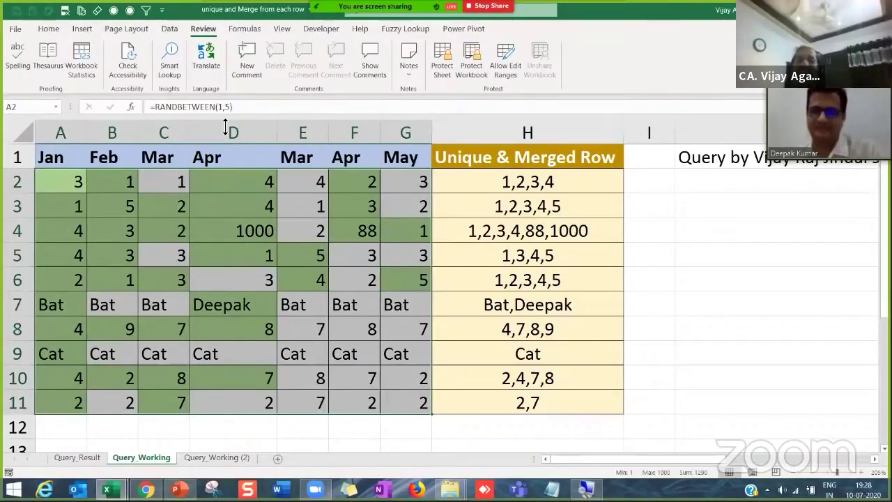
{"action": "left_click", "coordinate": [48, 32]}
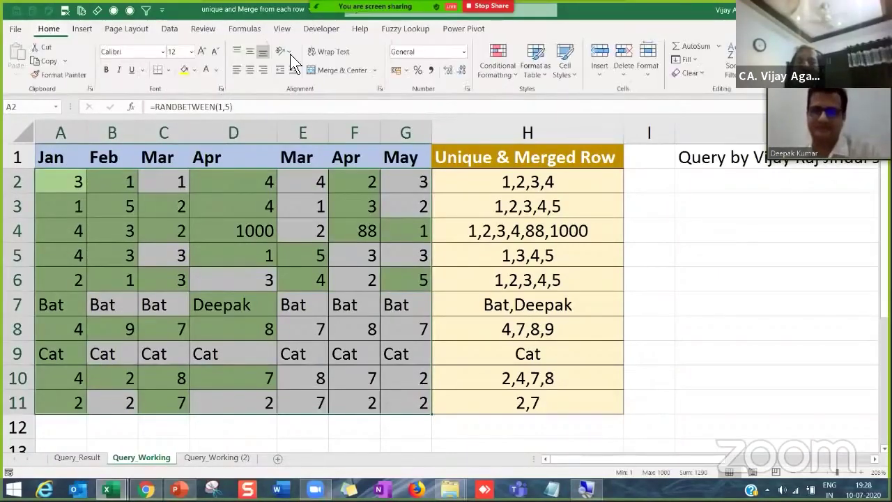
{"action": "left_click", "coordinate": [499, 61]}
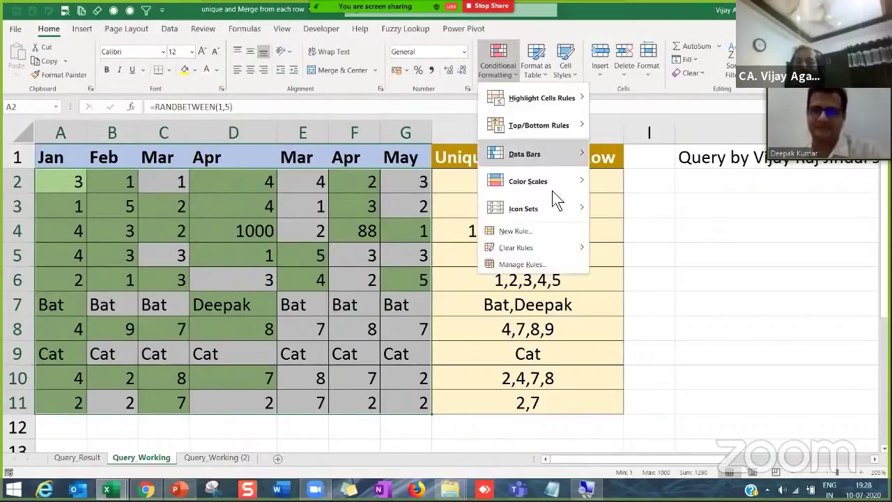
{"action": "left_click", "coordinate": [538, 265]}
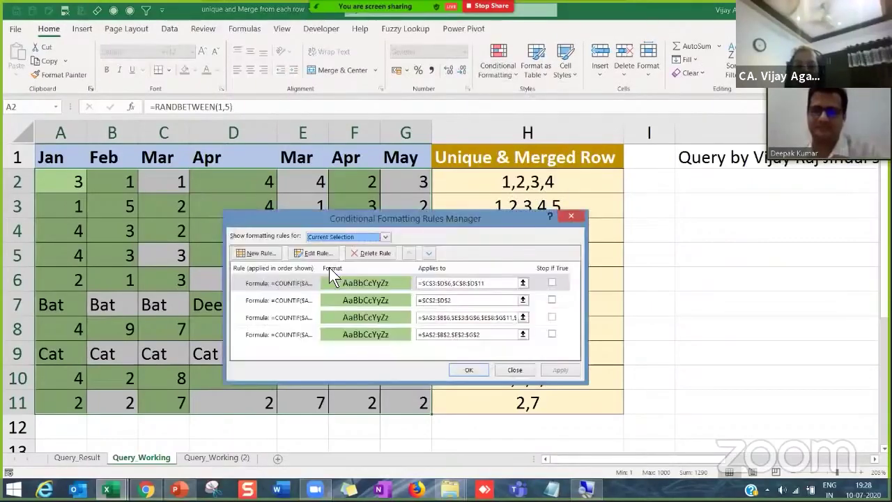
{"action": "left_click_drag", "start_coordinate": [321, 212], "coordinate": [312, 196]}
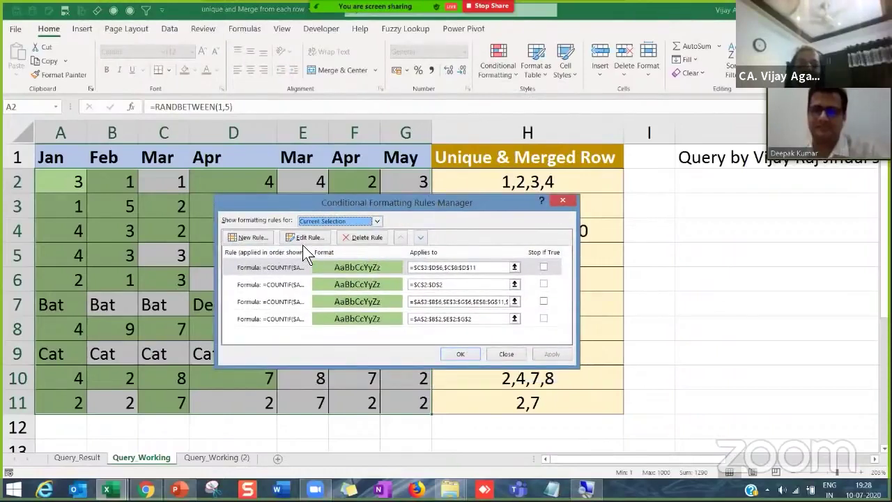
{"action": "left_click", "coordinate": [266, 267]}
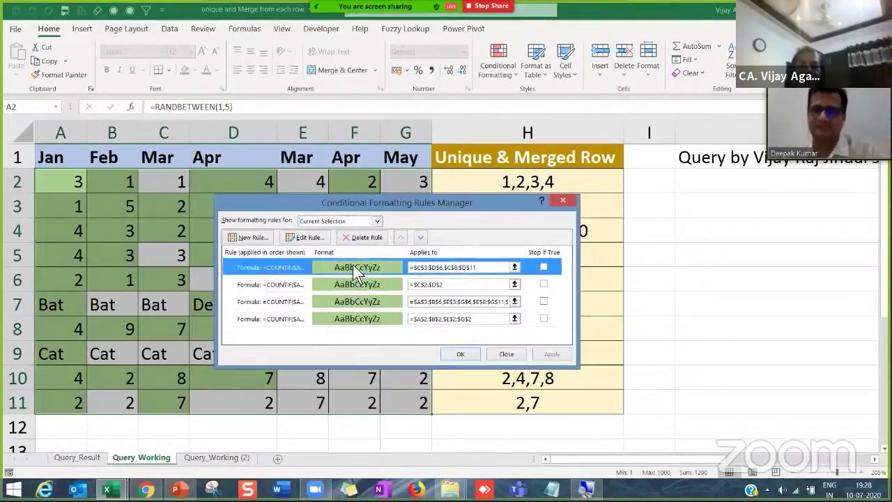
{"action": "left_click", "coordinate": [310, 238]}
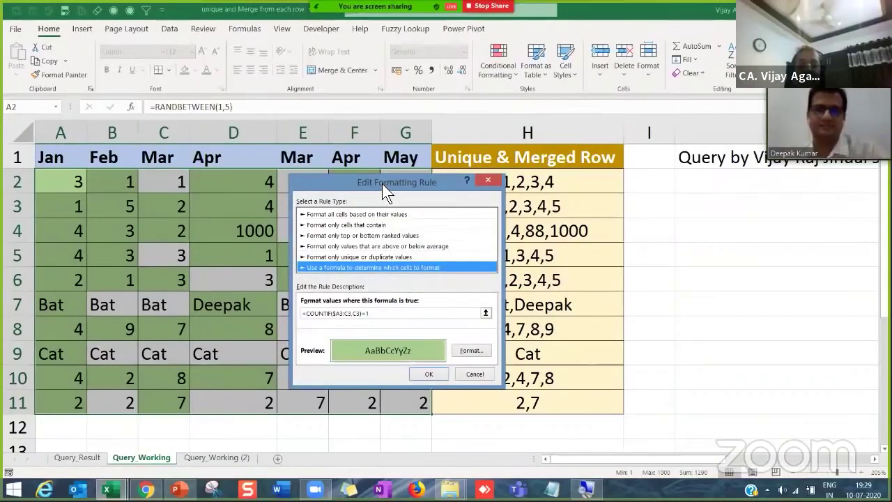
{"action": "left_click_drag", "start_coordinate": [382, 183], "coordinate": [361, 178]}
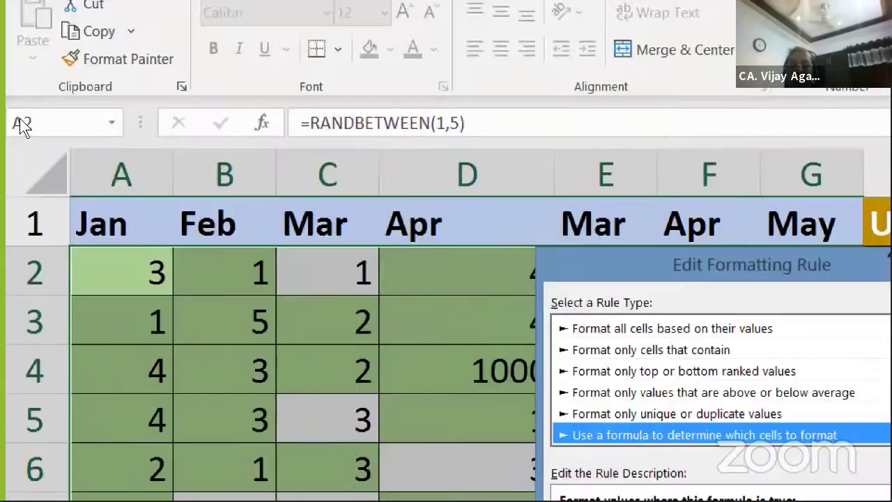
{"action": "key", "text": "Return"}
{"action": "key", "text": "Return"}
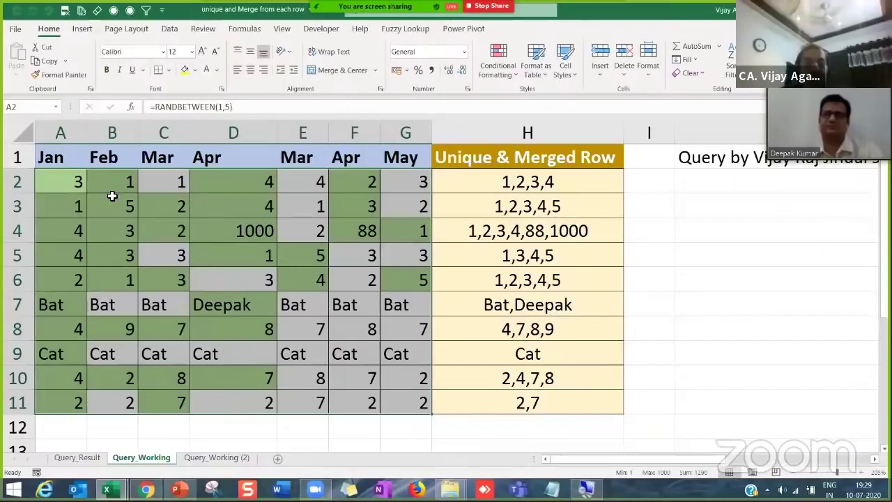
{"action": "left_click", "coordinate": [153, 286]}
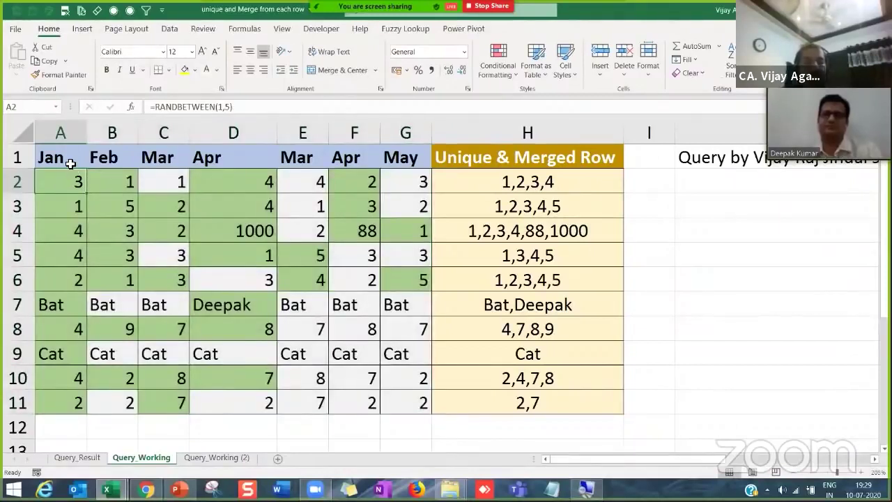
{"action": "left_click_drag", "start_coordinate": [71, 163], "coordinate": [405, 400]}
{"action": "left_click_drag", "start_coordinate": [65, 189], "coordinate": [418, 404]}
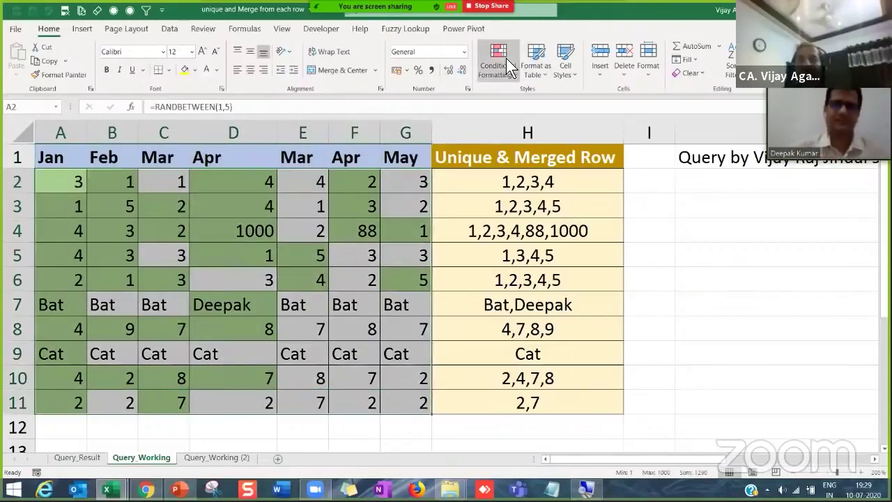
- Clear the existing green highlighting rules from the entire sheet
{"action": "left_click", "coordinate": [507, 57]}
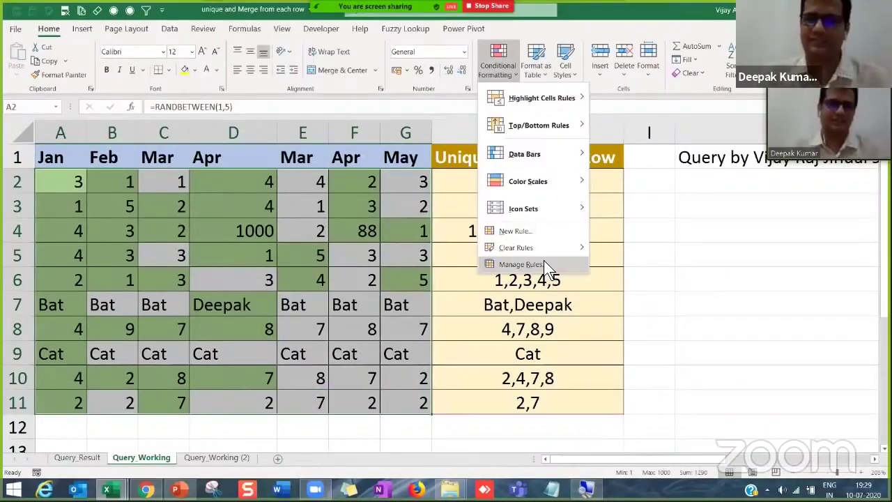
{"action": "left_click", "coordinate": [520, 264]}
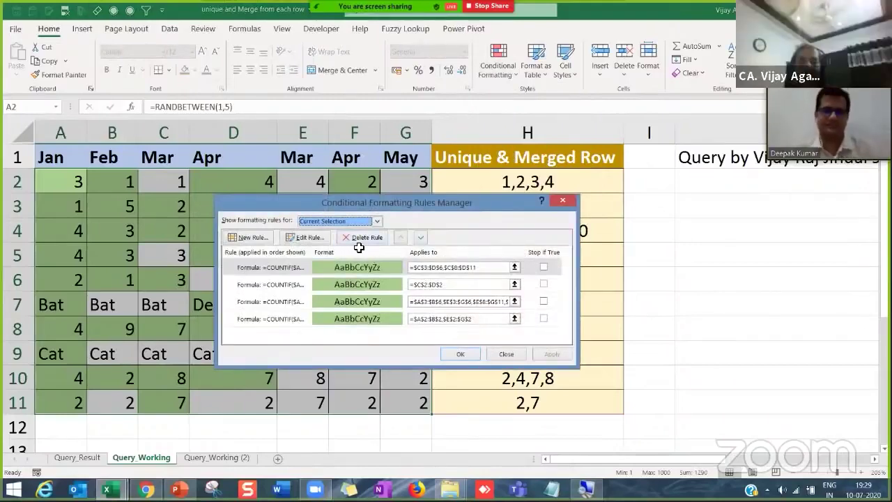
{"action": "left_click", "coordinate": [460, 353]}
{"action": "left_click", "coordinate": [499, 66]}
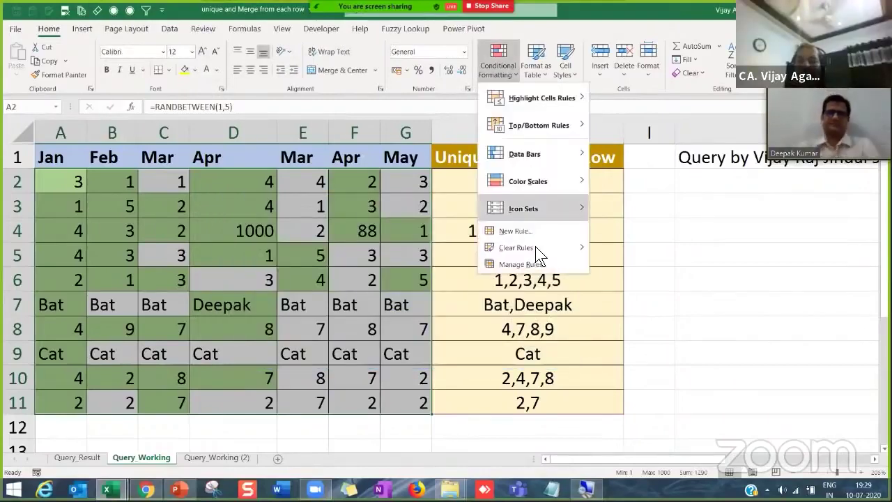
{"action": "mouse_move", "coordinate": [536, 247]}
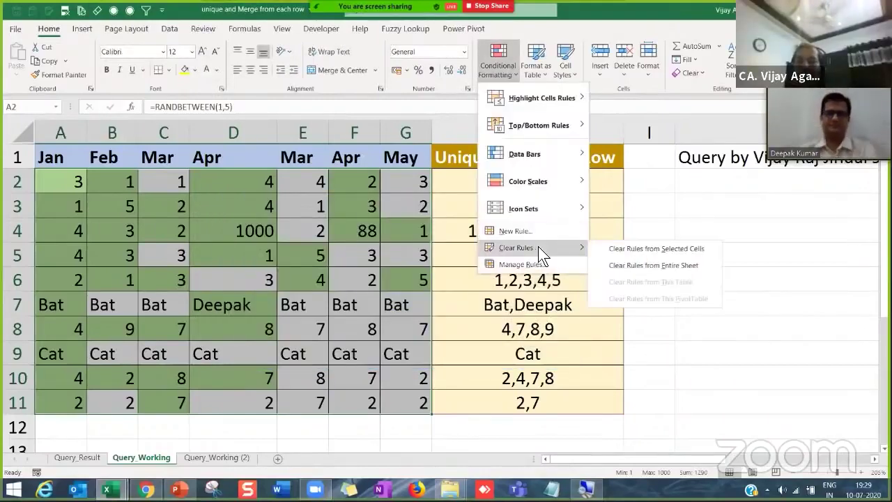
{"action": "left_click", "coordinate": [643, 260]}
- Select the first data row A2:G2 for a new conditional formatting rule
{"action": "left_click", "coordinate": [265, 259]}
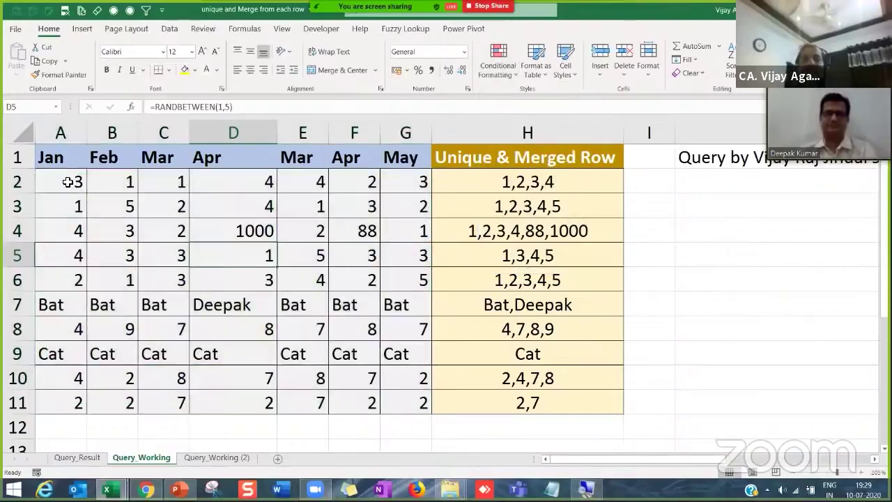
{"action": "left_click_drag", "start_coordinate": [67, 182], "coordinate": [408, 397]}
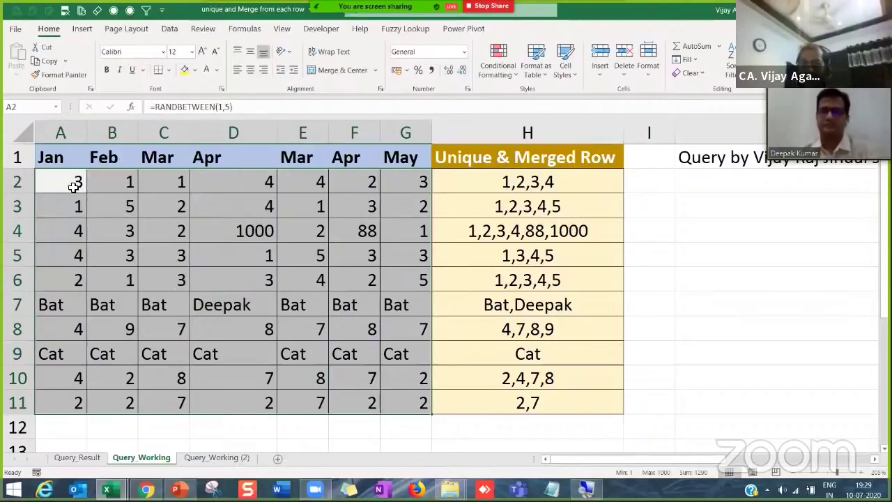
{"action": "left_click_drag", "start_coordinate": [73, 186], "coordinate": [412, 400]}
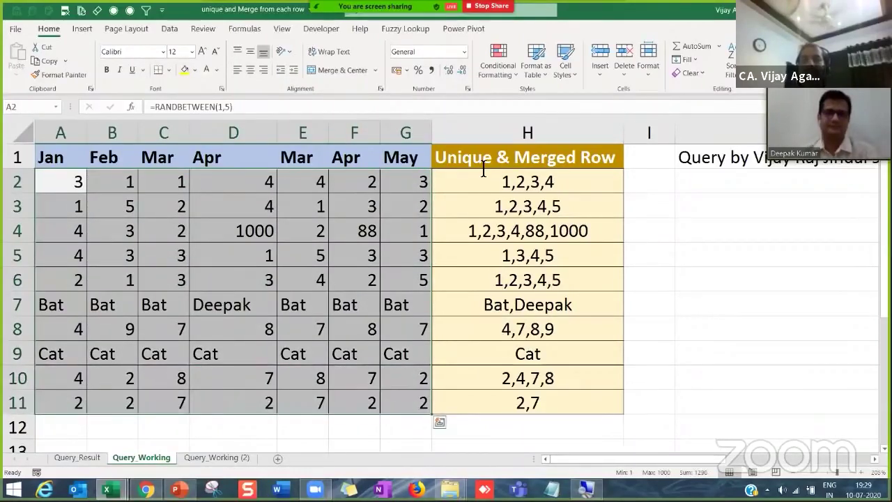
{"action": "left_click", "coordinate": [507, 70]}
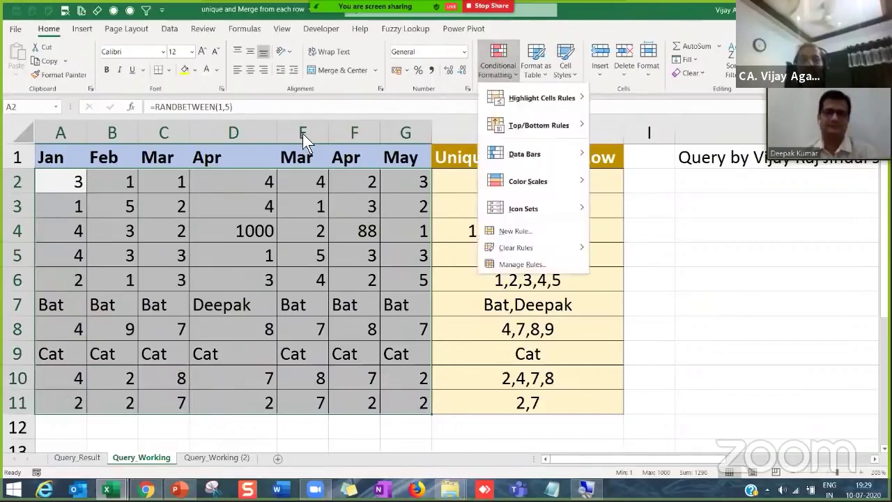
{"action": "left_click", "coordinate": [76, 179]}
{"action": "left_click_drag", "start_coordinate": [76, 179], "coordinate": [413, 183]}
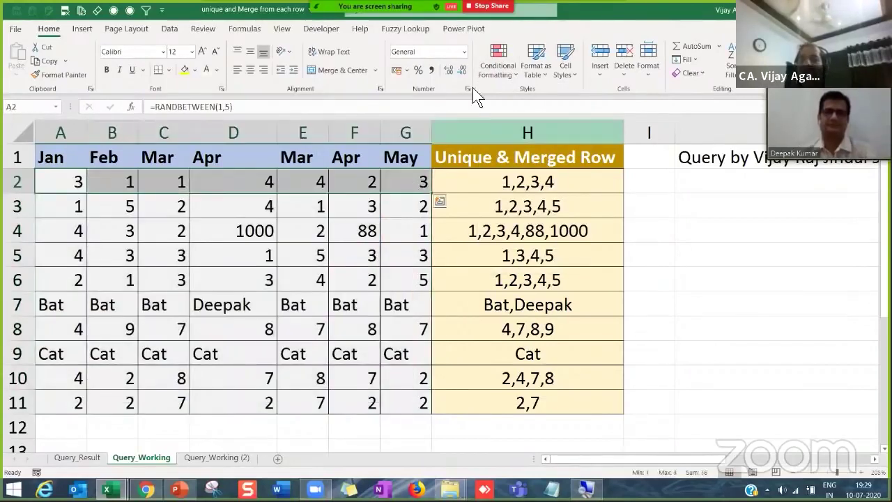
{"action": "left_click", "coordinate": [506, 70]}
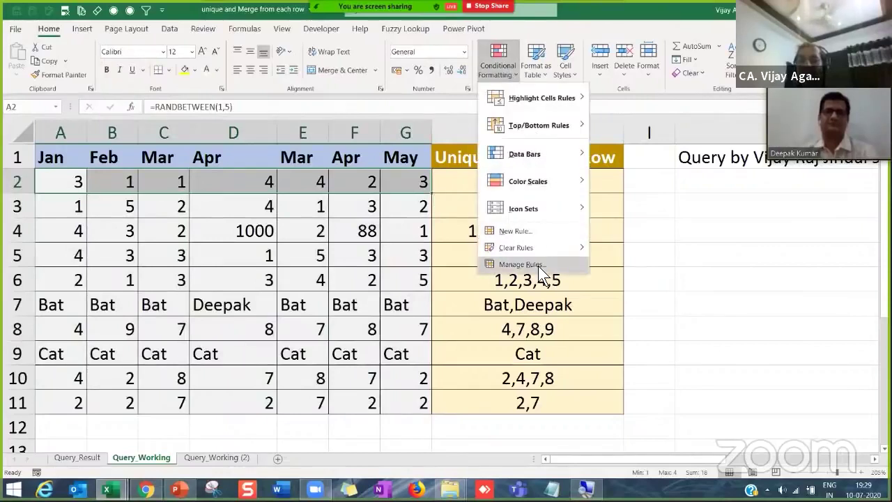
- Start a new formula-based rule with the formula =count($A$2:$A$2)=1
{"action": "left_click", "coordinate": [534, 233]}
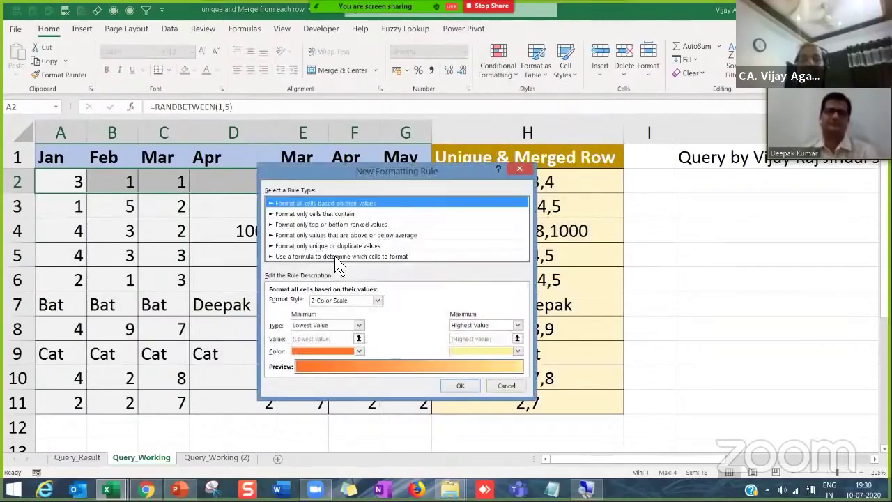
{"action": "left_click", "coordinate": [323, 257]}
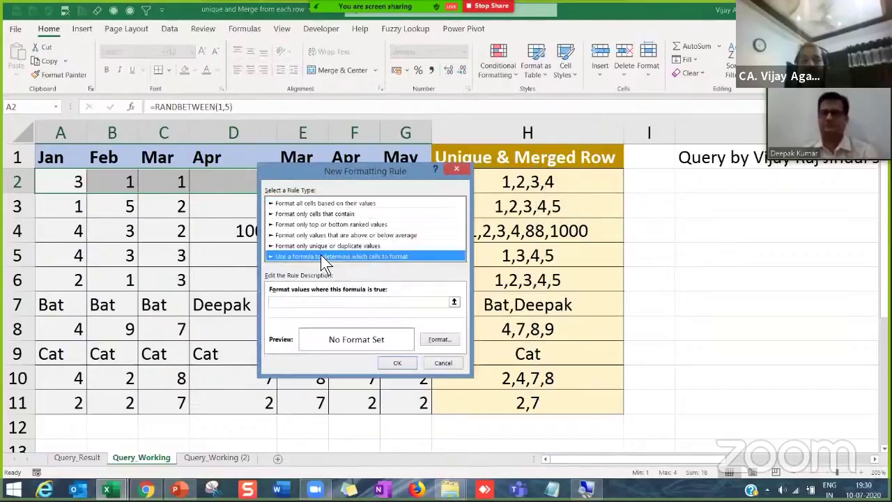
{"action": "left_click", "coordinate": [318, 302]}
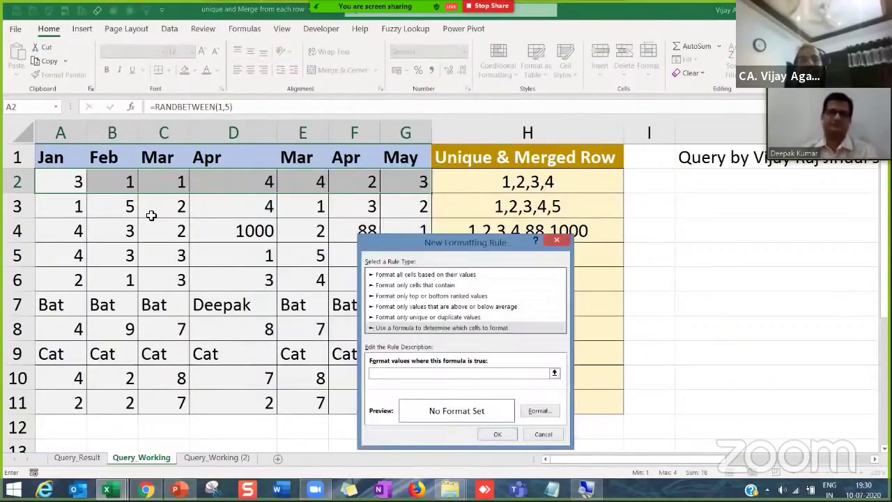
{"action": "left_click", "coordinate": [74, 184]}
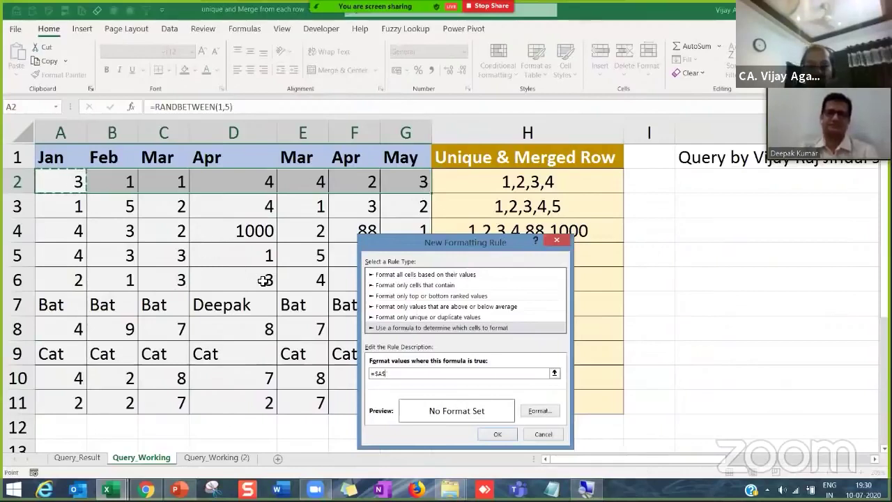
{"action": "key", "text": "BackSpace"}
{"action": "key", "text": "BackSpace"}
{"action": "key", "text": "BackSpace"}
{"action": "key", "text": "BackSpace"}
{"action": "type", "text": "count("}
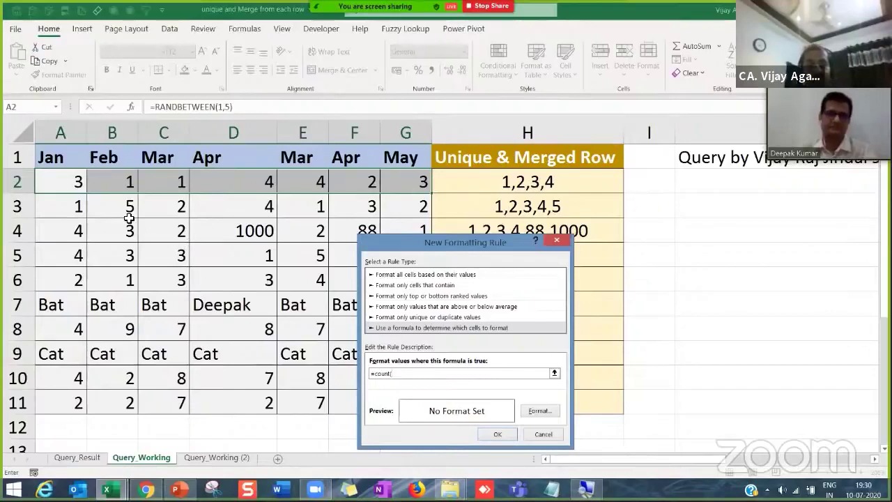
{"action": "left_click", "coordinate": [72, 187]}
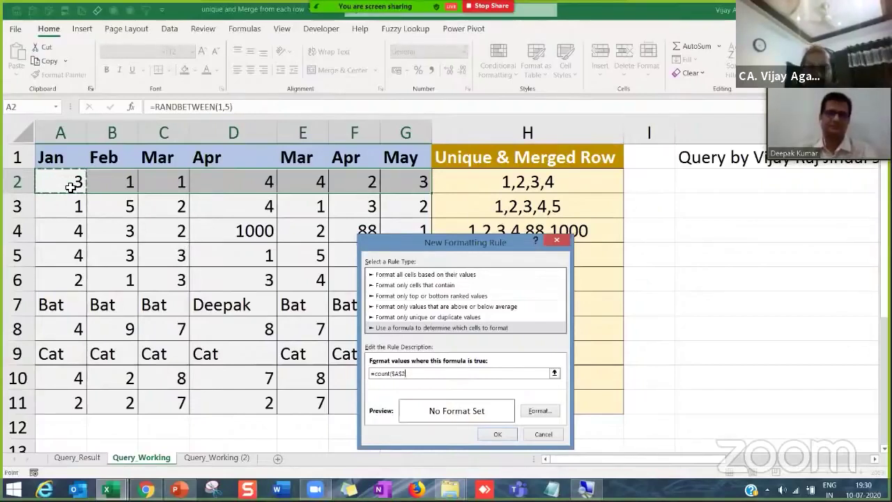
{"action": "key", "text": "F8"}
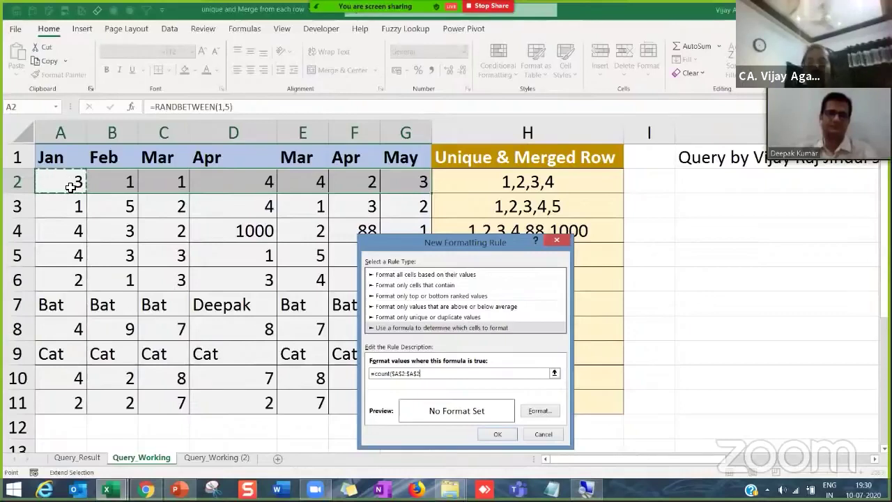
{"action": "type", "text": ")"}
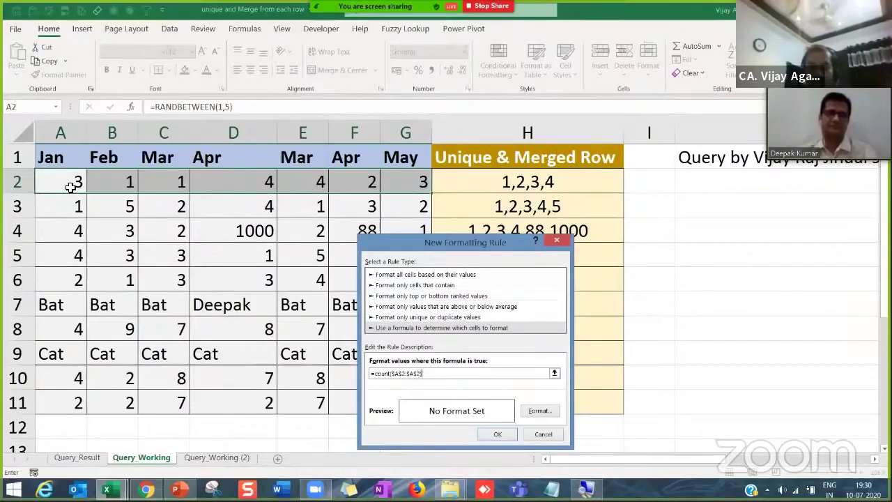
{"action": "type", "text": "=1"}
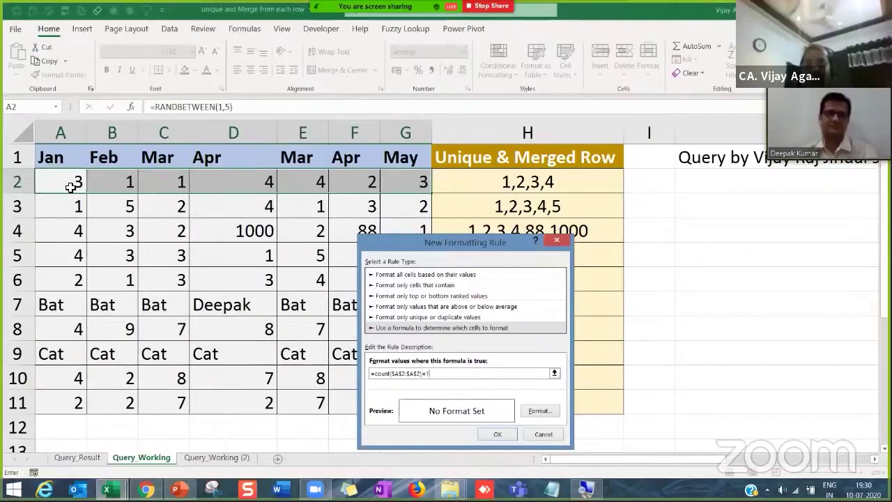
- Set the rule's format to a solid green fill
{"action": "left_click", "coordinate": [536, 409]}
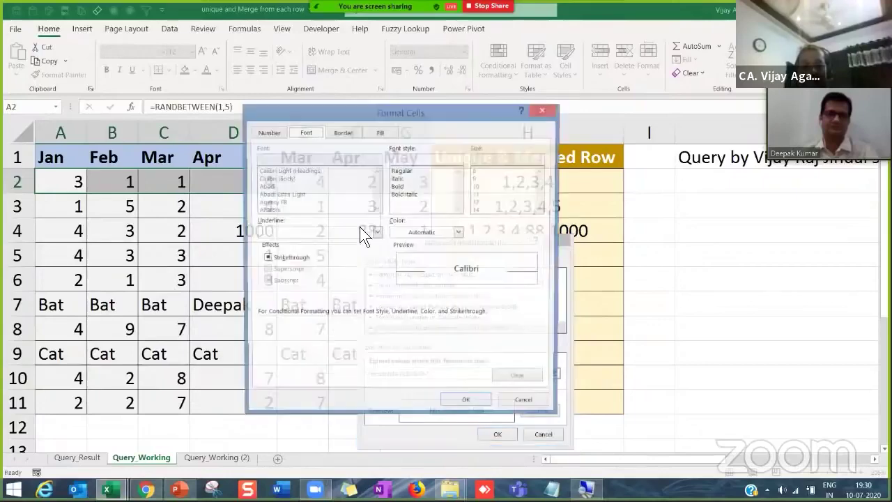
{"action": "left_click", "coordinate": [376, 133]}
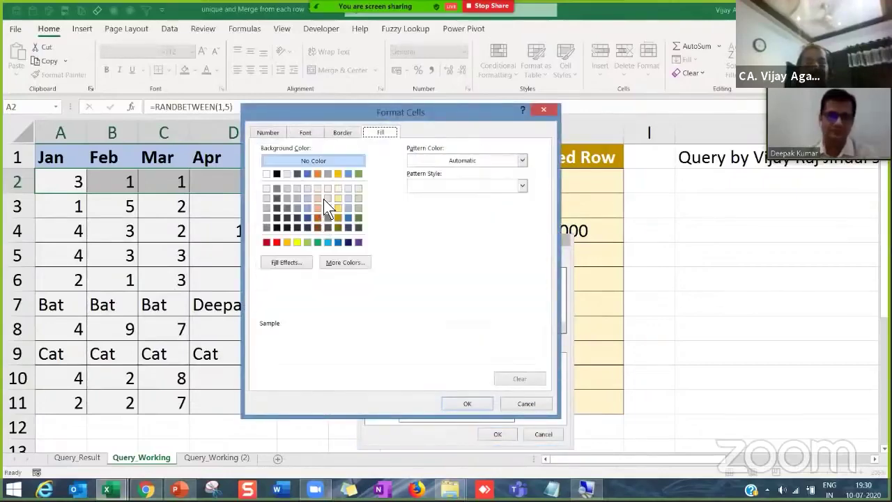
{"action": "left_click", "coordinate": [317, 242]}
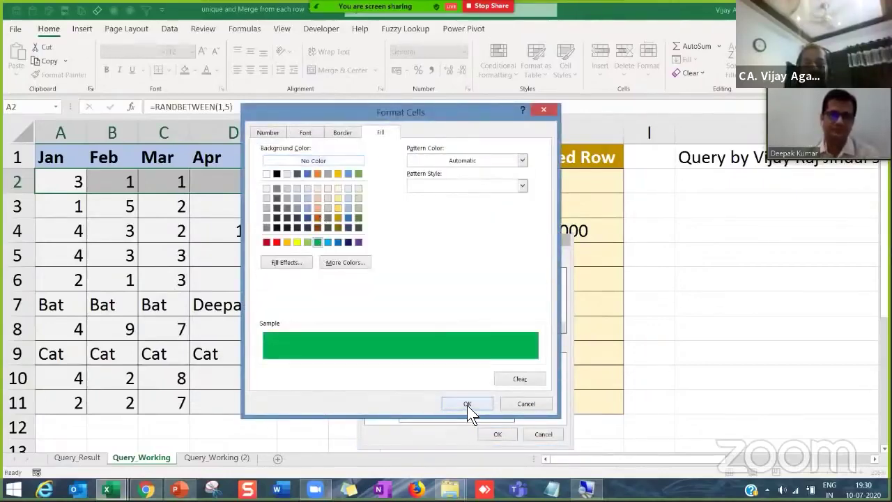
{"action": "left_click", "coordinate": [467, 405]}
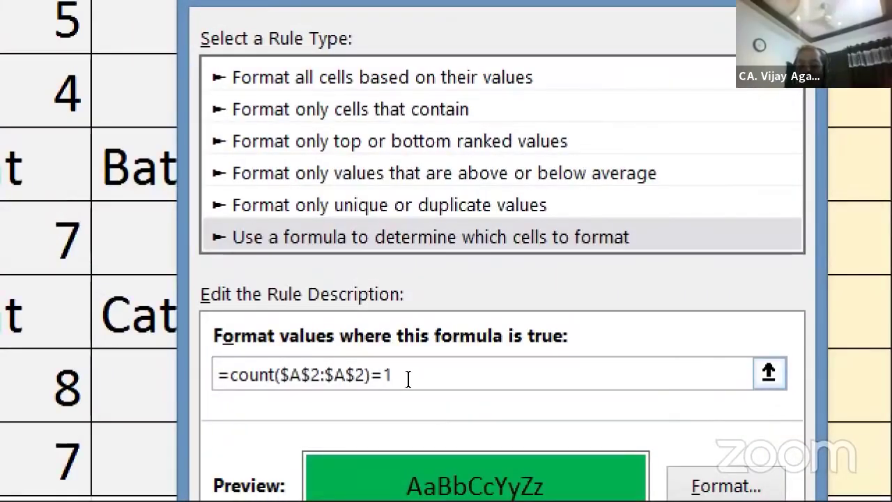
- Change the rule formula to =count($A2:A2)=1 using relative references
{"action": "key", "text": "shift+Left"}
{"action": "key", "text": "shift+Left"}
{"action": "key", "text": "shift+Left"}
{"action": "key", "text": "shift+Left"}
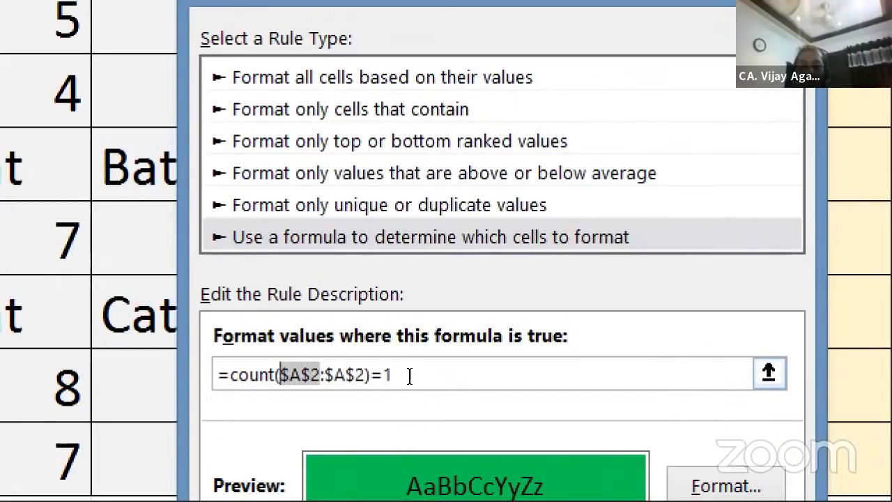
{"action": "key", "text": "Right"}
{"action": "key", "text": "Right"}
{"action": "key", "text": "shift+Right"}
{"action": "key", "text": "shift+Right"}
{"action": "key", "text": "shift+Right"}
{"action": "key", "text": "shift+Right"}
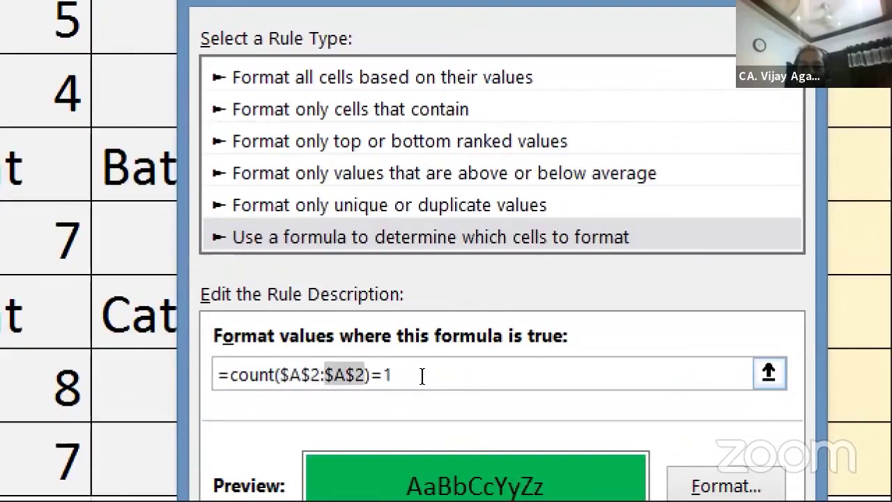
{"action": "type", "text": "A2"}
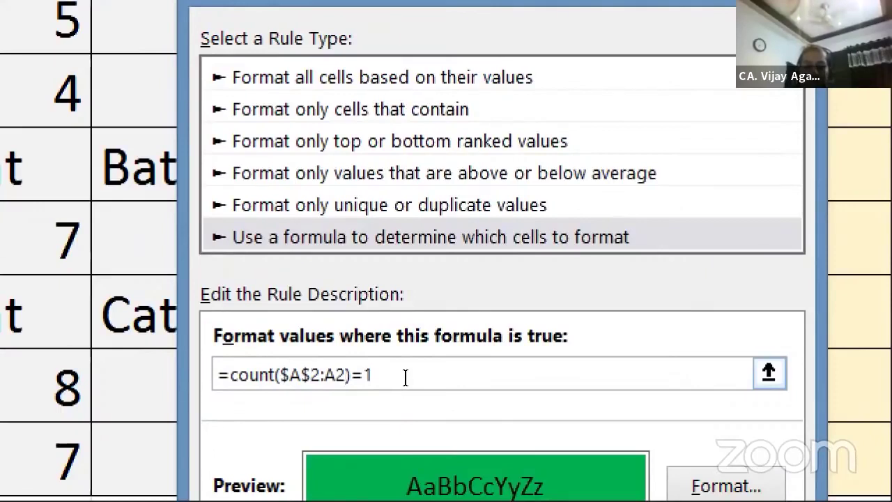
{"action": "key", "text": "Left"}
{"action": "key", "text": "Left"}
{"action": "key", "text": "Left"}
{"action": "key", "text": "Left"}
{"action": "key", "text": "BackSpace"}
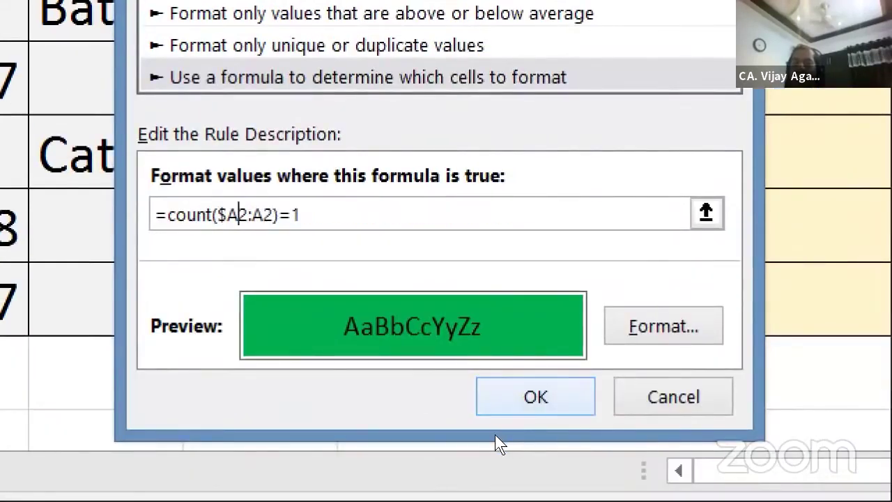
- Apply the rule so cell A2 is shaded green
{"action": "key", "text": "Return"}
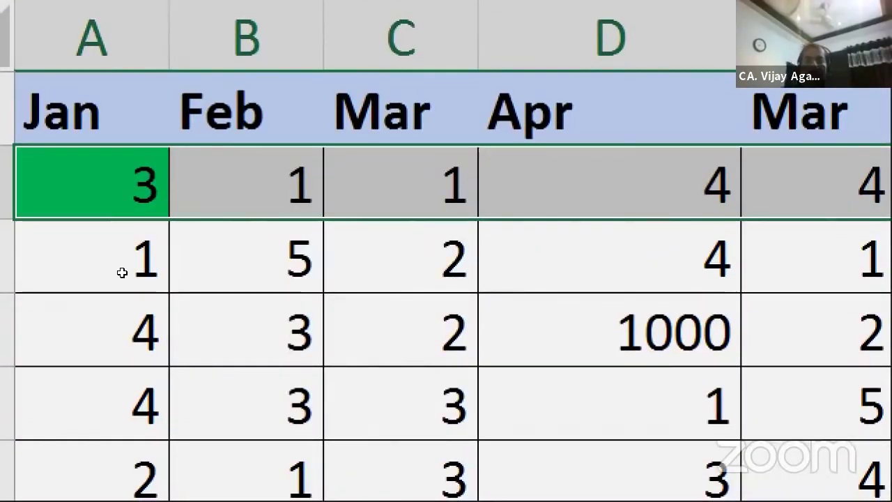
{"action": "key", "text": "Right"}
{"action": "key", "text": "Down"}
{"action": "key", "text": "Down"}
{"action": "key", "text": "Down"}
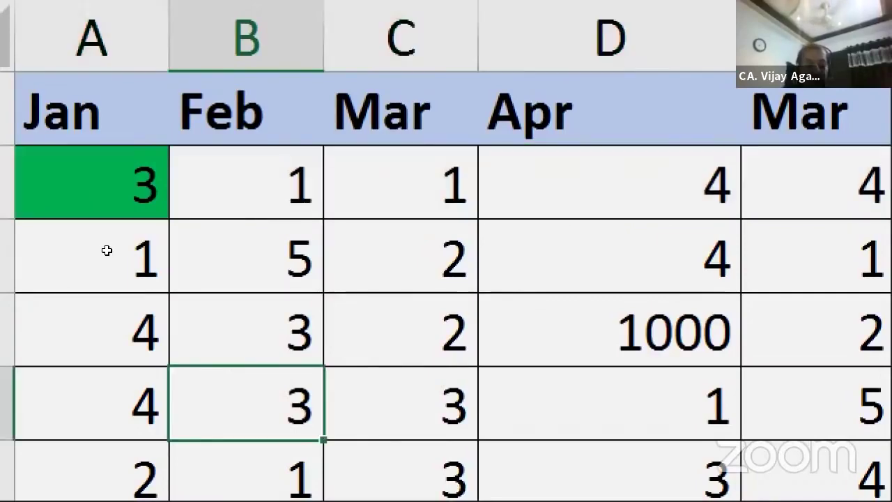
{"action": "scroll", "coordinate": [107, 250], "scroll_direction": "down", "scroll_amount": 4}
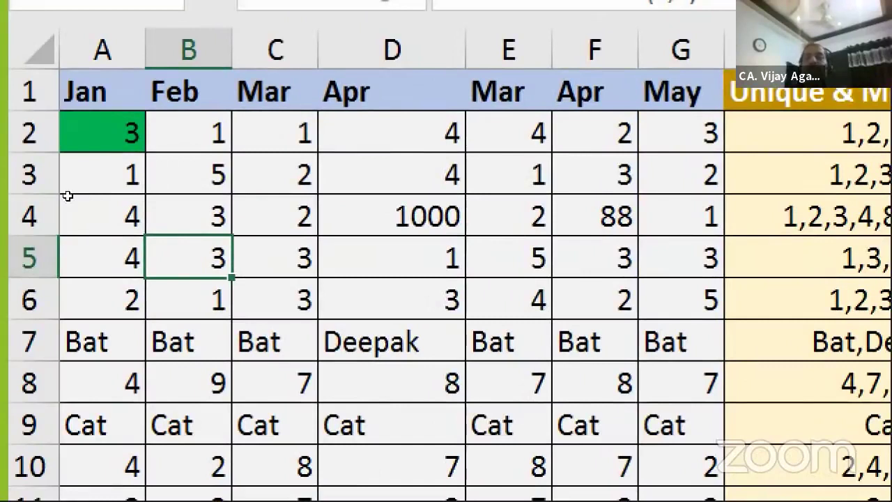
- Inspect cell A2 and compare it with B2 to verify the green highlight
{"action": "key", "text": "ctrl+Home"}
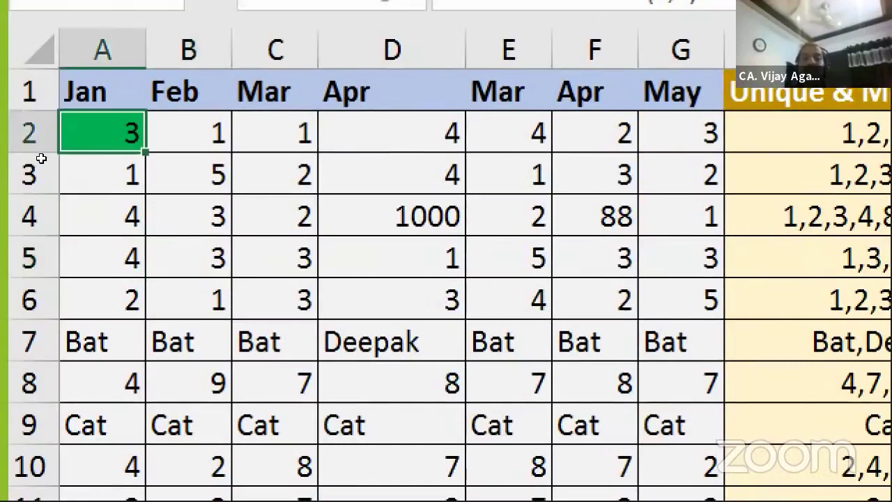
{"action": "key", "text": "F2"}
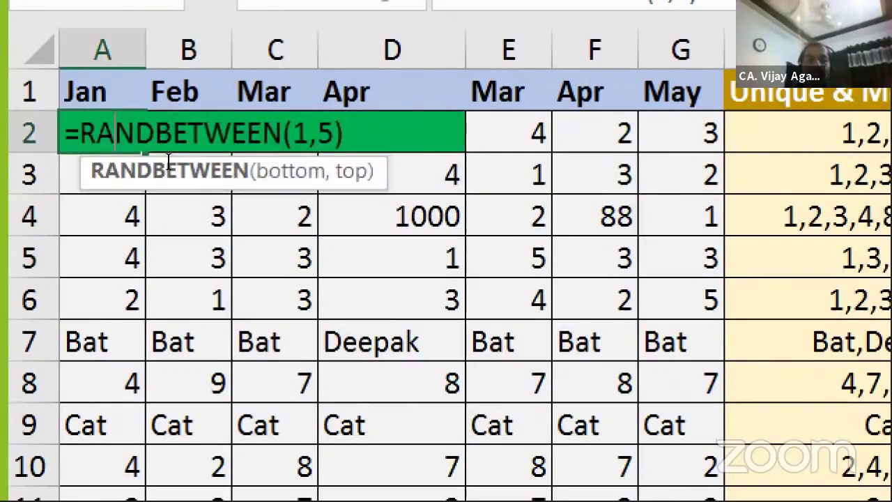
{"action": "key", "text": "Escape"}
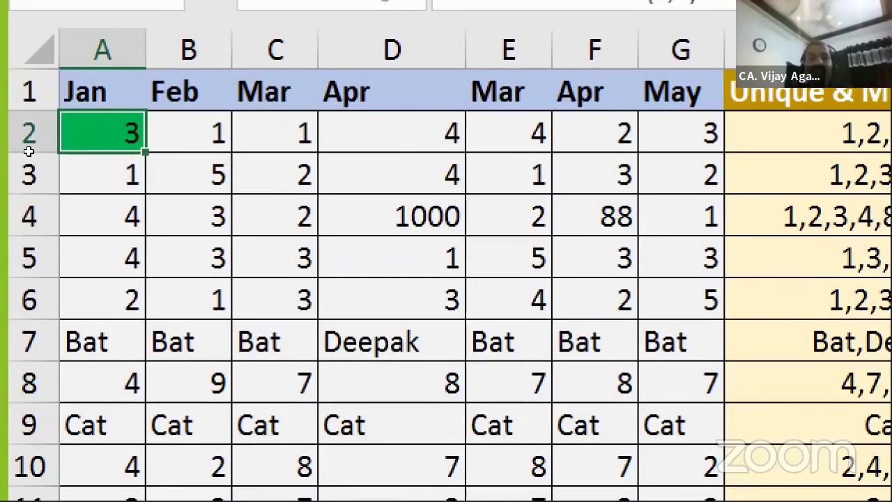
{"action": "key", "text": "F2"}
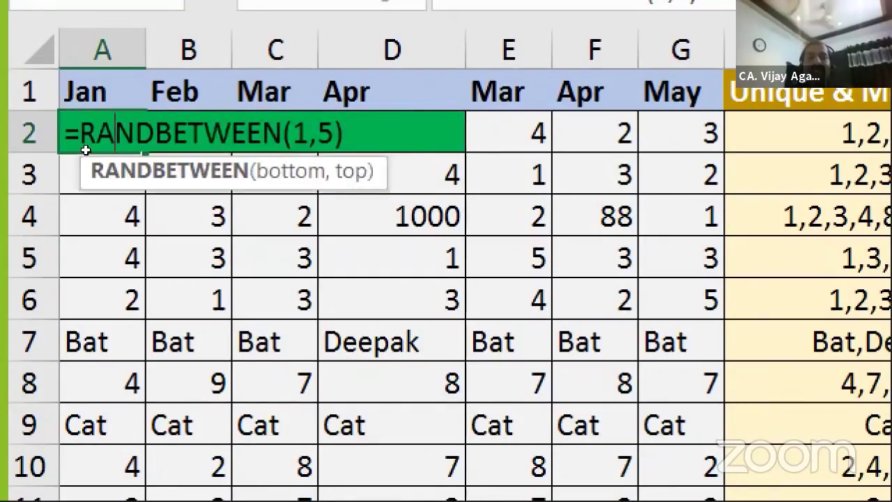
{"action": "key", "text": "Escape"}
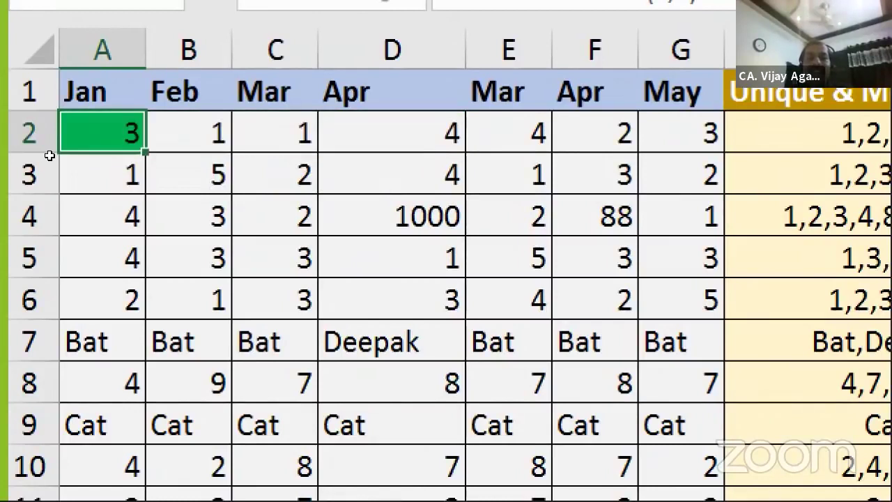
{"action": "key", "text": "F2"}
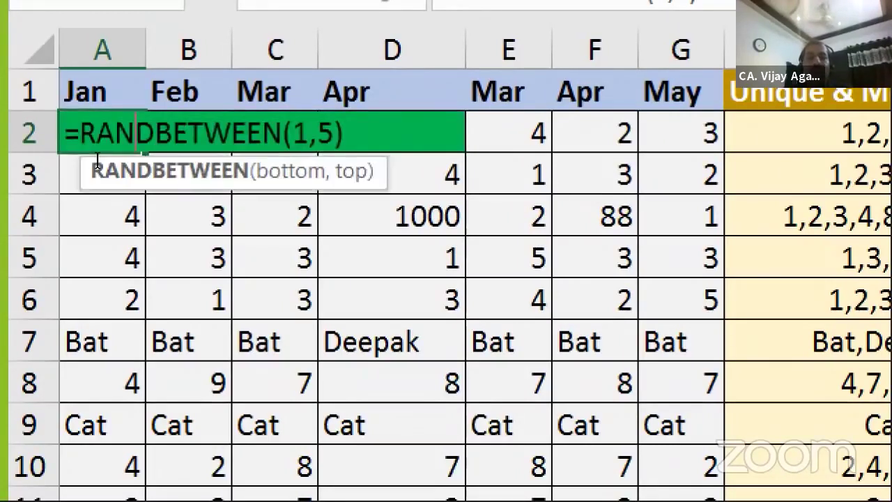
{"action": "key", "text": "Escape"}
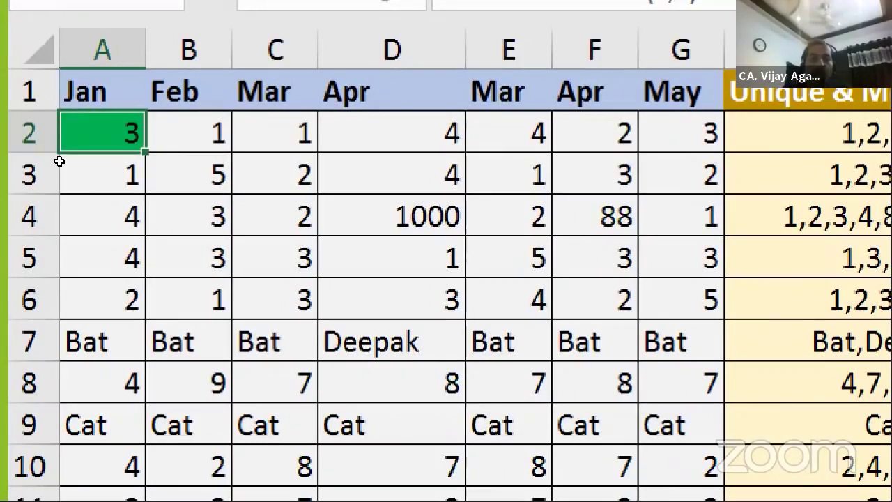
{"action": "key", "text": "Right"}
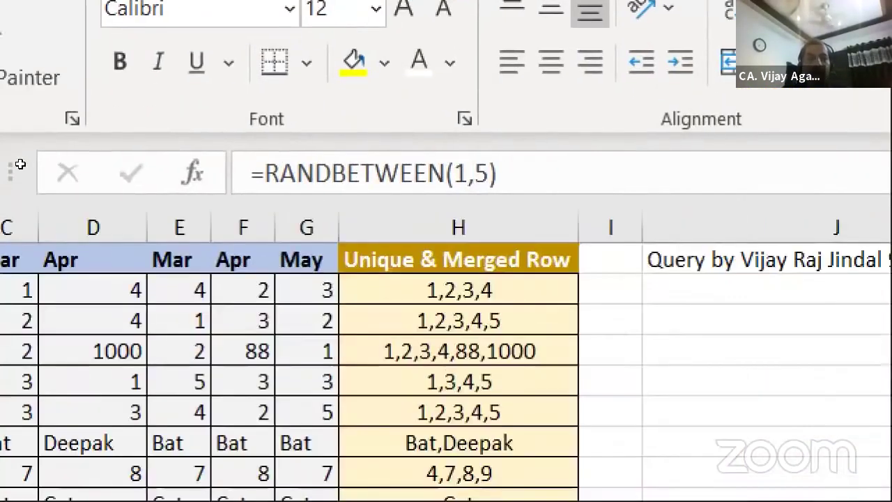
{"action": "key", "text": "Left"}
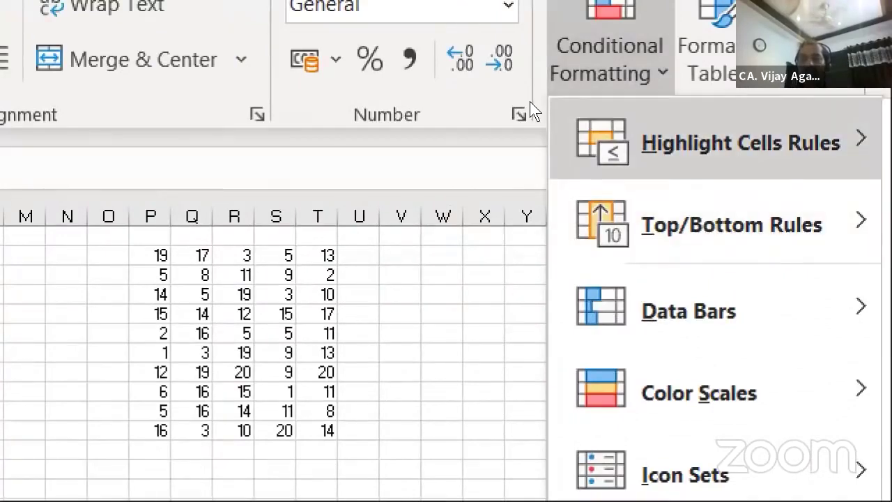
- Open the $A$2:$G$2 rule =COUNT($A2:A2)=1 for editing from Manage Rules
{"action": "mouse_move", "coordinate": [862, 139]}
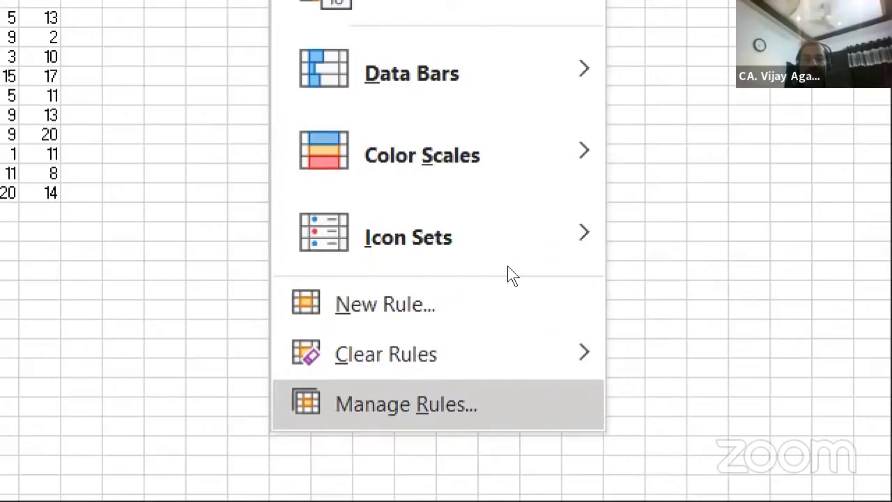
{"action": "key", "text": "Return"}
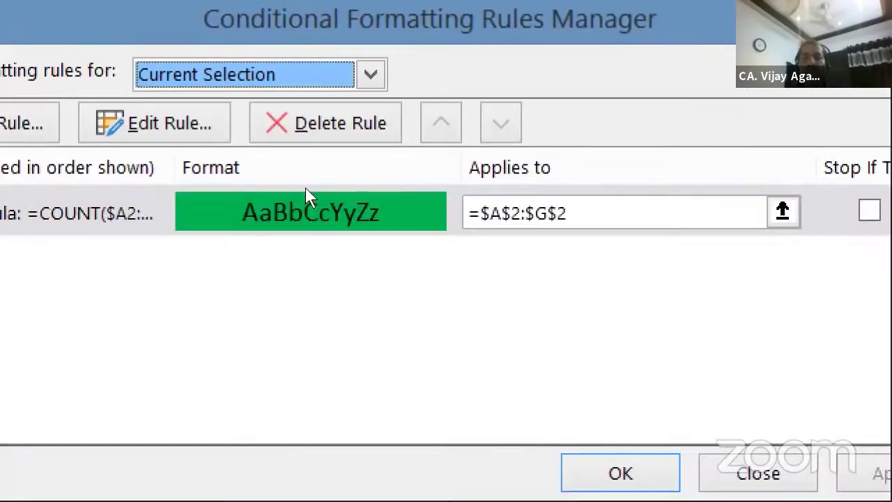
{"action": "left_click", "coordinate": [214, 194]}
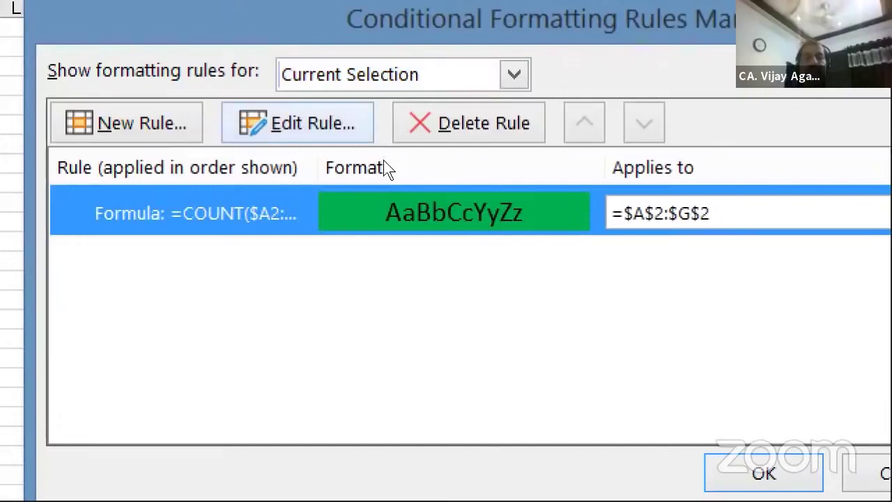
{"action": "double_click", "coordinate": [387, 209]}
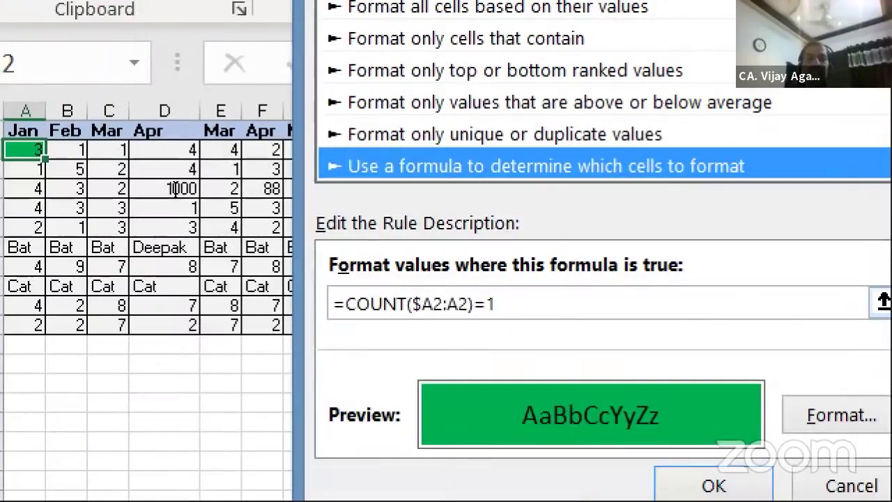
- Change the row-2 rule's formula to =COUNTIF($A2:A2,A2)=1 and apply it to the sheet
{"action": "key", "text": "Tab"}
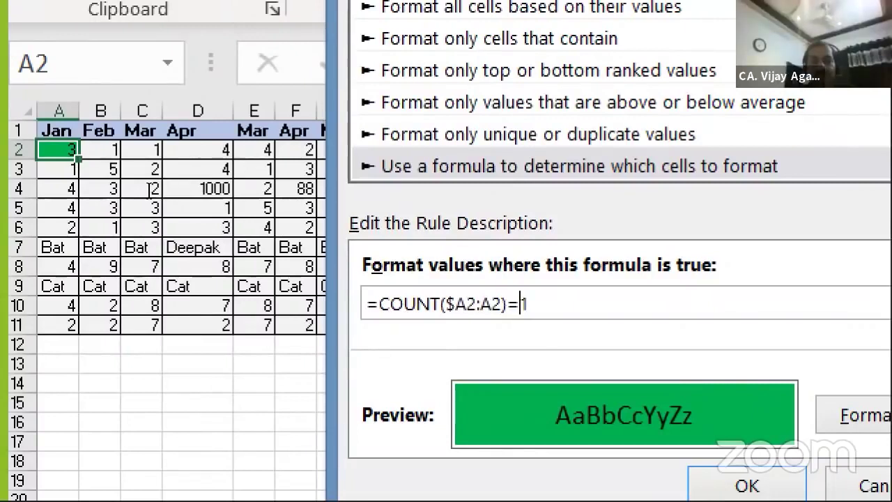
{"action": "key", "text": "Left"}
{"action": "key", "text": "Left"}
{"action": "key", "text": "Left"}
{"action": "key", "text": "Left"}
{"action": "key", "text": "Left"}
{"action": "key", "text": "Left"}
{"action": "key", "text": "Left"}
{"action": "key", "text": "Left"}
{"action": "key", "text": "Left"}
{"action": "type", "text": "if"}
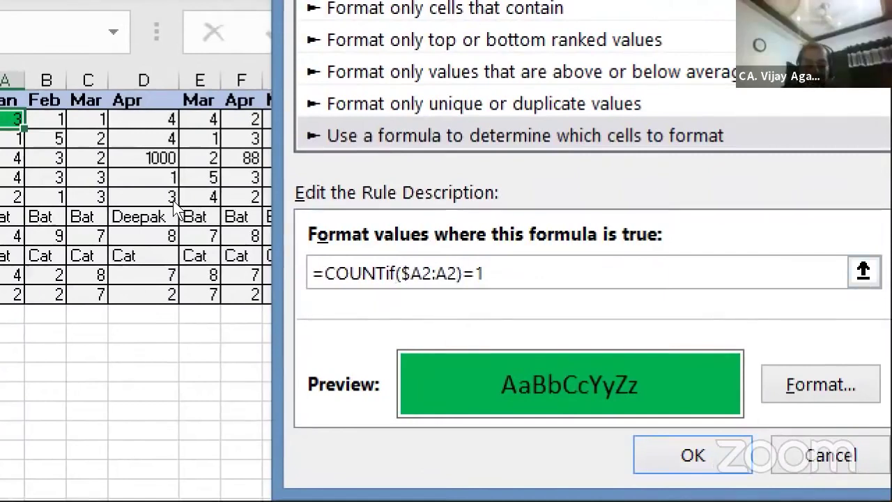
{"action": "type", "text": ","}
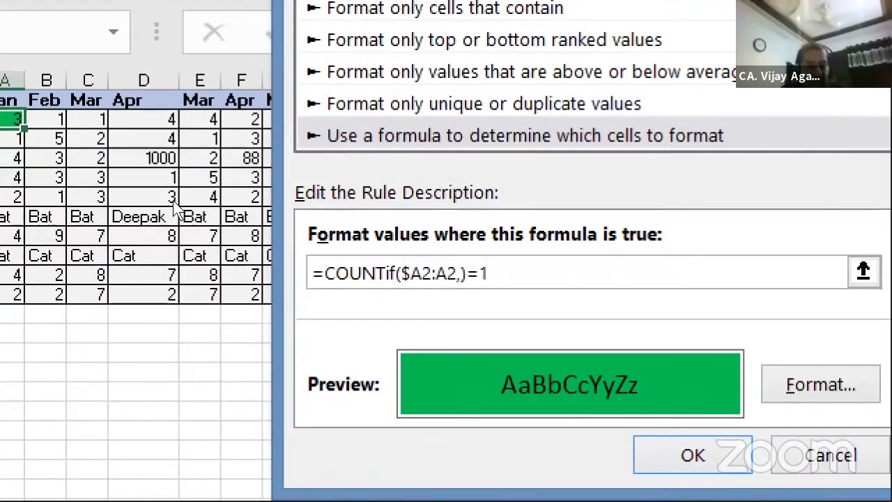
{"action": "type", "text": "A2"}
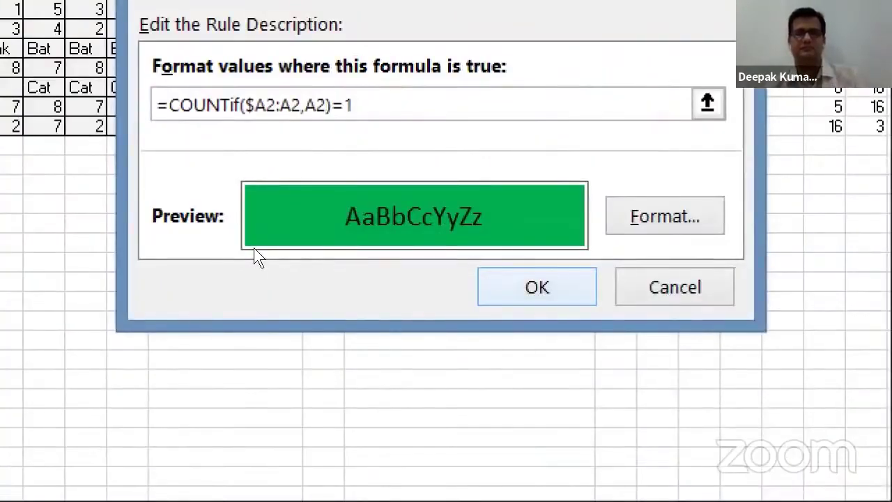
{"action": "key", "text": "Return"}
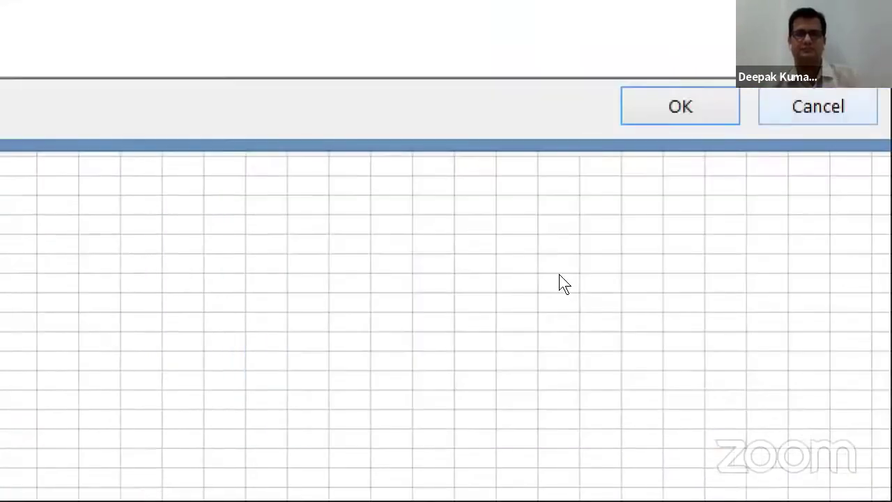
{"action": "key", "text": "Return"}
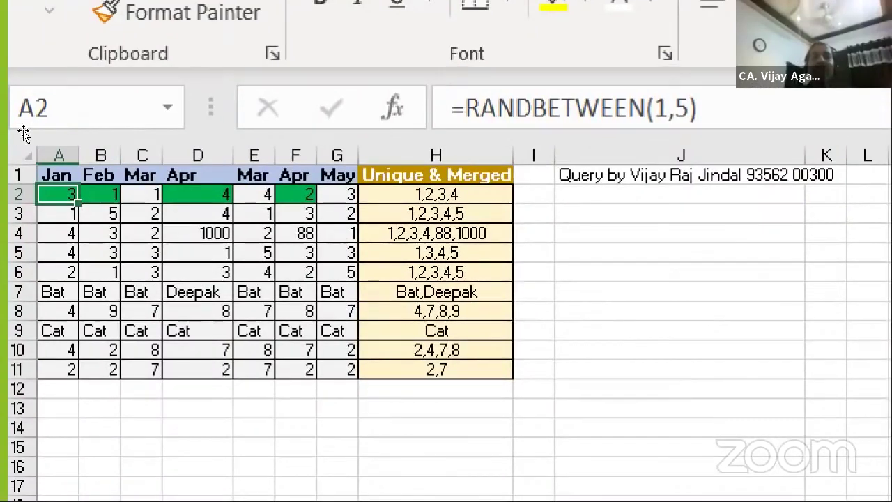
- Copy row 2's first-occurrence formatting from A2:G2 onto rows 3 through 11
{"action": "left_click_drag", "start_coordinate": [27, 137], "coordinate": [110, 135]}
{"action": "key", "text": "ctrl+c"}
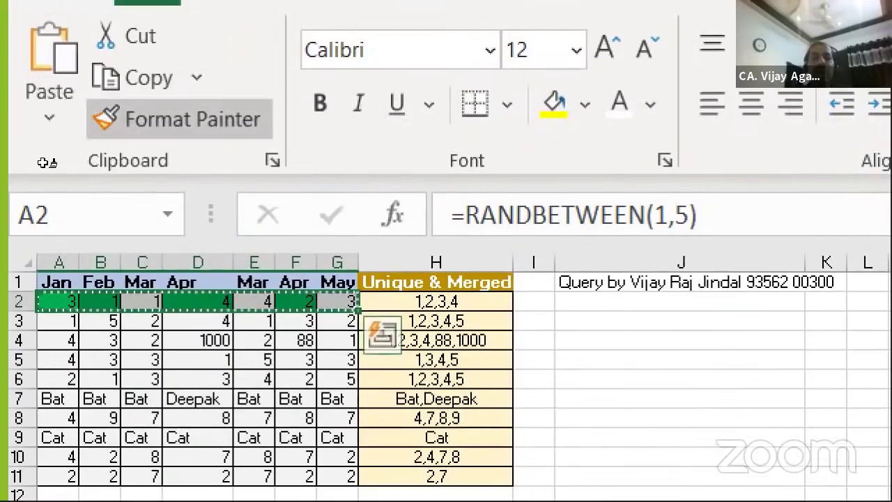
{"action": "mouse_move", "coordinate": [27, 146]}
{"action": "left_mouse_down"}
{"action": "mouse_move", "coordinate": [98, 204]}
{"action": "mouse_move", "coordinate": [116, 189]}
{"action": "mouse_move", "coordinate": [111, 198]}
{"action": "left_mouse_up"}
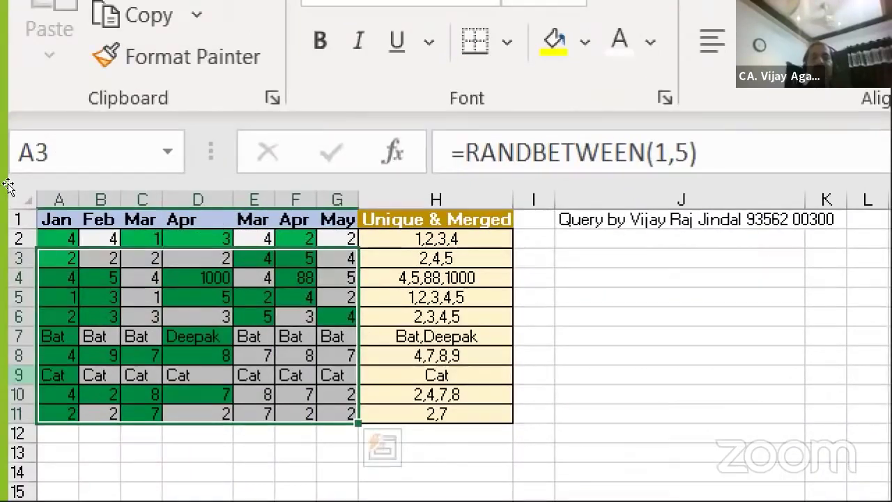
{"action": "left_click", "coordinate": [6, 377]}
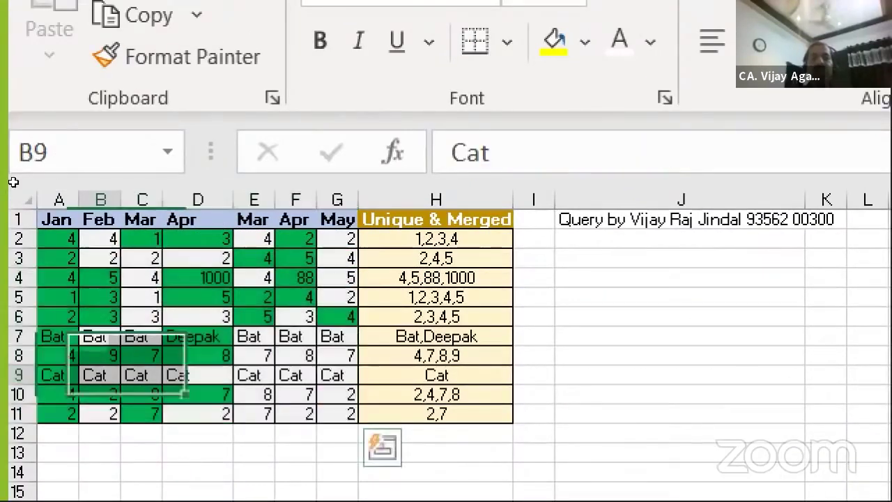
- Change cell C7 from Bat to Cat
{"action": "scroll", "coordinate": [32, 209], "scroll_direction": "up", "scroll_amount": 2}
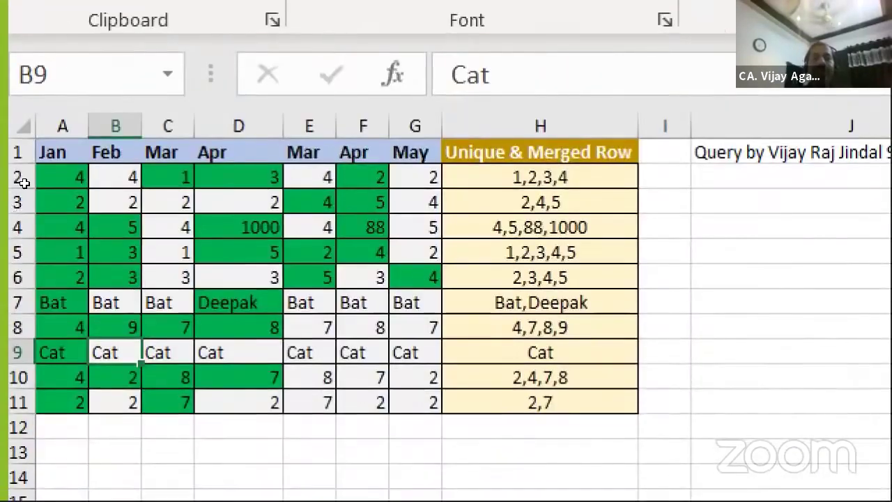
{"action": "key", "text": "Up"}
{"action": "key", "text": "Up"}
{"action": "key", "text": "Left"}
{"action": "key", "text": "Right"}
{"action": "key", "text": "Right"}
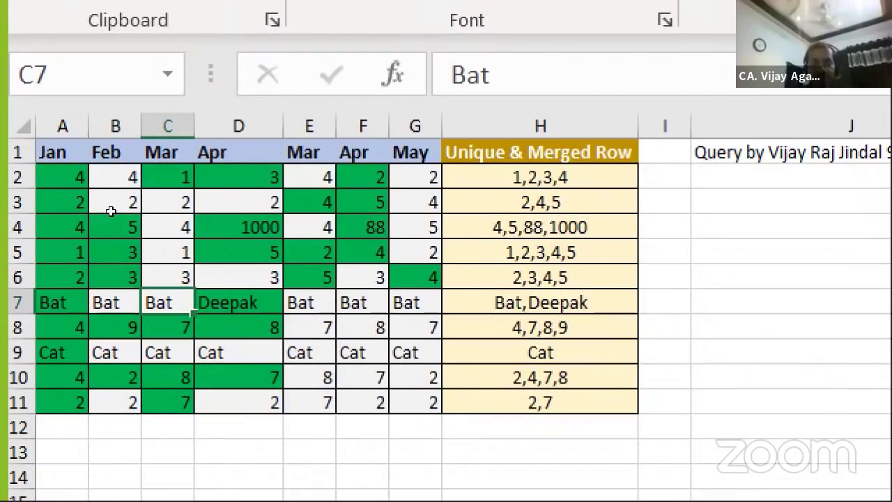
{"action": "type", "text": "Cat"}
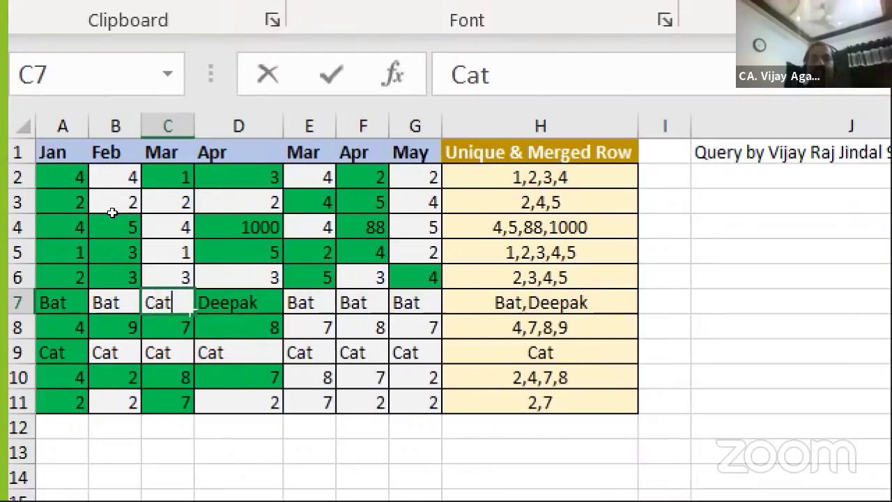
{"action": "key", "text": "Return"}
- Select the whole data block A2:G11 to review the green shading
{"action": "key", "text": "Up"}
{"action": "key", "text": "Up"}
{"action": "key", "text": "Up"}
{"action": "key", "text": "Up"}
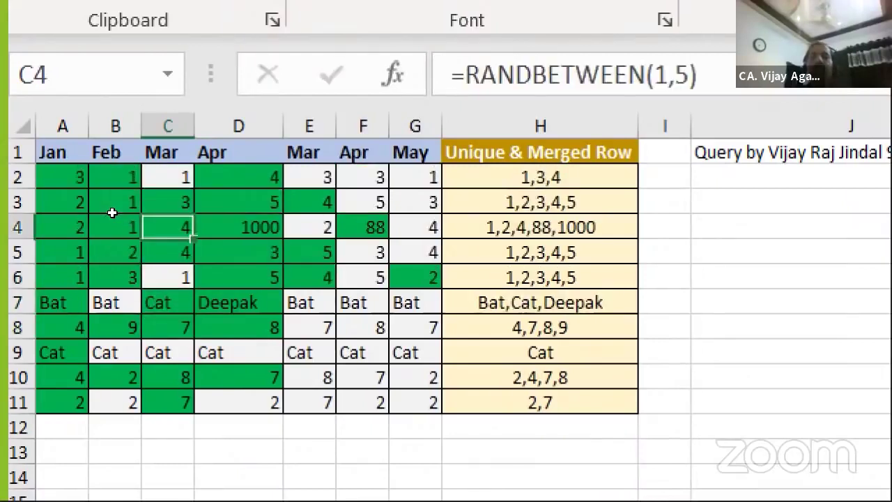
{"action": "key", "text": "Up"}
{"action": "key", "text": "Up"}
{"action": "key", "text": "Left"}
{"action": "key", "text": "Left"}
{"action": "key", "text": "shift+Down"}
{"action": "key", "text": "shift+Down"}
{"action": "key", "text": "shift+Down"}
{"action": "key", "text": "shift+Down"}
{"action": "key", "text": "shift+Down"}
{"action": "key", "text": "shift+Down"}
{"action": "key", "text": "shift+Down"}
{"action": "key", "text": "shift+Down"}
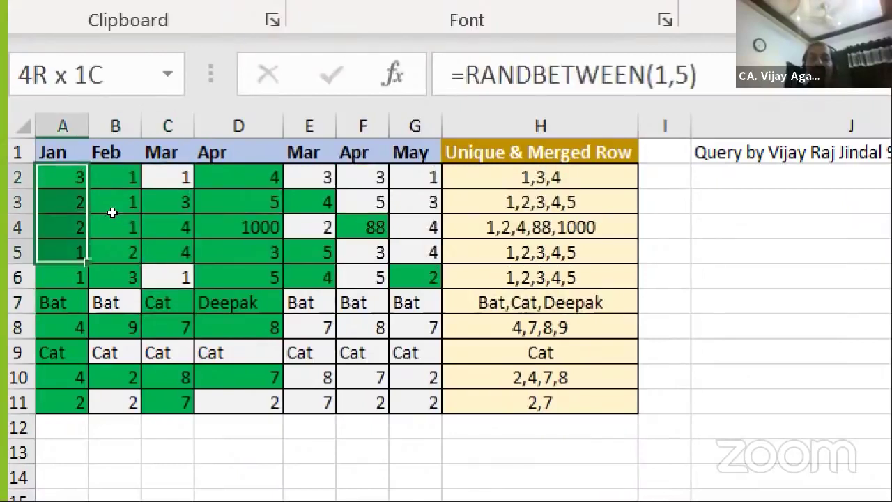
{"action": "key", "text": "shift+Right"}
{"action": "key", "text": "shift+Down"}
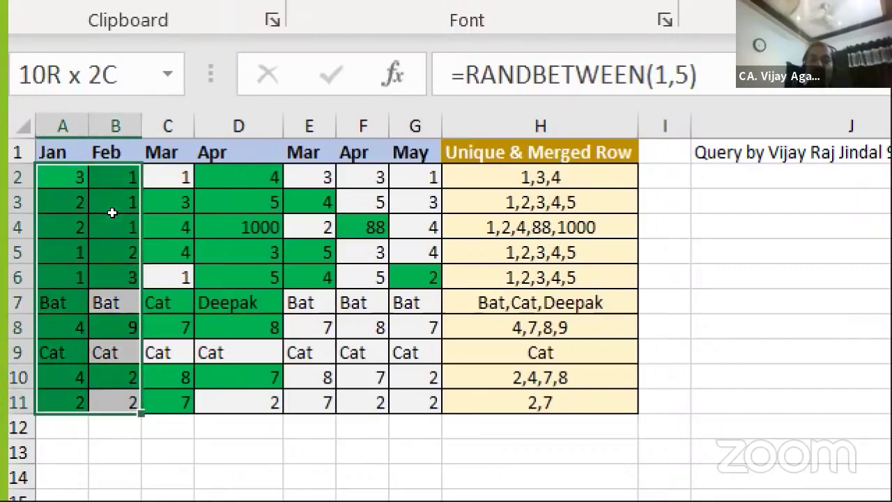
{"action": "key", "text": "shift+Right"}
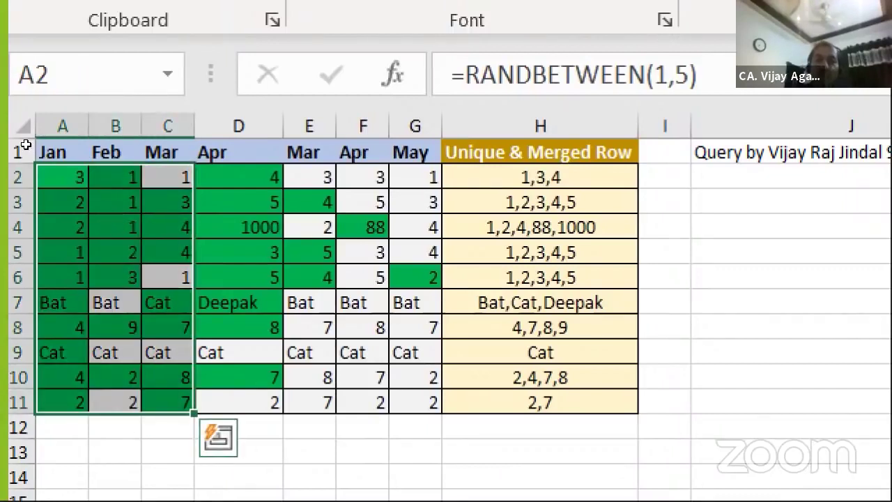
{"action": "key", "text": "Left"}
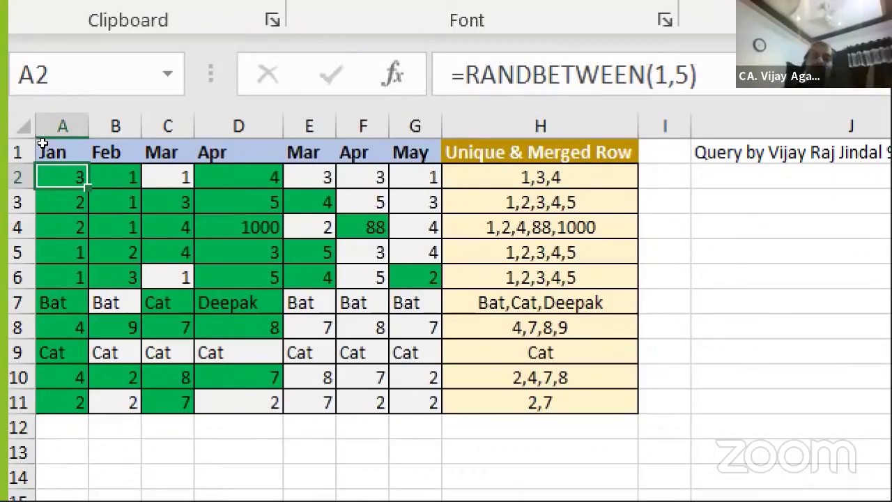
{"action": "key", "text": "Right"}
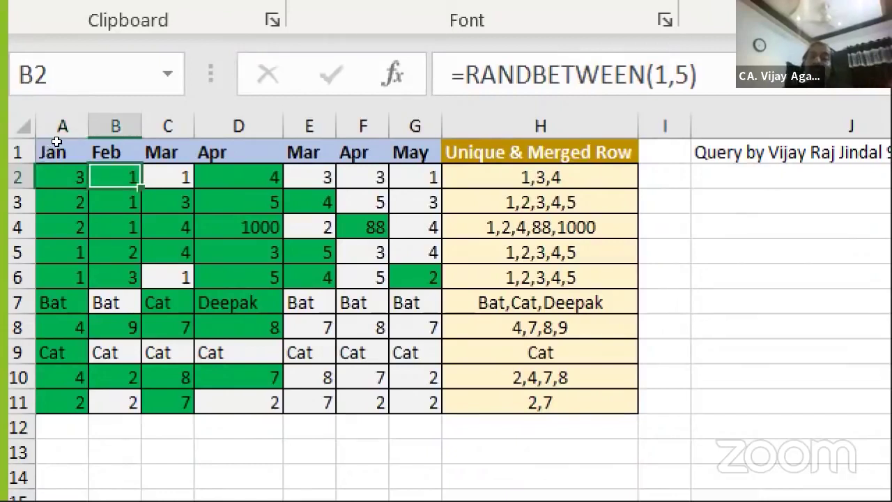
{"action": "key", "text": "Right"}
{"action": "key", "text": "Left"}
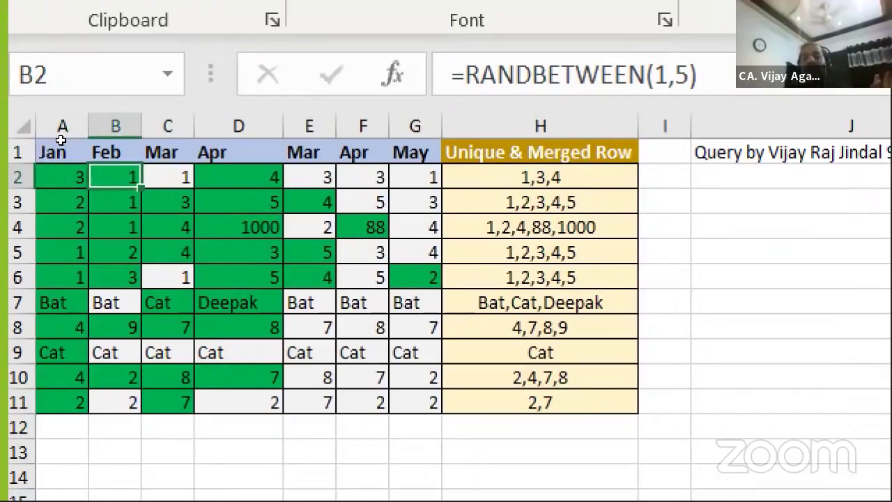
{"action": "key", "text": "Right"}
{"action": "left_click_drag", "start_coordinate": [63, 177], "coordinate": [416, 402]}
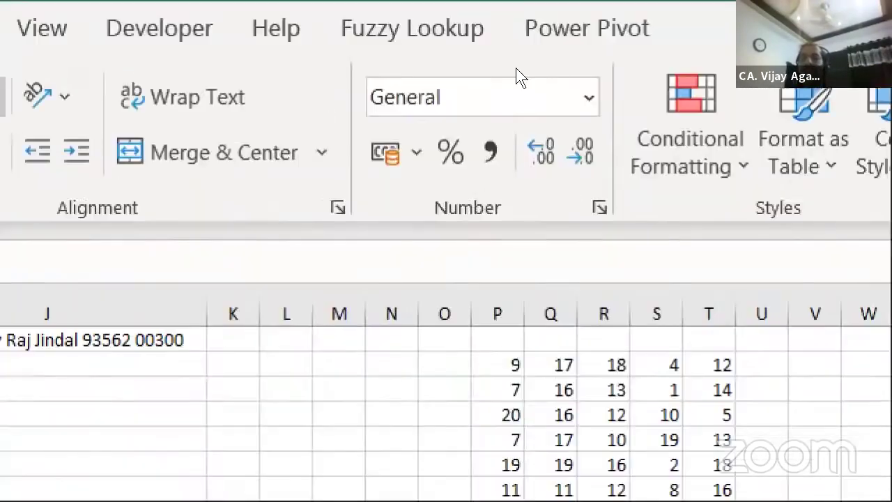
{"action": "key", "text": "alt+h"}
{"action": "key", "text": "l"}
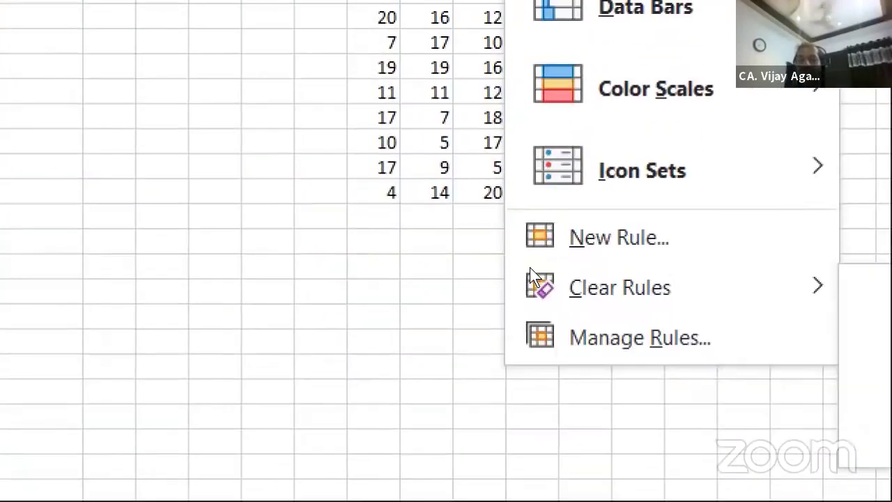
{"action": "key", "text": "r"}
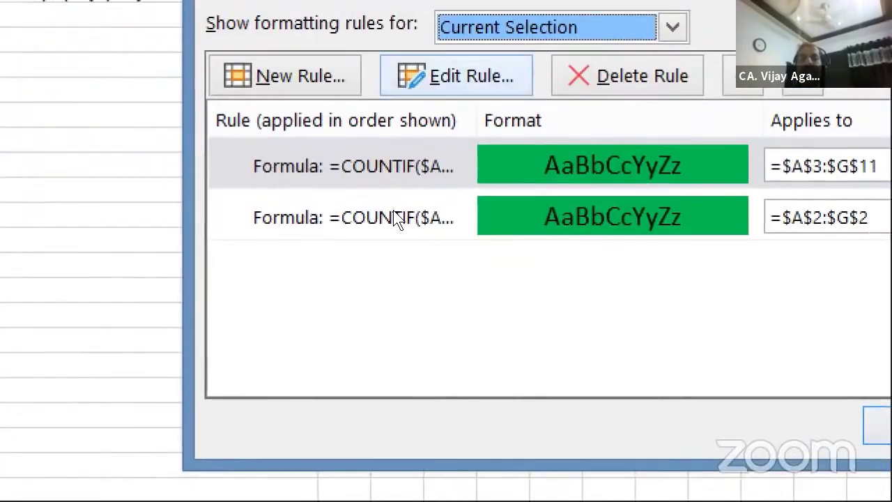
{"action": "left_click", "coordinate": [397, 160]}
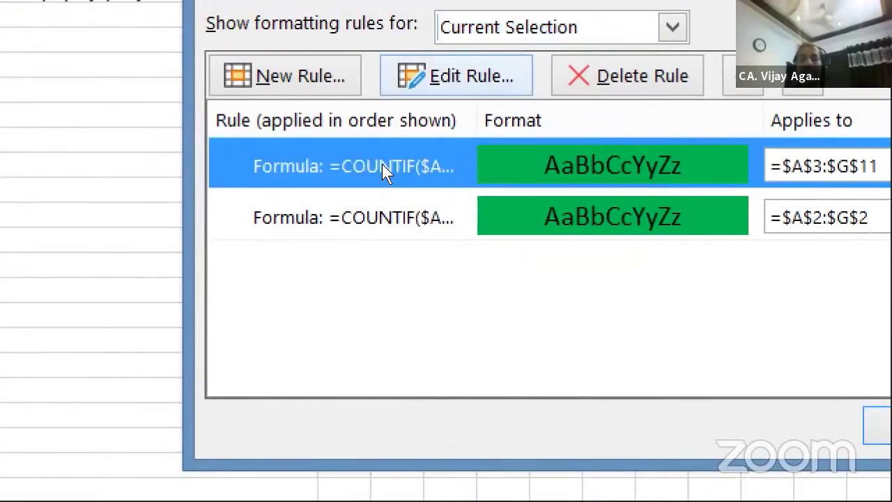
{"action": "double_click", "coordinate": [383, 165]}
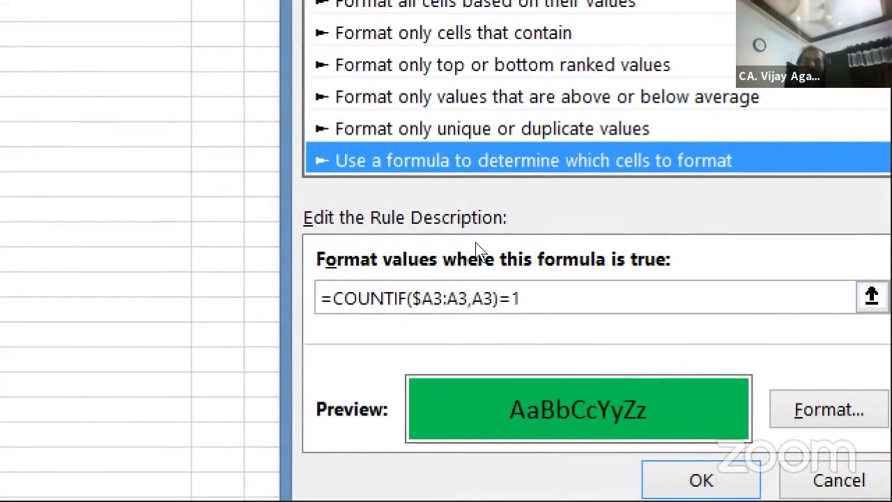
{"action": "key", "text": "Return"}
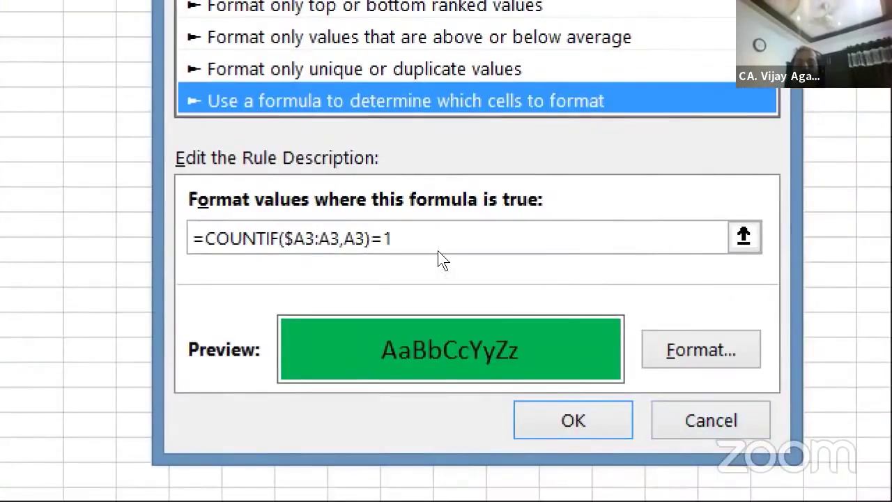
{"action": "key", "text": "Escape"}
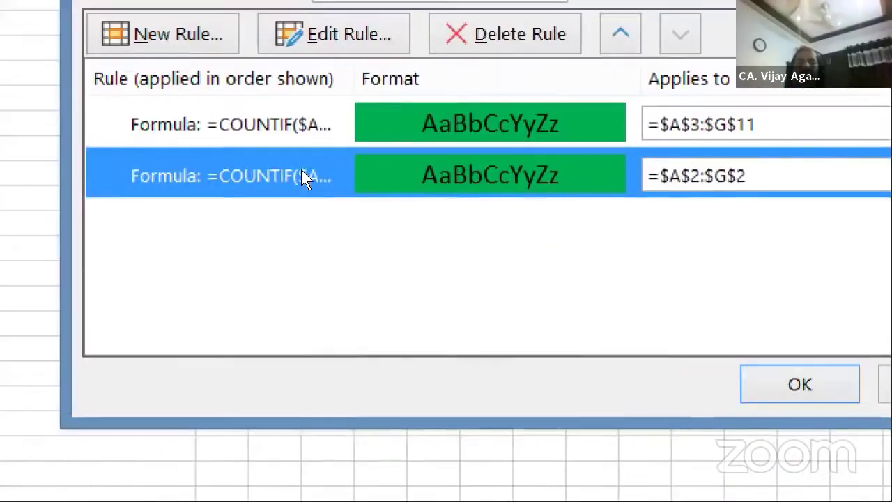
{"action": "double_click", "coordinate": [376, 172]}
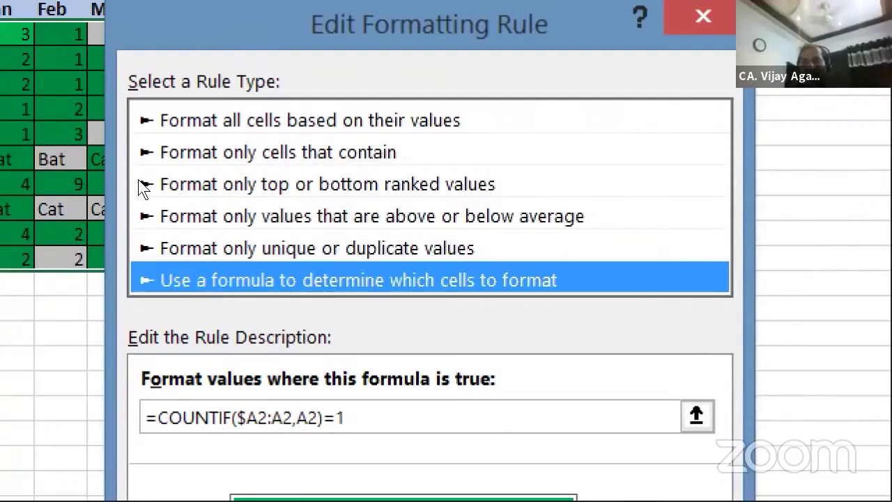
{"action": "key", "text": "Return"}
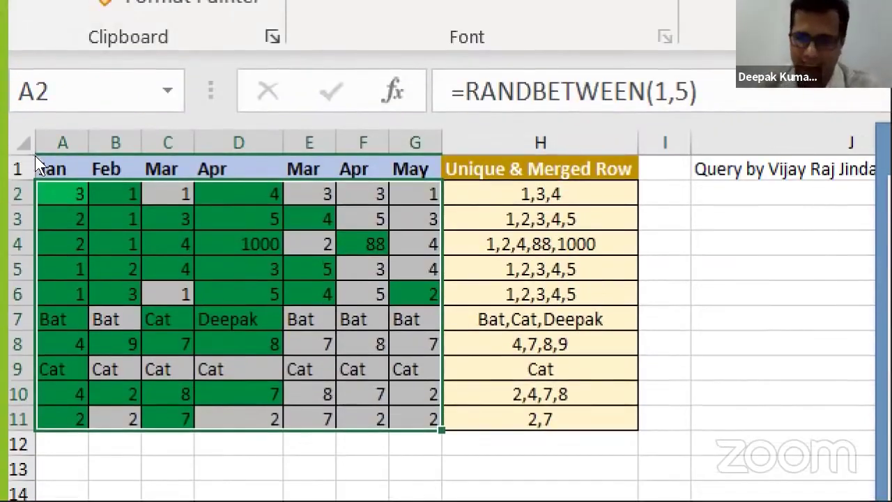
{"action": "key", "text": "Down"}
{"action": "key", "text": "Down"}
{"action": "key", "text": "Right"}
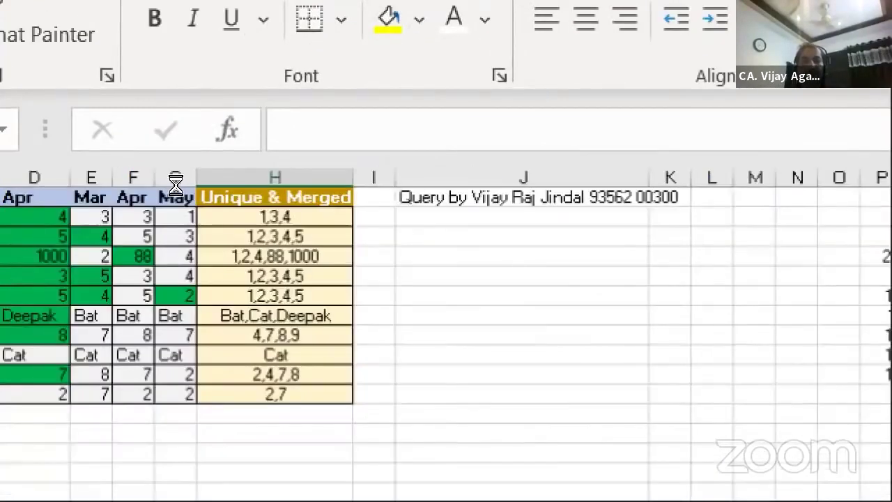
{"action": "scroll", "coordinate": [175, 183], "scroll_direction": "down", "scroll_amount": 3}
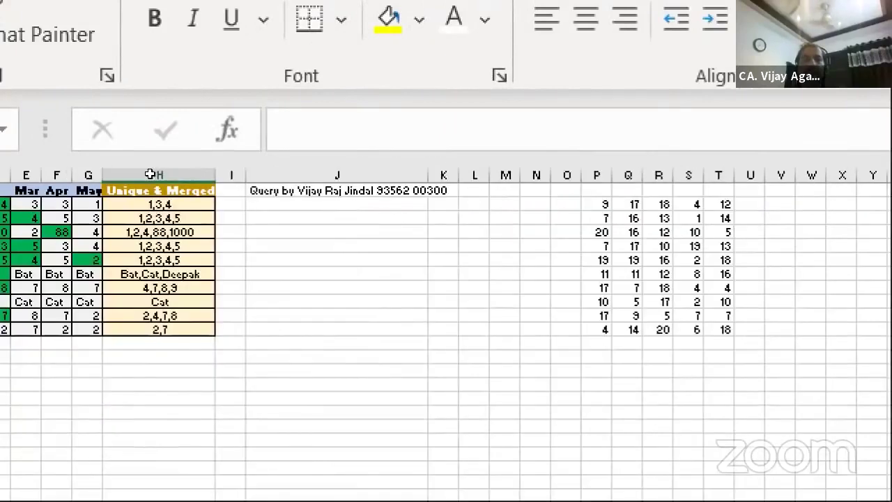
{"action": "scroll", "coordinate": [150, 174], "scroll_direction": "up", "scroll_amount": 4}
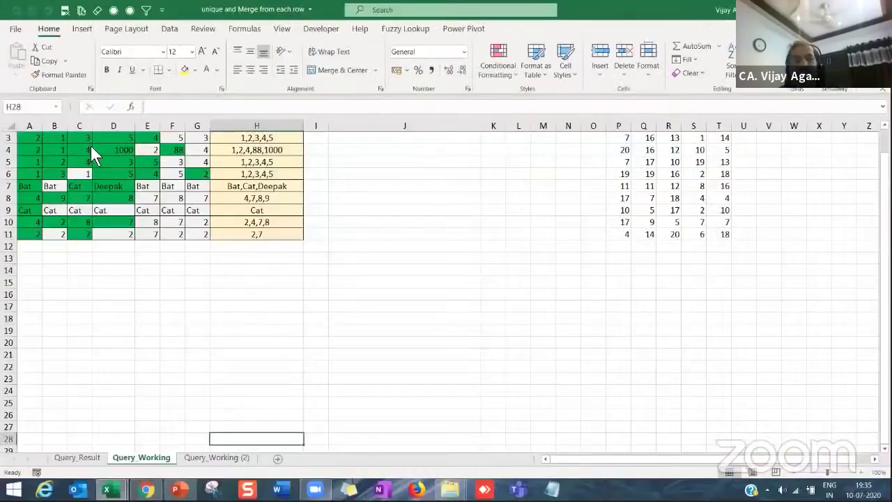
{"action": "left_click", "coordinate": [239, 460]}
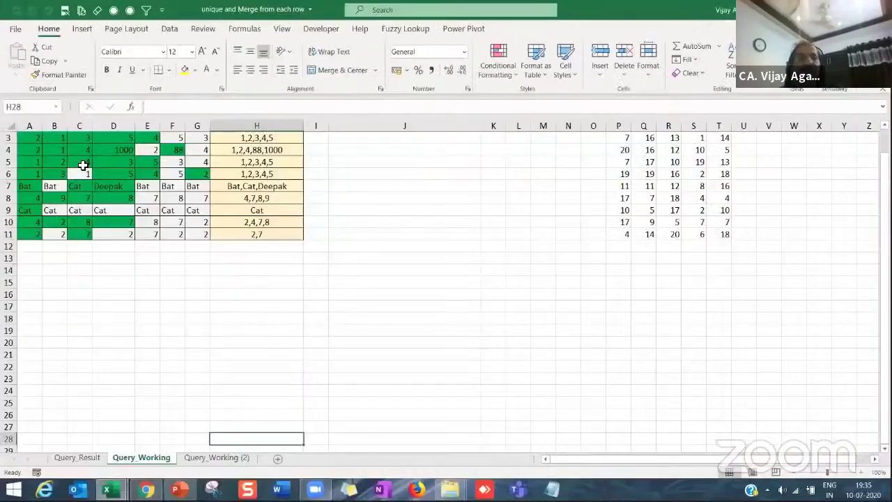
{"action": "scroll", "coordinate": [124, 199], "scroll_direction": "up", "scroll_amount": 3, "text": "ctrl"}
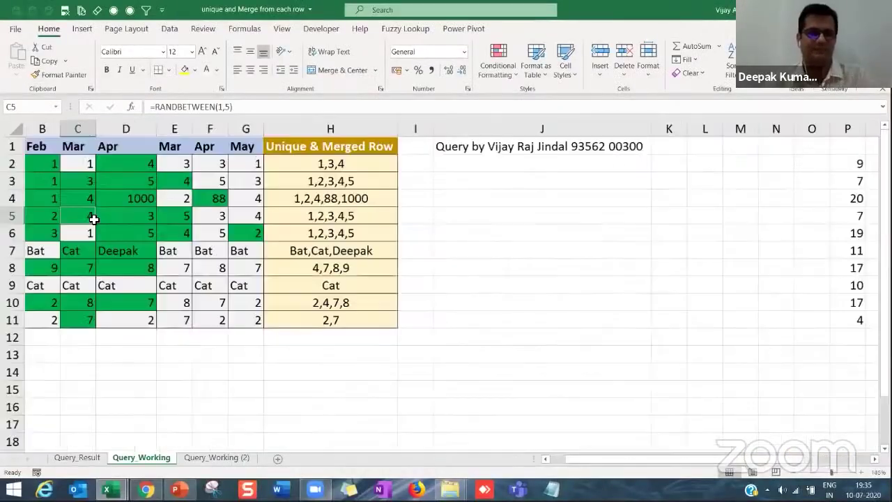
{"action": "key", "text": "ctrl+Home"}
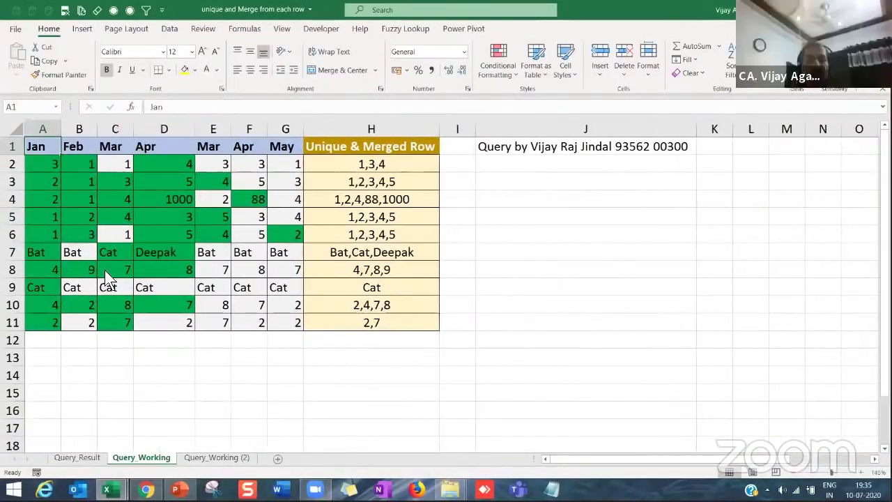
{"action": "mouse_move", "coordinate": [450, 490]}
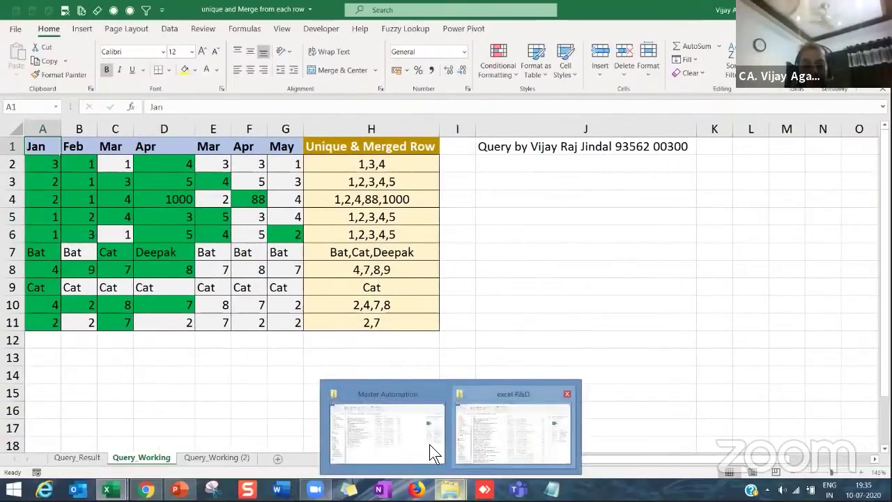
- Open the Tally macro PlusMinus DrCr BottomBorder workbook from the Tally Automation 21Jun2020 folder
{"action": "left_click", "coordinate": [387, 429]}
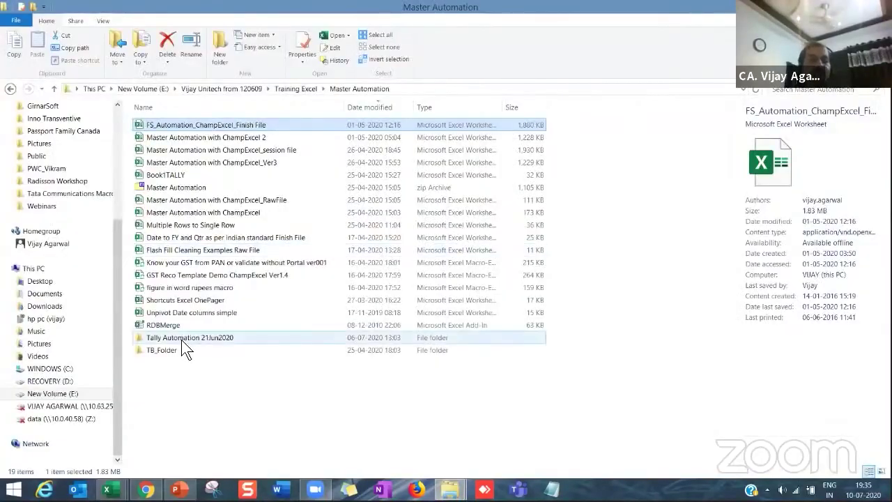
{"action": "double_click", "coordinate": [180, 340]}
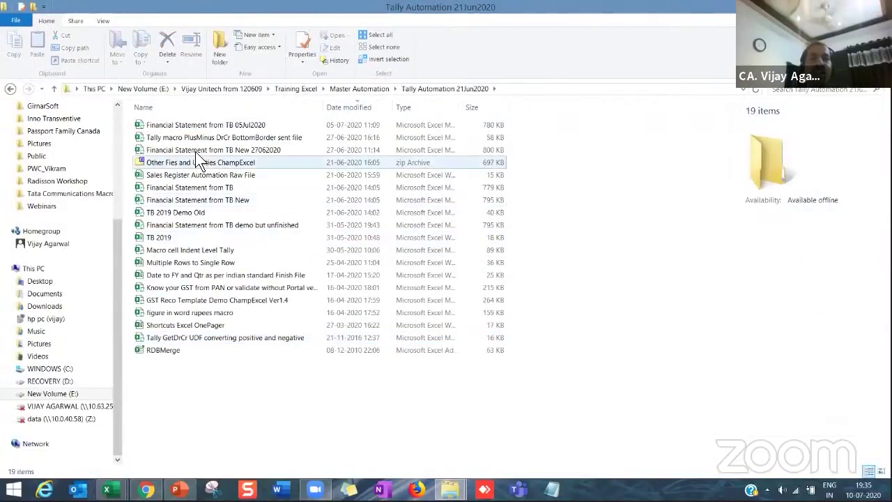
{"action": "left_click", "coordinate": [229, 133]}
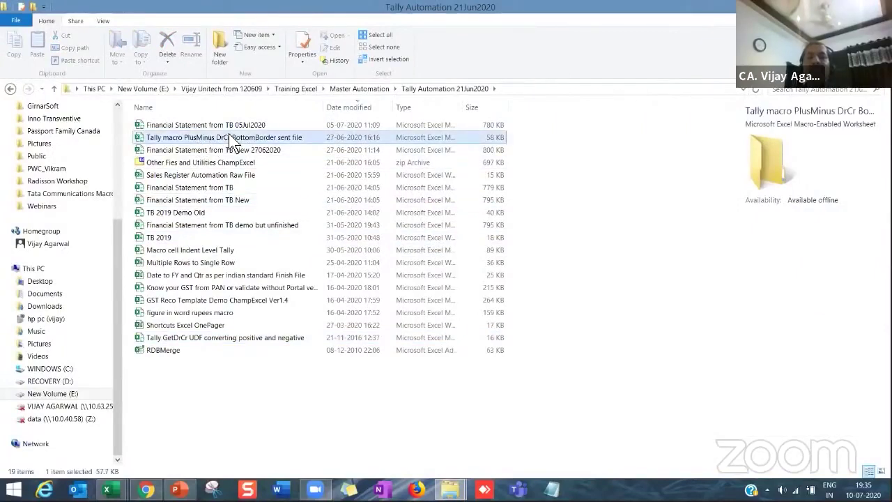
{"action": "key", "text": "alt+Tab"}
{"action": "left_click", "coordinate": [289, 344]}
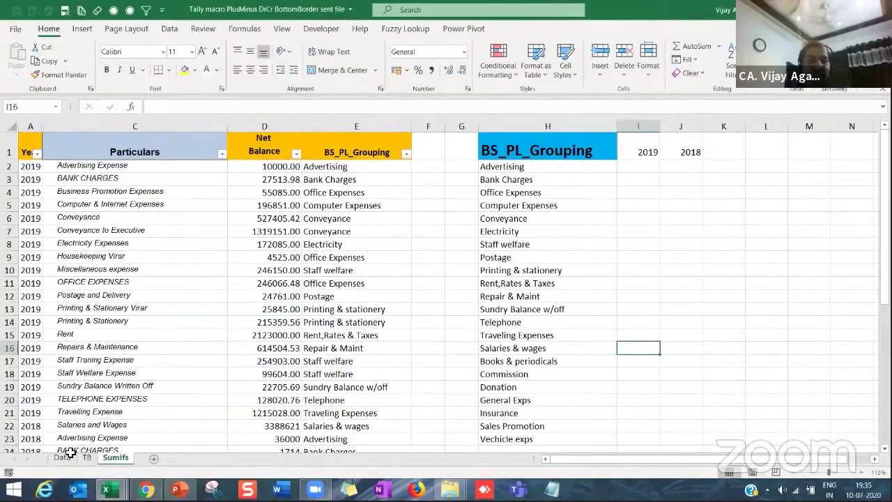
- Switch to the TB sheet and review the balances in column E
{"action": "left_click", "coordinate": [86, 457]}
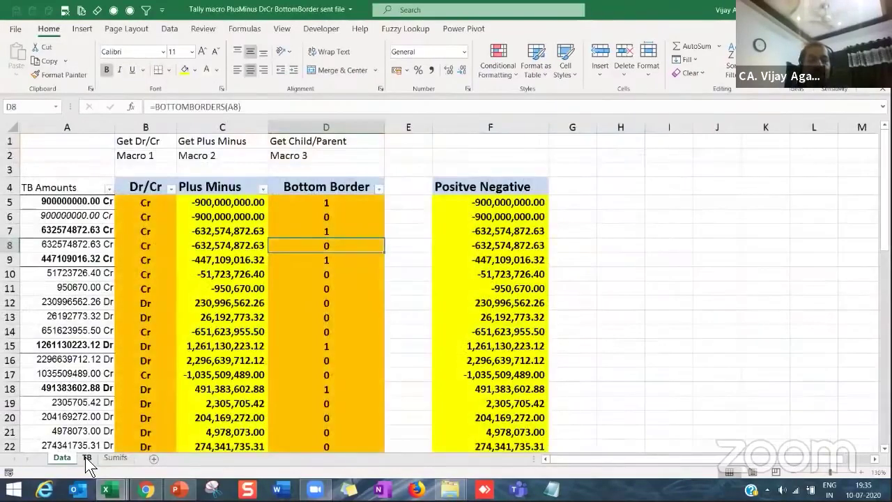
{"action": "left_click", "coordinate": [85, 457]}
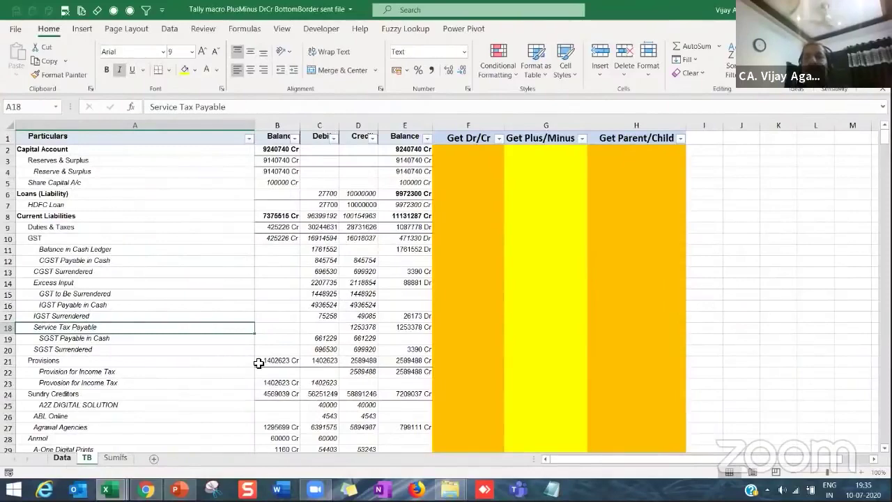
{"action": "scroll", "coordinate": [550, 200], "scroll_direction": "up", "scroll_amount": 2, "text": "ctrl"}
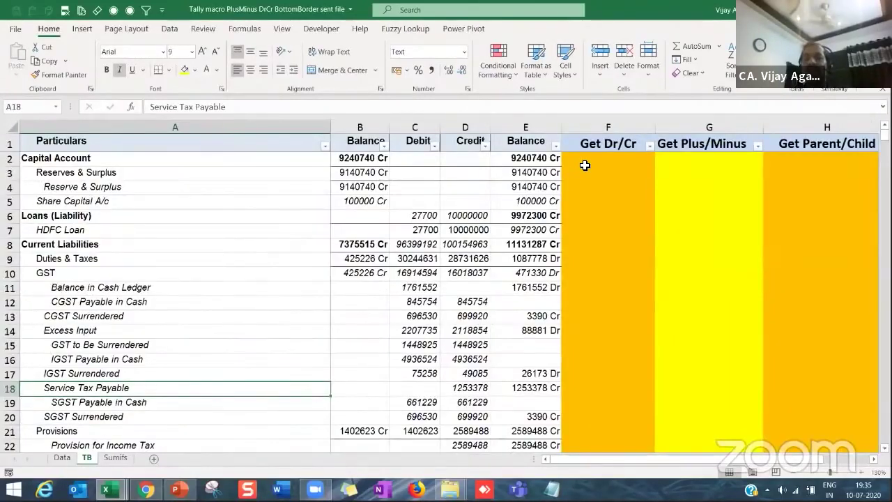
{"action": "left_click", "coordinate": [587, 163]}
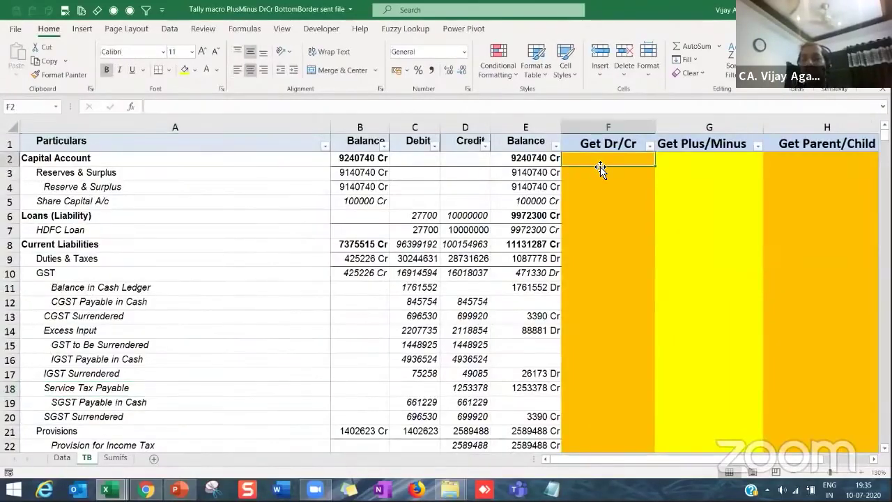
{"action": "left_click", "coordinate": [519, 163]}
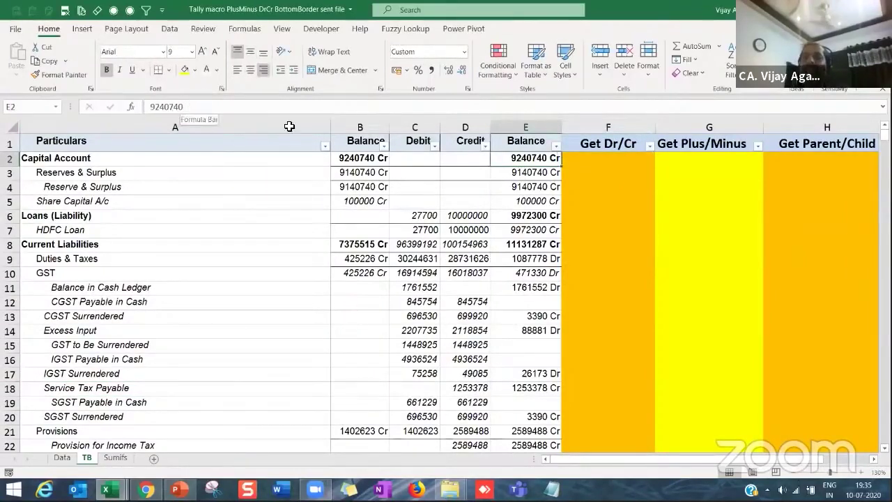
{"action": "left_click", "coordinate": [548, 185]}
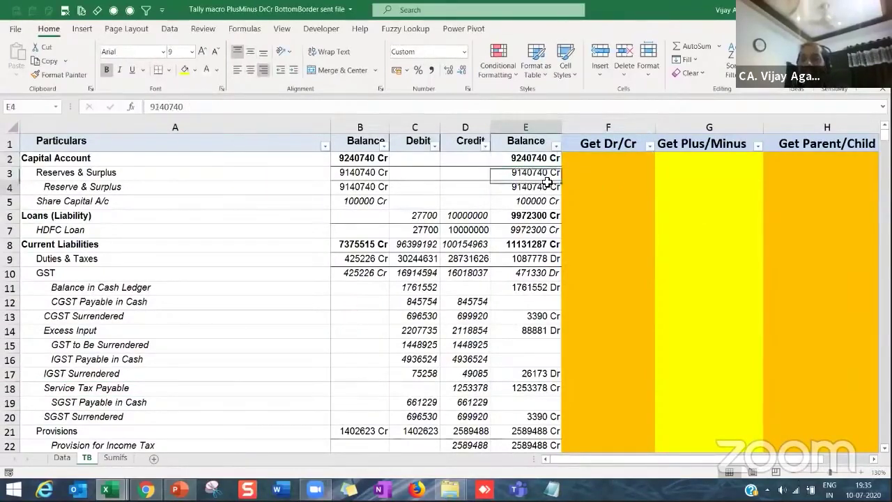
{"action": "left_click", "coordinate": [542, 243]}
{"action": "left_click", "coordinate": [541, 186]}
- Enter =GetDrCr(E2) in F2 and fill it down the Get Dr/Cr column
{"action": "left_click", "coordinate": [578, 167]}
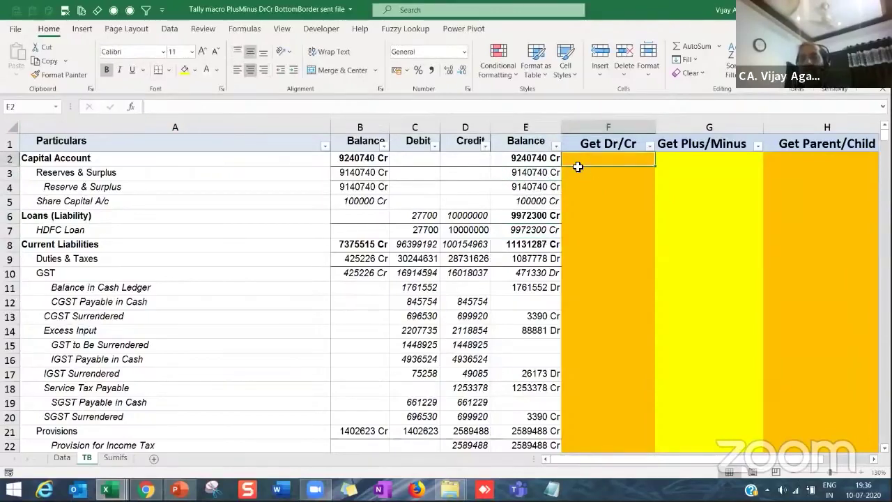
{"action": "type", "text": "=get"}
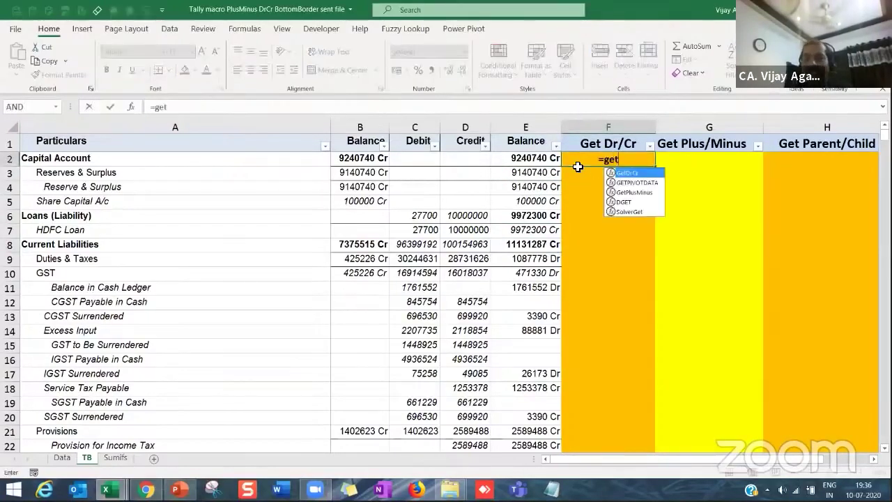
{"action": "key", "text": "Tab"}
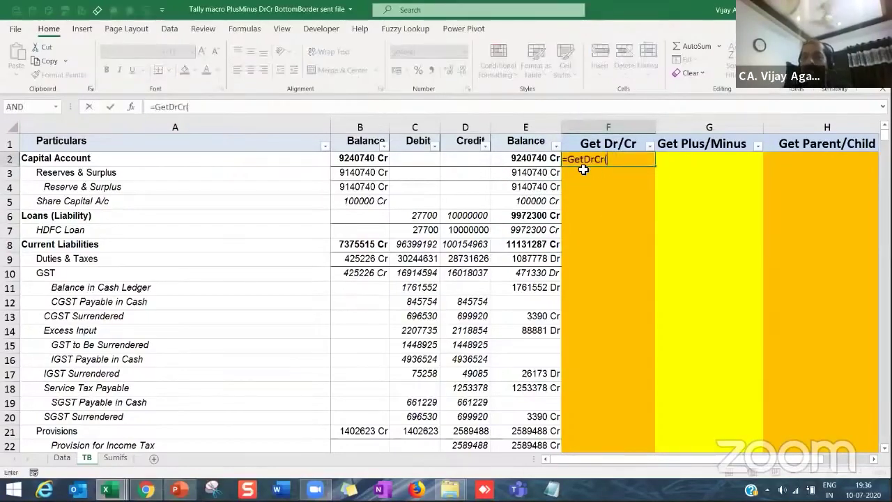
{"action": "left_click", "coordinate": [542, 159]}
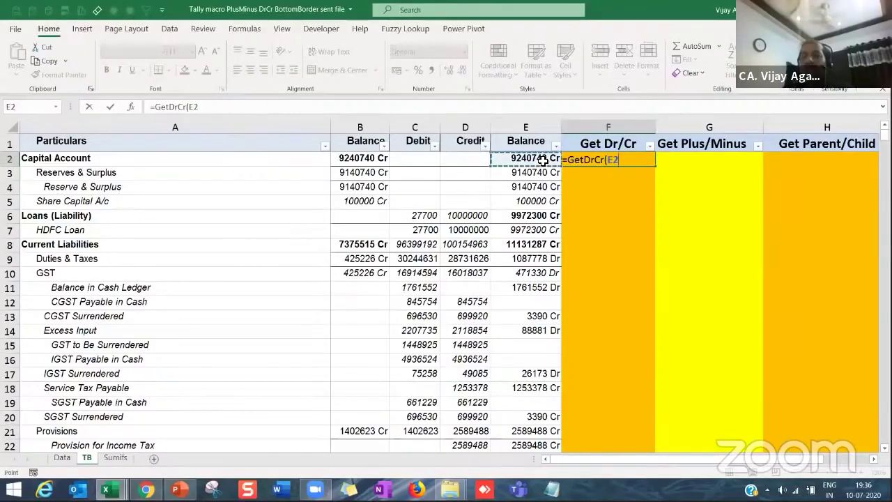
{"action": "key", "text": "Return"}
{"action": "left_click", "coordinate": [643, 157]}
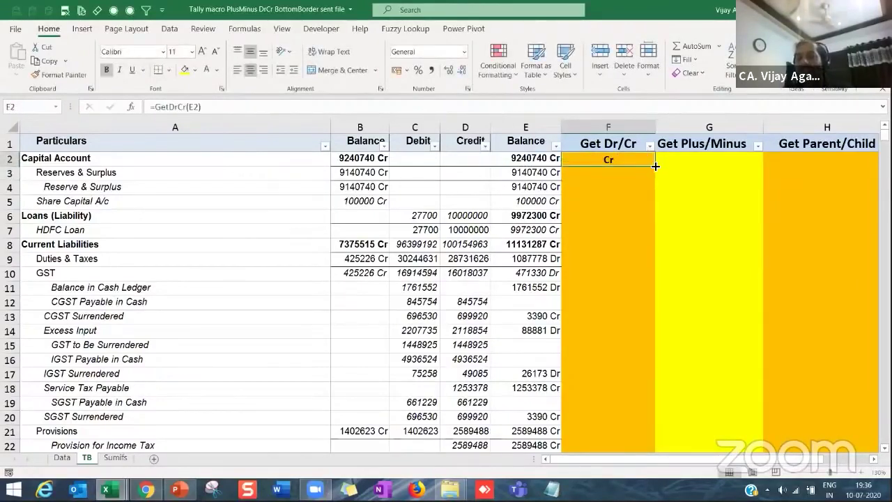
{"action": "double_click", "coordinate": [656, 166]}
- Enter =GetPlusMinus(E2) in G2 and fill it down the Get Plus/Minus column
{"action": "left_click", "coordinate": [677, 166]}
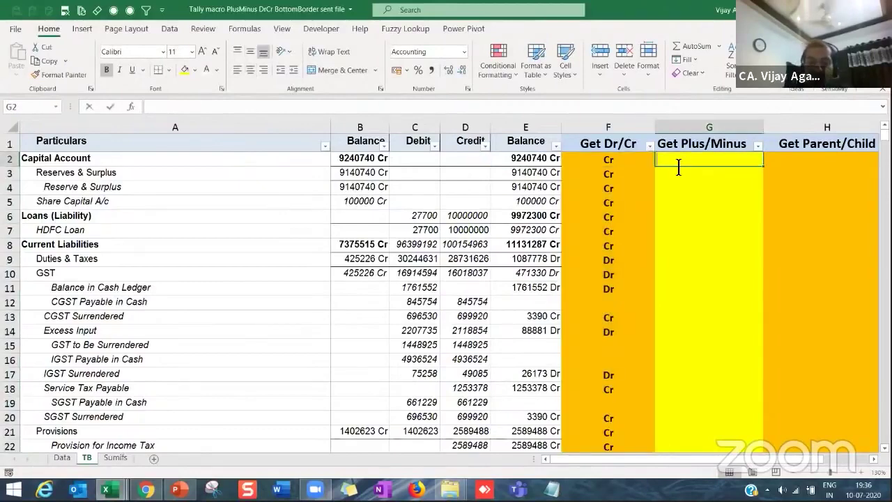
{"action": "type", "text": "=plu"}
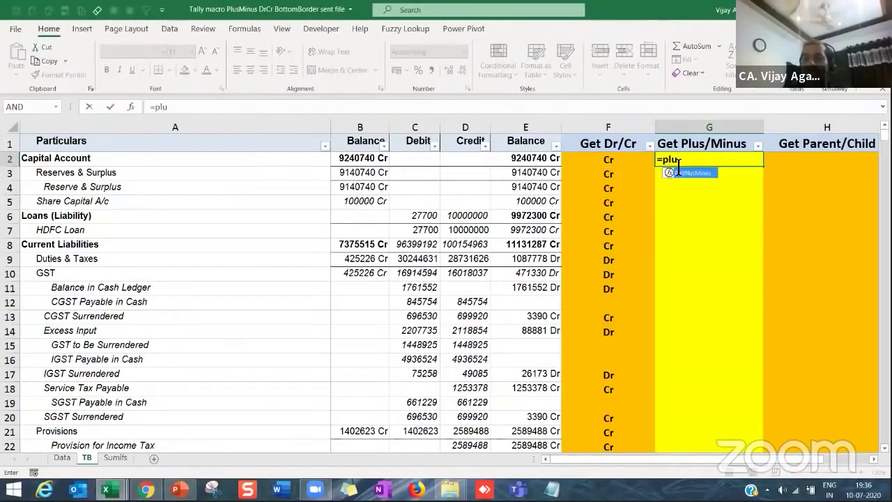
{"action": "key", "text": "Tab"}
{"action": "left_click", "coordinate": [558, 161]}
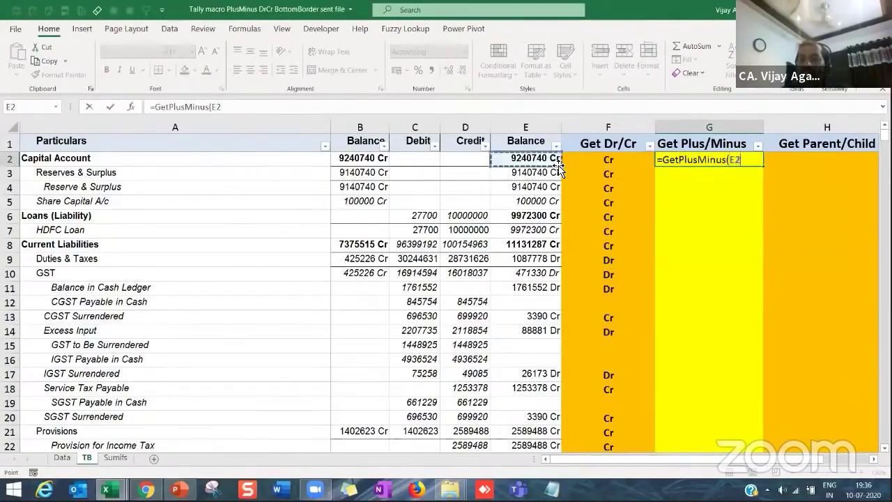
{"action": "key", "text": "Return"}
{"action": "left_click", "coordinate": [733, 162]}
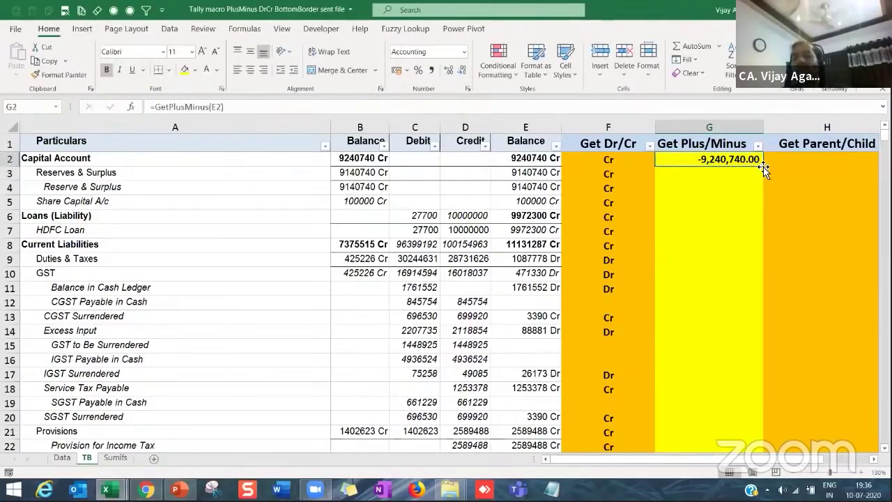
{"action": "double_click", "coordinate": [763, 166]}
{"action": "left_click", "coordinate": [873, 459]}
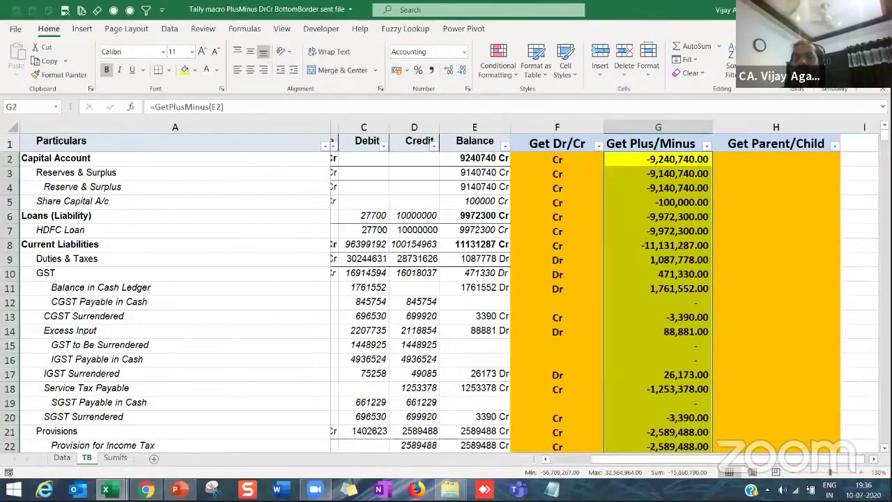
{"action": "left_click", "coordinate": [873, 459]}
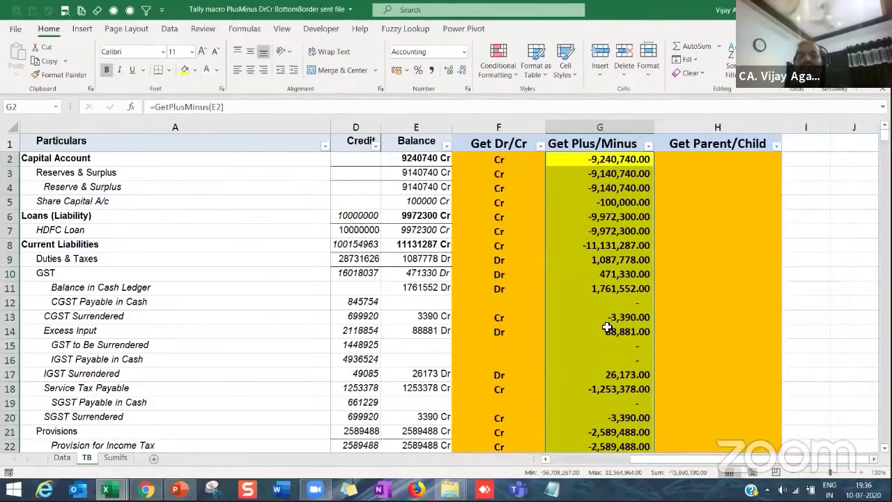
- From the TB sheet tab, open the VBA editor and show Module1's GetDrCr and GetPlusMinus code
{"action": "right_click", "coordinate": [87, 457]}
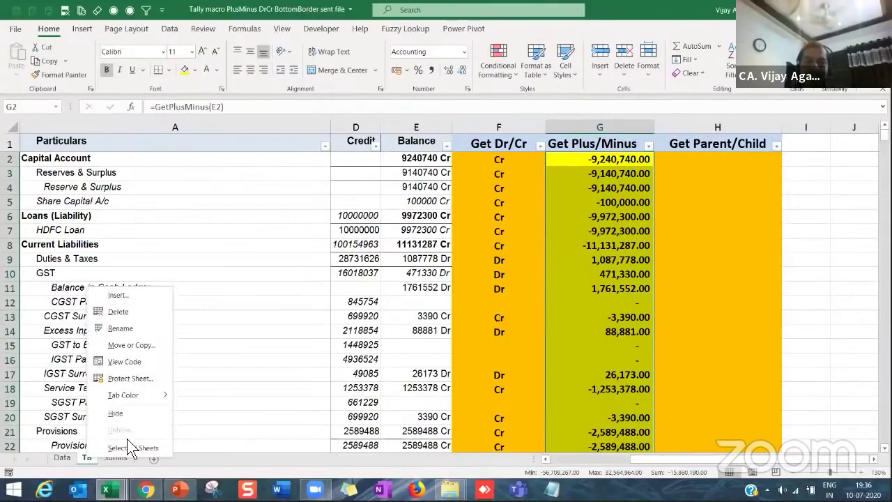
{"action": "left_click", "coordinate": [131, 361]}
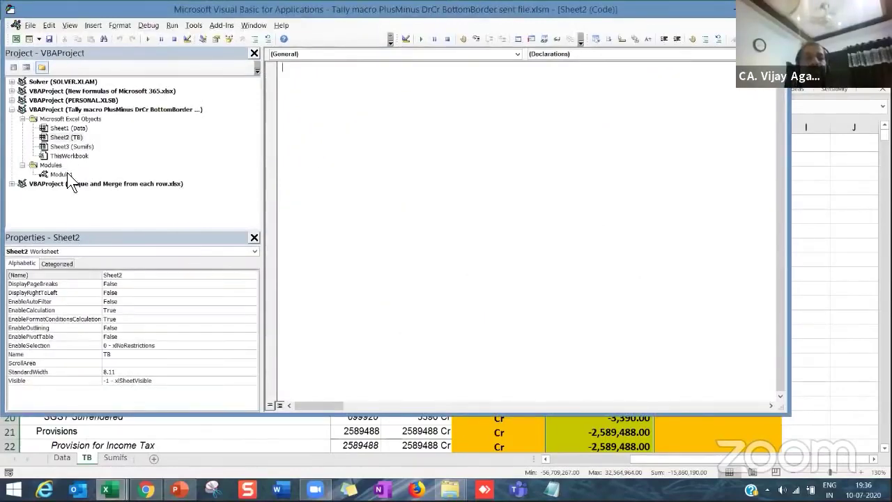
{"action": "double_click", "coordinate": [63, 173]}
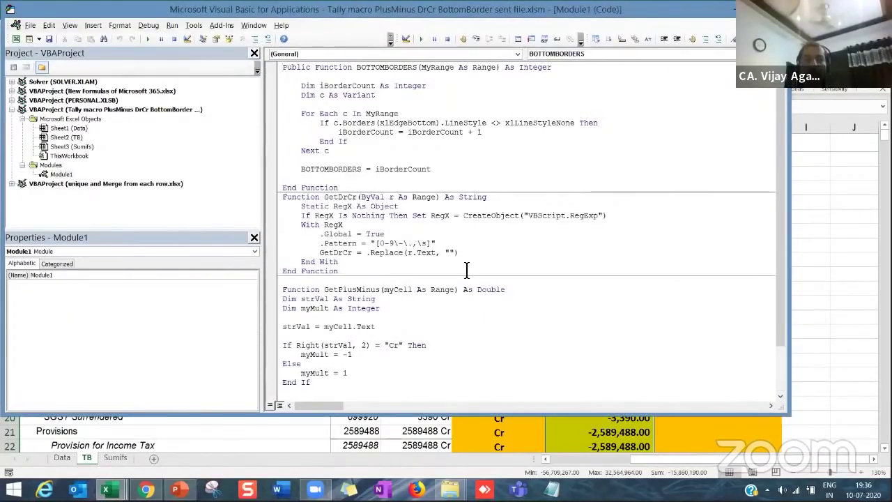
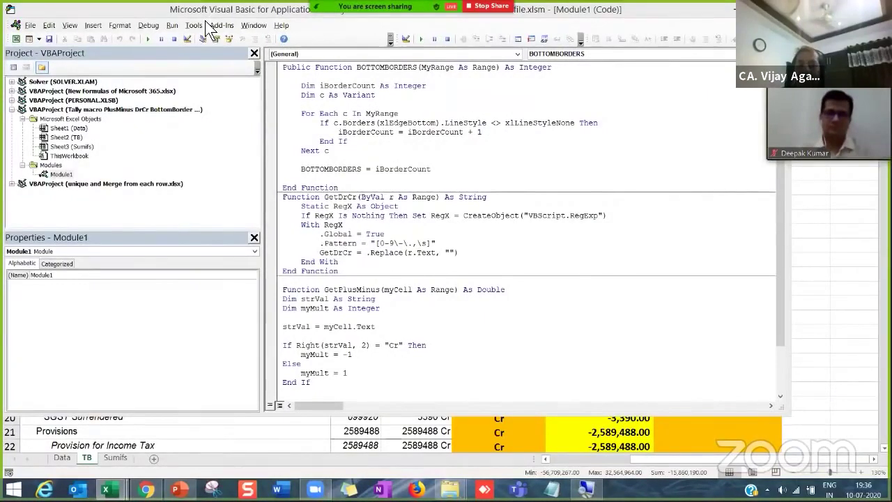
- Restore down the VBA editor showing the BOTTOMBORDERS module so the workbook appears behind it
{"action": "key", "text": "super+Down"}
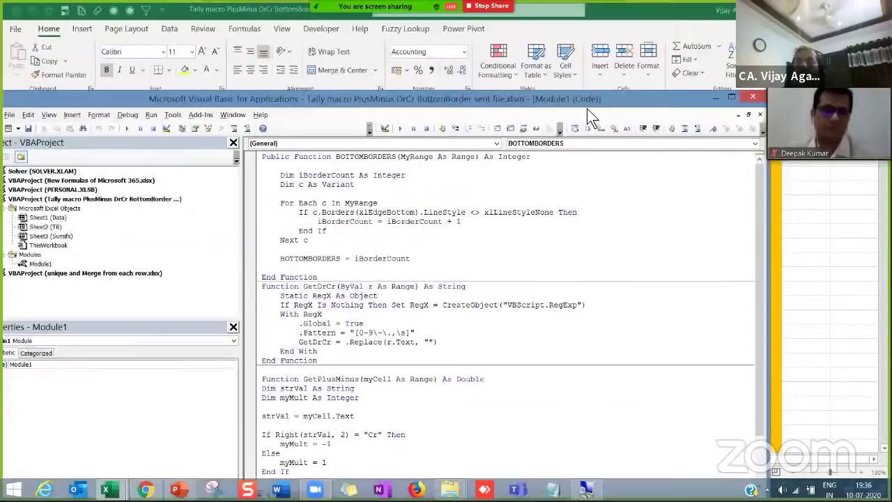
- Close the VBA editor and review the Get Dr/Cr and Get Plus/Minus formulas in rows 3 and 4
{"action": "left_click", "coordinate": [752, 98]}
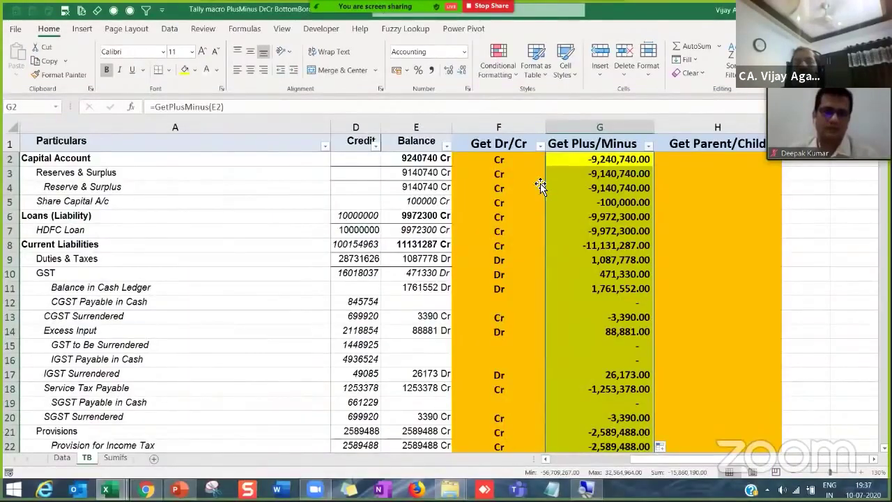
{"action": "left_click", "coordinate": [541, 183]}
{"action": "left_click", "coordinate": [557, 176]}
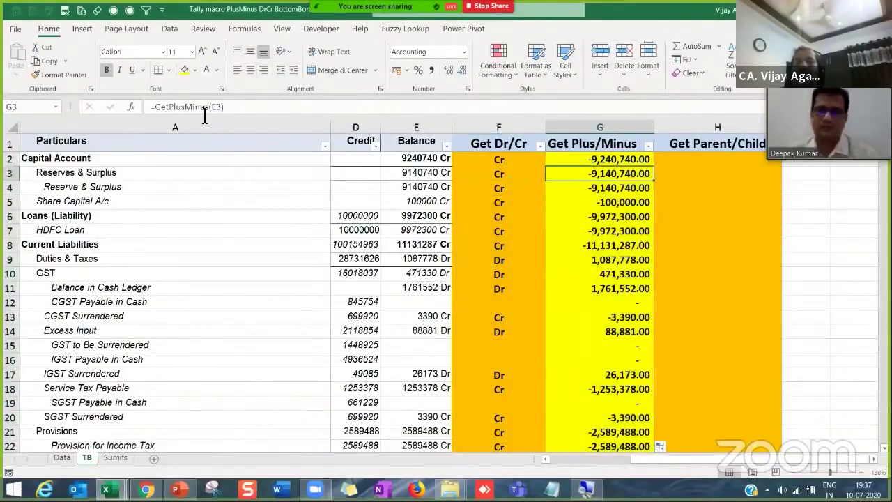
{"action": "left_click", "coordinate": [499, 173]}
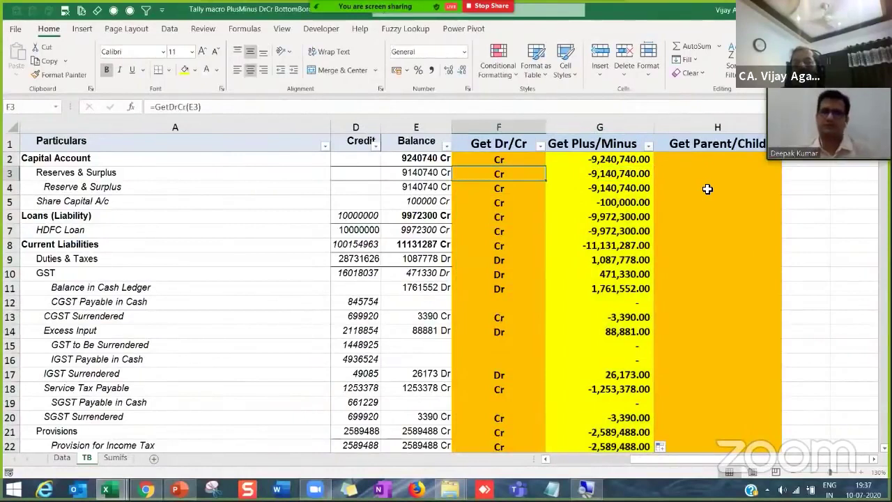
{"action": "left_click", "coordinate": [679, 189]}
{"action": "left_click", "coordinate": [583, 189]}
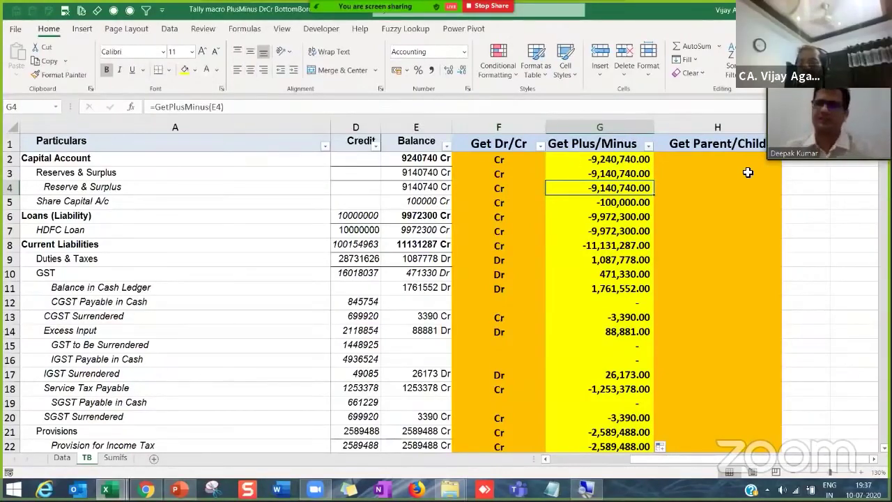
- Look over the Particulars labels and the empty Get Parent/Child column, ending with H2 selected
{"action": "left_click", "coordinate": [730, 162]}
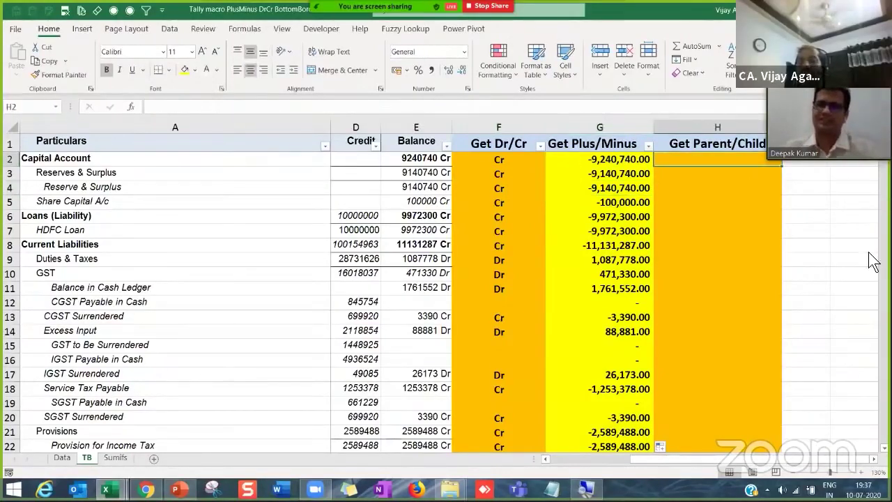
{"action": "left_click", "coordinate": [103, 287]}
{"action": "scroll", "coordinate": [70, 203], "scroll_direction": "up", "scroll_amount": 2, "text": "ctrl"}
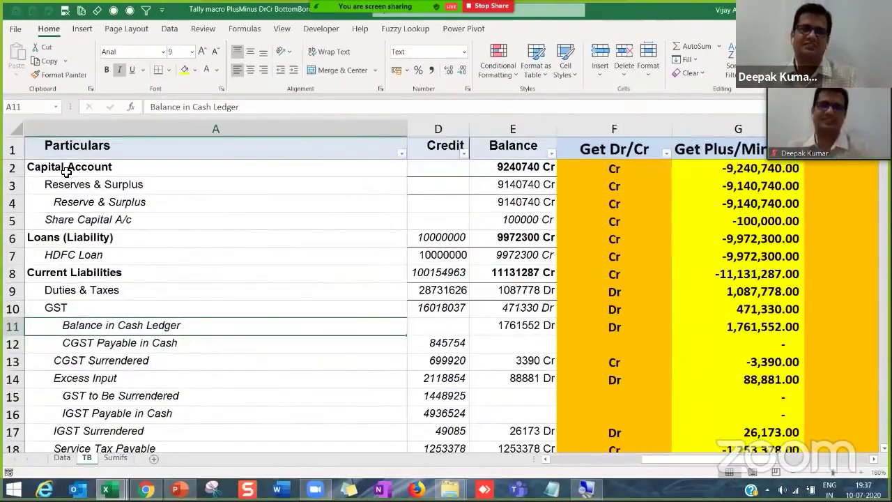
{"action": "left_click", "coordinate": [66, 172]}
{"action": "left_click", "coordinate": [66, 185]}
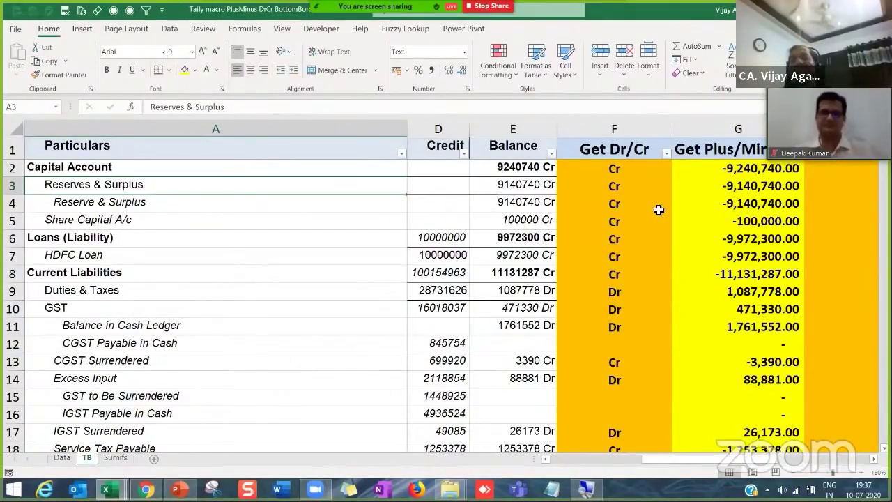
{"action": "left_click", "coordinate": [850, 188]}
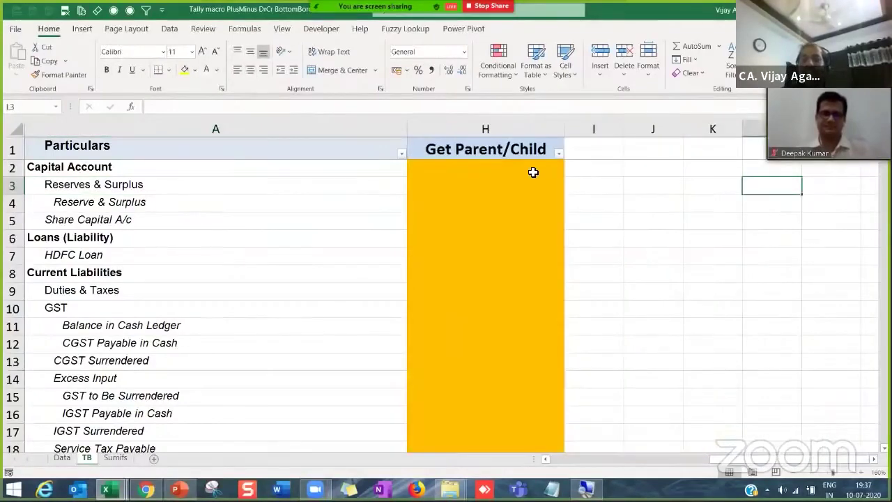
{"action": "left_click", "coordinate": [533, 172]}
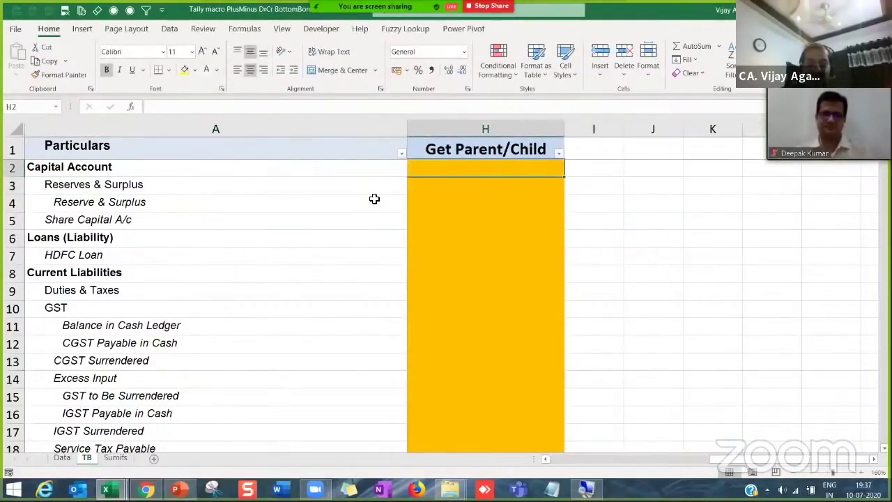
- Enter =BOTTOMBORDERS(E2) in cell H2
{"action": "type", "text": "="}
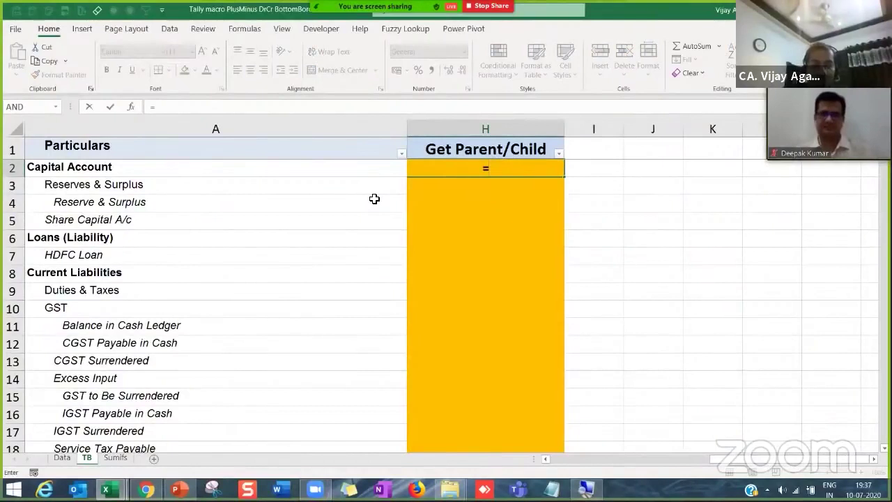
{"action": "type", "text": "bot"}
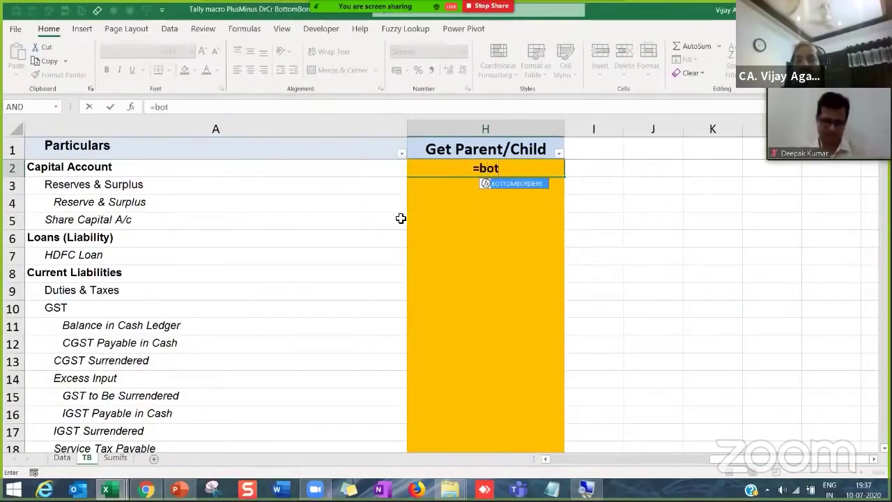
{"action": "key", "text": "Tab"}
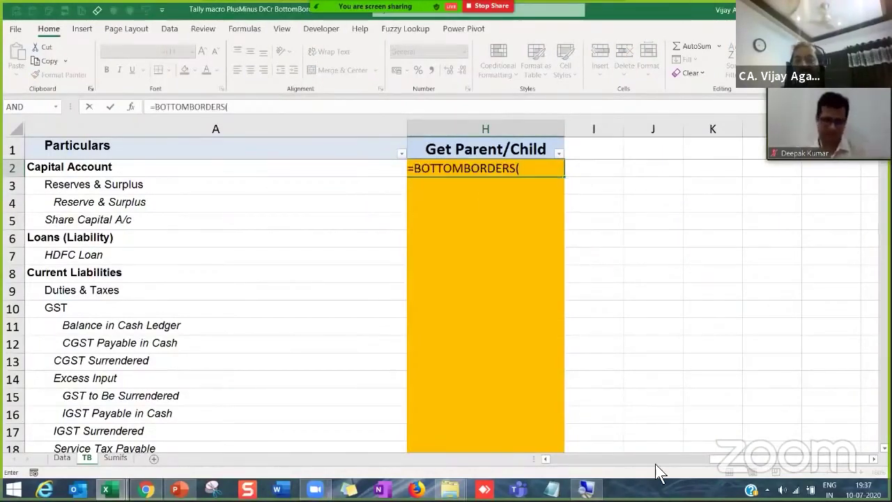
{"action": "left_click", "coordinate": [547, 460]}
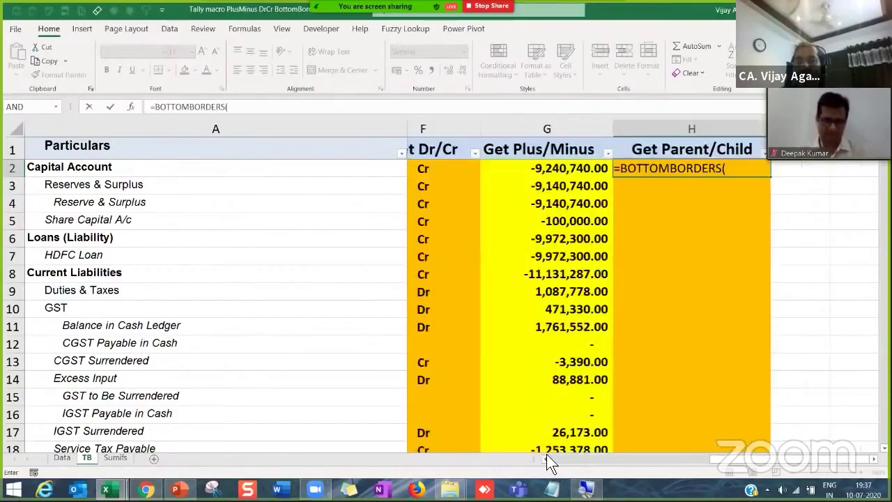
{"action": "left_click", "coordinate": [544, 461]}
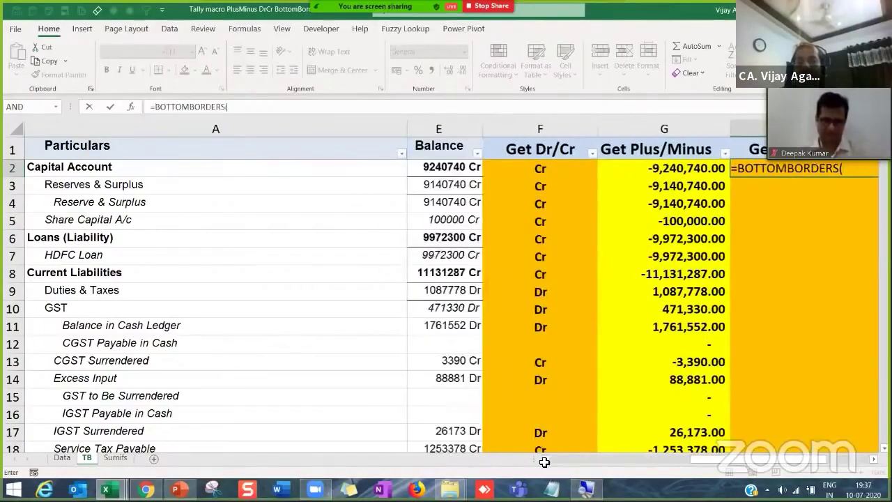
{"action": "left_click", "coordinate": [543, 461]}
{"action": "left_click", "coordinate": [523, 169]}
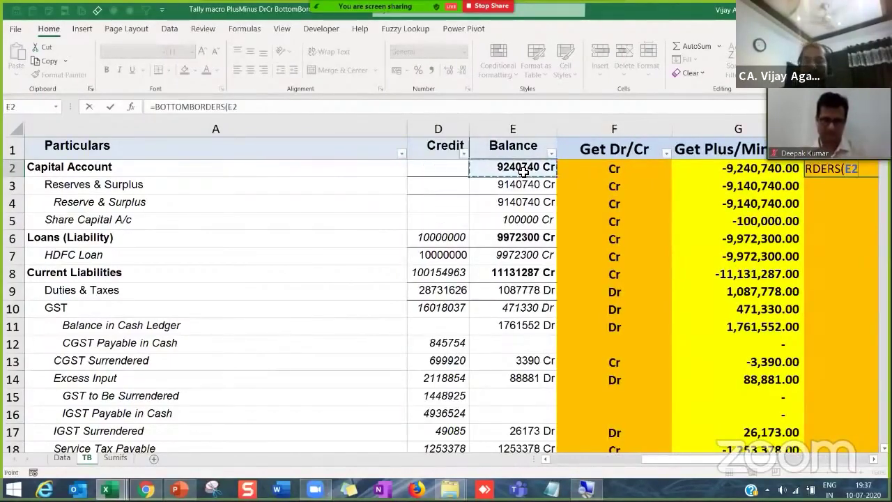
{"action": "key", "text": "Return"}
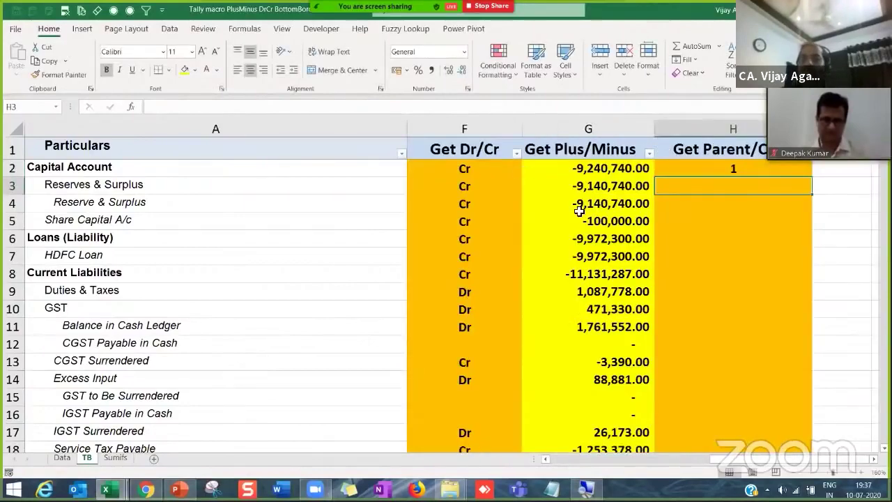
- Fill the formula down column H and check results for Share Capital, GST, CGST and Current Liabilities
{"action": "left_click", "coordinate": [795, 172]}
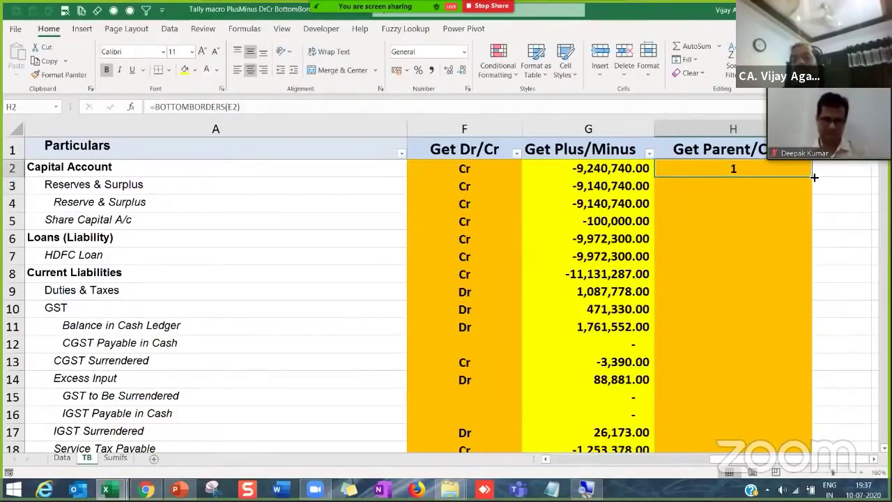
{"action": "double_click", "coordinate": [814, 177]}
{"action": "left_click", "coordinate": [707, 221]}
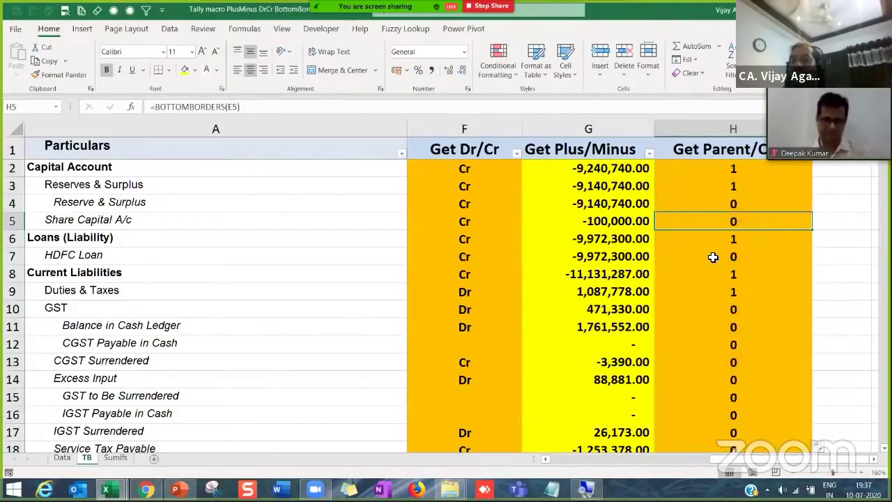
{"action": "left_click", "coordinate": [712, 311]}
{"action": "left_click", "coordinate": [713, 347]}
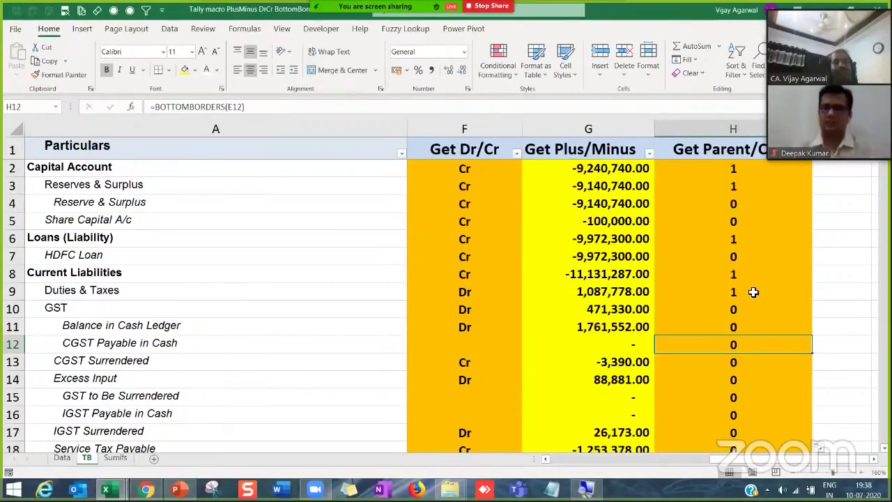
{"action": "left_click", "coordinate": [711, 272]}
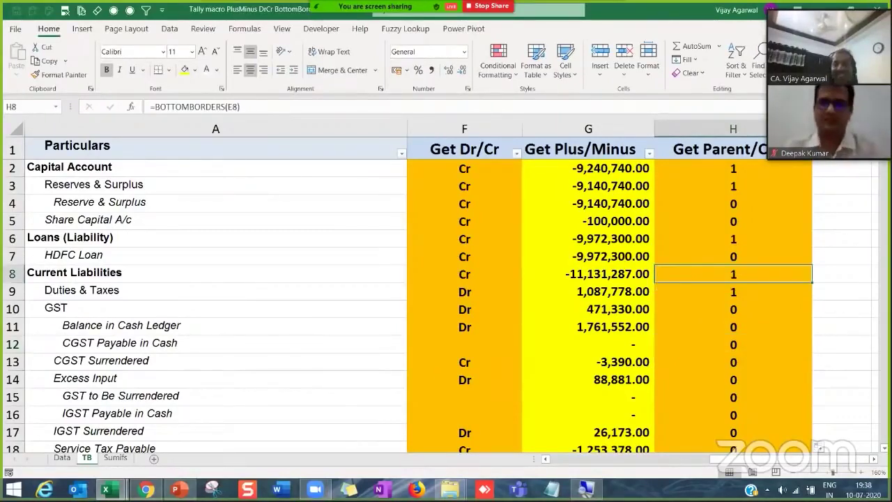
{"action": "mouse_move", "coordinate": [177, 490]}
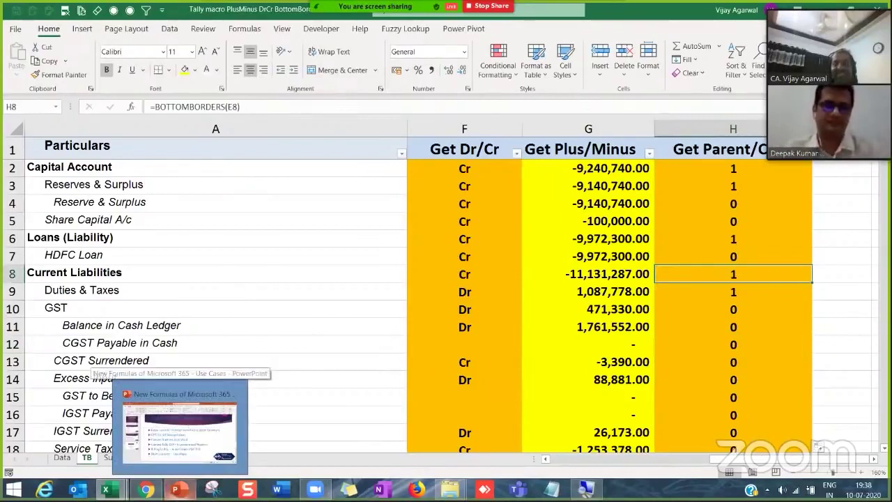
- Run the PowerPoint slideshow from the current slide and advance to the upcoming #EiEFreshTalk sessions slide
{"action": "left_click", "coordinate": [475, 327]}
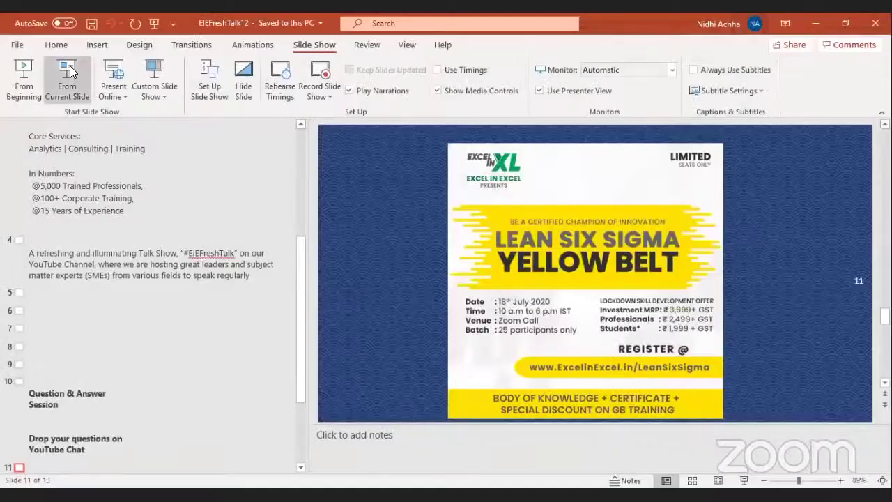
{"action": "left_click", "coordinate": [68, 79]}
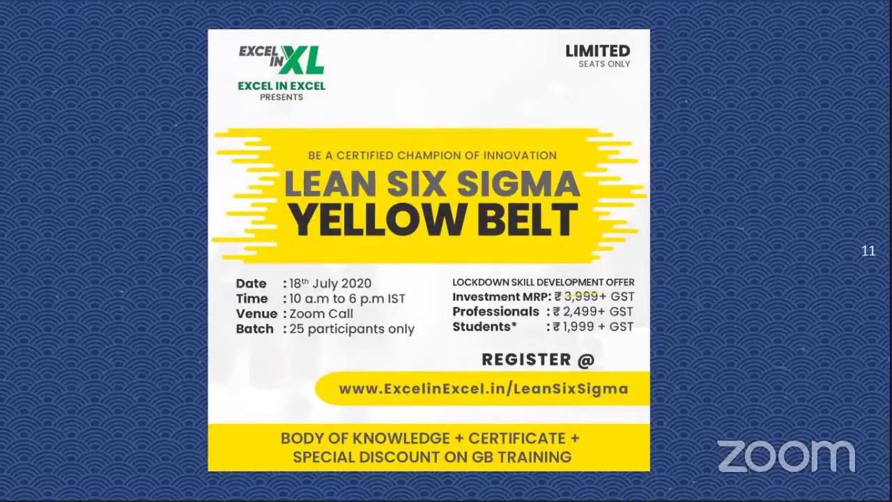
{"action": "key", "text": "Right"}
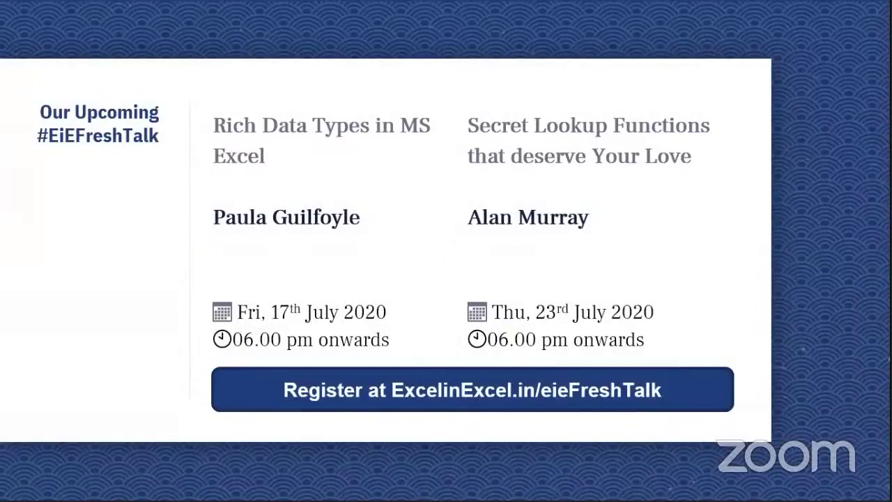